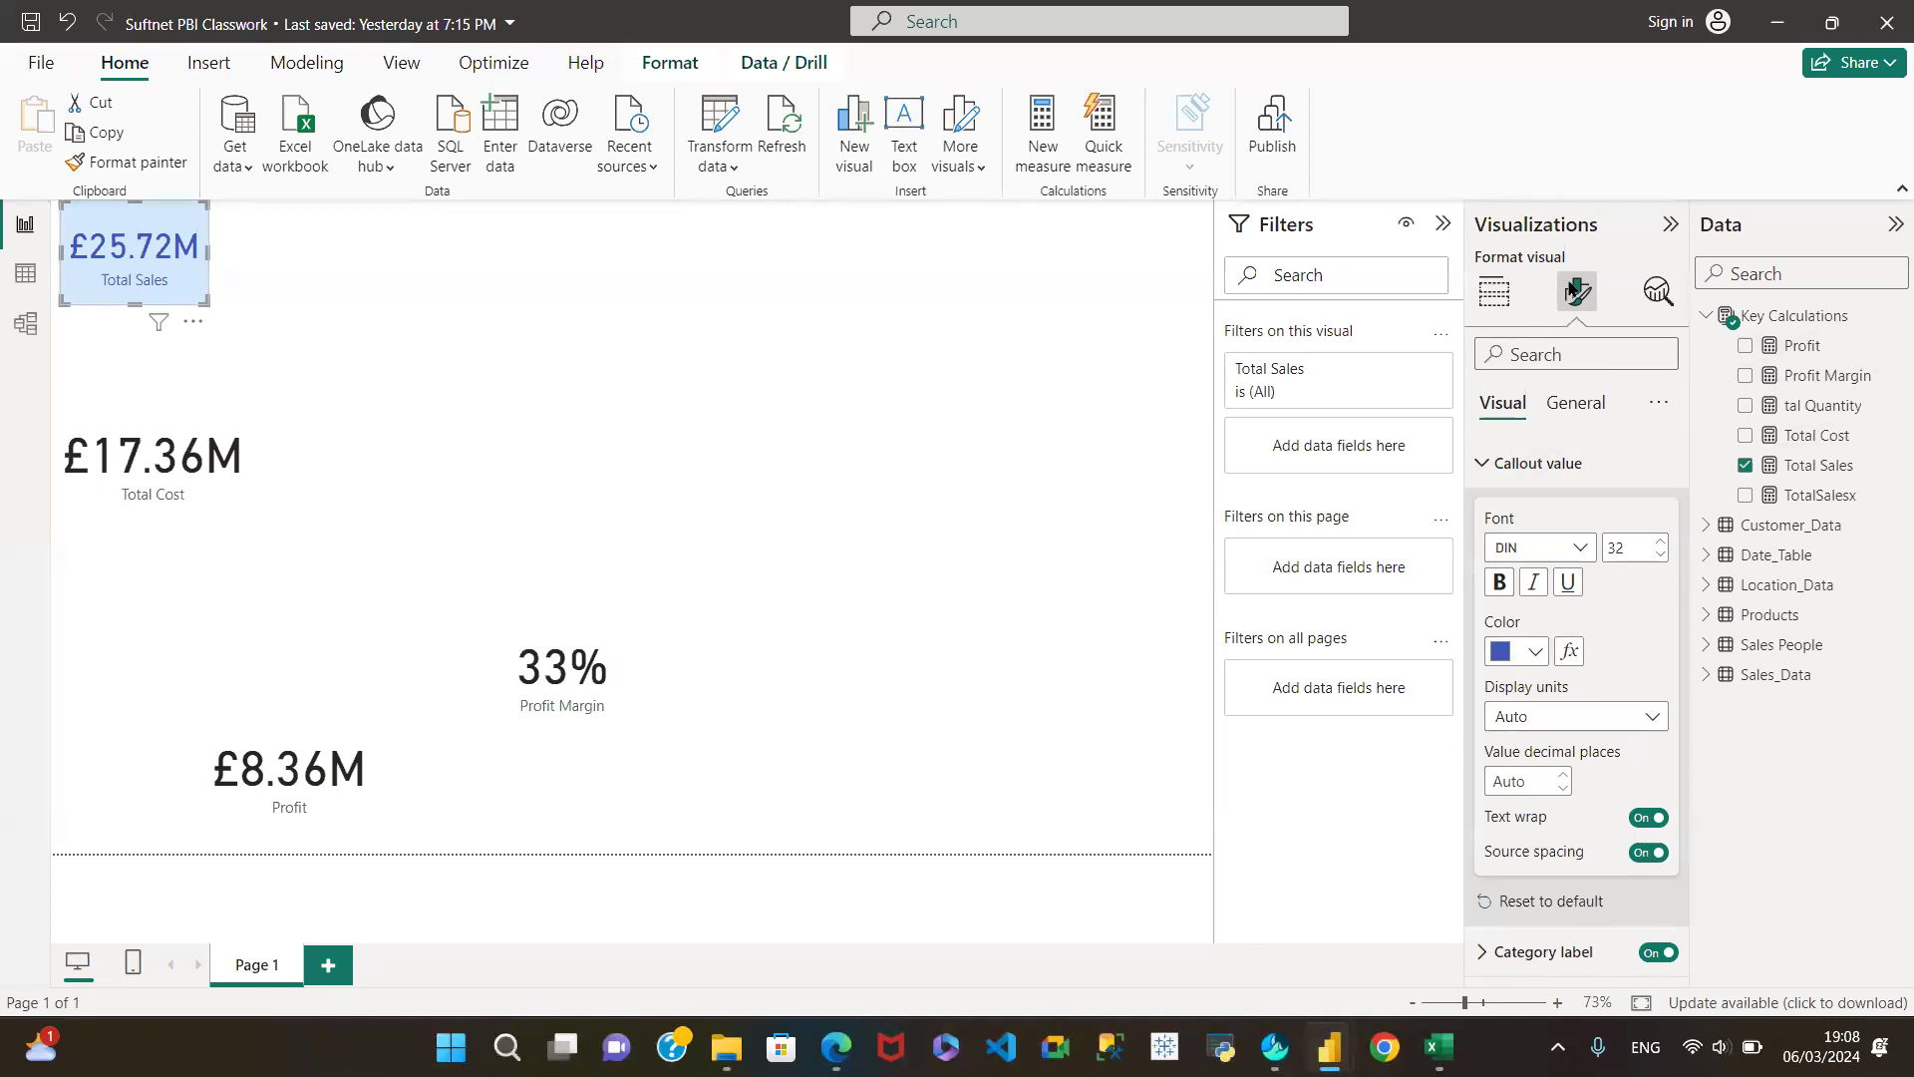
left_click(1494, 299)
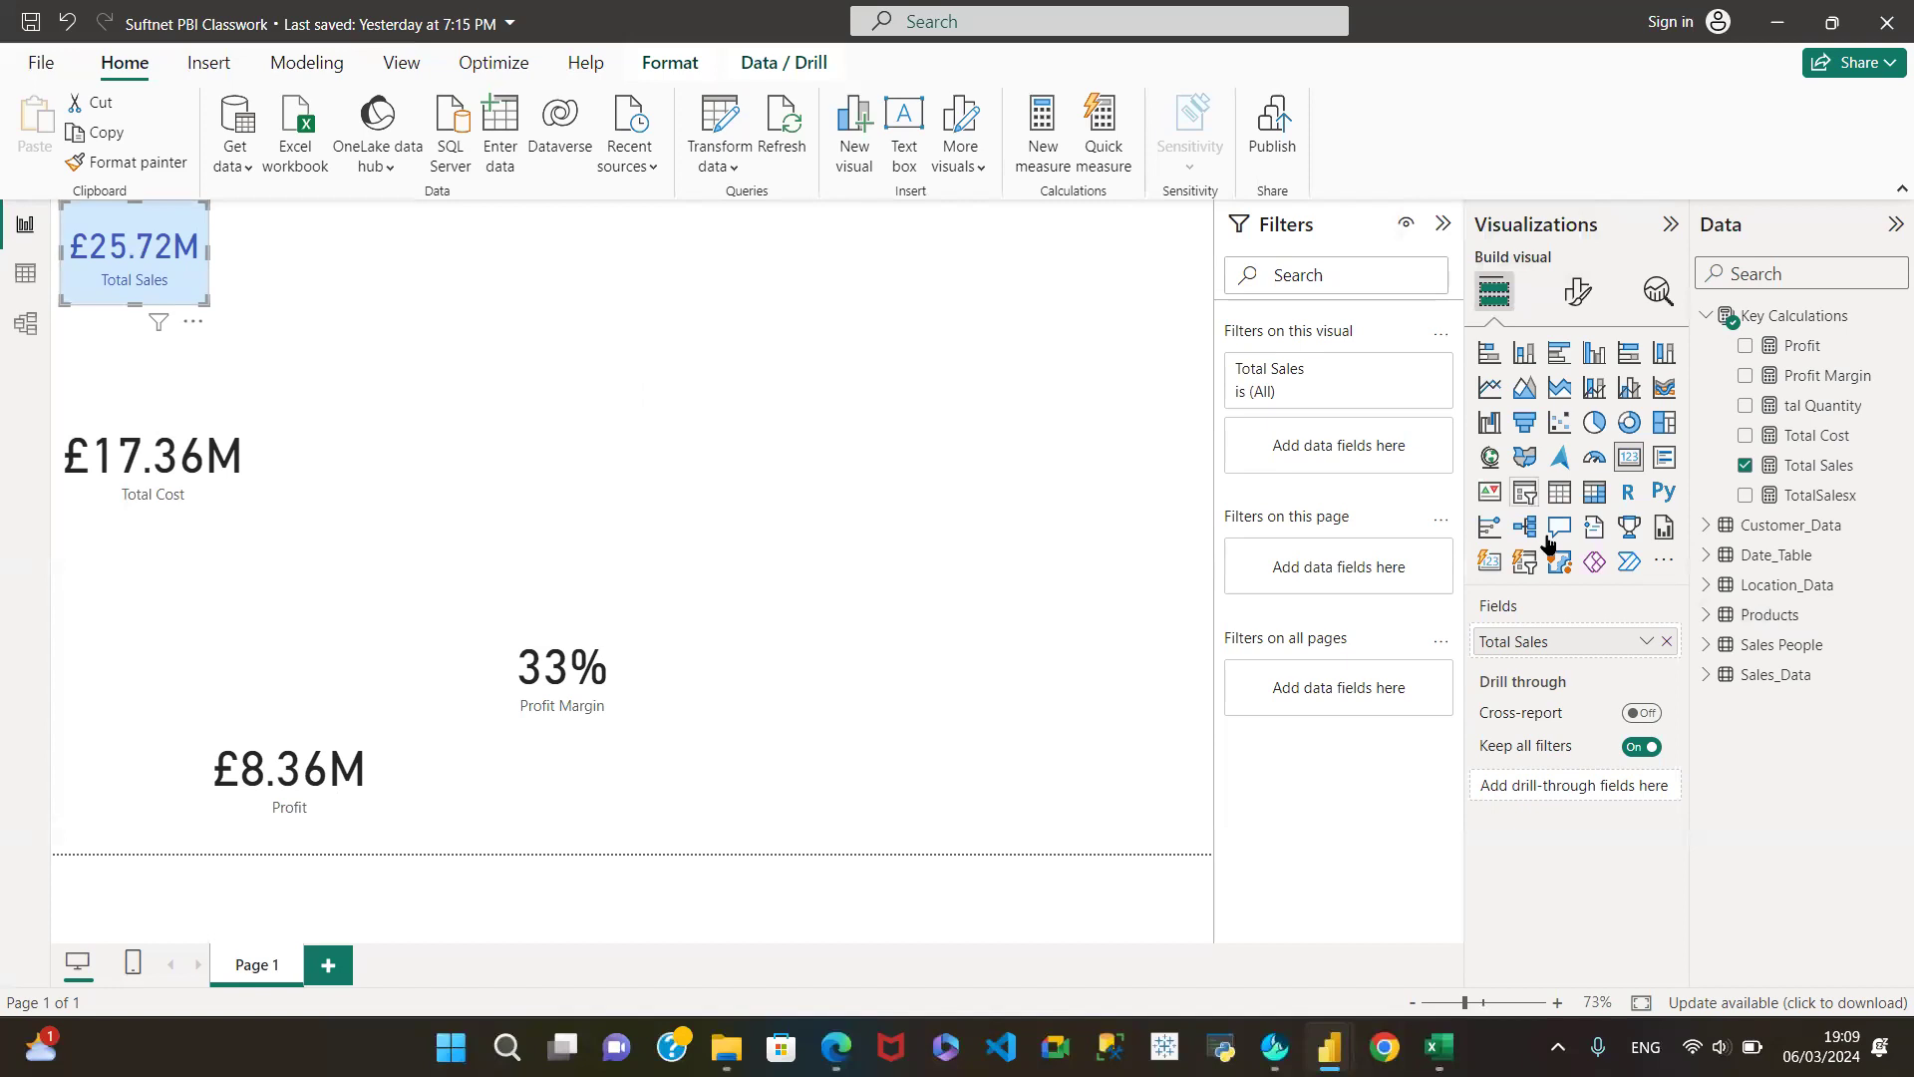
left_click_drag(1589, 658, 112, 299)
left_click(1576, 294)
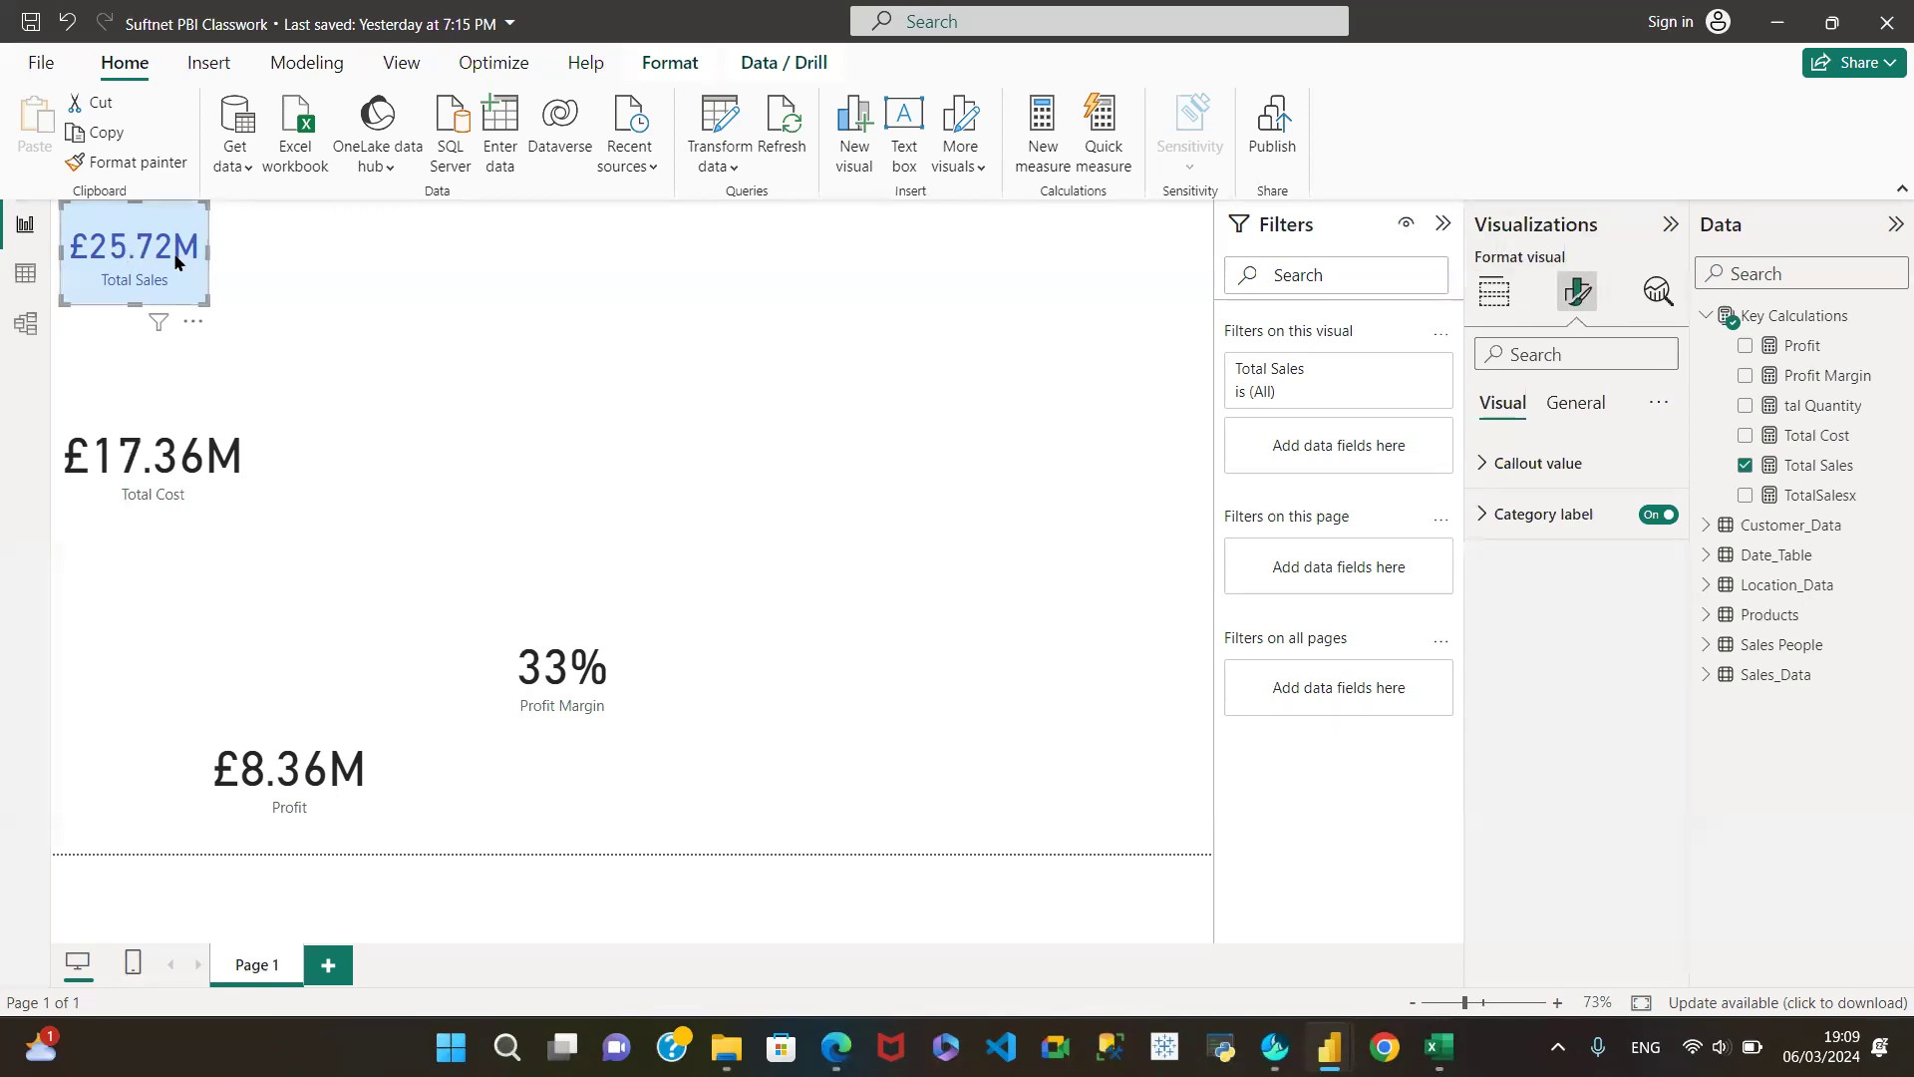
Step: Set the callout value font size of the Total Cost card to 32, matching the Total Sales card
left_click(1480, 464)
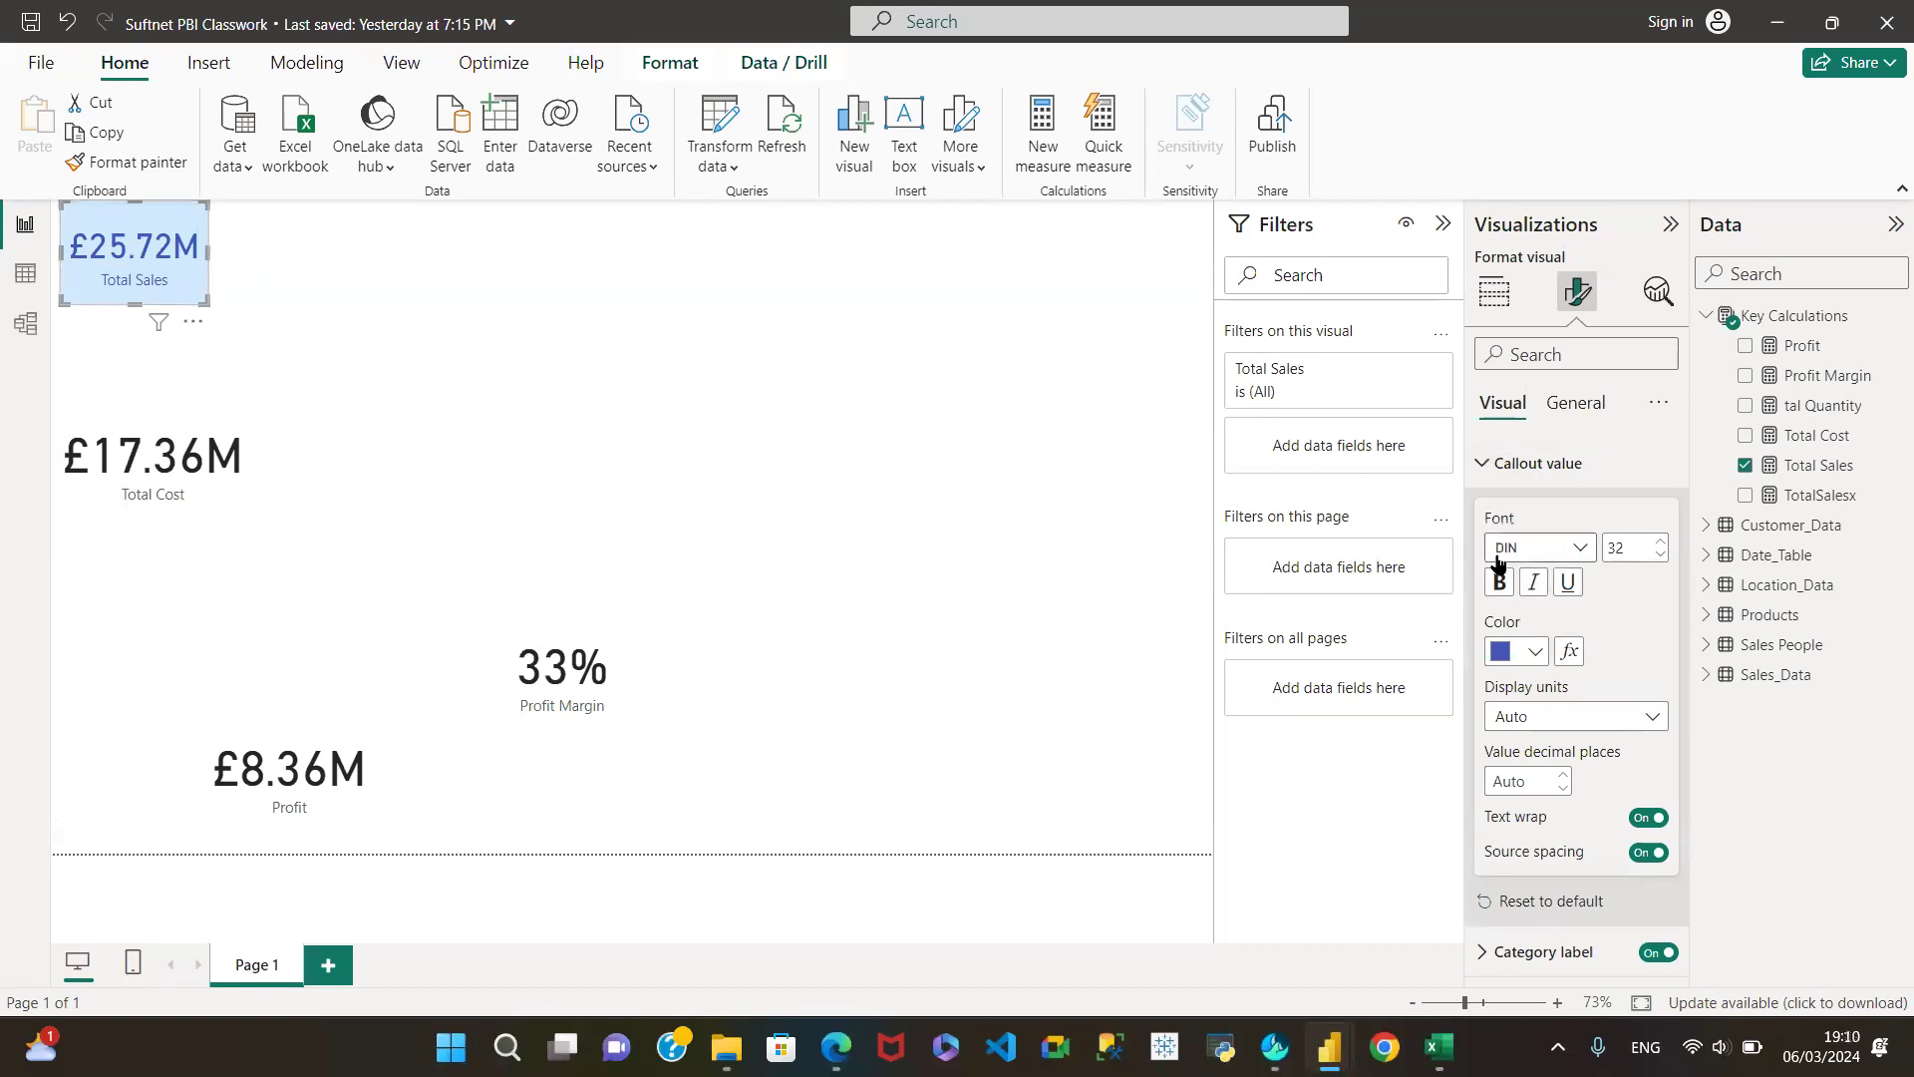
left_click(129, 439)
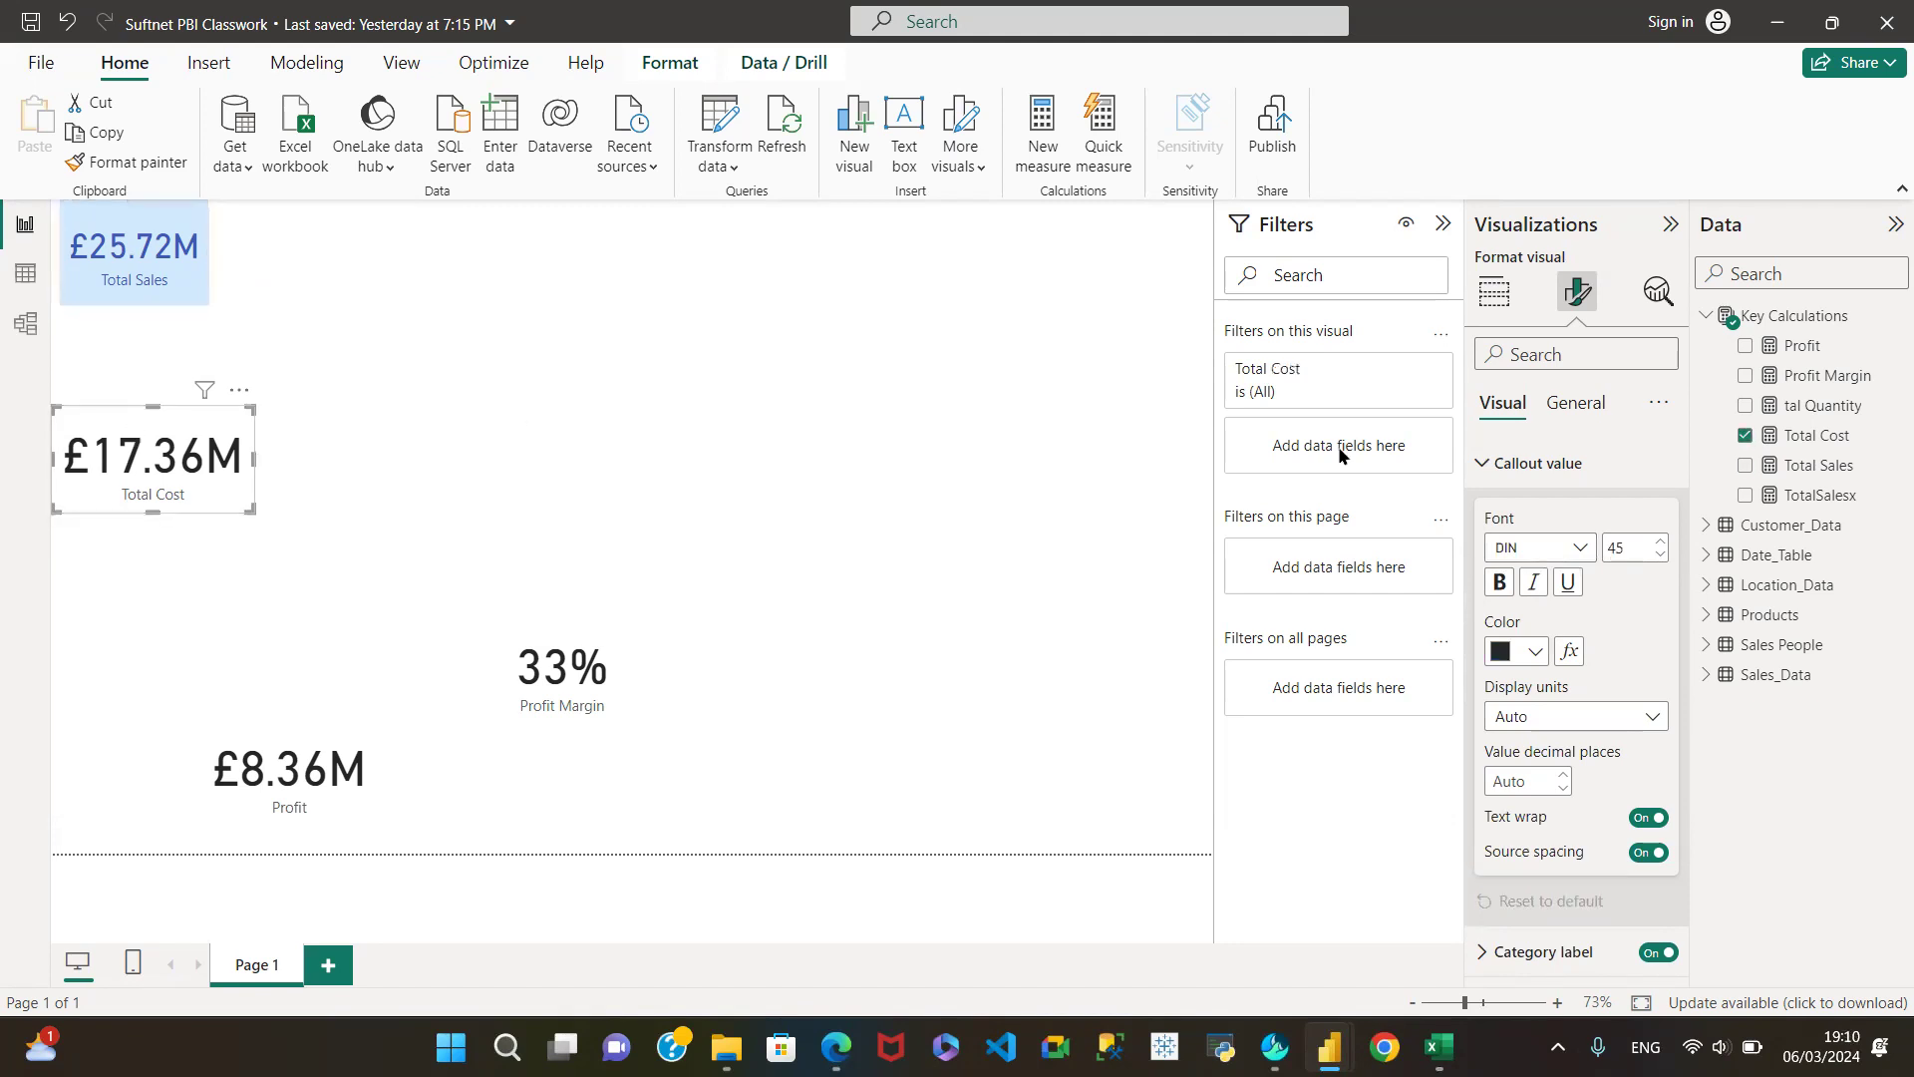
double_click(1623, 550)
type("32")
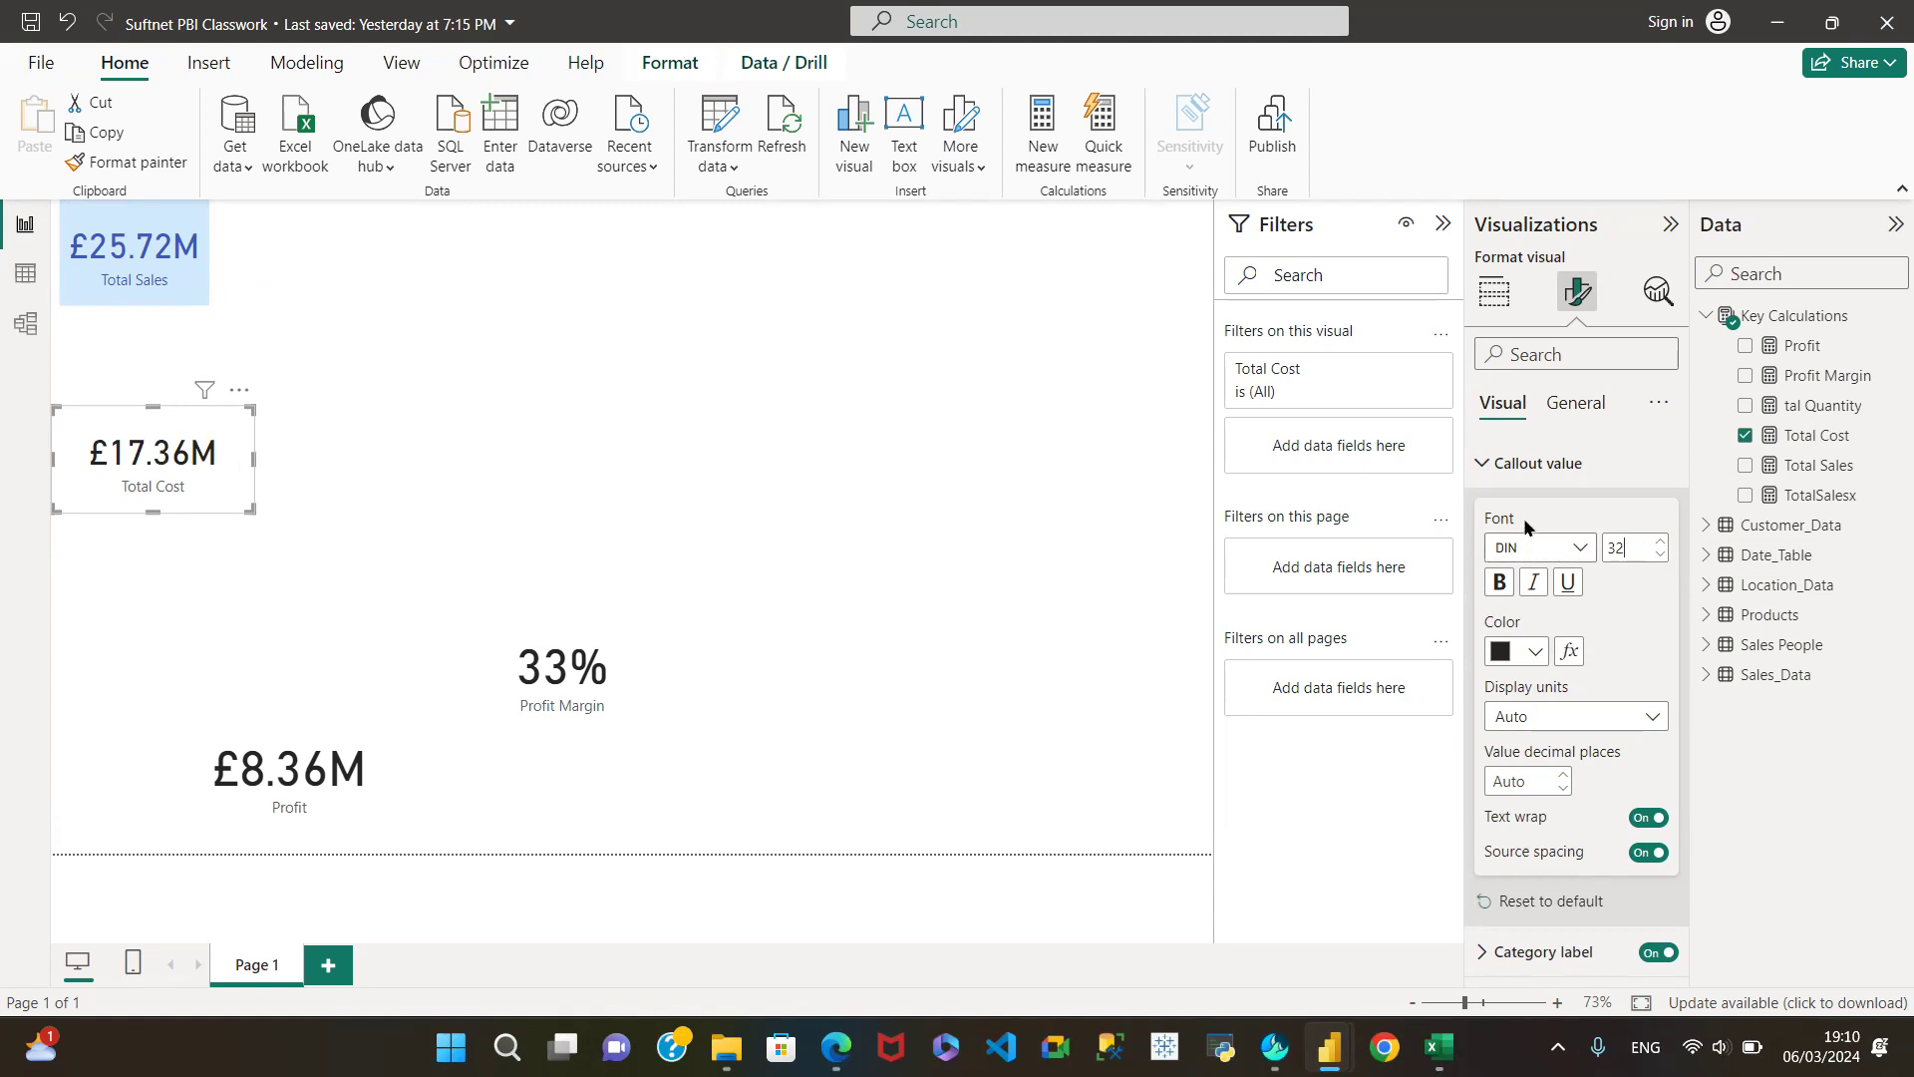
Step: Copy the hex code of the Total Sales card's callout value color
left_click(116, 242)
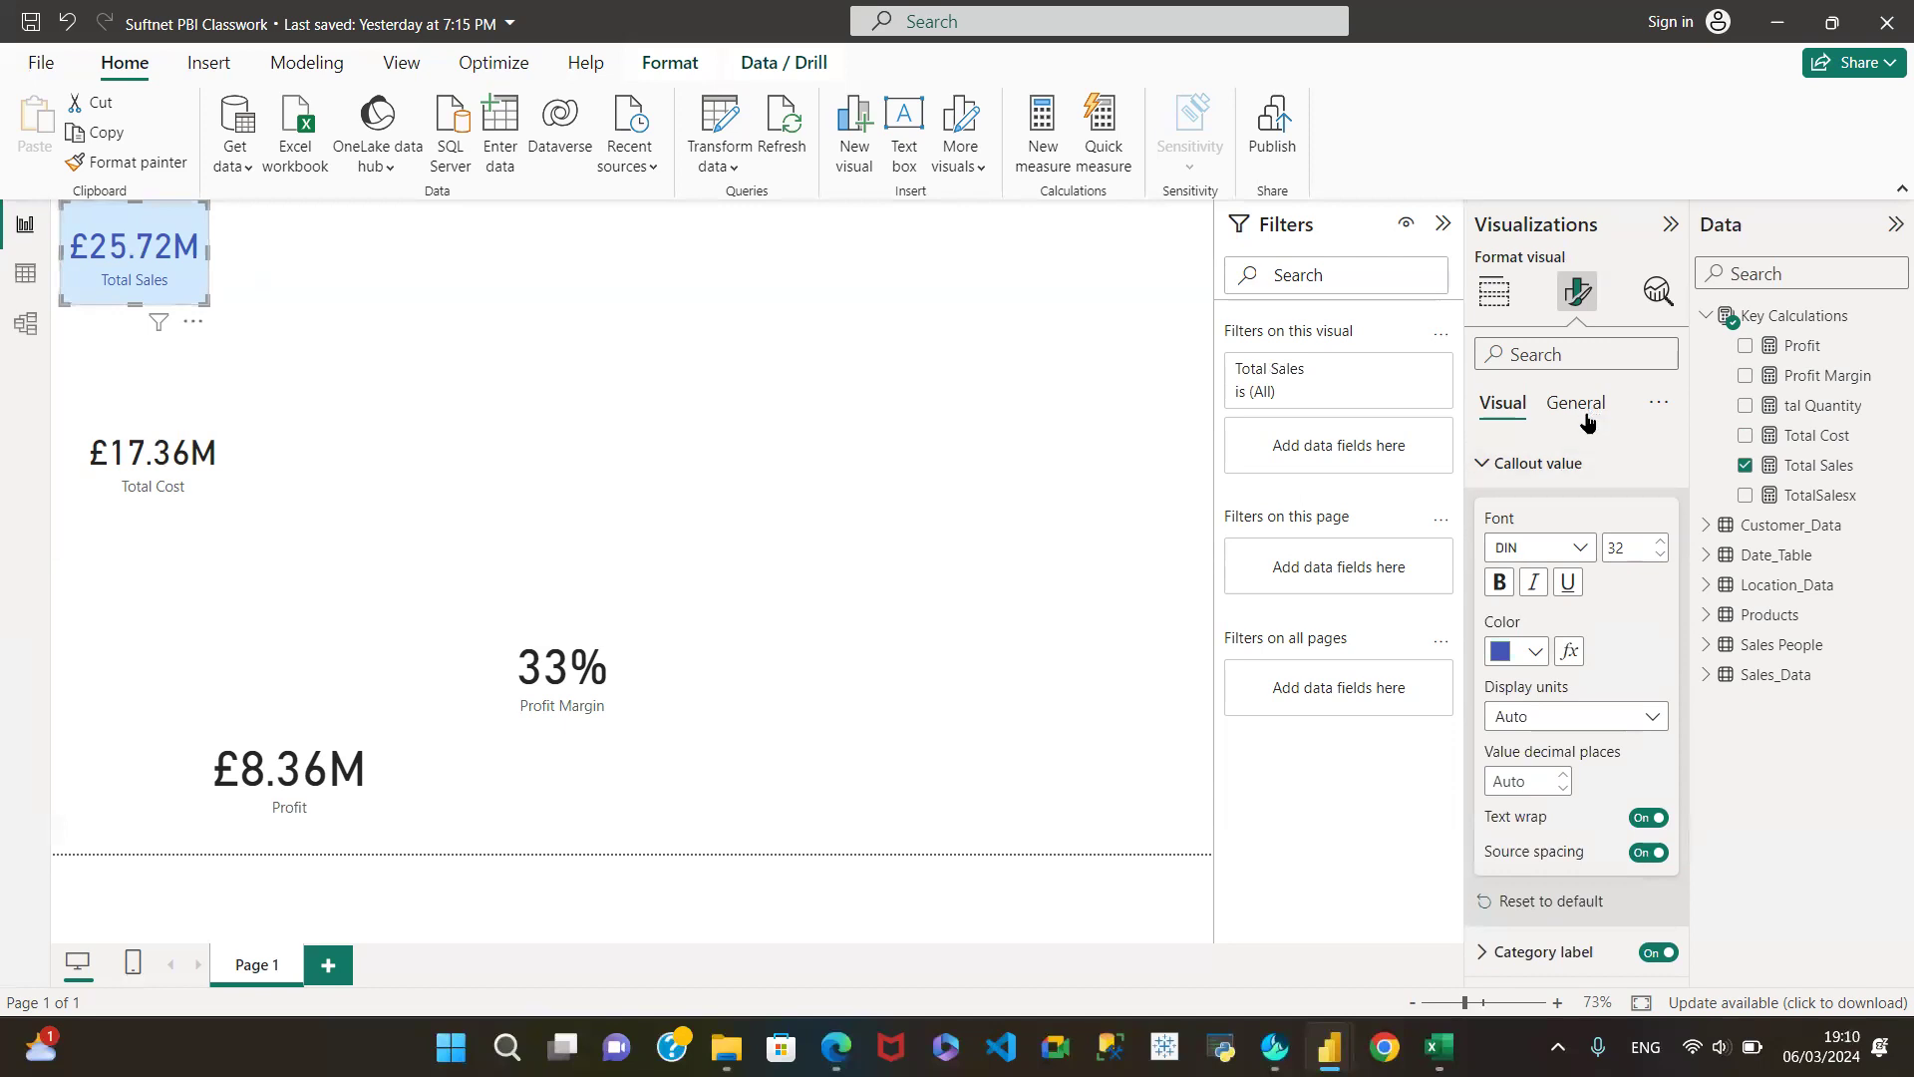
left_click(1533, 652)
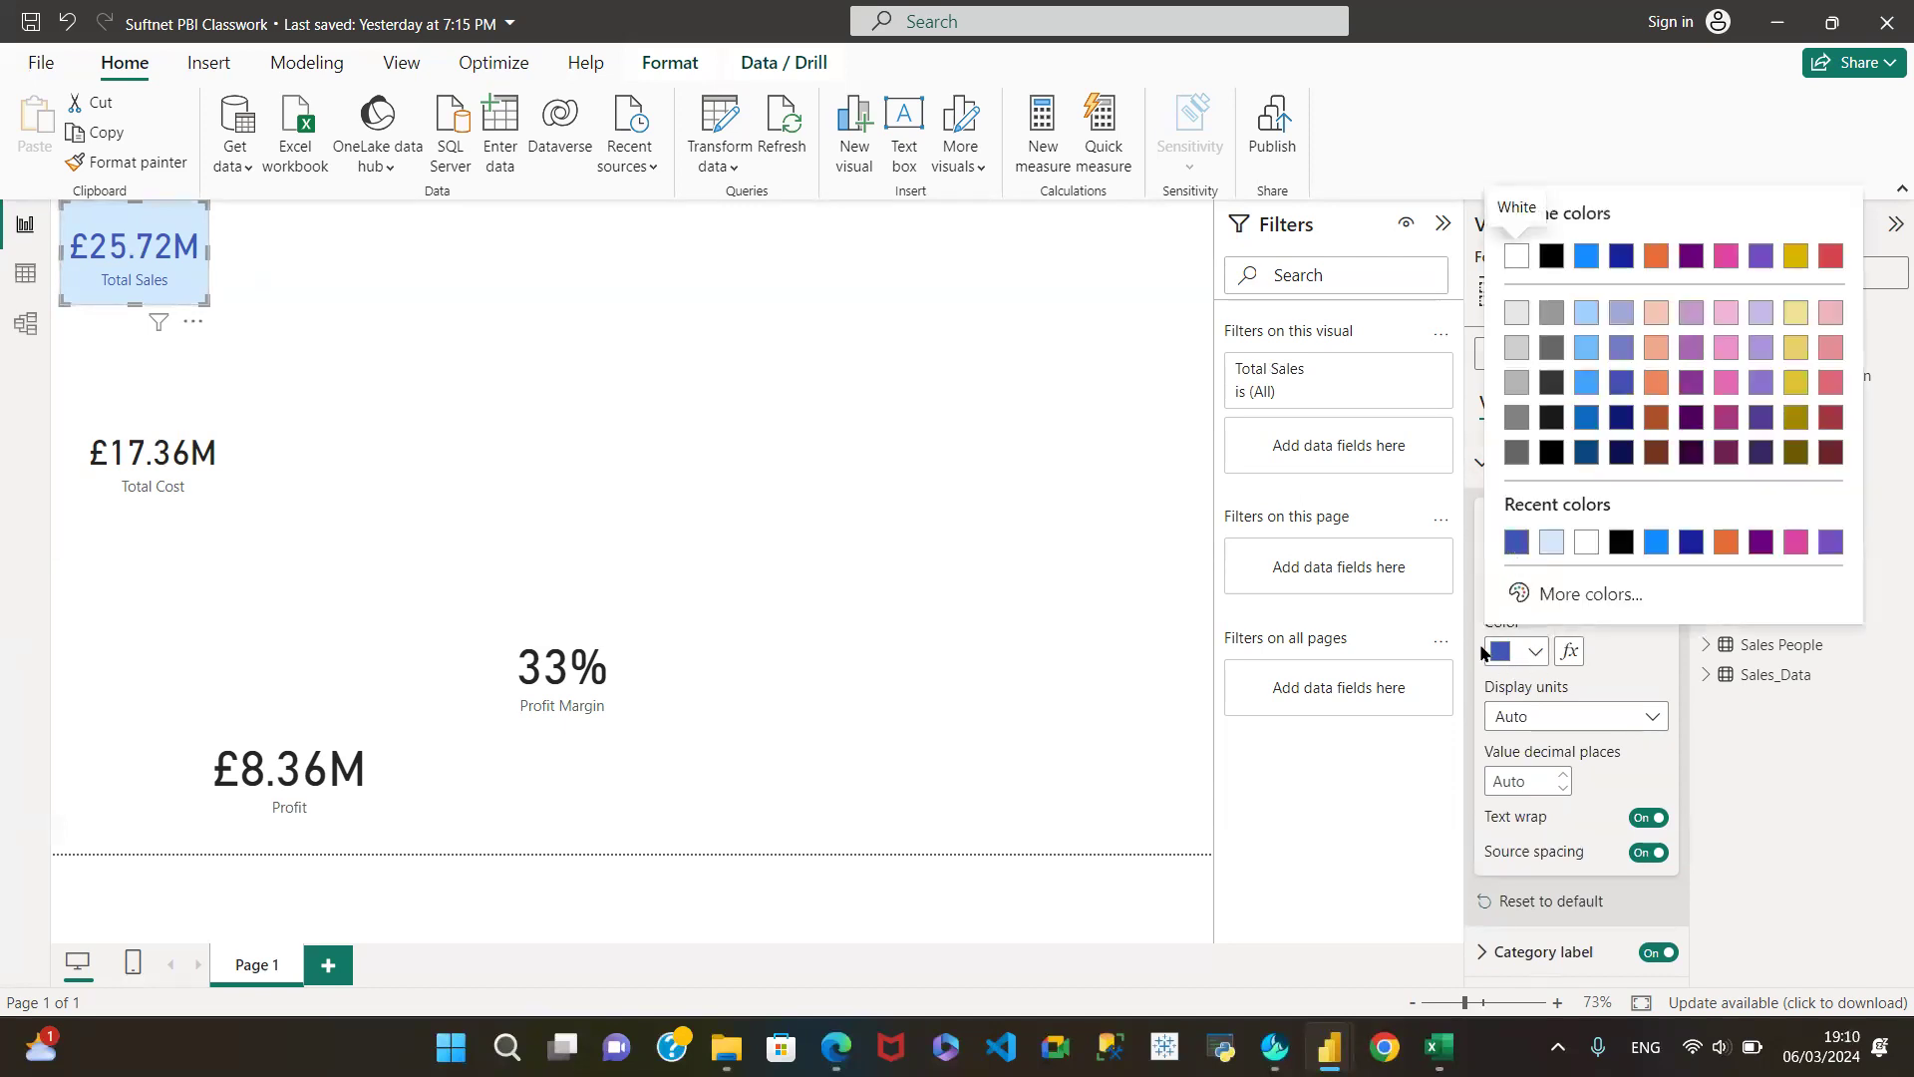
left_click(1570, 594)
key("ctrl+c")
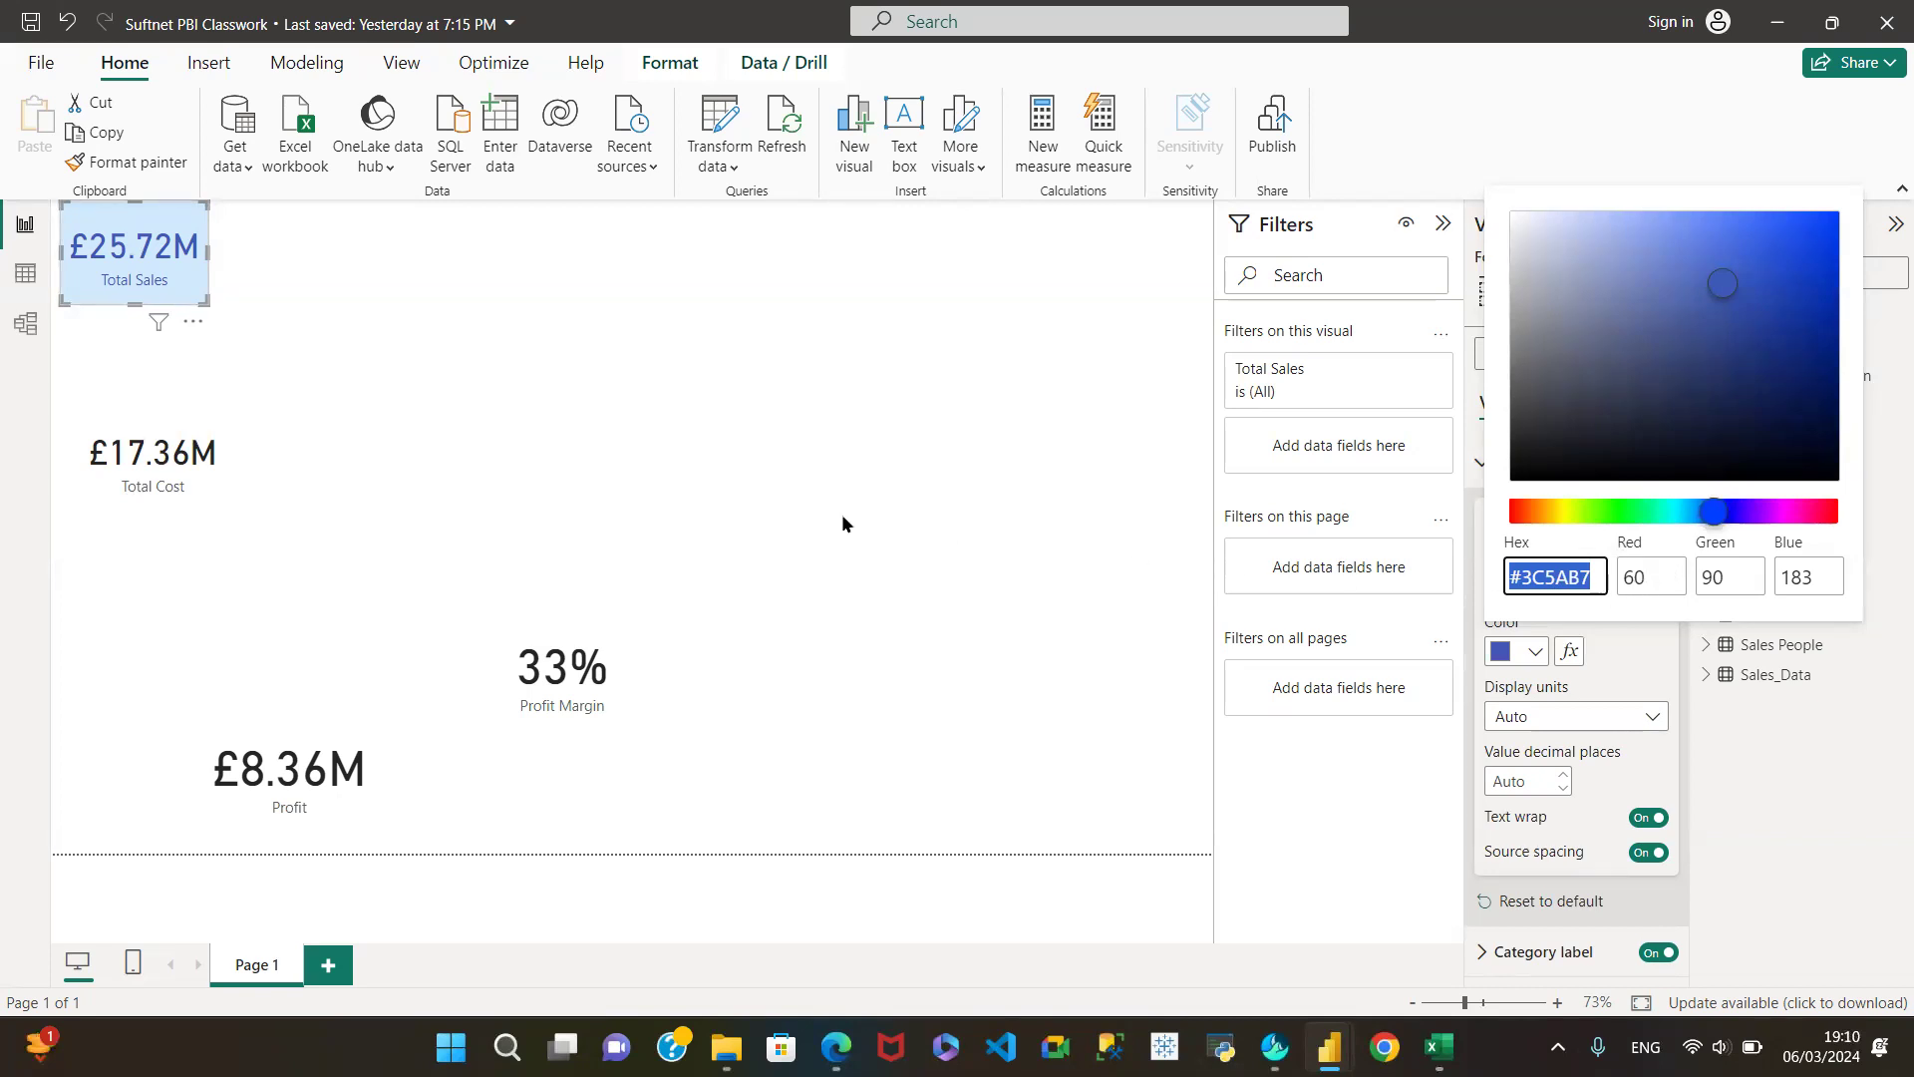
Step: Set the Total Cost card's callout value to the custom color #3C5AB7
left_click(150, 428)
left_click(154, 430)
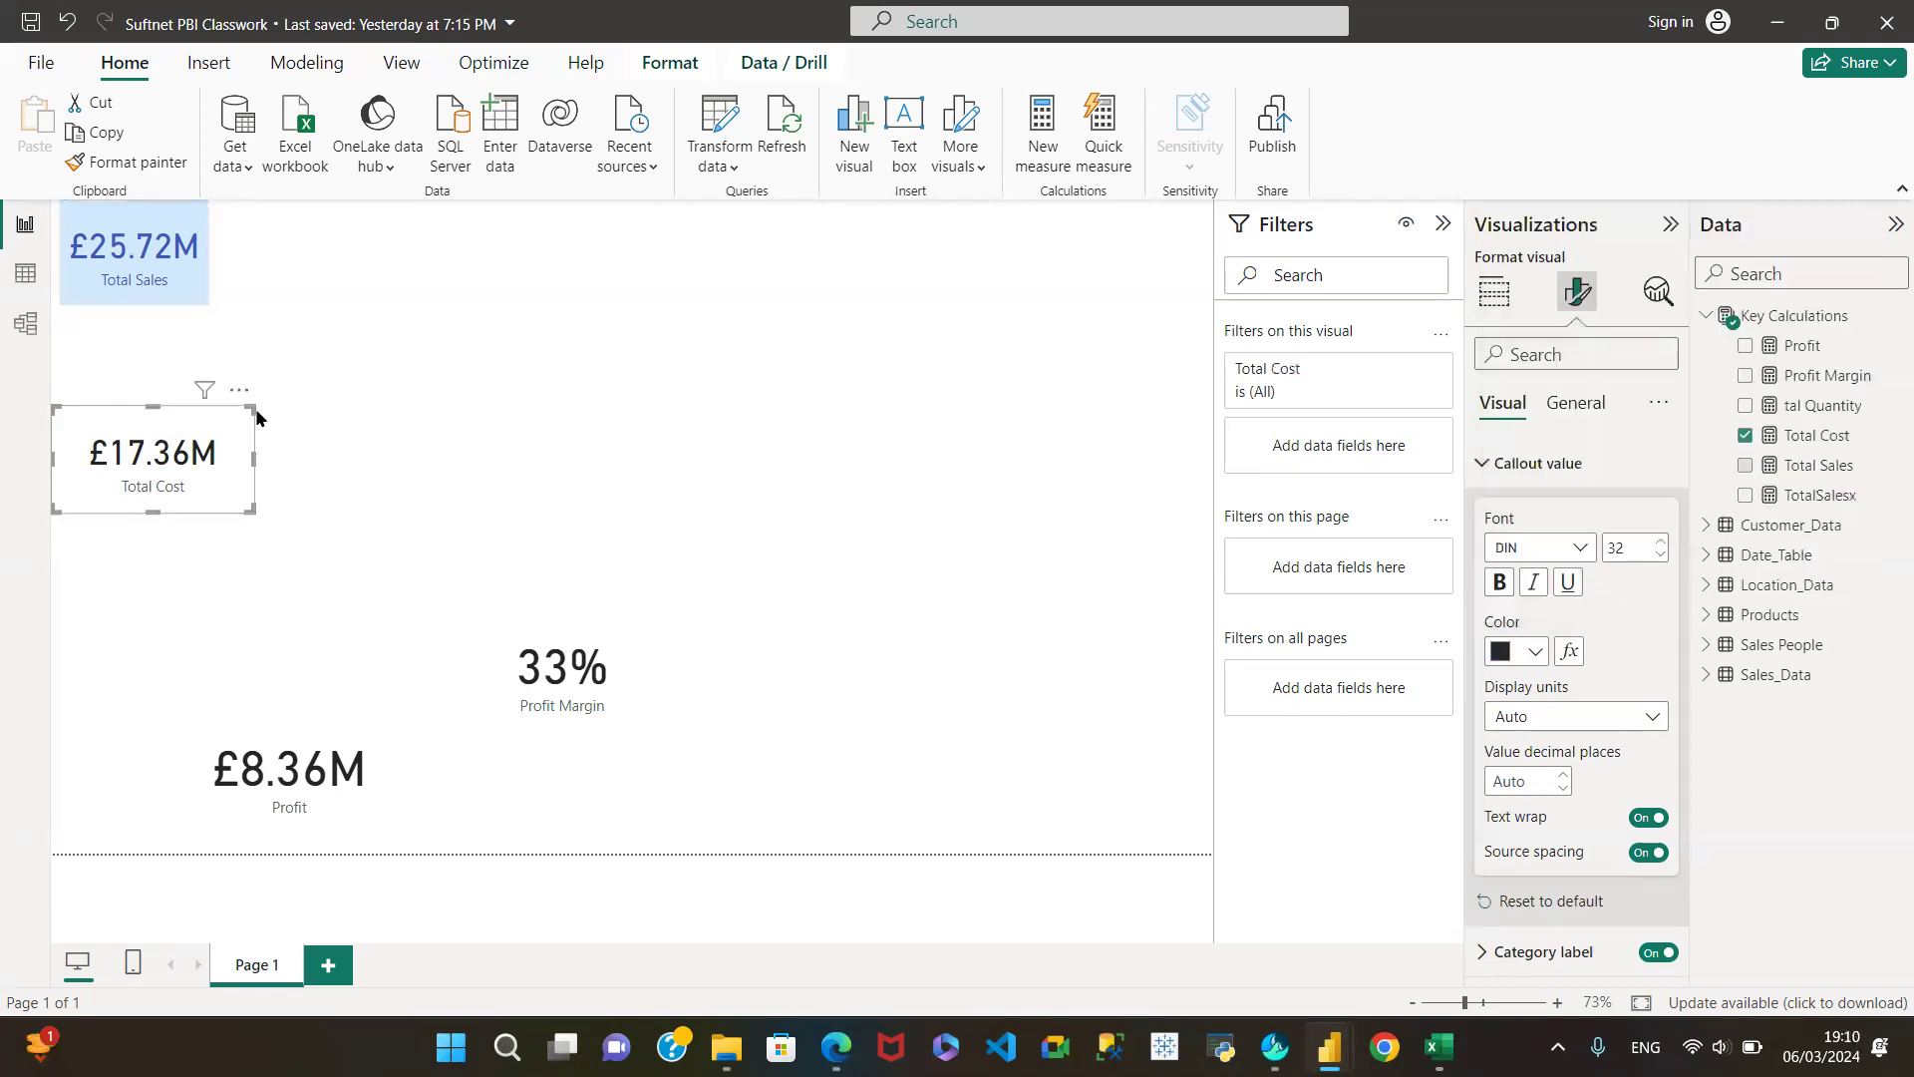
left_click(1532, 653)
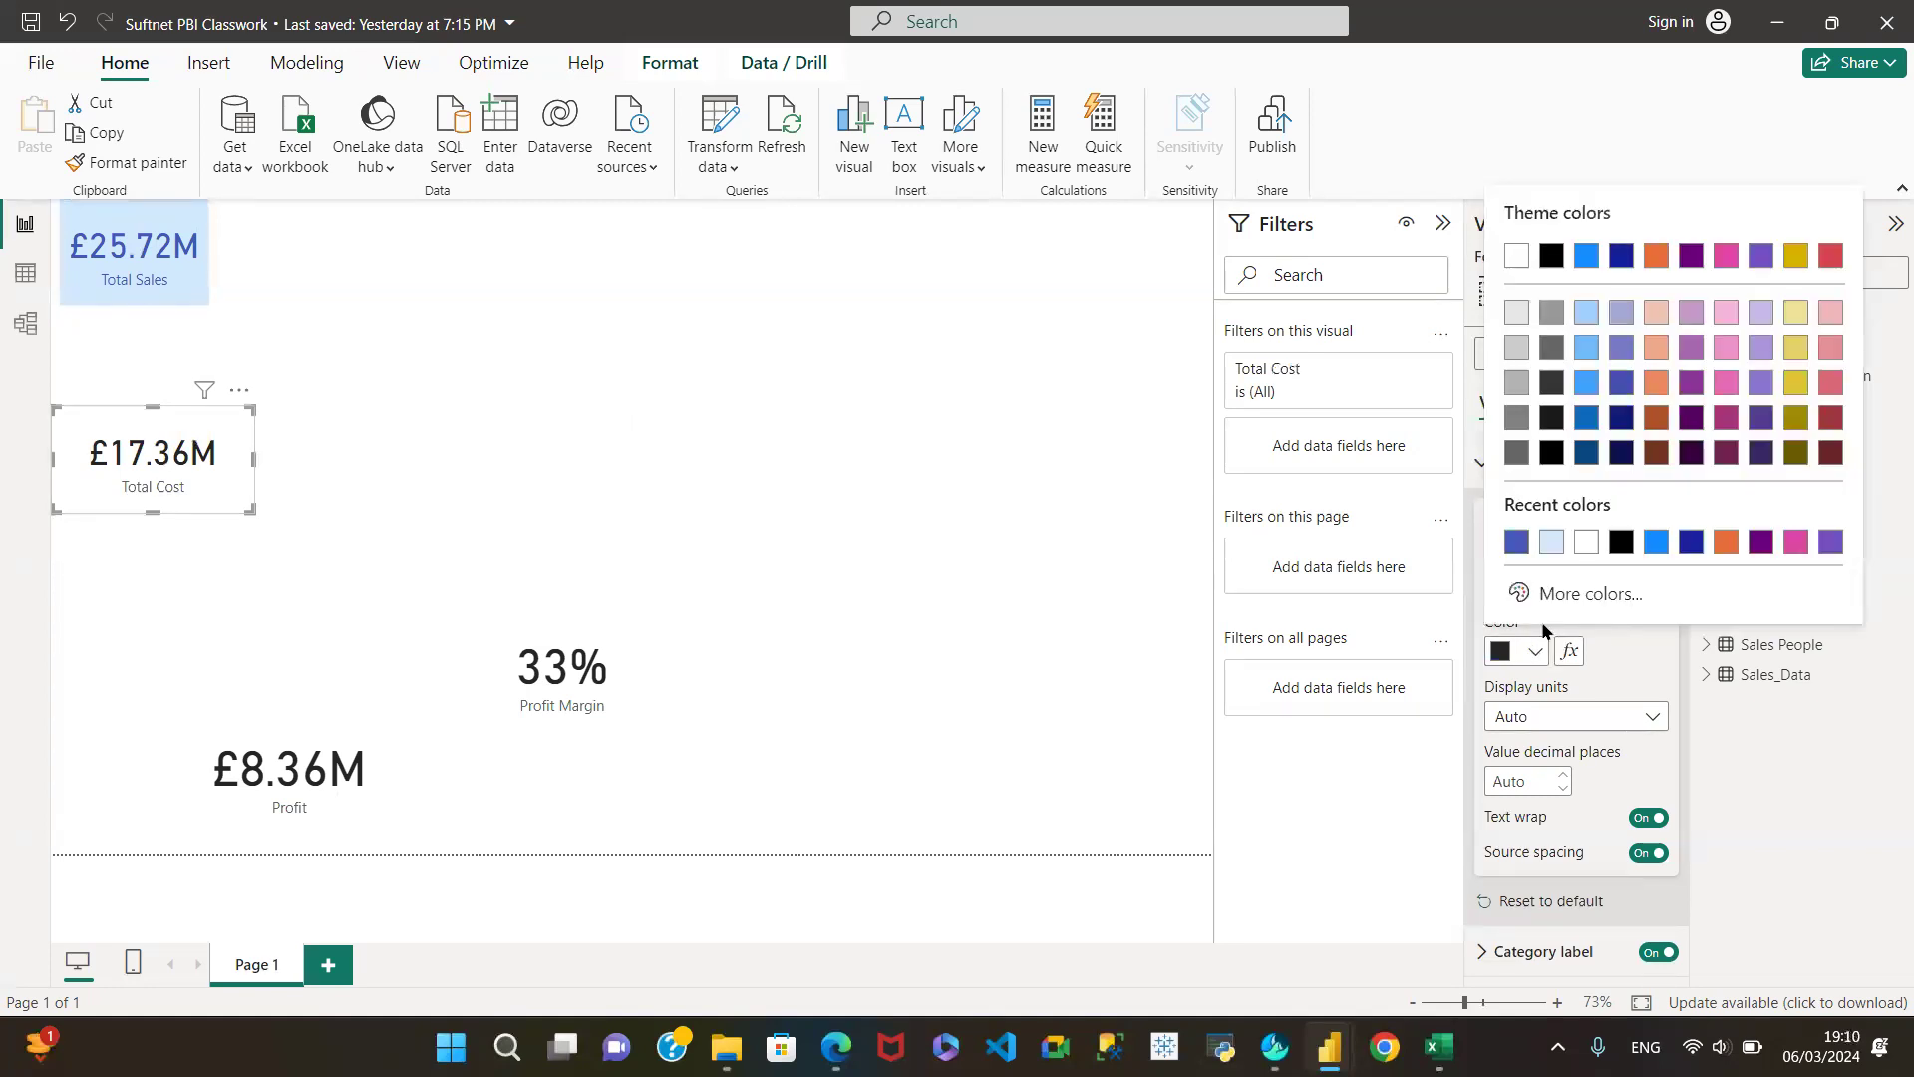
left_click(1563, 594)
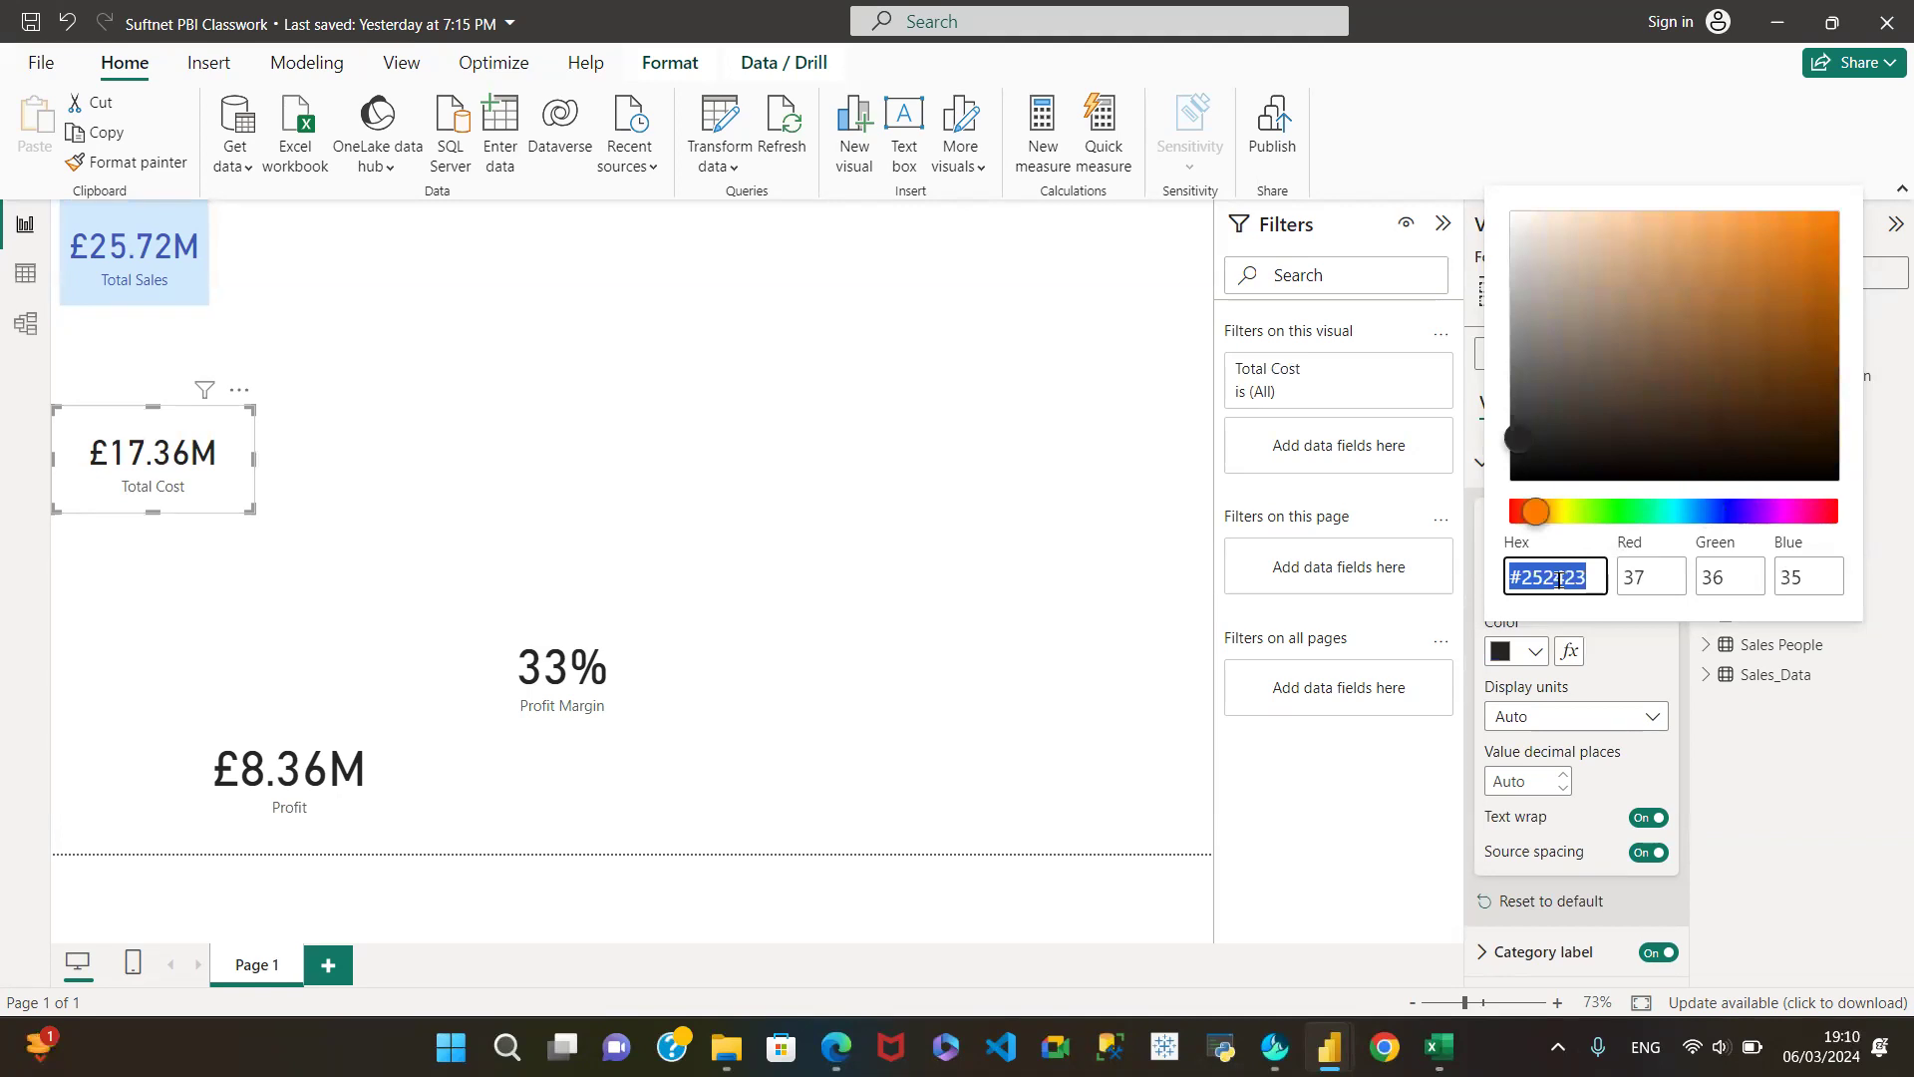
key("ctrl+v")
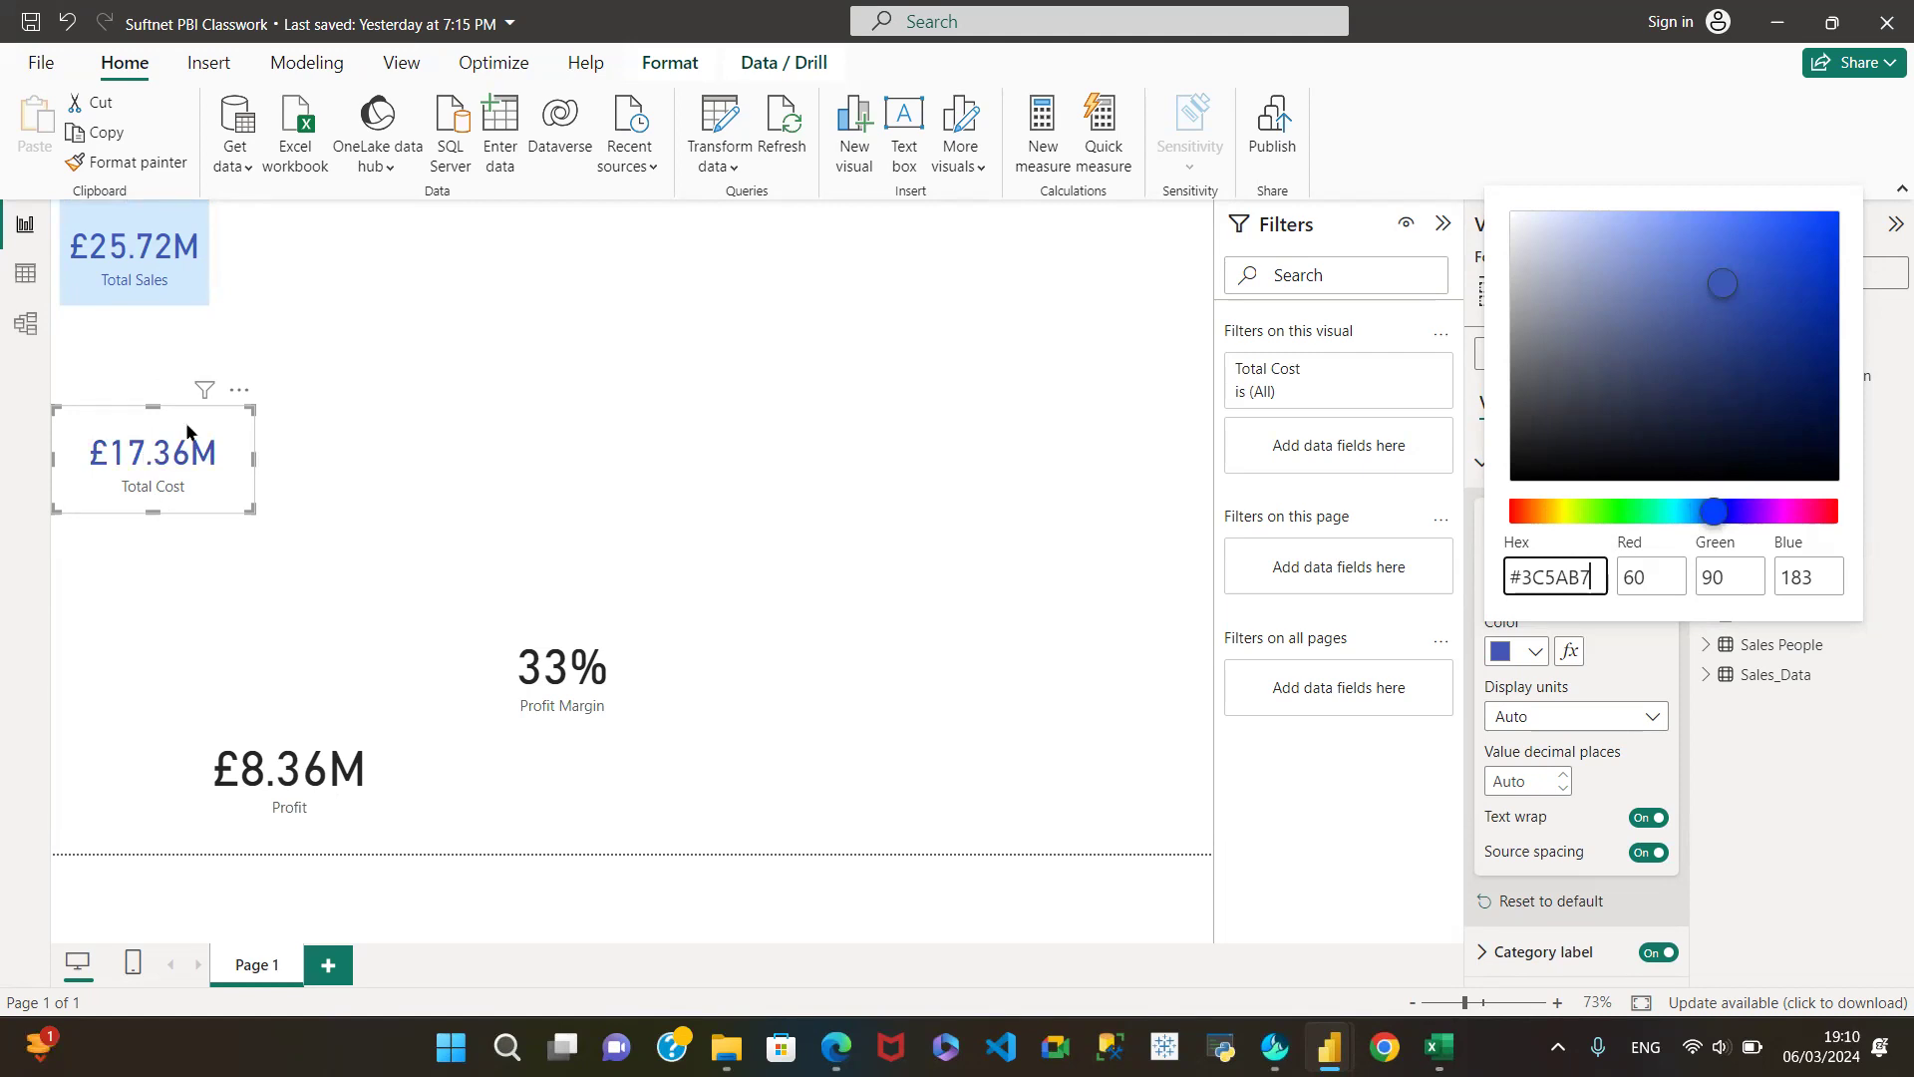
Step: Copy the hex code of the Total Sales card's category label color
left_click(104, 214)
left_click(146, 230)
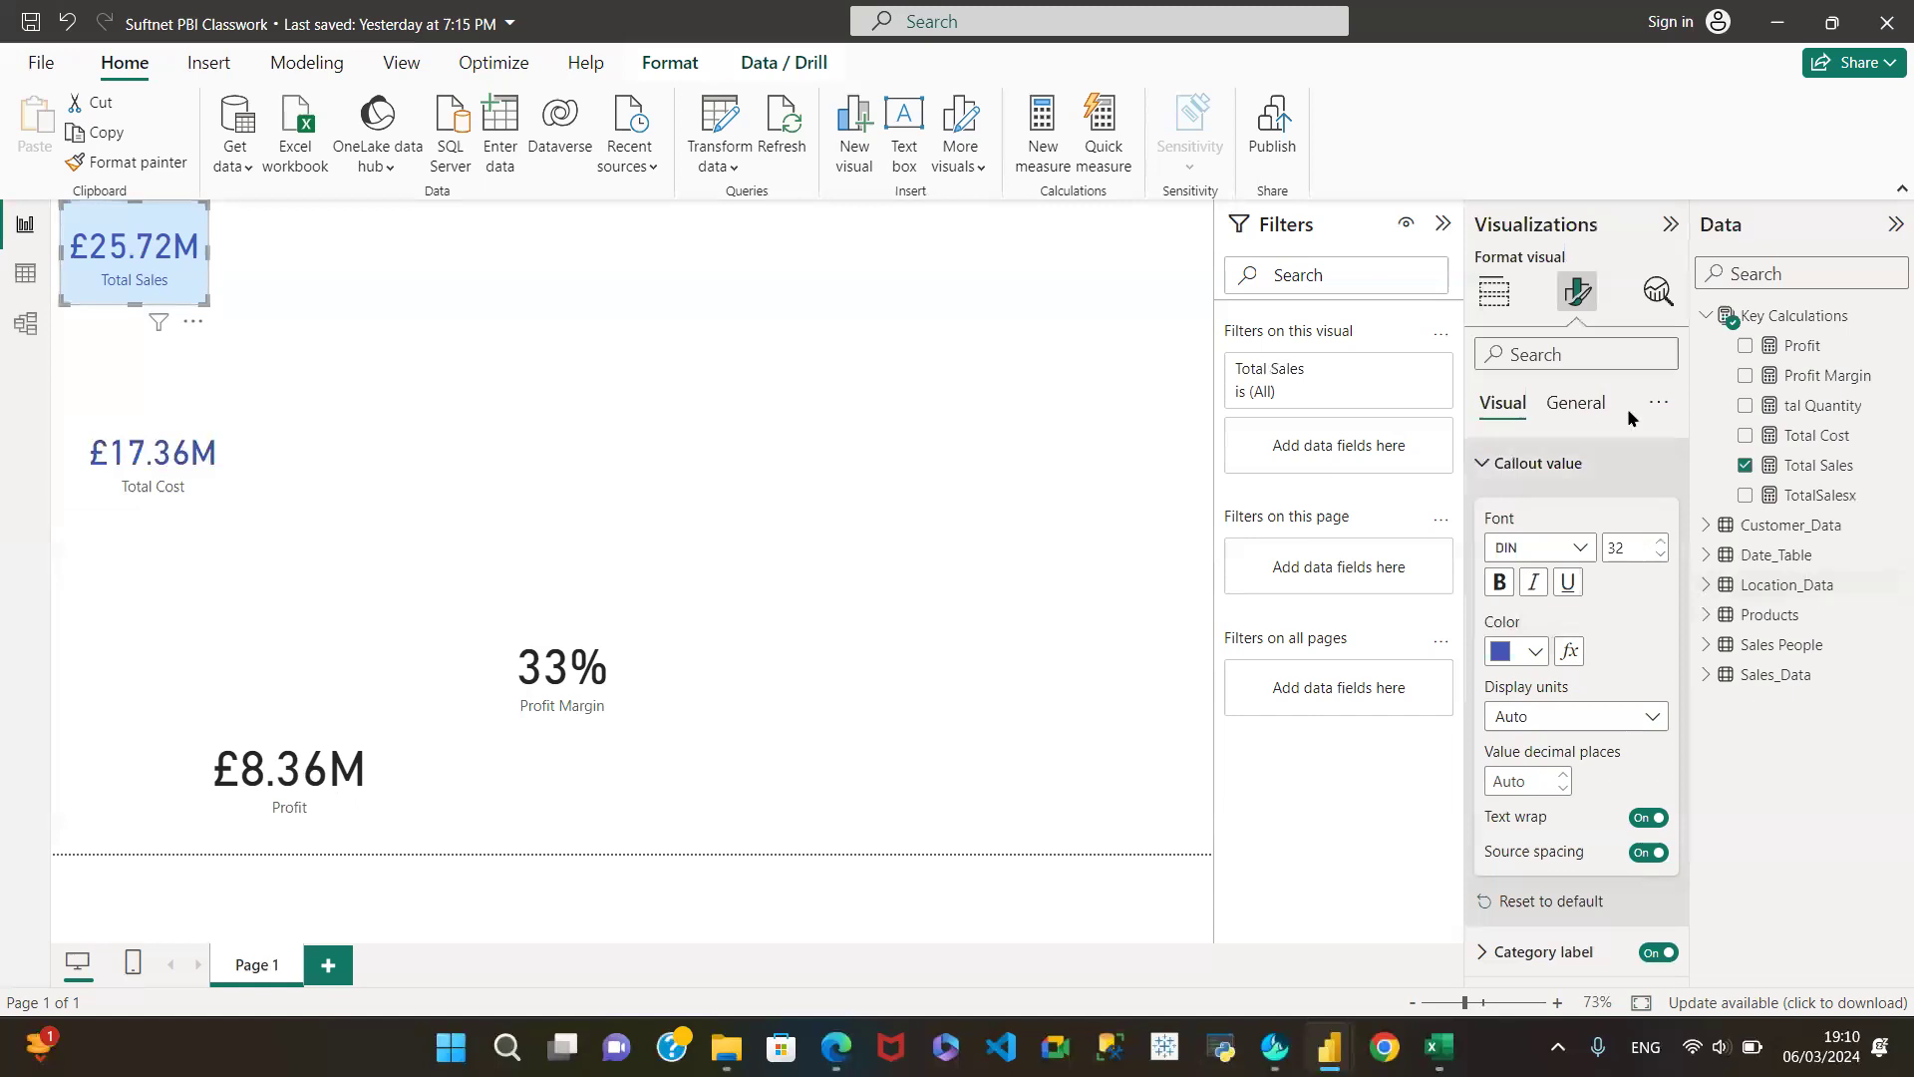
left_click(1487, 462)
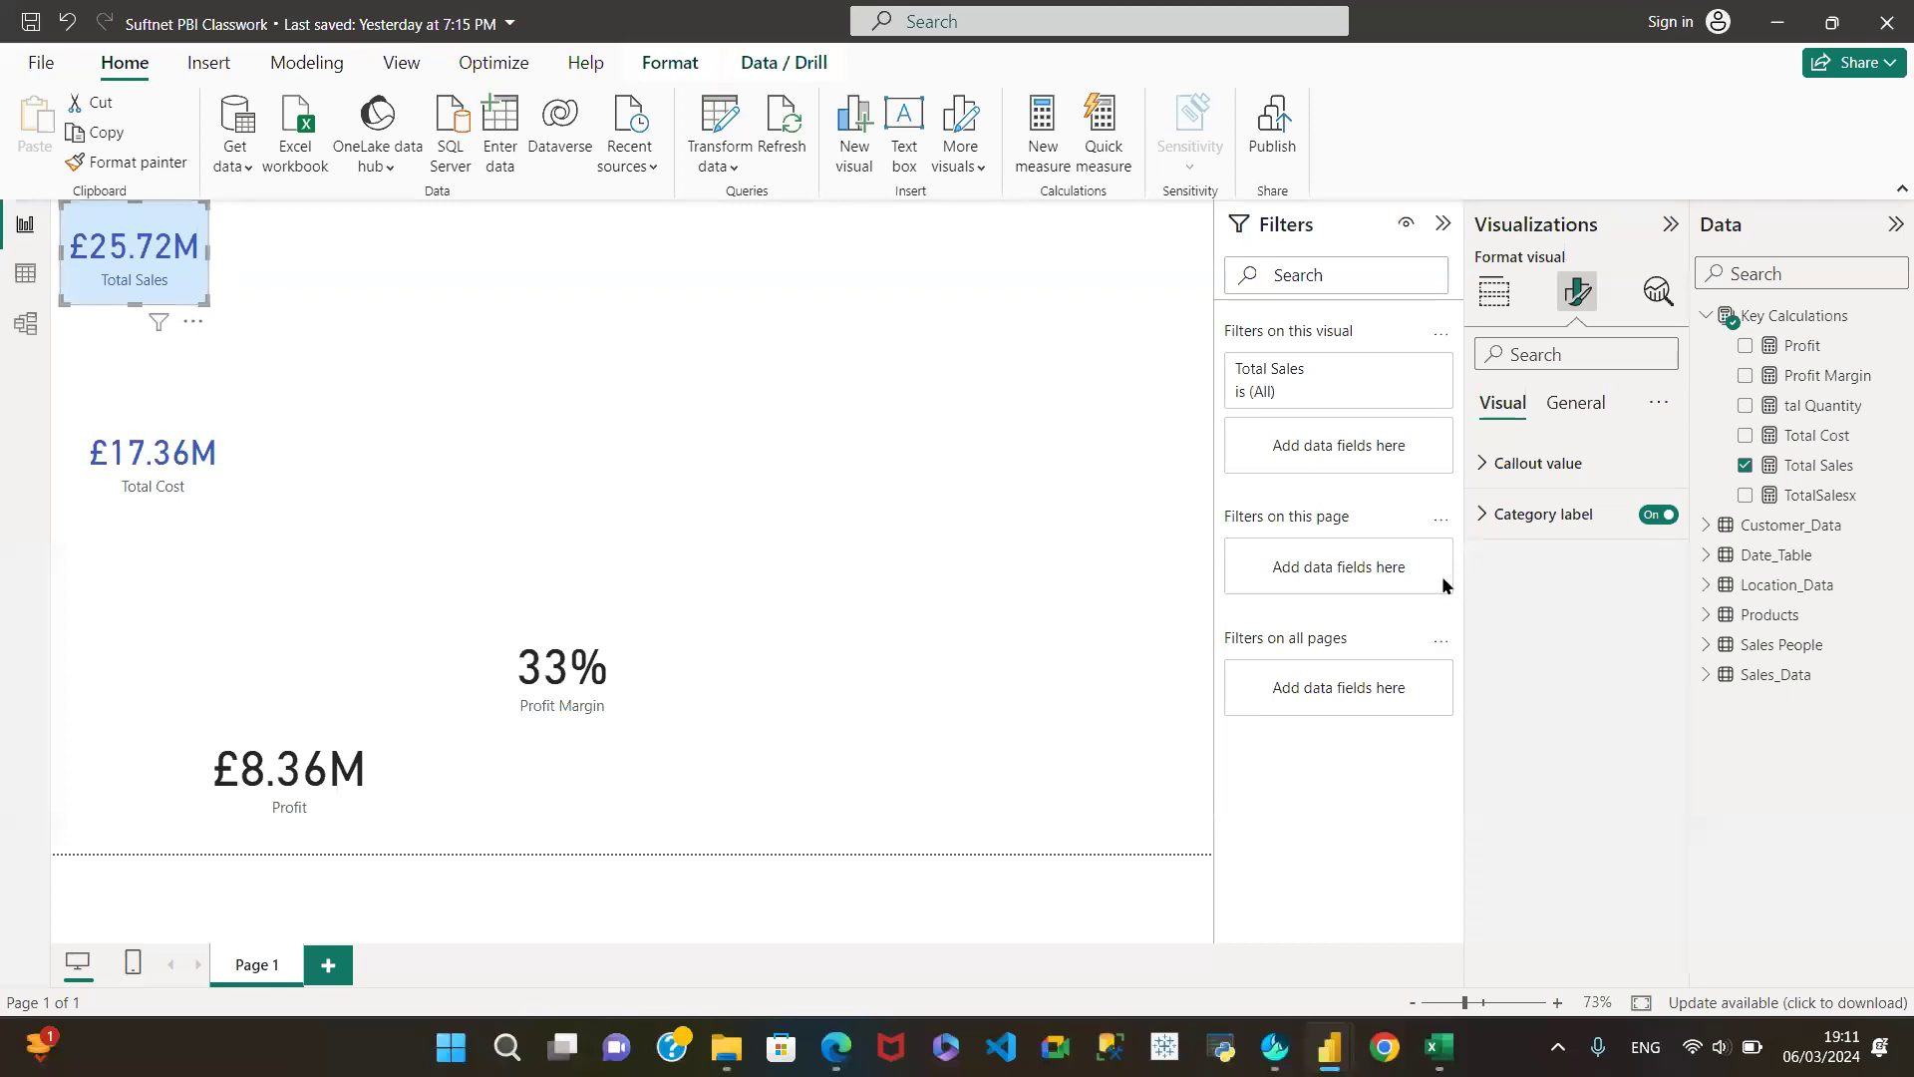
left_click(1483, 514)
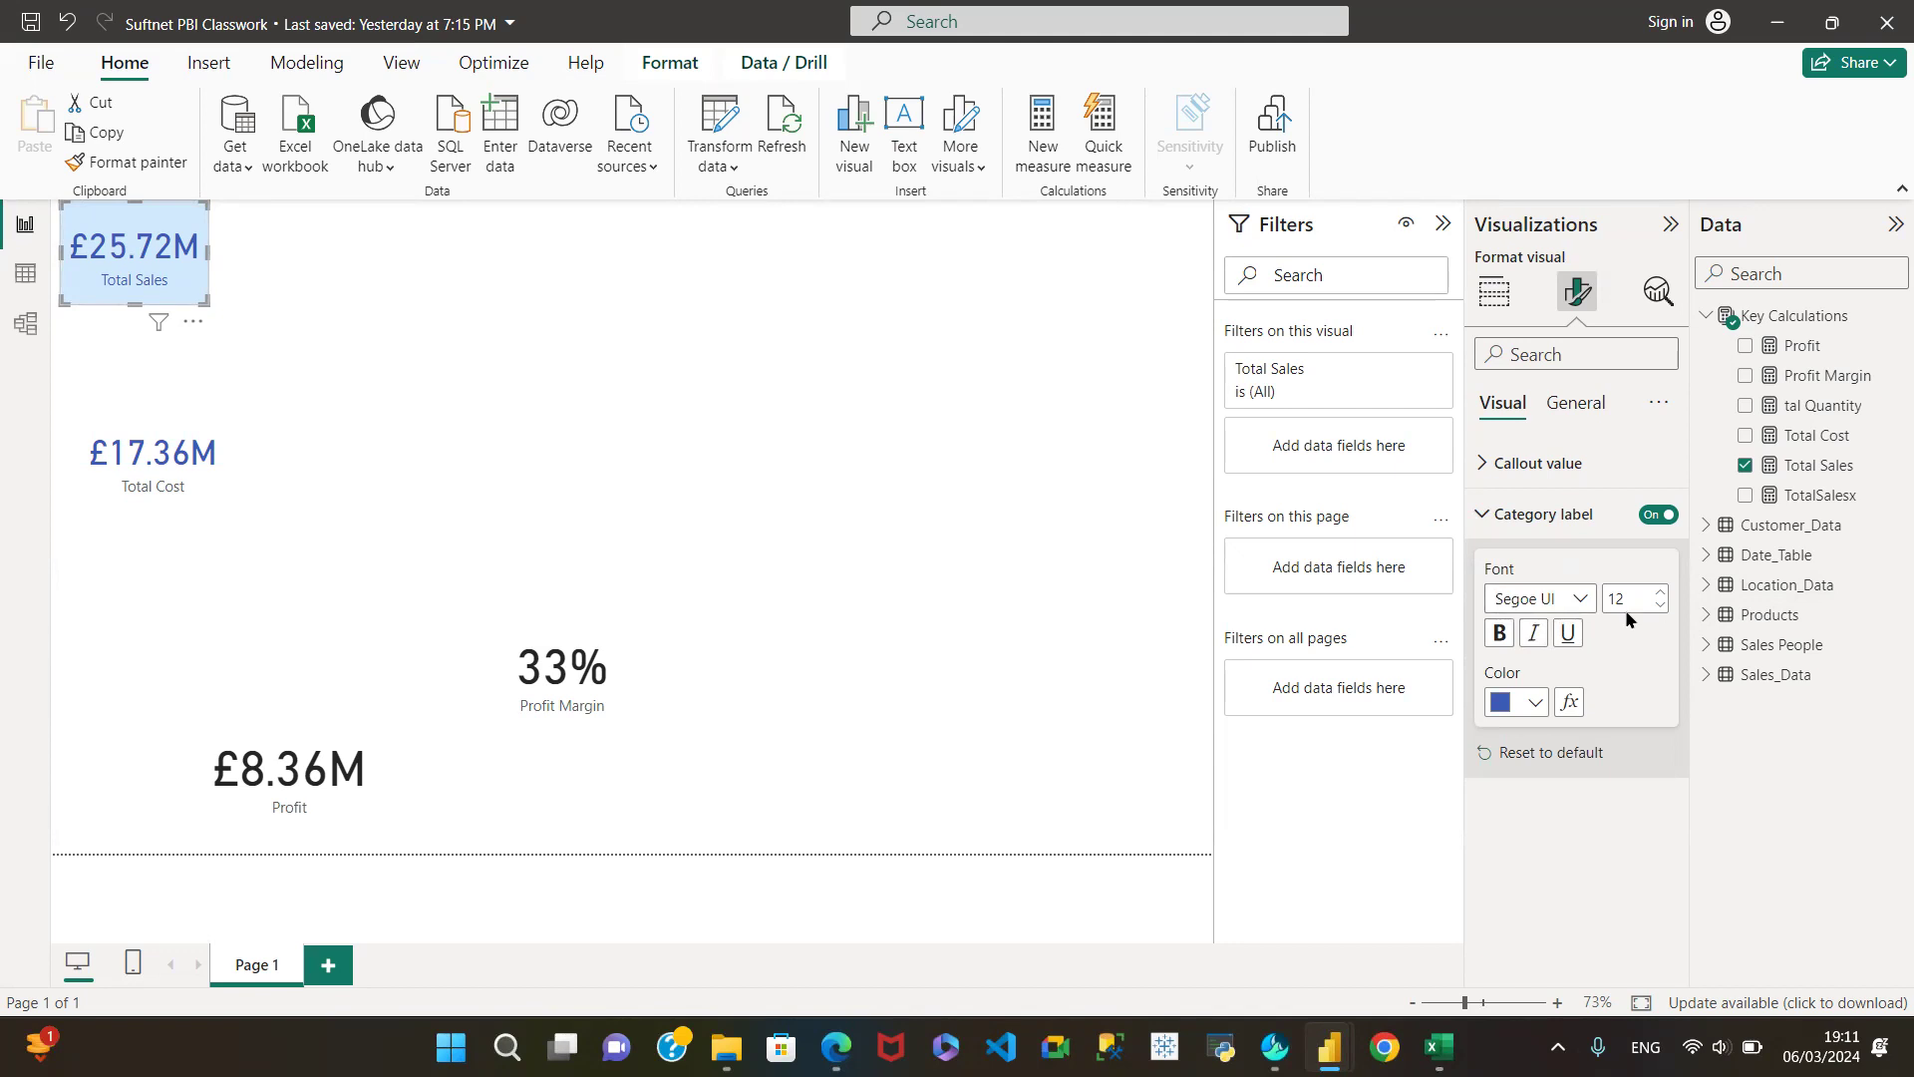
left_click(1532, 704)
left_click(1587, 646)
key("ctrl+c")
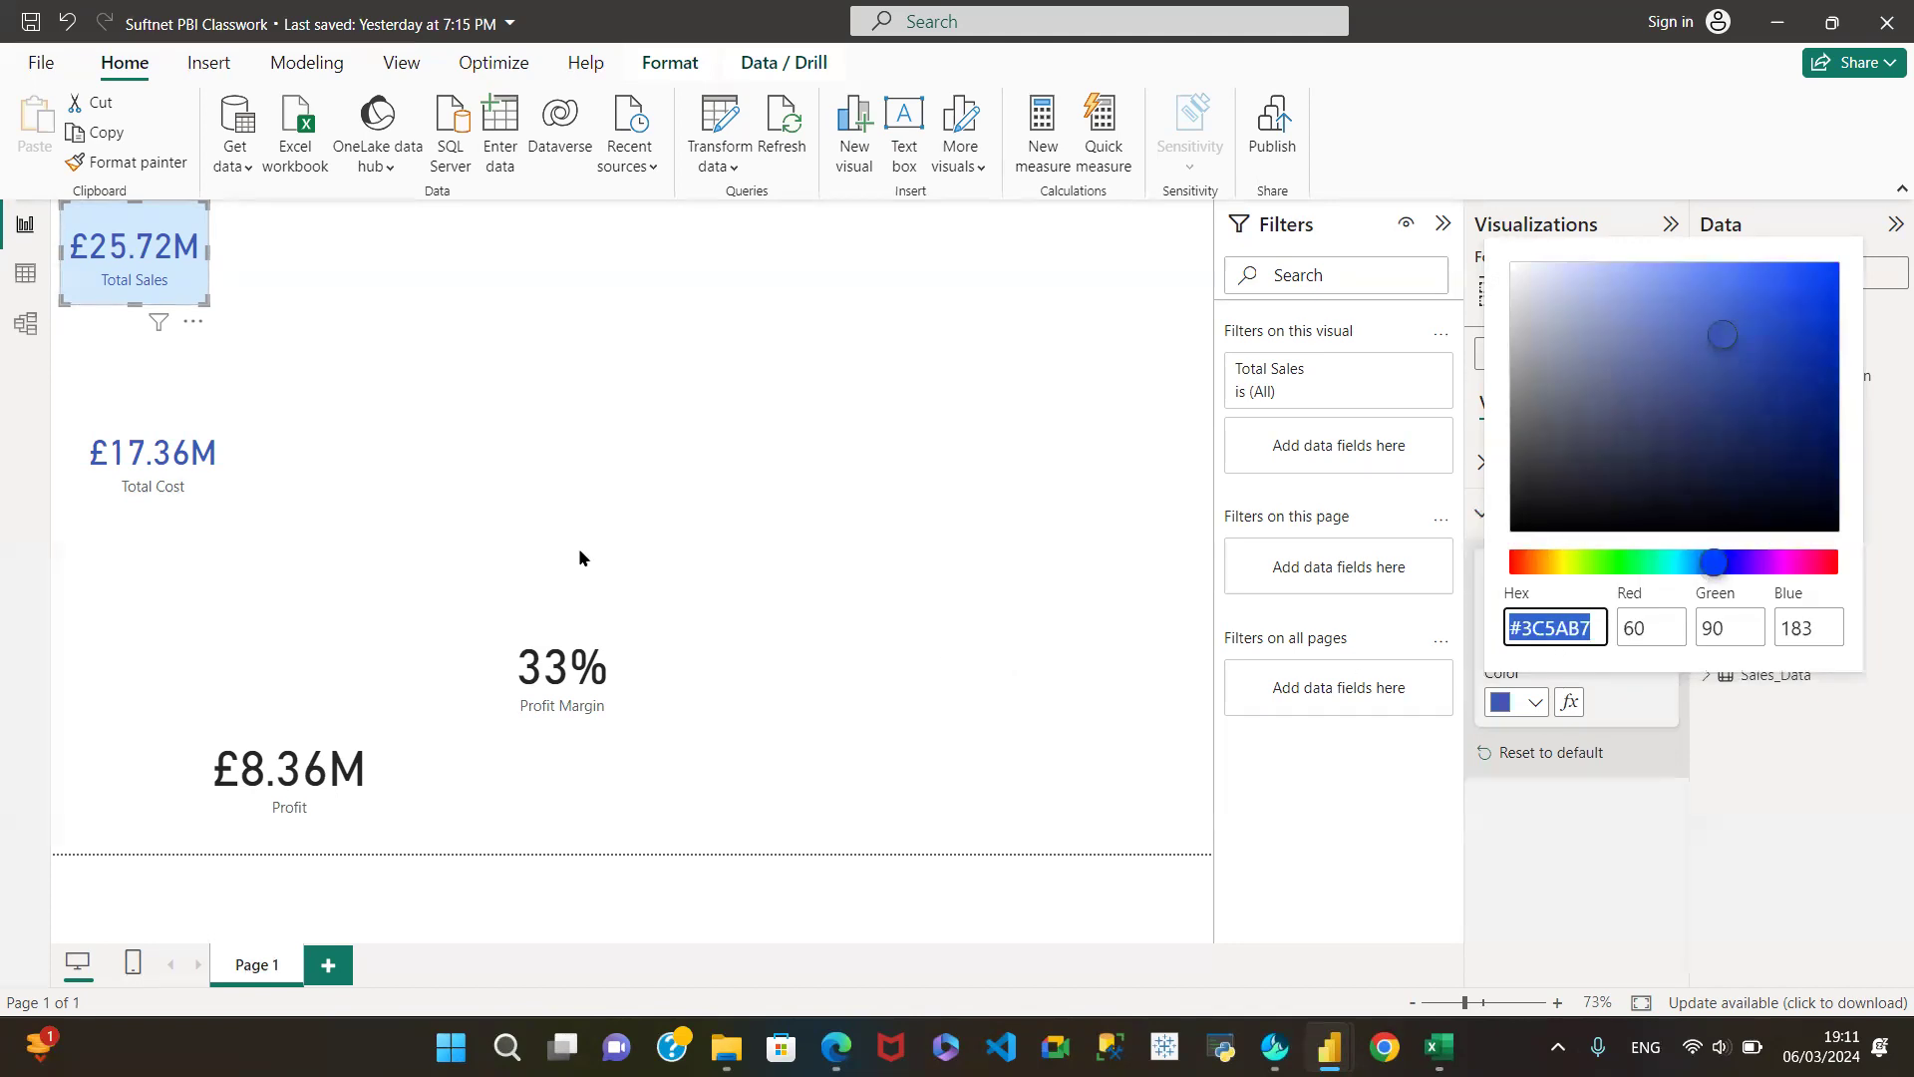
Step: Set the Total Cost card's category label to the custom color #3C5AB7
left_click(152, 437)
left_click(152, 439)
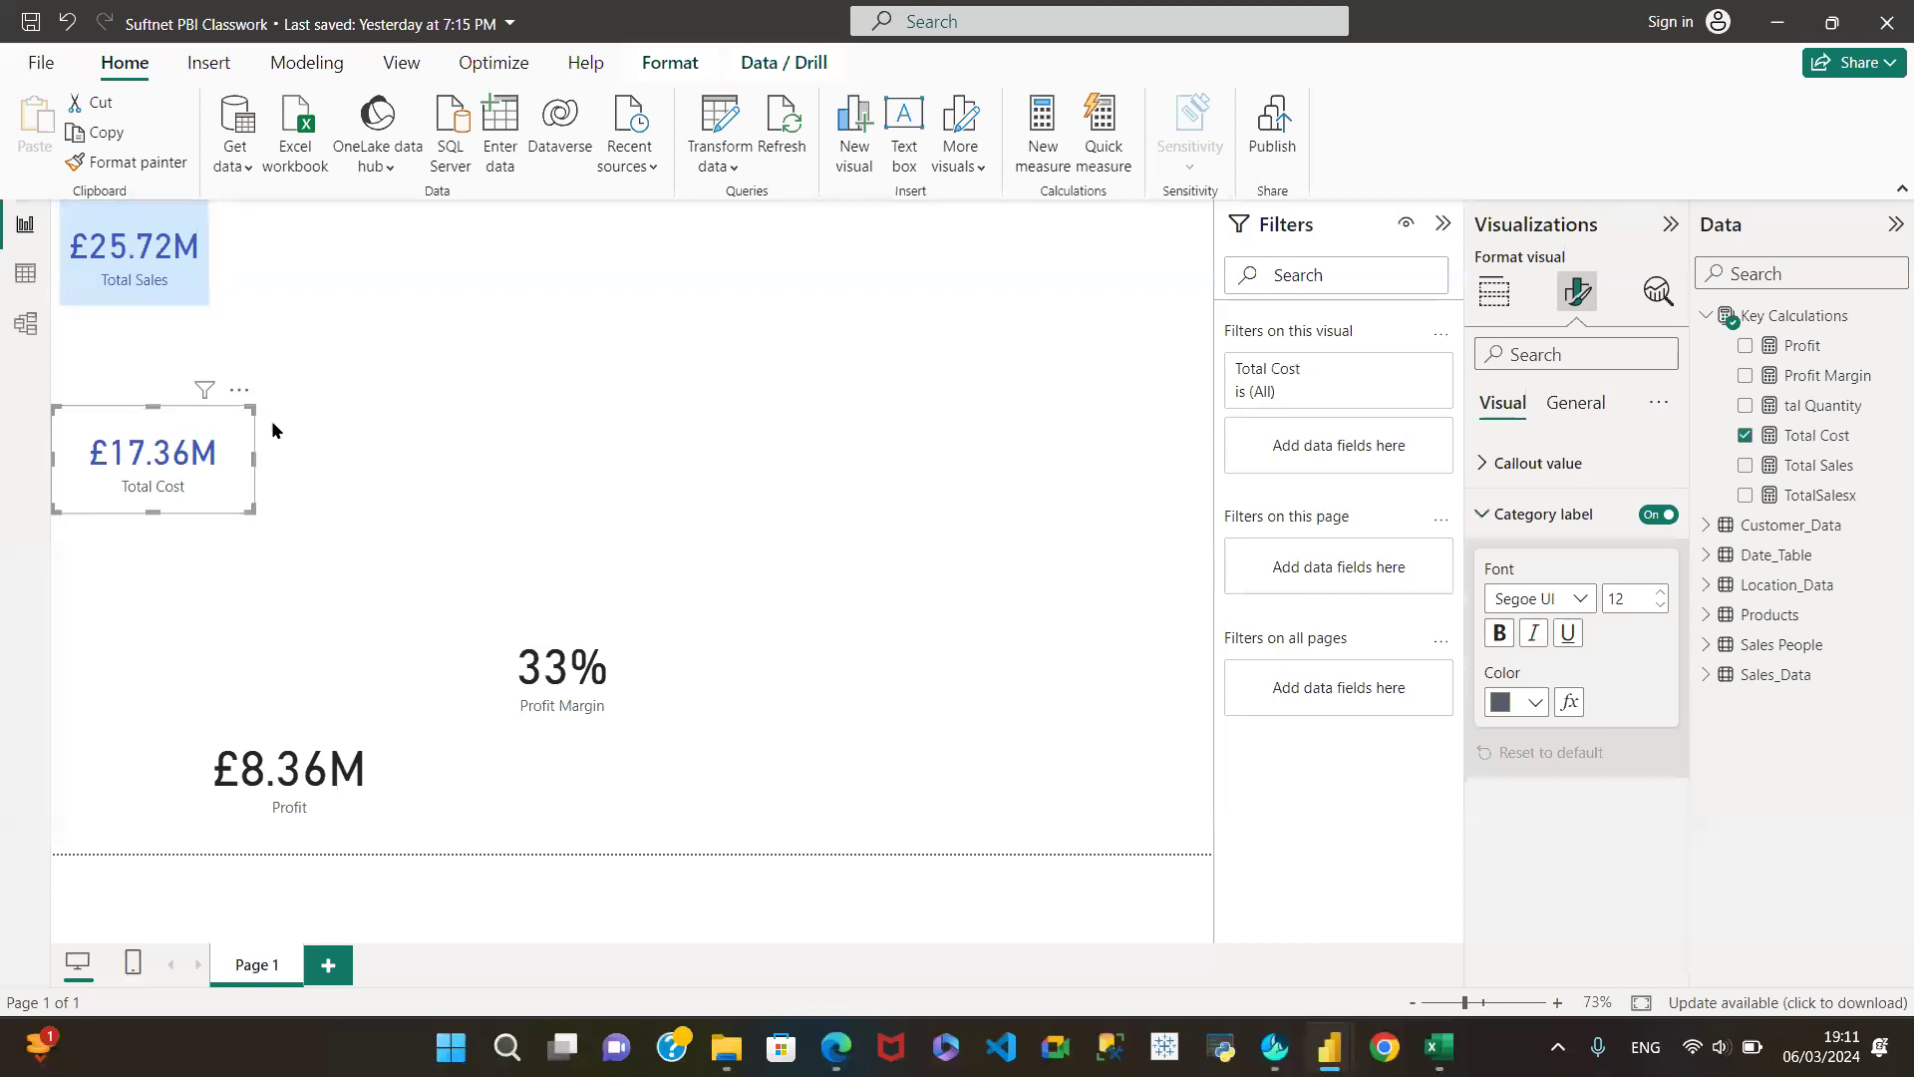
left_click(1533, 705)
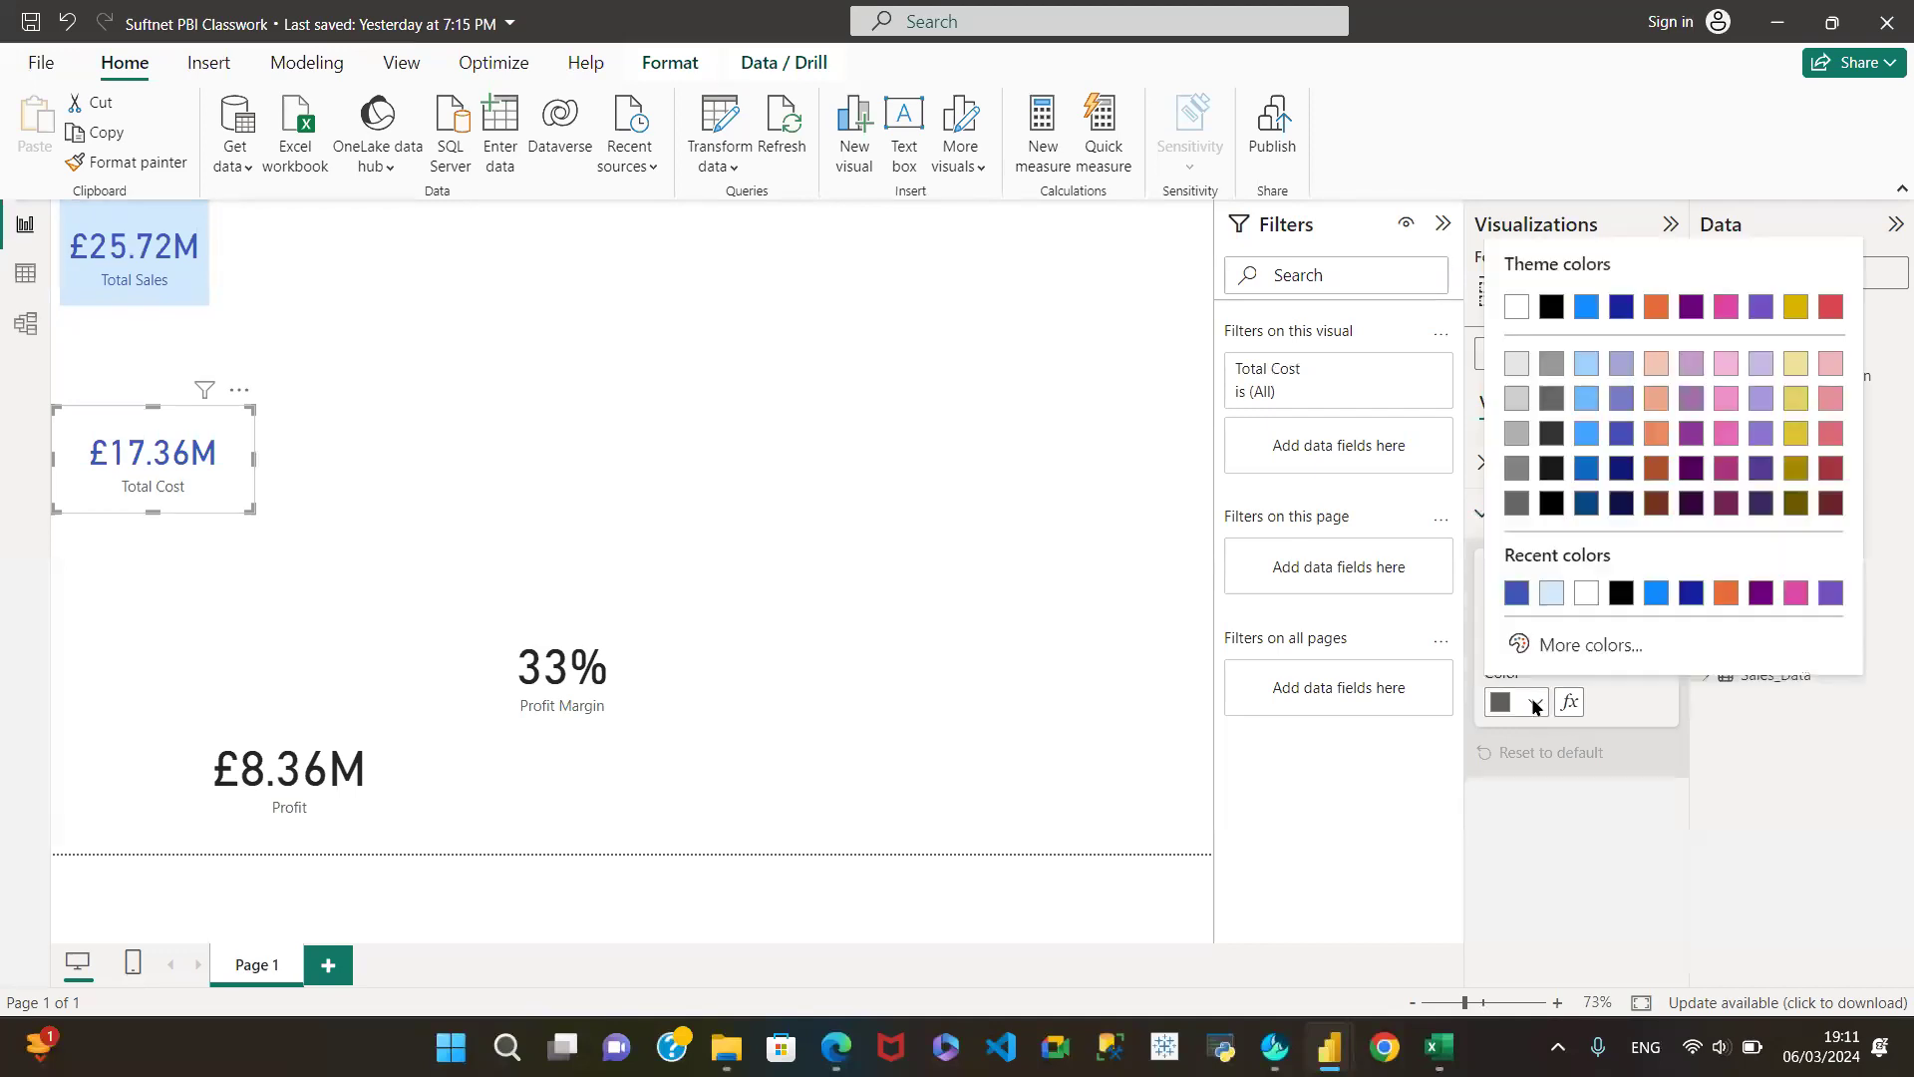
left_click(1561, 643)
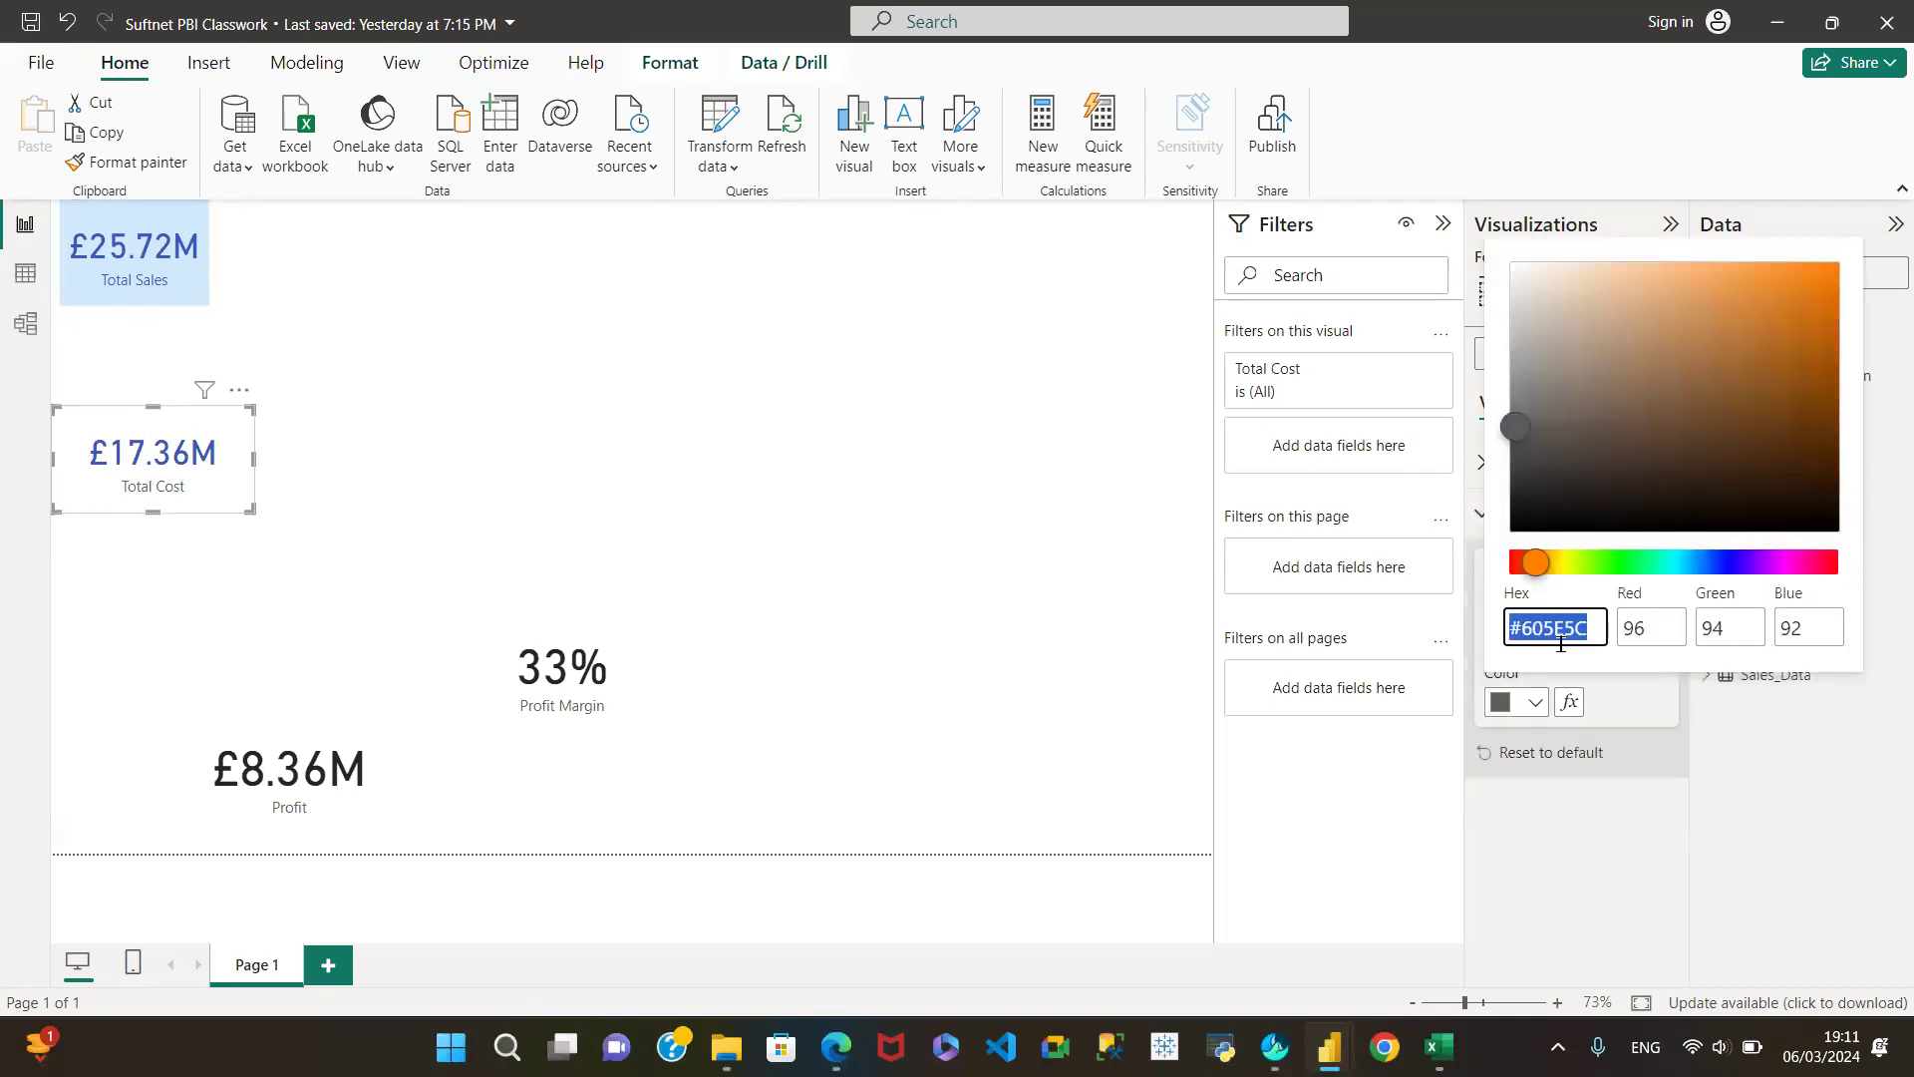
key("ctrl+v")
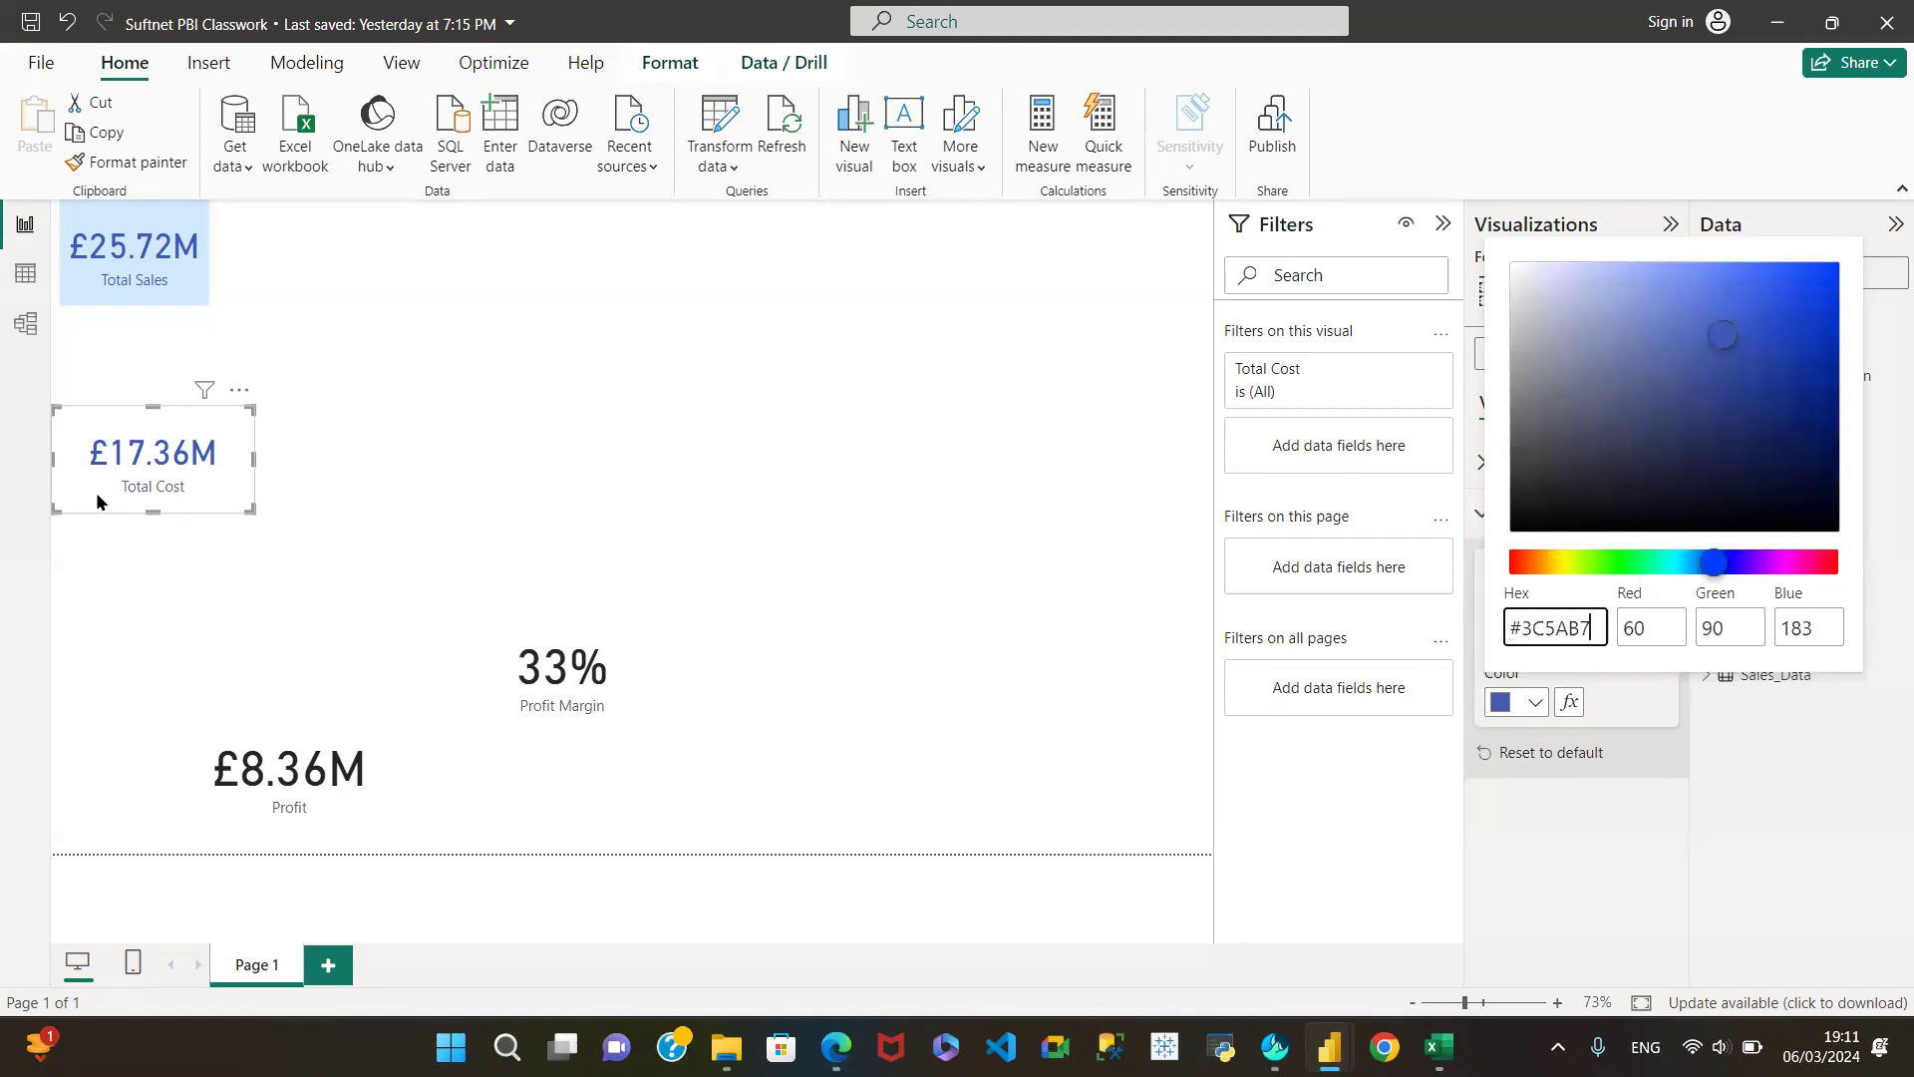
left_click(87, 451)
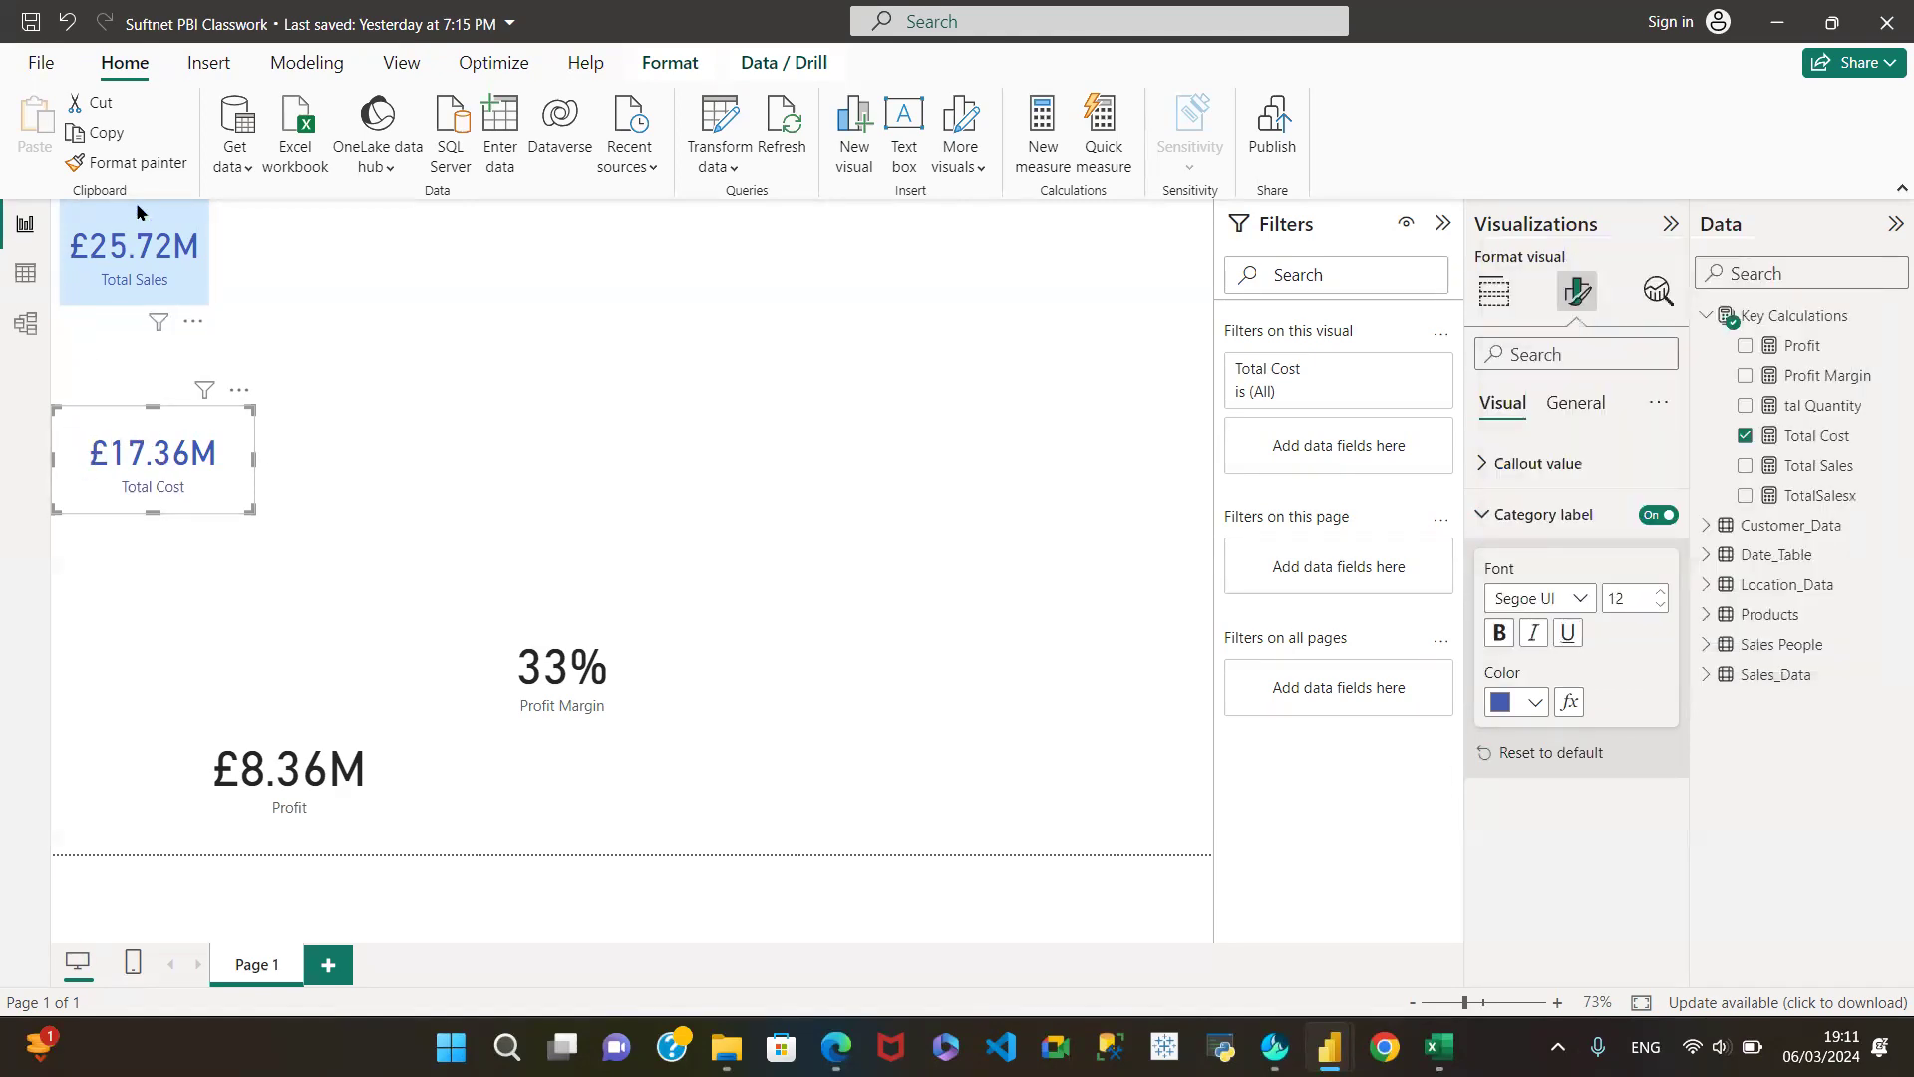
Step: Match the Total Cost card's size to the Total Sales card, with height 117 and width 165
left_click(98, 211)
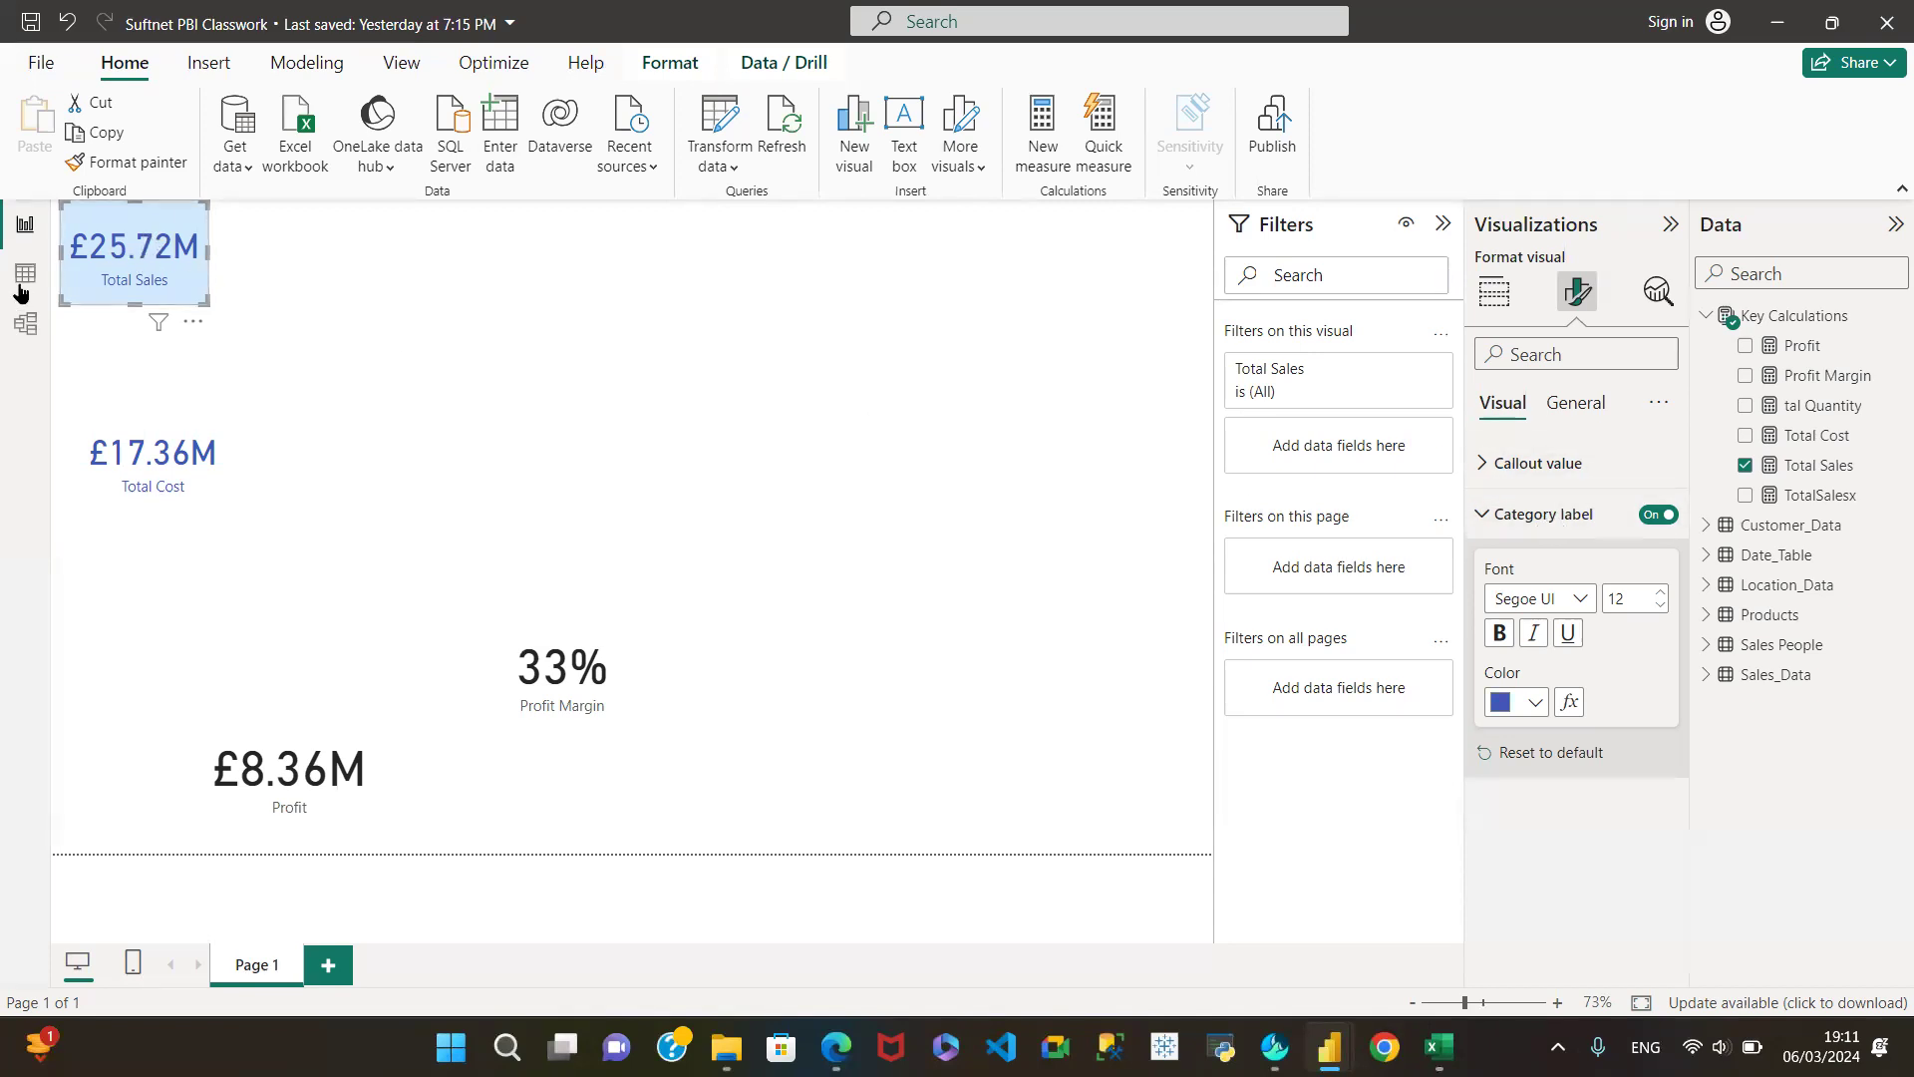
left_click(1579, 408)
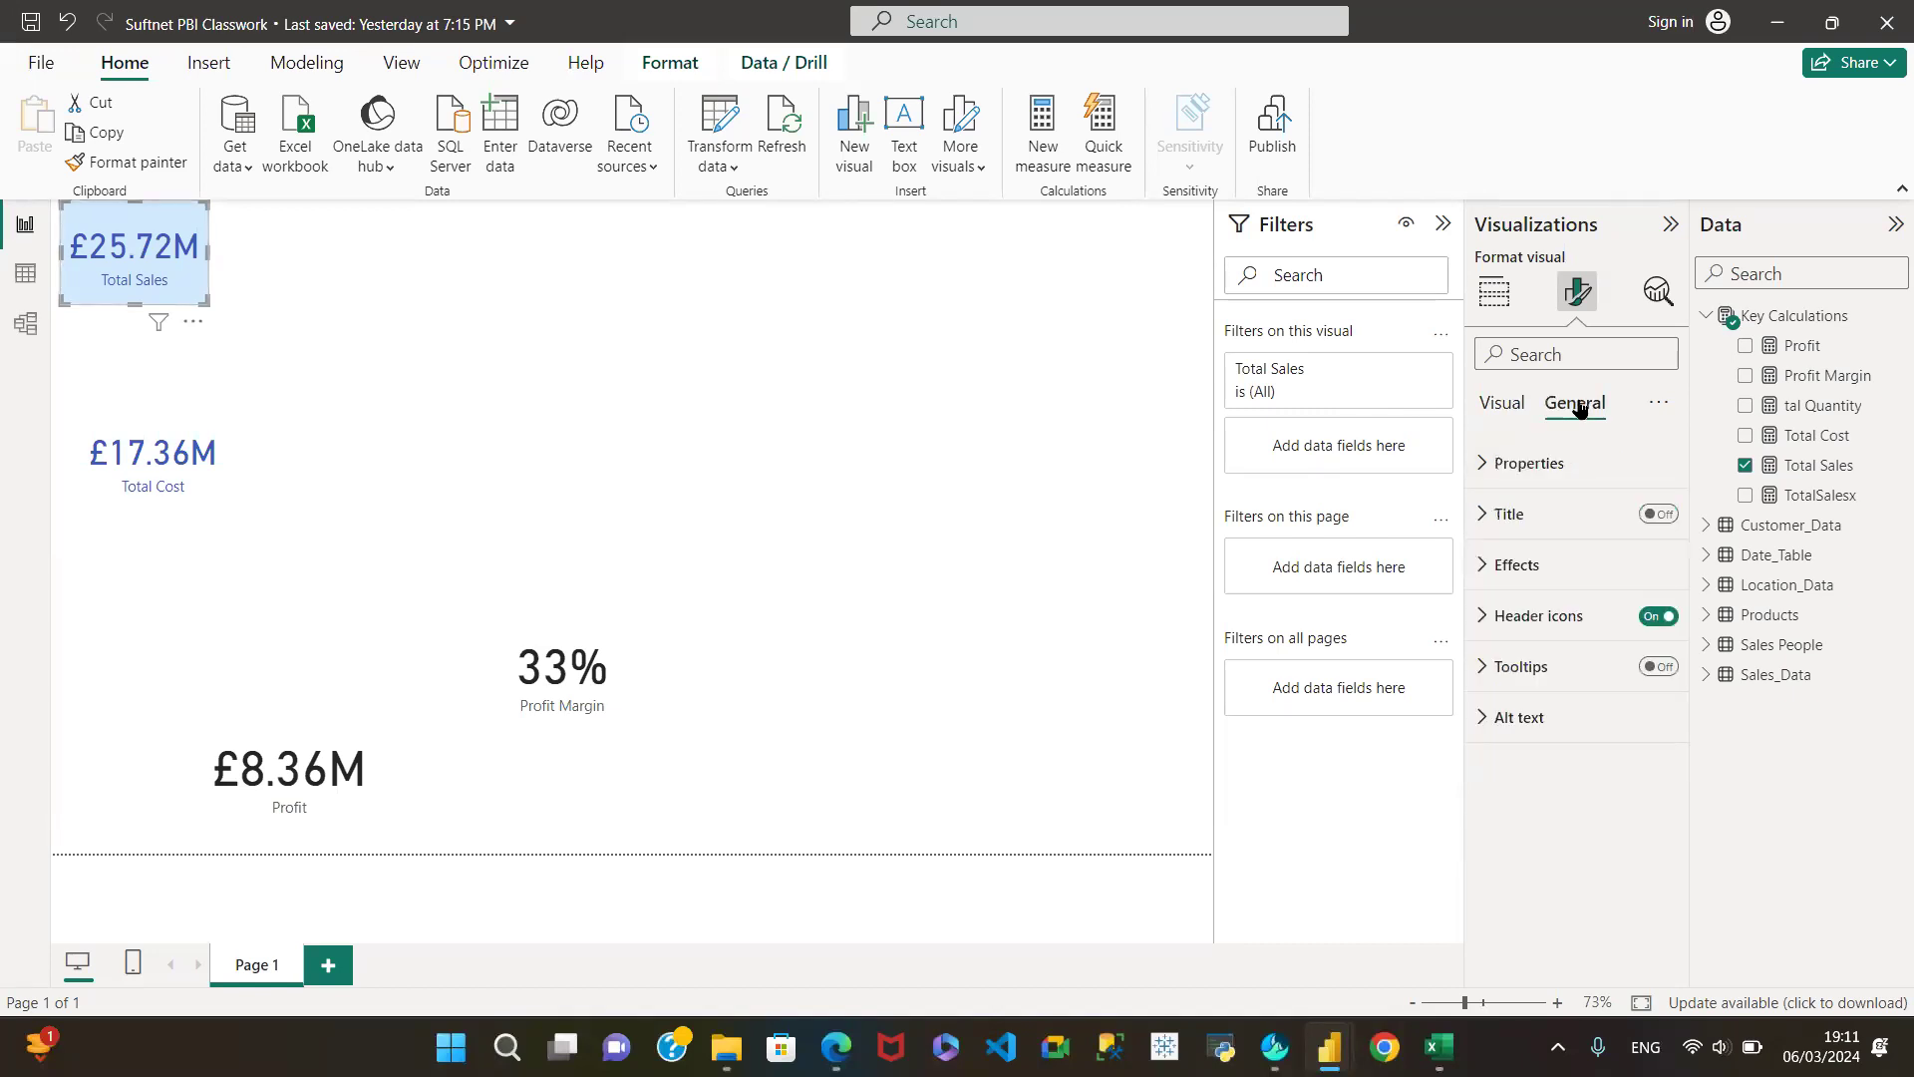
left_click(1483, 471)
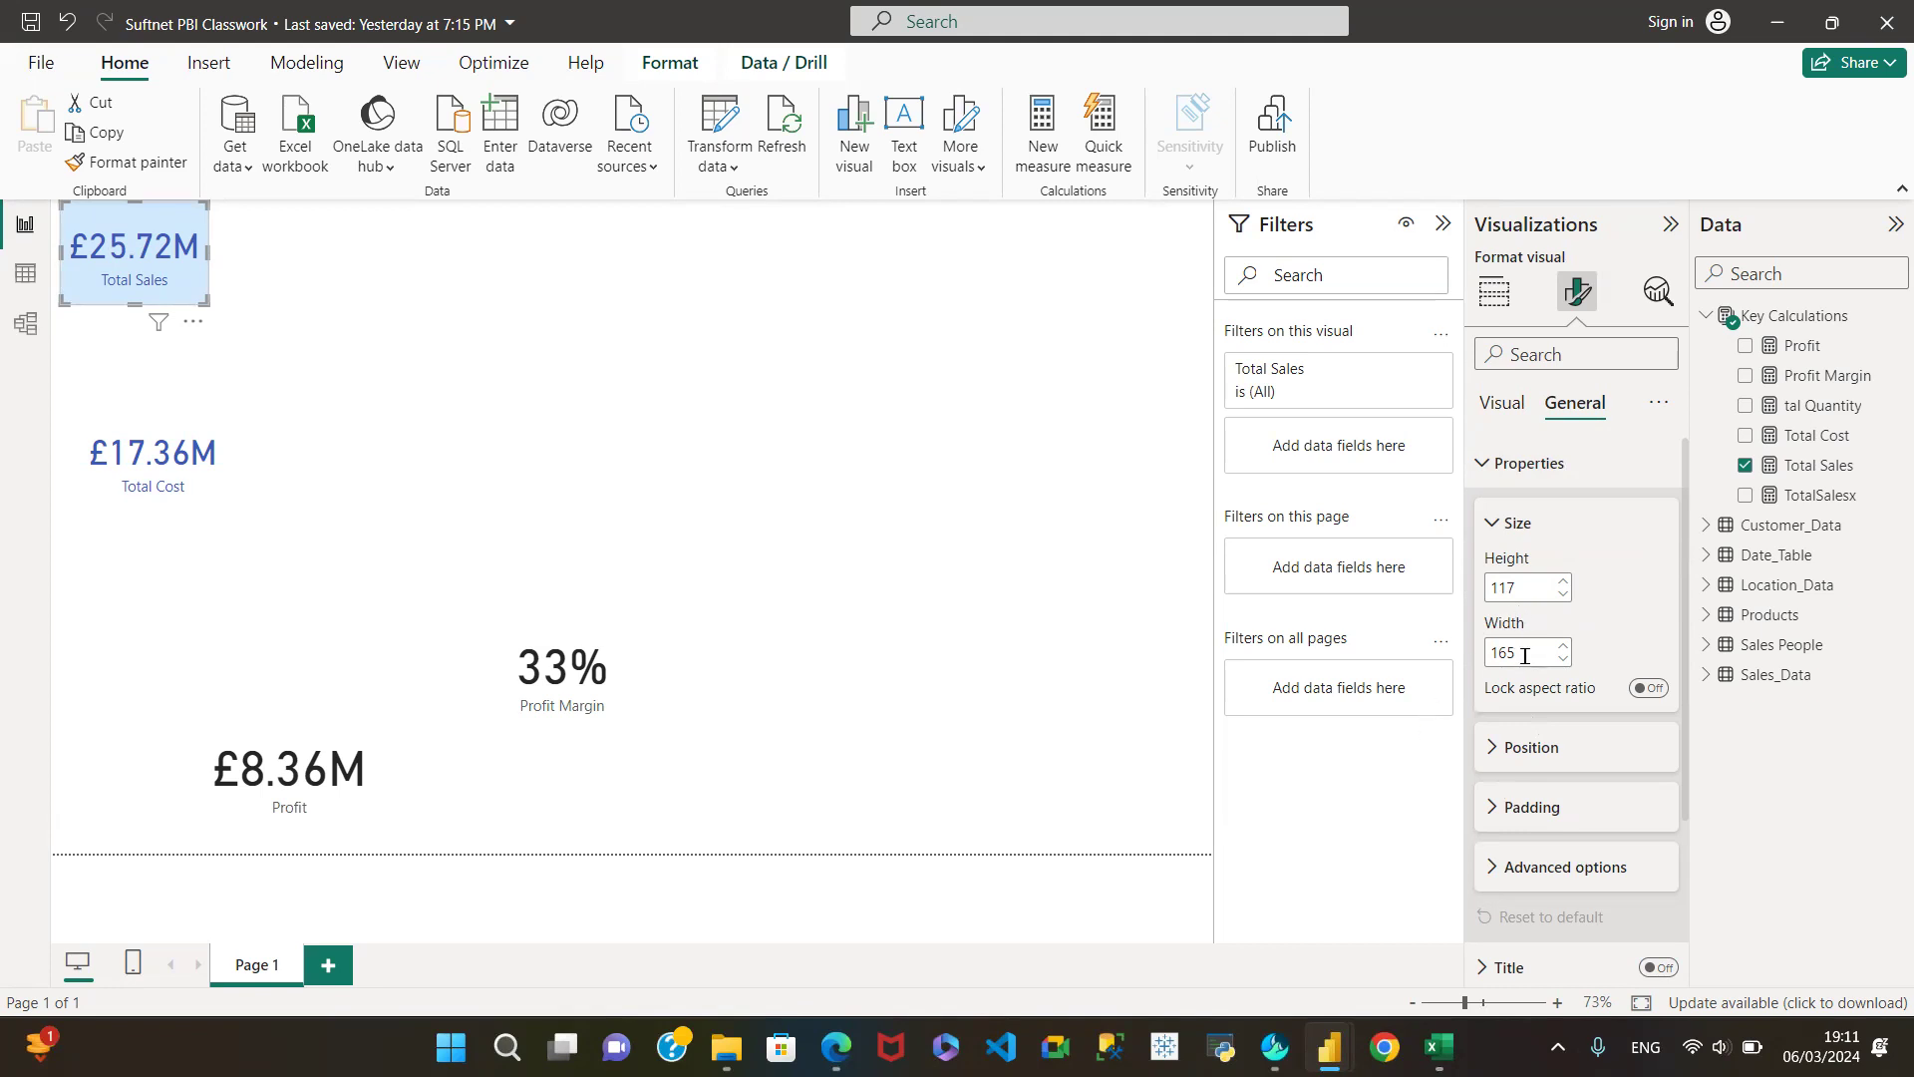
double_click(1523, 588)
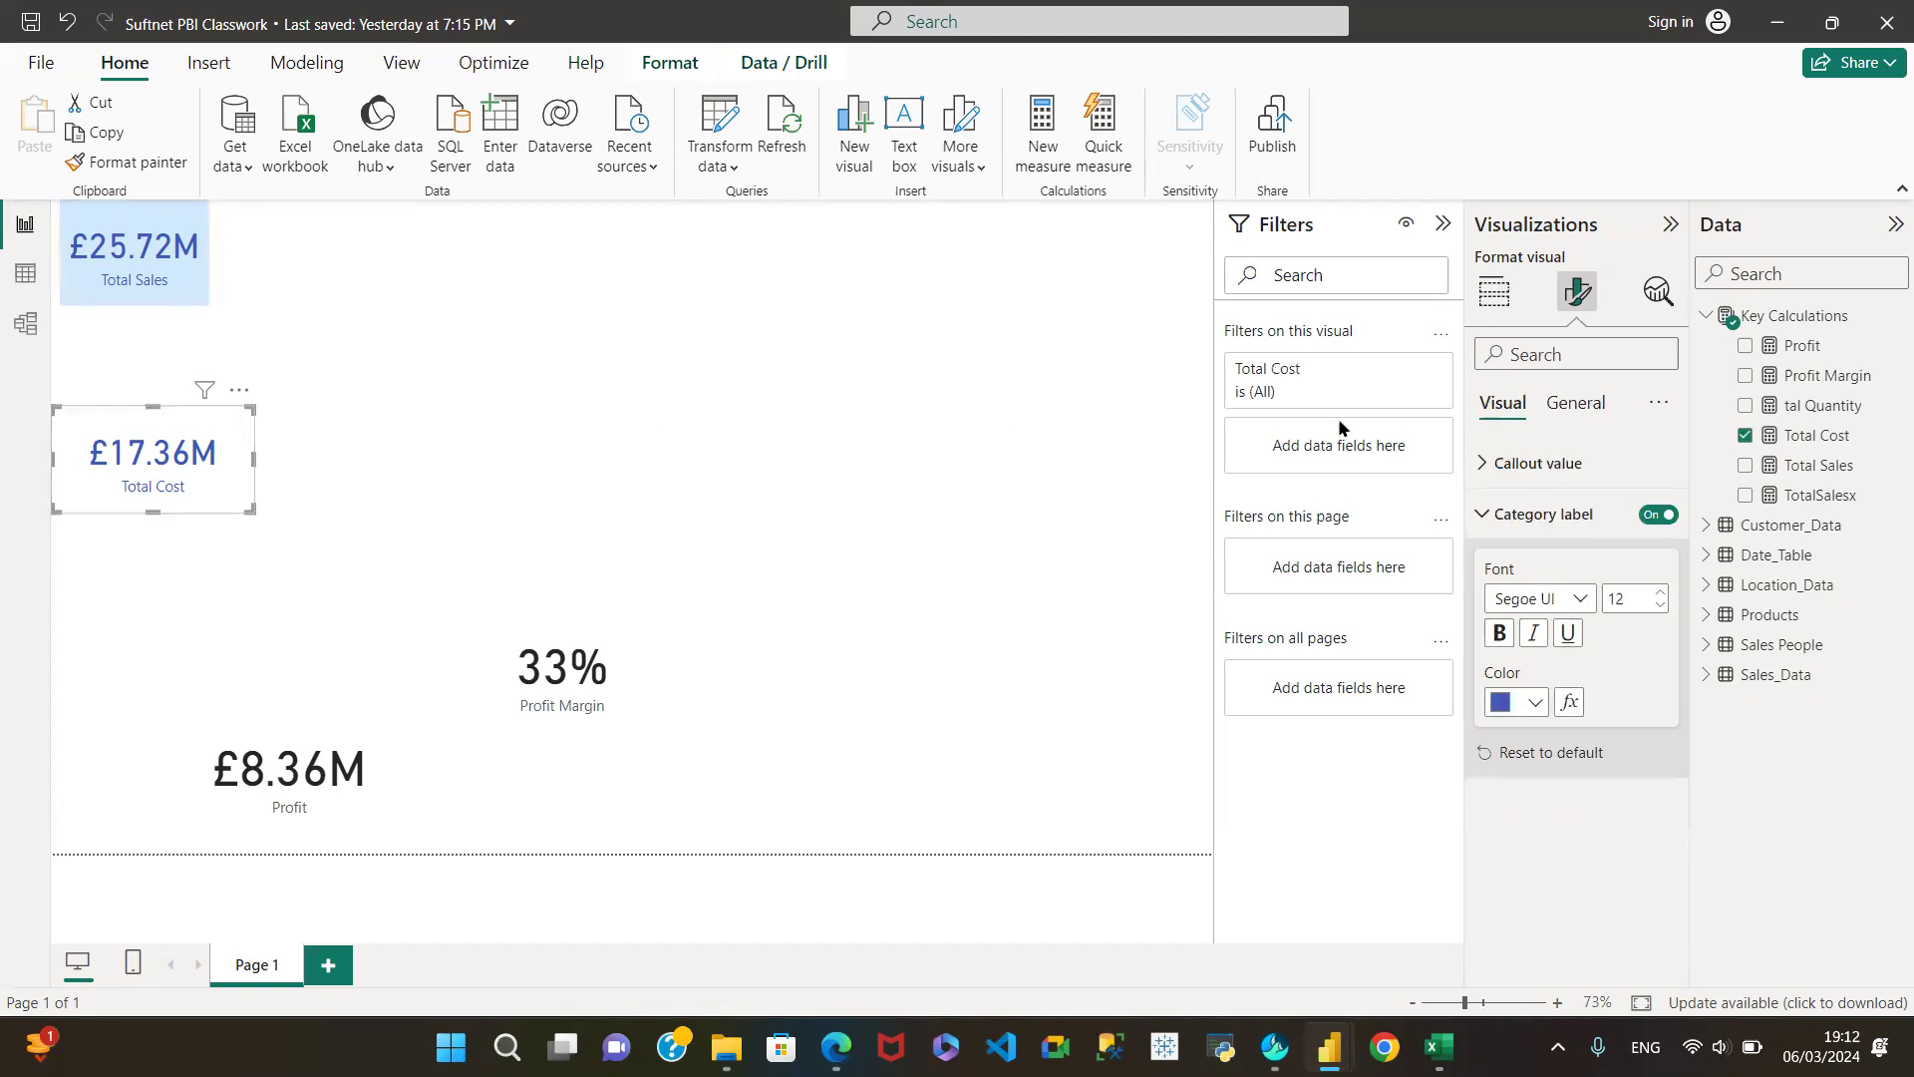
left_click(1575, 405)
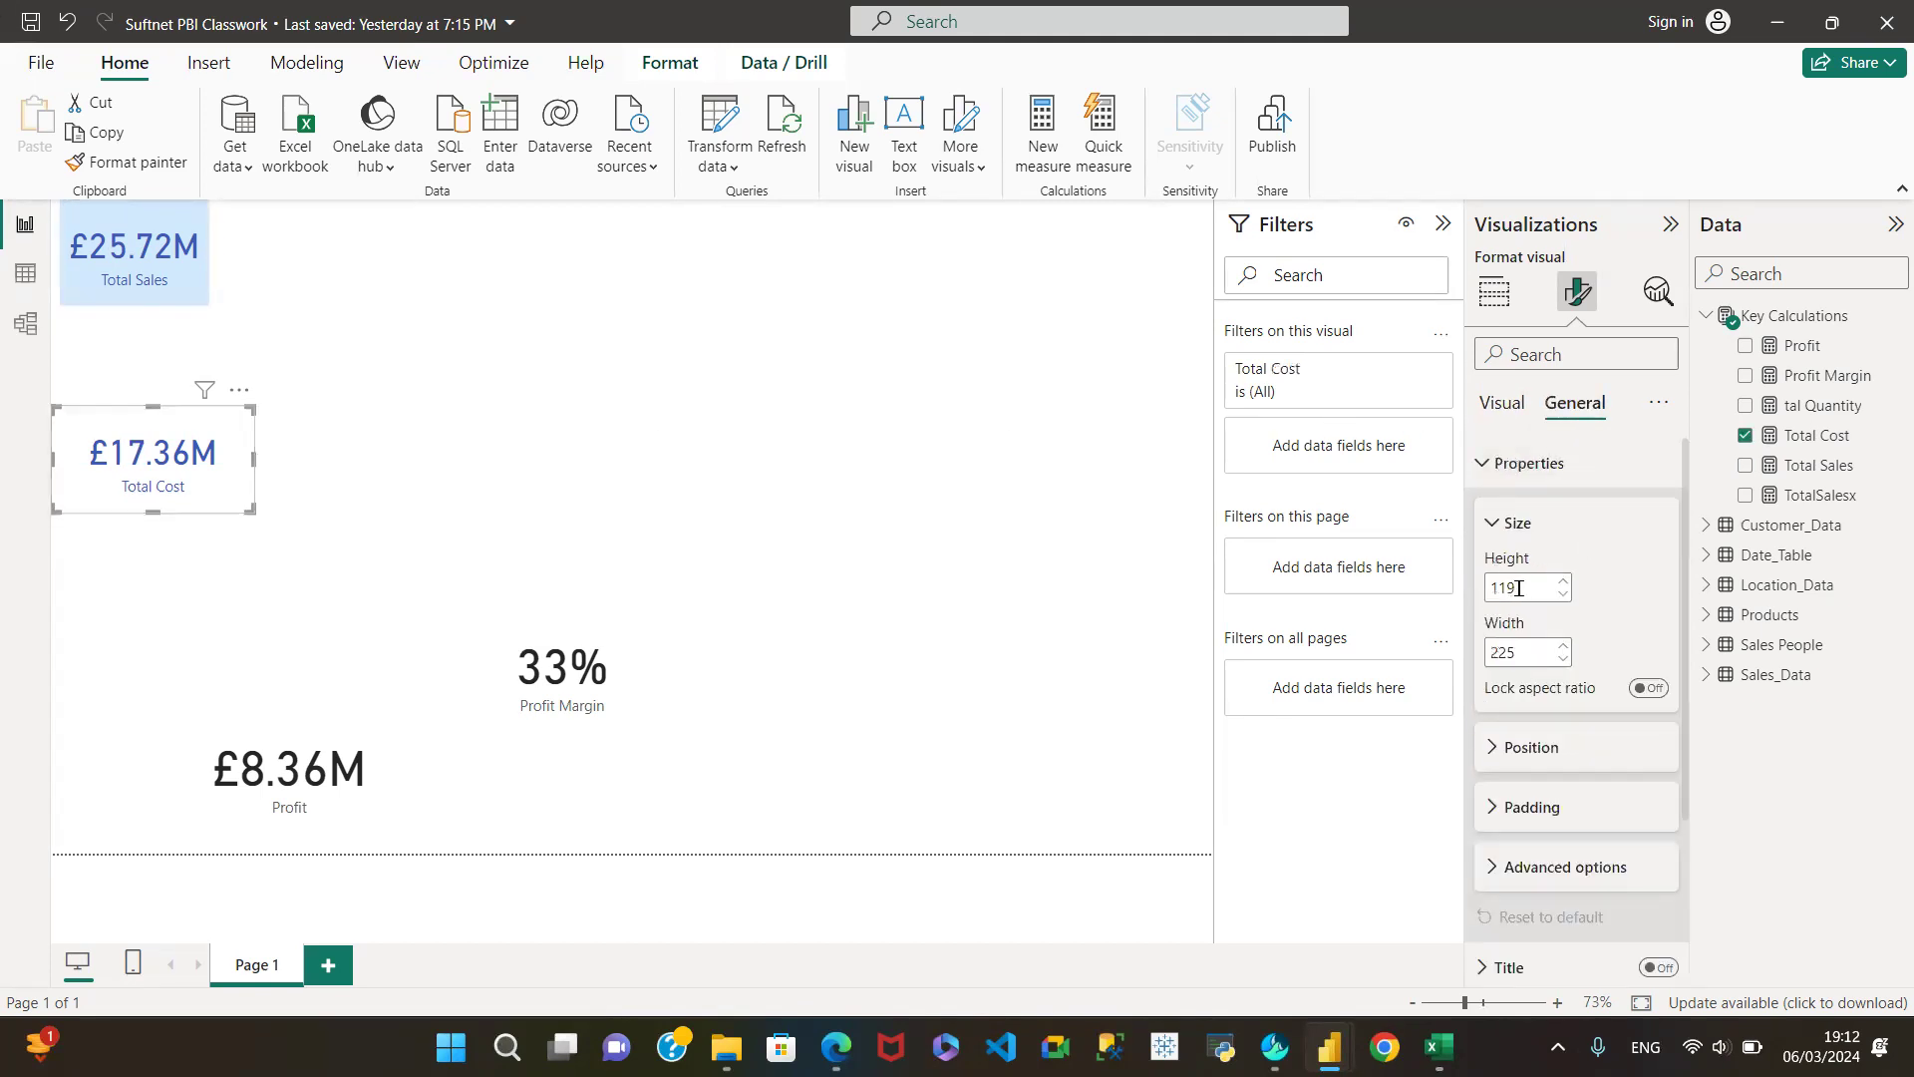
double_click(1519, 588)
type("117")
double_click(1514, 653)
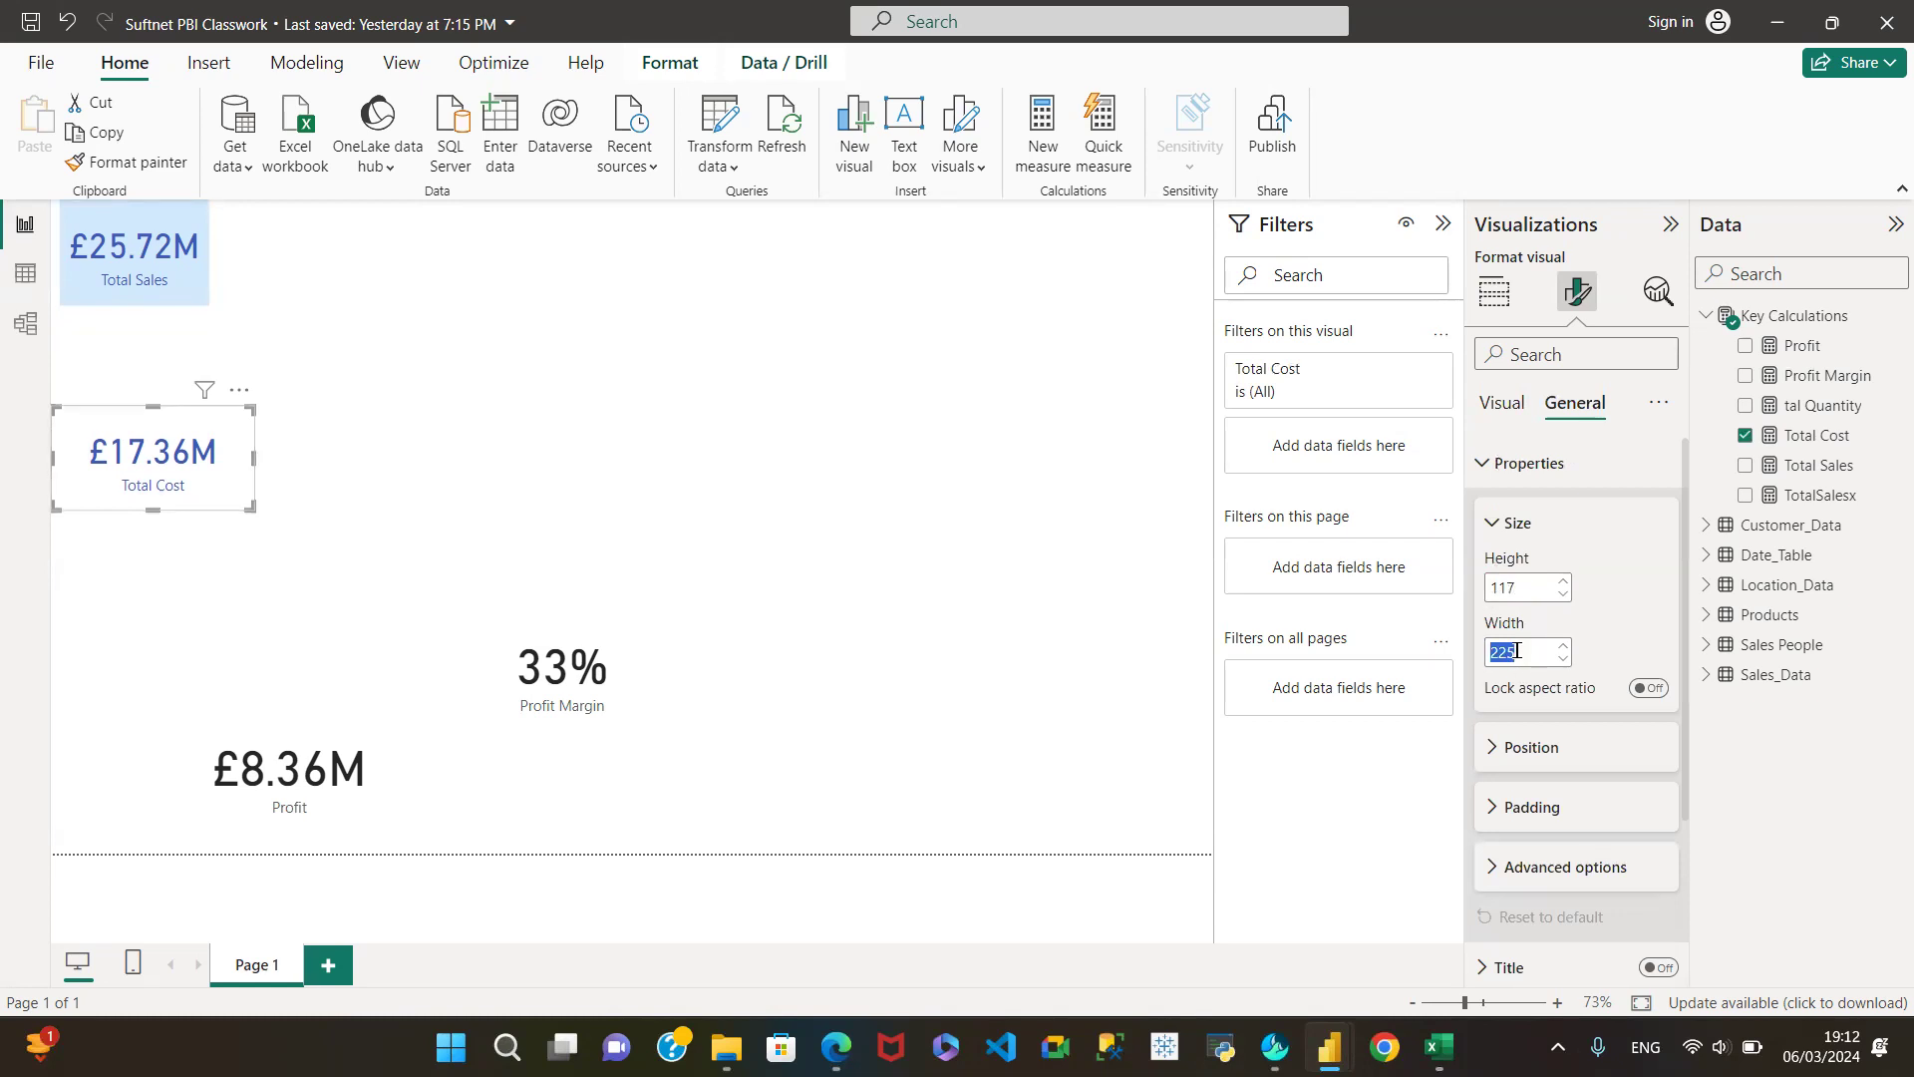
type("165")
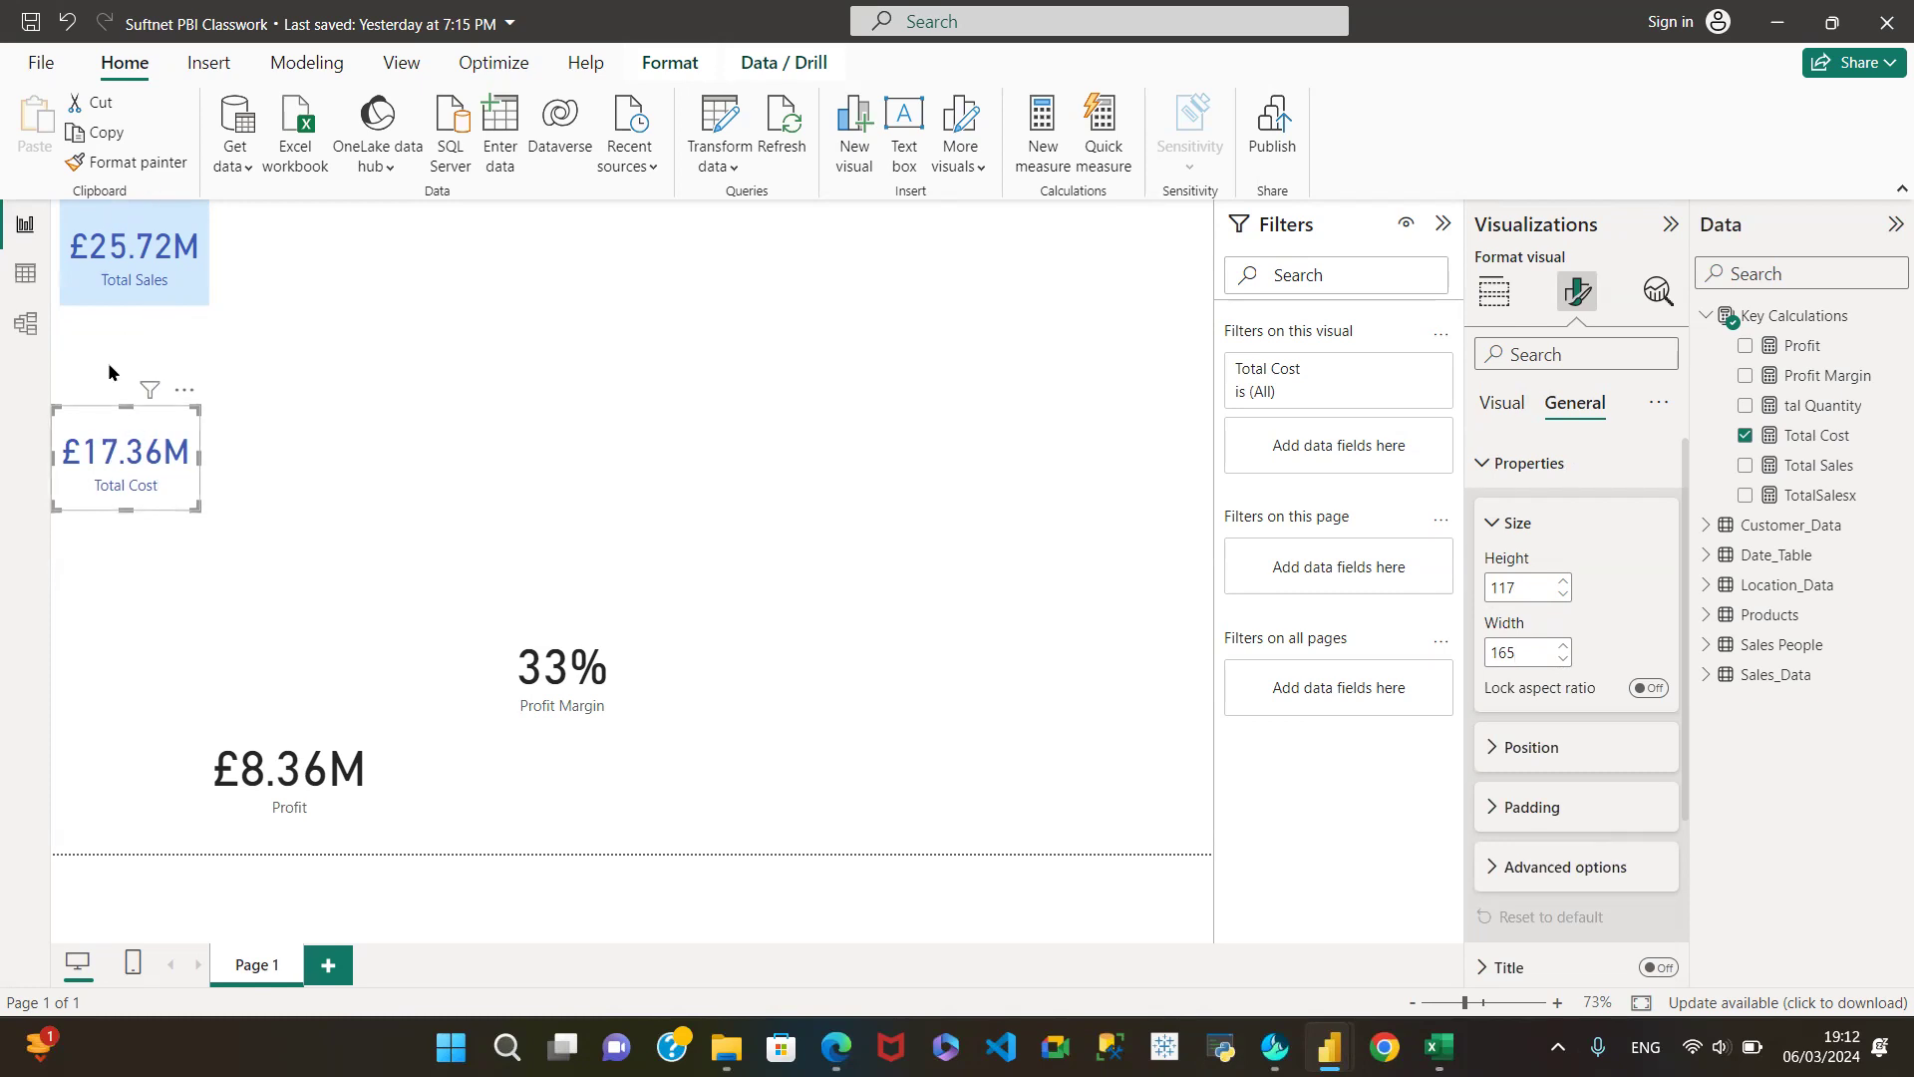
Step: Copy the hex code of the Total Sales card's background color
left_click(84, 211)
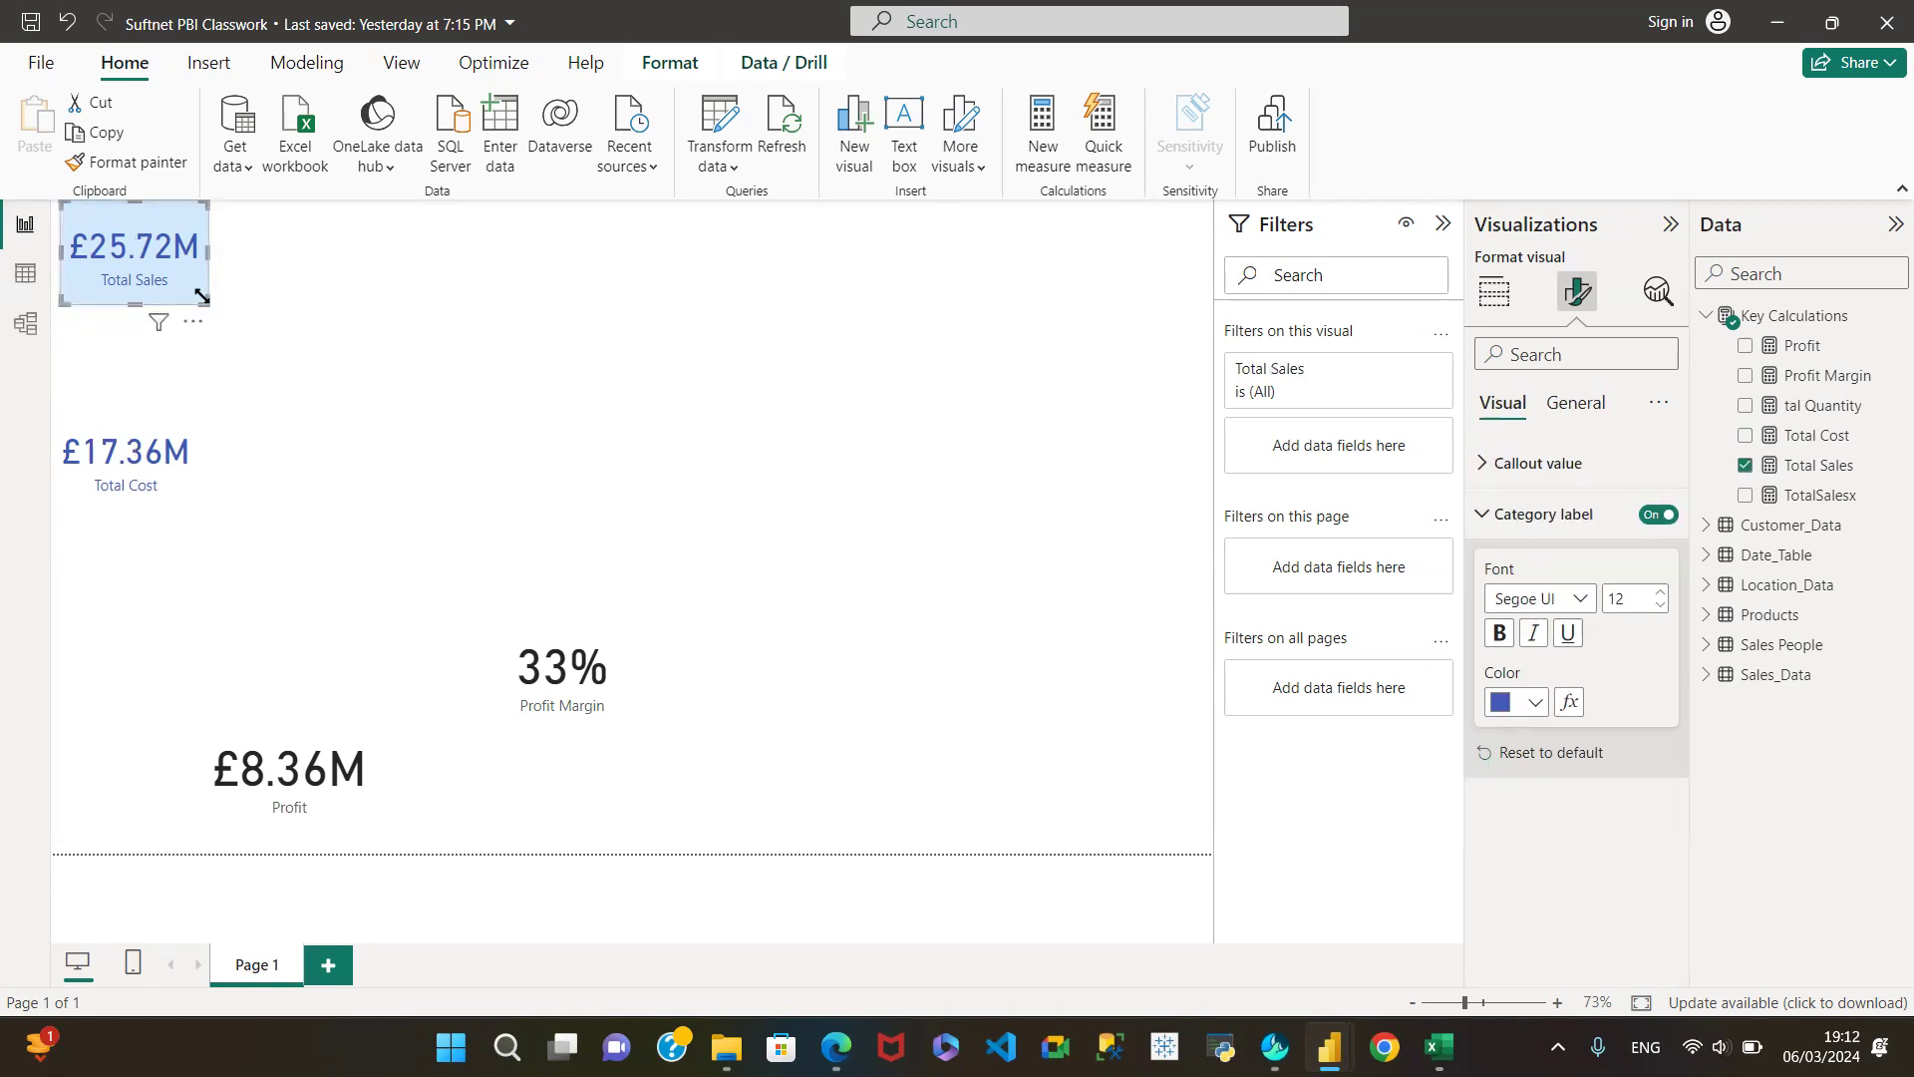
left_click(1571, 407)
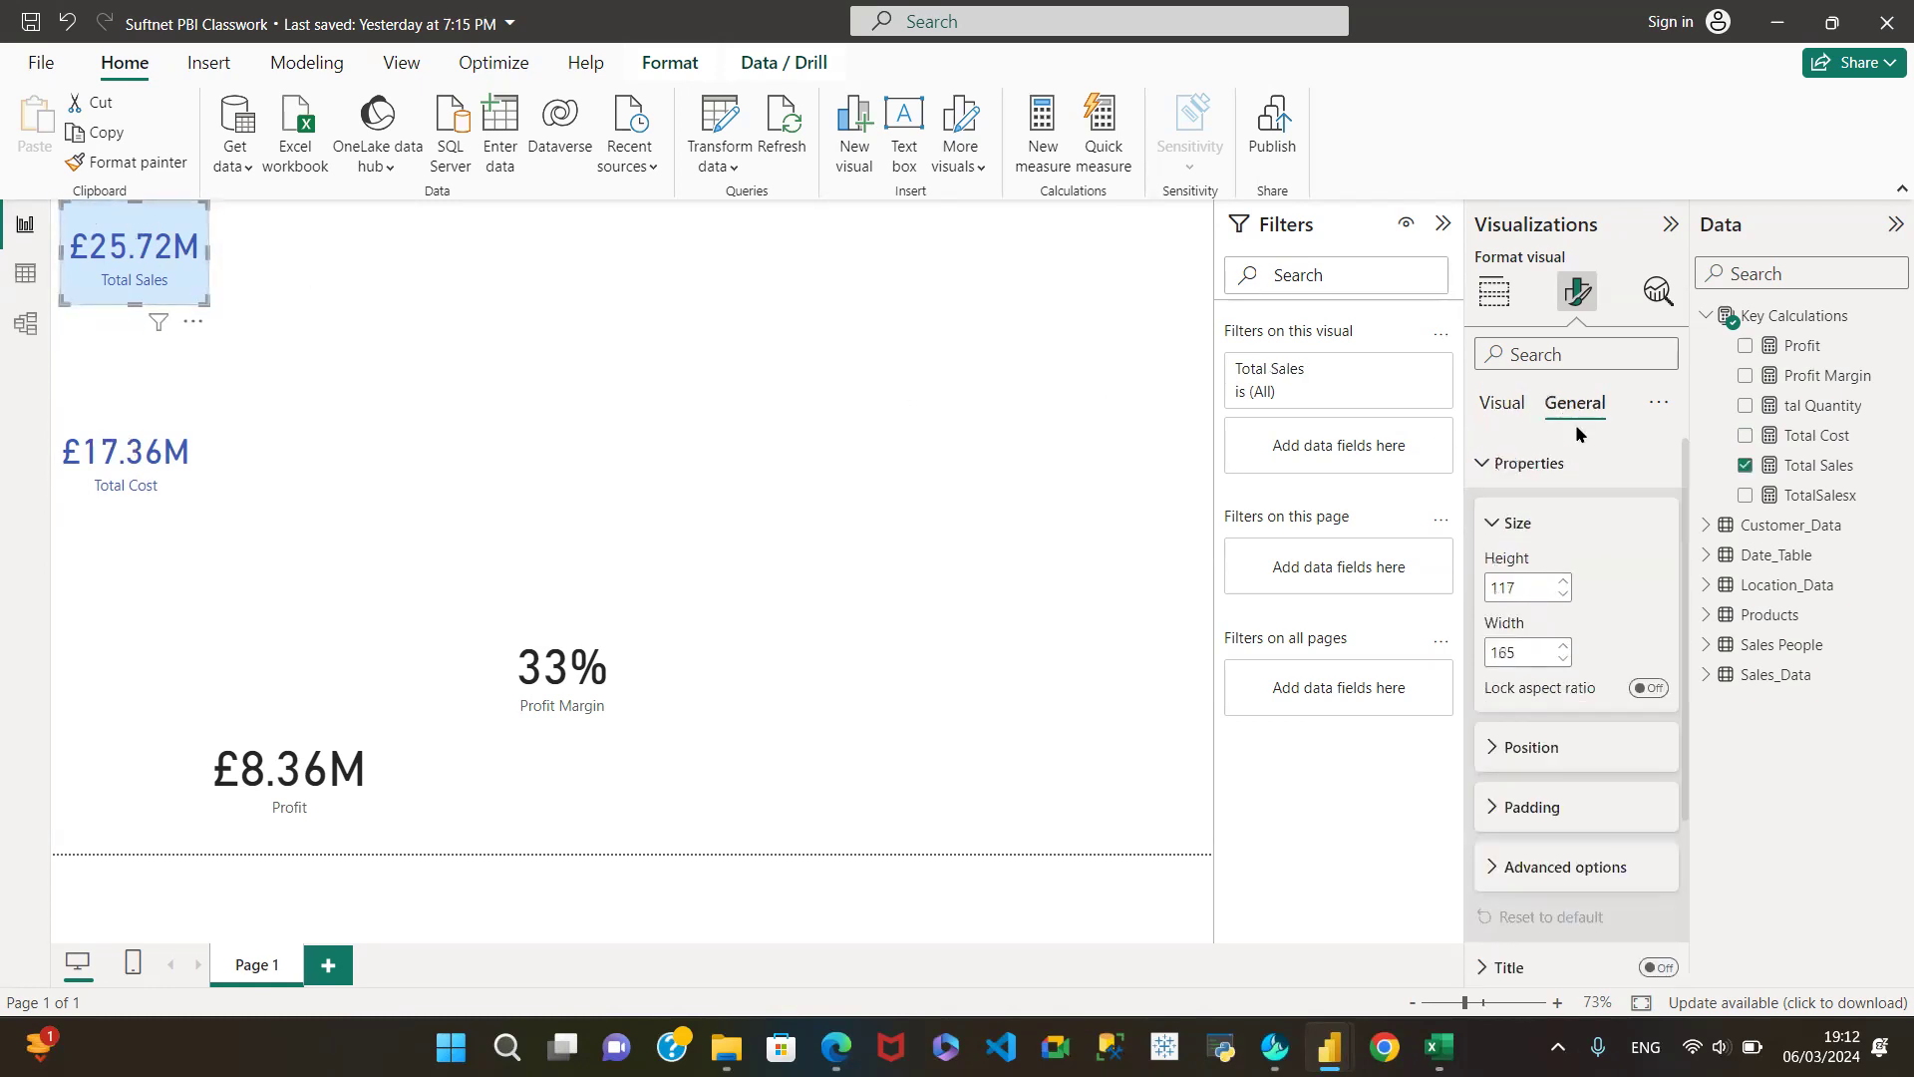
left_click(1485, 472)
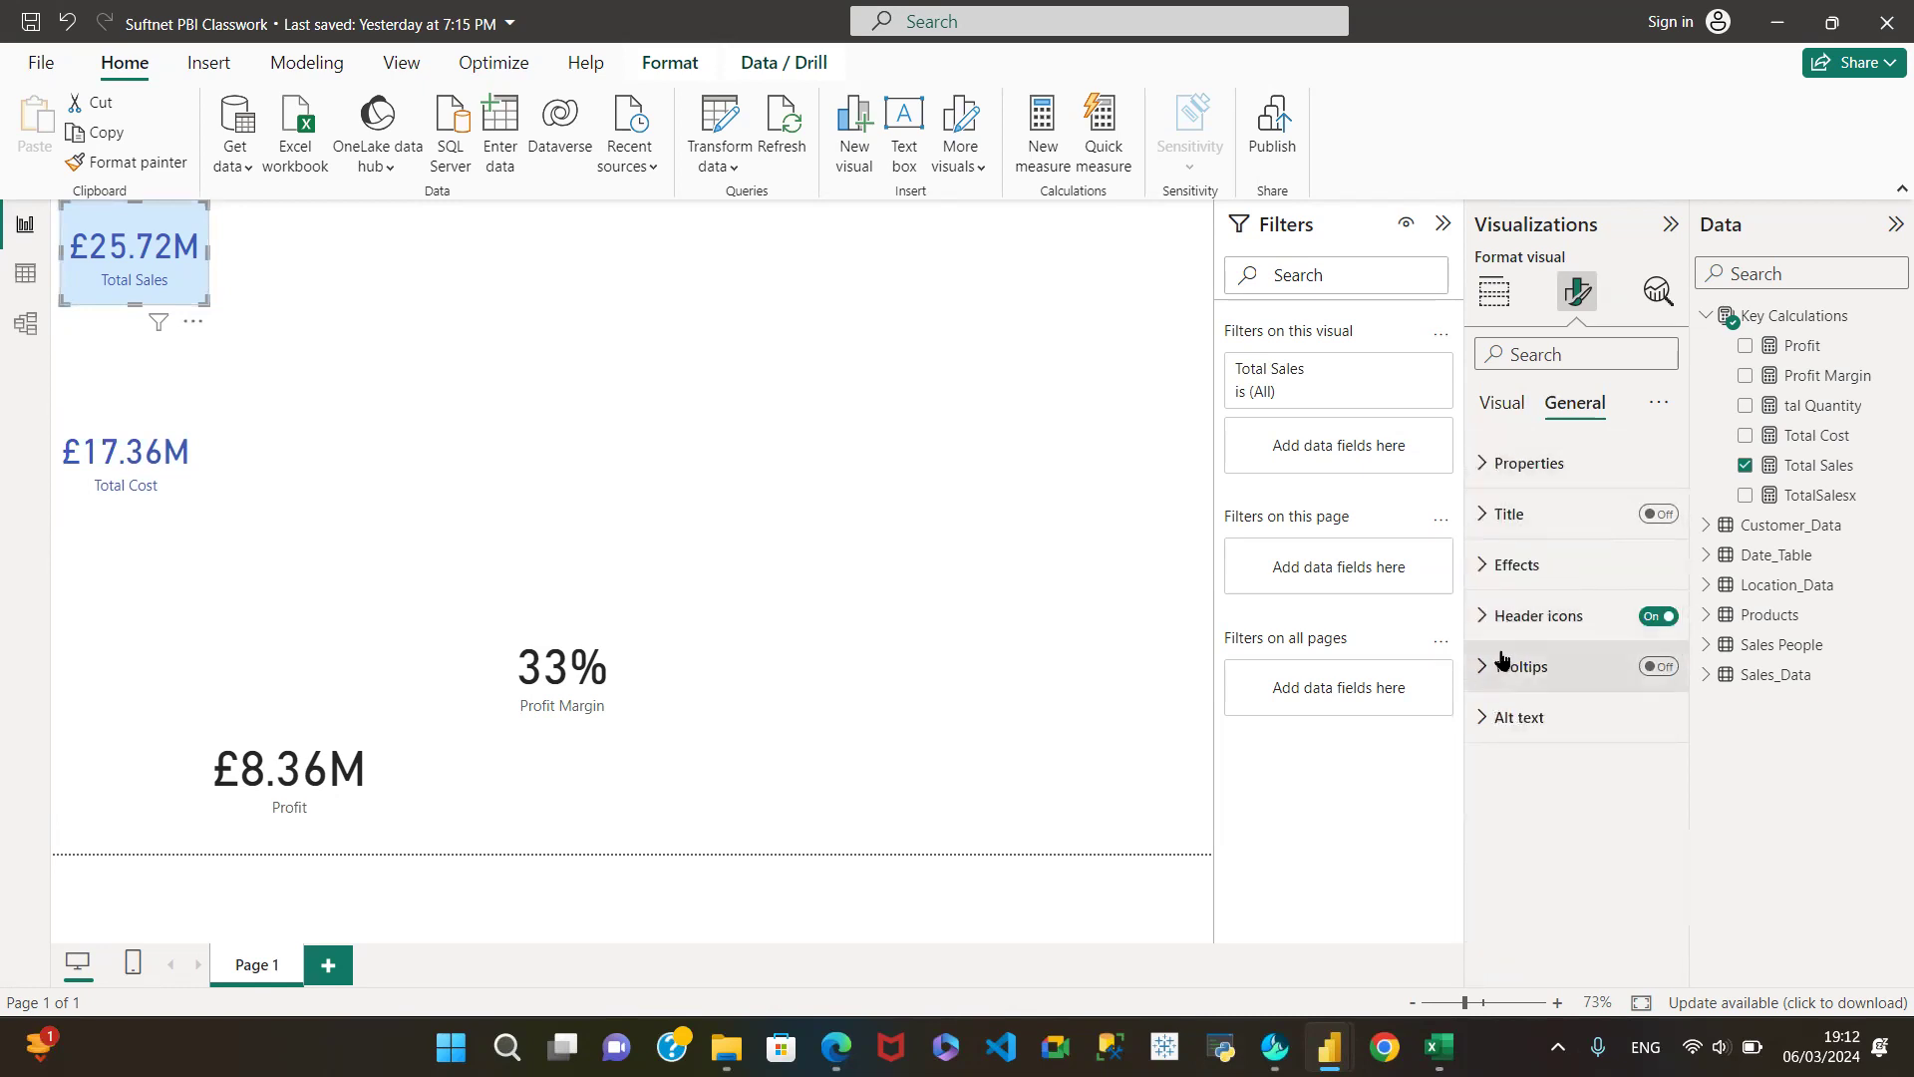
left_click(1485, 567)
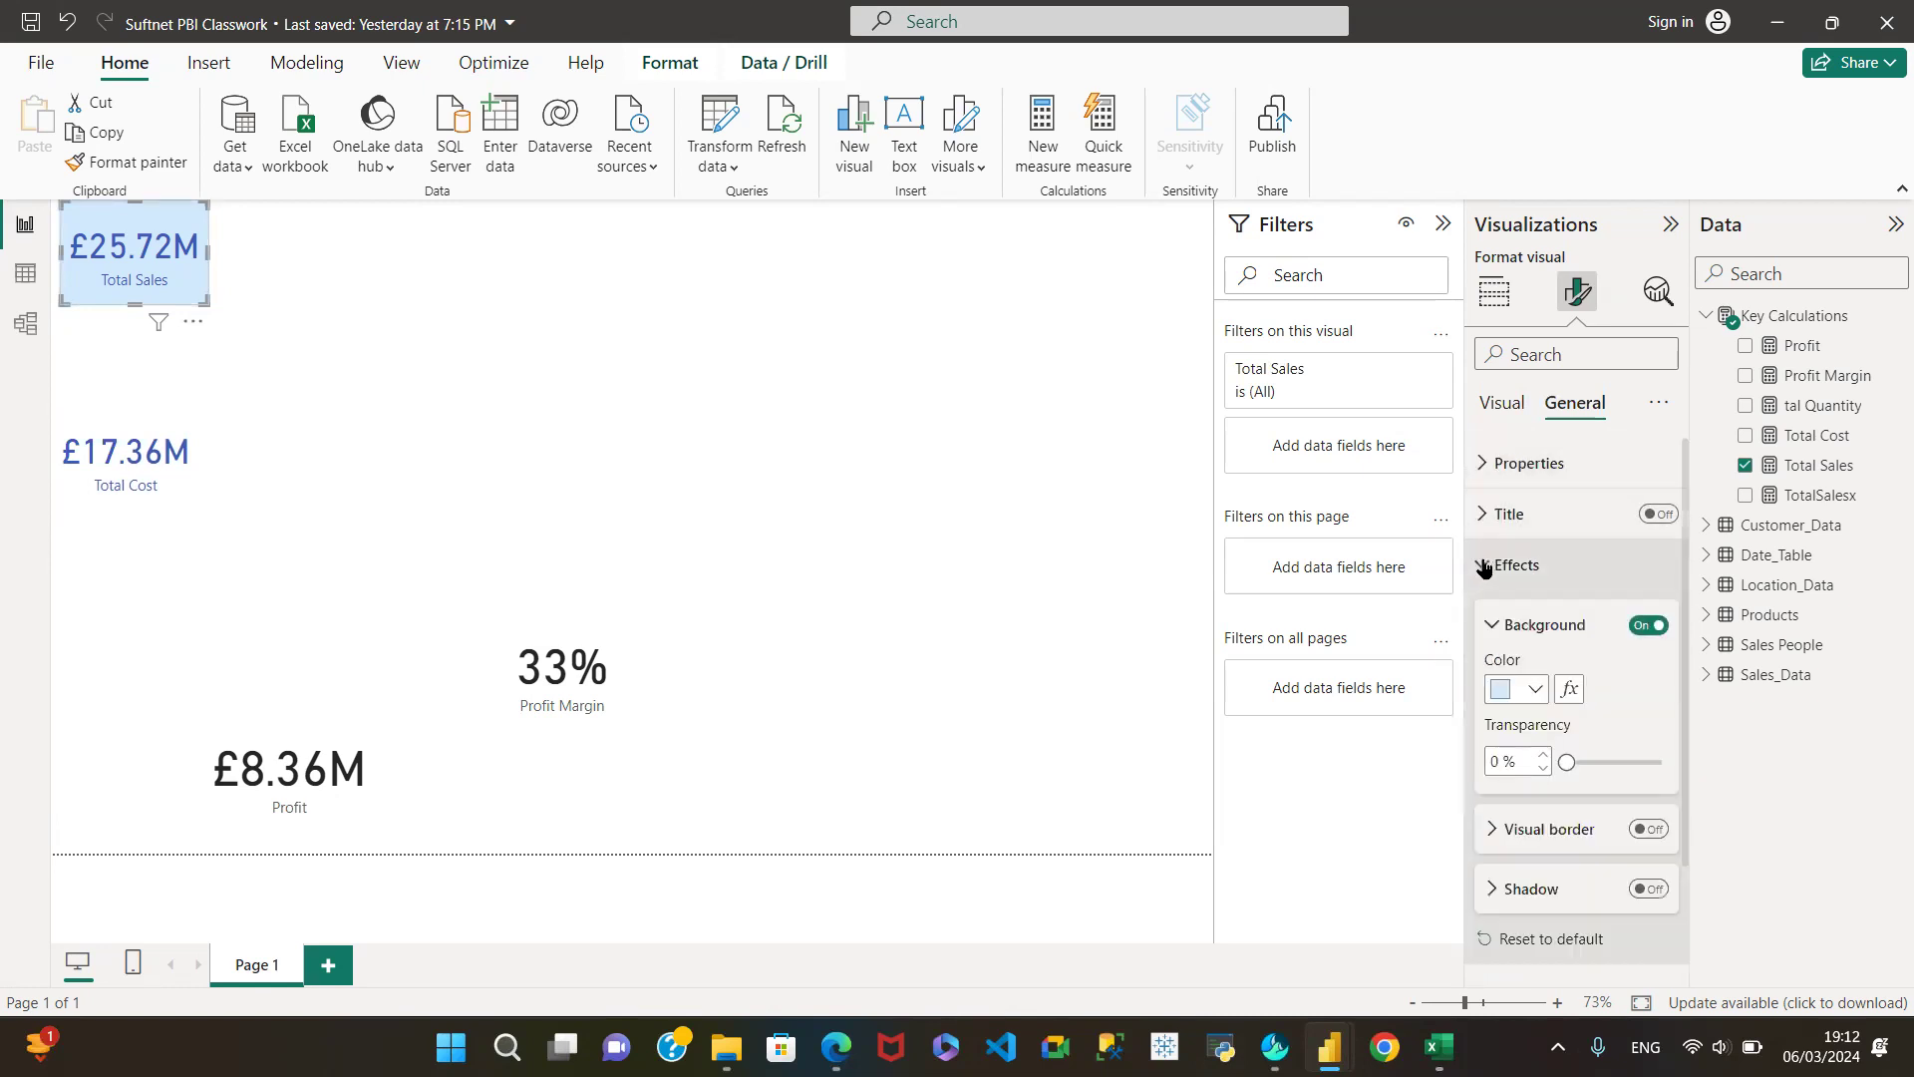
left_click(1532, 693)
left_click(1555, 629)
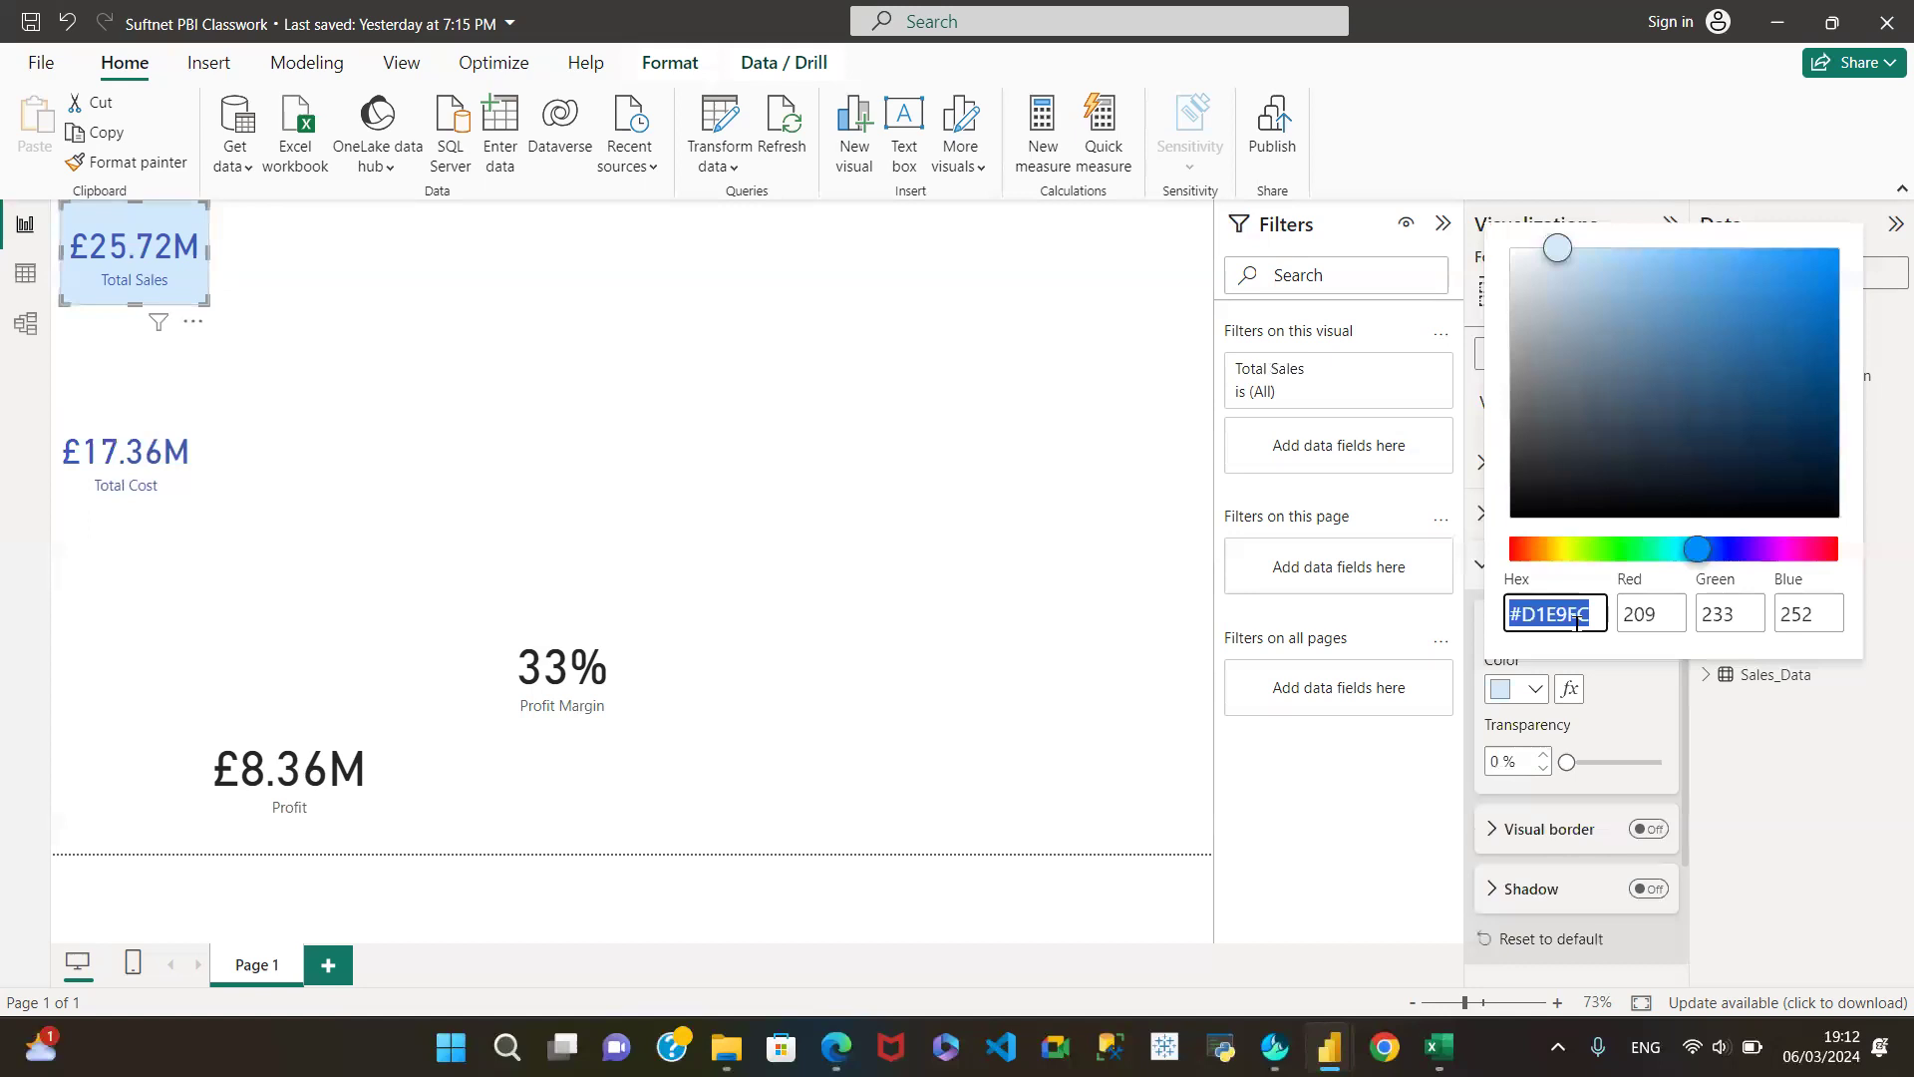
Step: Set the Total Cost card's background to the custom color #D1E9FC
left_click(130, 439)
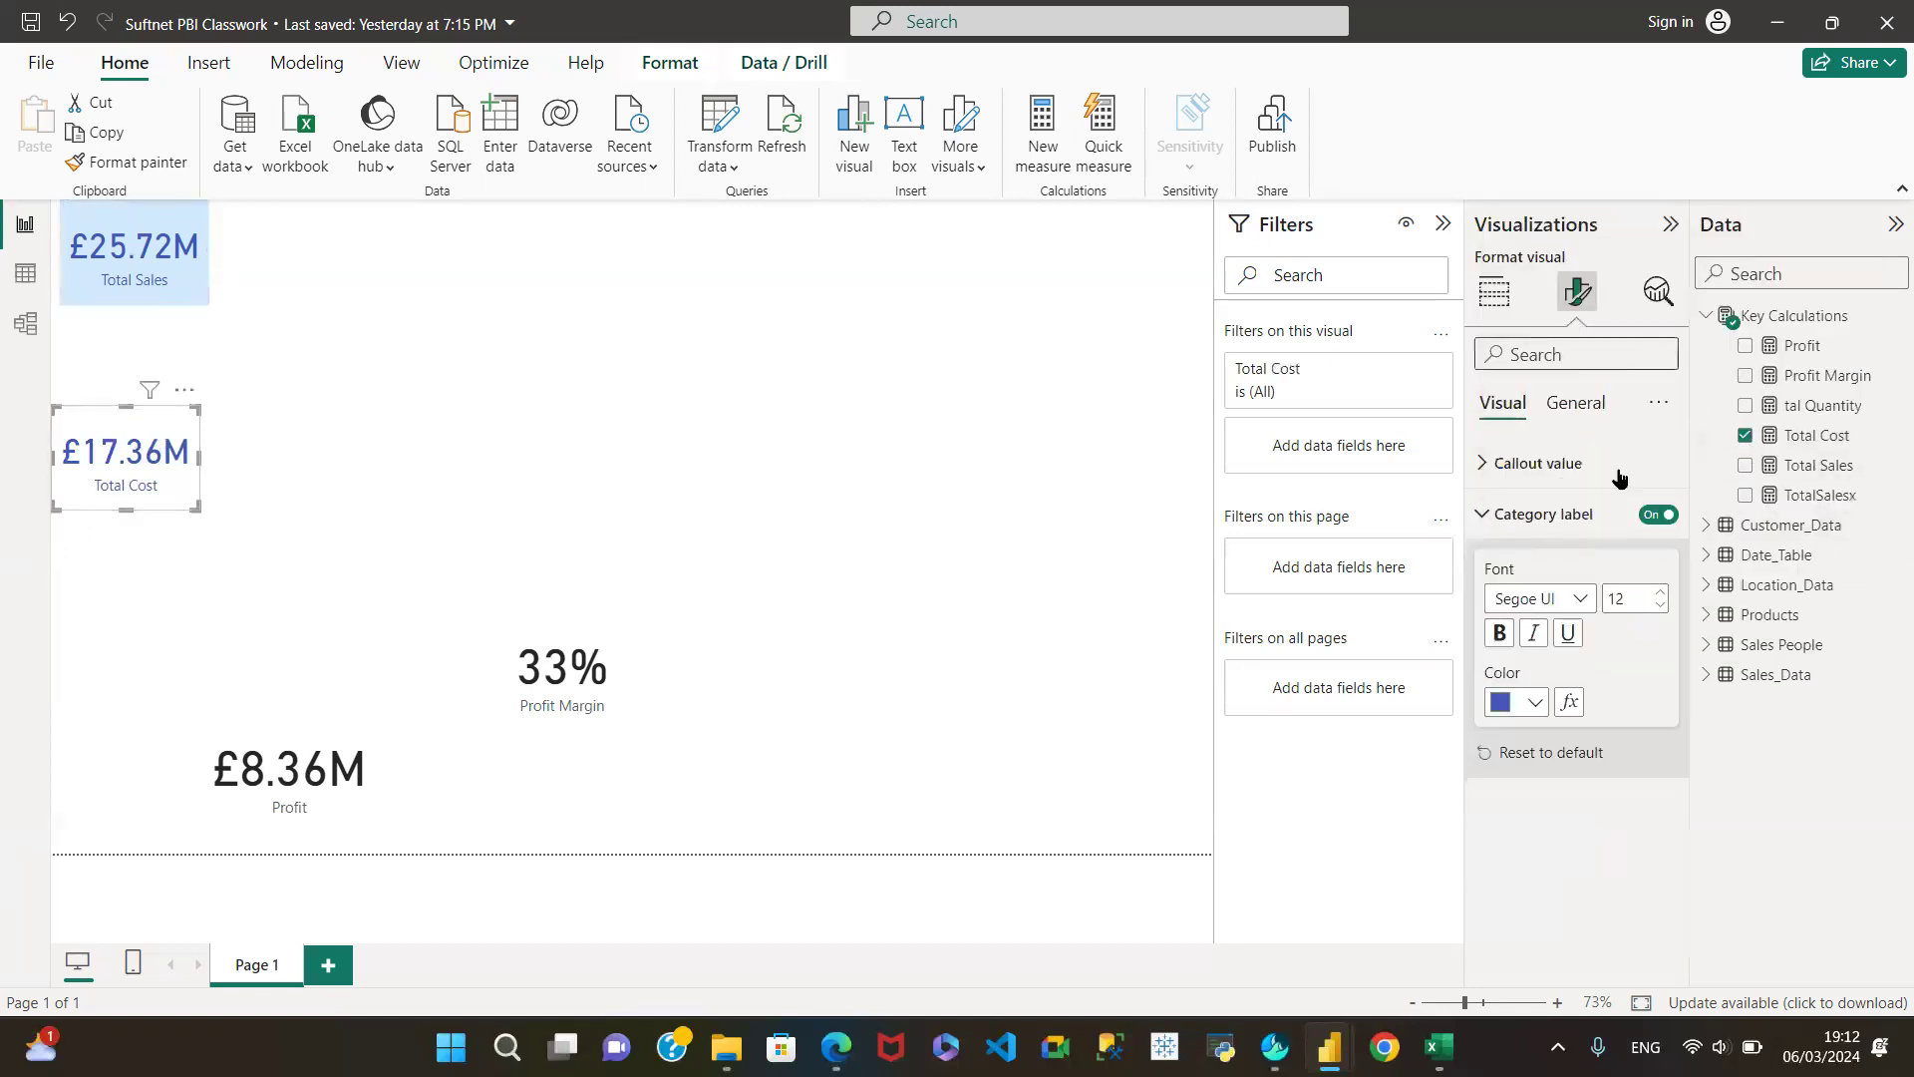
left_click(1570, 401)
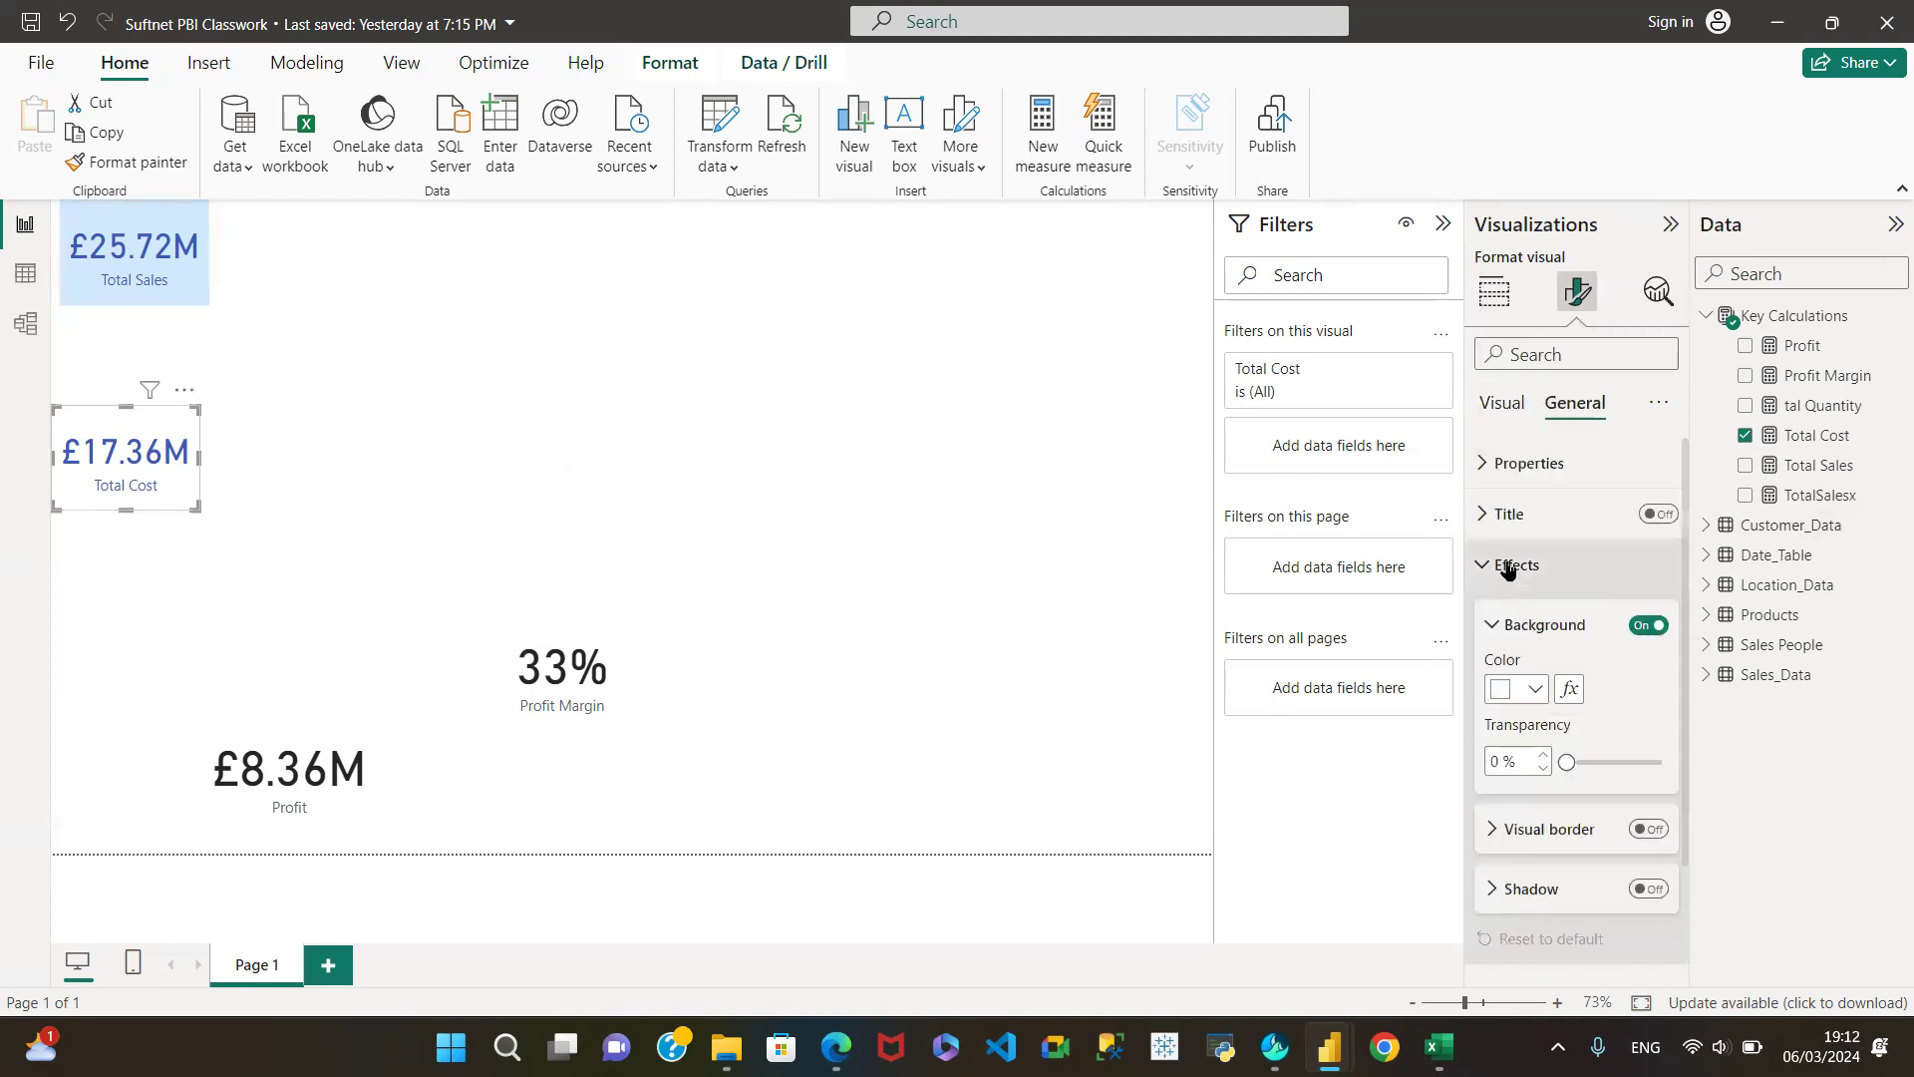
left_click(1526, 691)
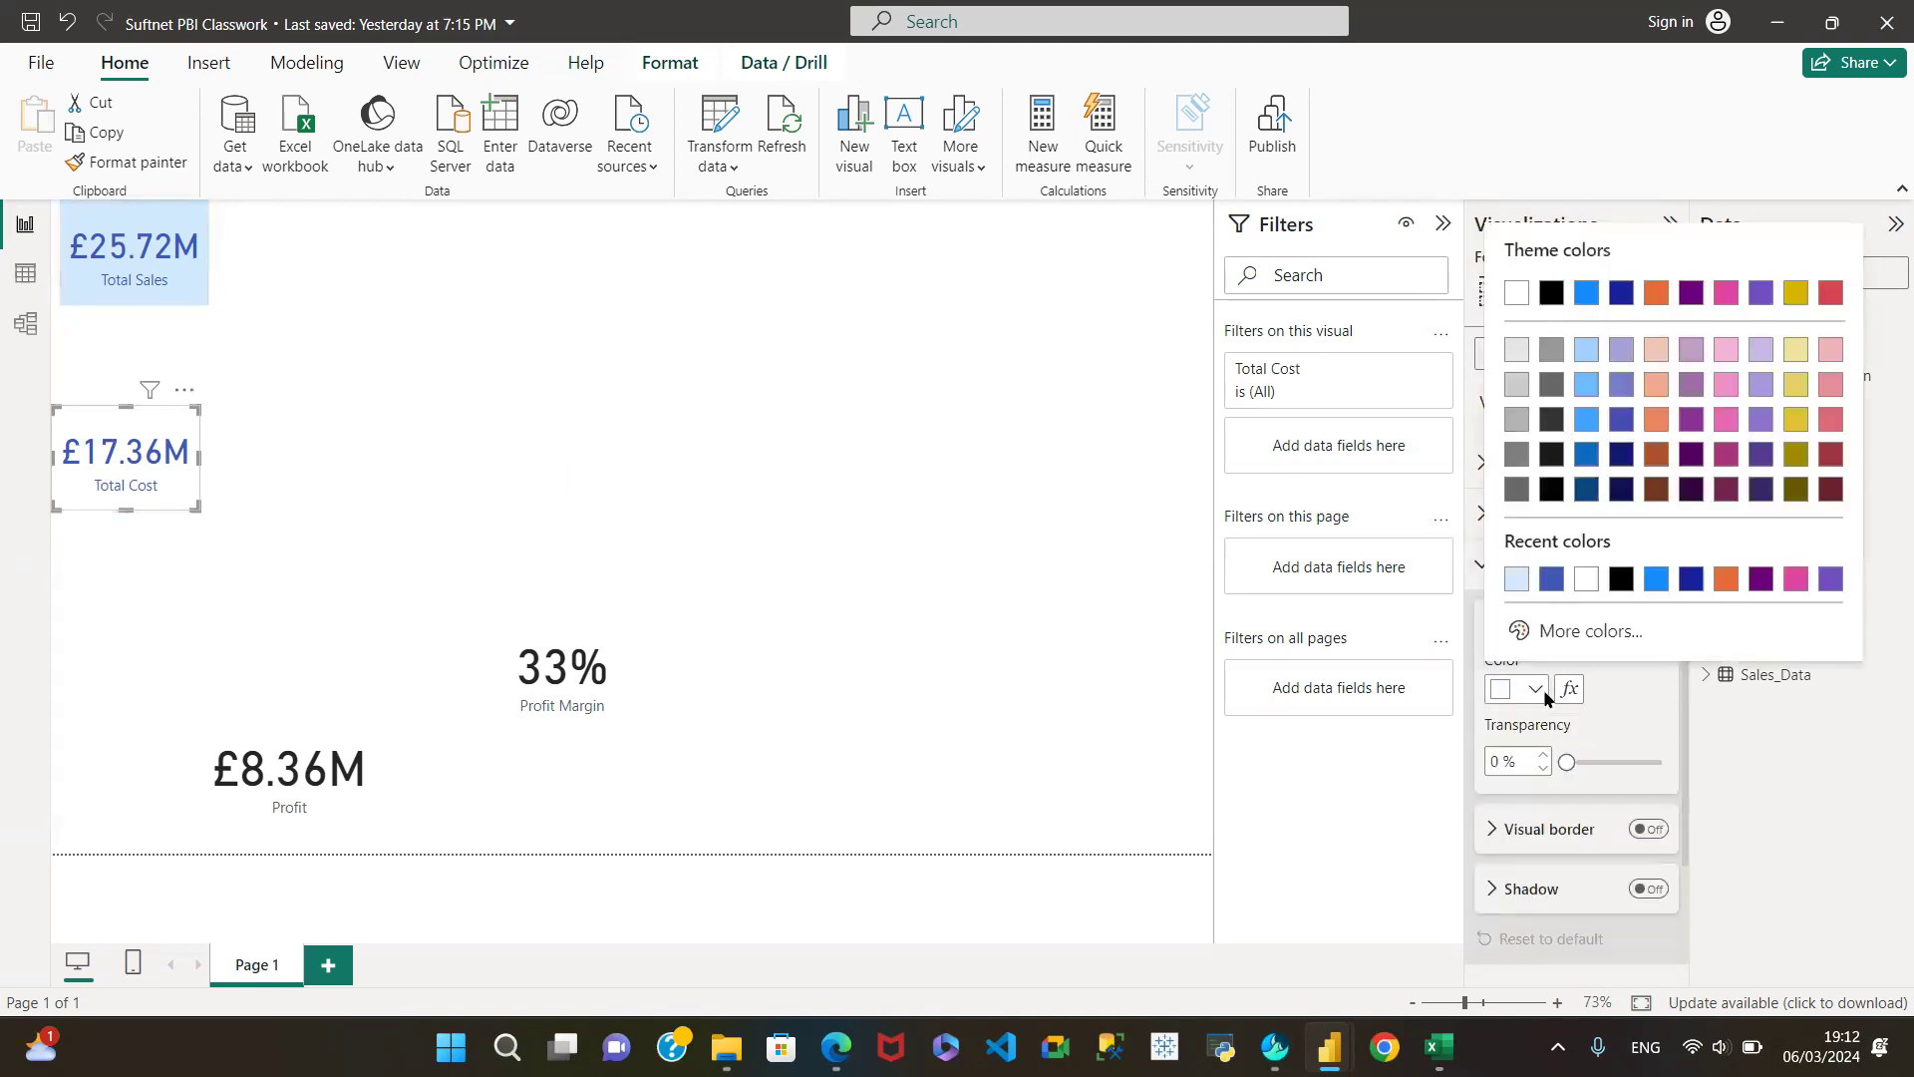
left_click(1561, 629)
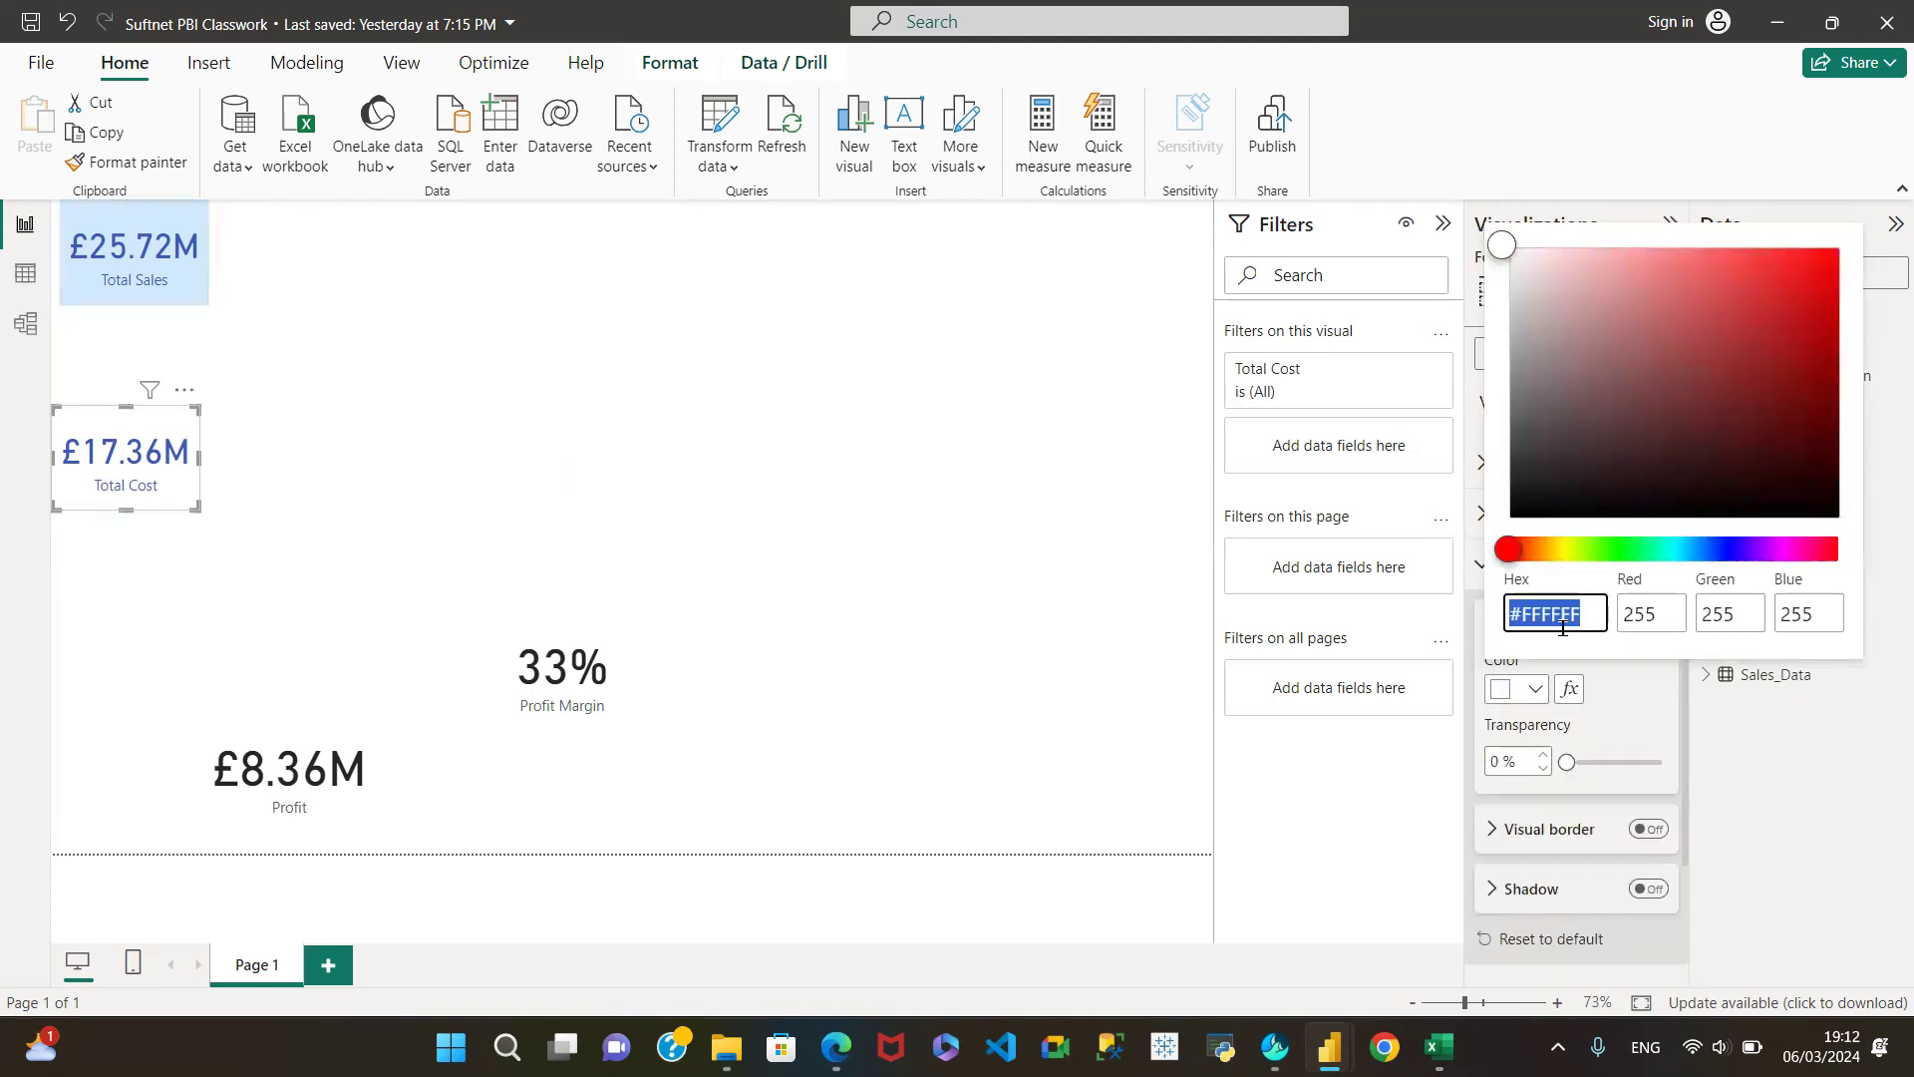
type("#D1E9FC")
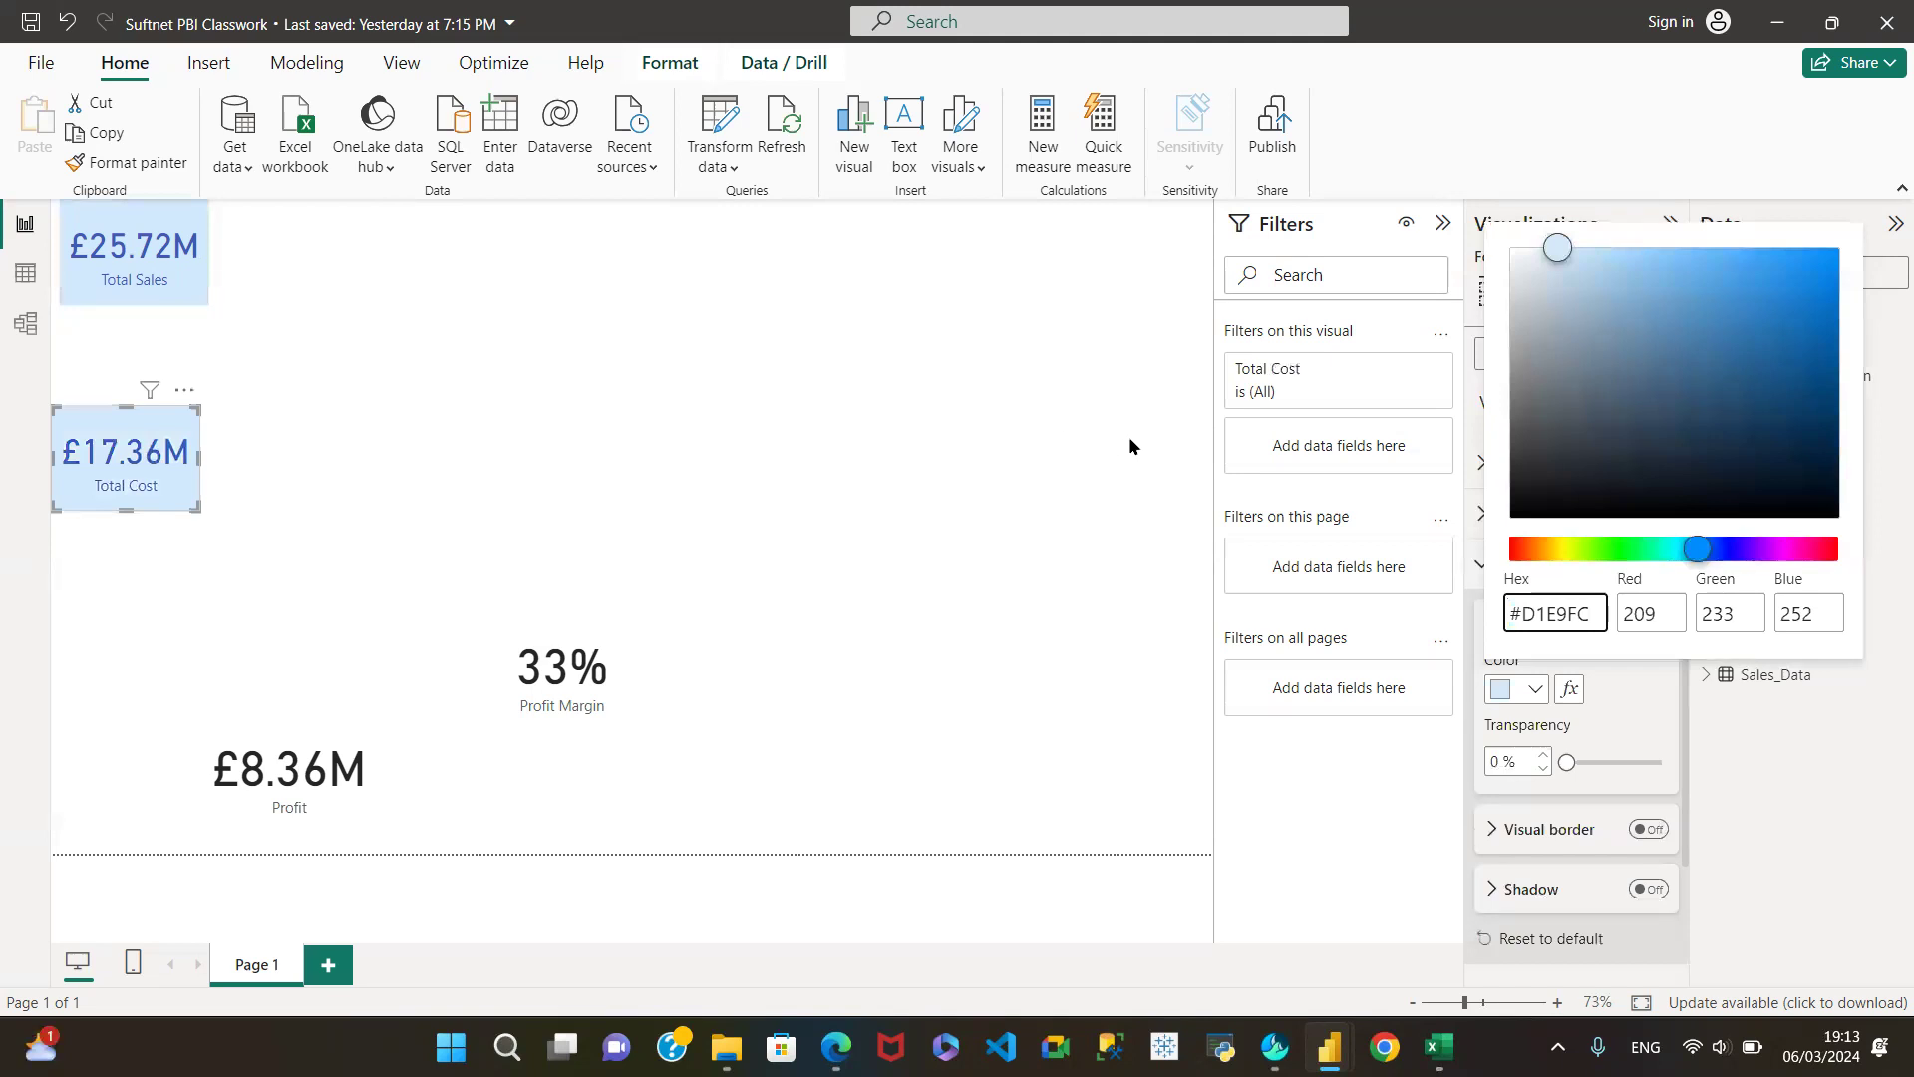
left_click(1644, 695)
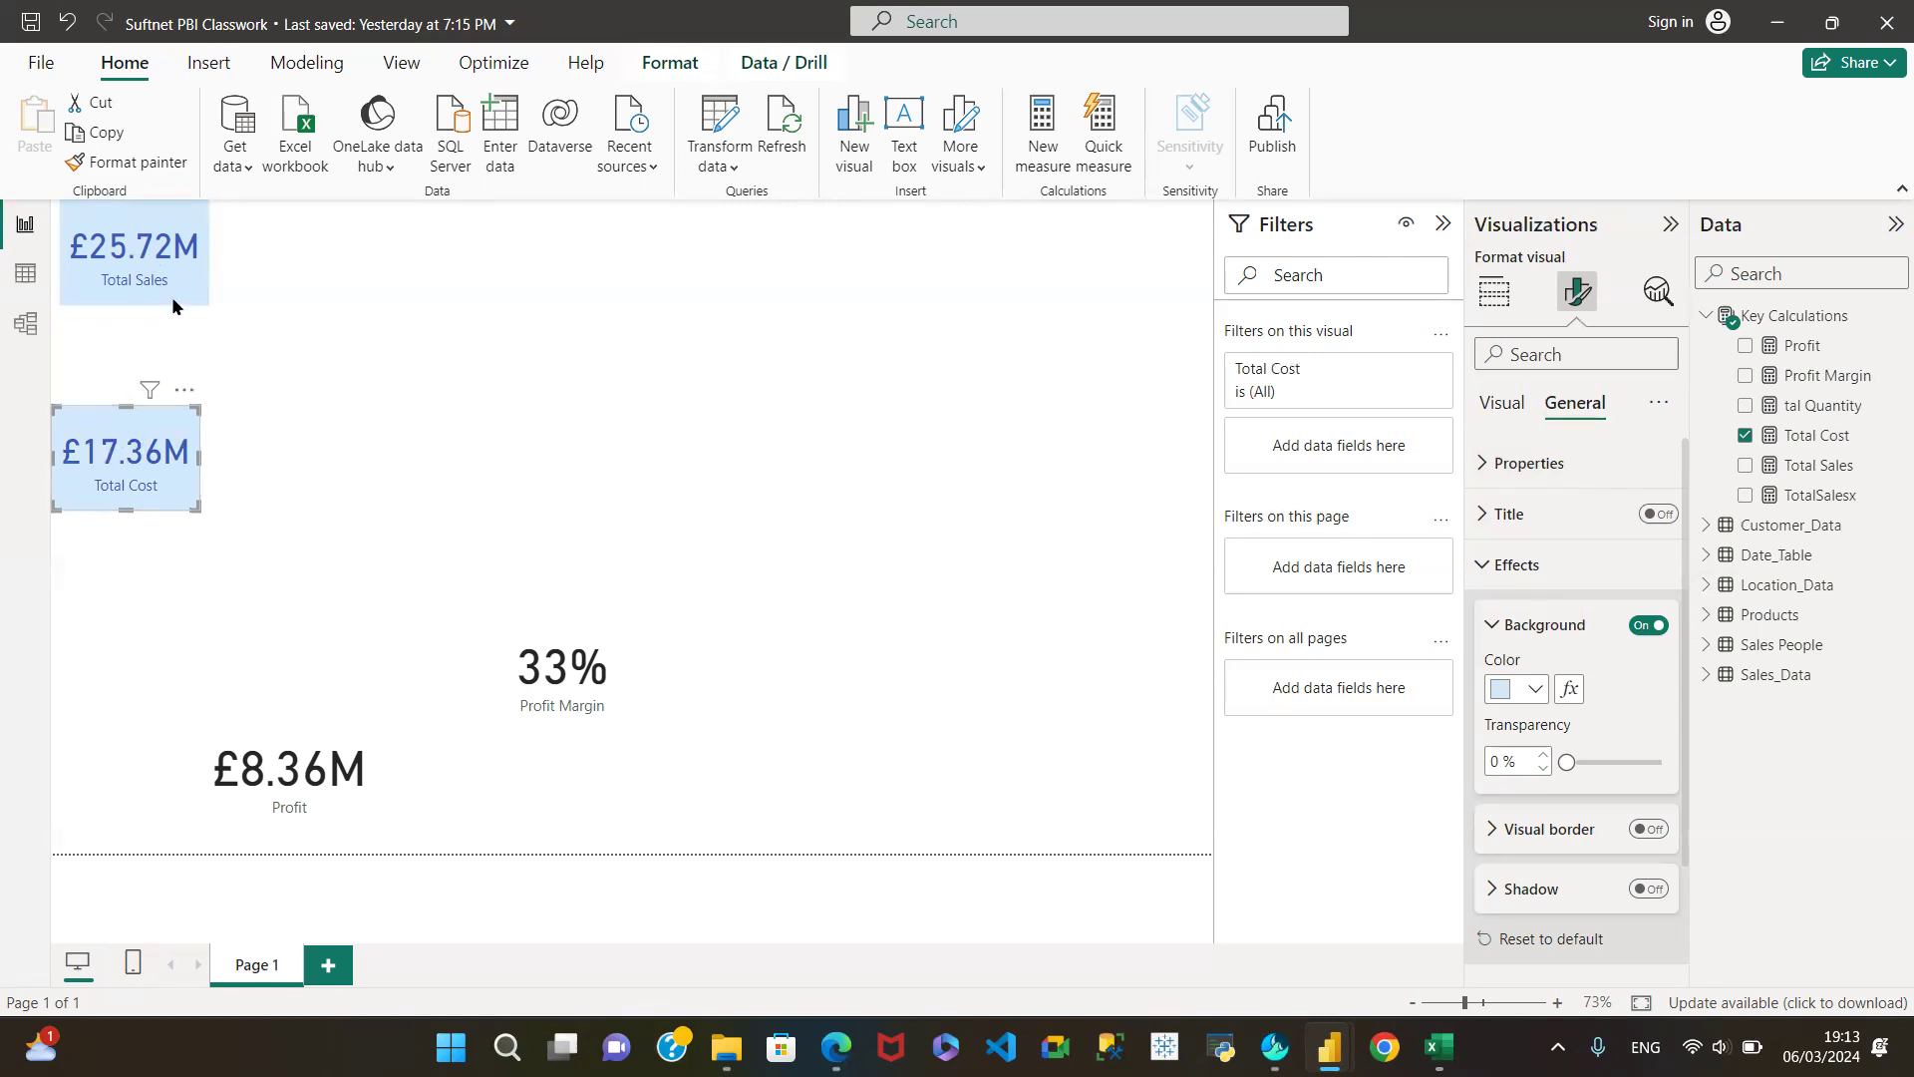
Step: Copy the Total Sales card's formatting onto the Profit card with Format painter and move the Profit card to the canvas's left edge, below Total Cost
left_click(126, 225)
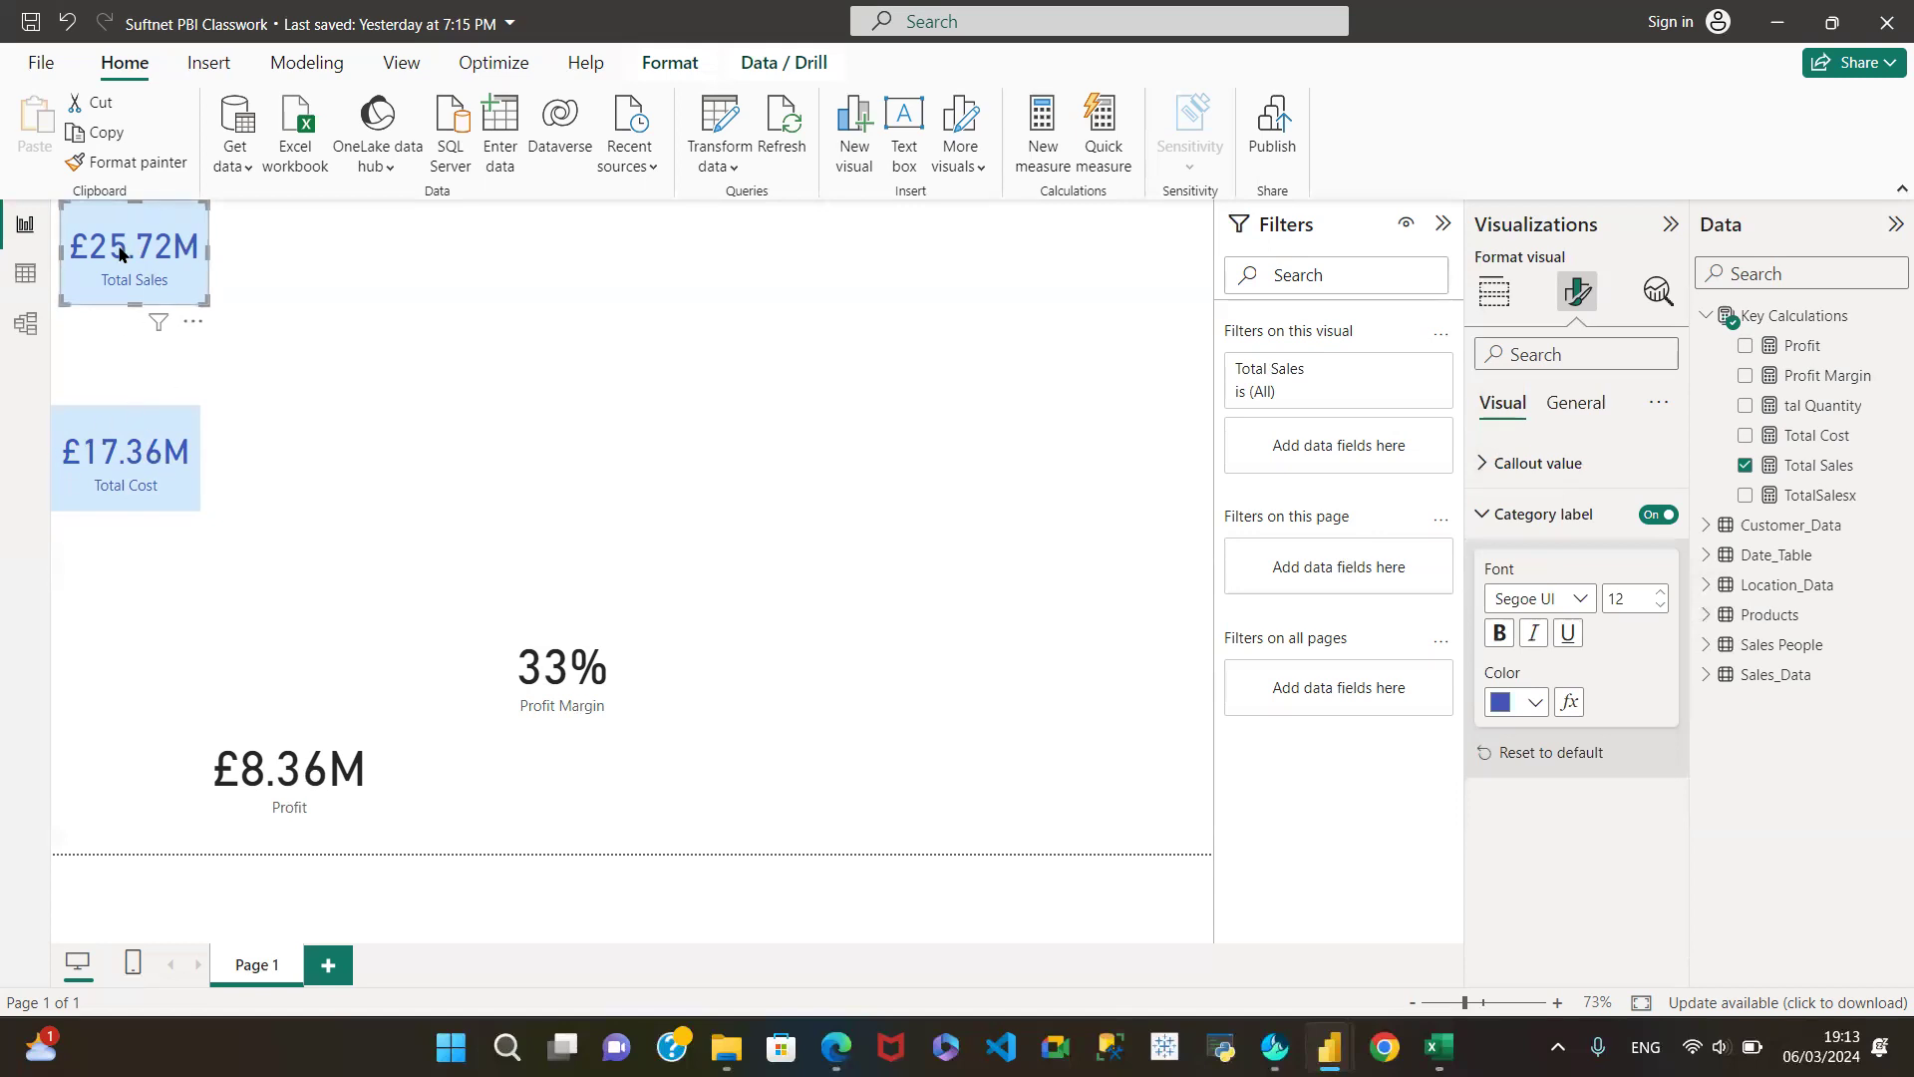
left_click(269, 727)
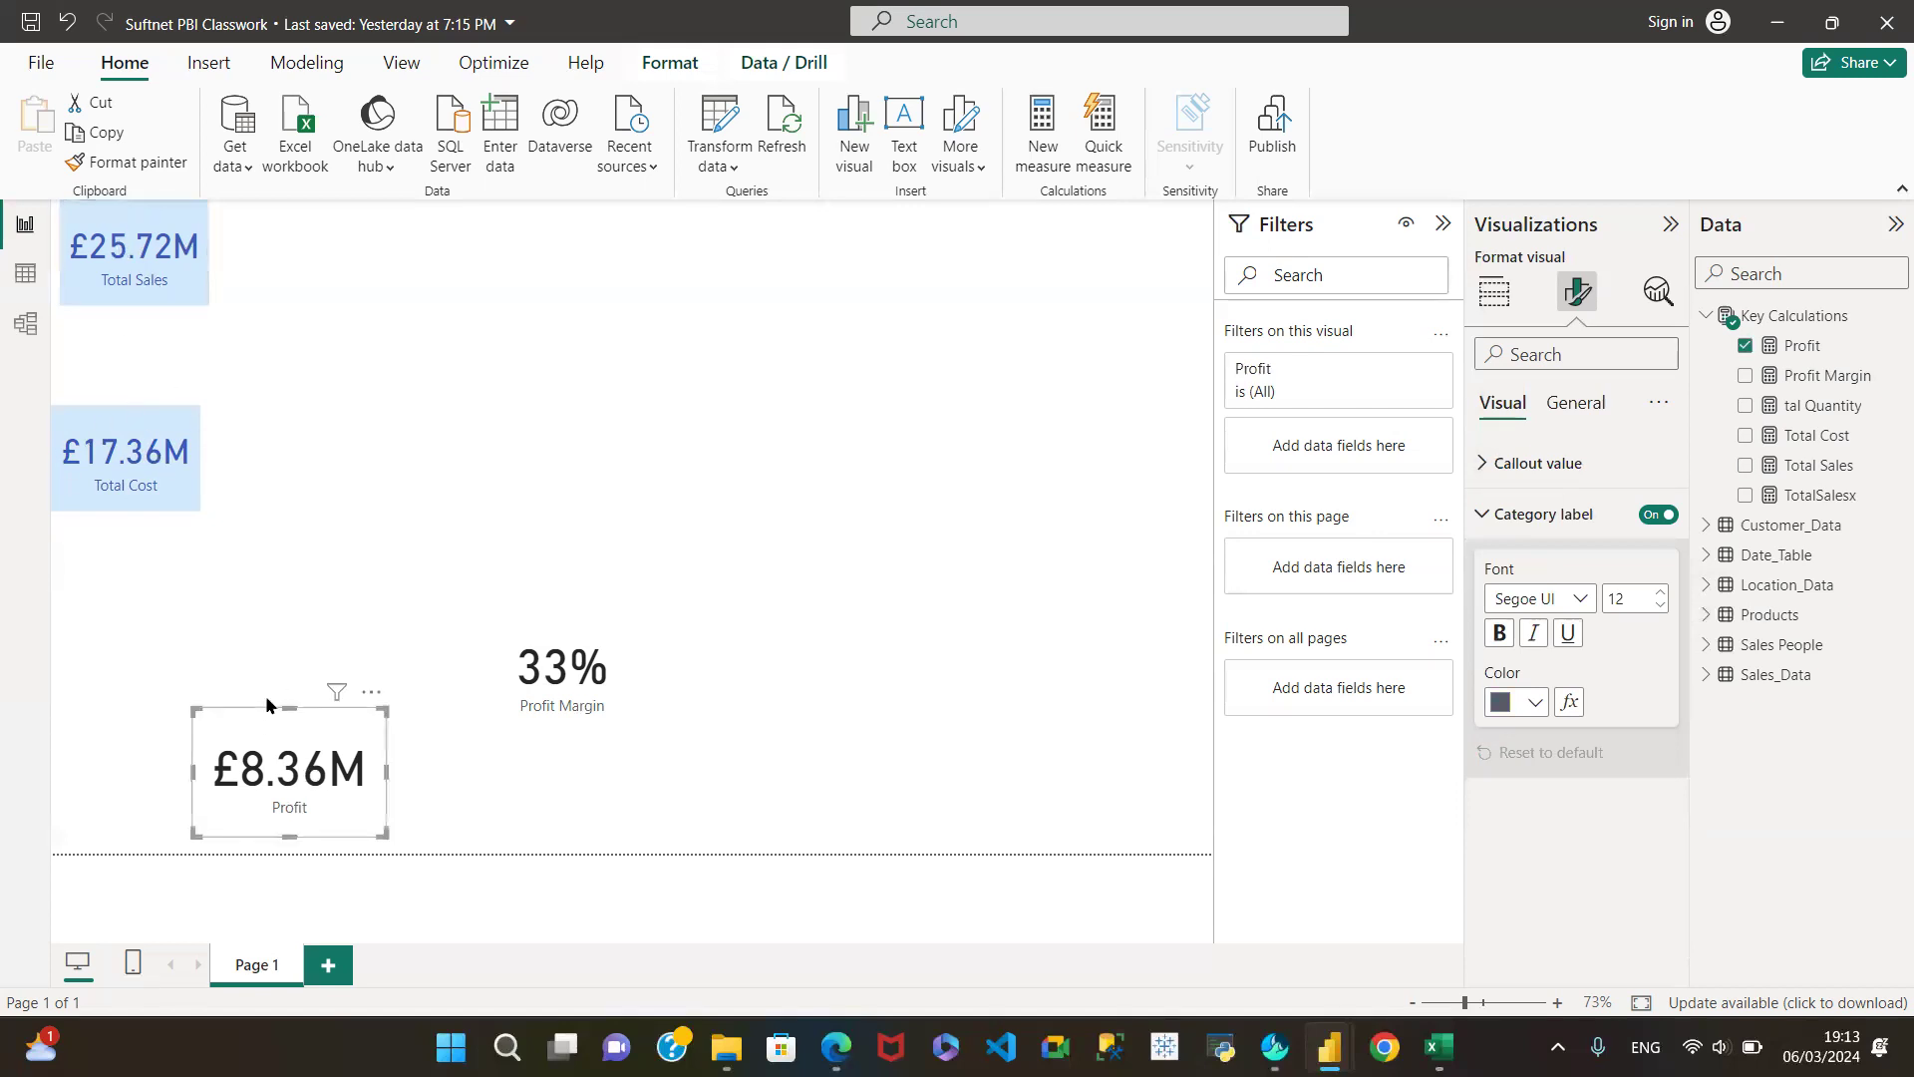
left_click(120, 222)
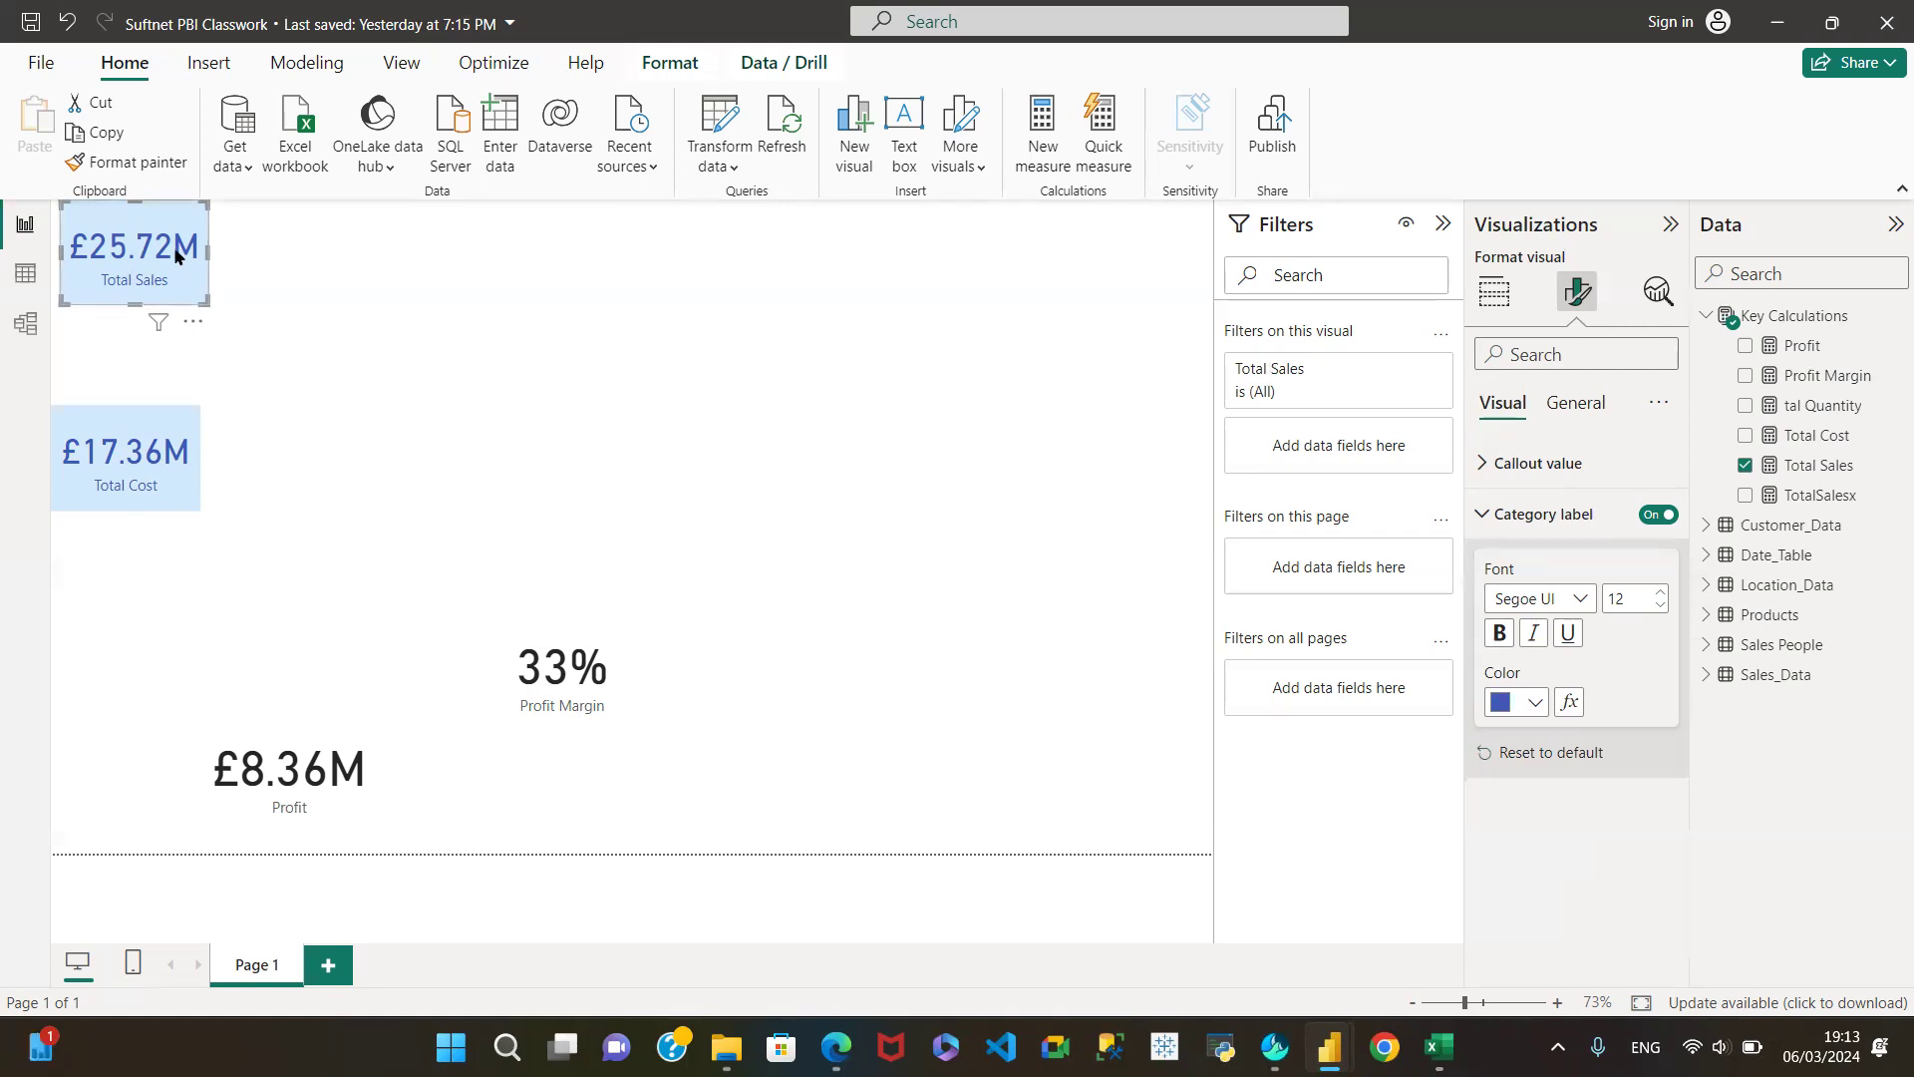
left_click(131, 163)
left_click(295, 741)
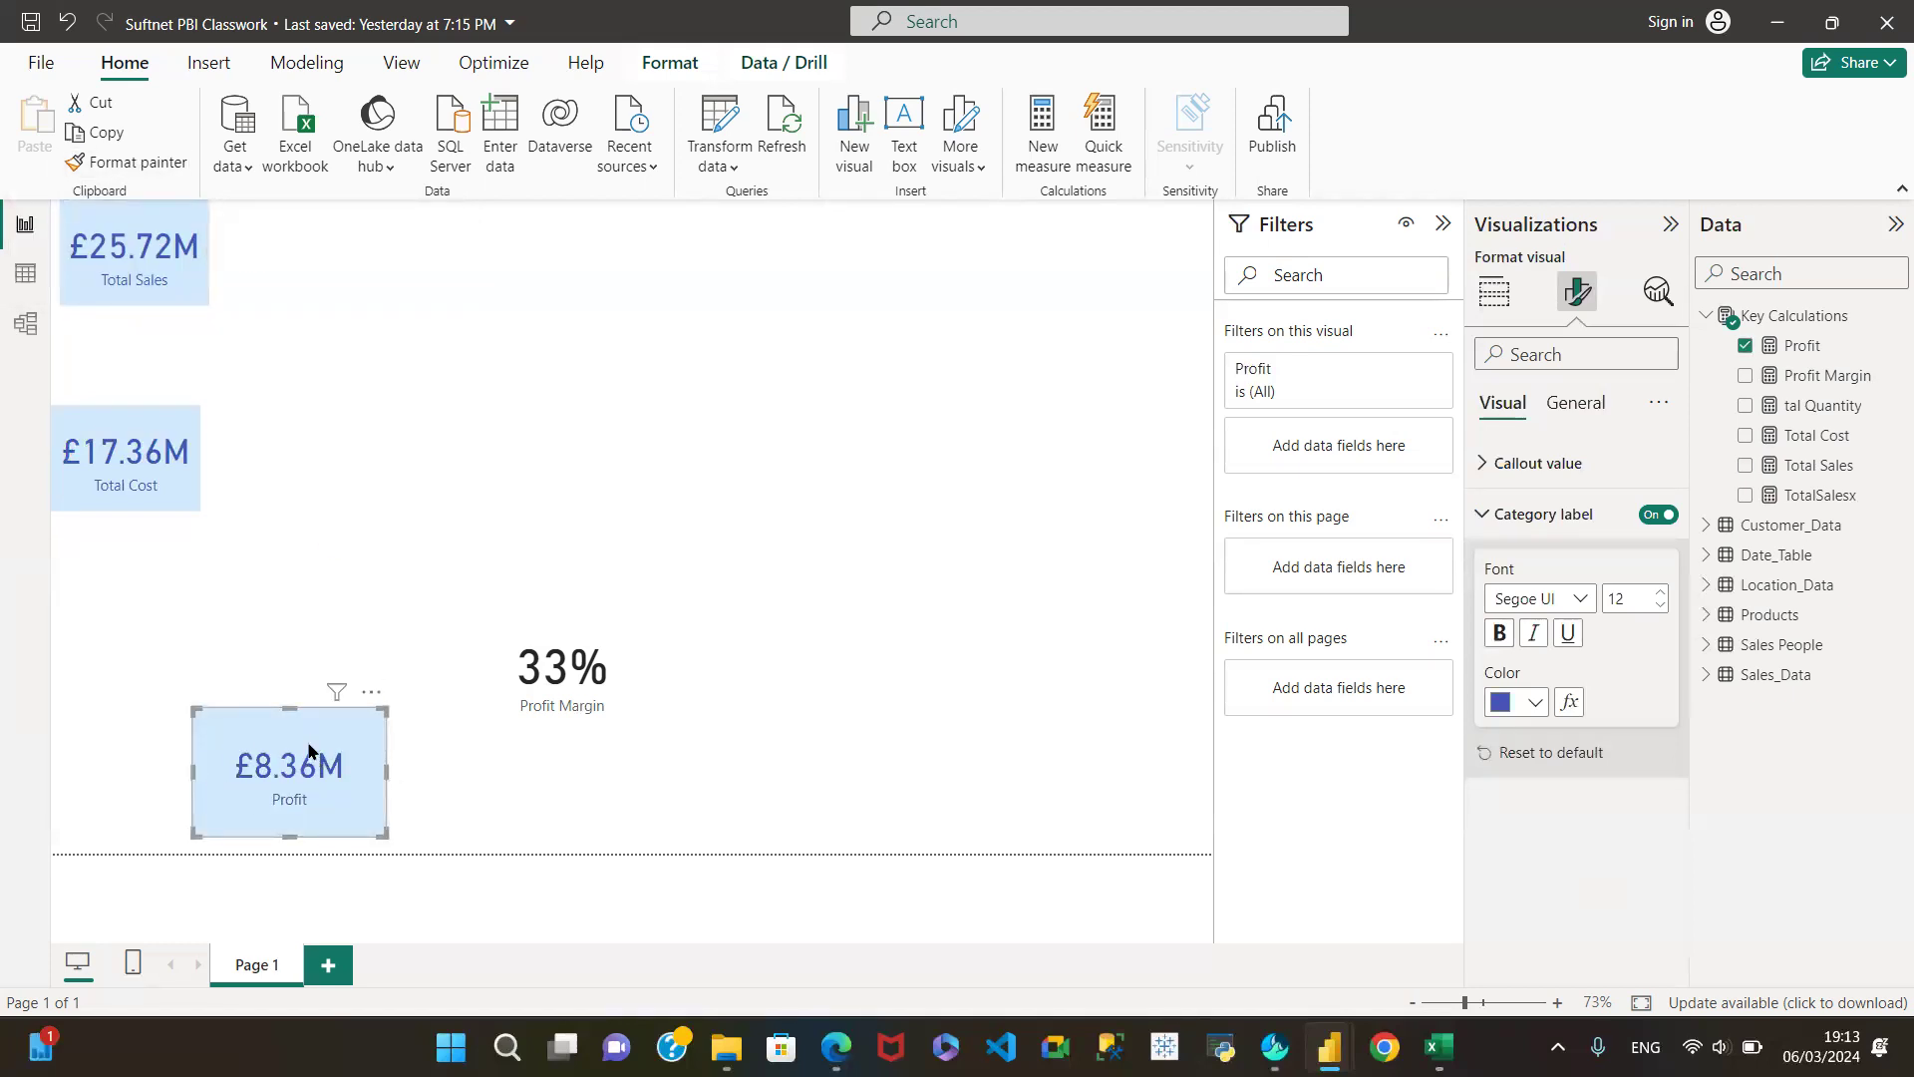
left_click_drag(304, 744, 144, 765)
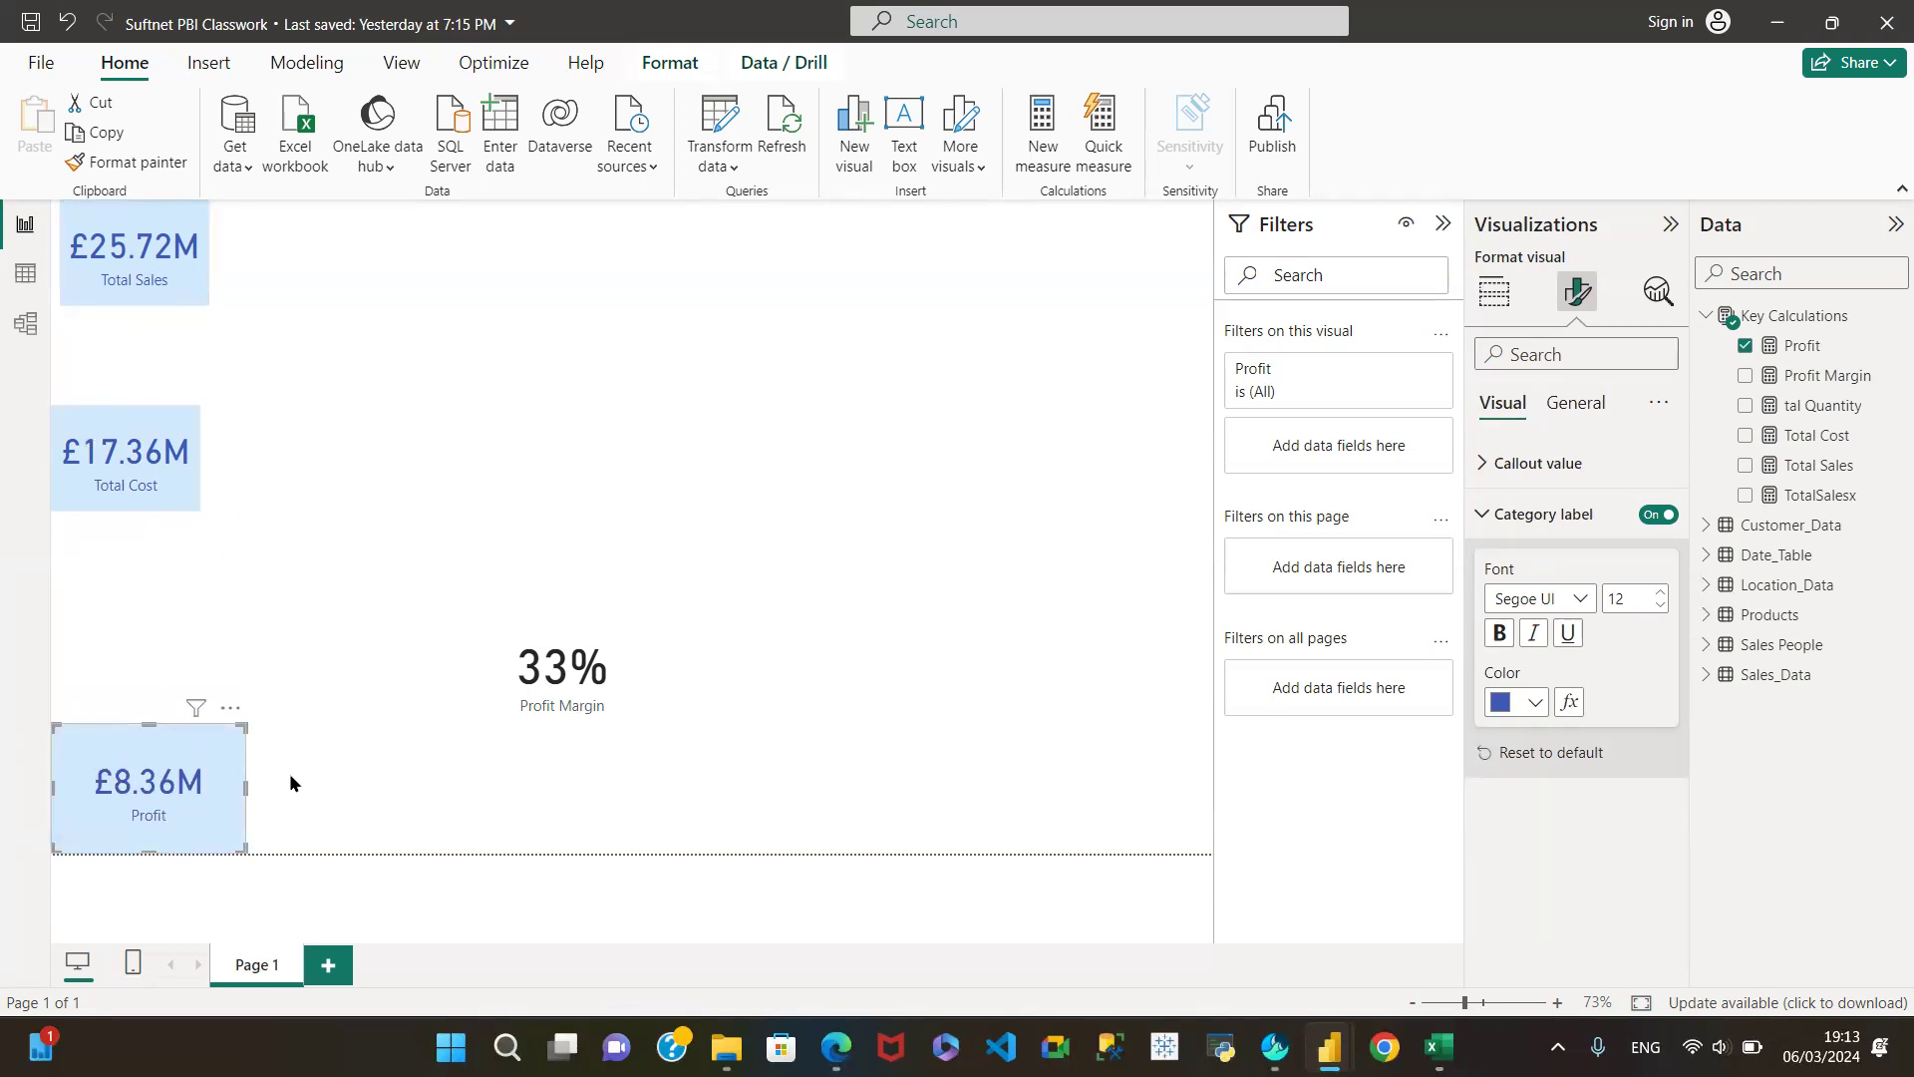
Step: Match the Profit card's size to the Total Sales card, with height 117 and width 165
left_click(118, 432)
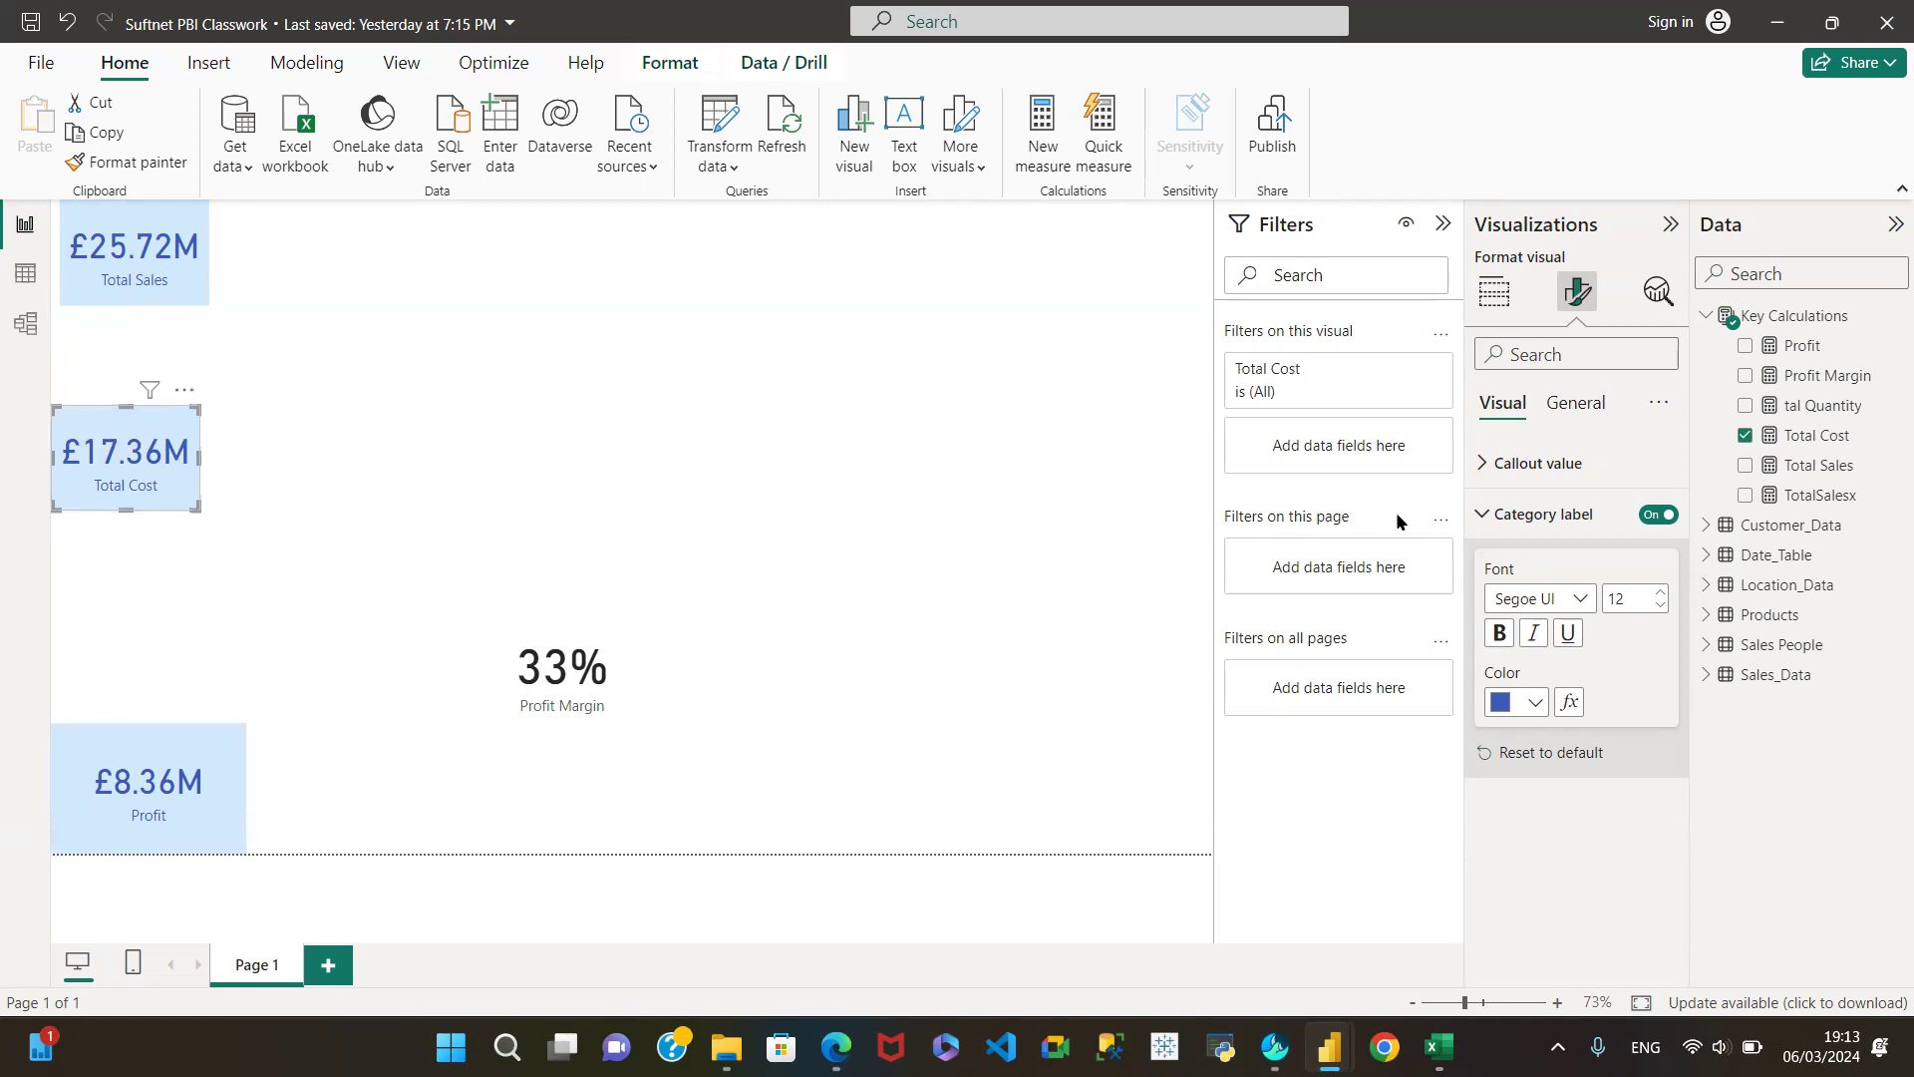
left_click(1587, 402)
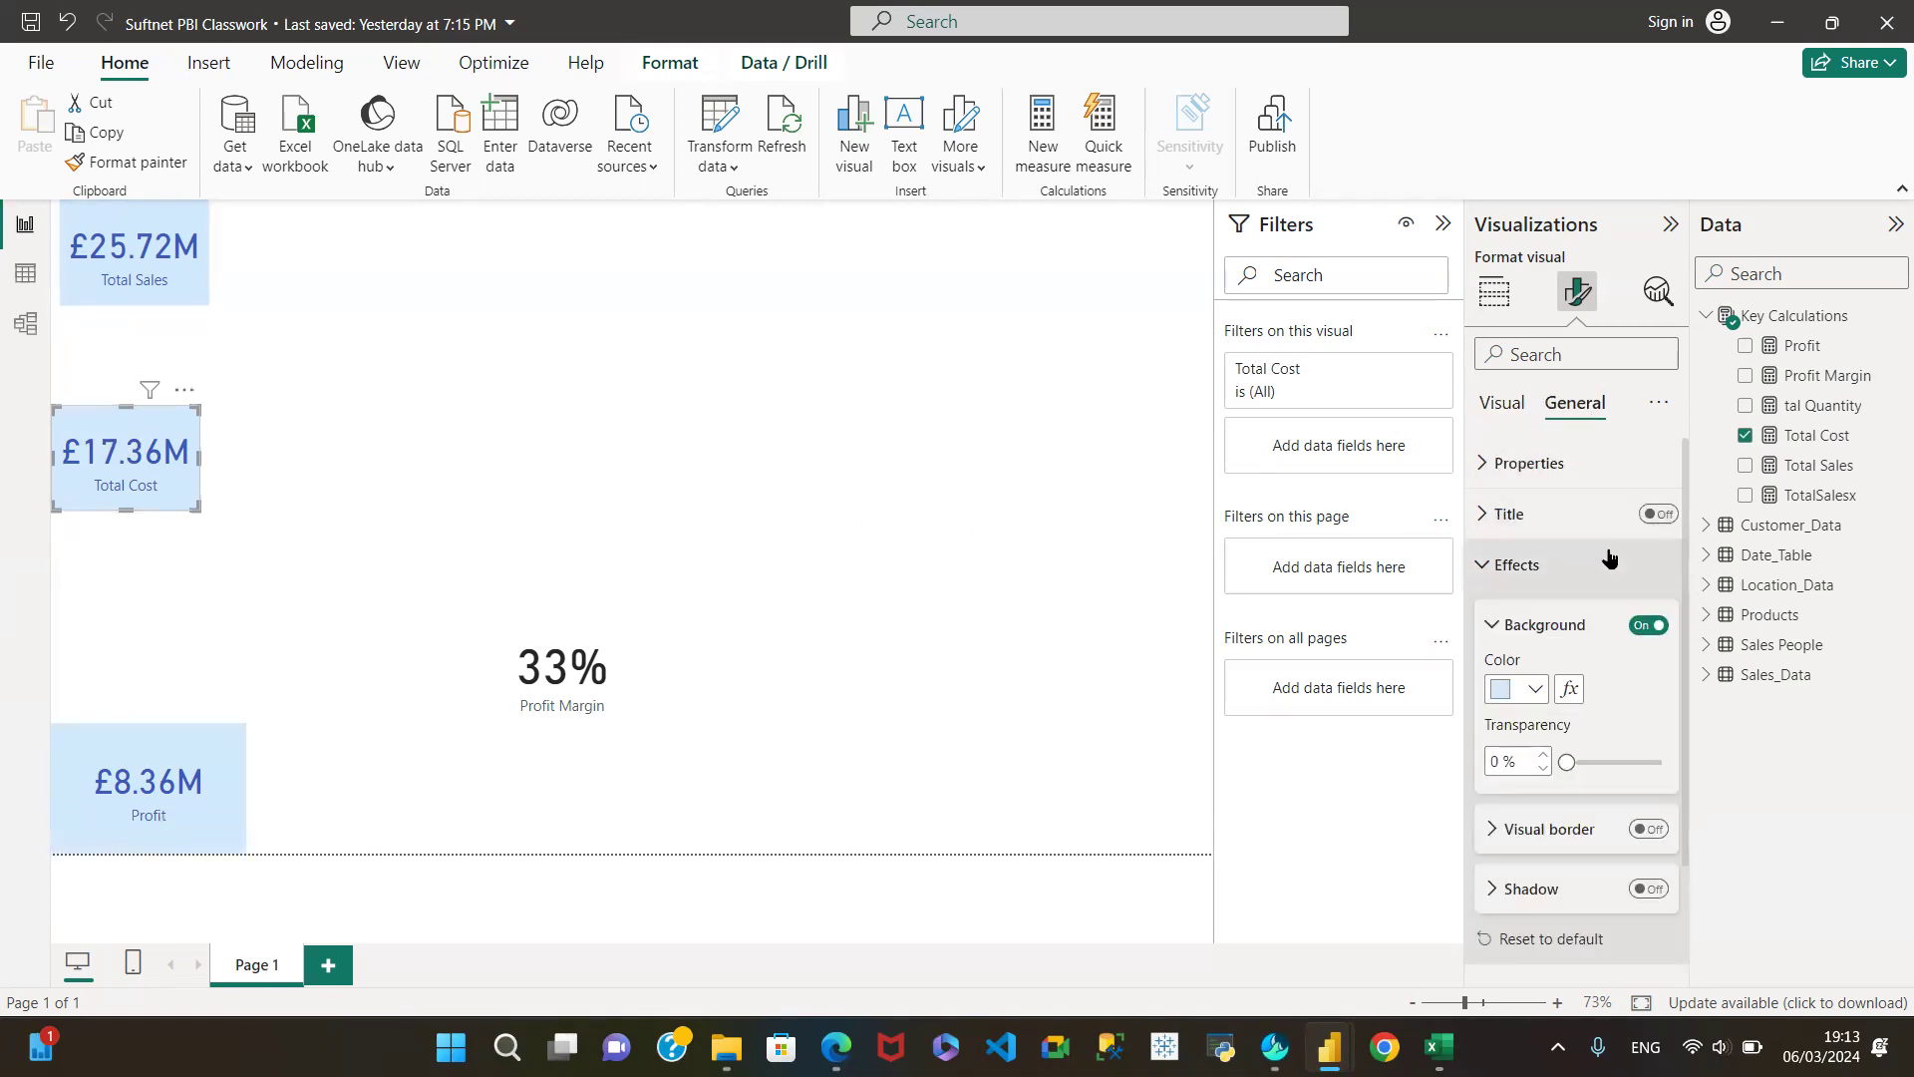
left_click(151, 261)
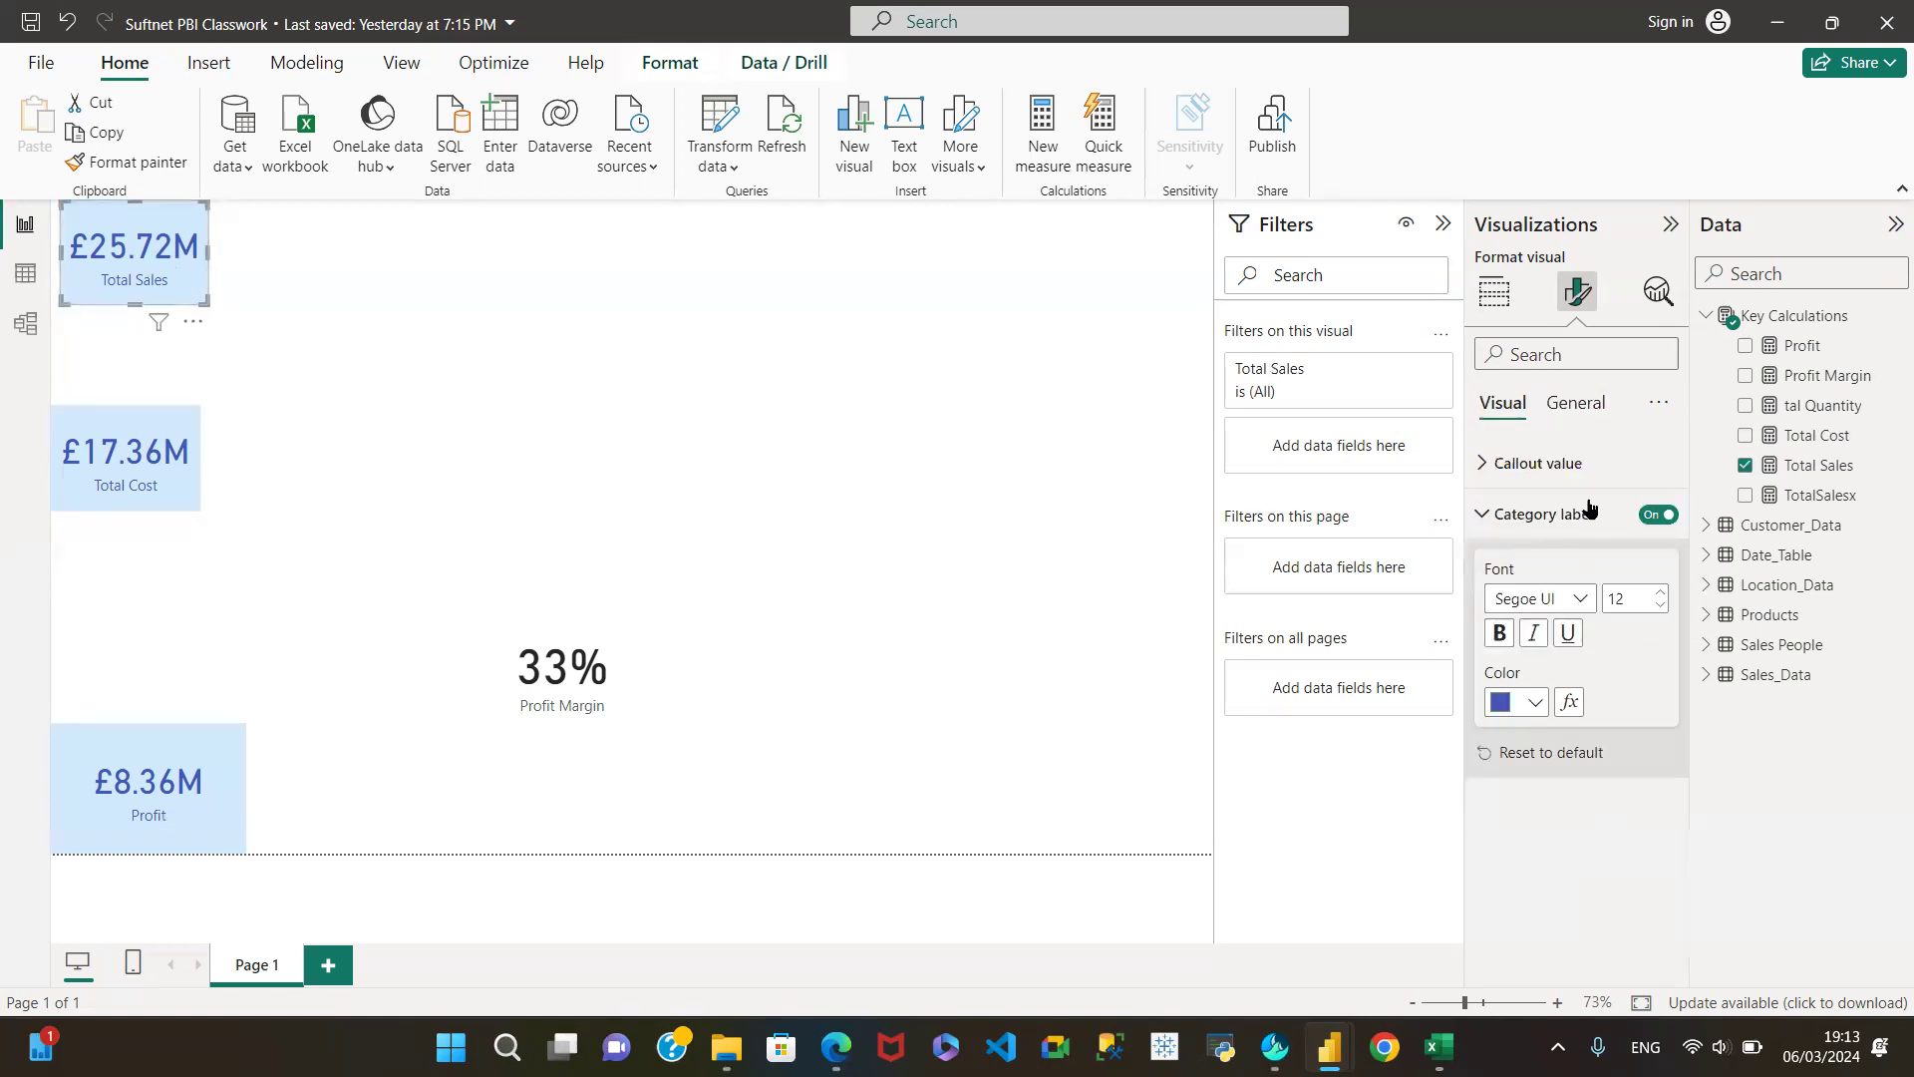
left_click(1574, 407)
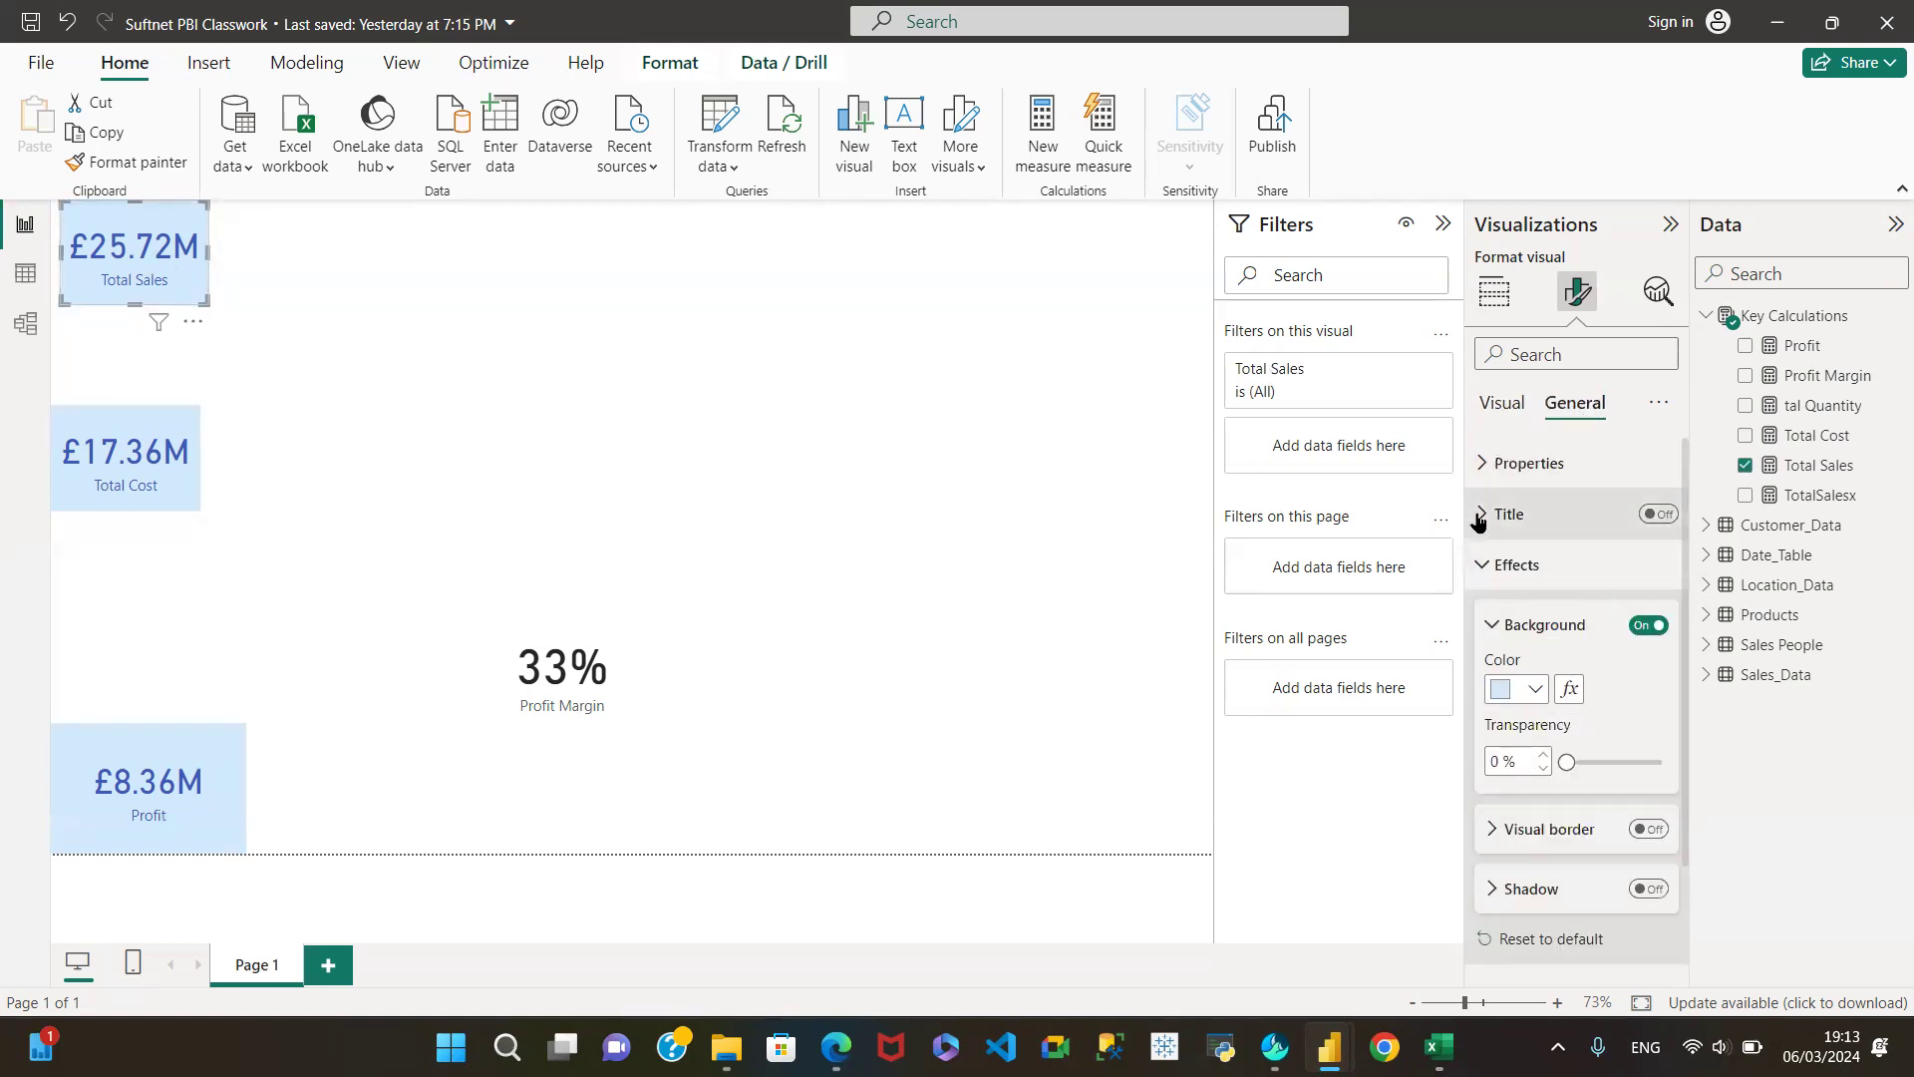
left_click(1483, 465)
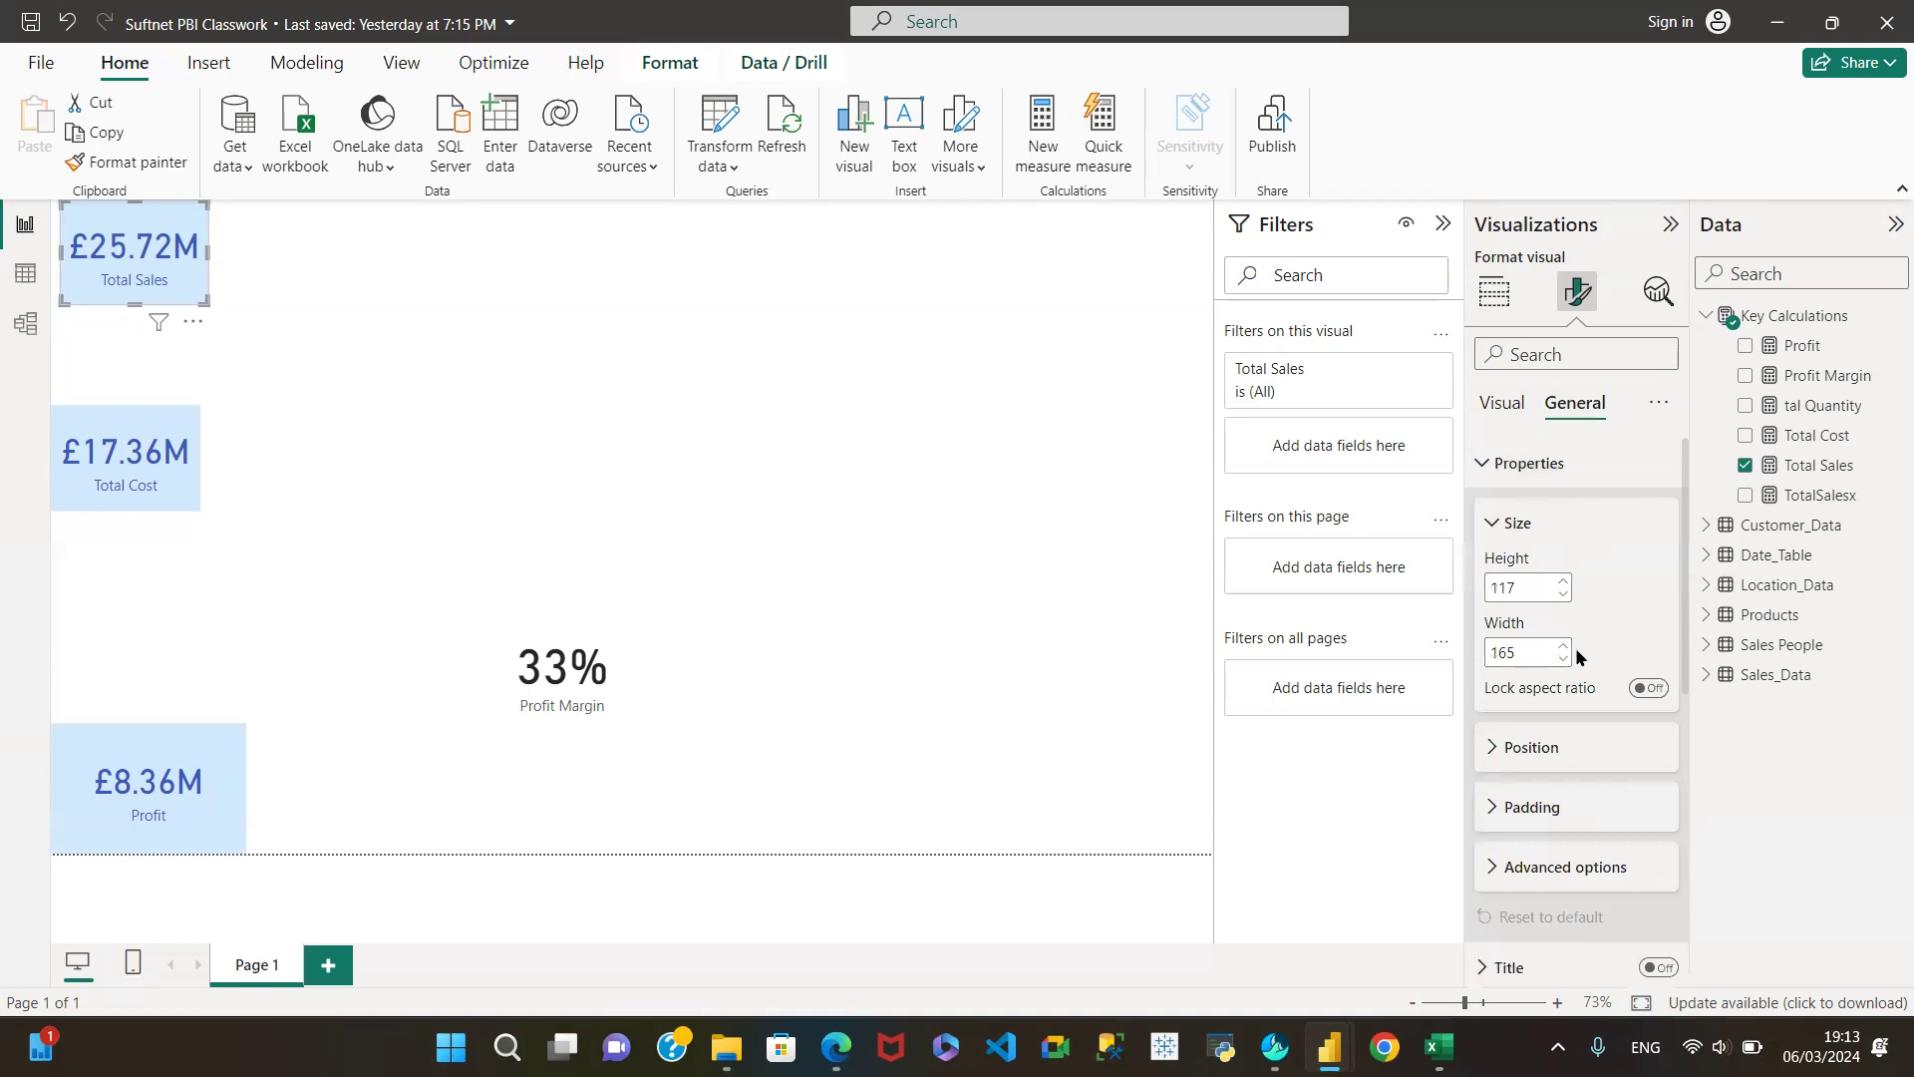
left_click(165, 738)
left_click(1580, 402)
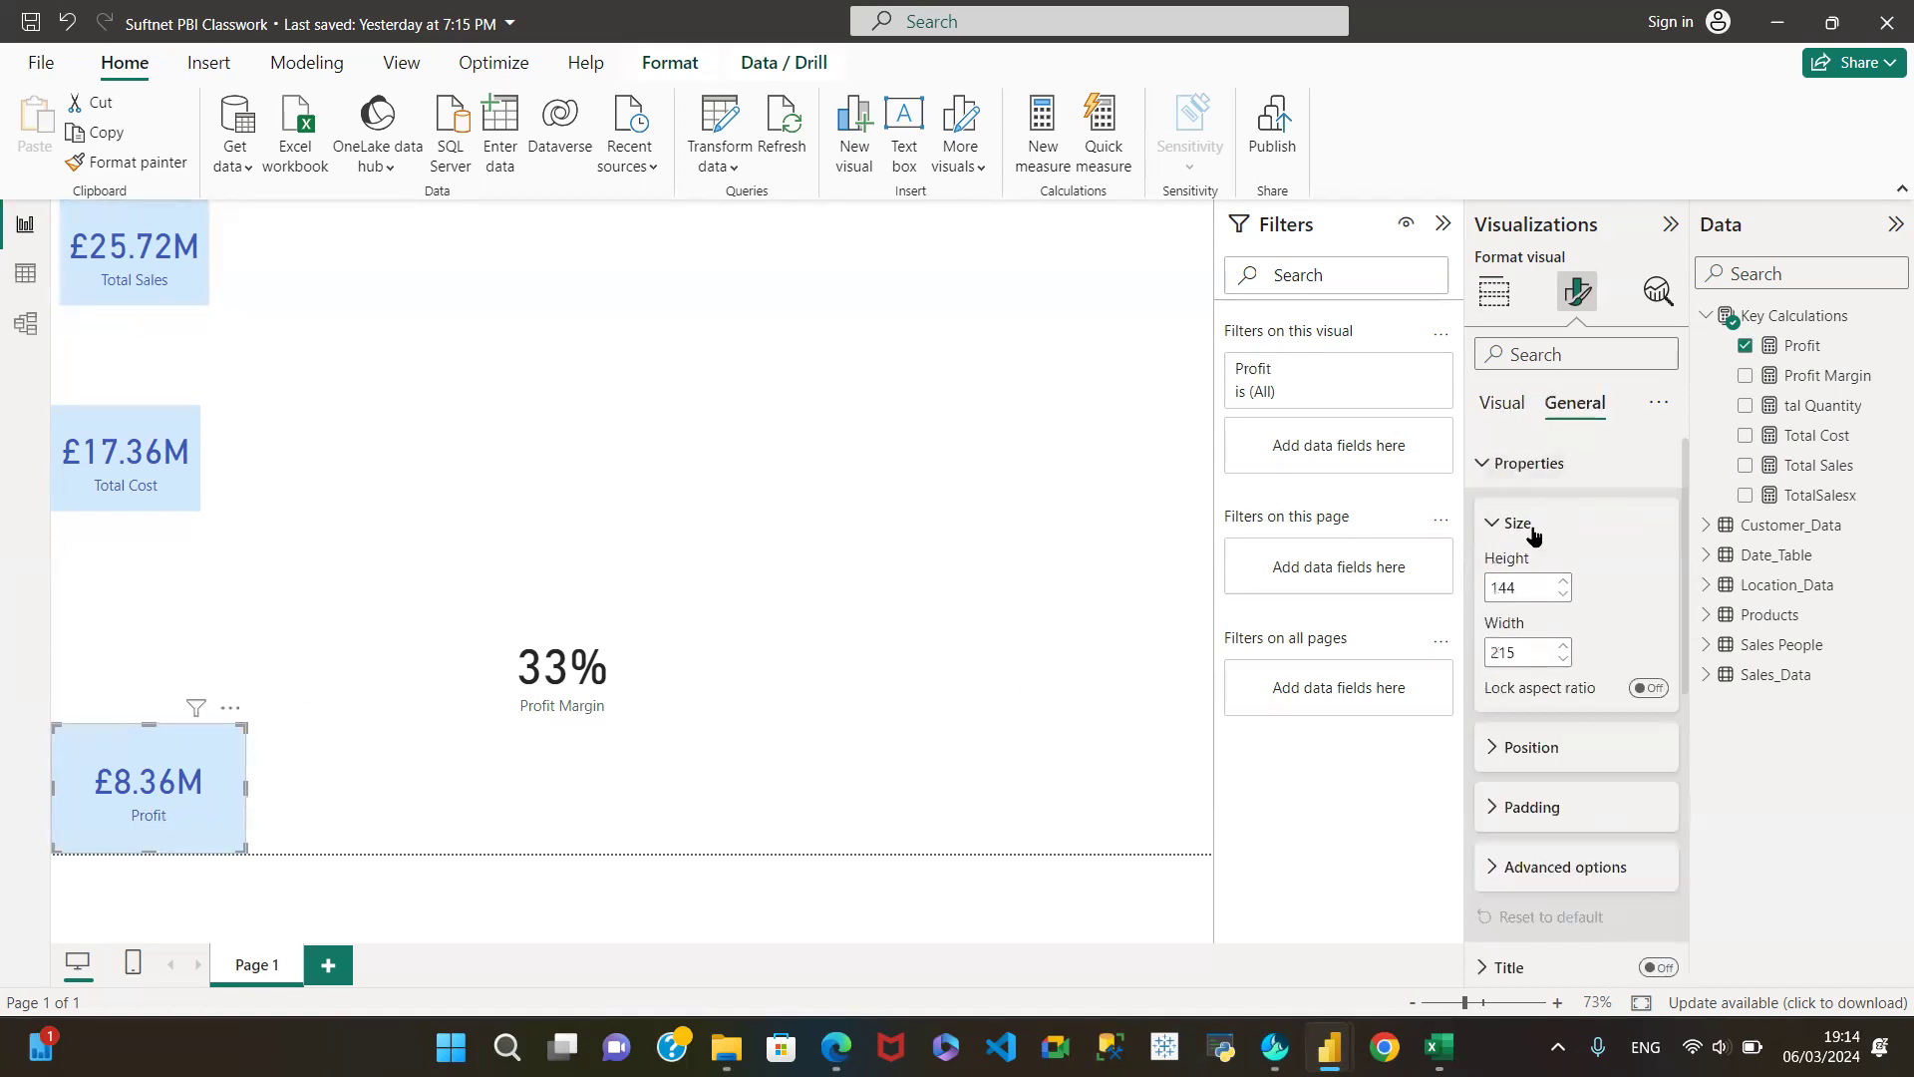
double_click(1523, 593)
type("117")
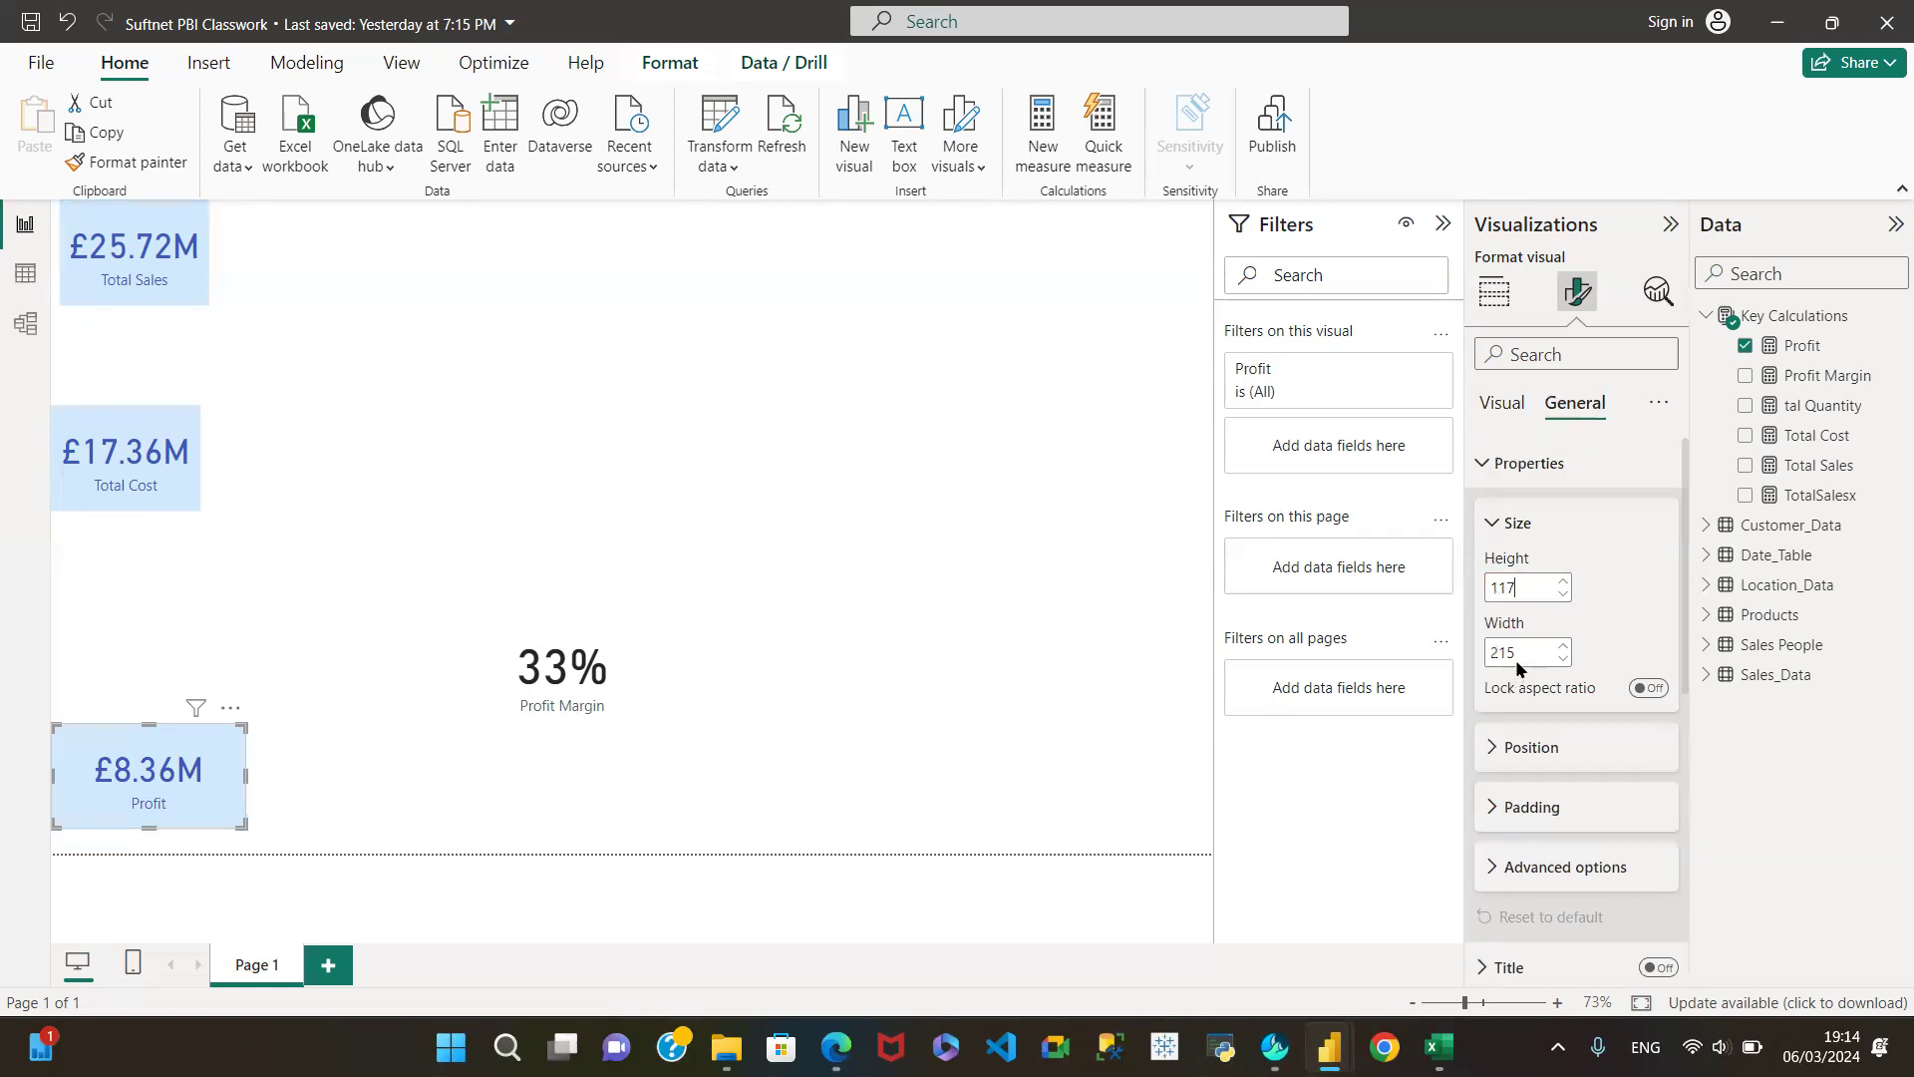
double_click(1520, 652)
type("165")
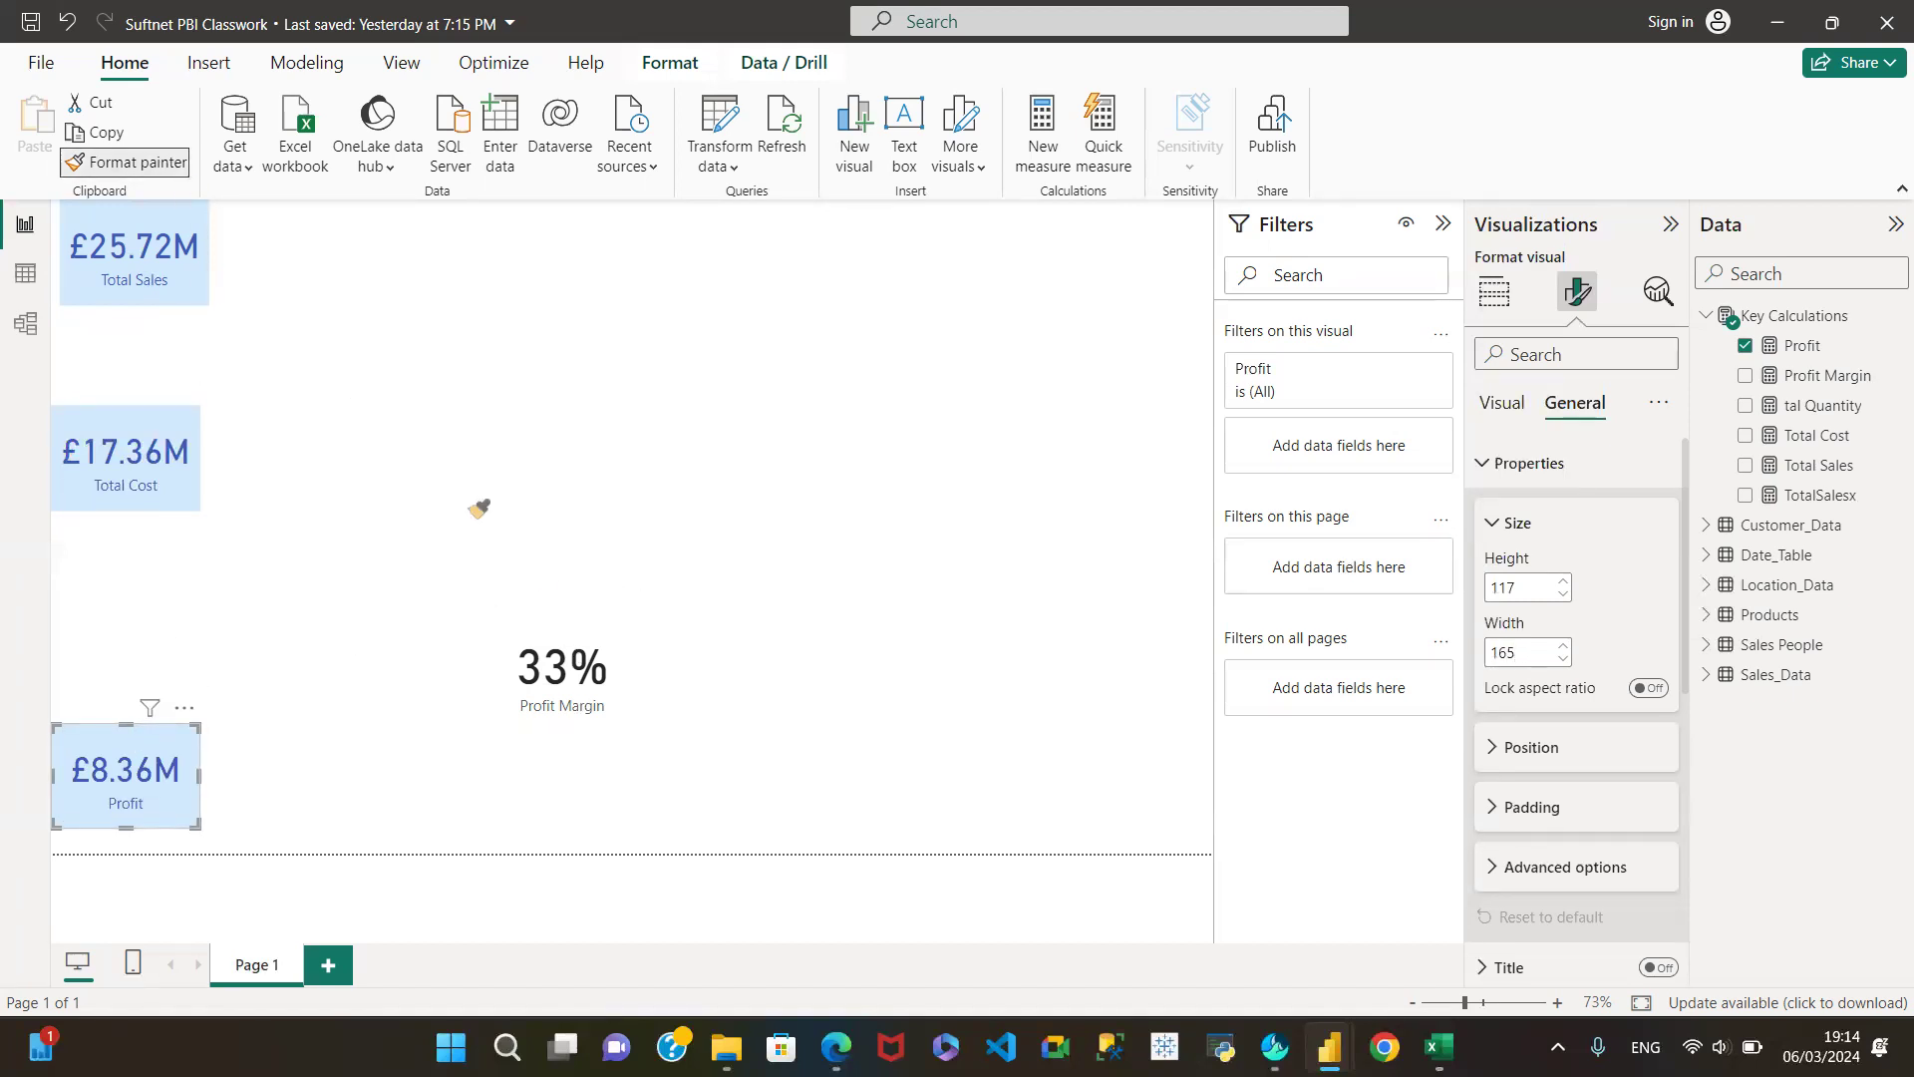
Step: Apply the Profit card's formatting to the Profit Margin card with Format painter and set its height to 117 and width to 165
left_click(566, 636)
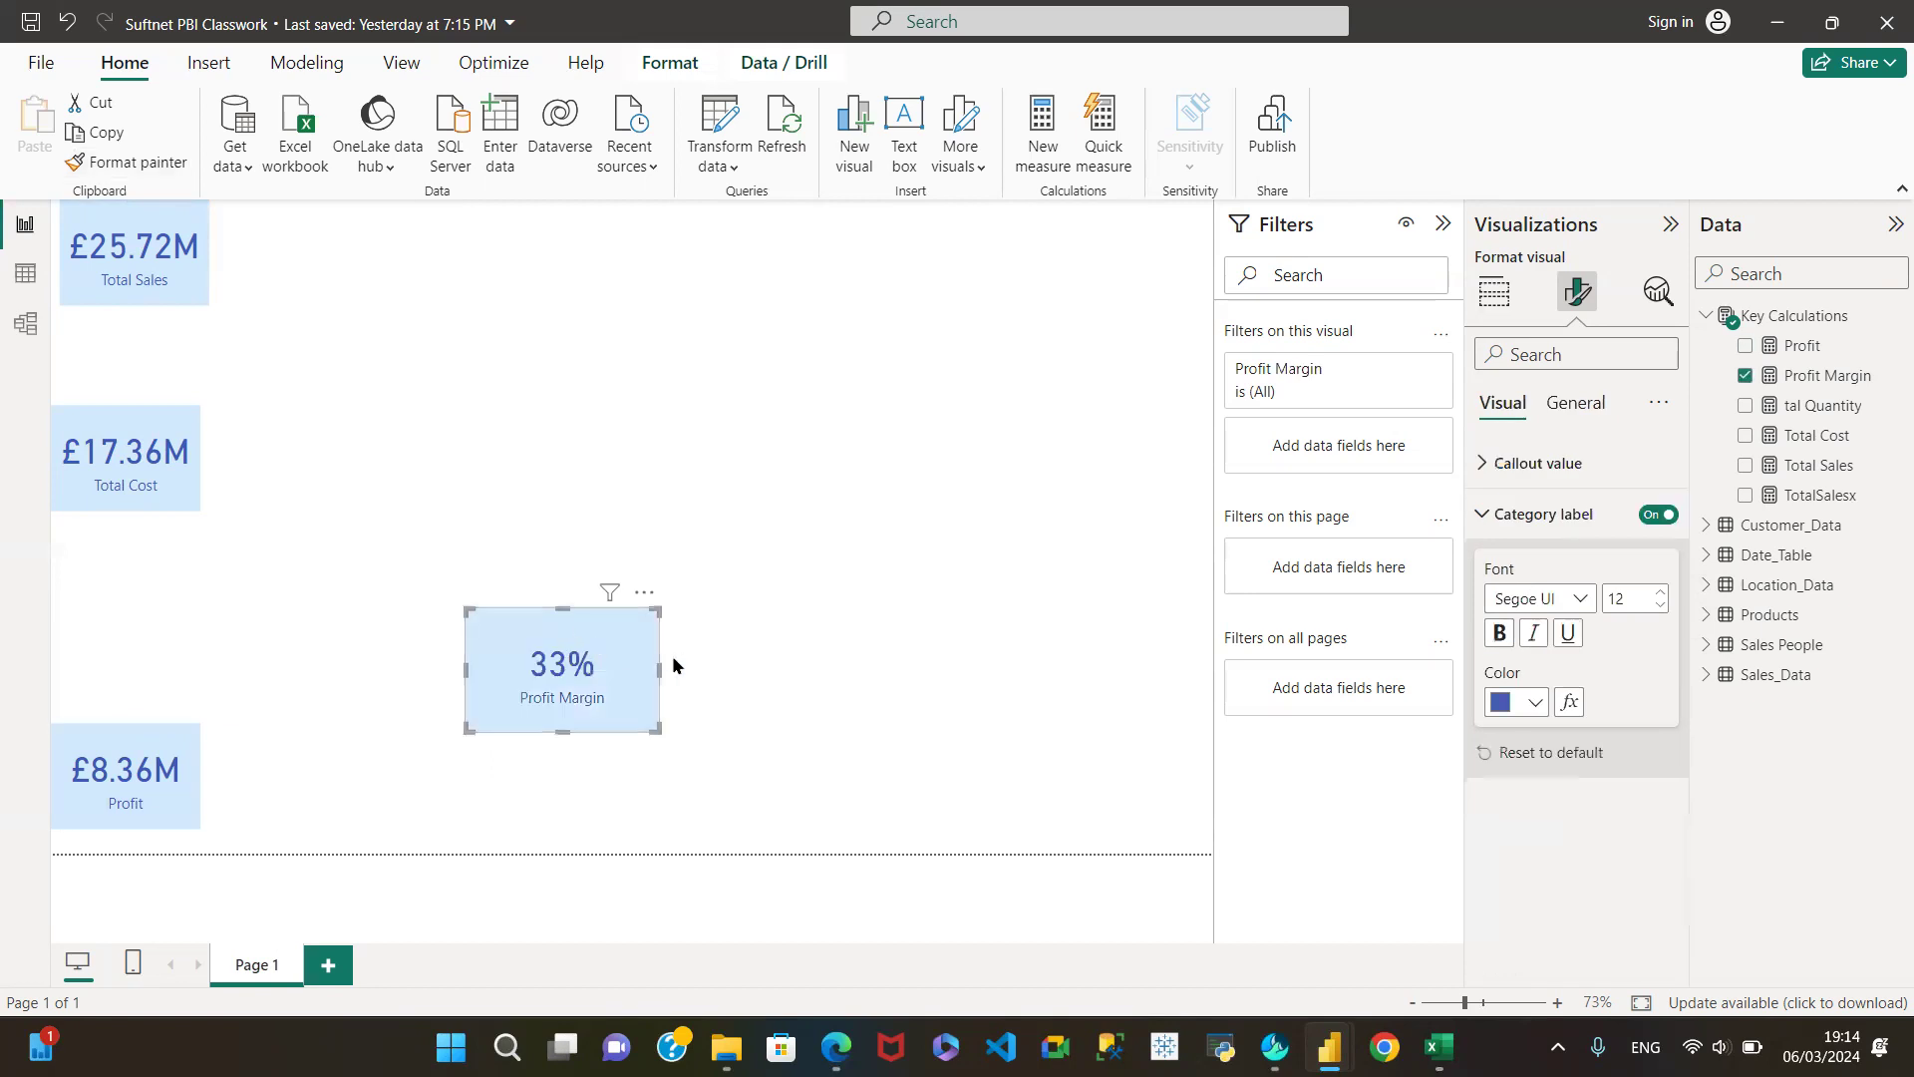
left_click(1585, 406)
double_click(1524, 589)
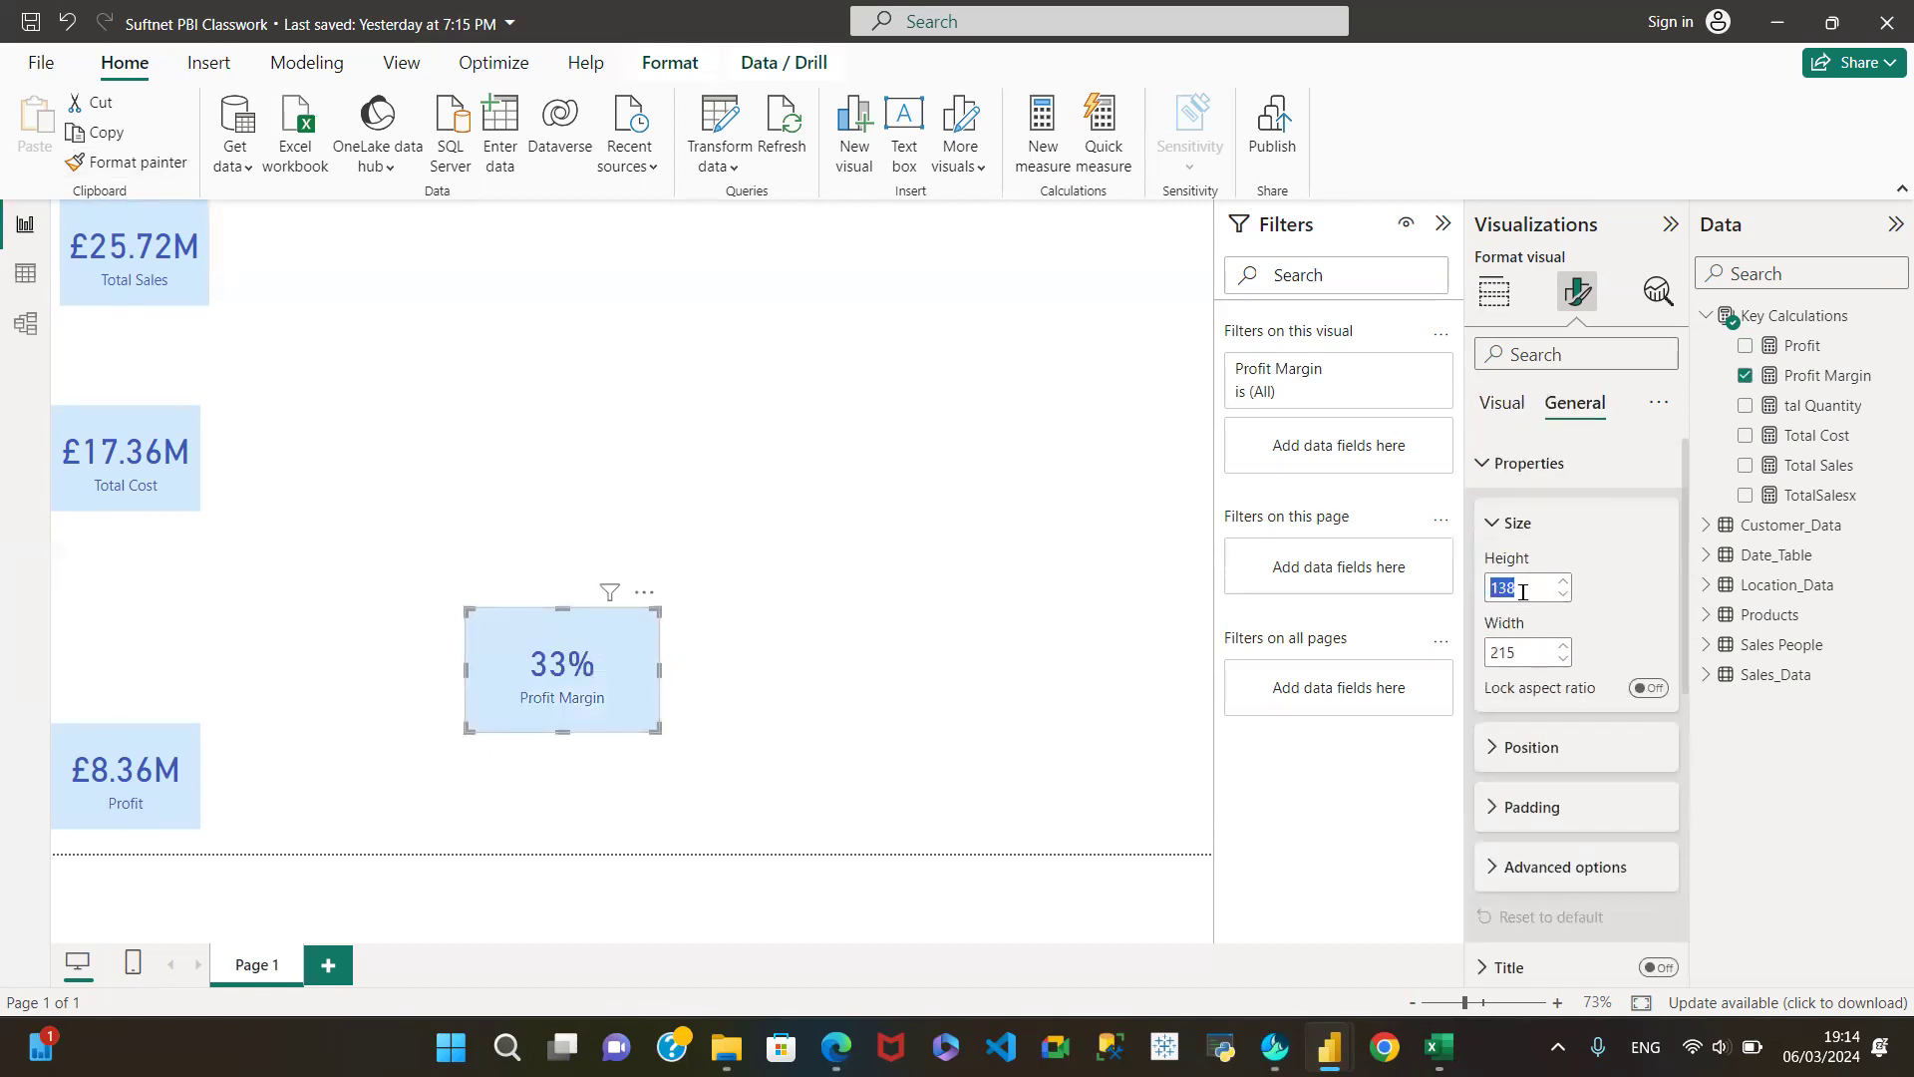
type("117")
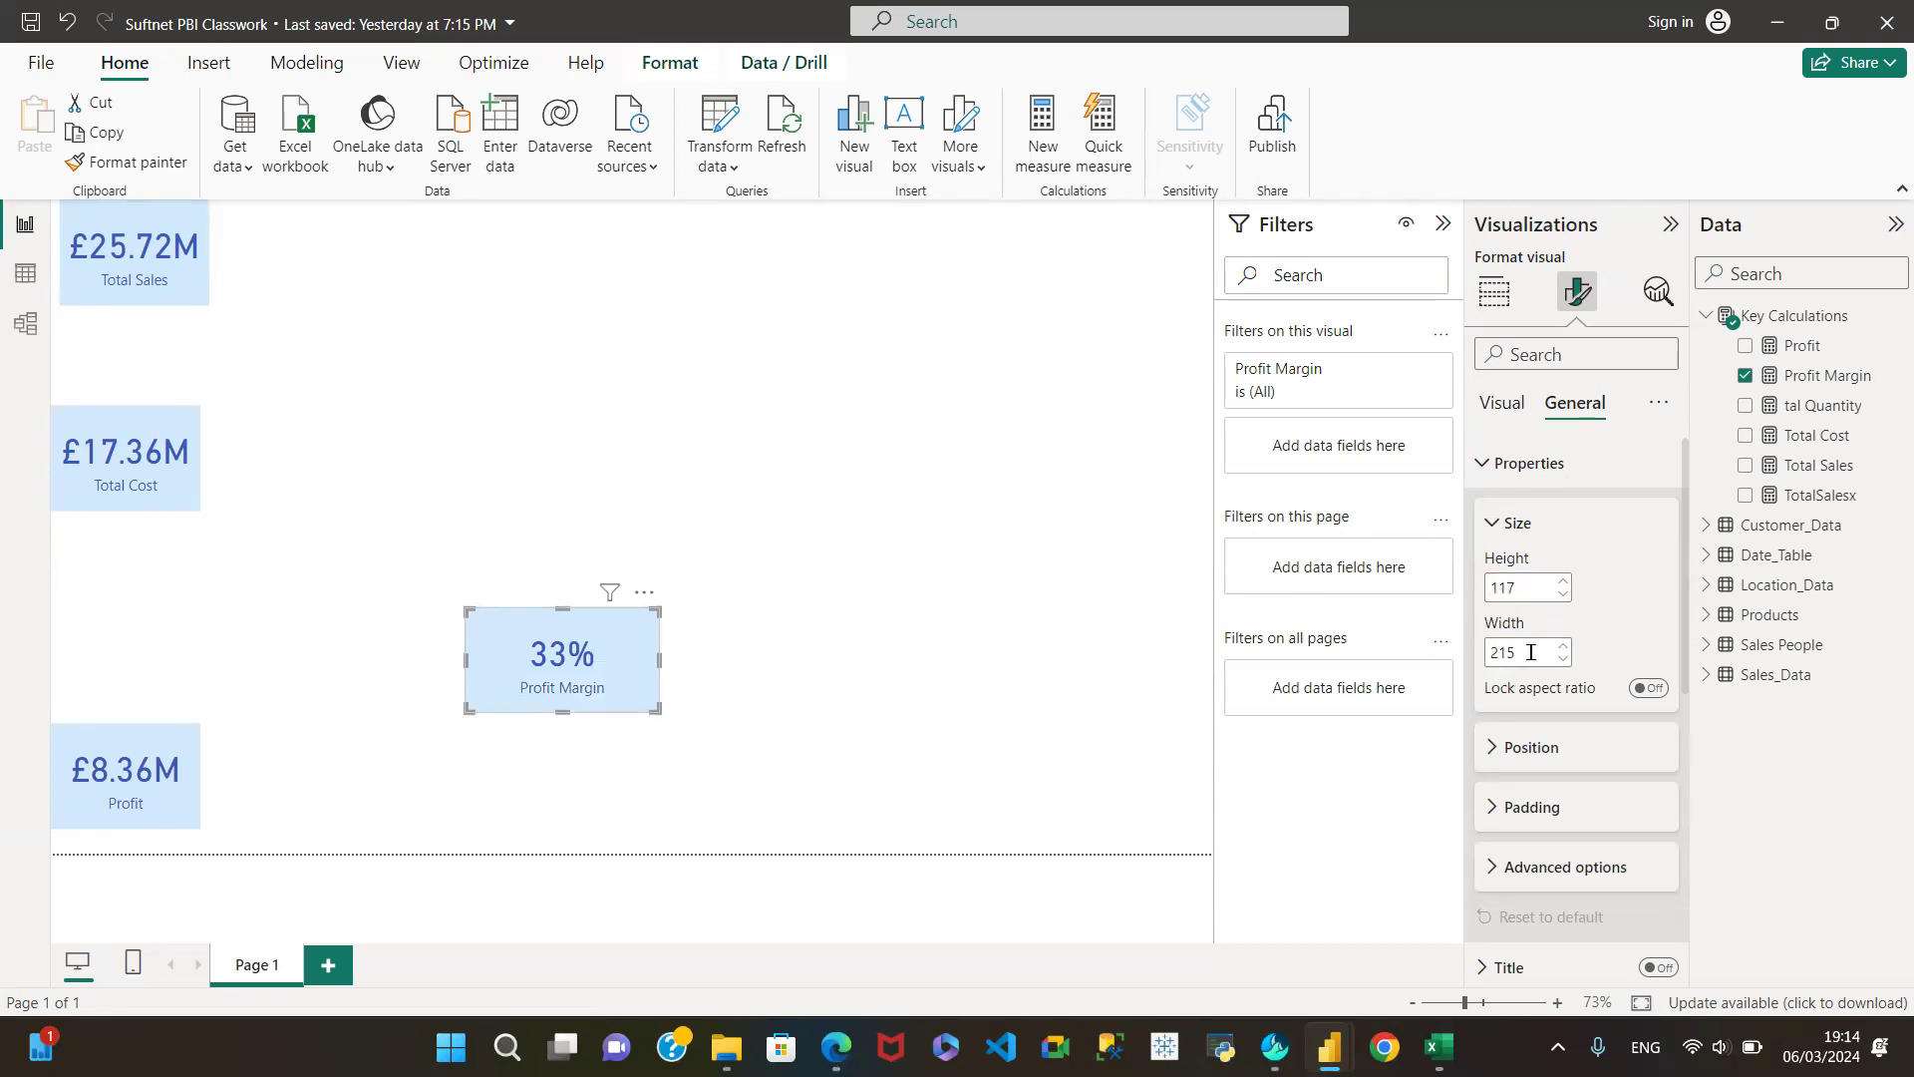
double_click(1530, 652)
type("165")
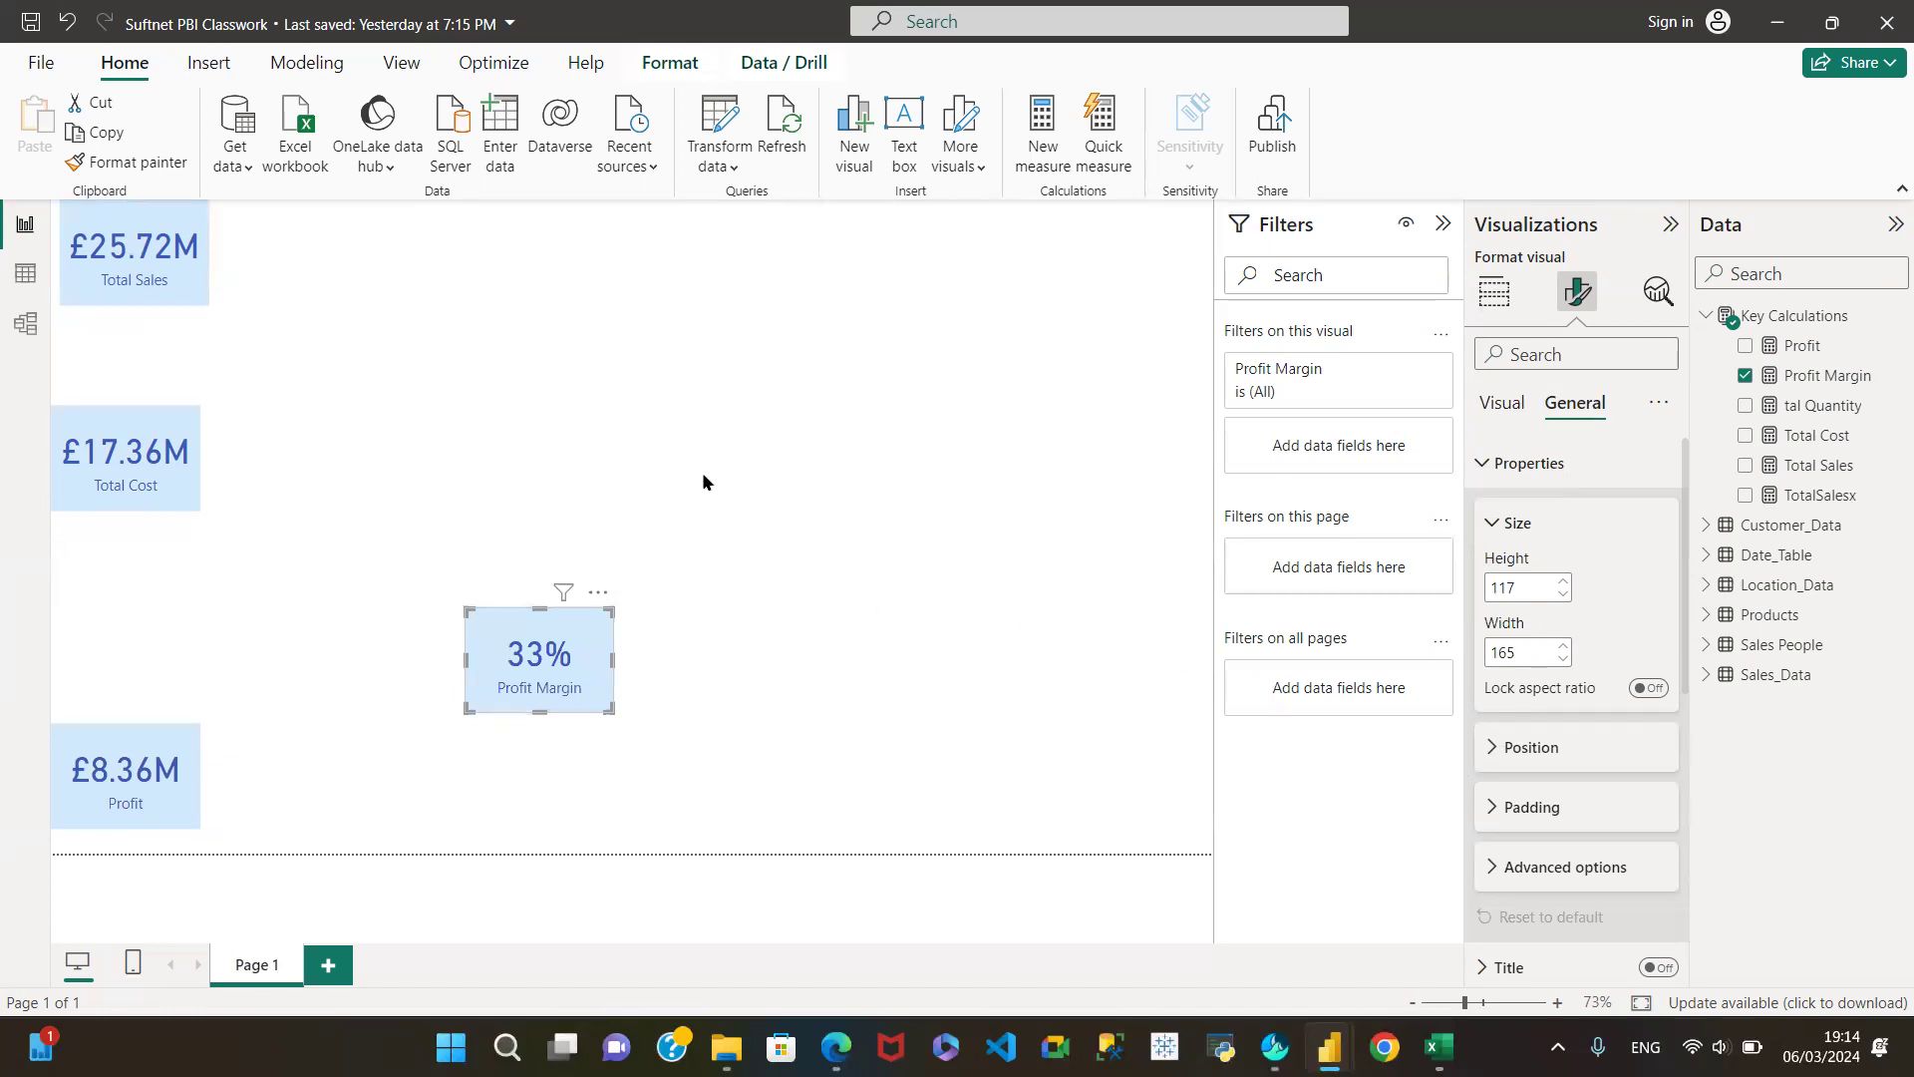
left_click(276, 407)
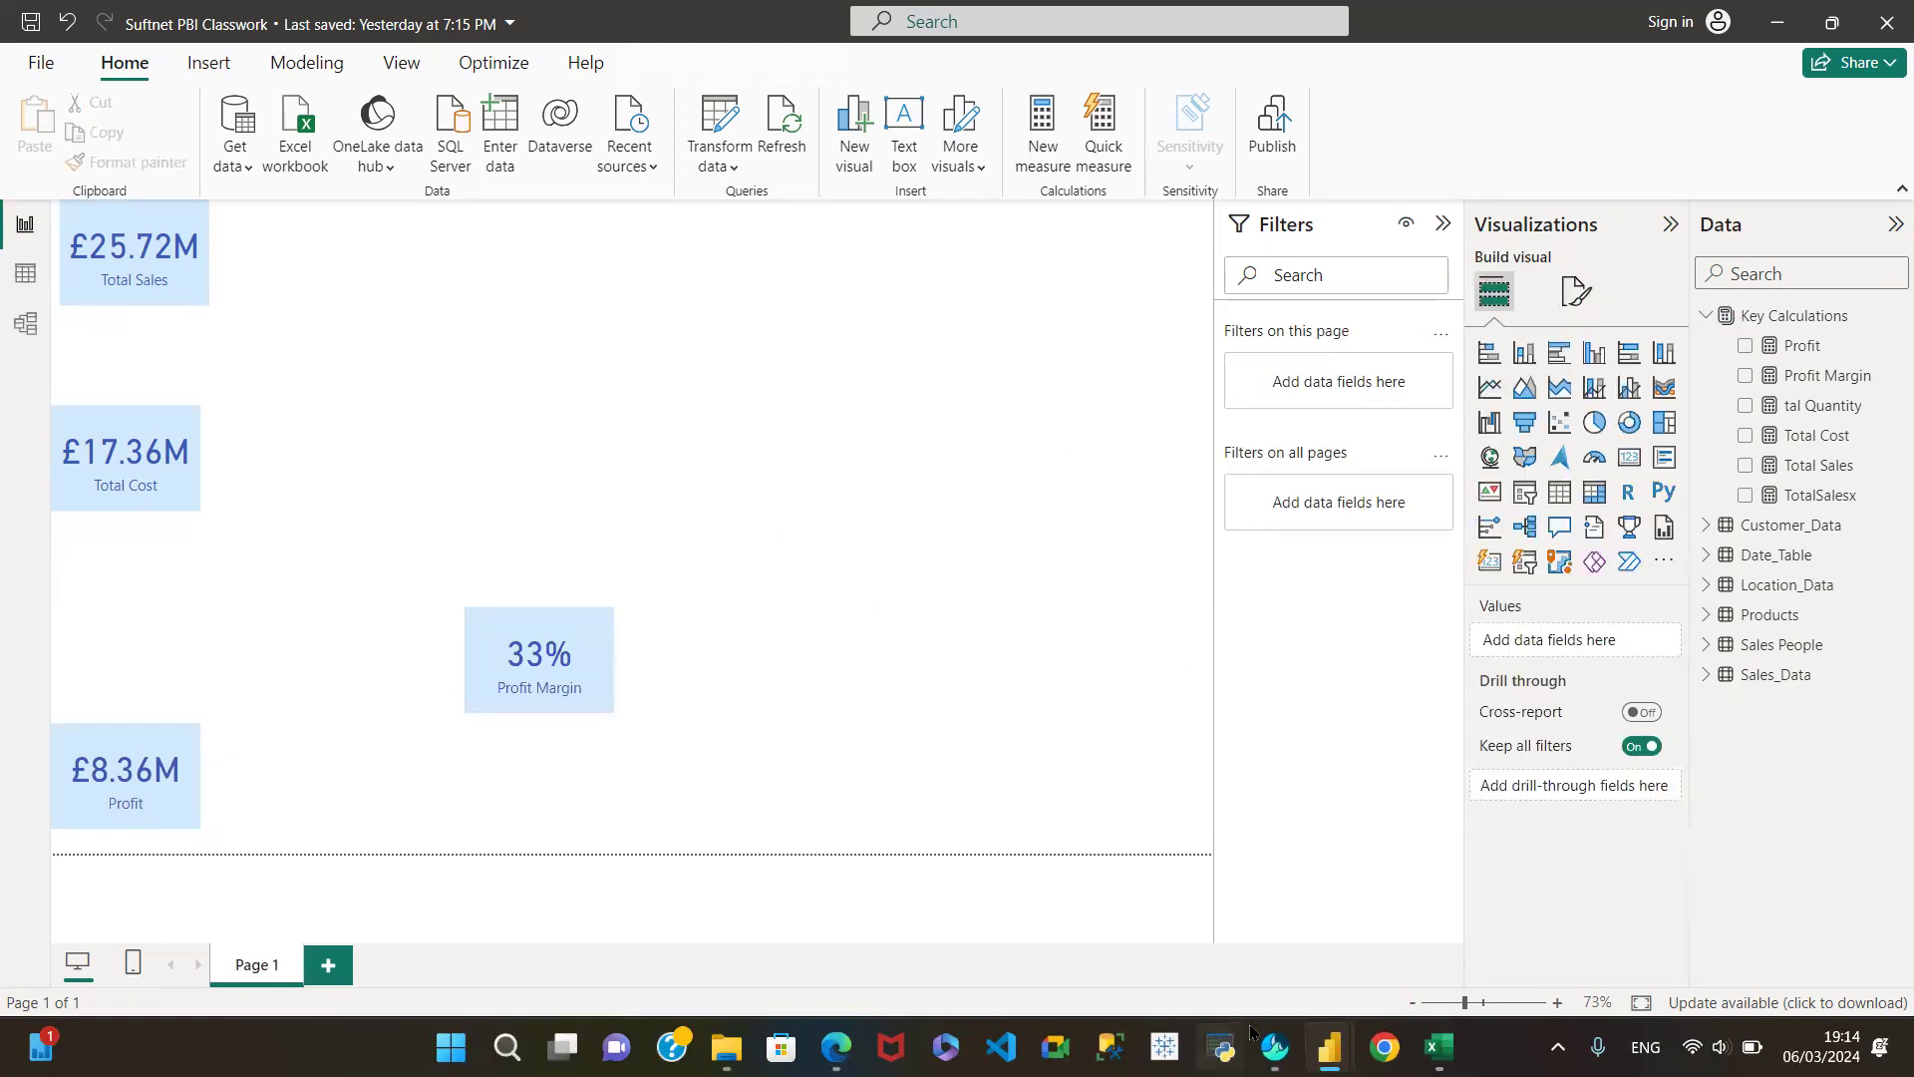
Step: Switch to the MY UBG powerbi work report and copy the hex code of its page wallpaper color
mouse_move(1329, 1047)
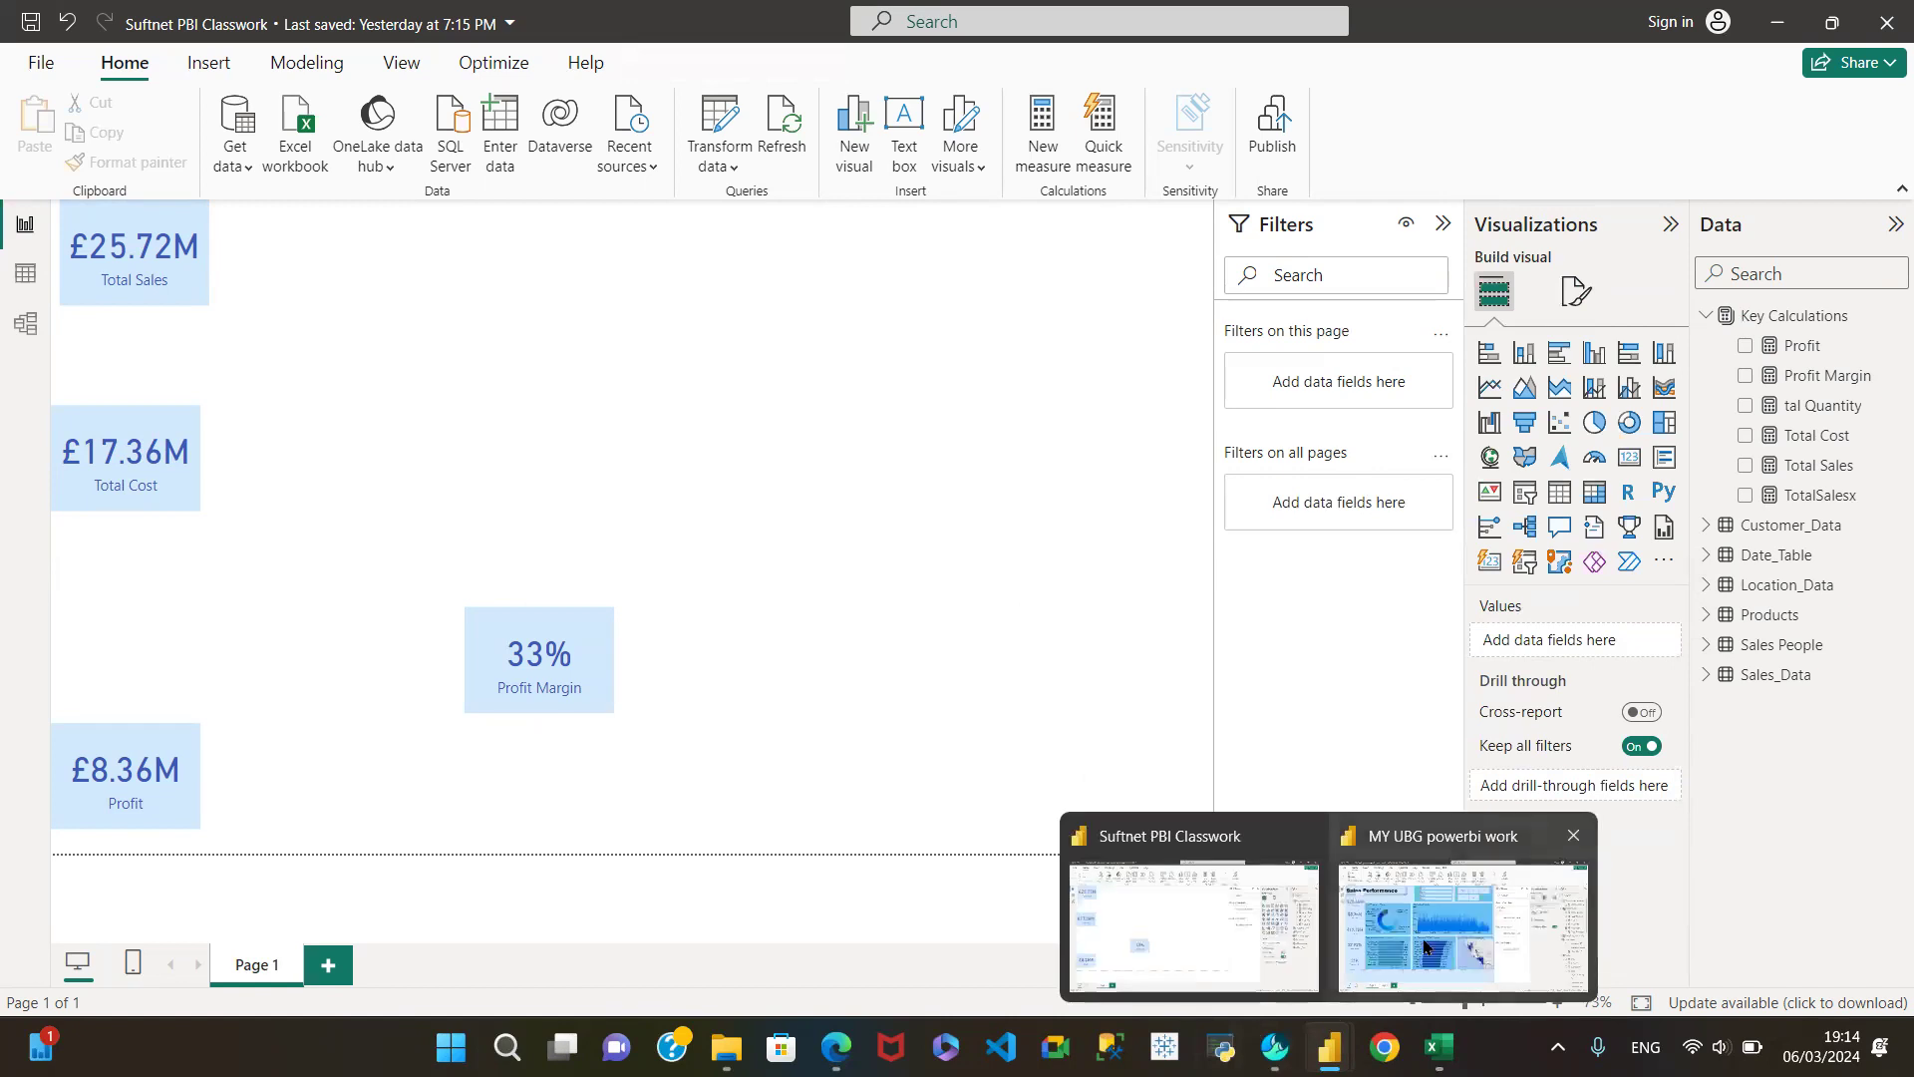
left_click(1425, 947)
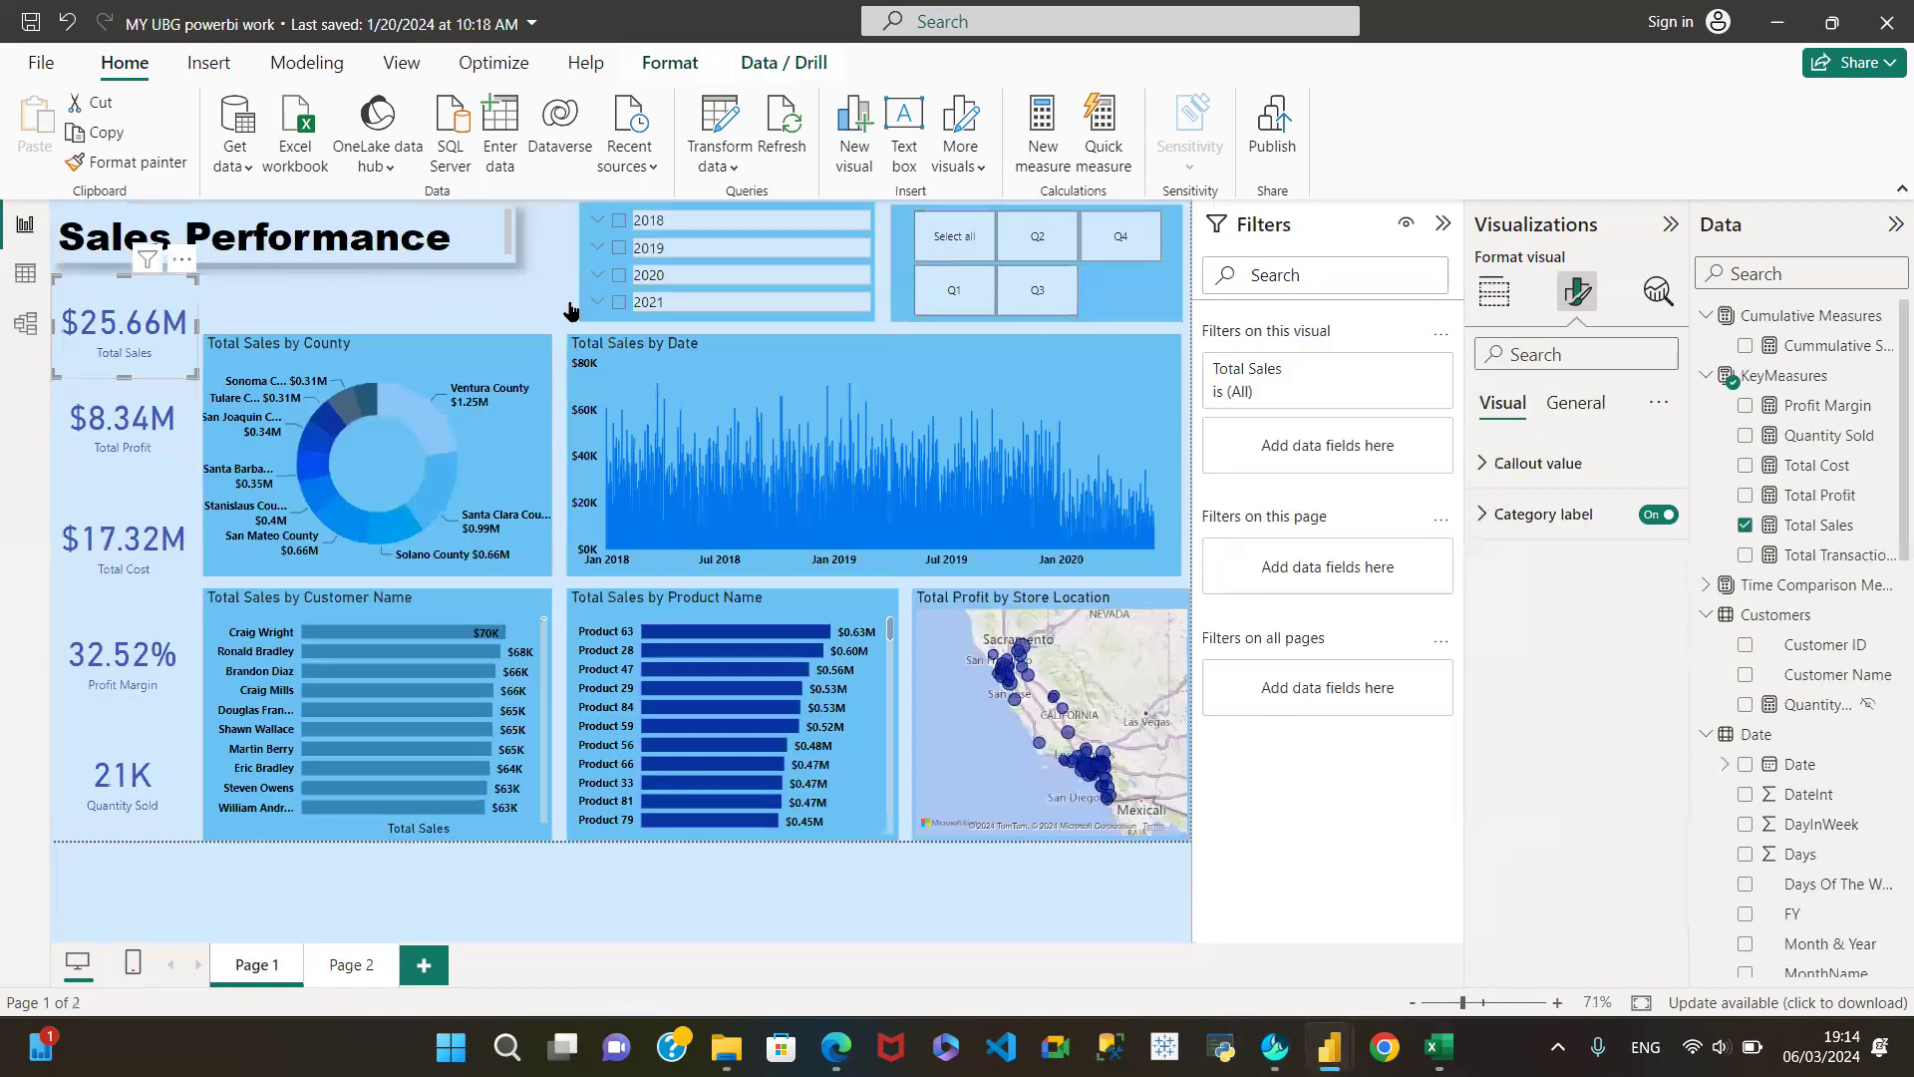
left_click(431, 302)
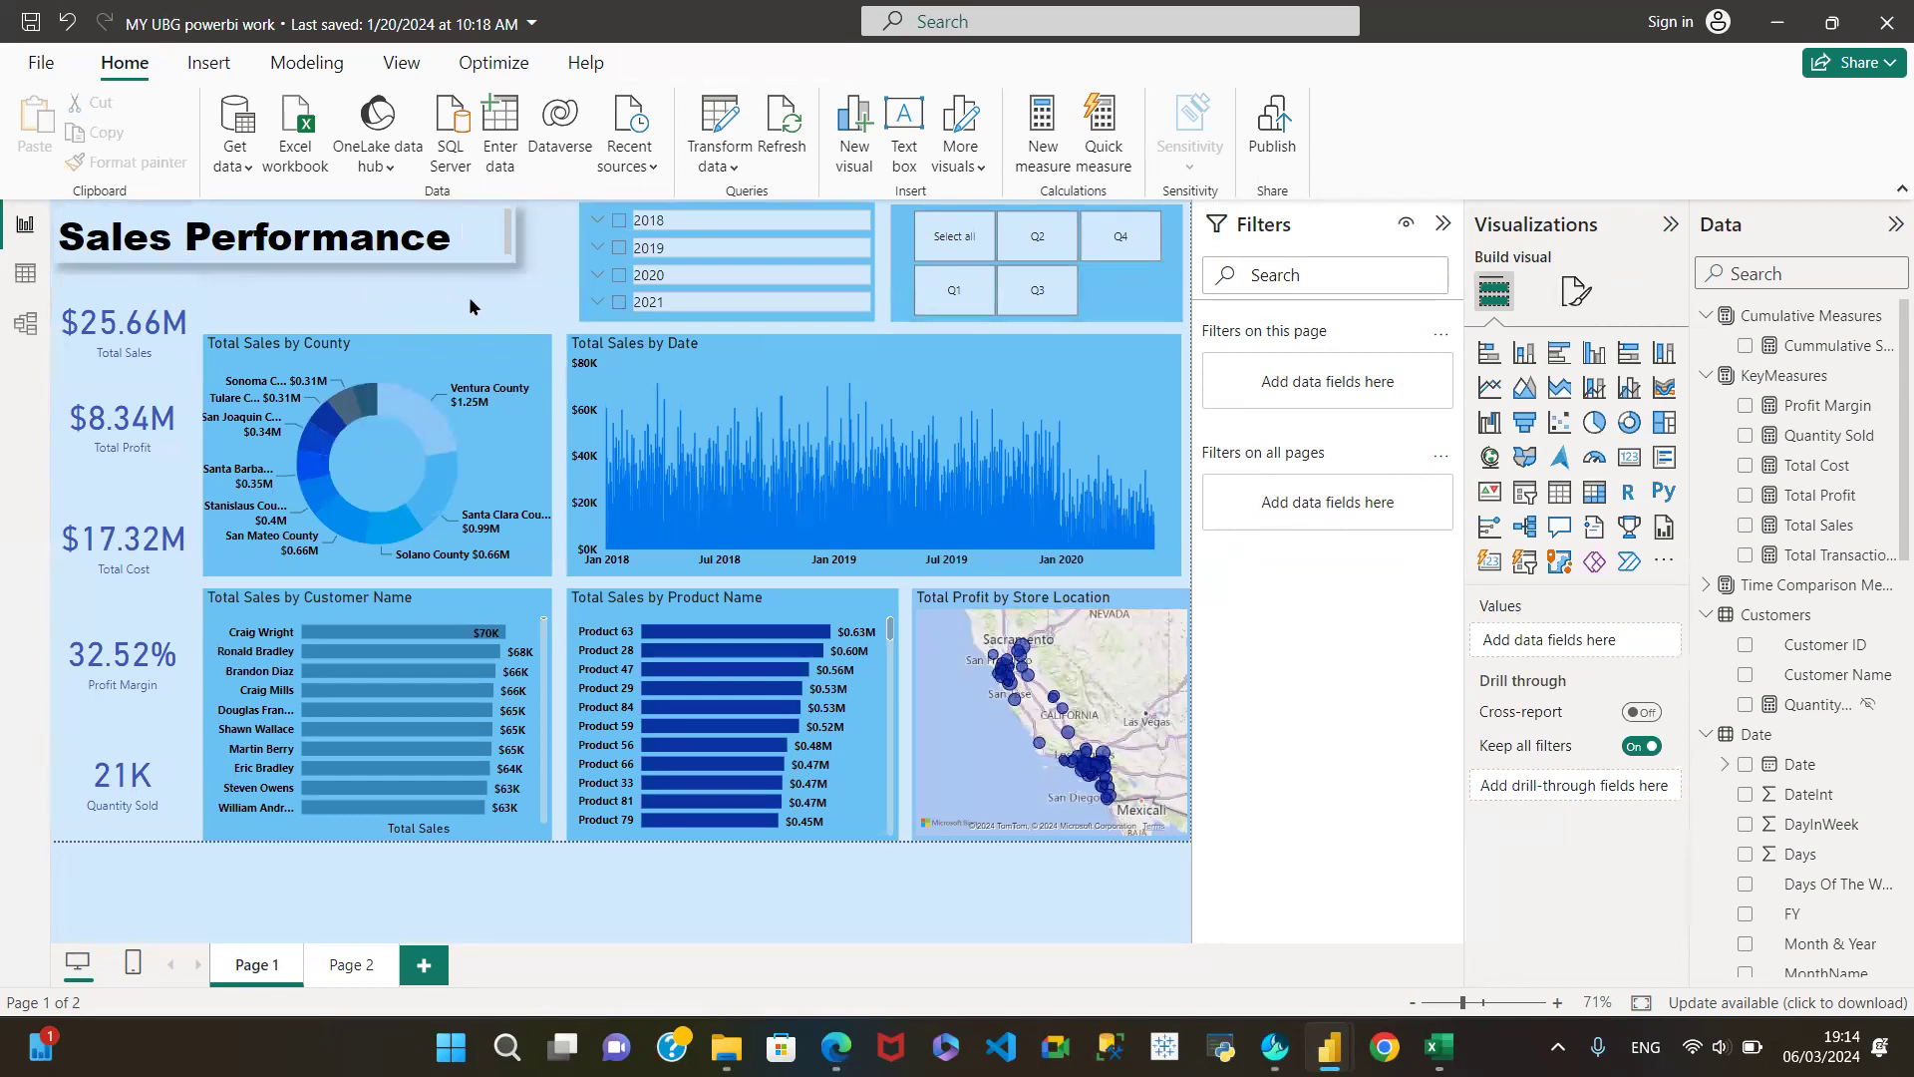
mouse_move(1337, 1043)
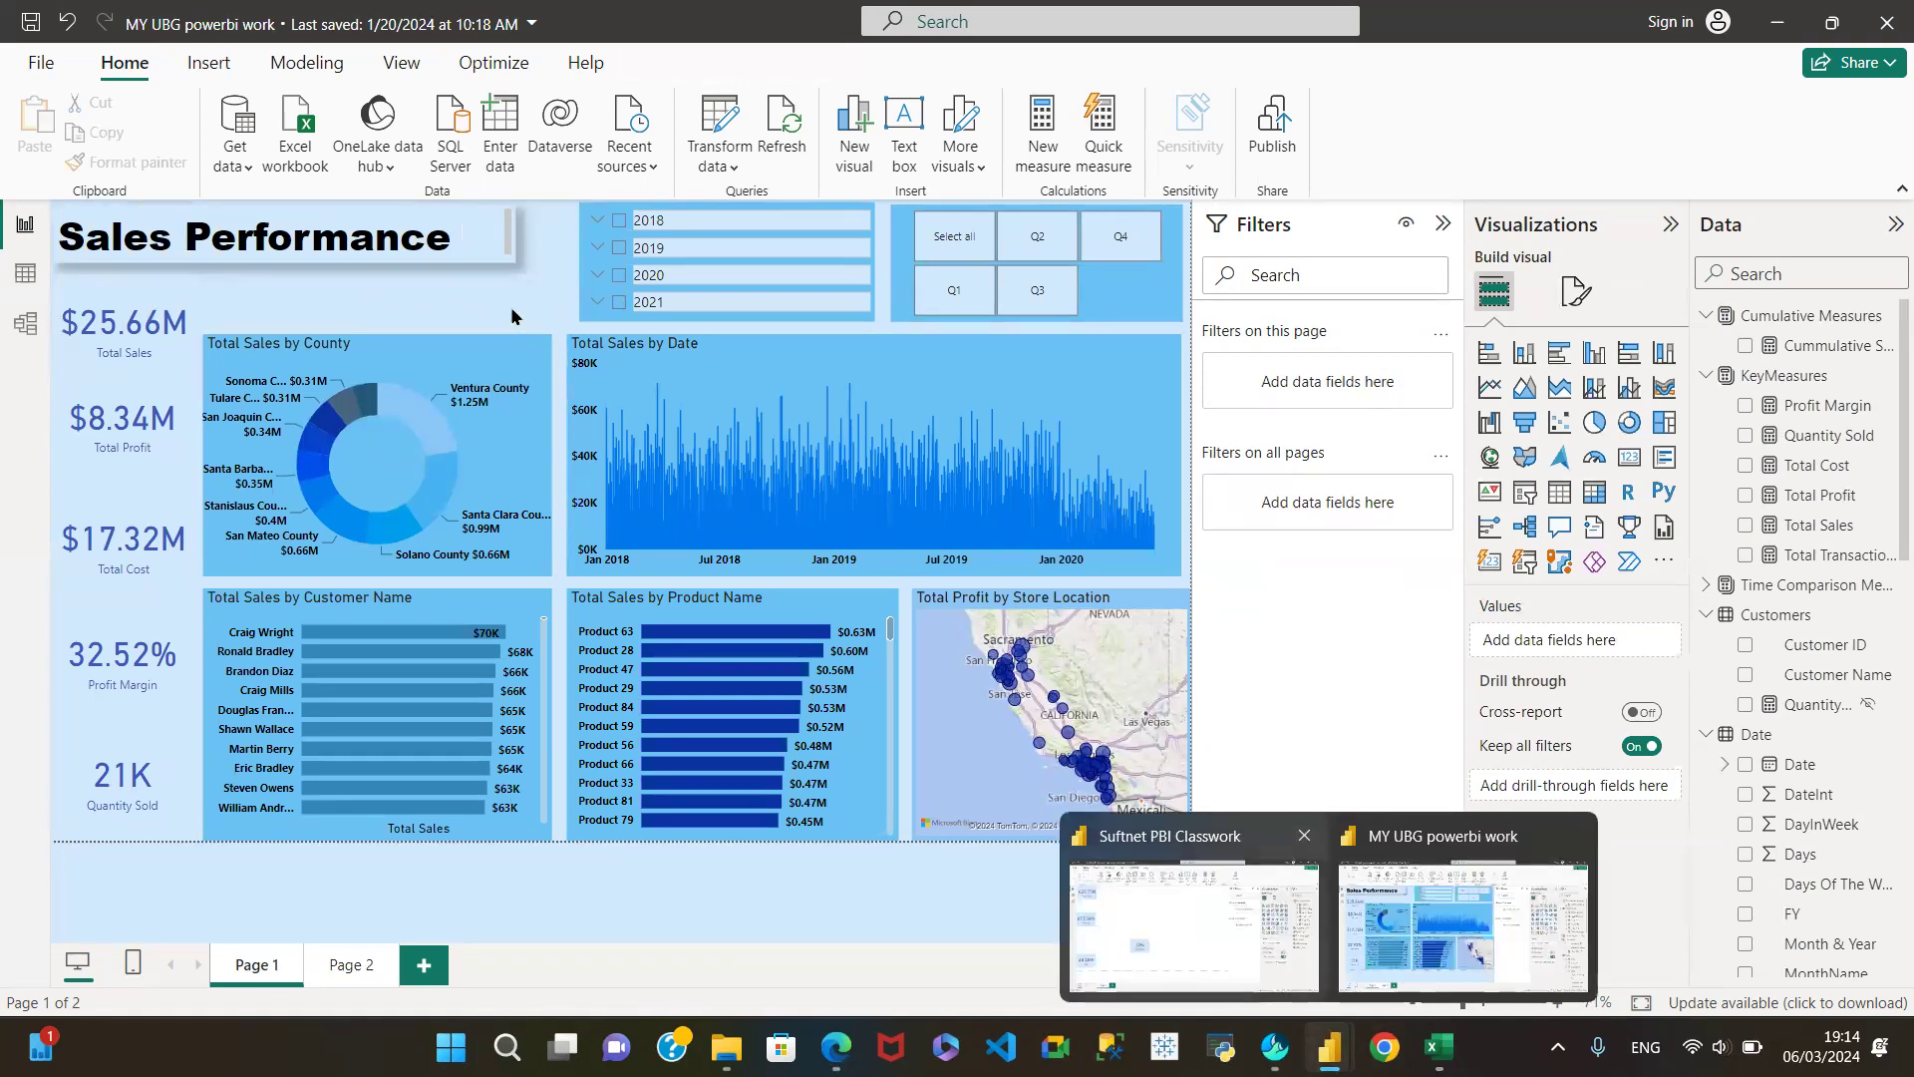
left_click(1575, 293)
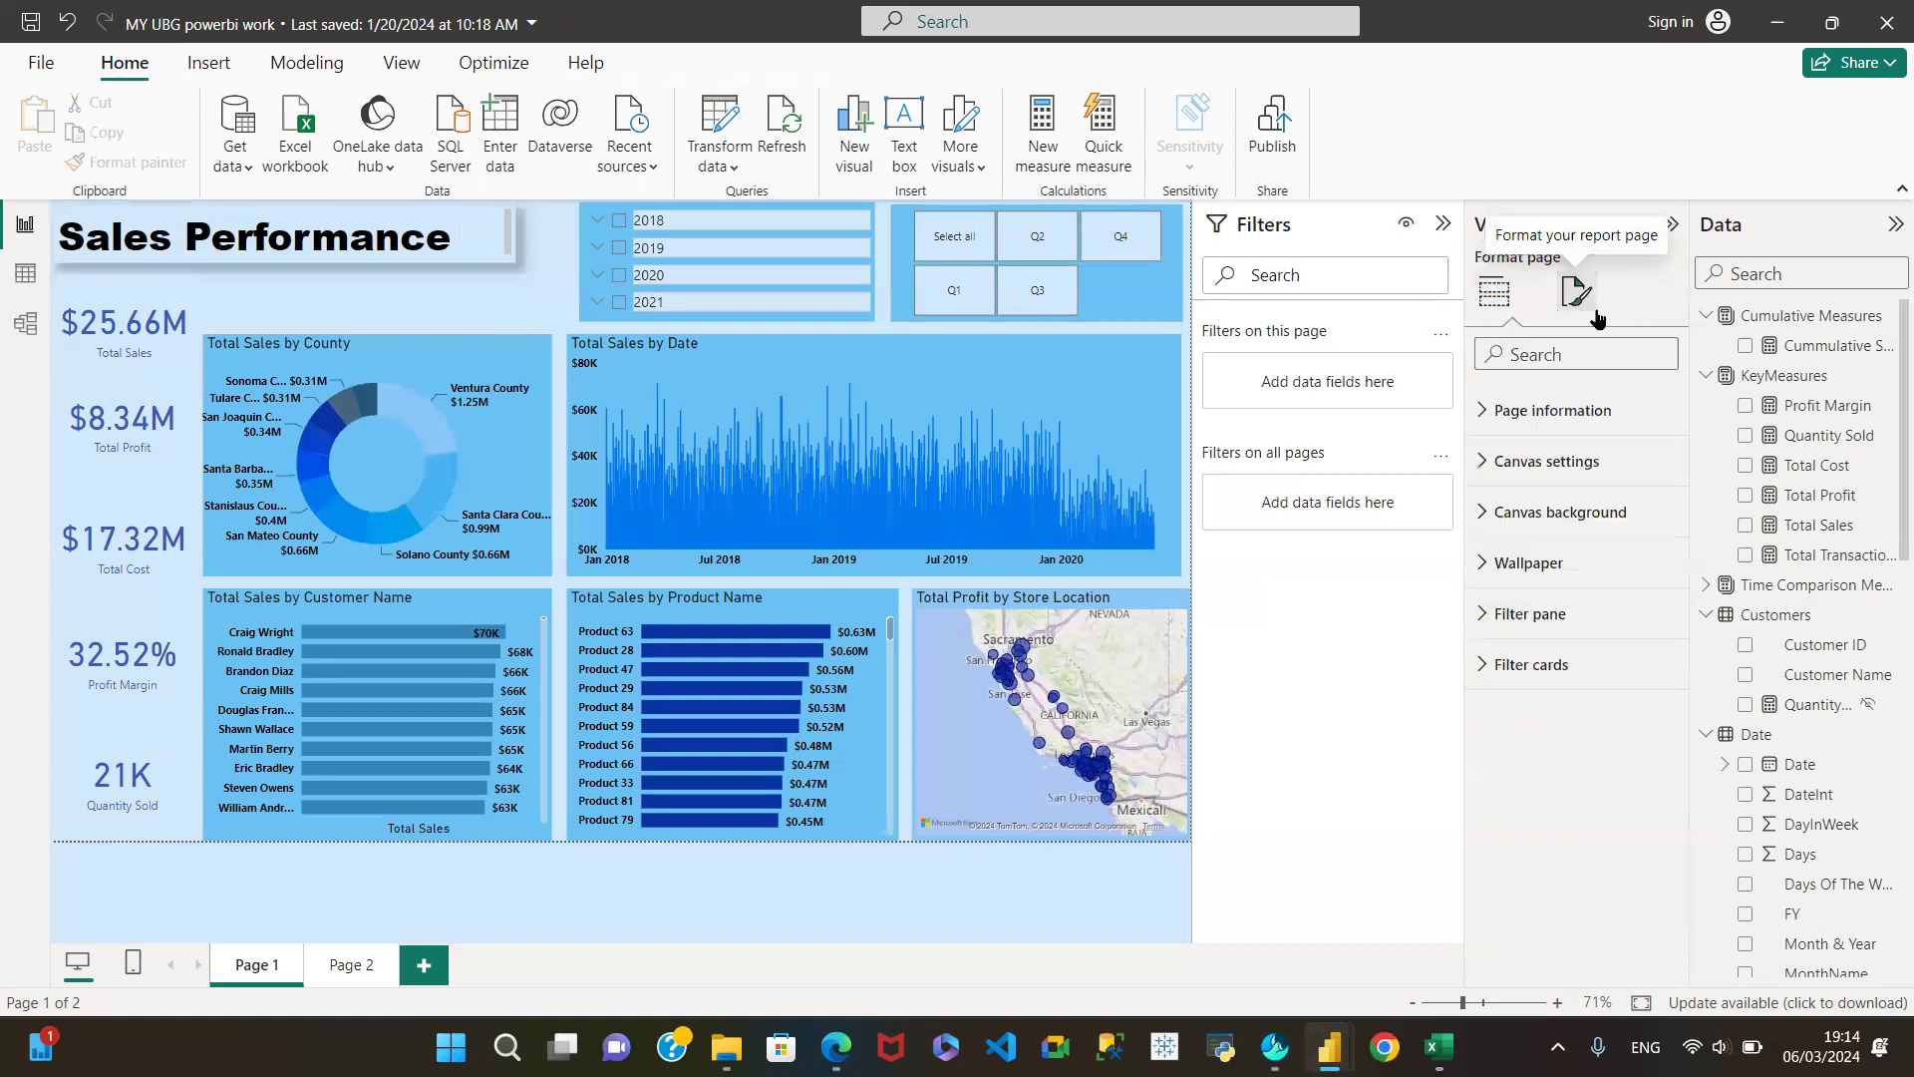
left_click(1500, 564)
left_click(1531, 648)
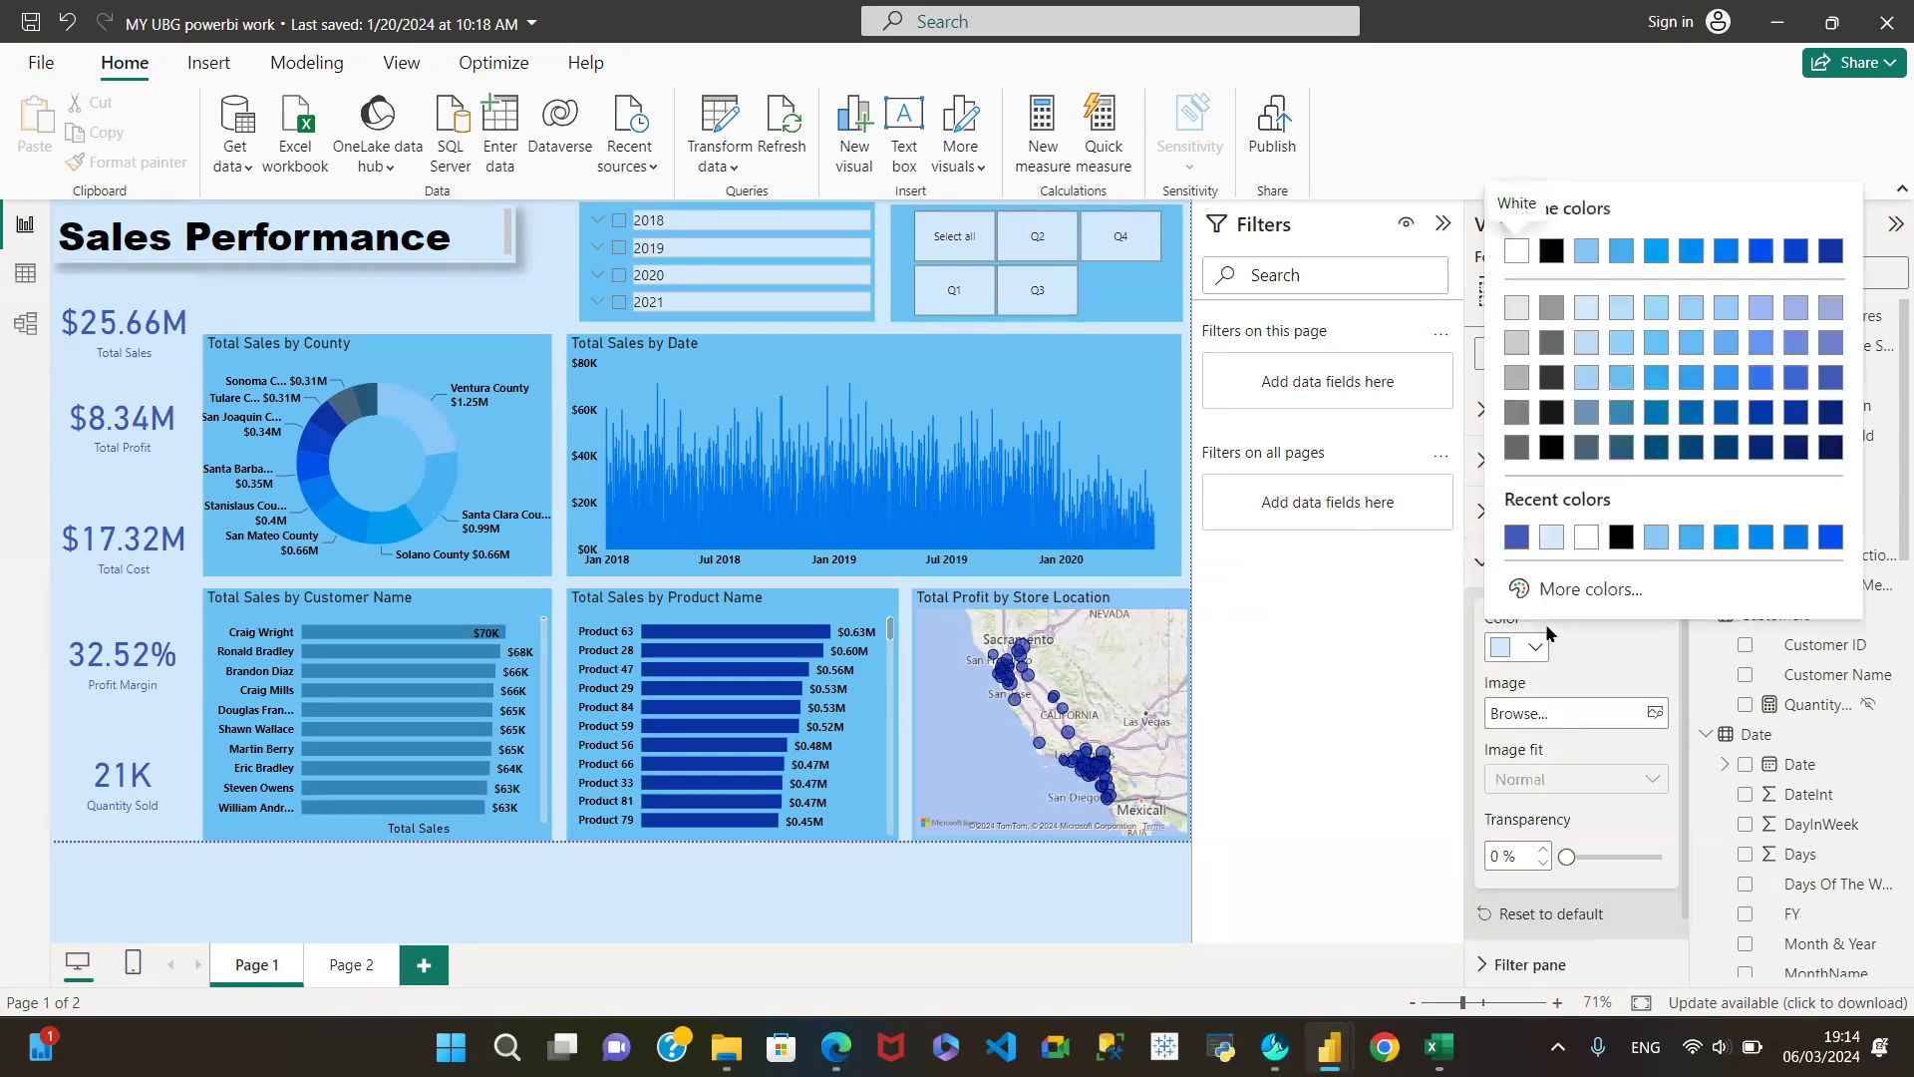
left_click(1580, 585)
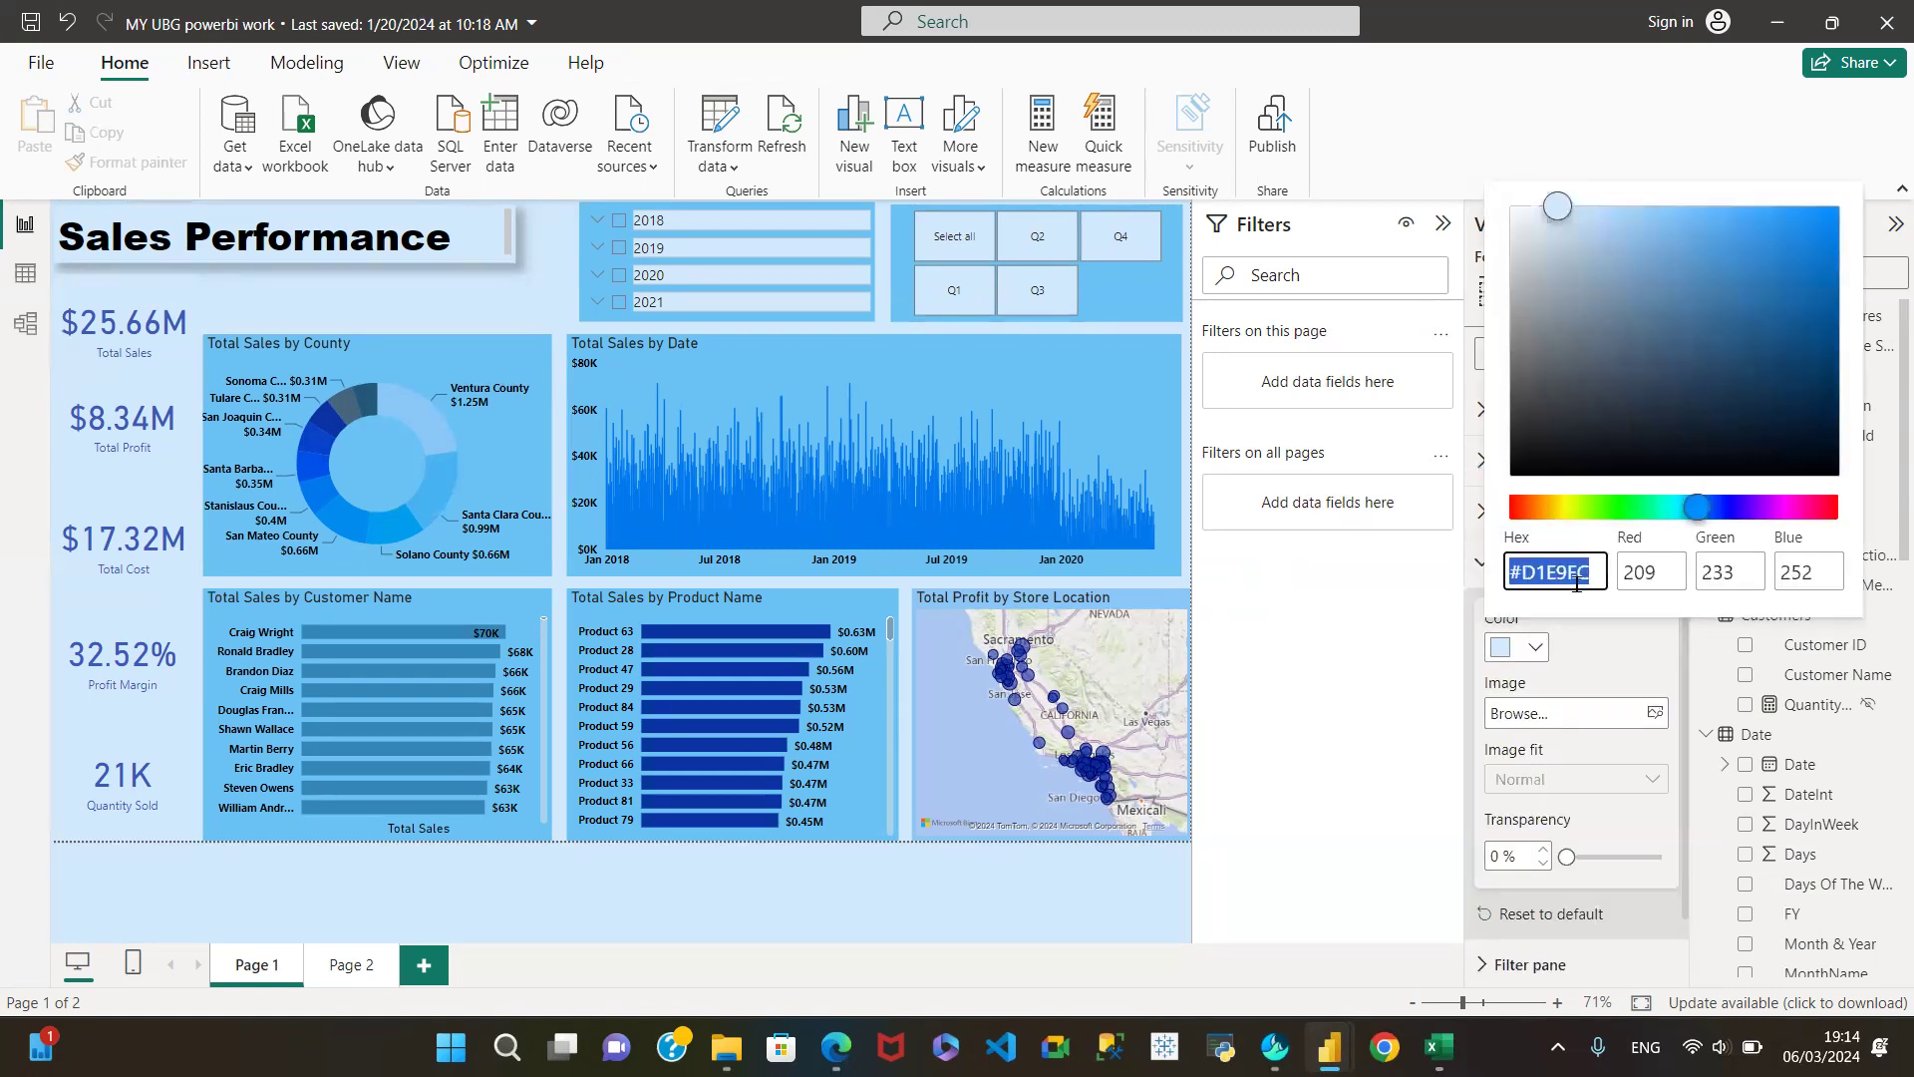
mouse_move(1329, 1047)
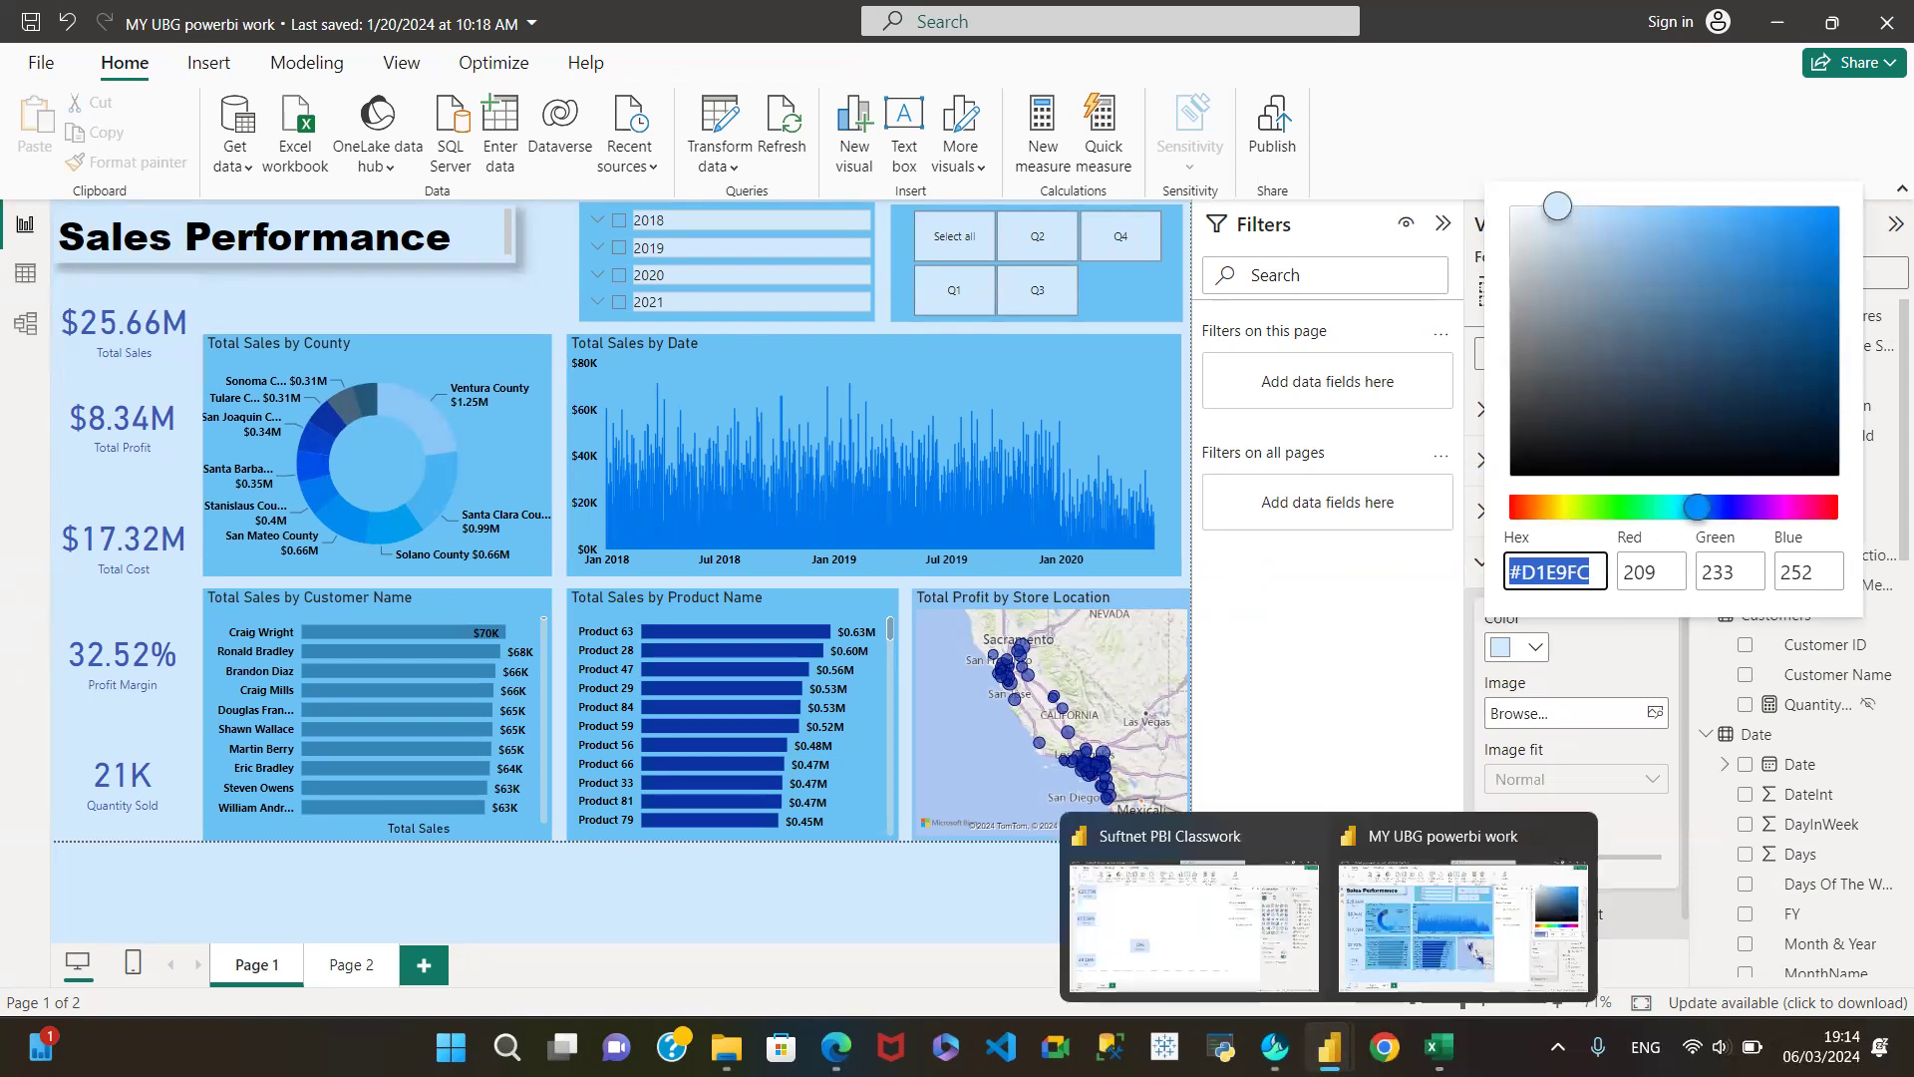
Step: Switch to the Suftnet PBI Classwork report and set its page wallpaper color to #D1E9FC
left_click(1130, 866)
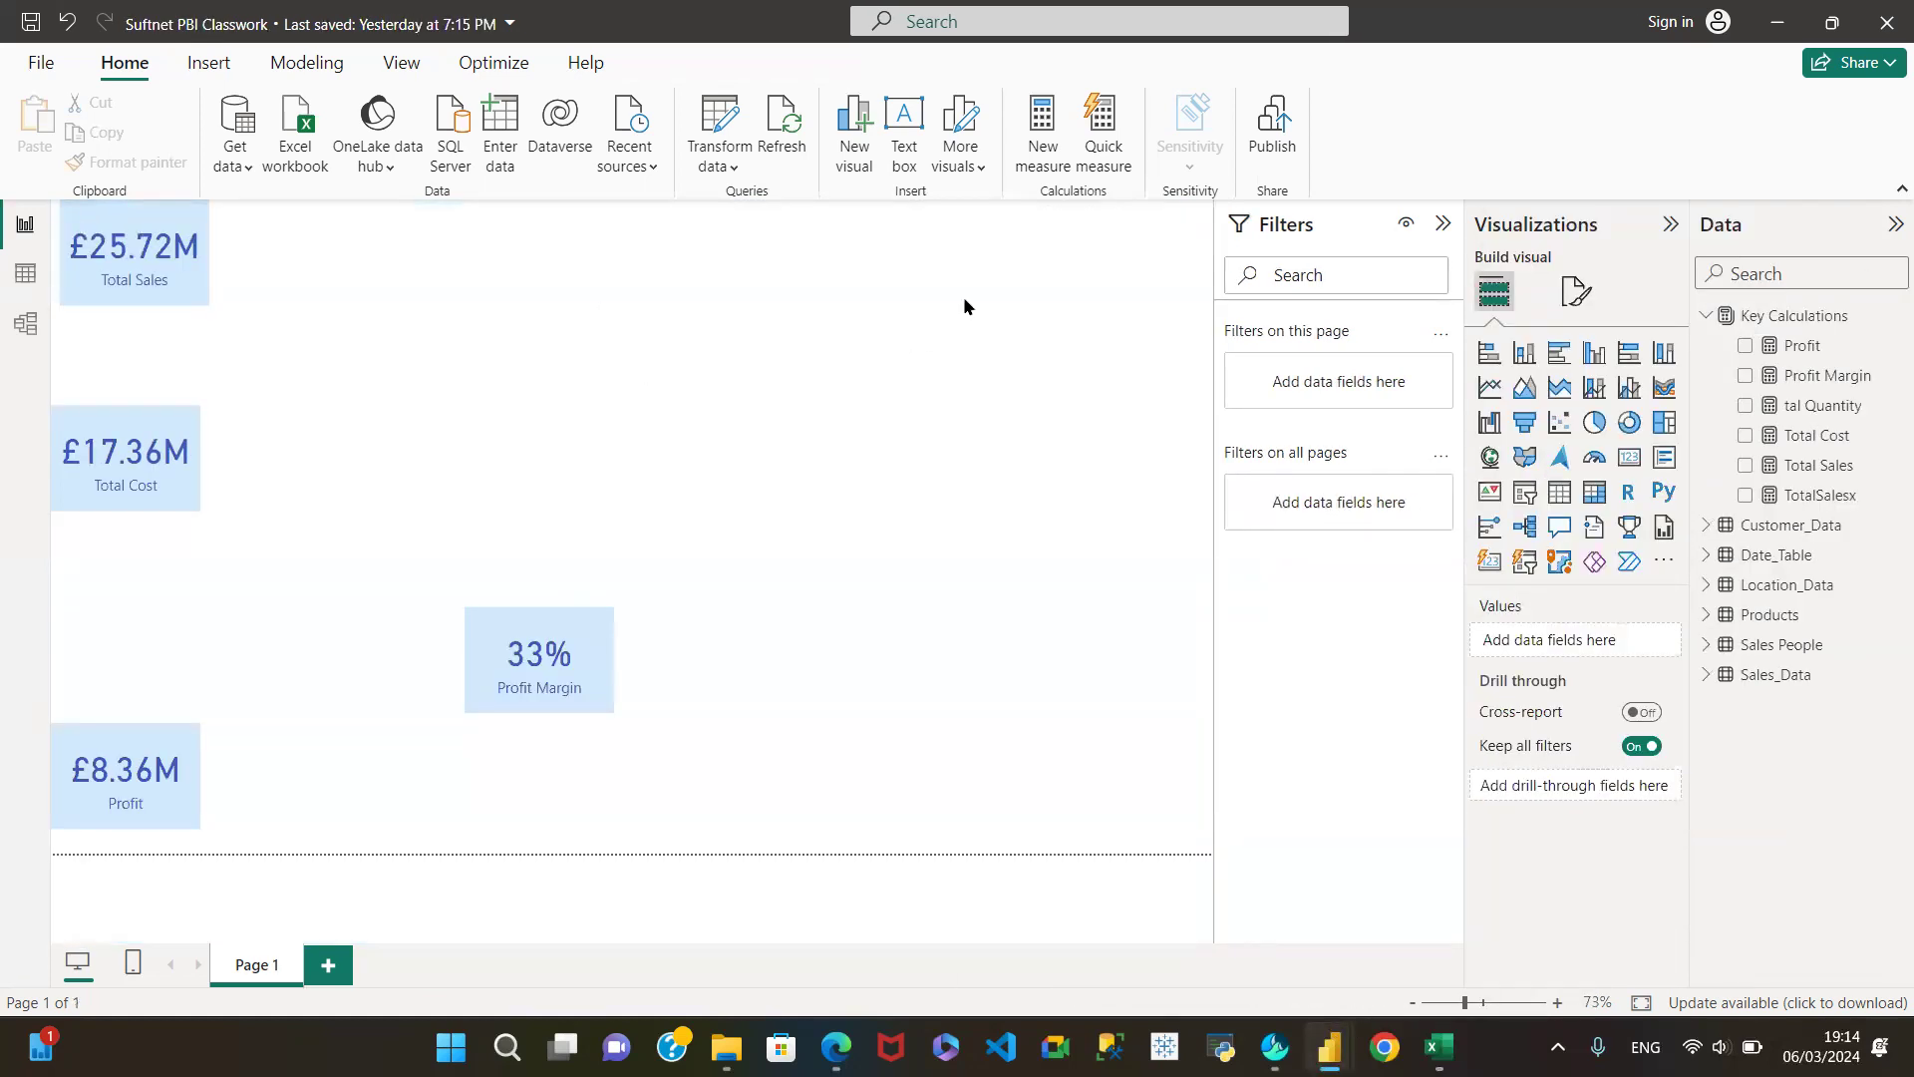
left_click(1576, 291)
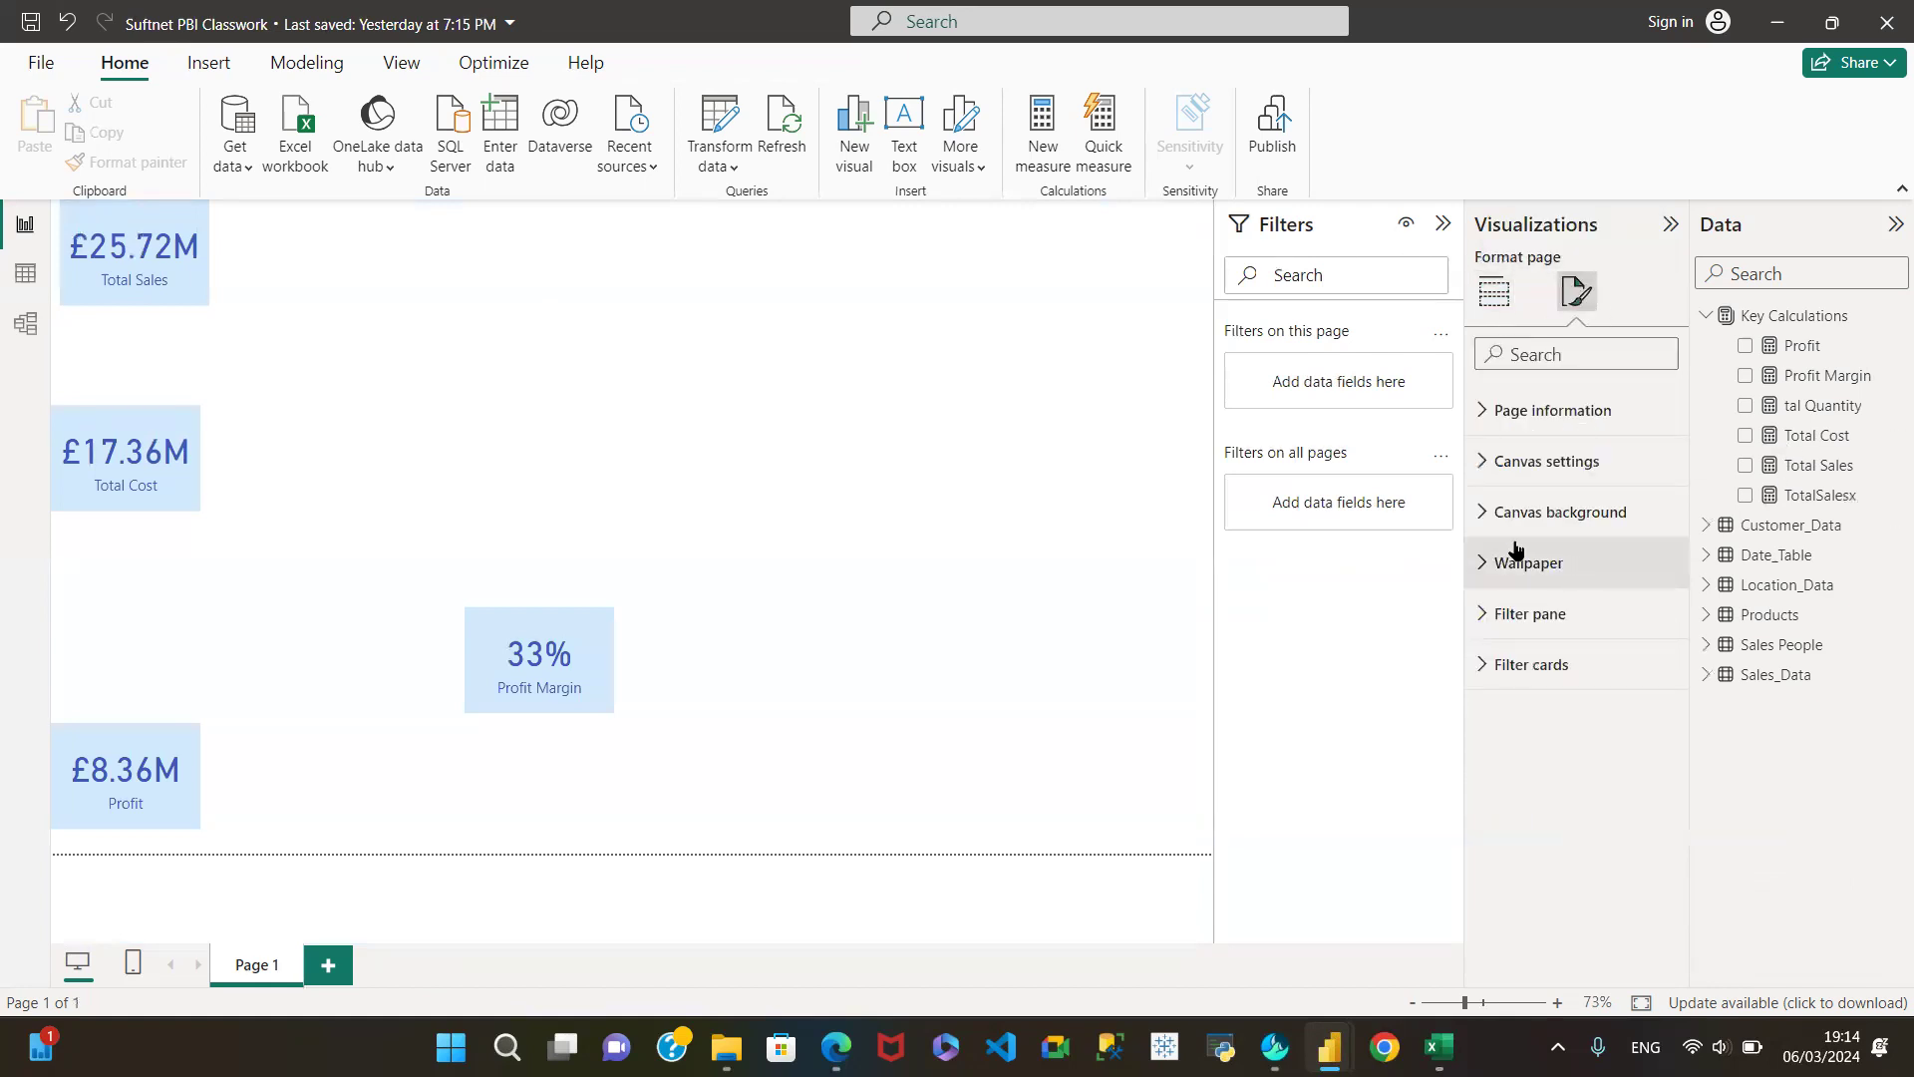
left_click(1480, 564)
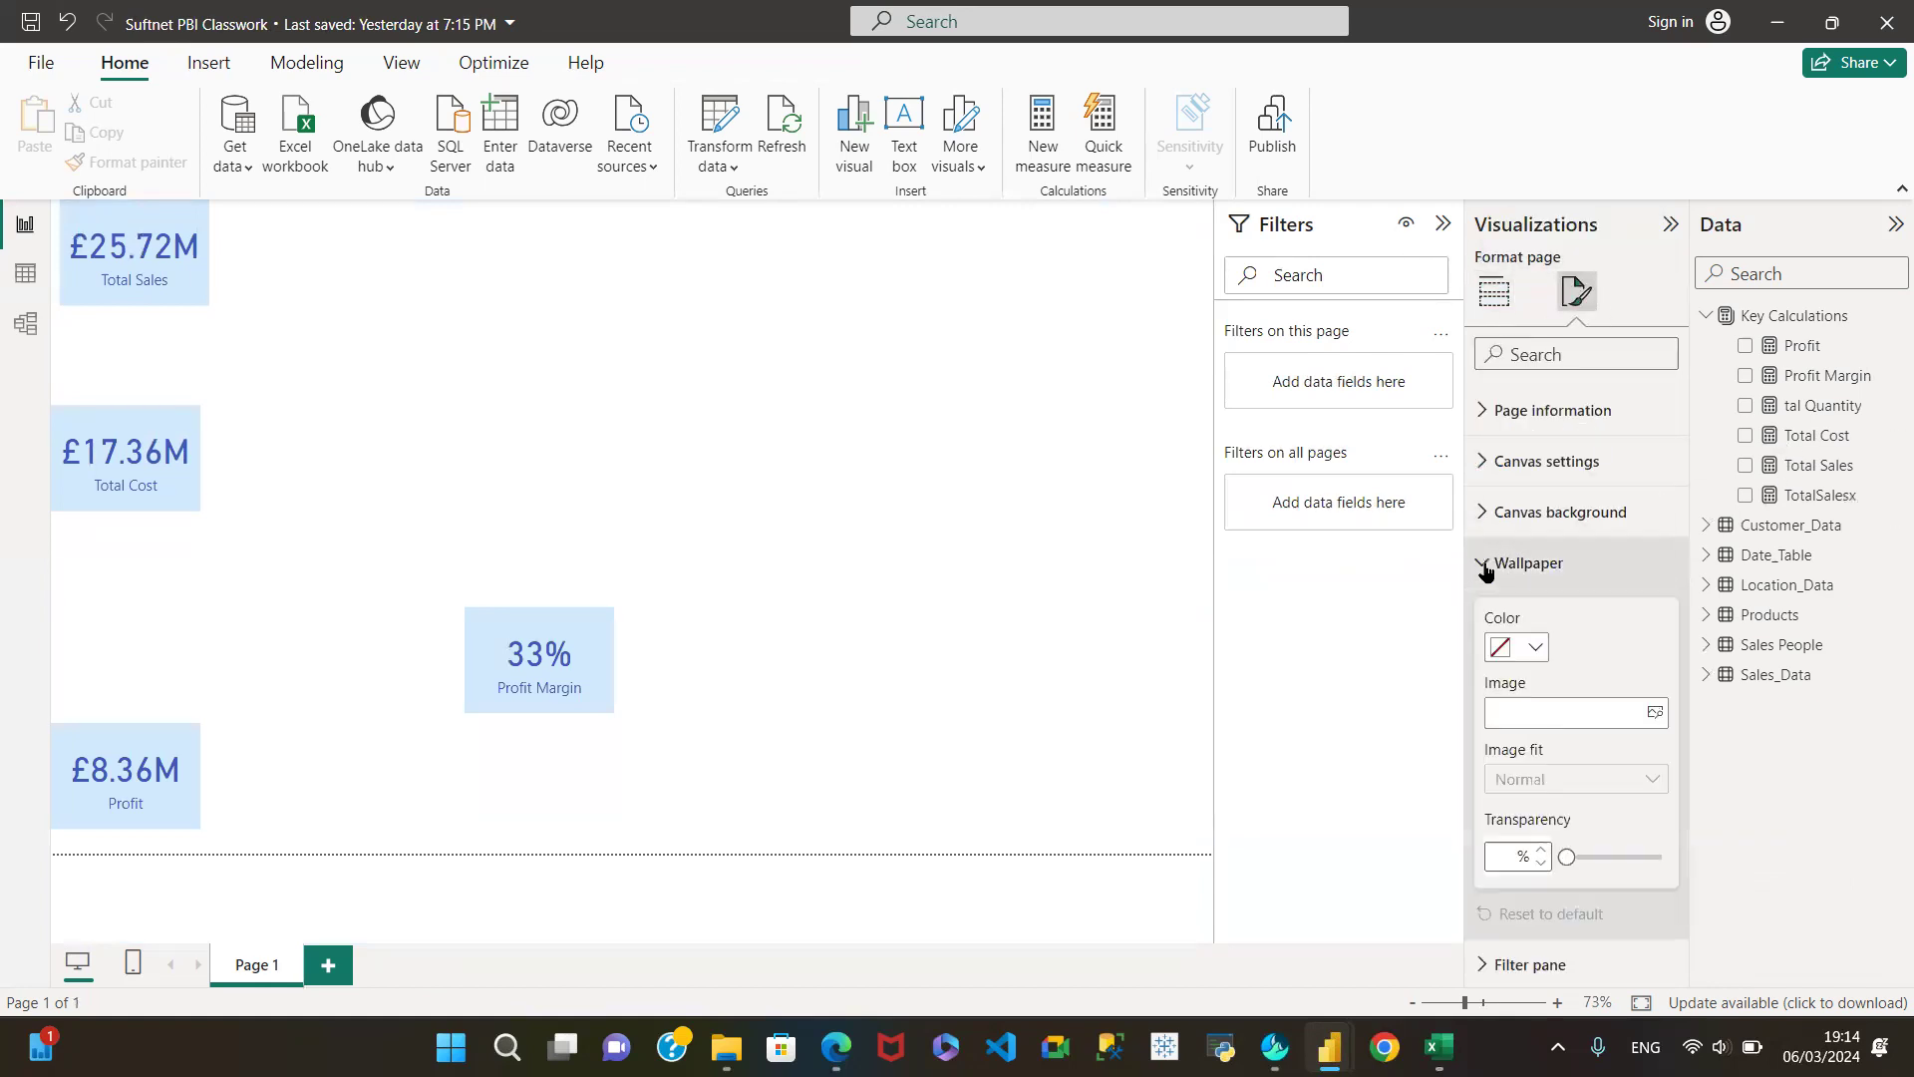
left_click(1535, 647)
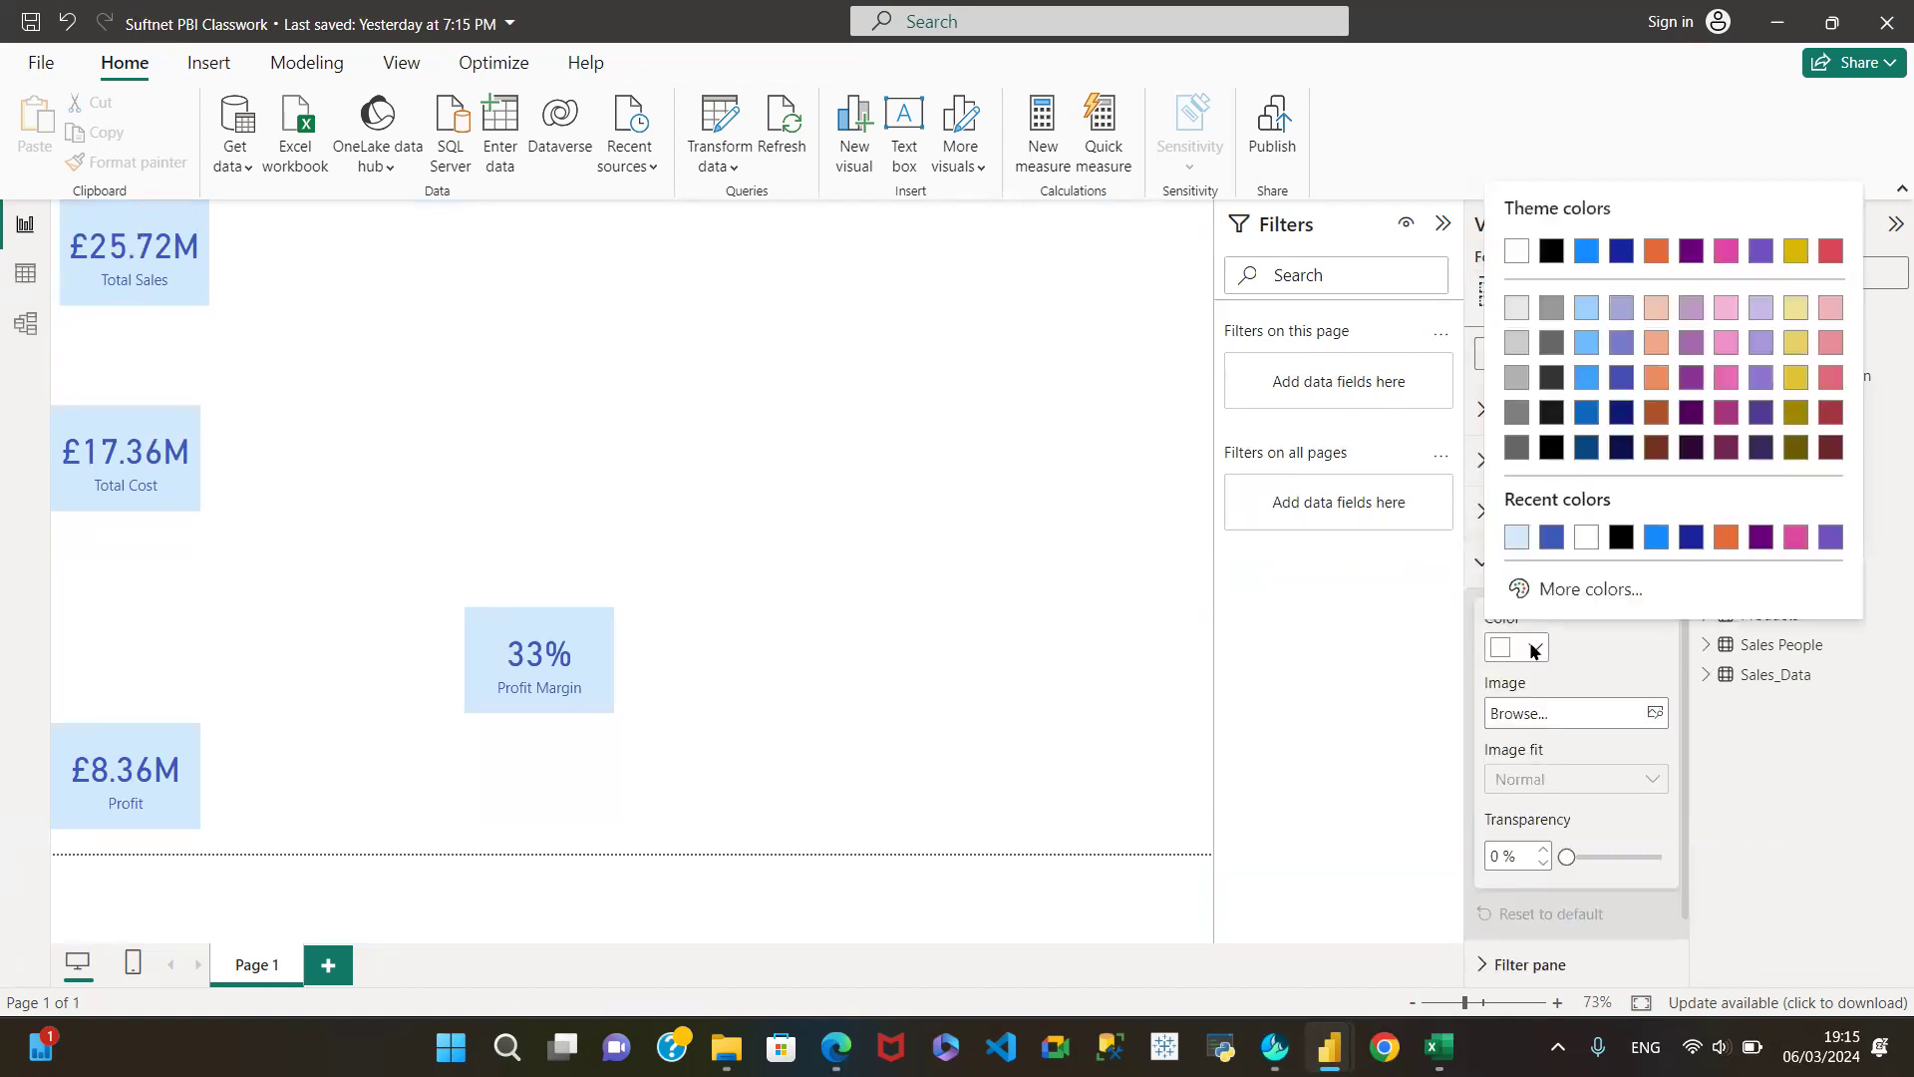
left_click(1568, 590)
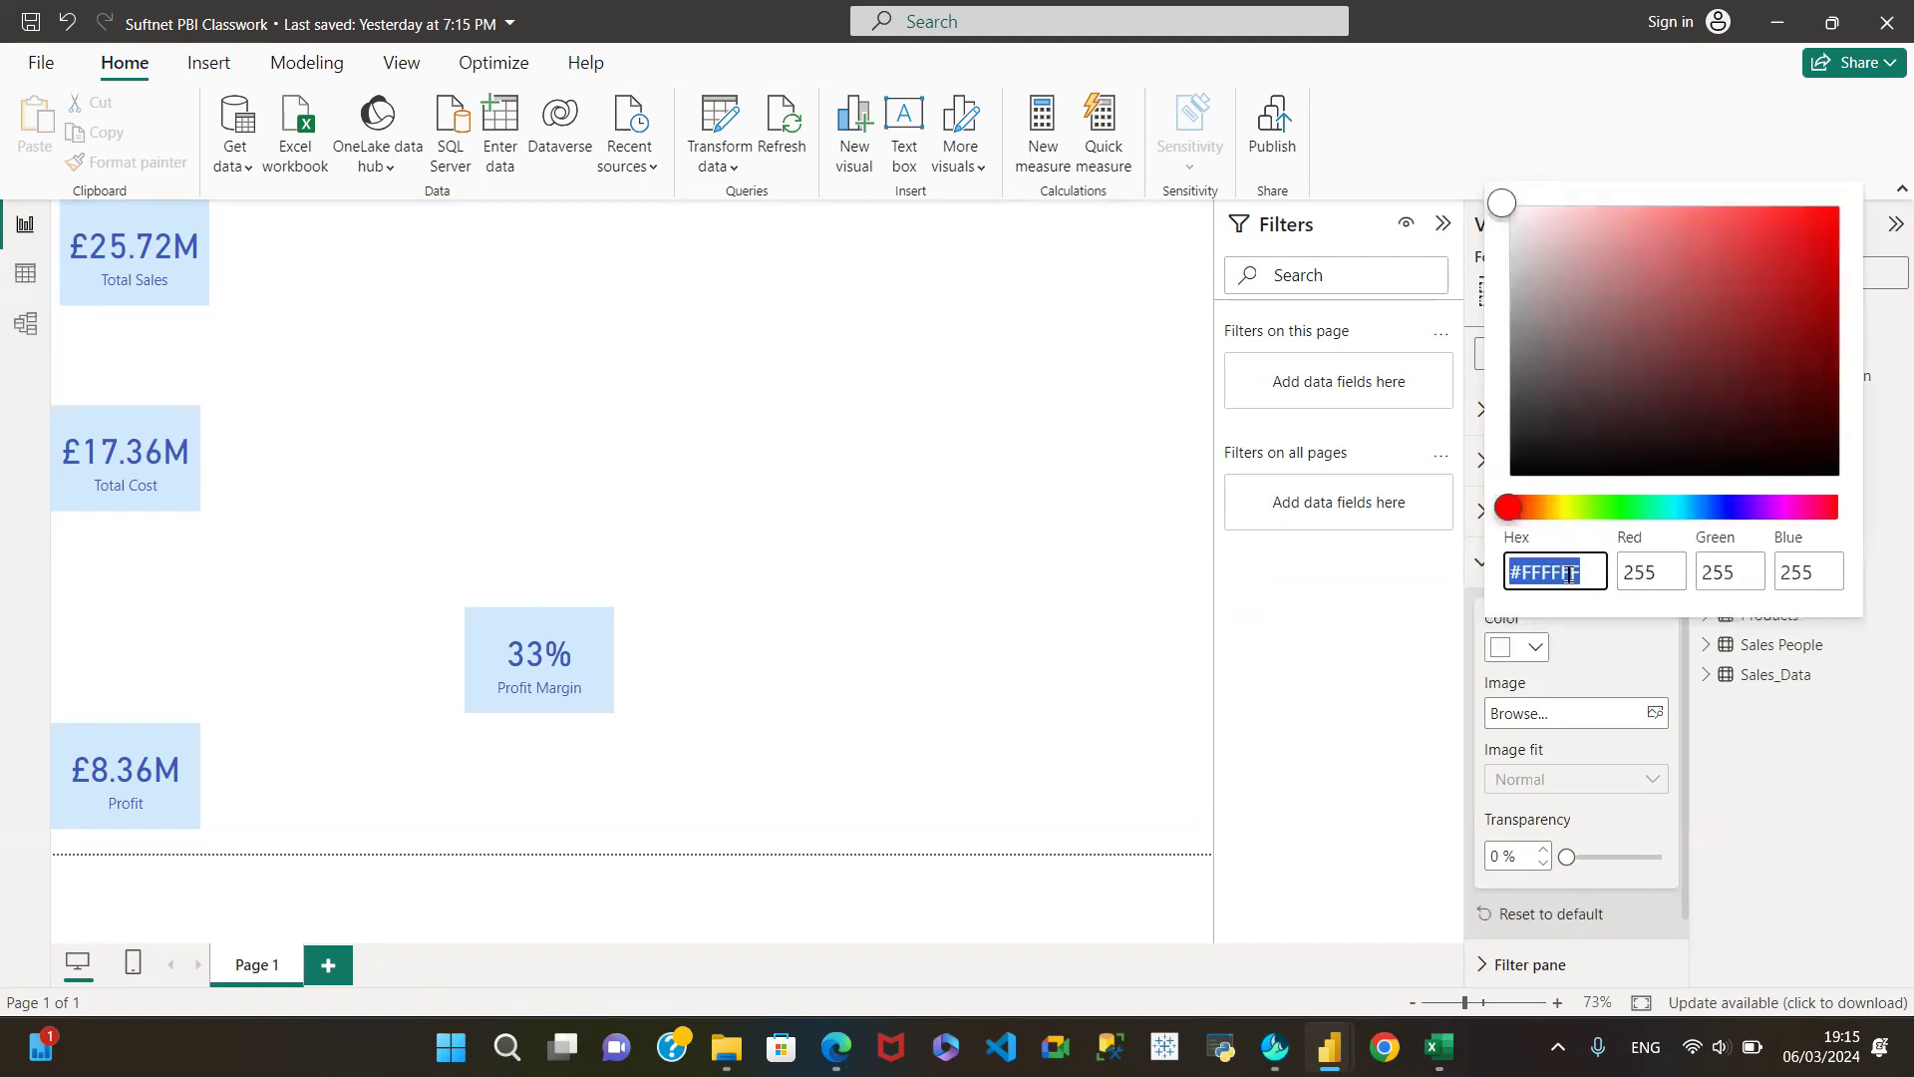
type("#D1E9FC")
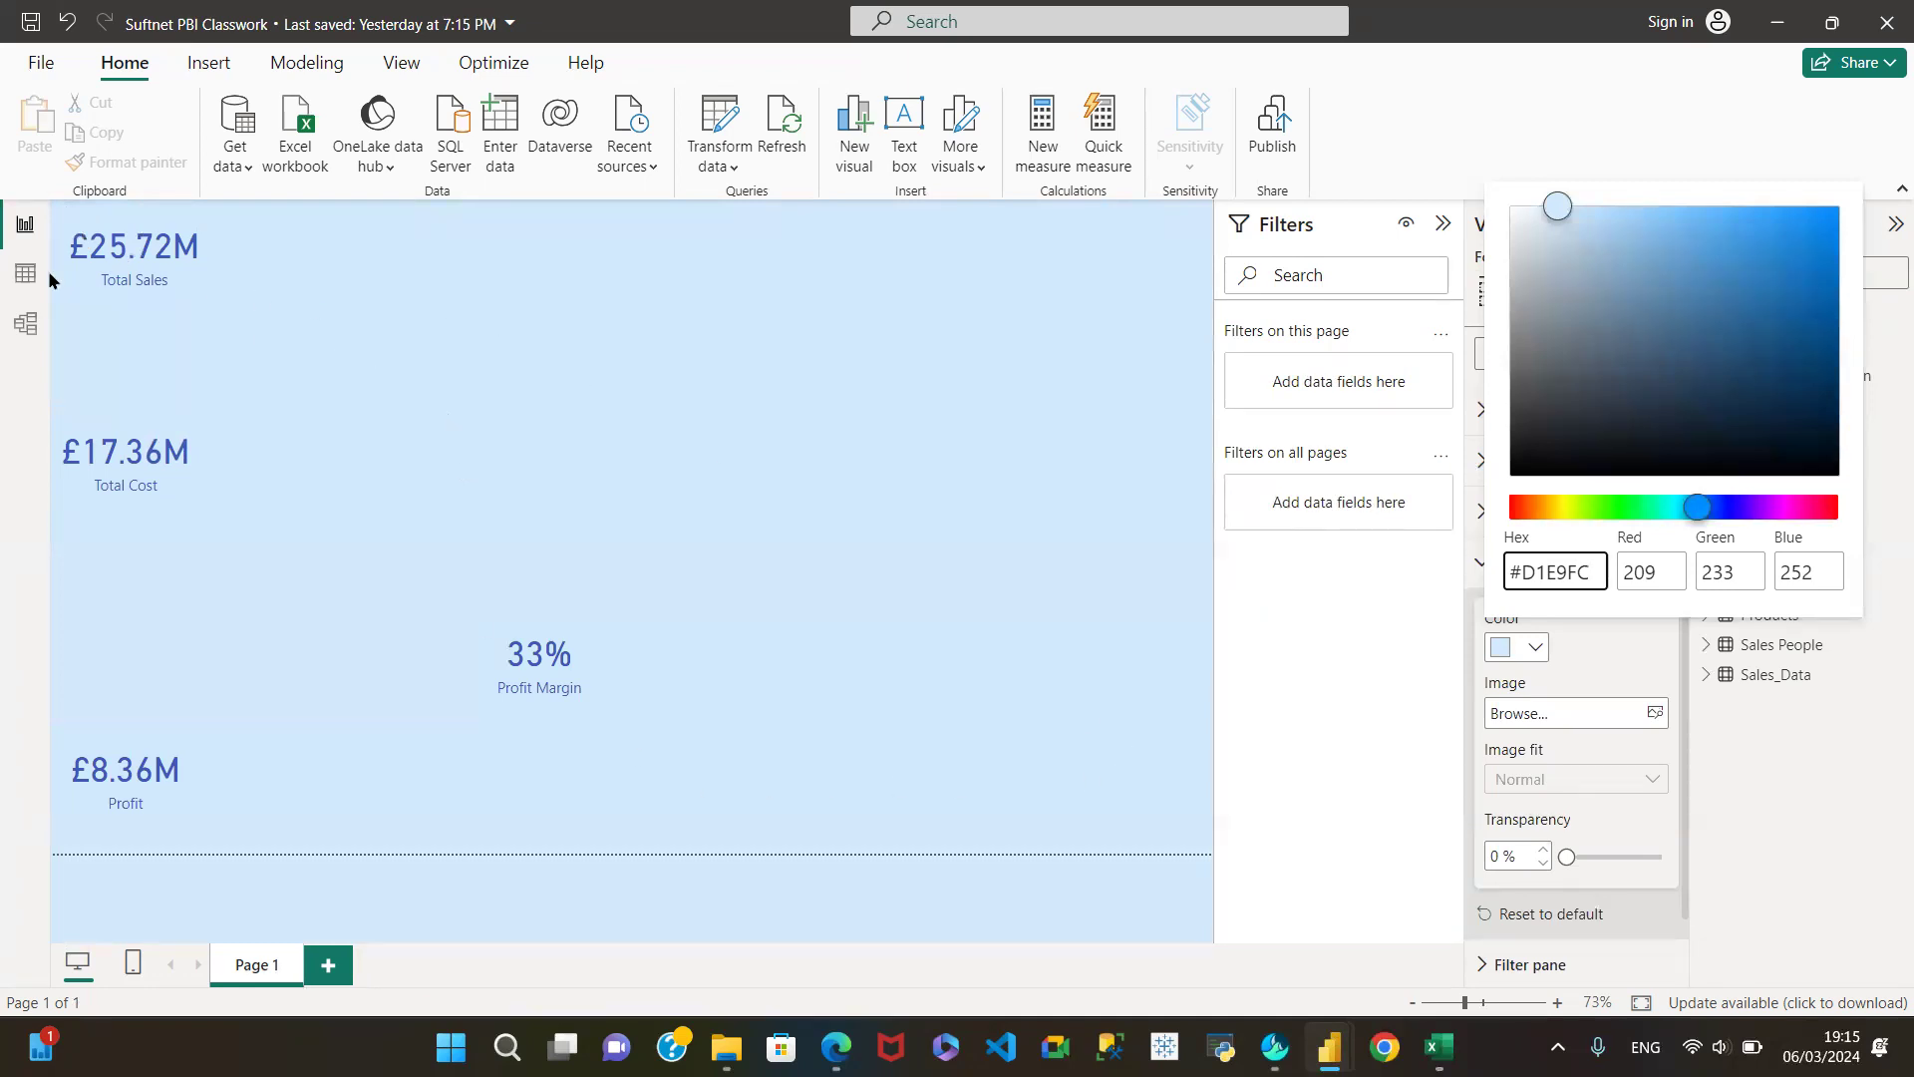
left_click(171, 251)
left_click(24, 226)
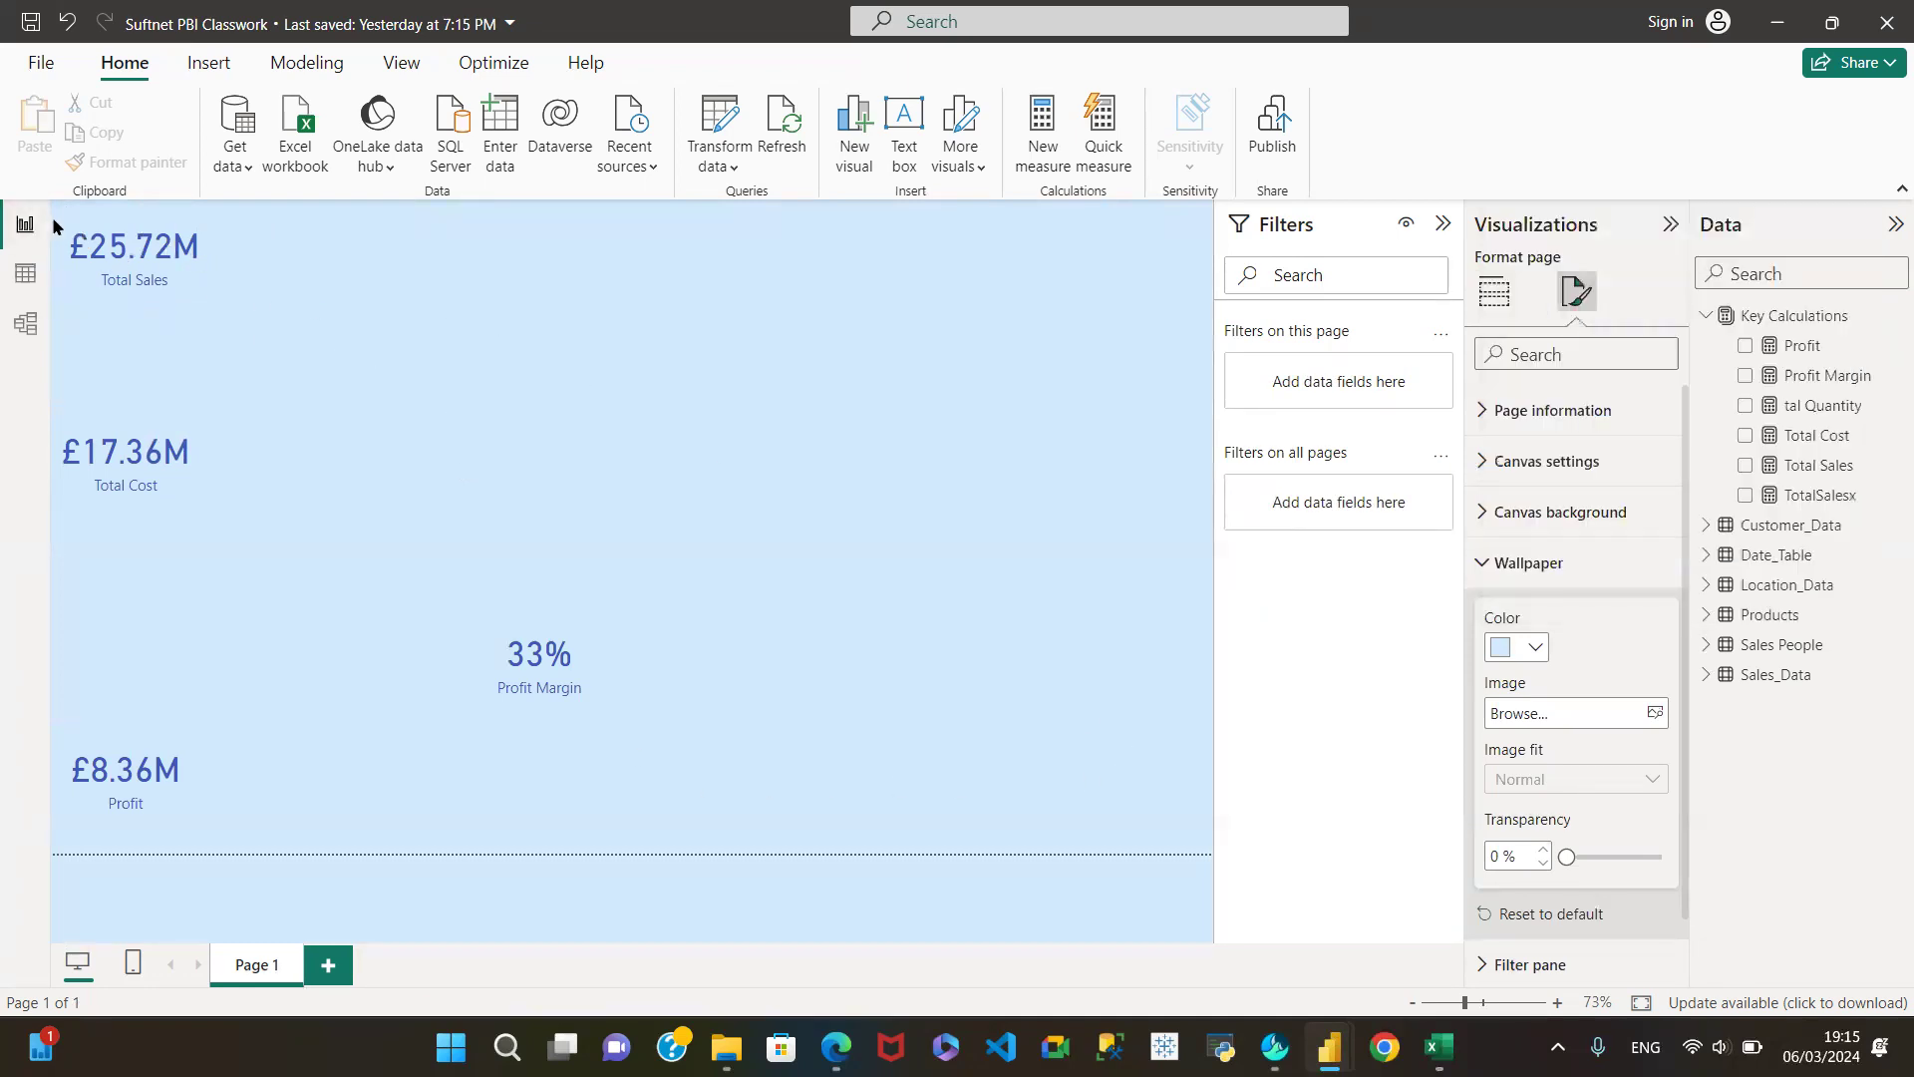
Step: Switch to the MY UBG powerbi work report and look up the Total Sales card's size and position properties
left_click(166, 271)
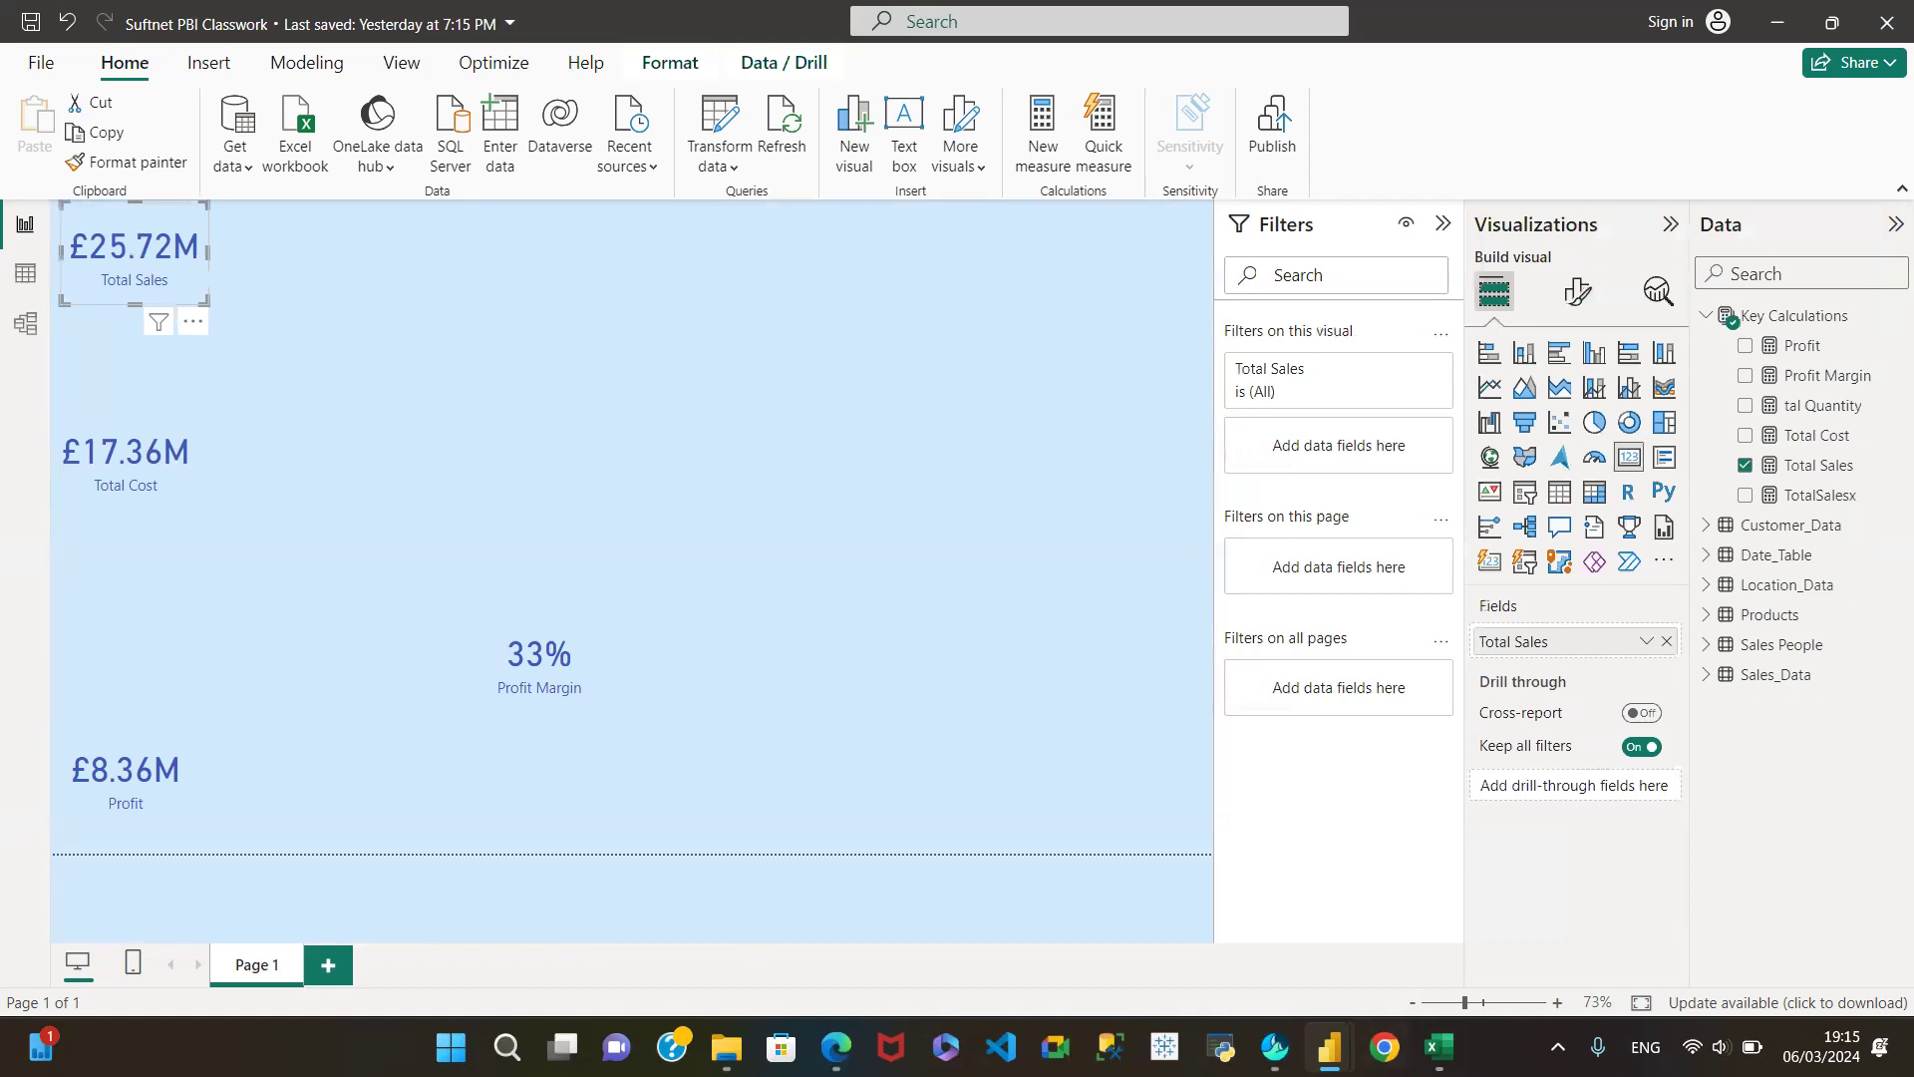
mouse_move(1340, 1044)
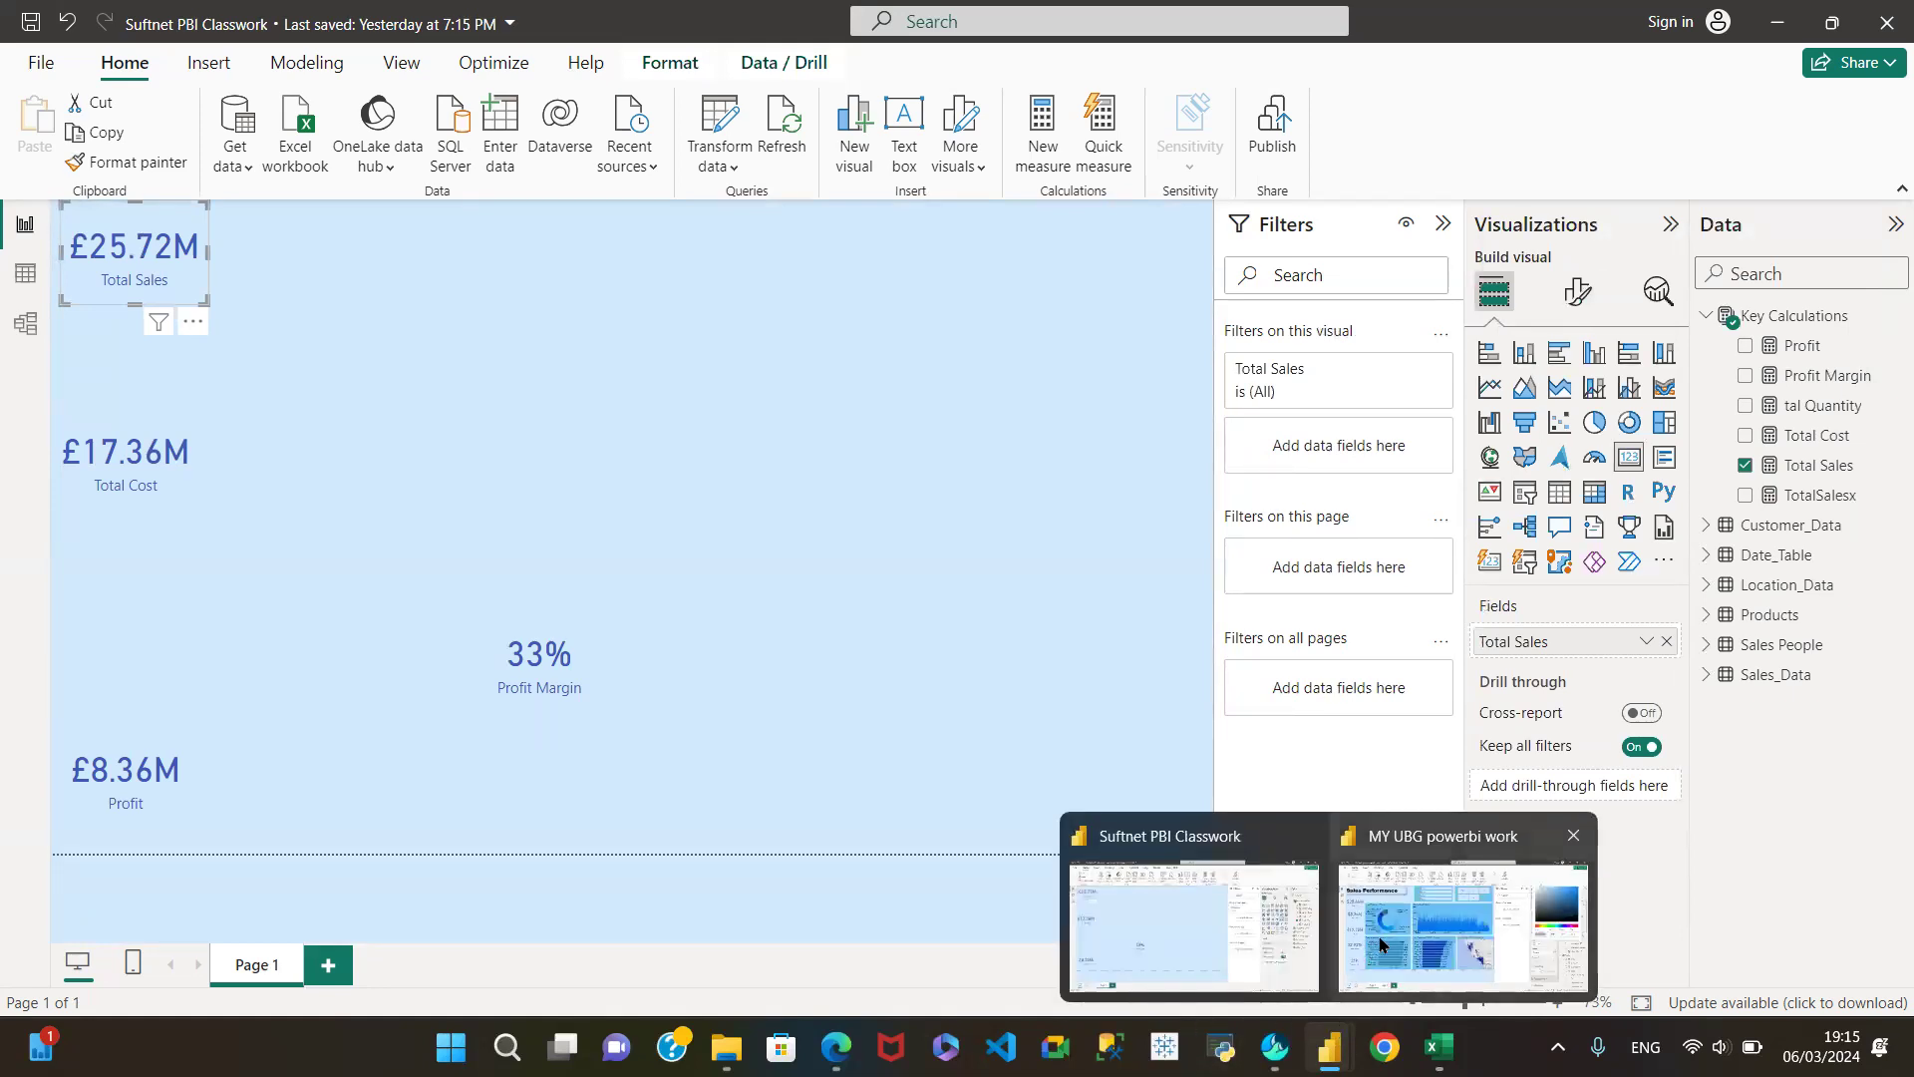
left_click(1395, 937)
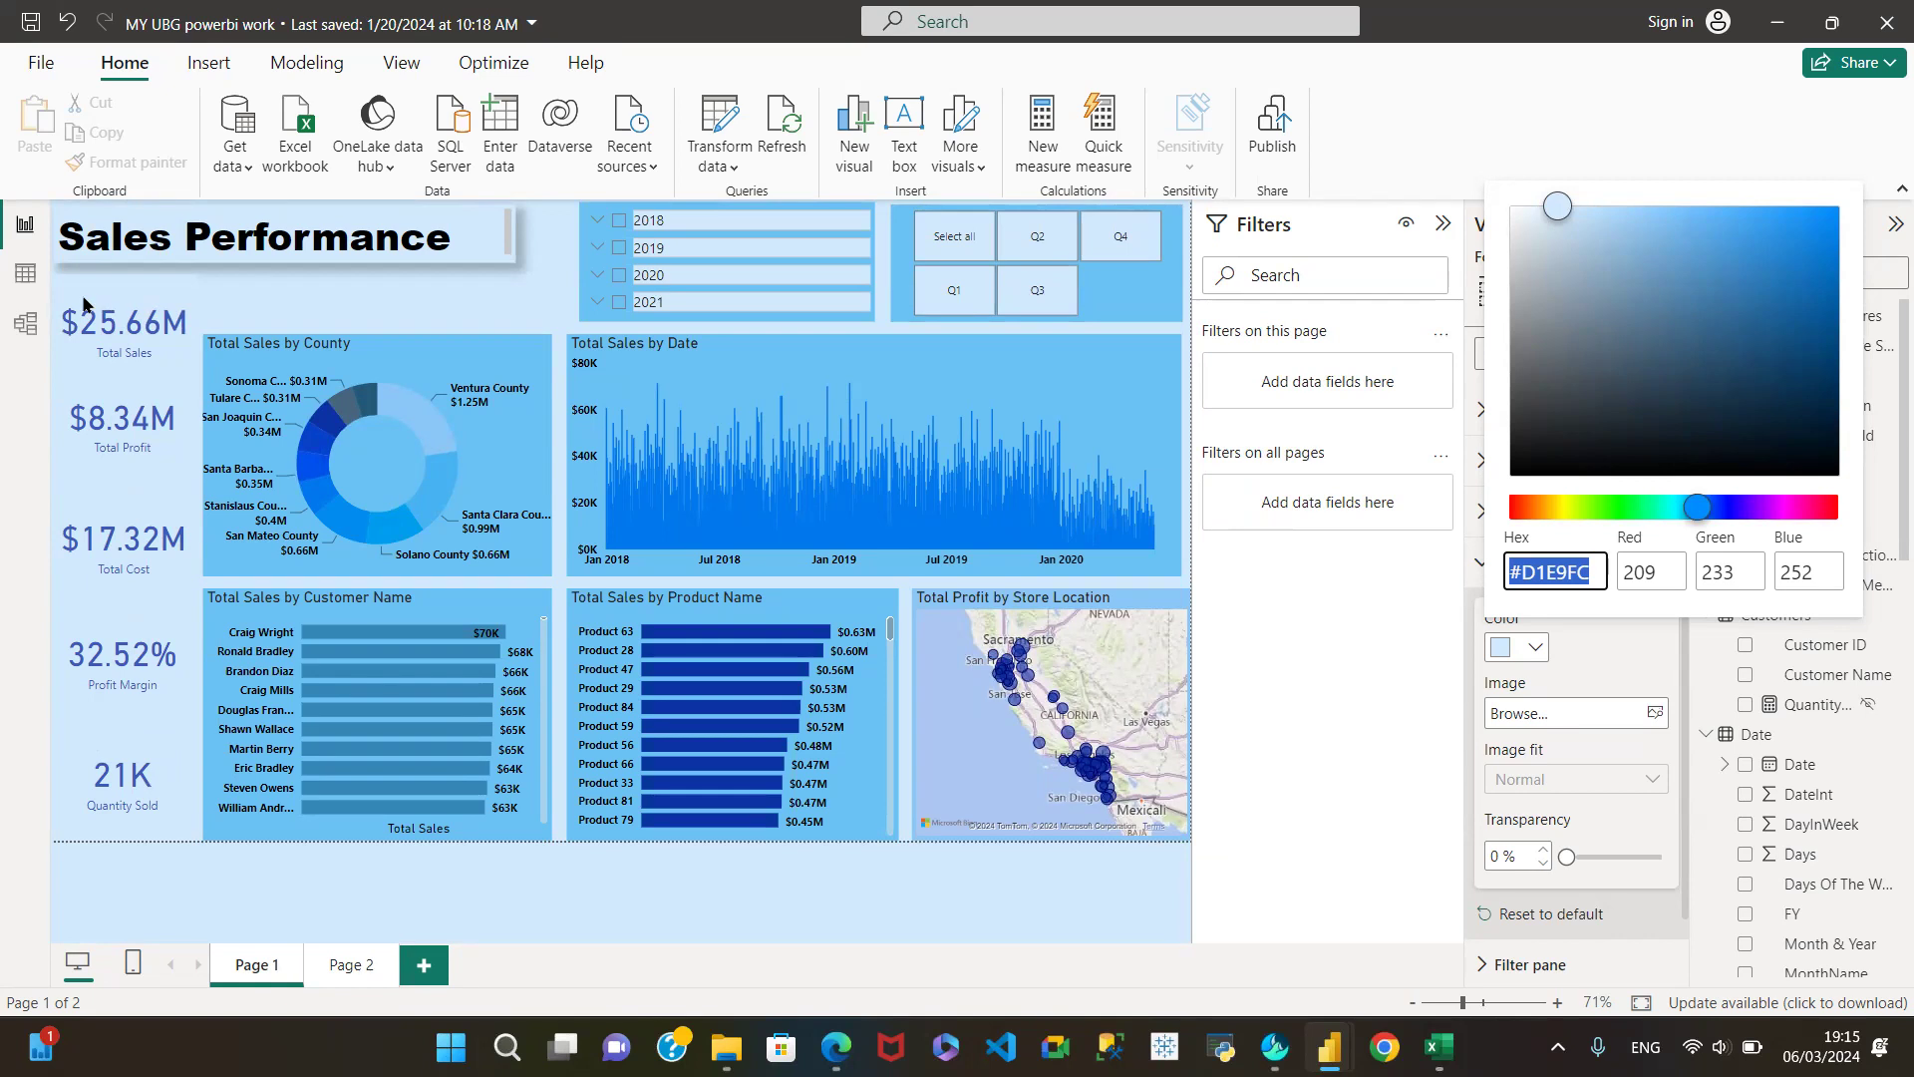
left_click(138, 336)
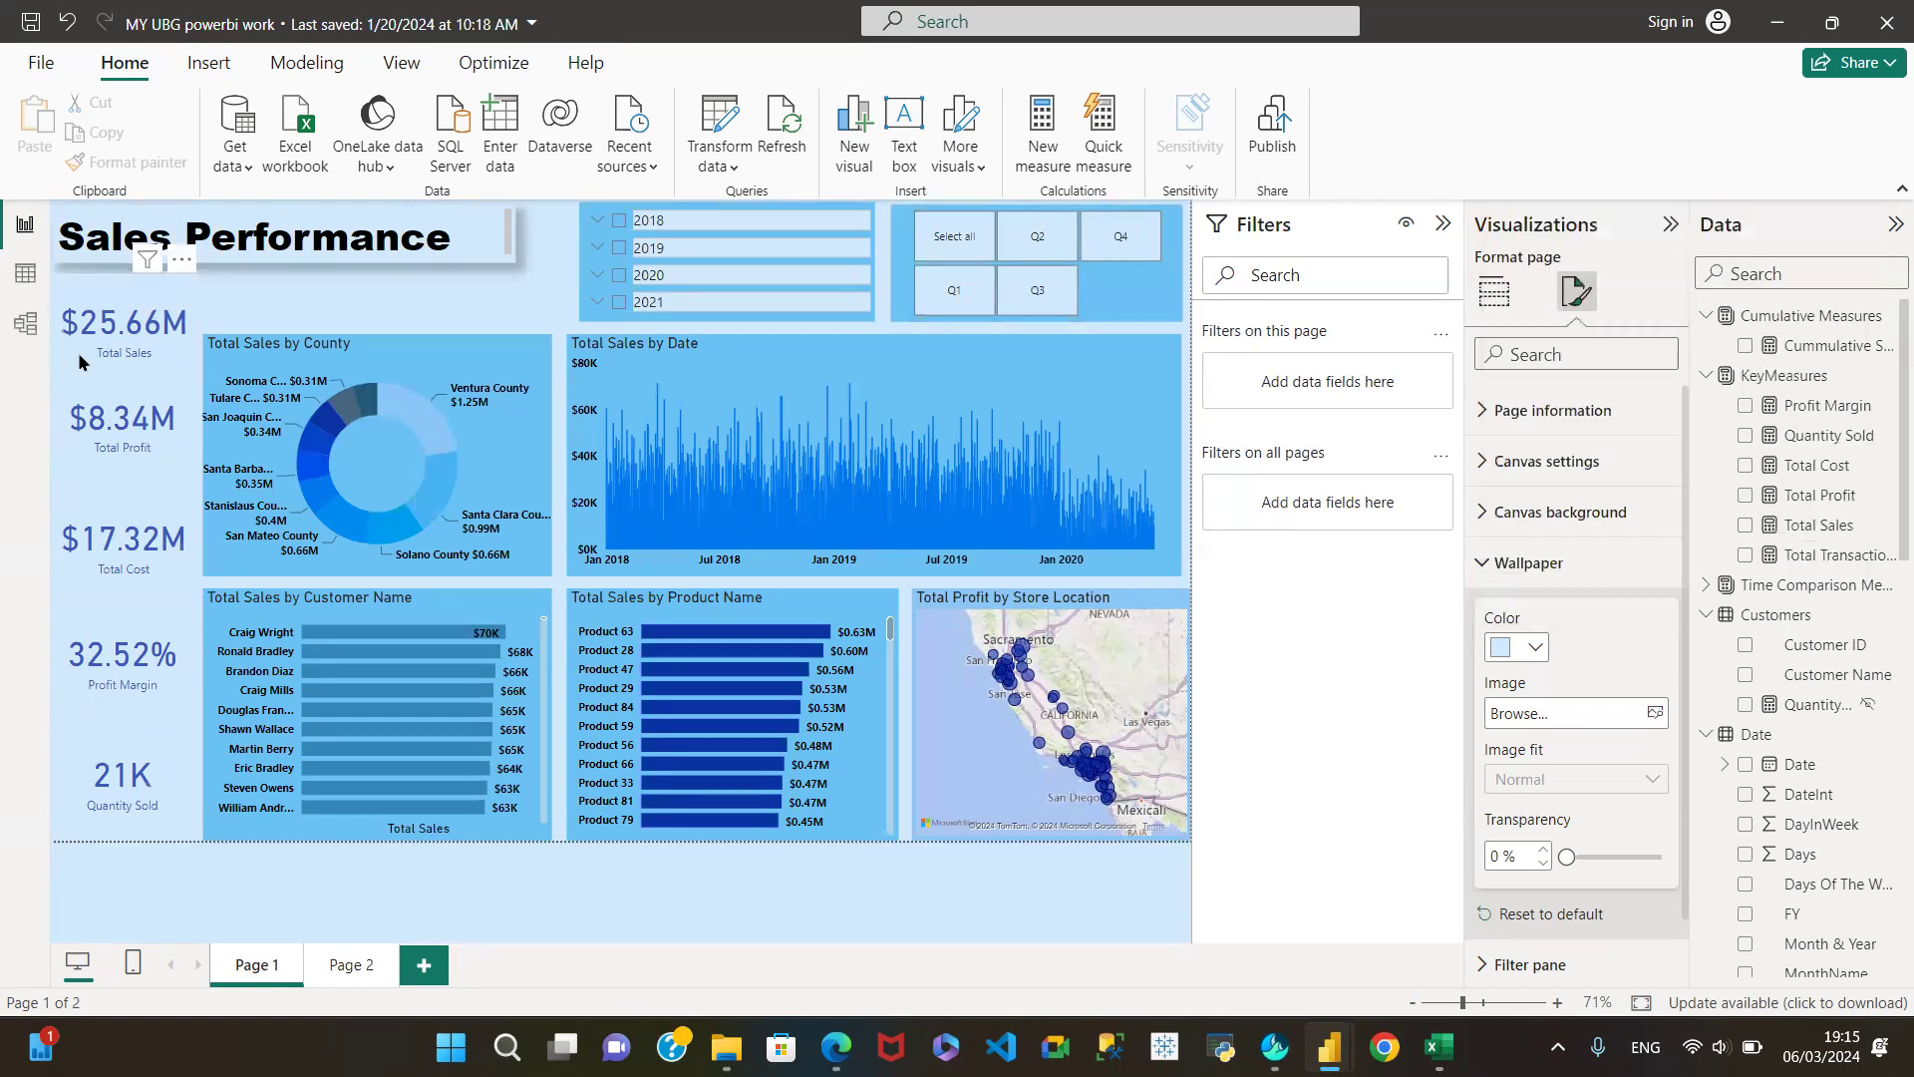
left_click(85, 361)
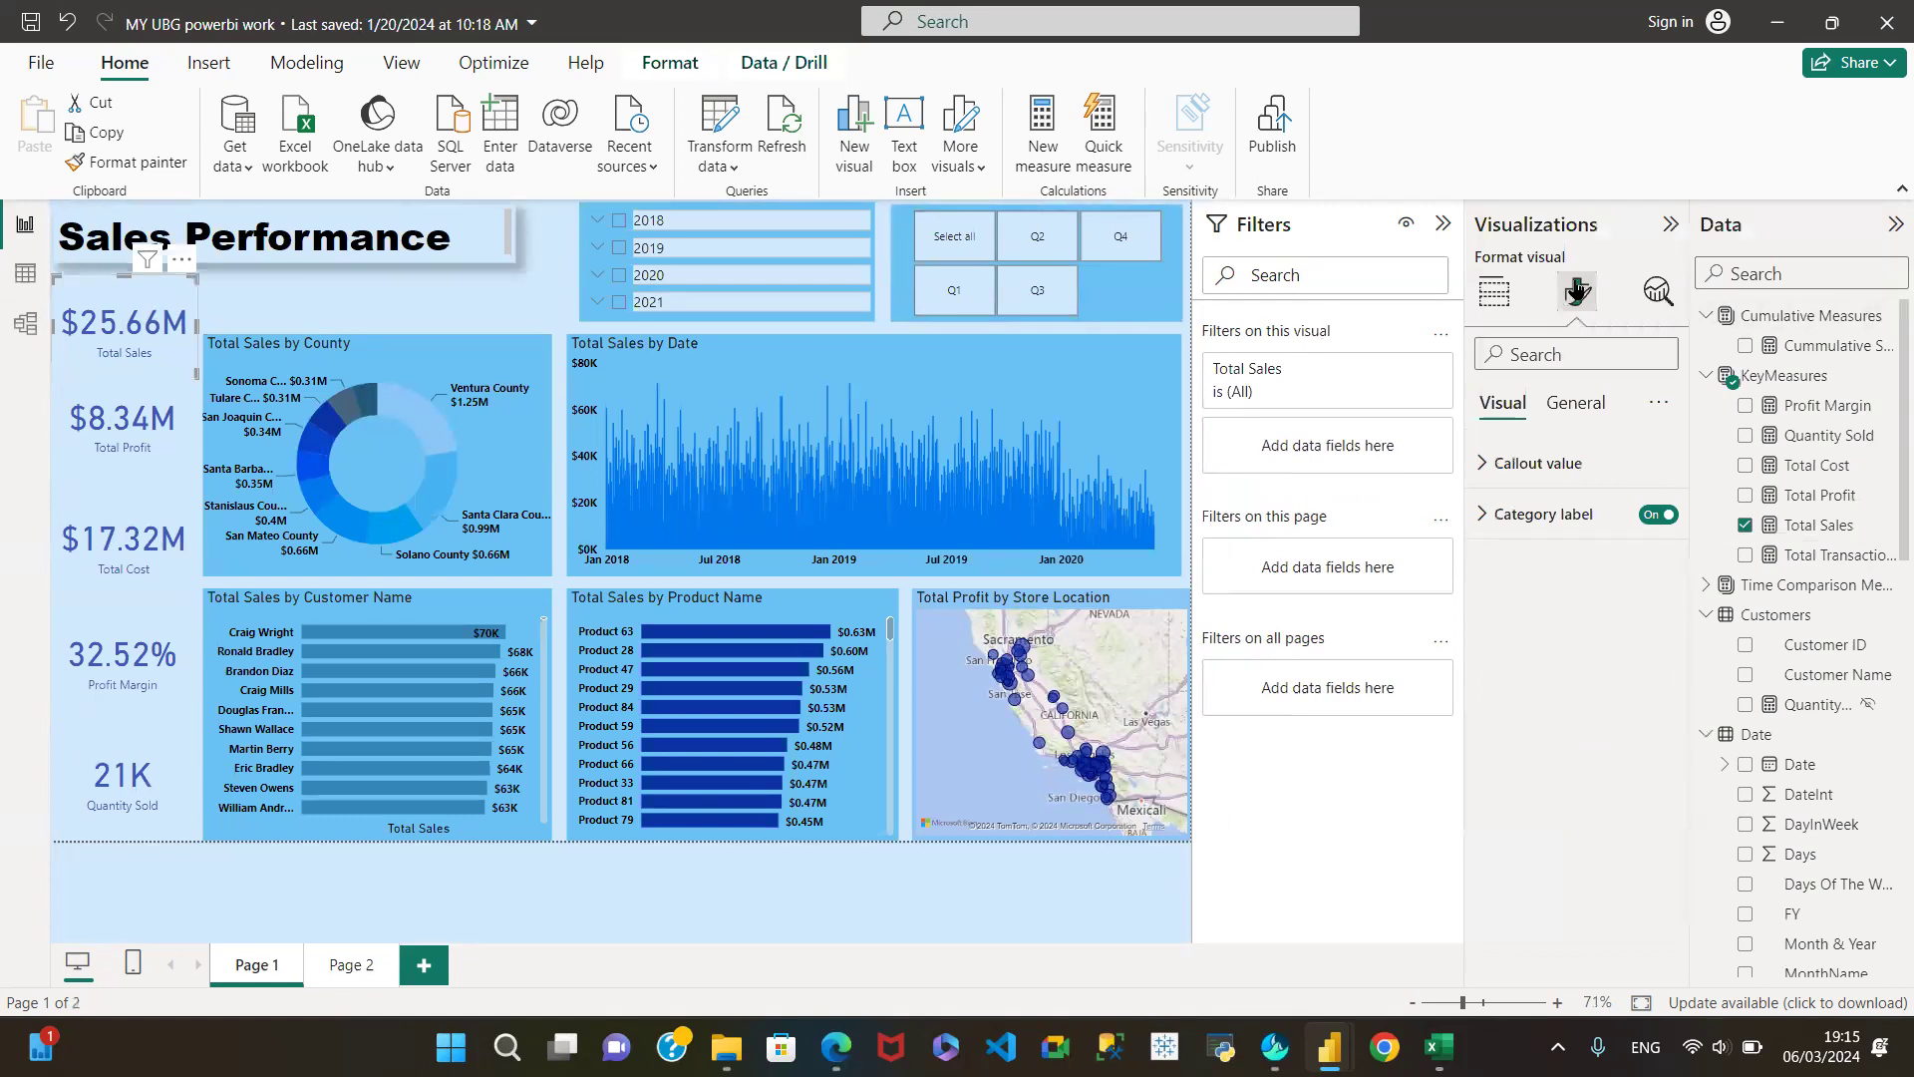
left_click(1577, 403)
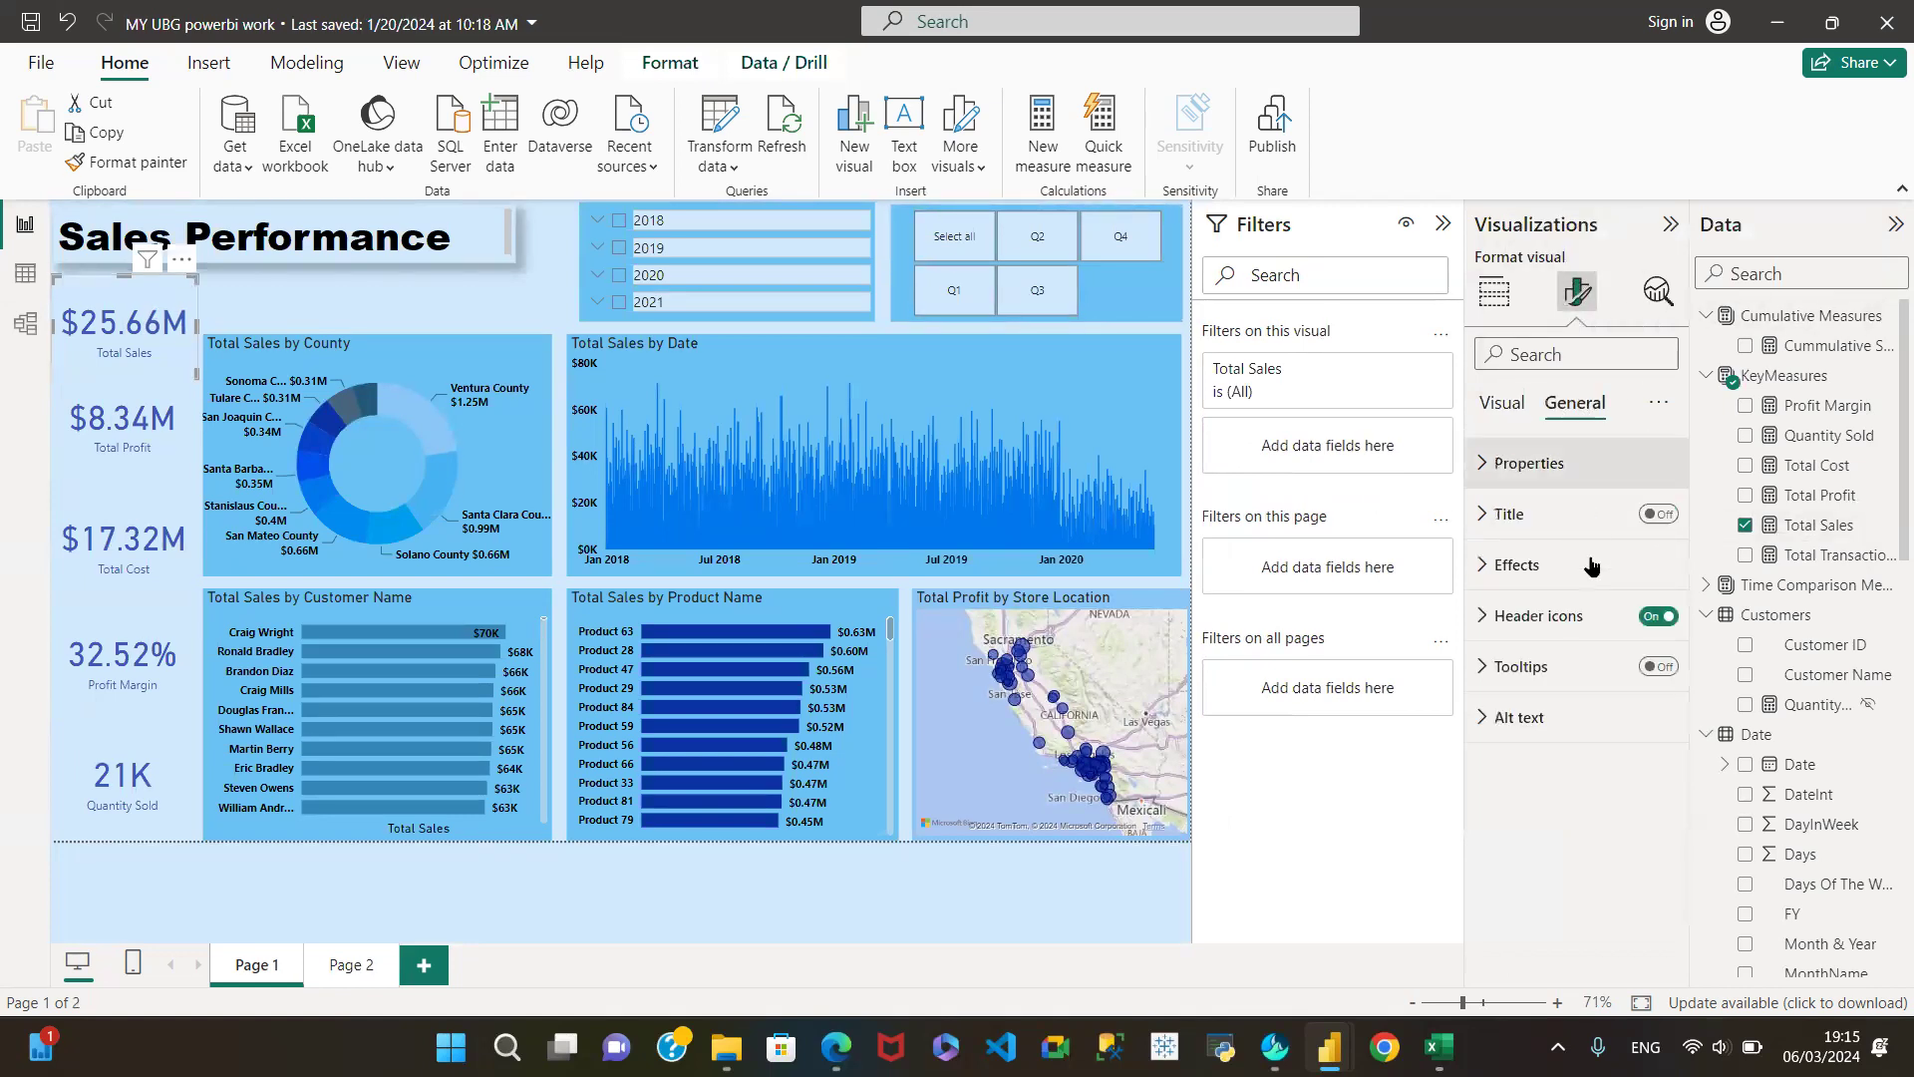
left_click(1478, 464)
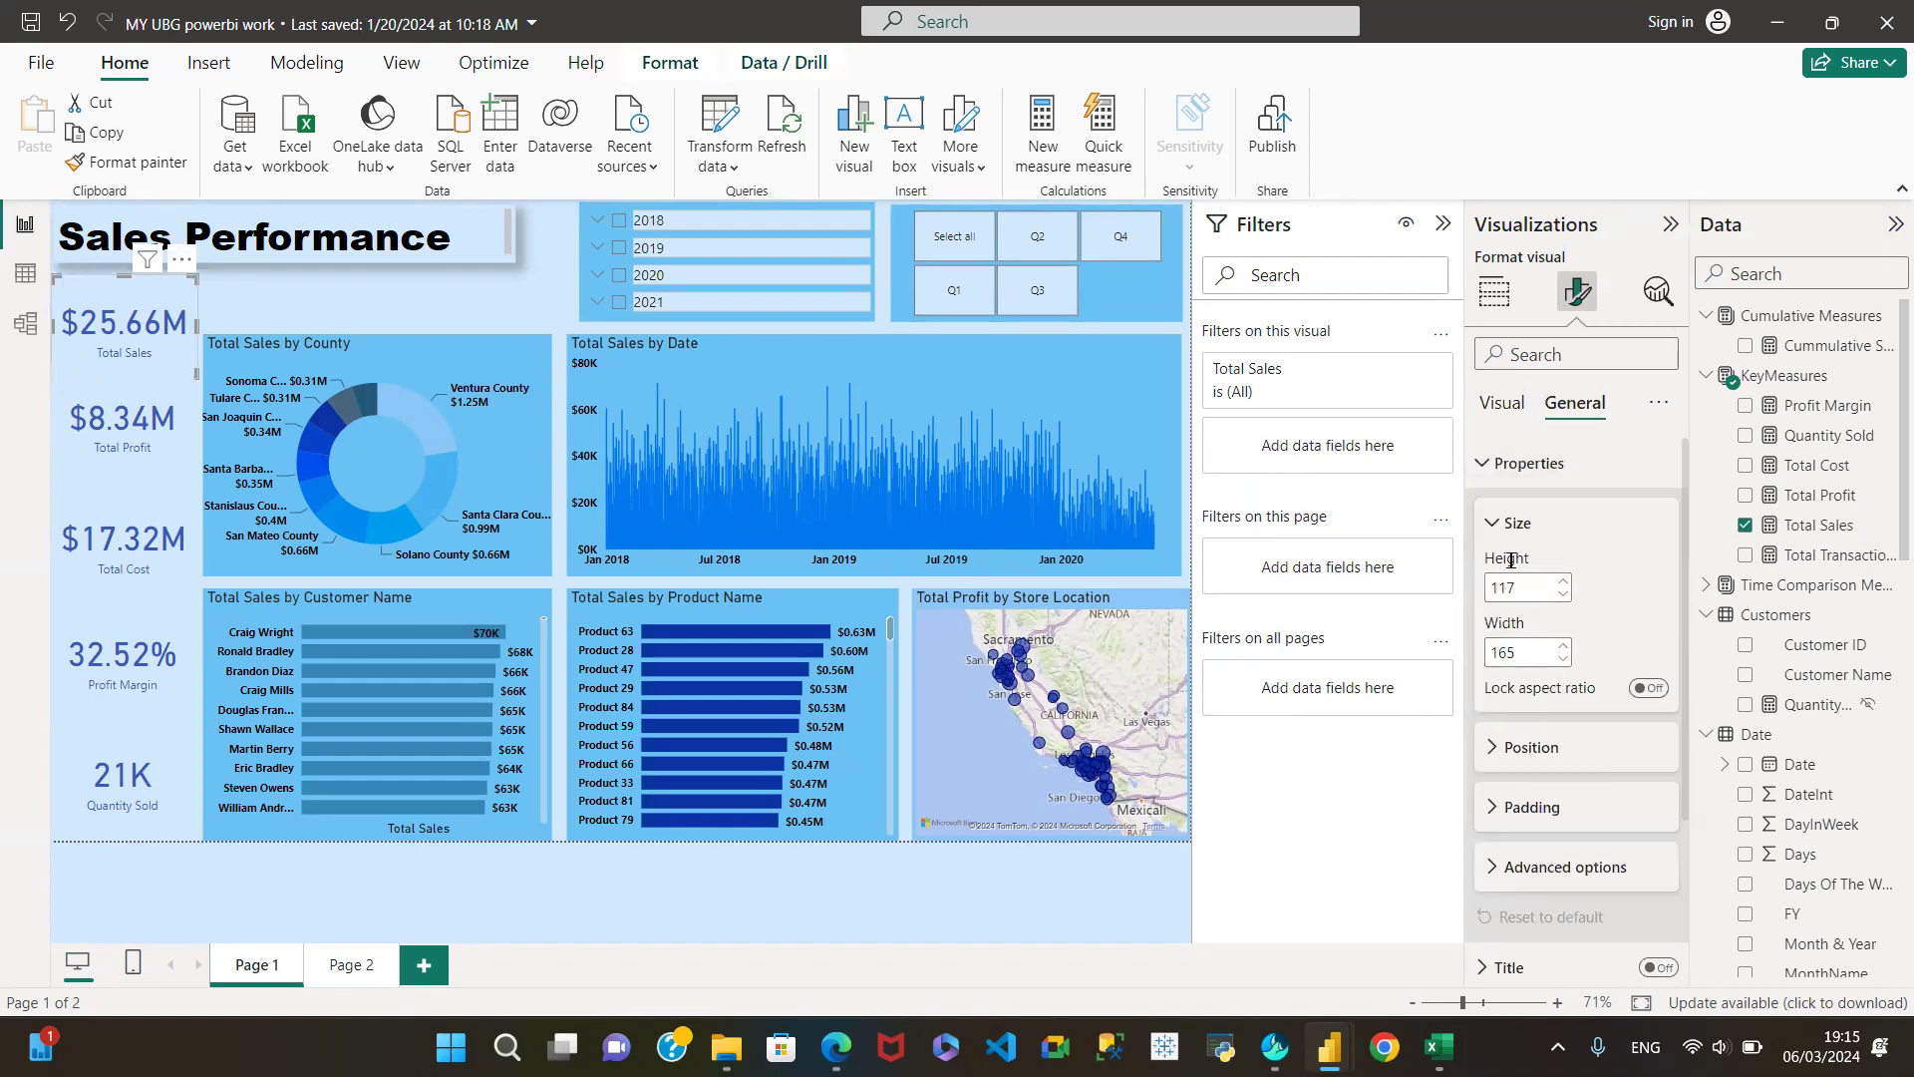
left_click(1486, 758)
scroll(1639, 786, "down", 2)
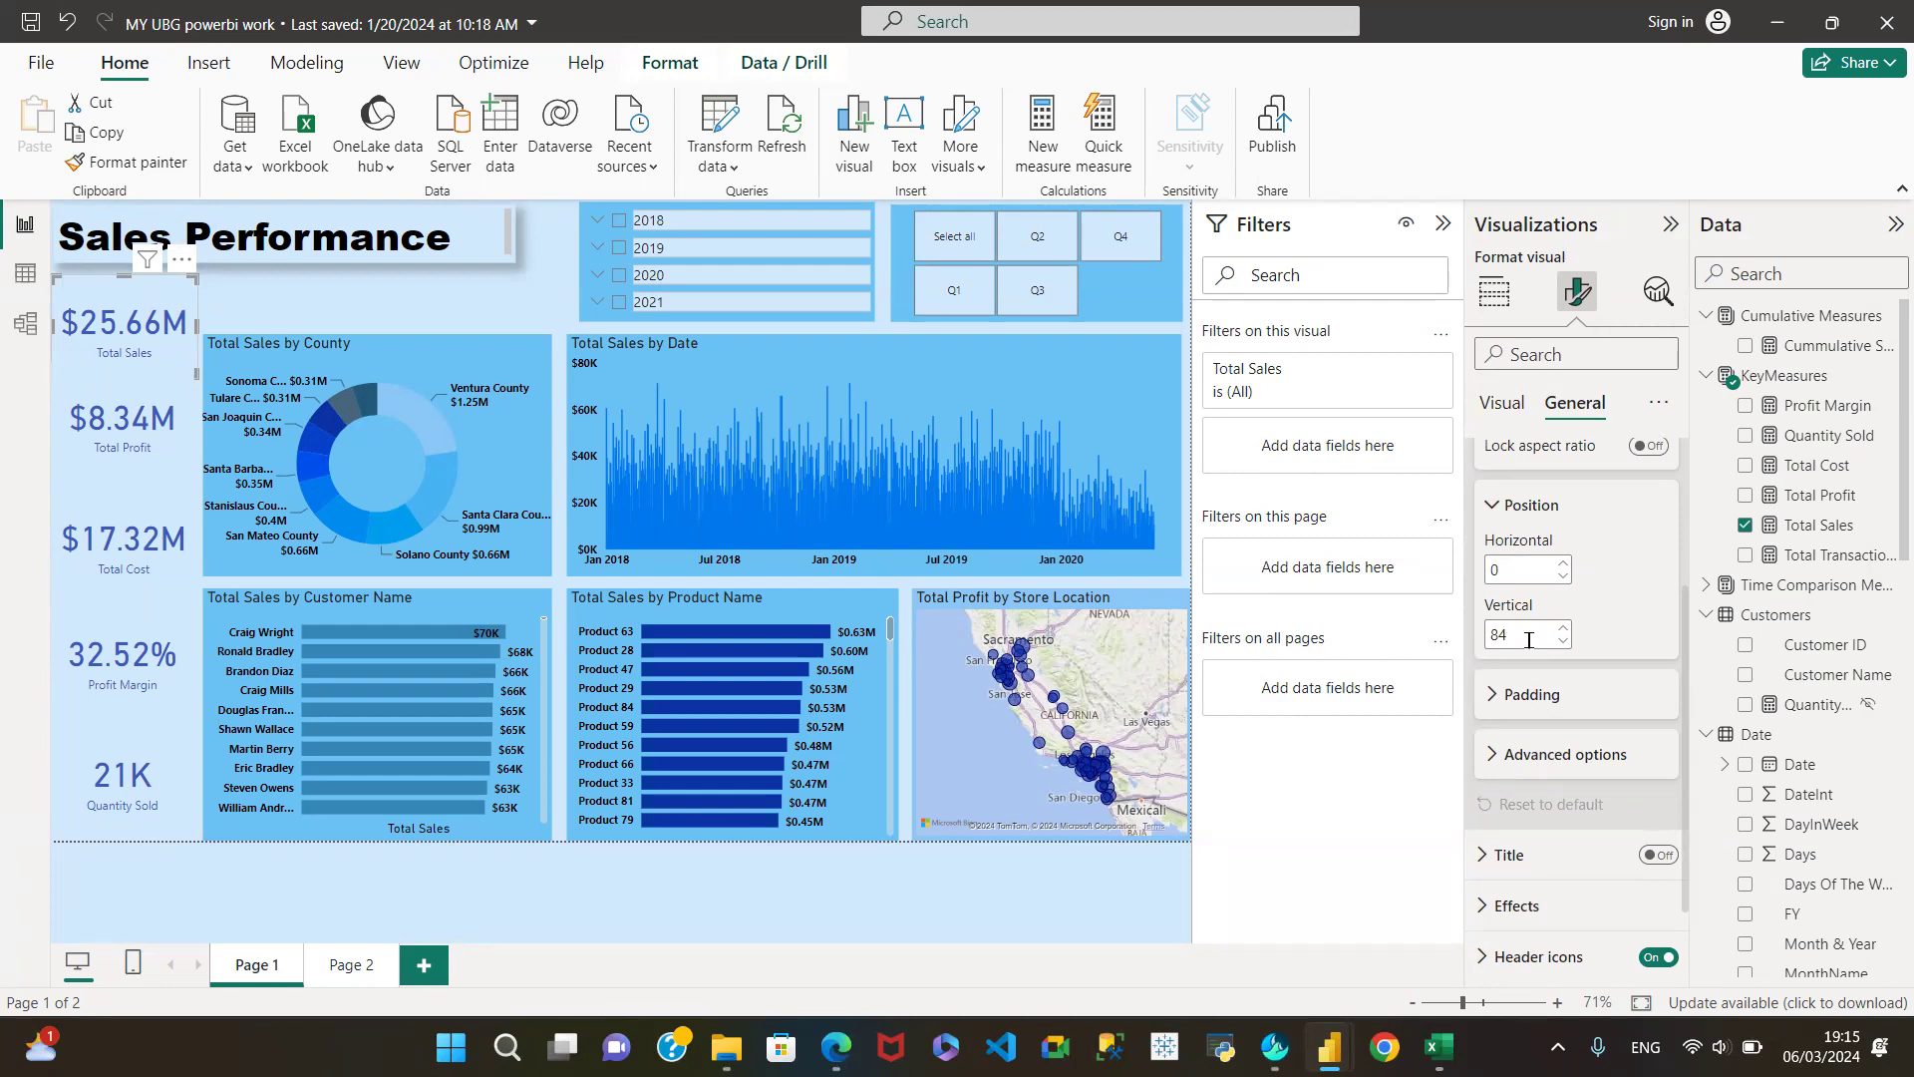
Step: Switch back to the Suftnet PBI Classwork report and set the Total Sales card's horizontal position to 0 and vertical position to 84
mouse_move(1329, 1047)
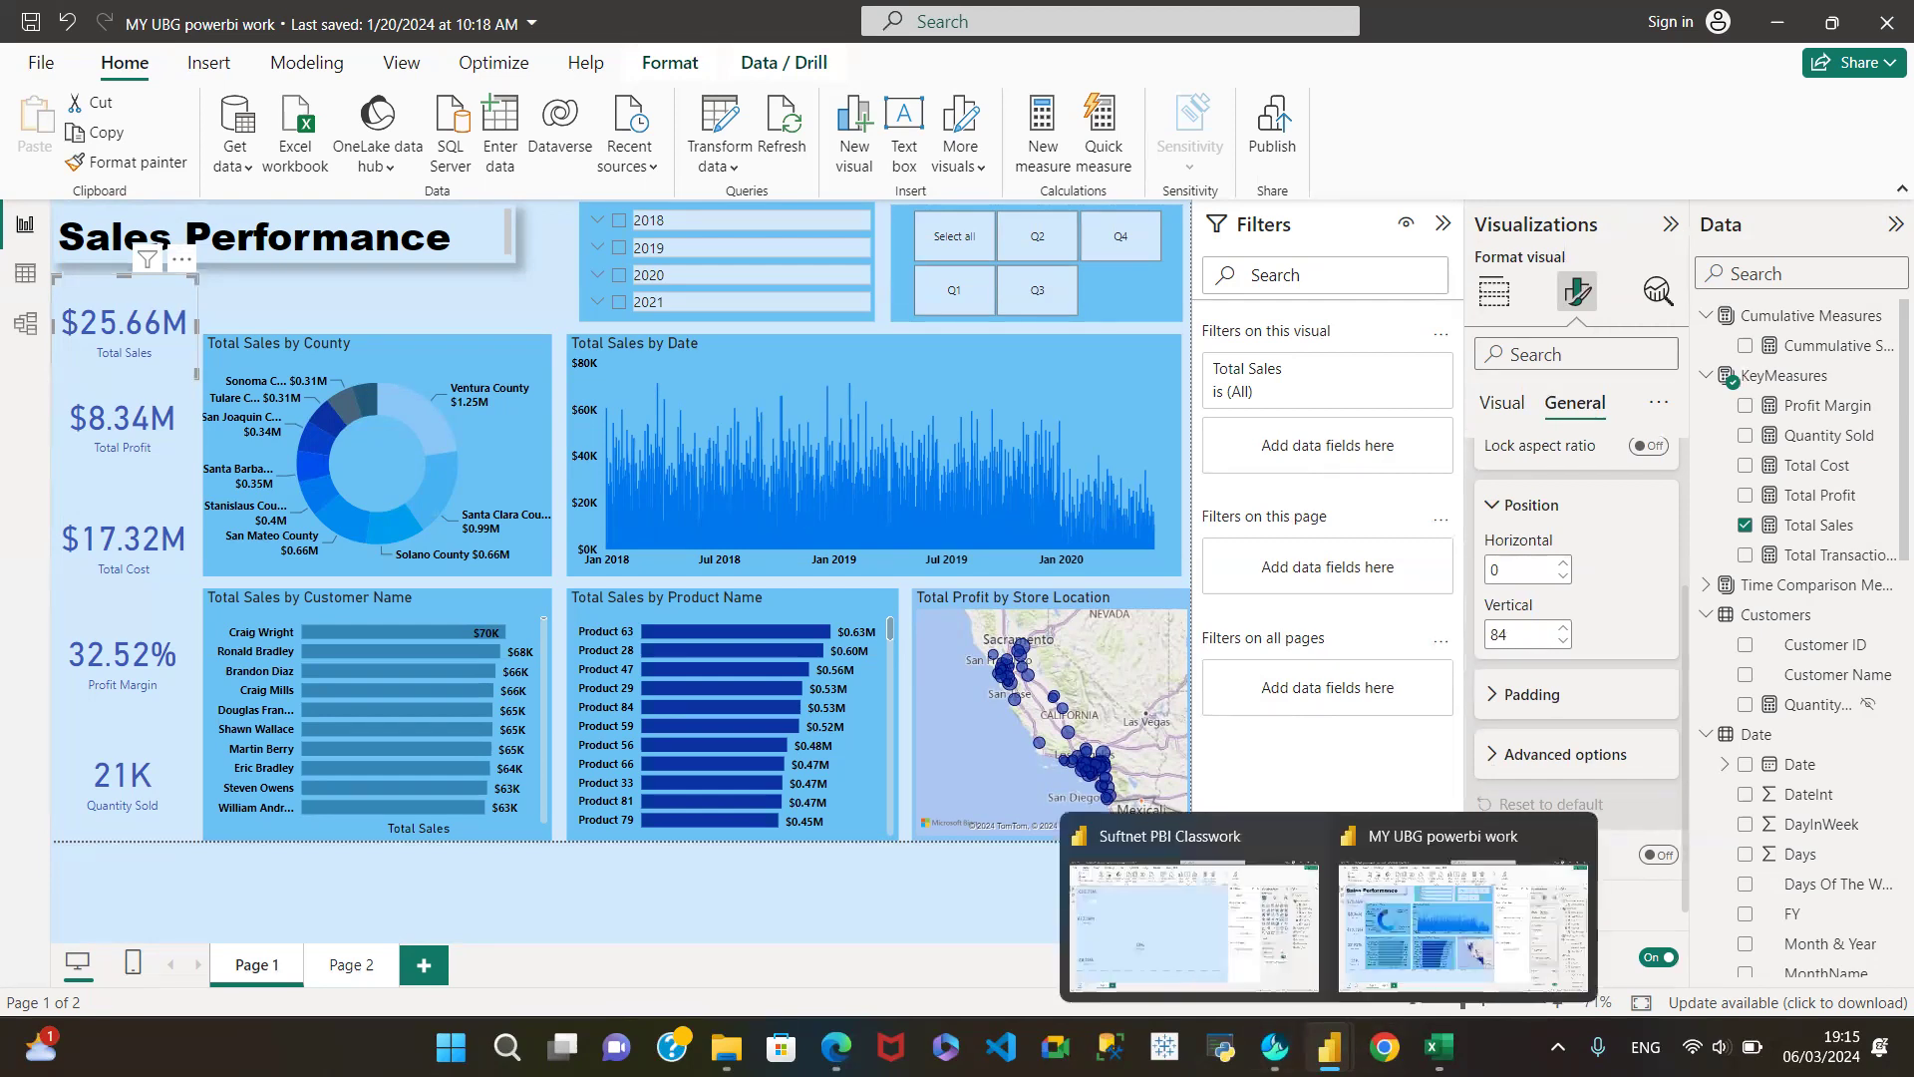
left_click(1212, 937)
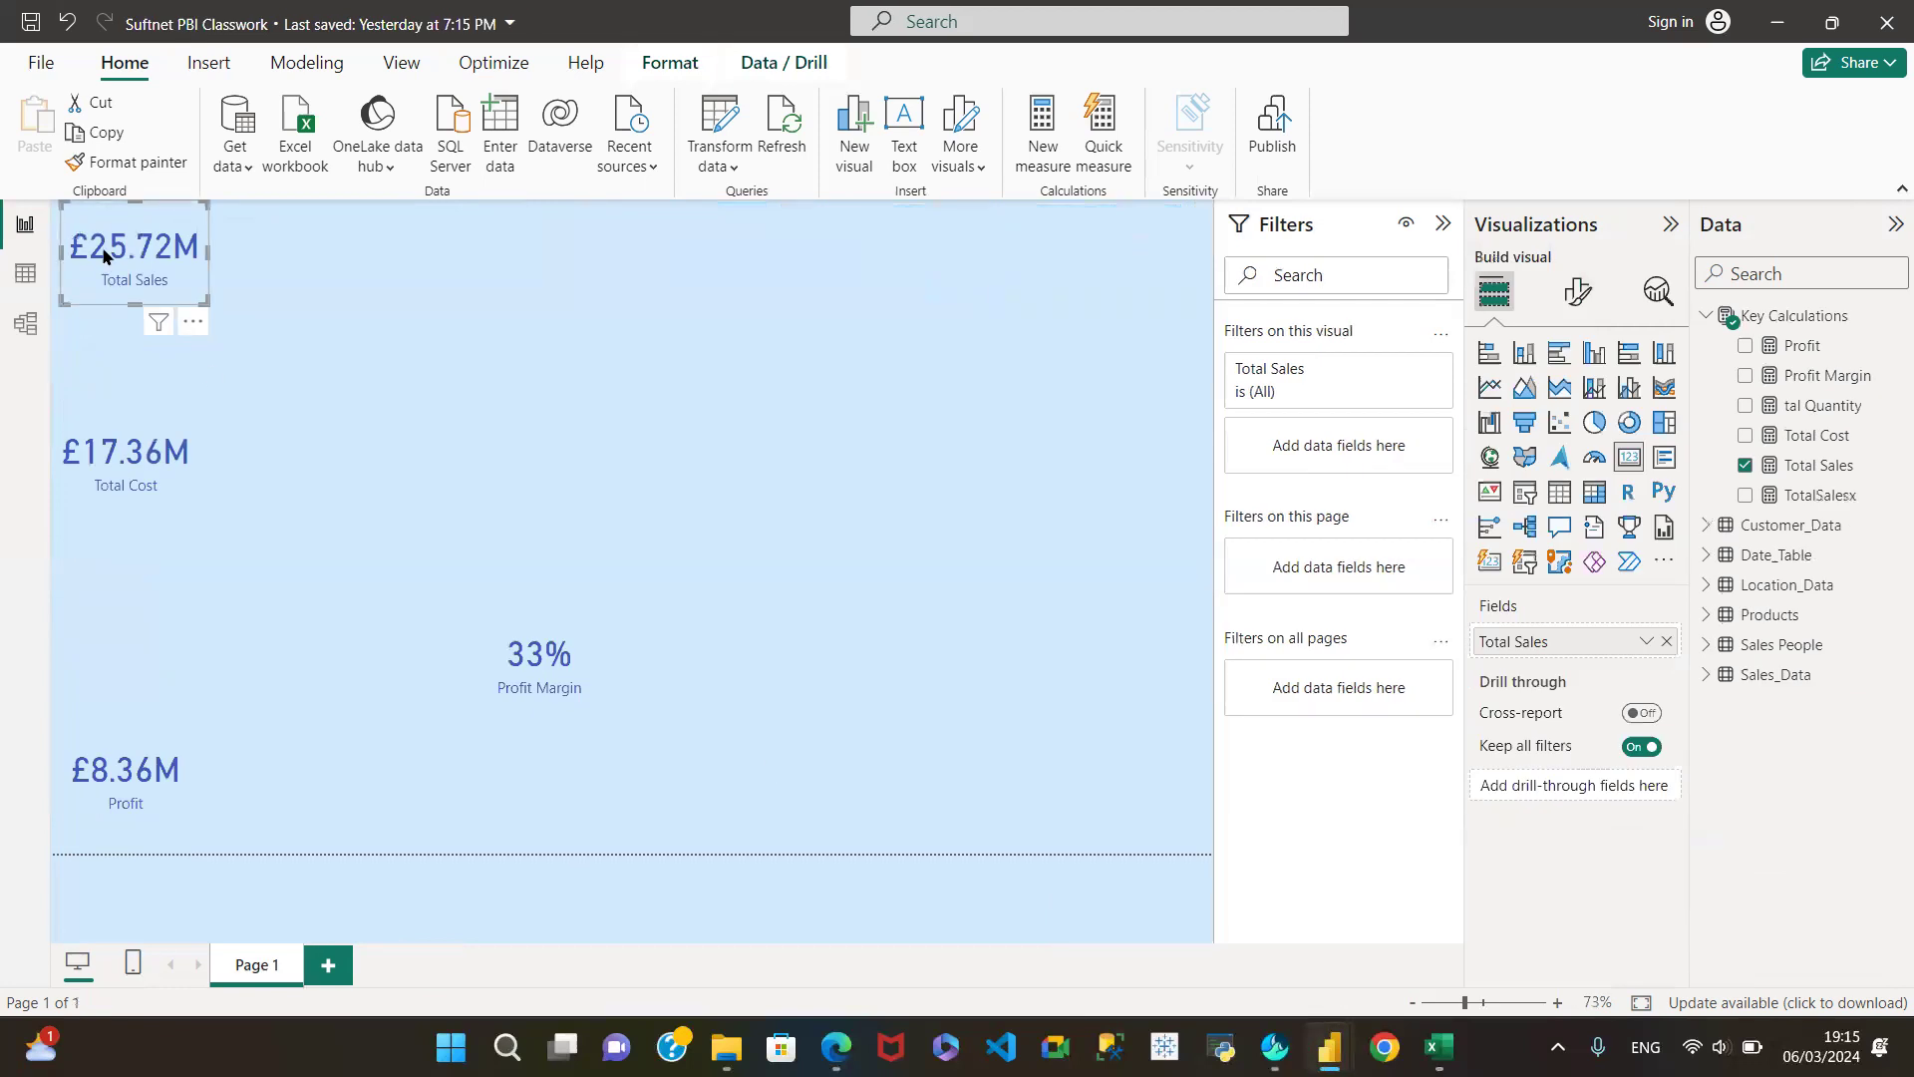
left_click(1578, 296)
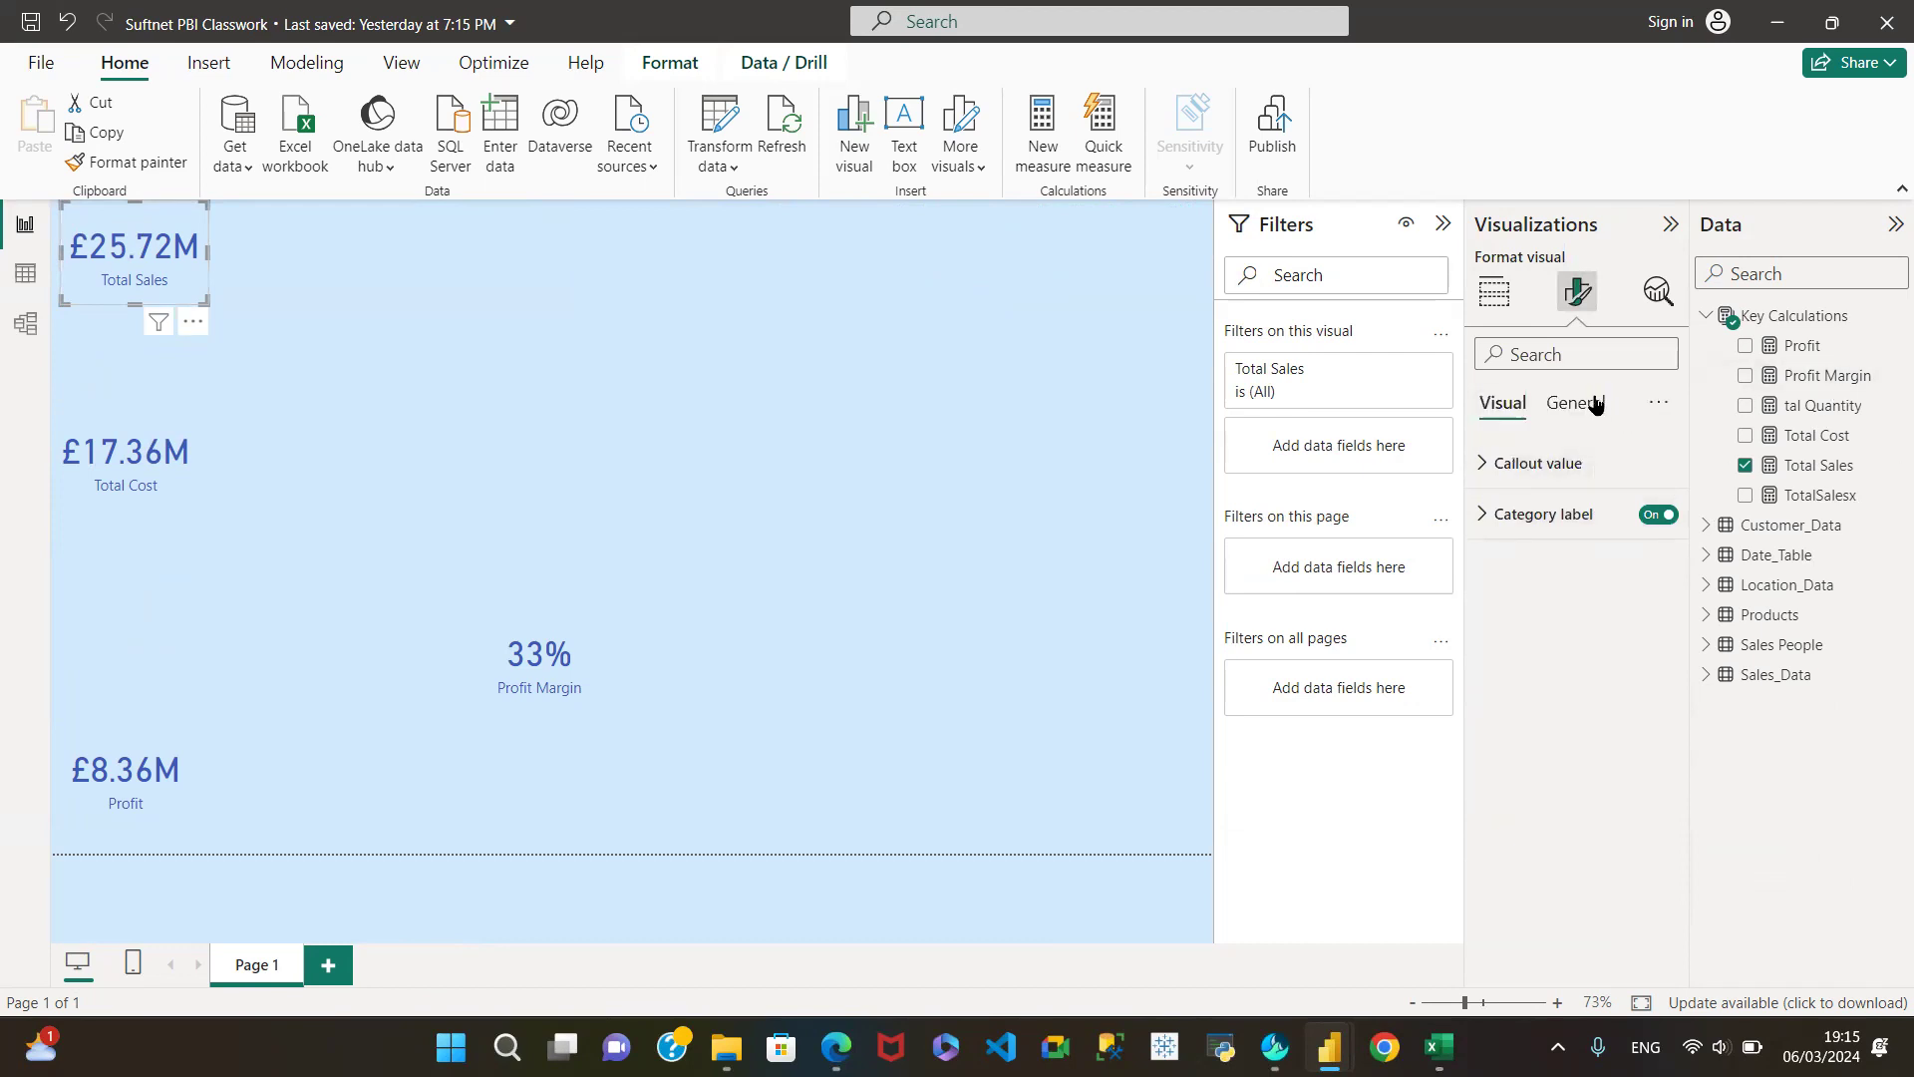
left_click(1580, 404)
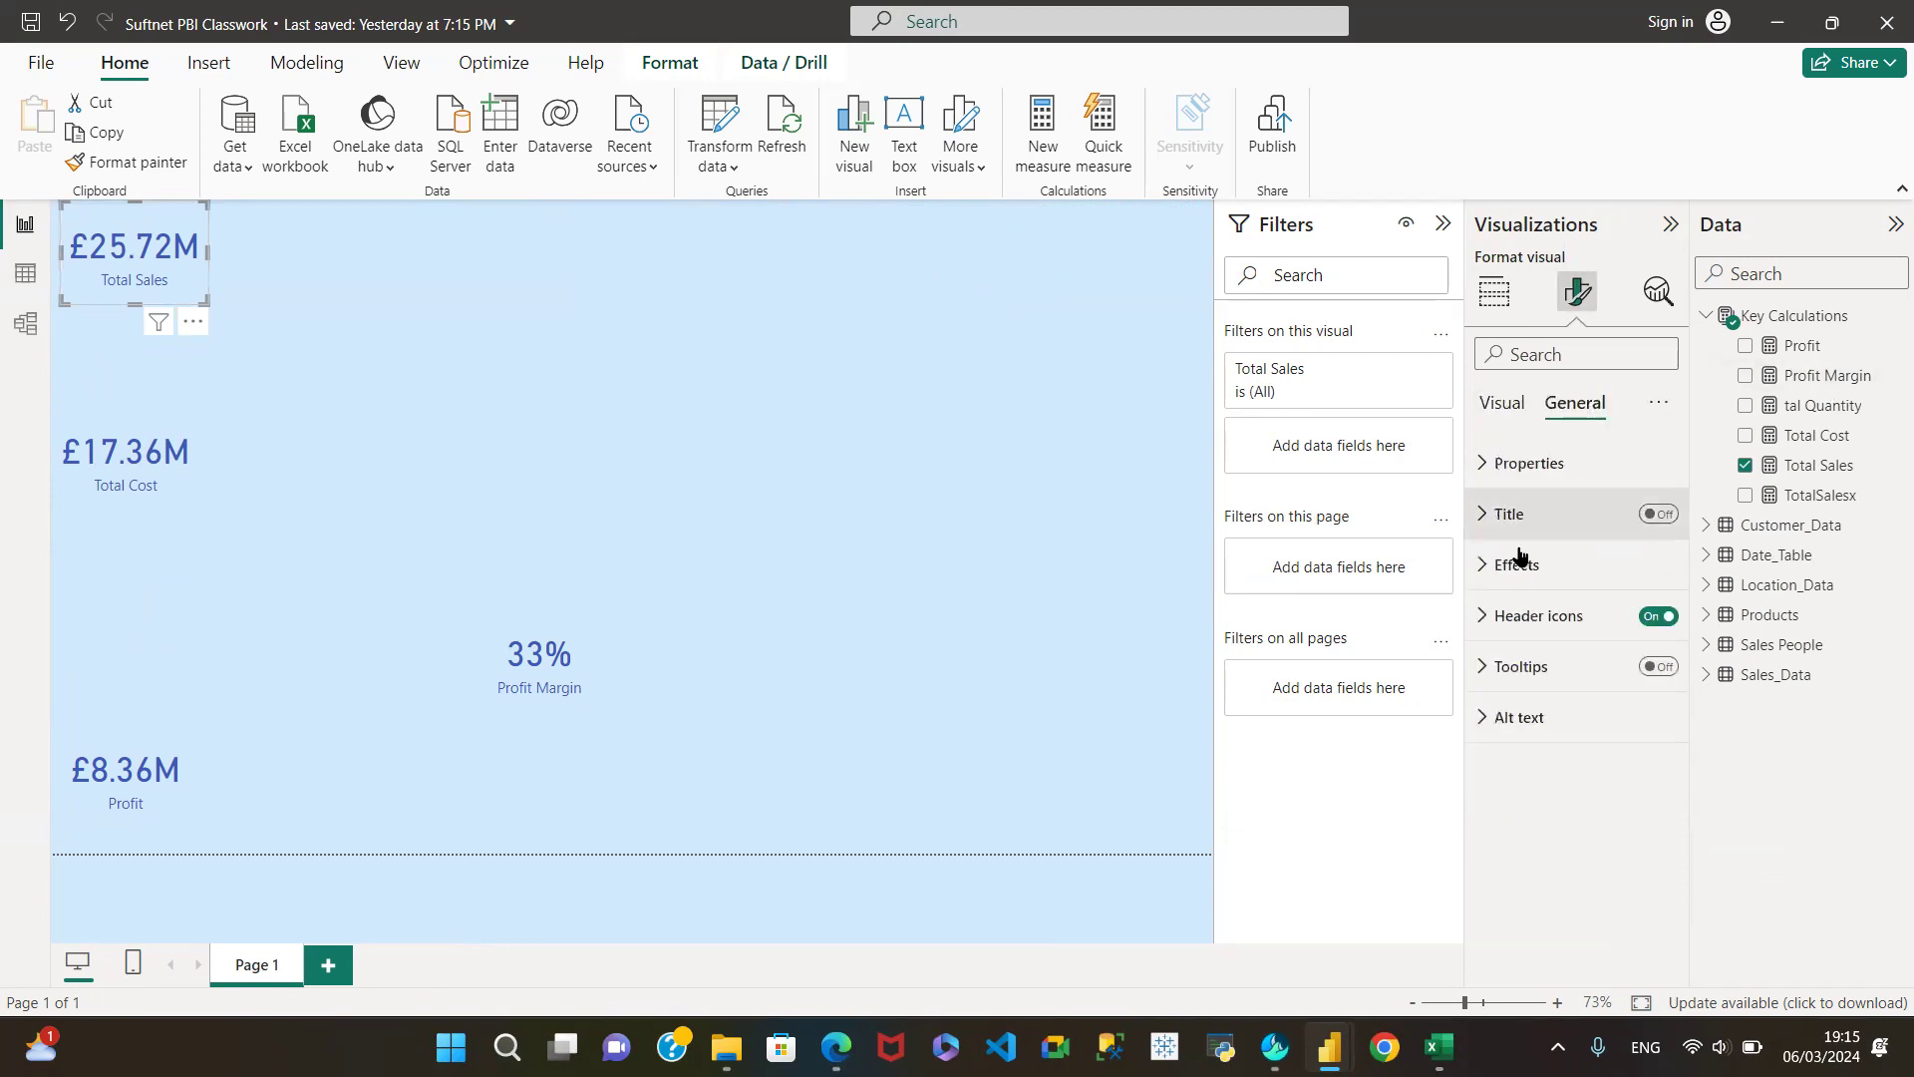
left_click(1482, 463)
left_click(1483, 752)
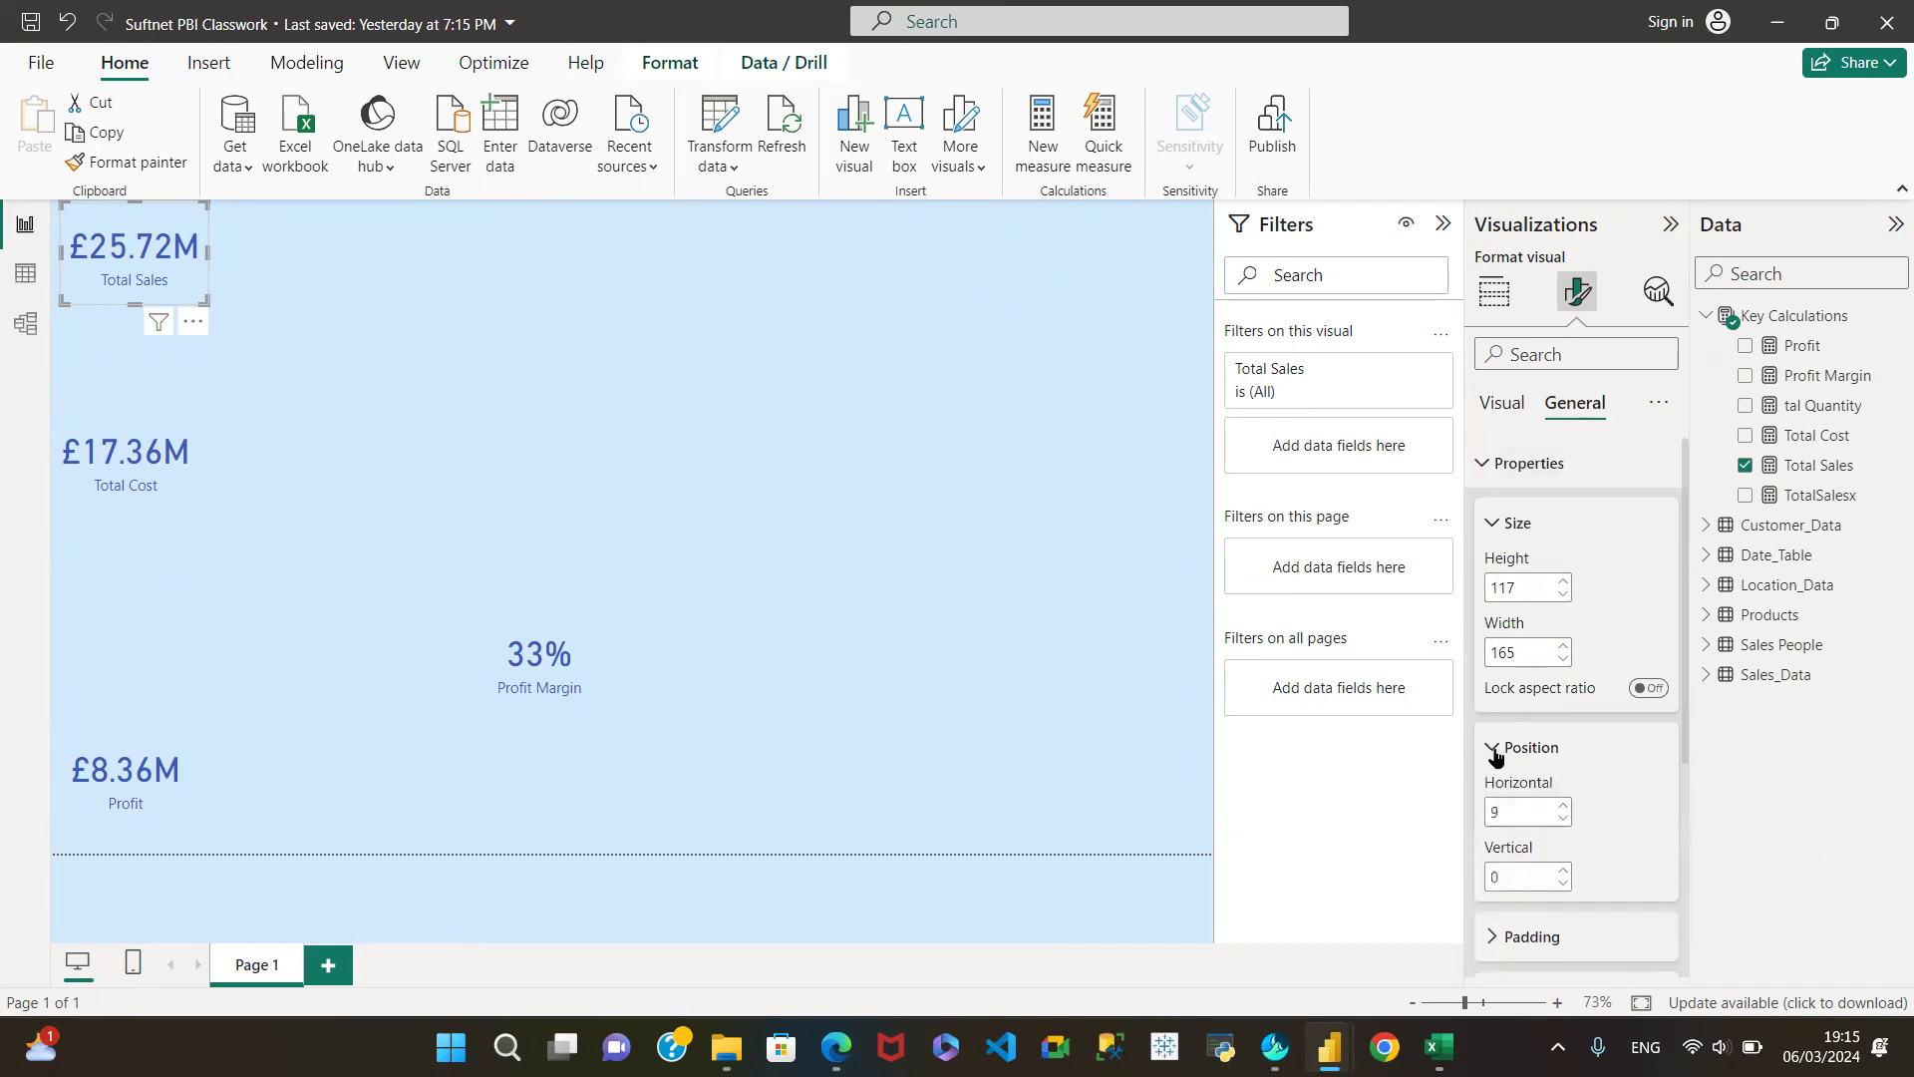
scroll(1539, 501, "down", 3)
double_click(1509, 489)
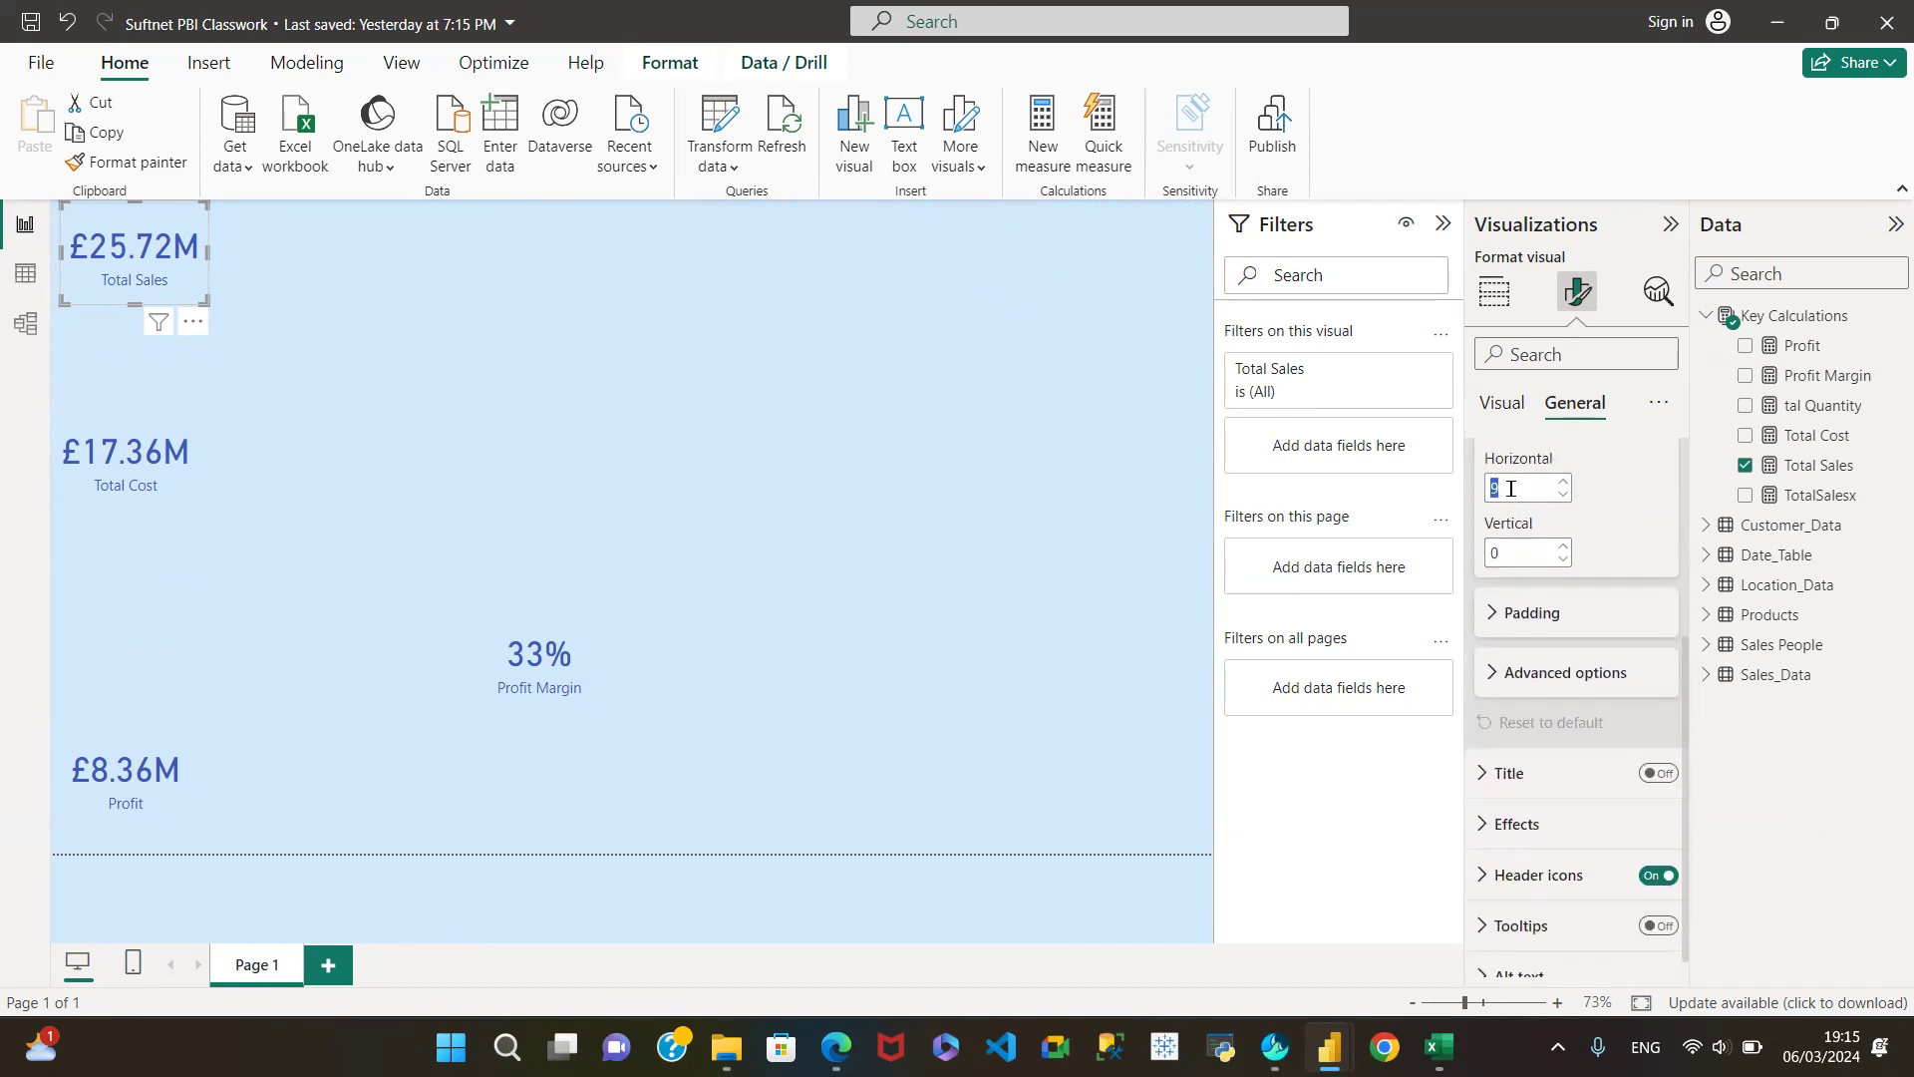
type("0")
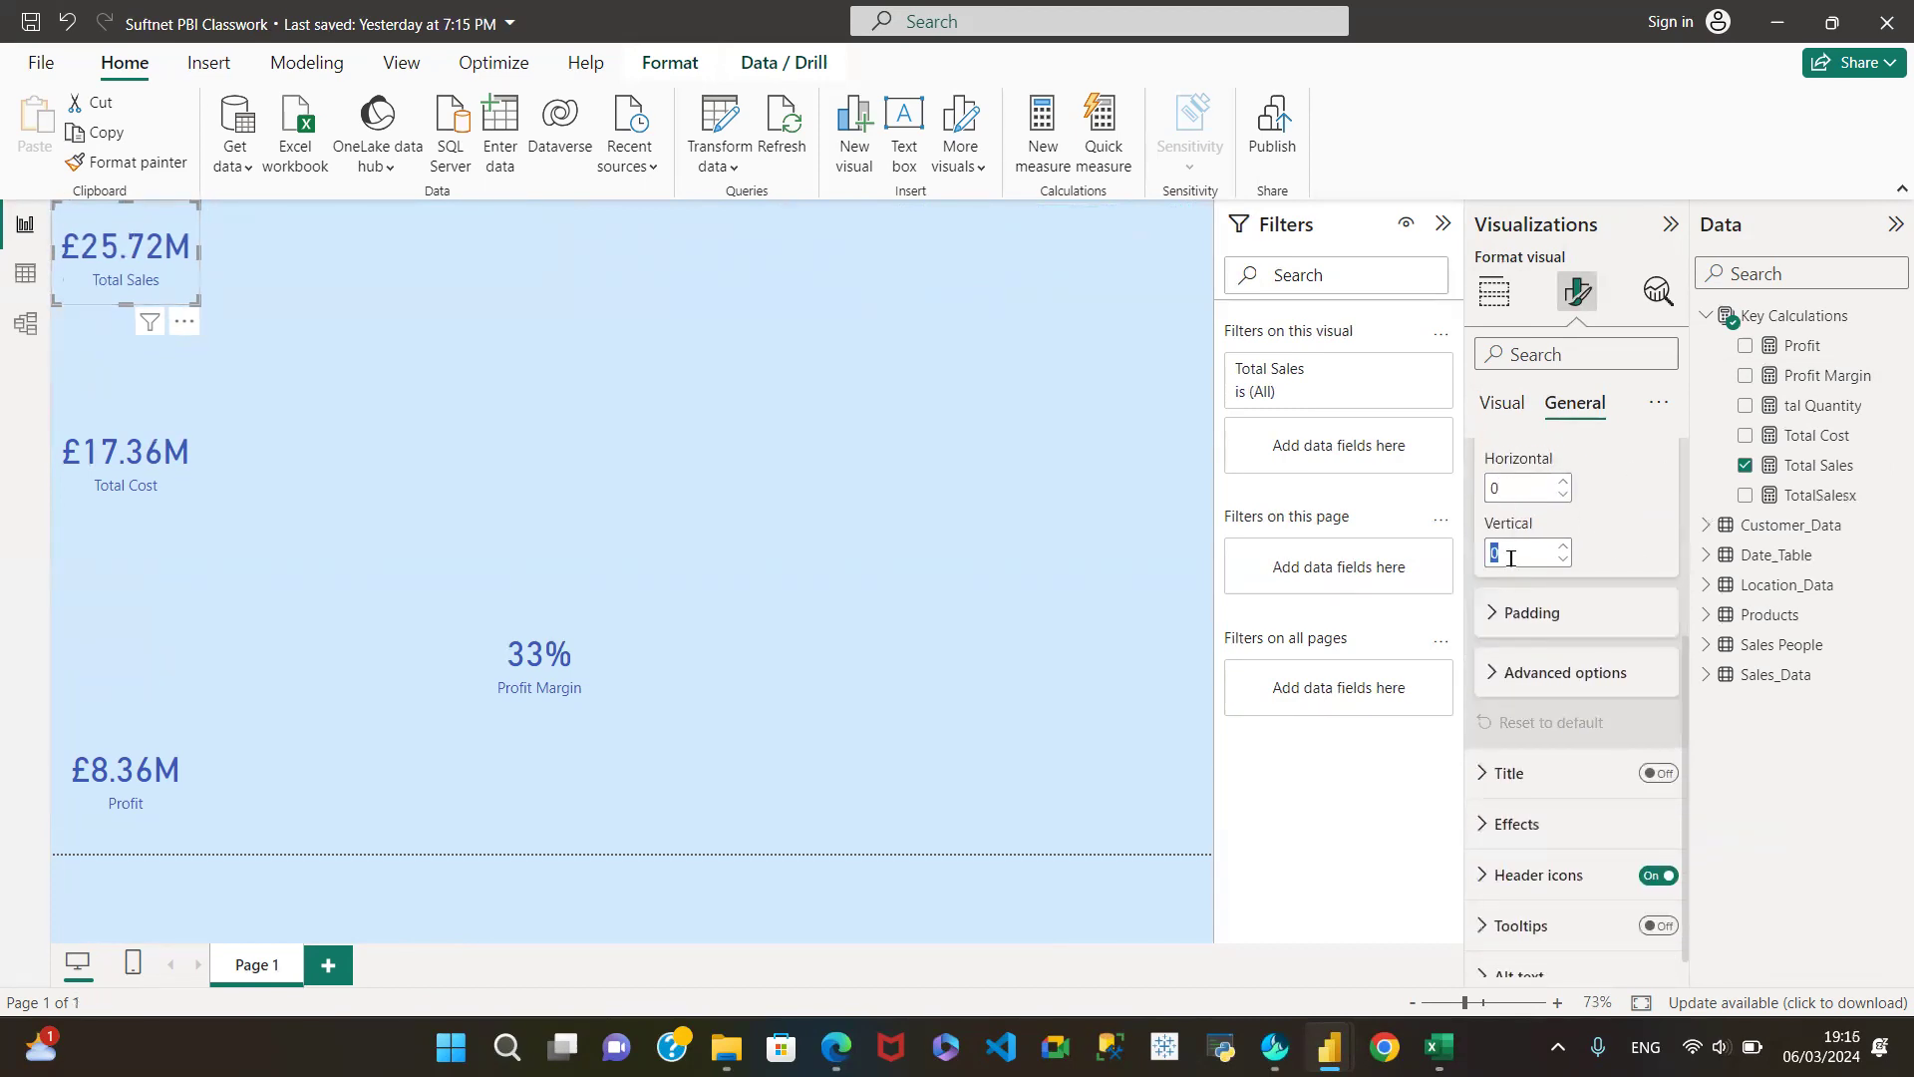
type("8")
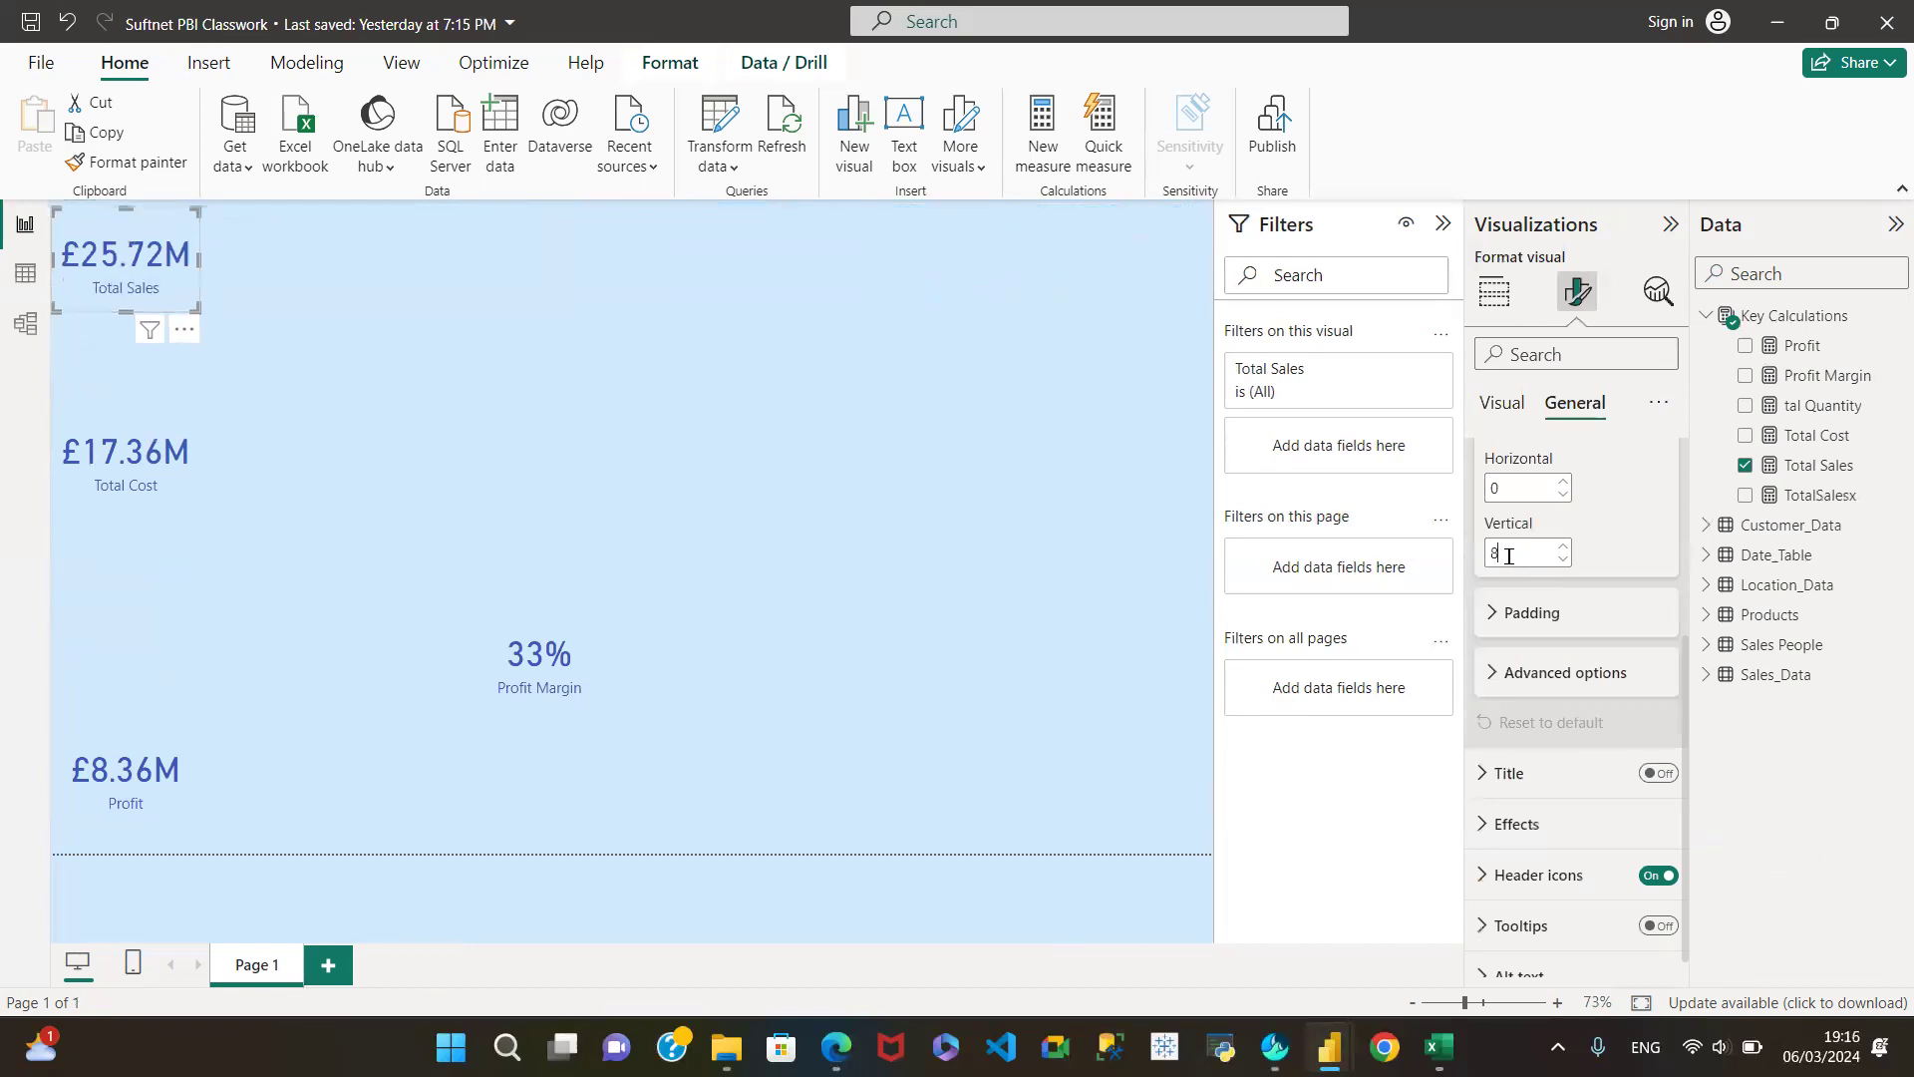
type("4")
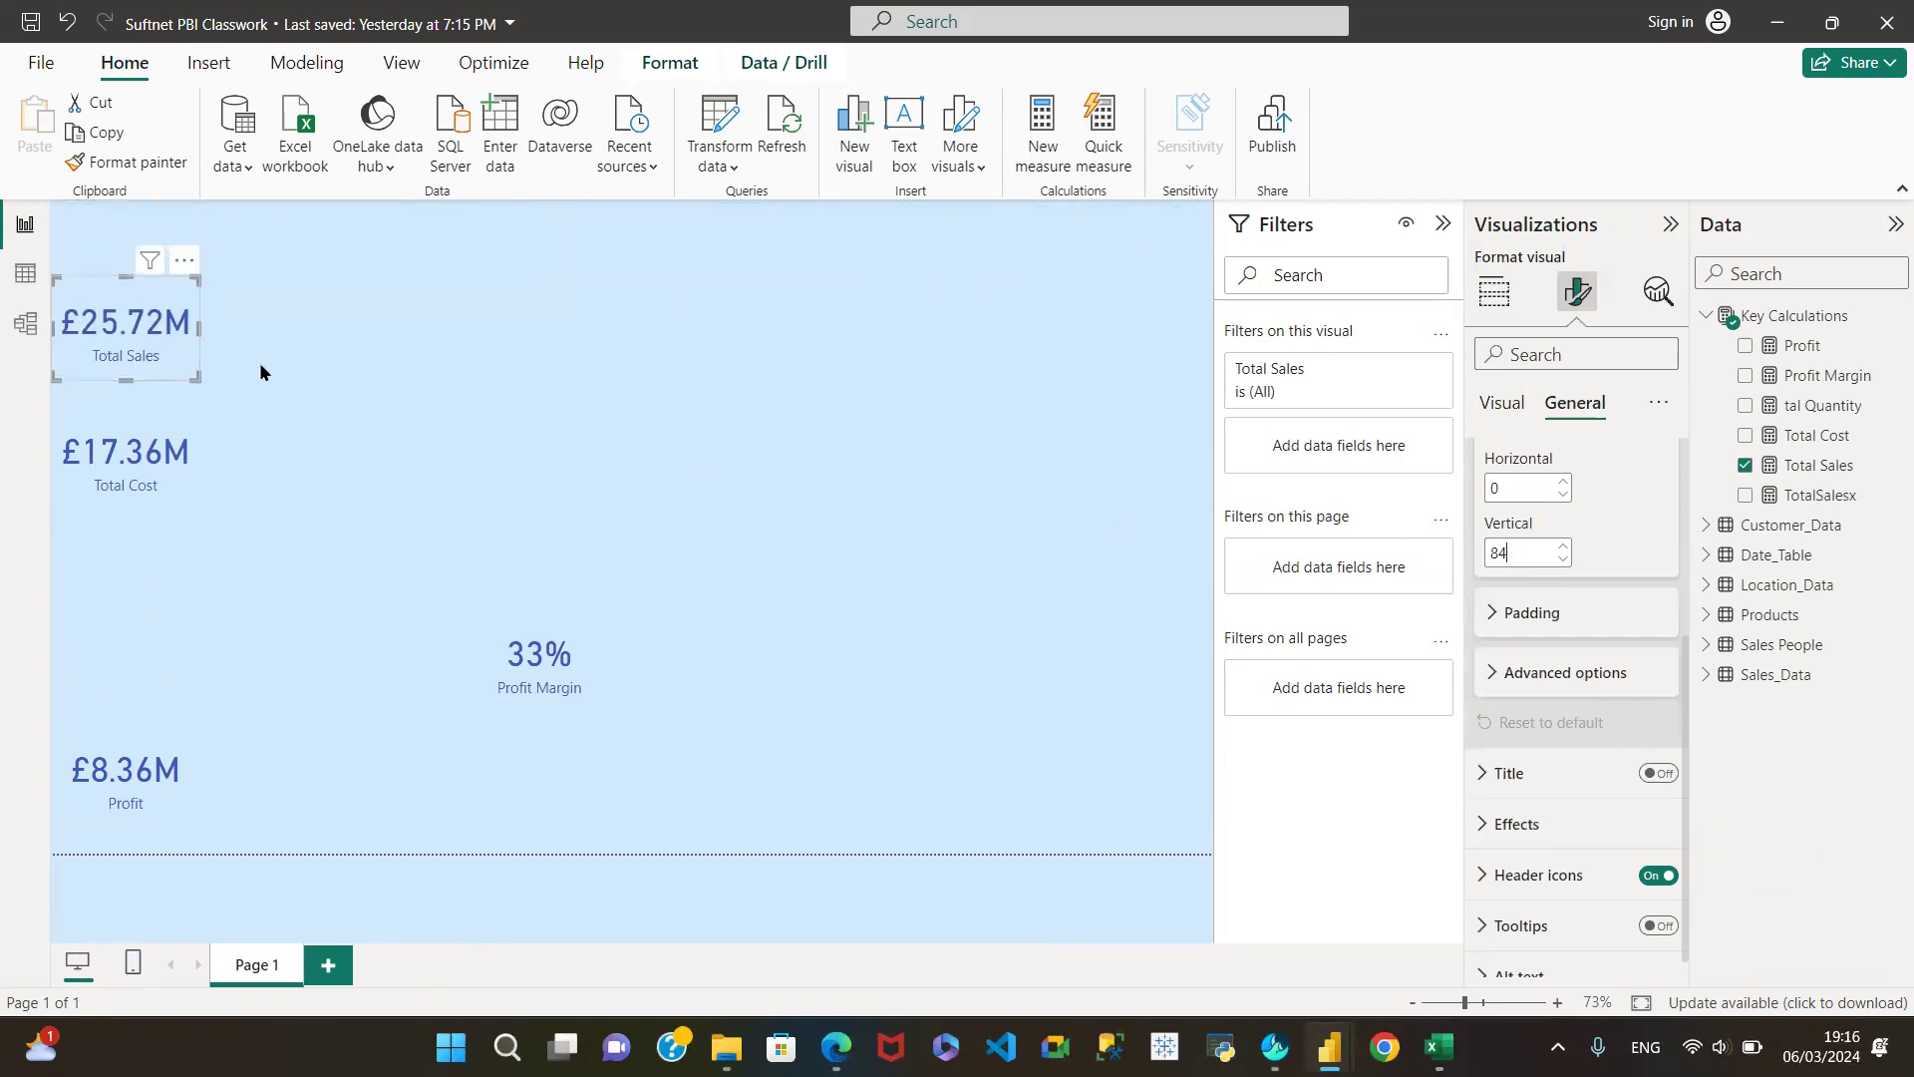
Step: Move the Profit Margin card to the canvas's left edge between Total Cost and Profit, and shift the Profit card up slightly
left_click(124, 450)
left_click(574, 652)
left_click_drag(578, 652, 166, 600)
mouse_move(139, 743)
left_mouse_down()
mouse_move(130, 760)
mouse_move(140, 730)
left_mouse_up()
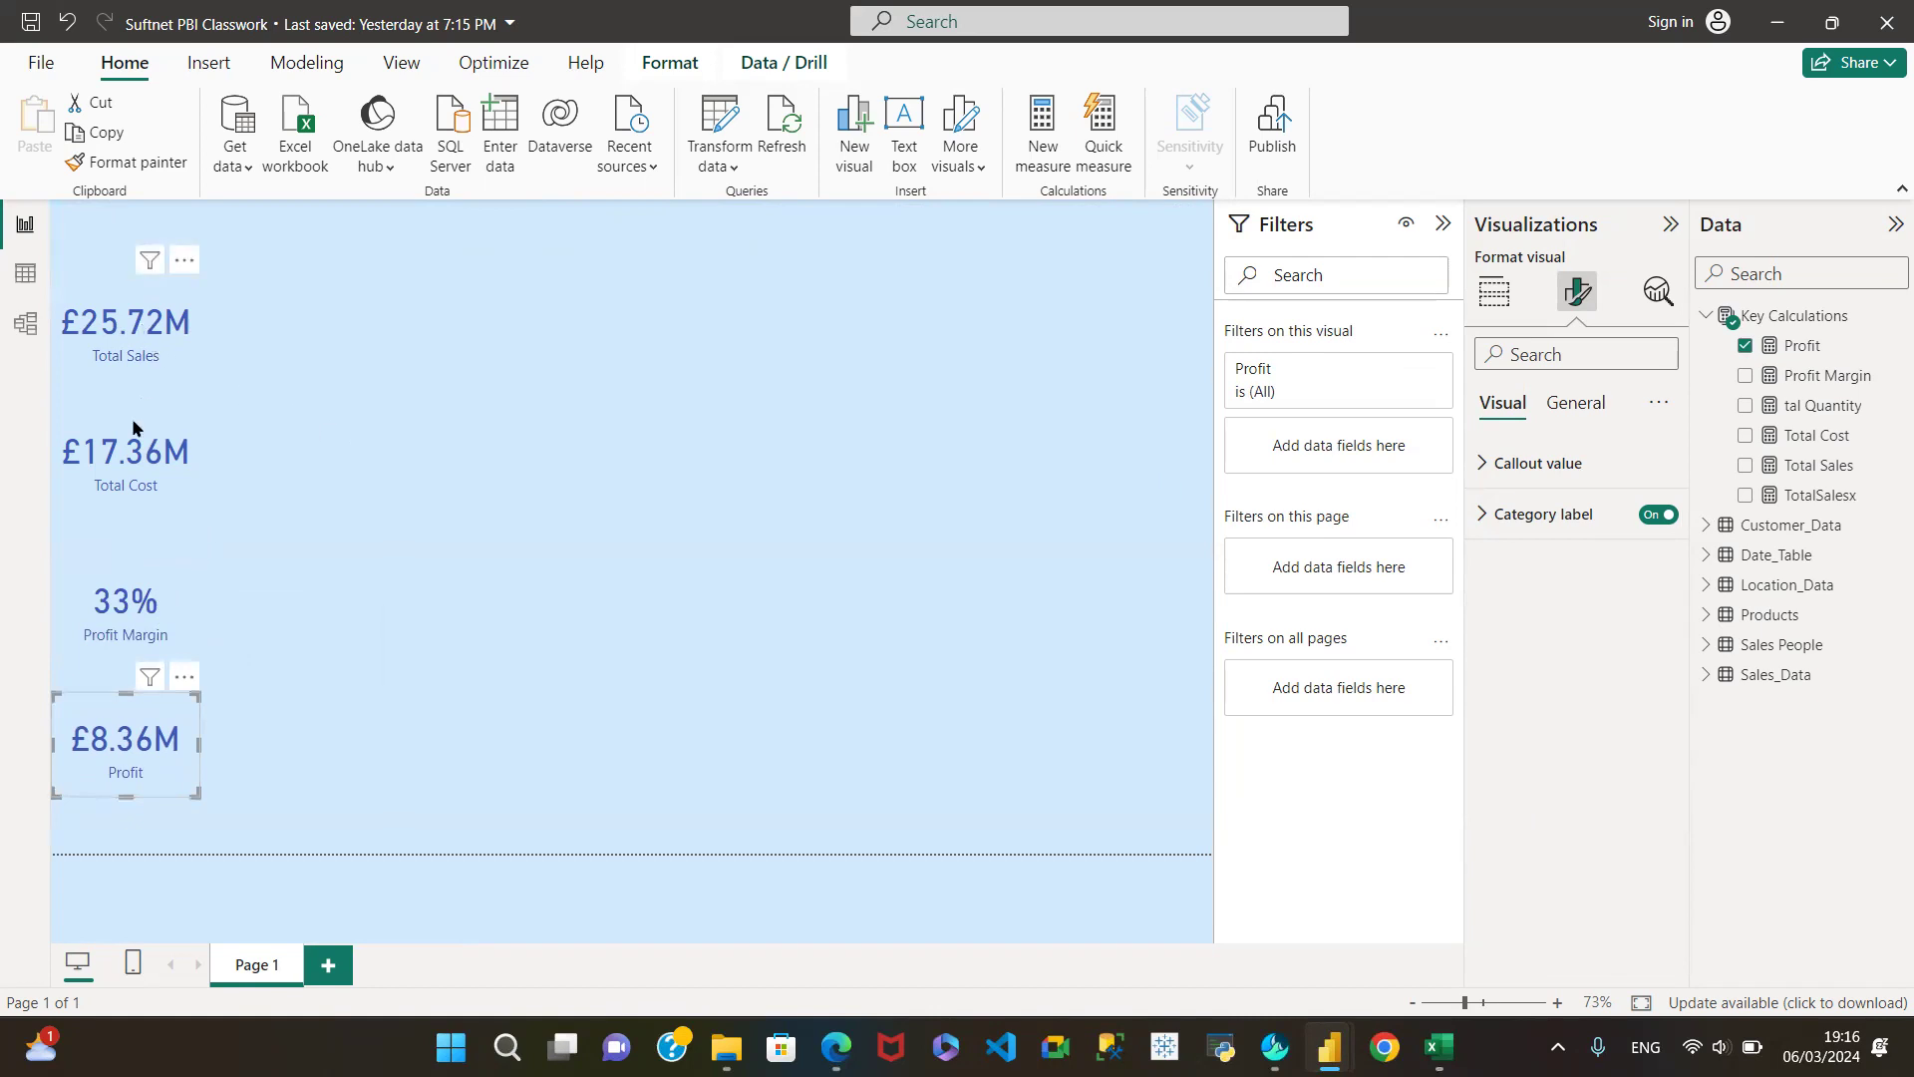
Step: Nudge the Profit Margin and Profit cards slightly upward to even out the spacing in the card column
left_click(122, 486)
left_click(133, 602)
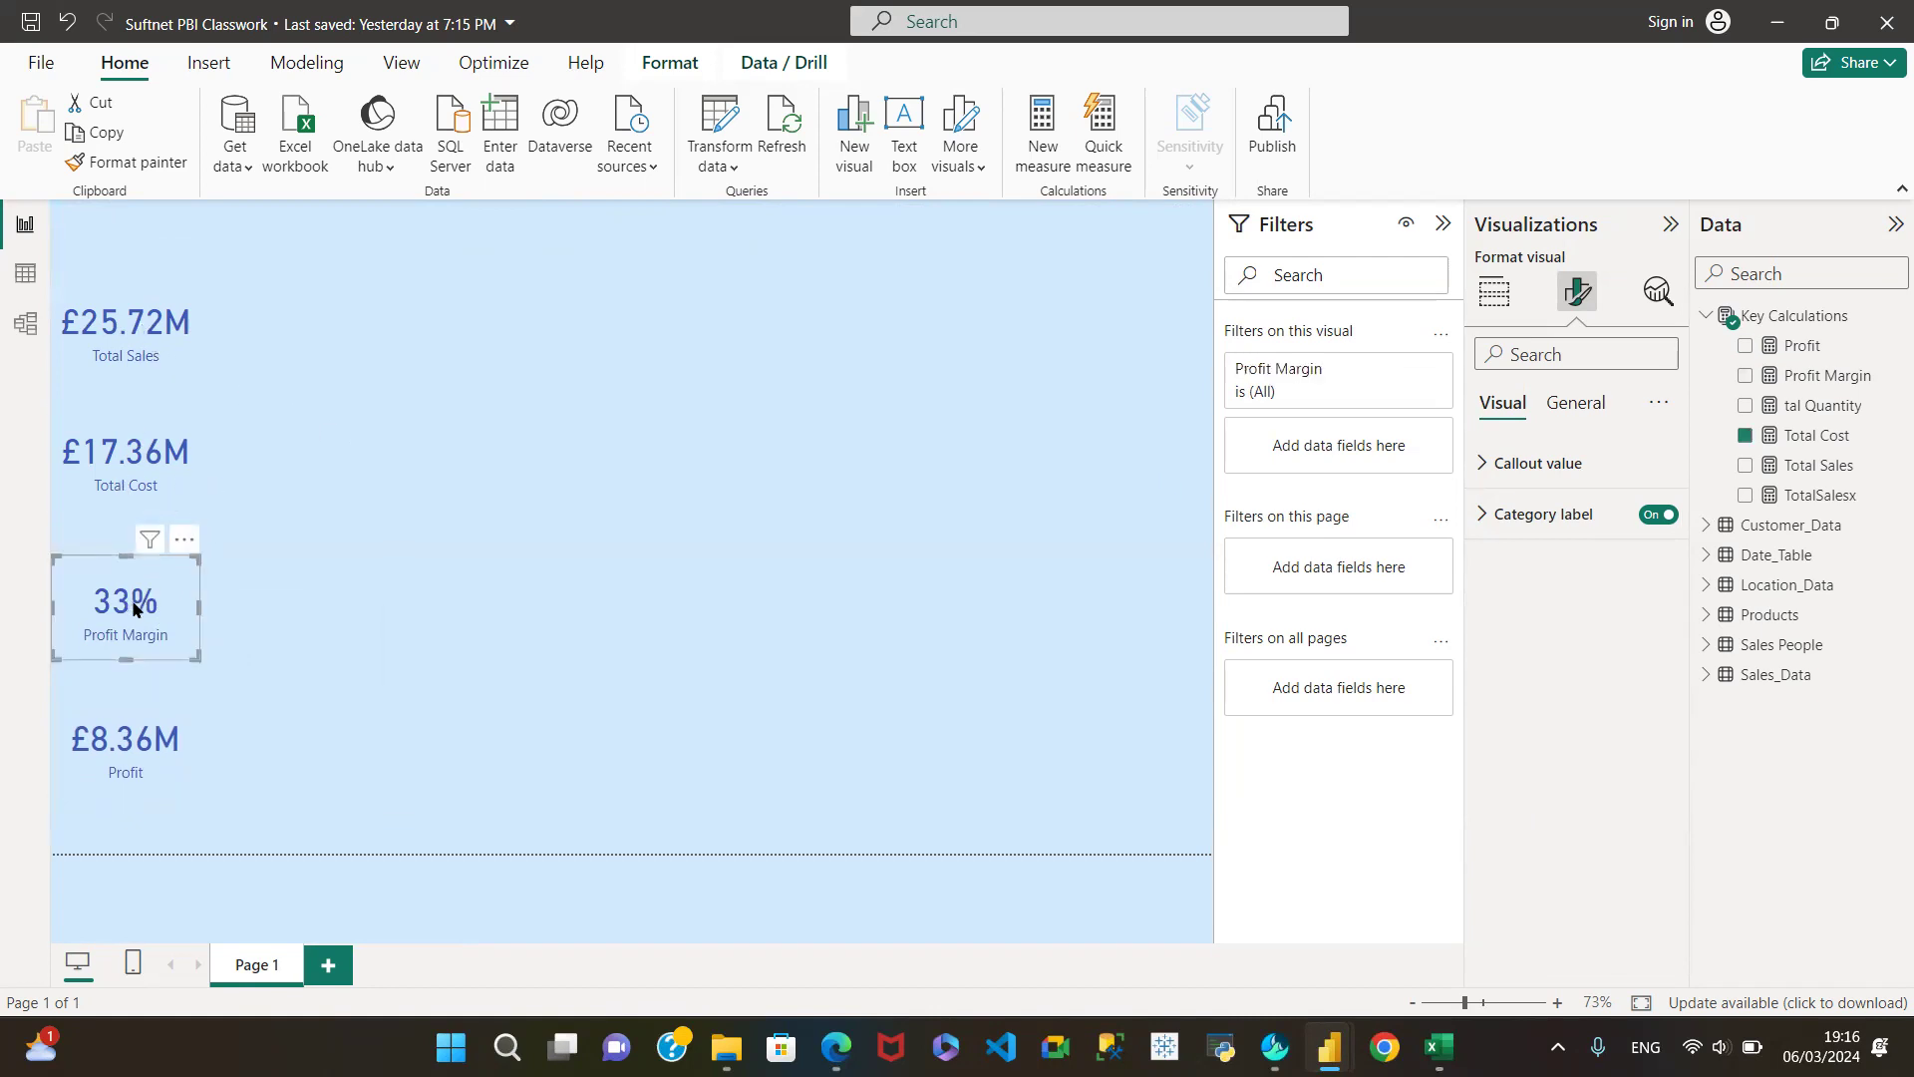
left_click_drag(128, 602, 119, 603)
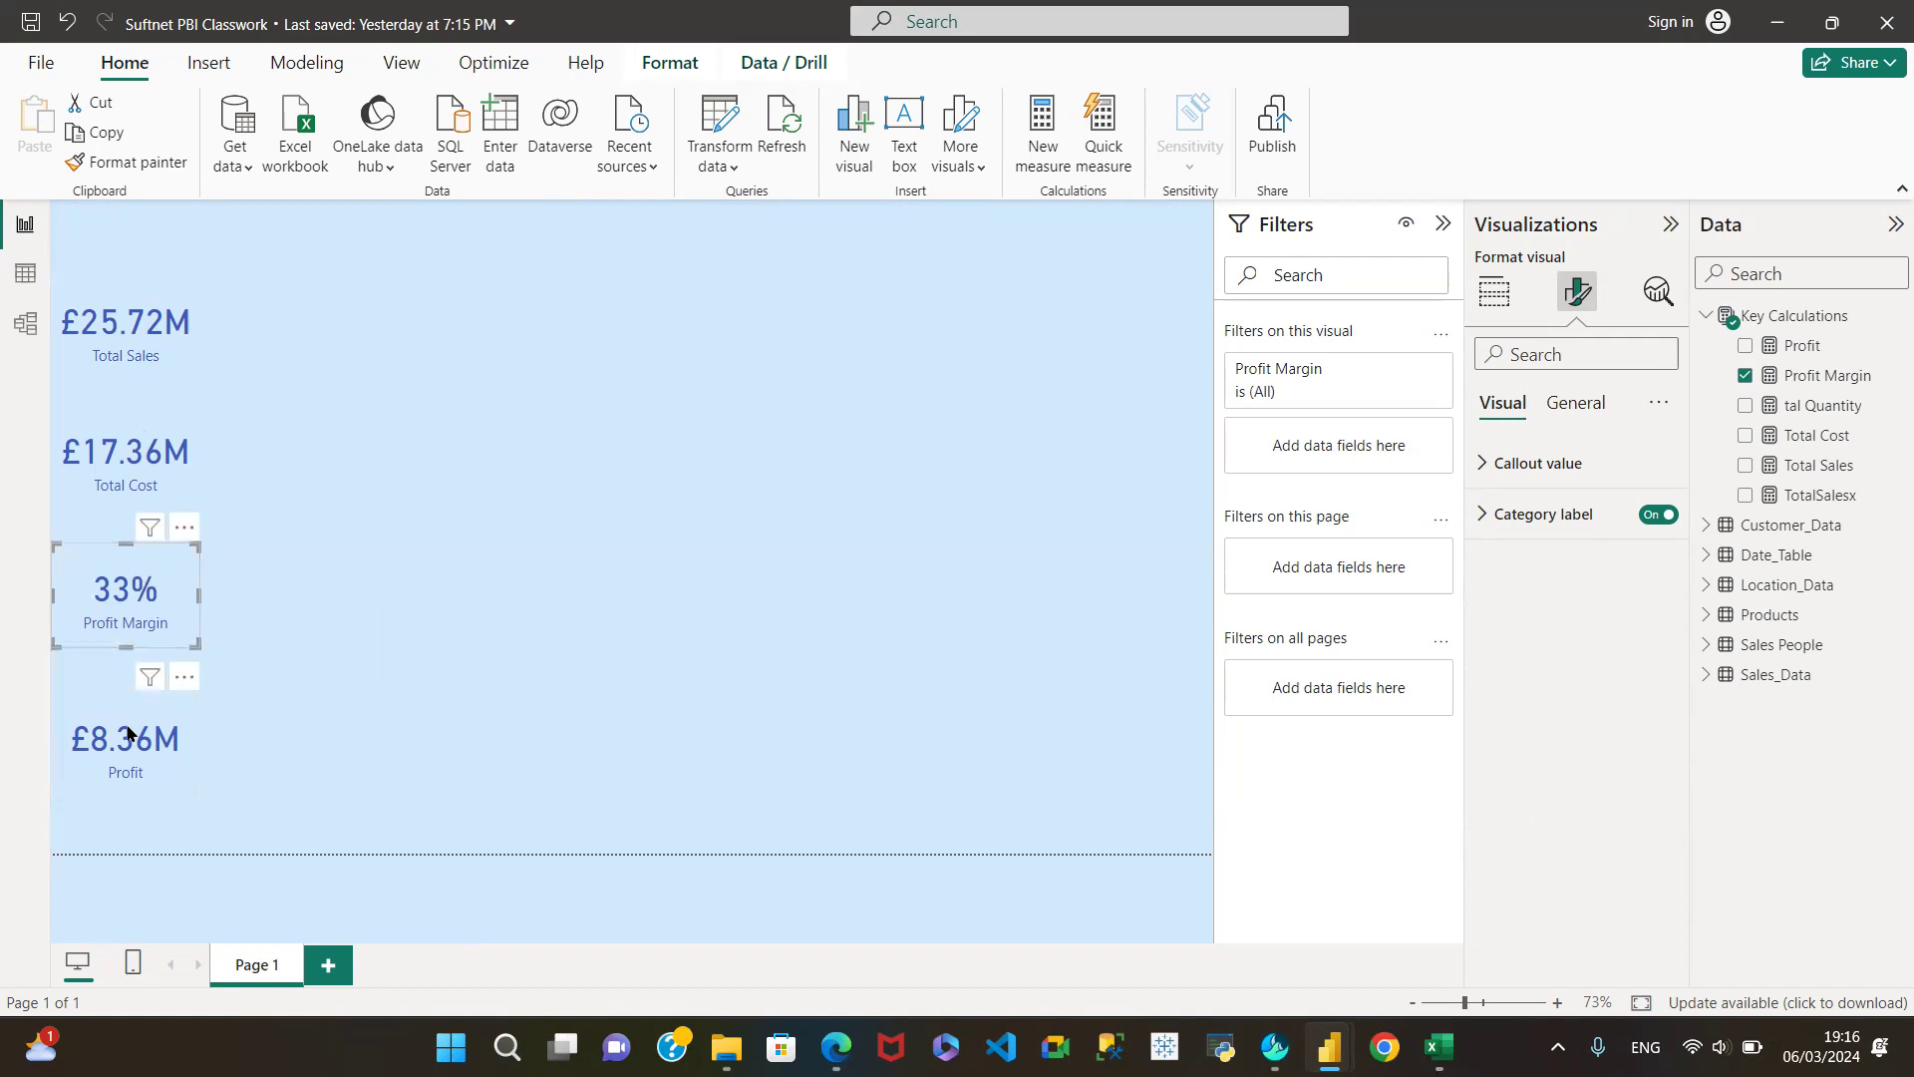
left_click(108, 754)
left_click_drag(108, 749, 105, 739)
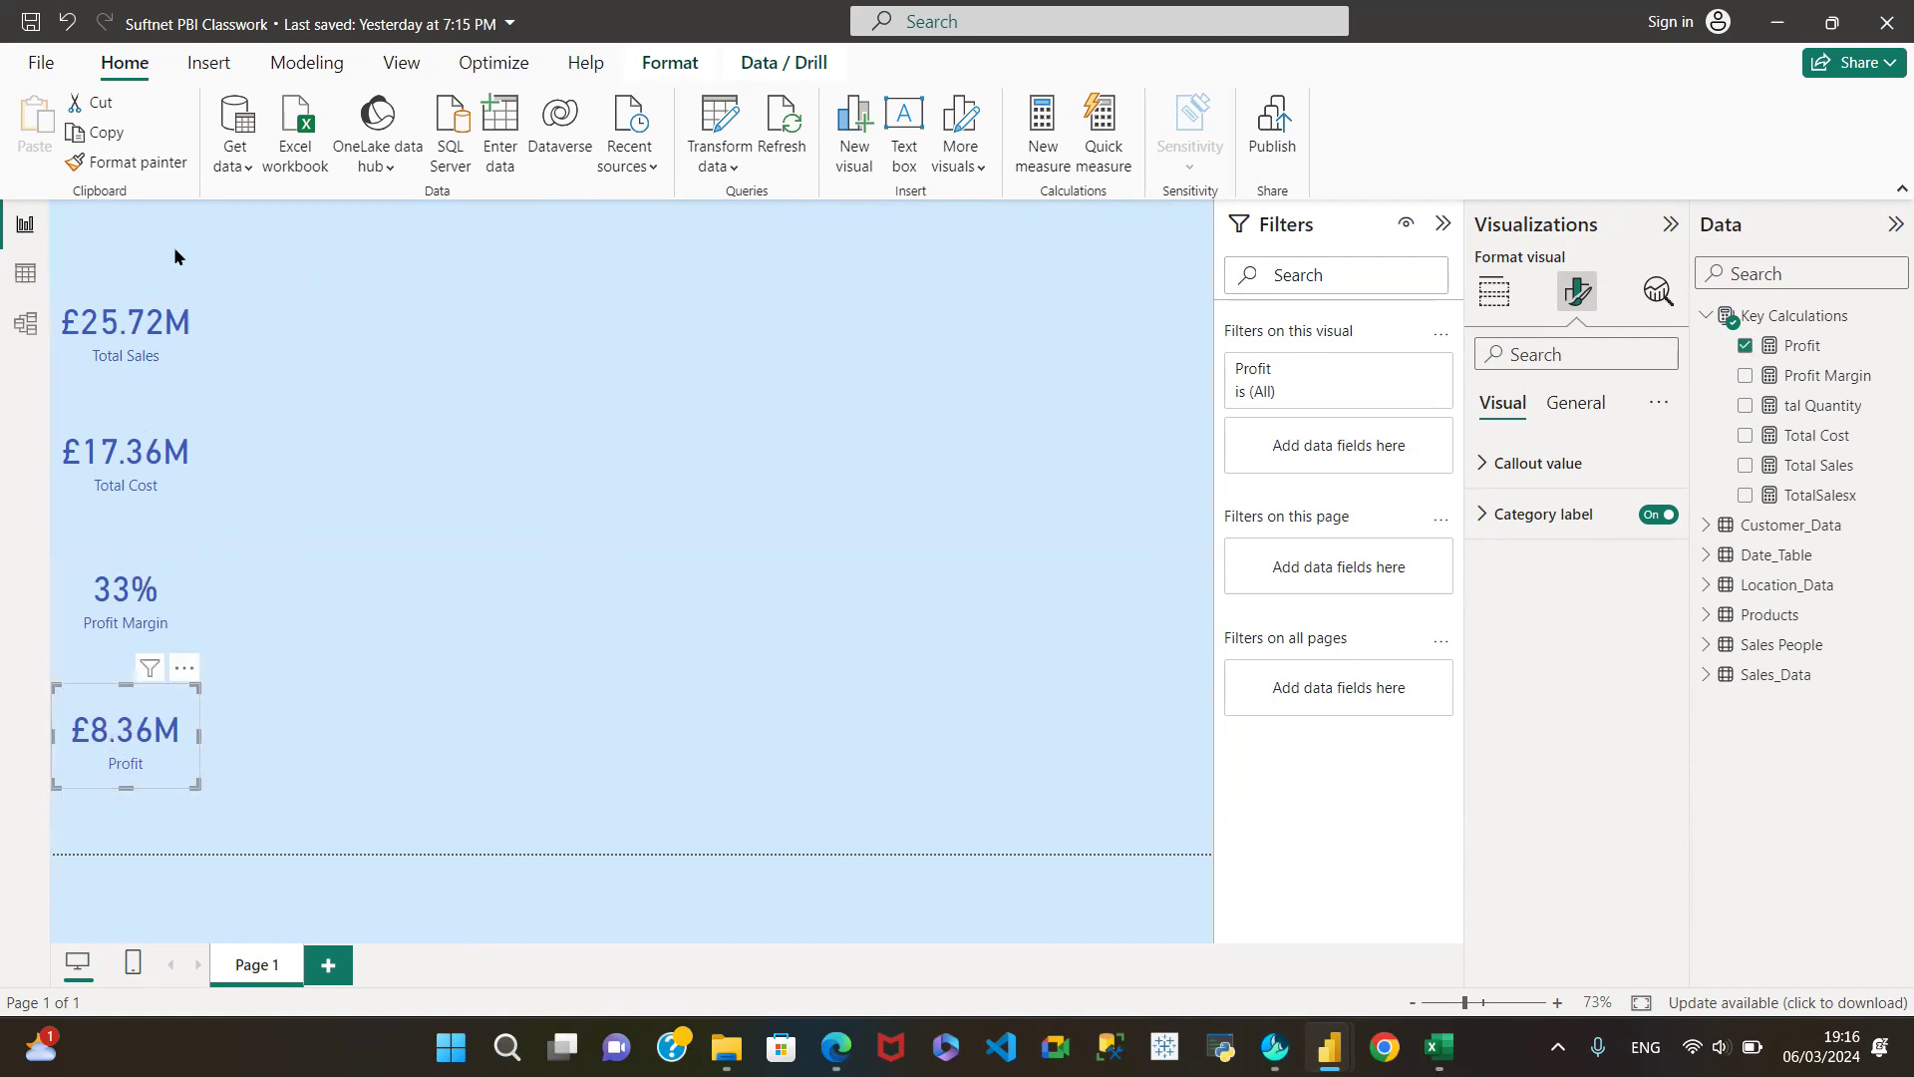
left_click(719, 432)
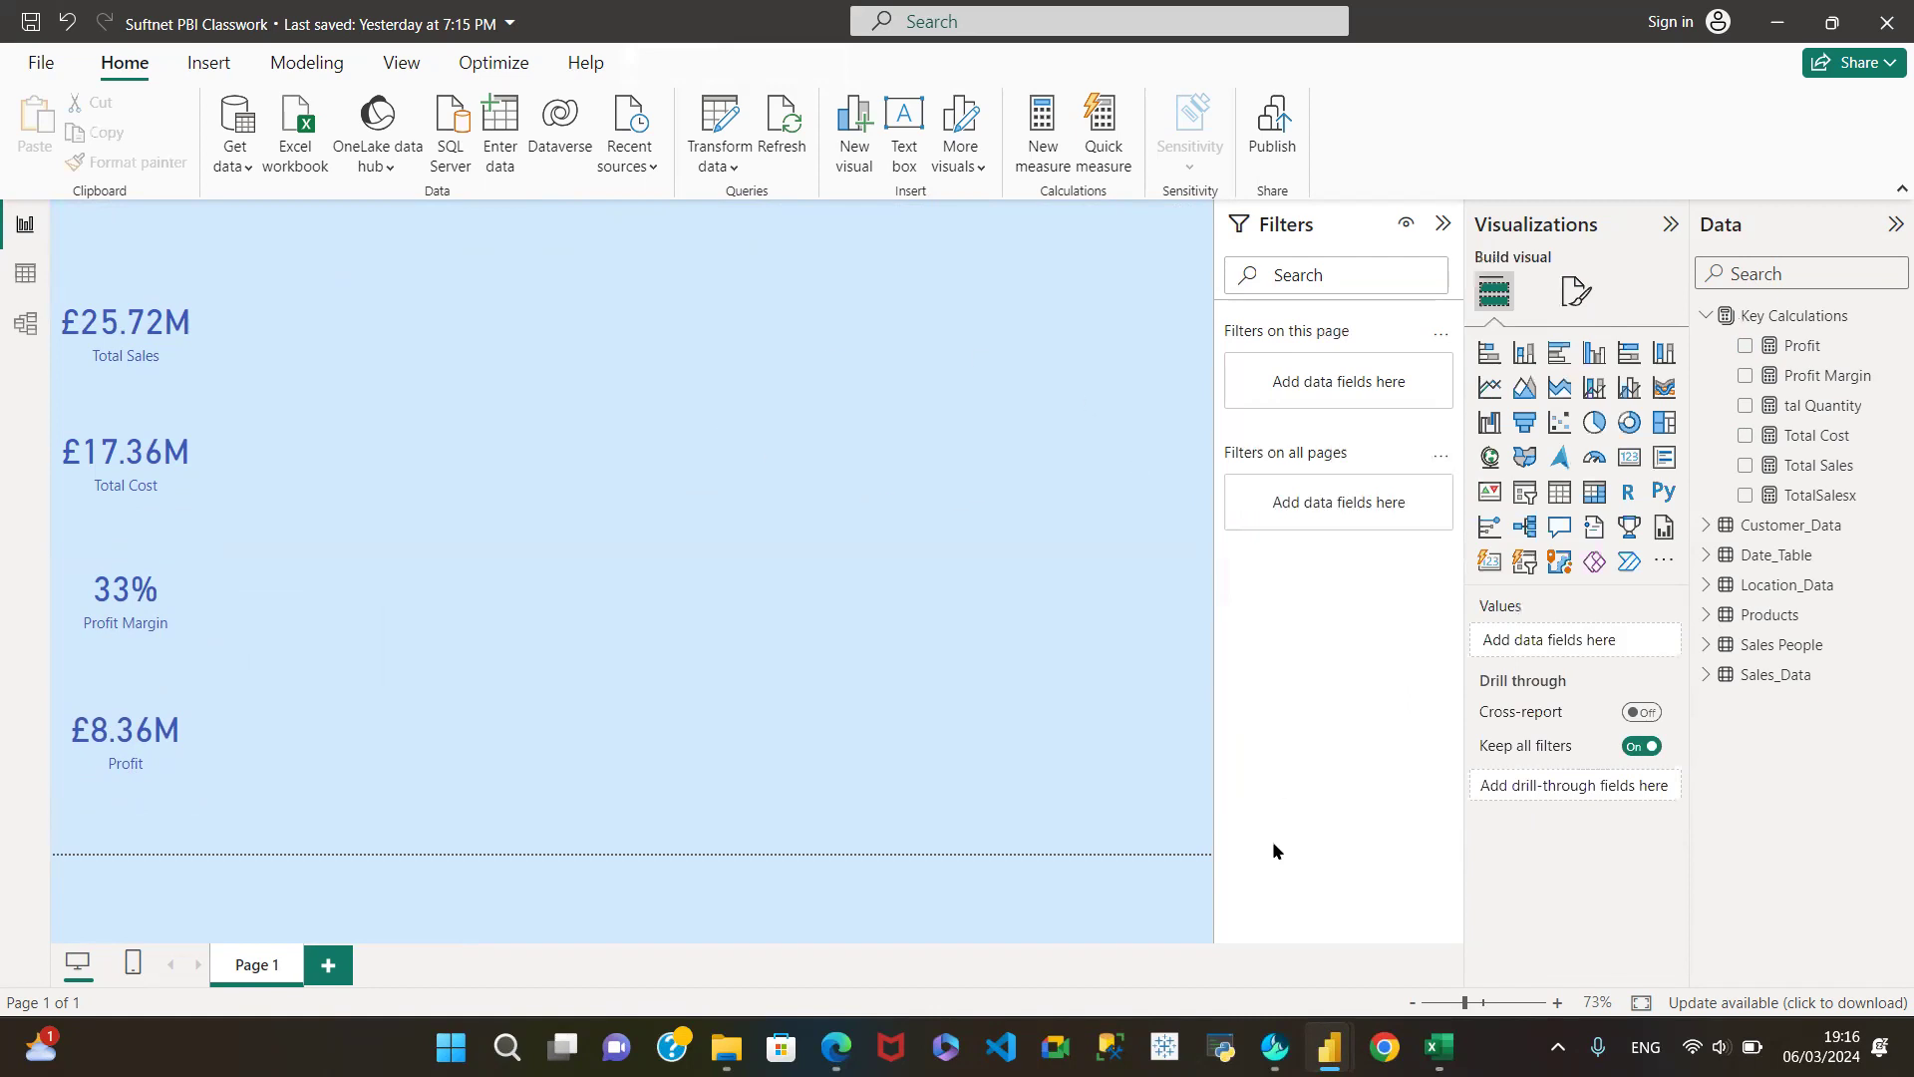
Step: Switch to the MY UBG powerbi work report and examine the Total Sales by County donut chart
mouse_move(1275, 1047)
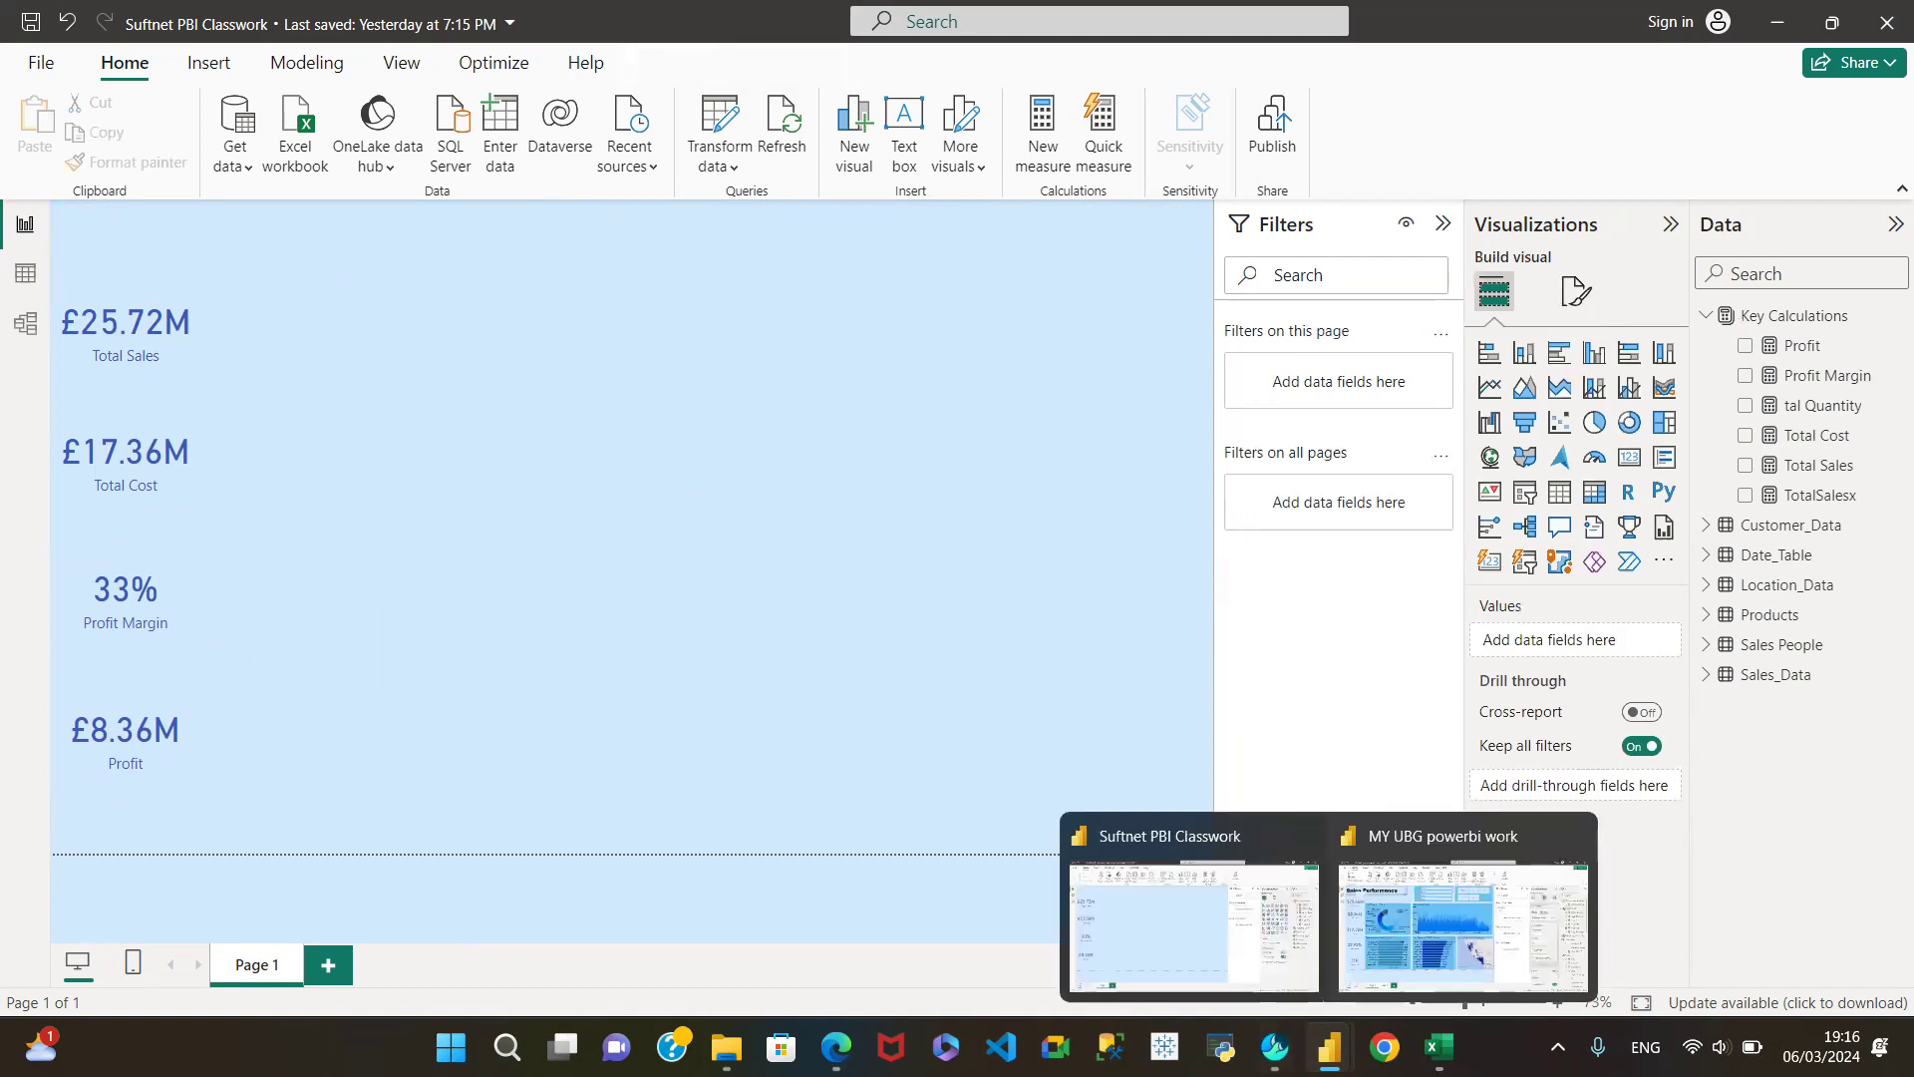
left_click(1404, 962)
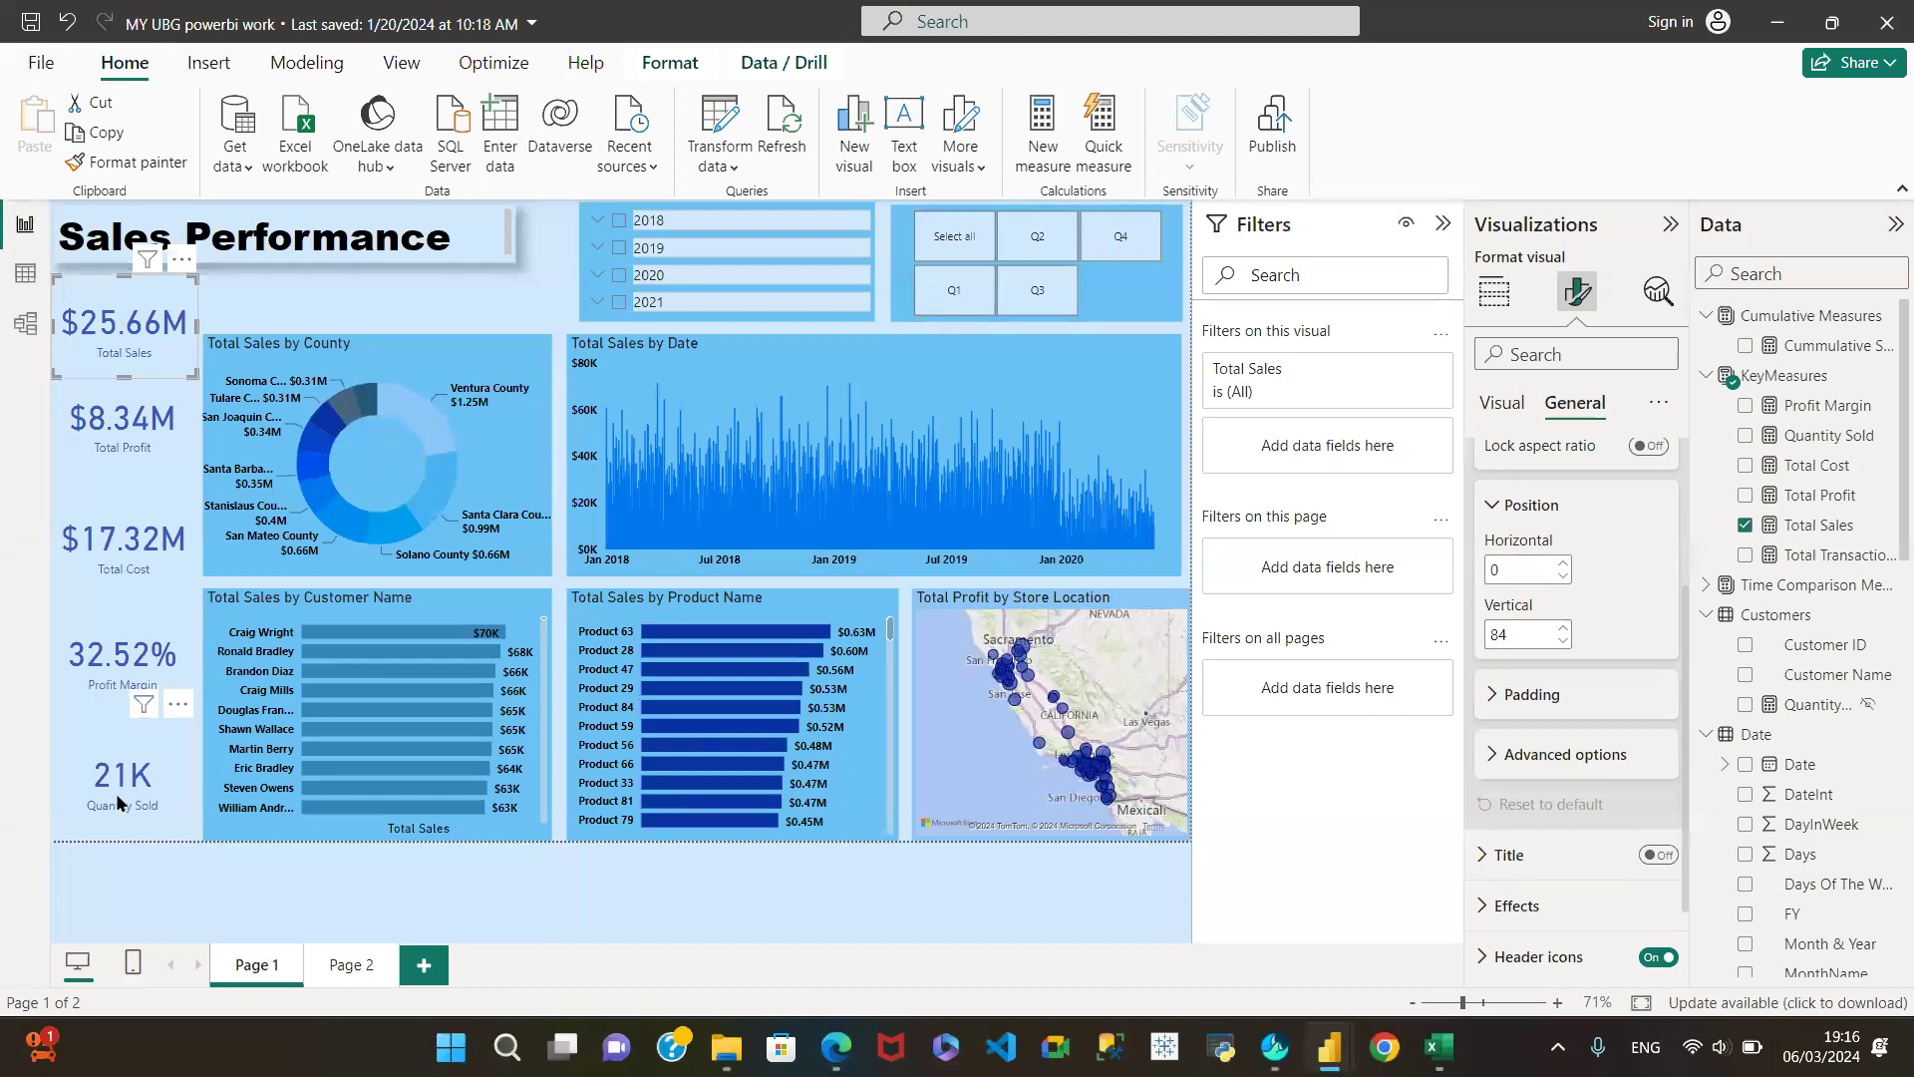
left_click(335, 342)
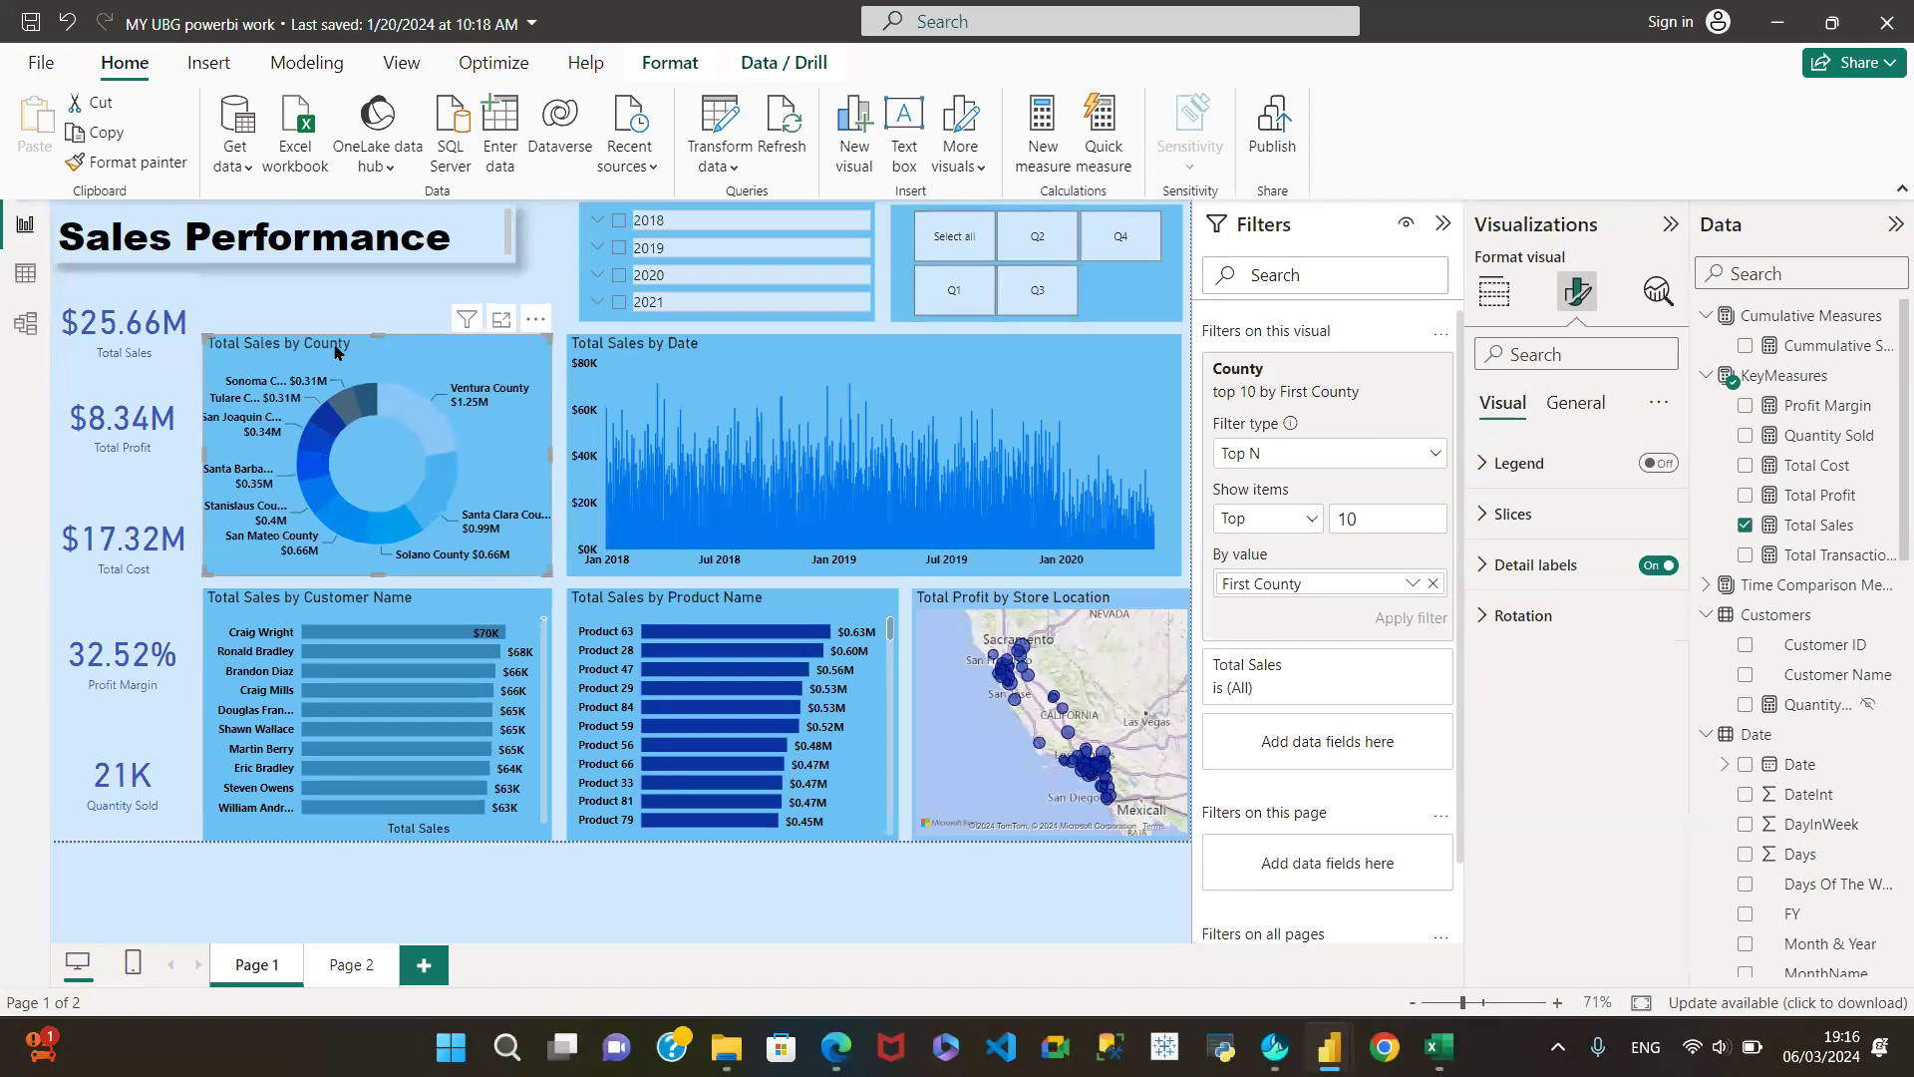
Step: Switch back to the Suftnet PBI Classwork report, add an empty donut chart beside the card column and enlarge it to about double size
mouse_move(1275, 1047)
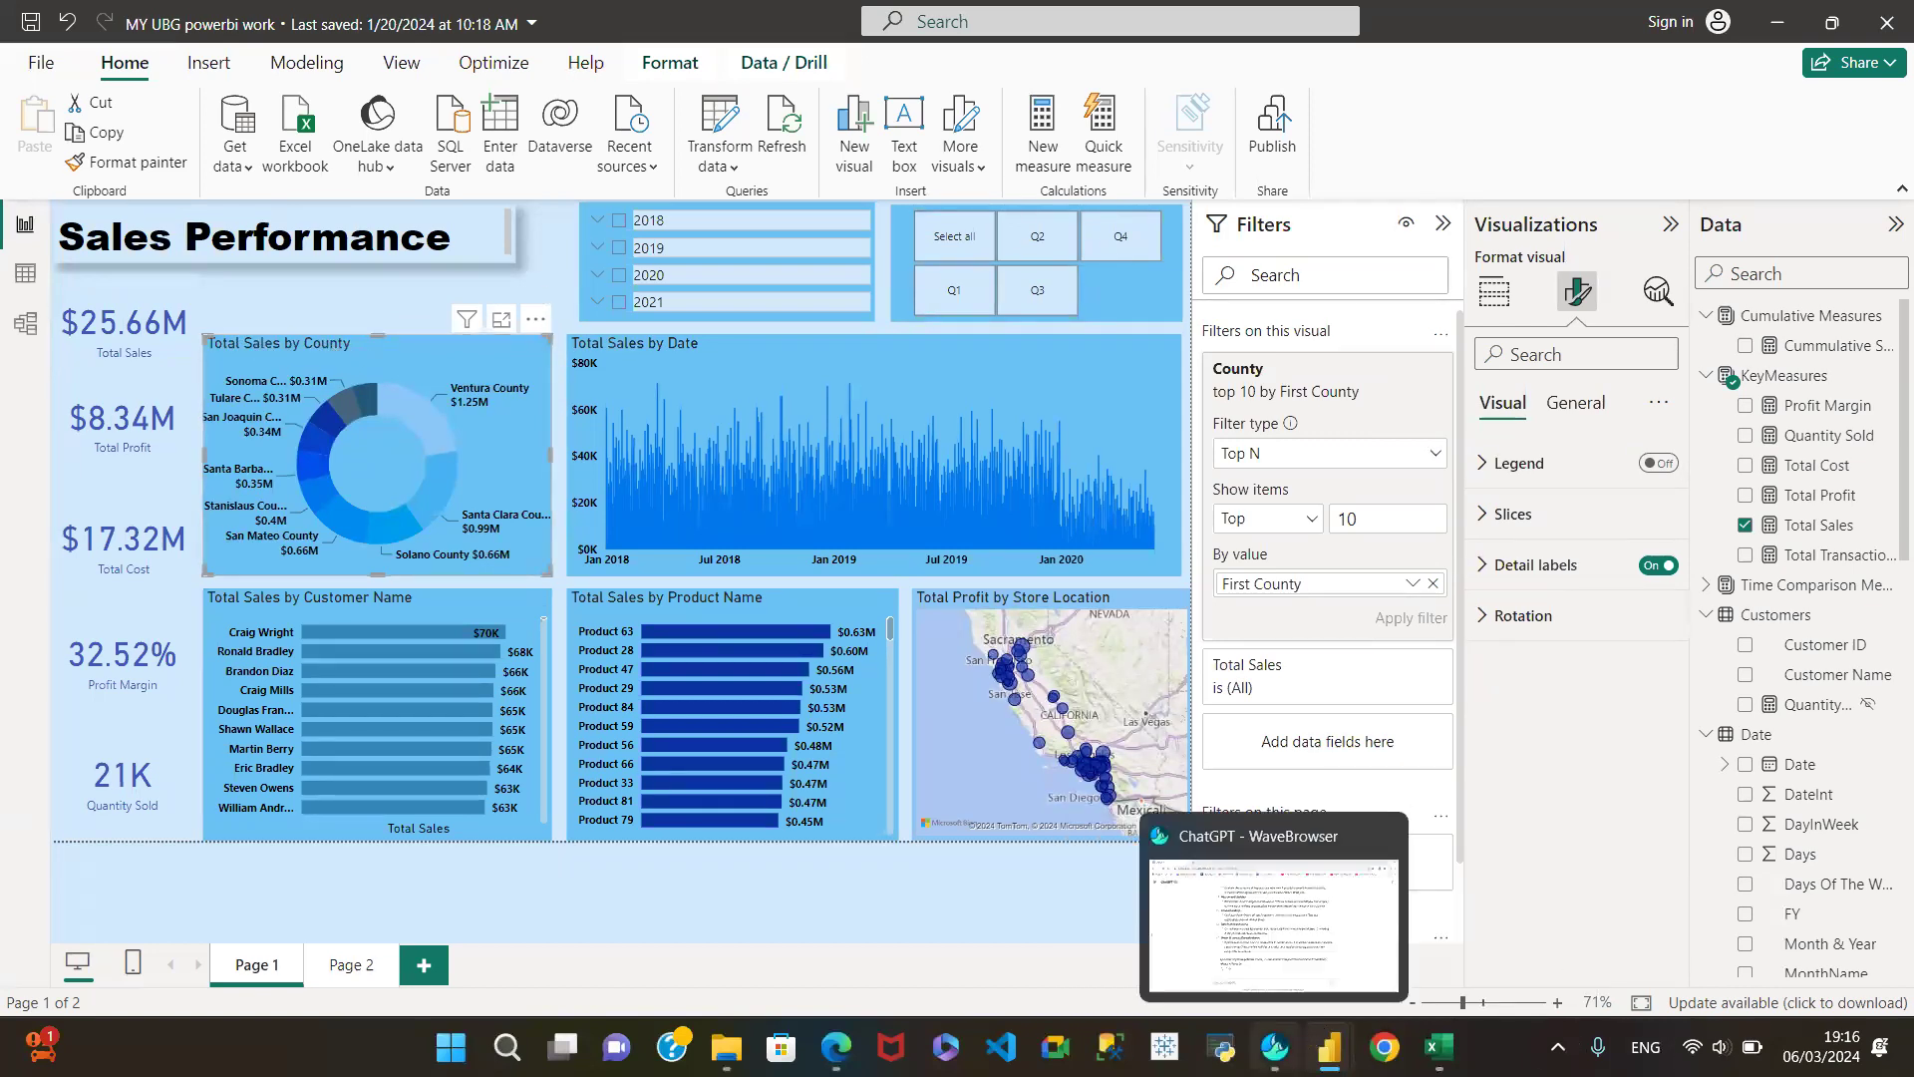
left_click(1171, 918)
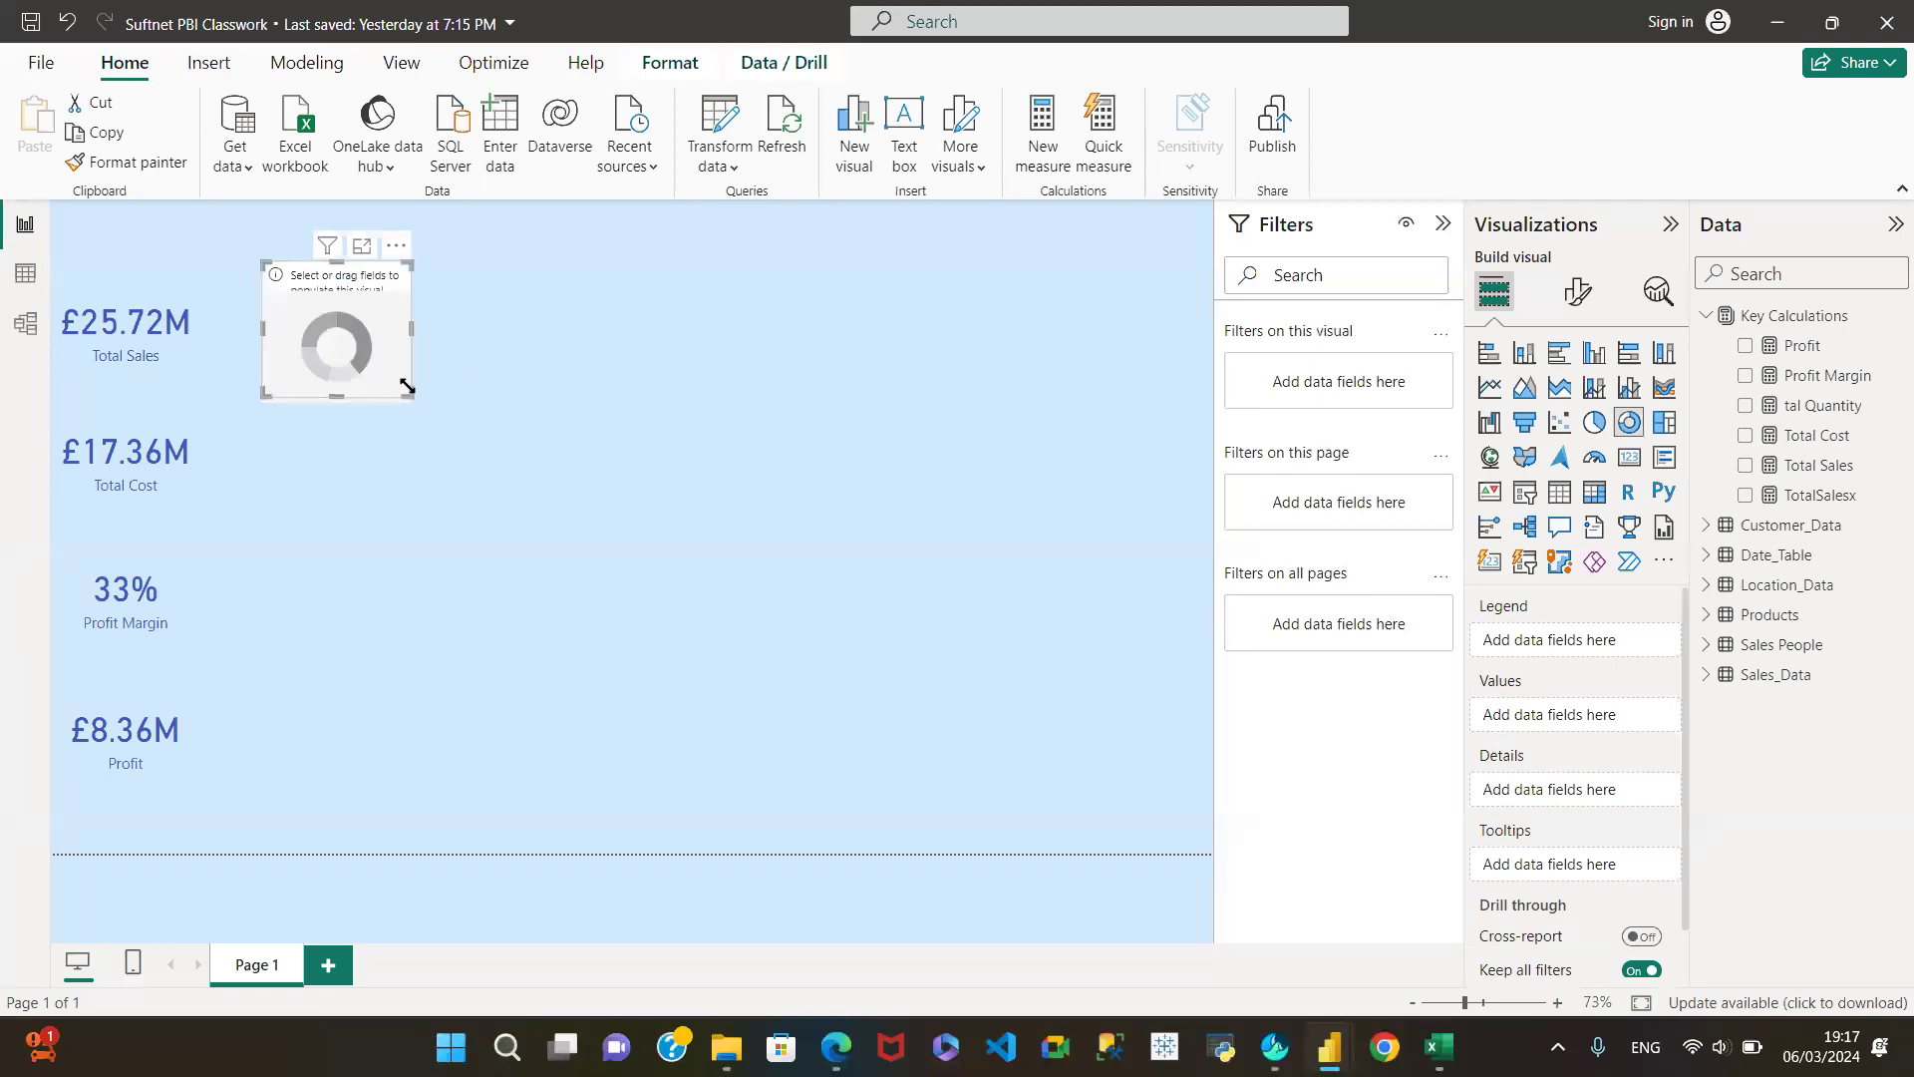
left_click_drag(407, 395, 551, 522)
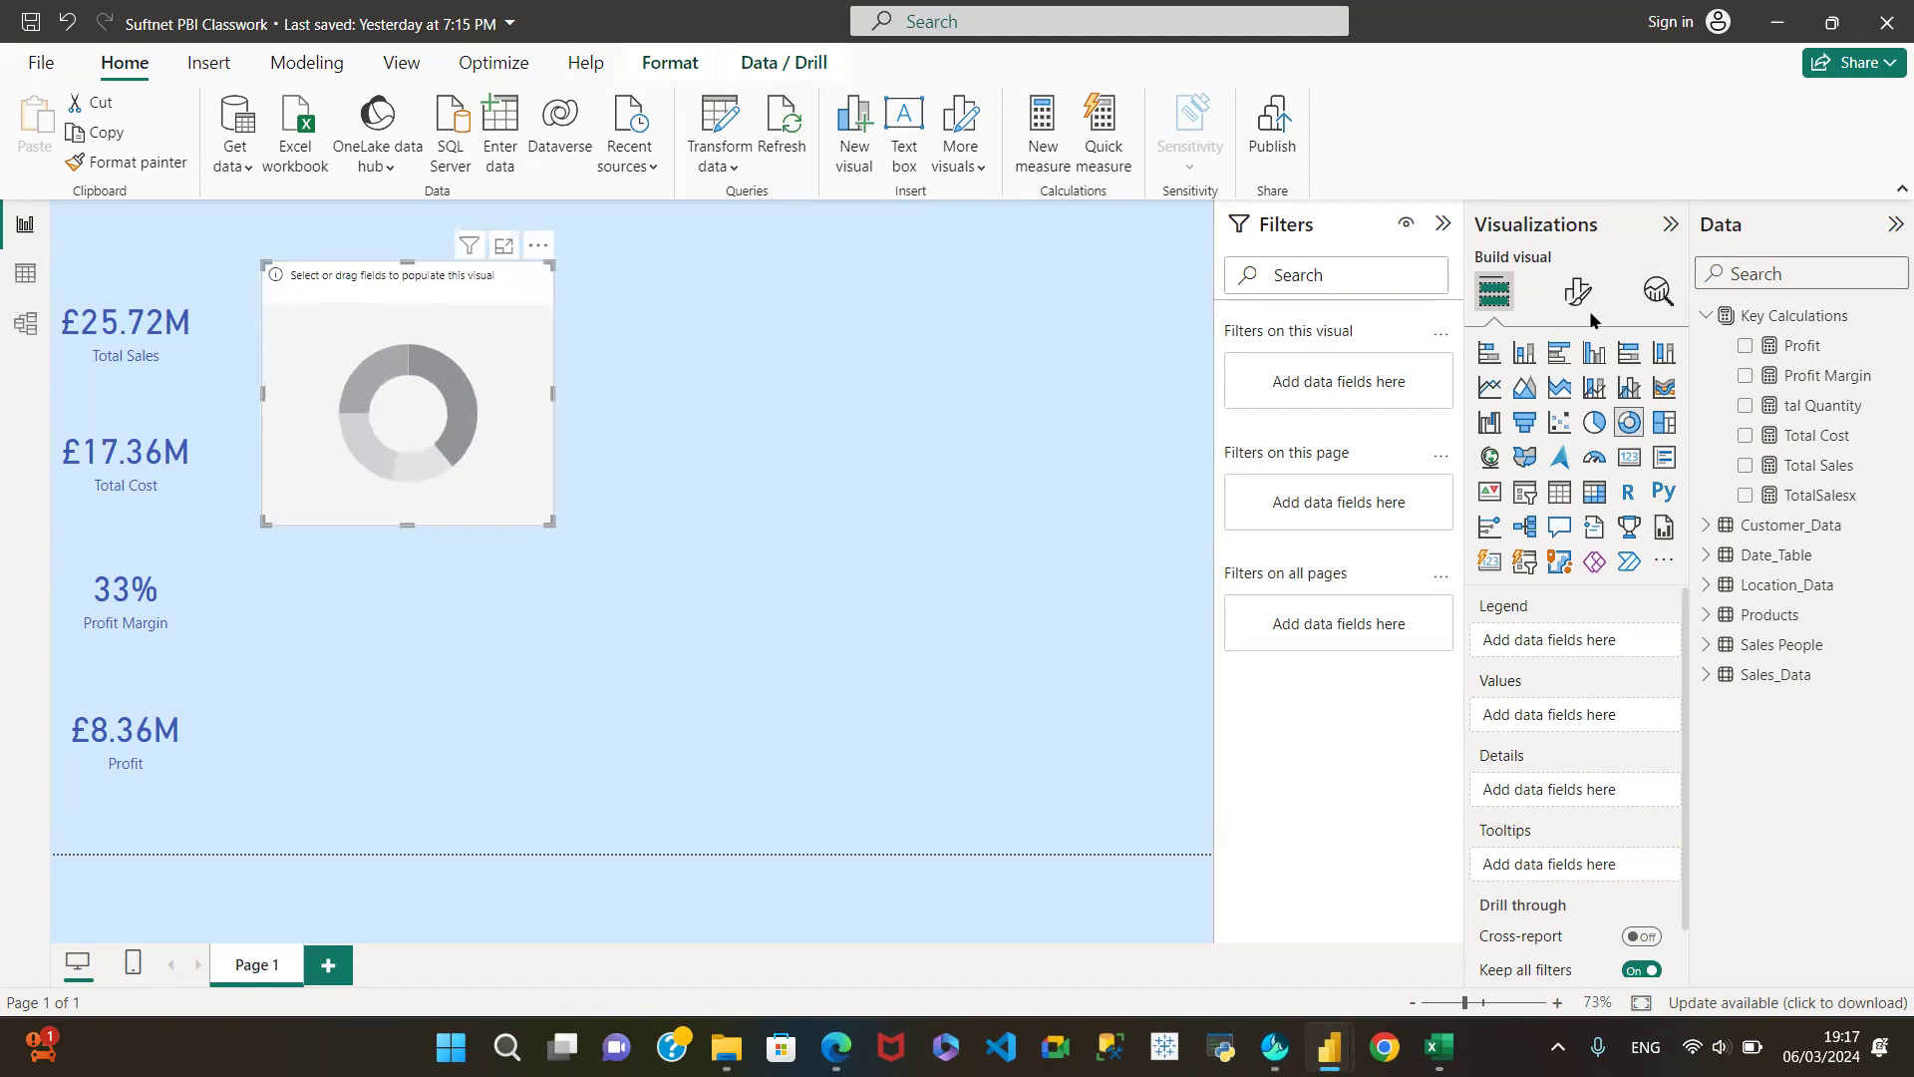
Step: Populate the empty donut chart with Total Sales by County from Location_Data and enlarge it to fit more labels
left_click(1750, 466)
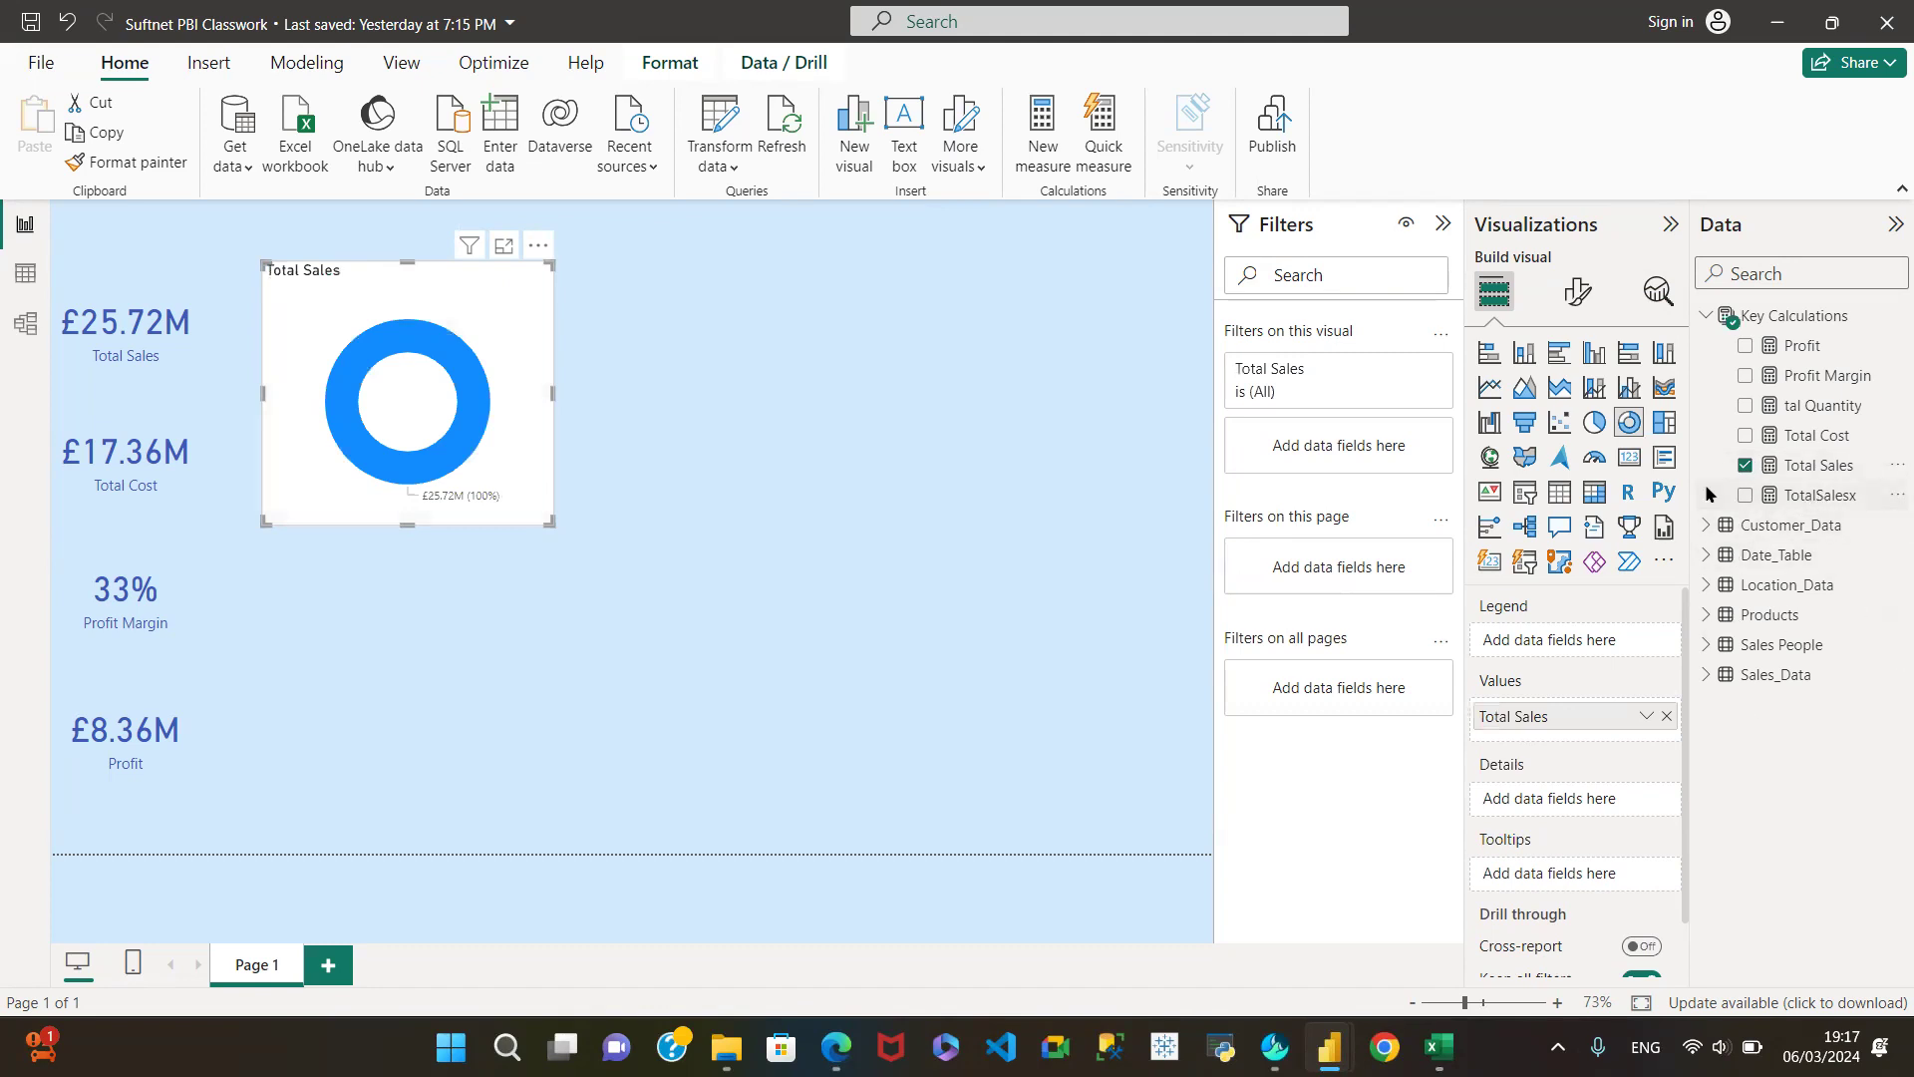
left_click(1704, 588)
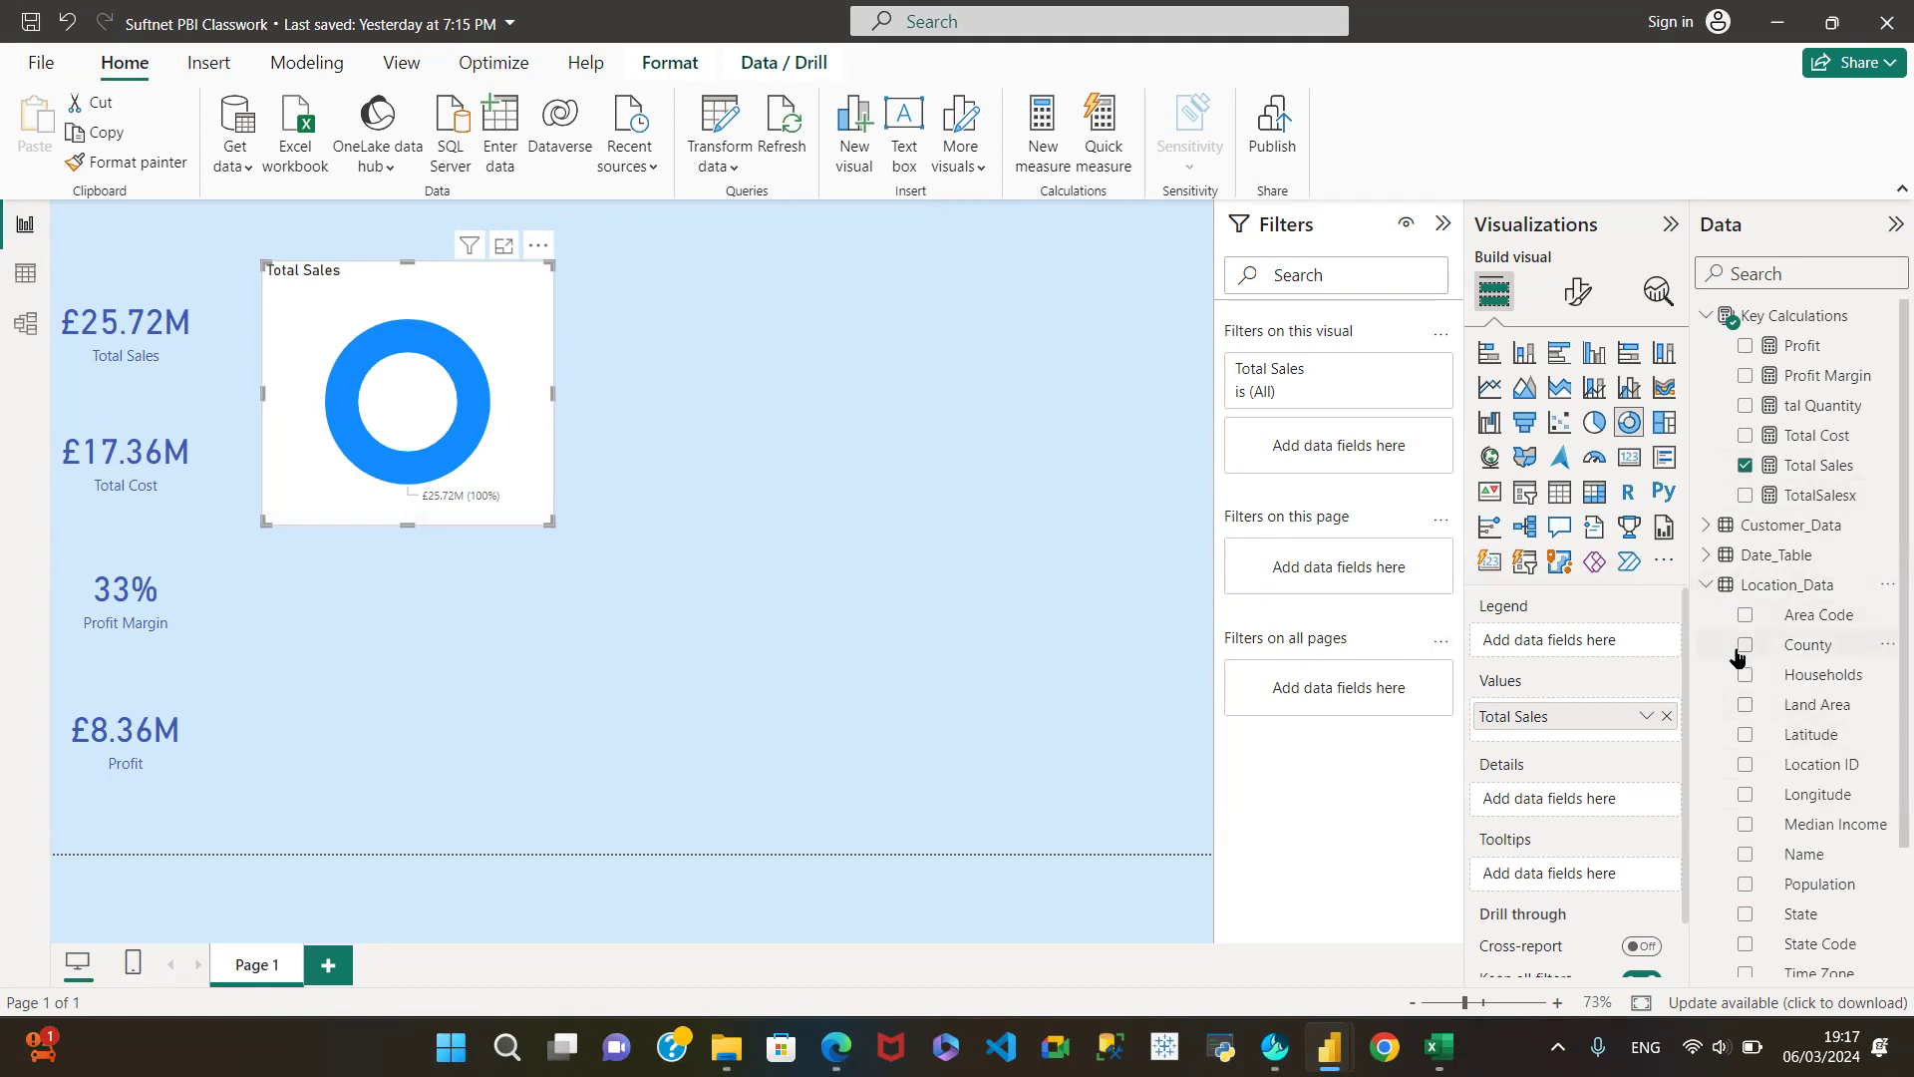
left_click(1743, 646)
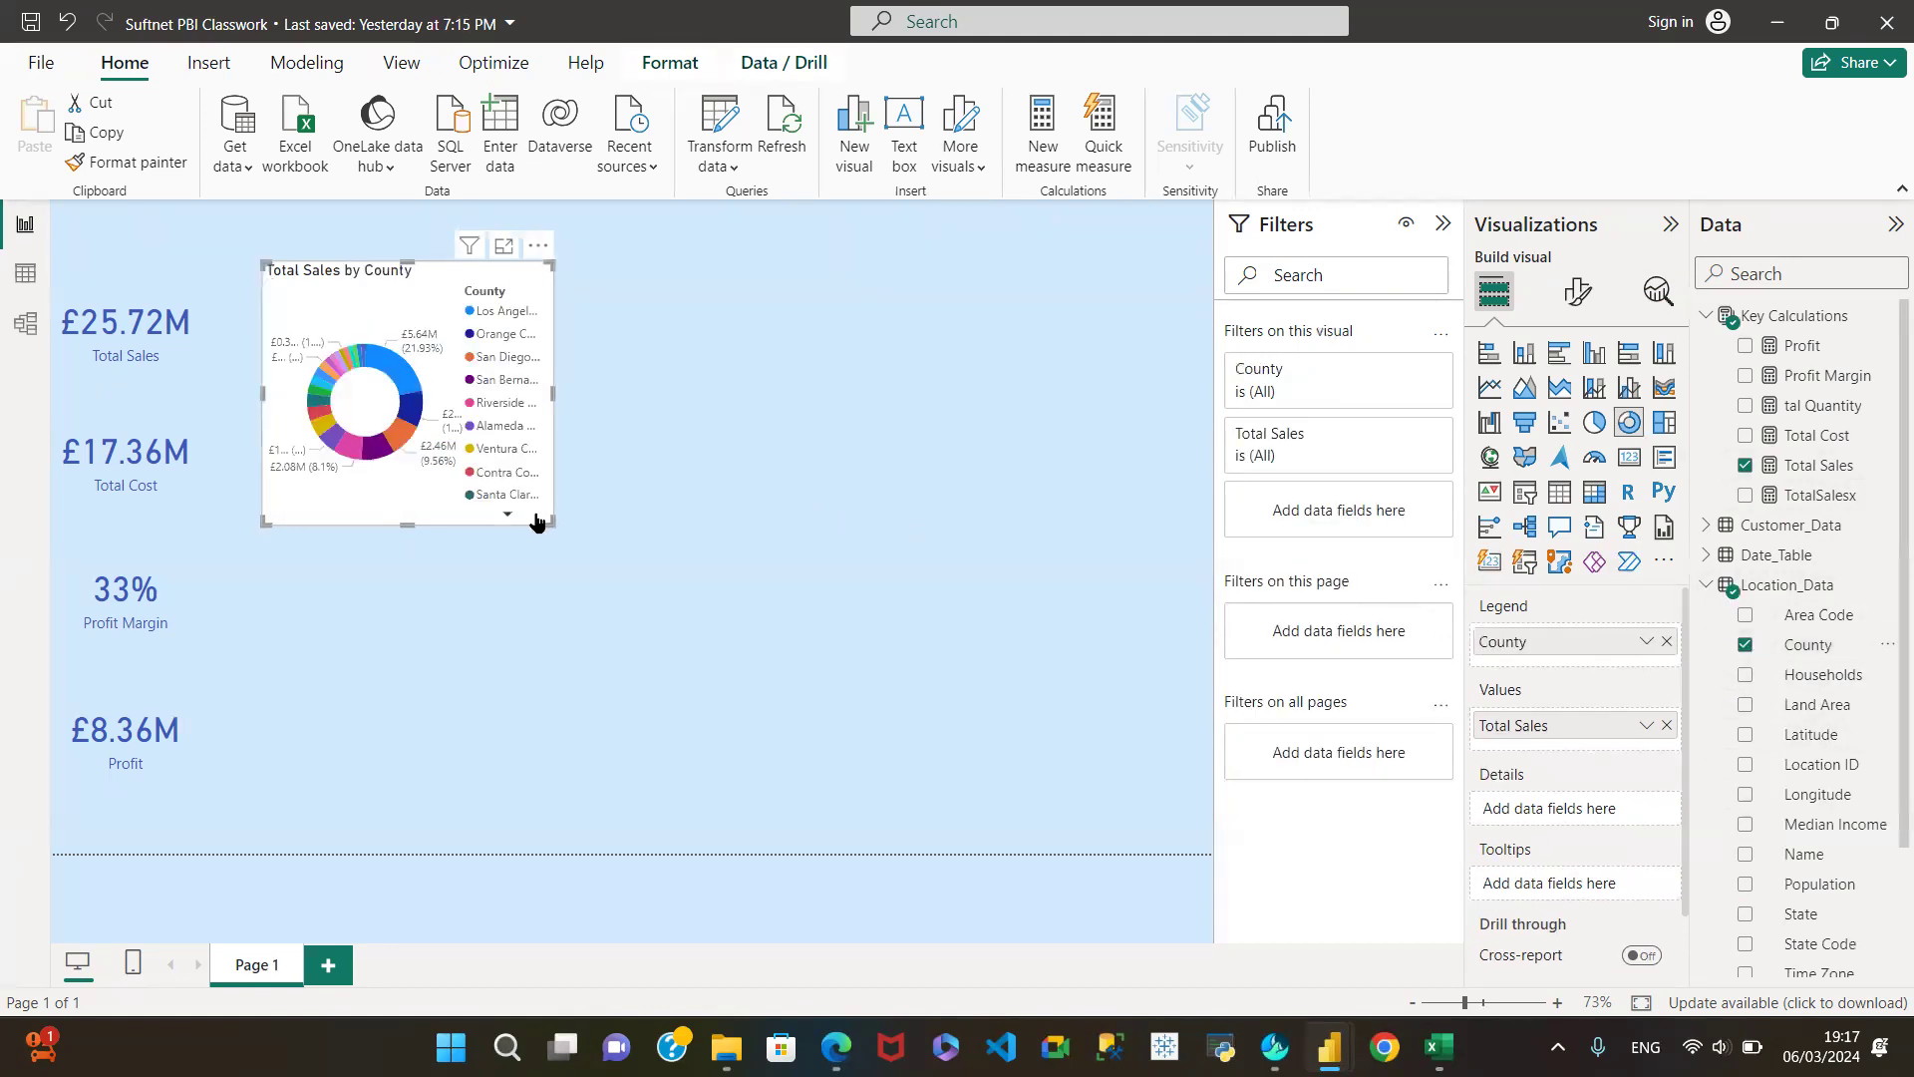
left_click_drag(552, 542, 651, 610)
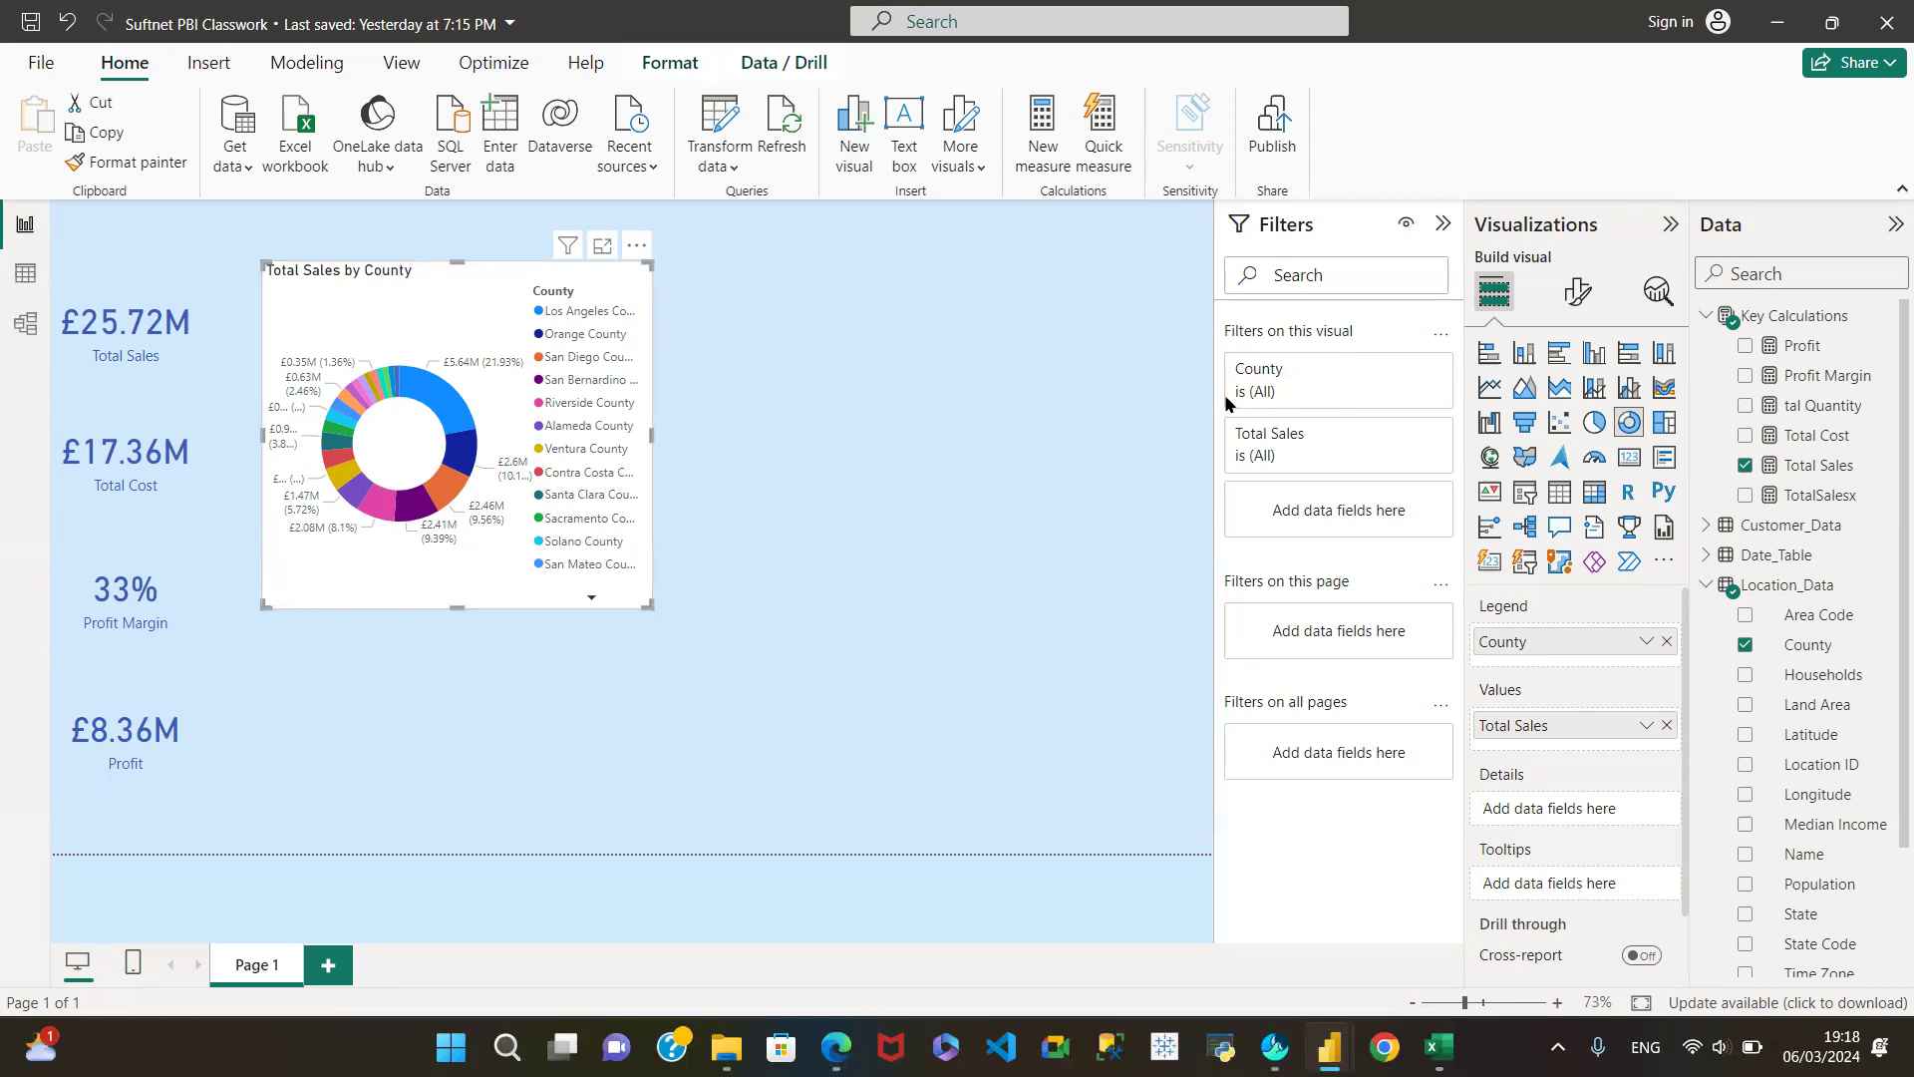
Step: Try basic filtering the chart to Placer, Riverside, Sacramento, San Diego, San Bernardino and Orange counties, and reselect all counties
left_click(1402, 371)
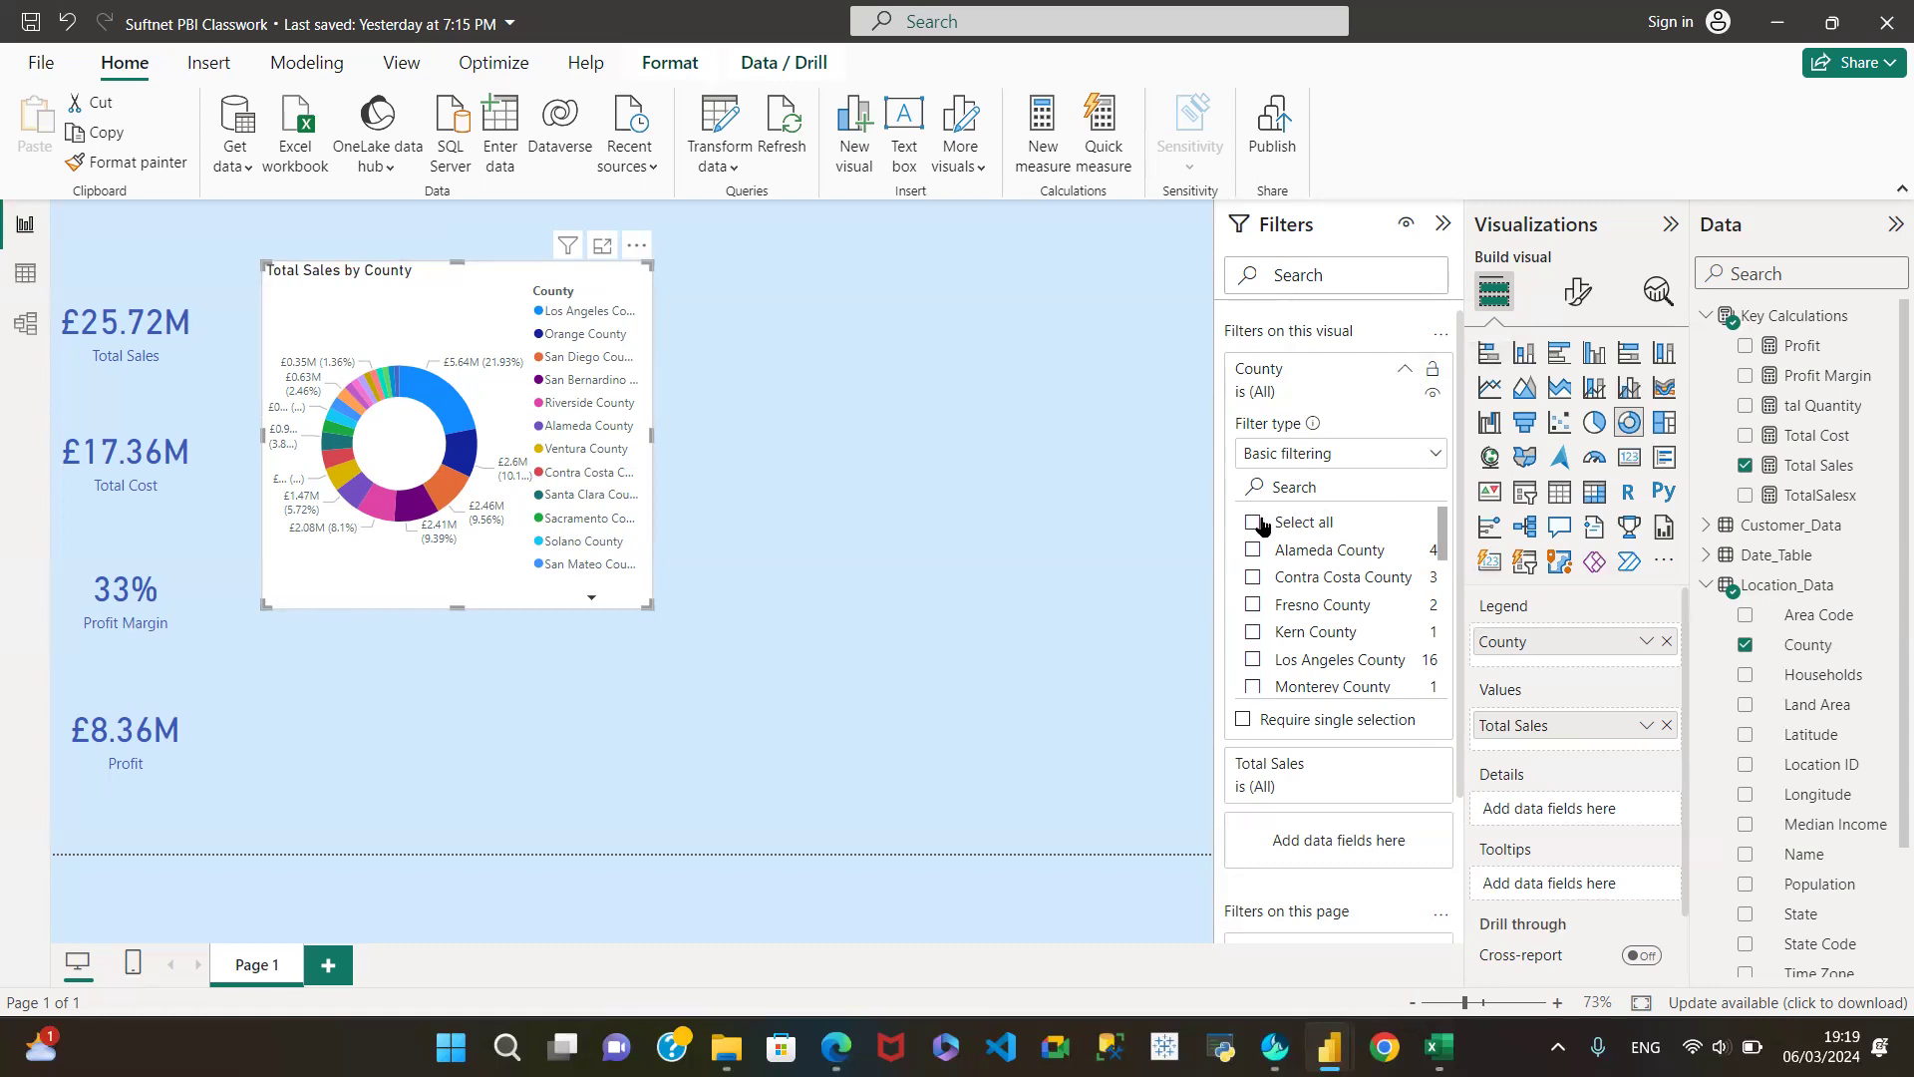
scroll(1283, 633, "down", 3)
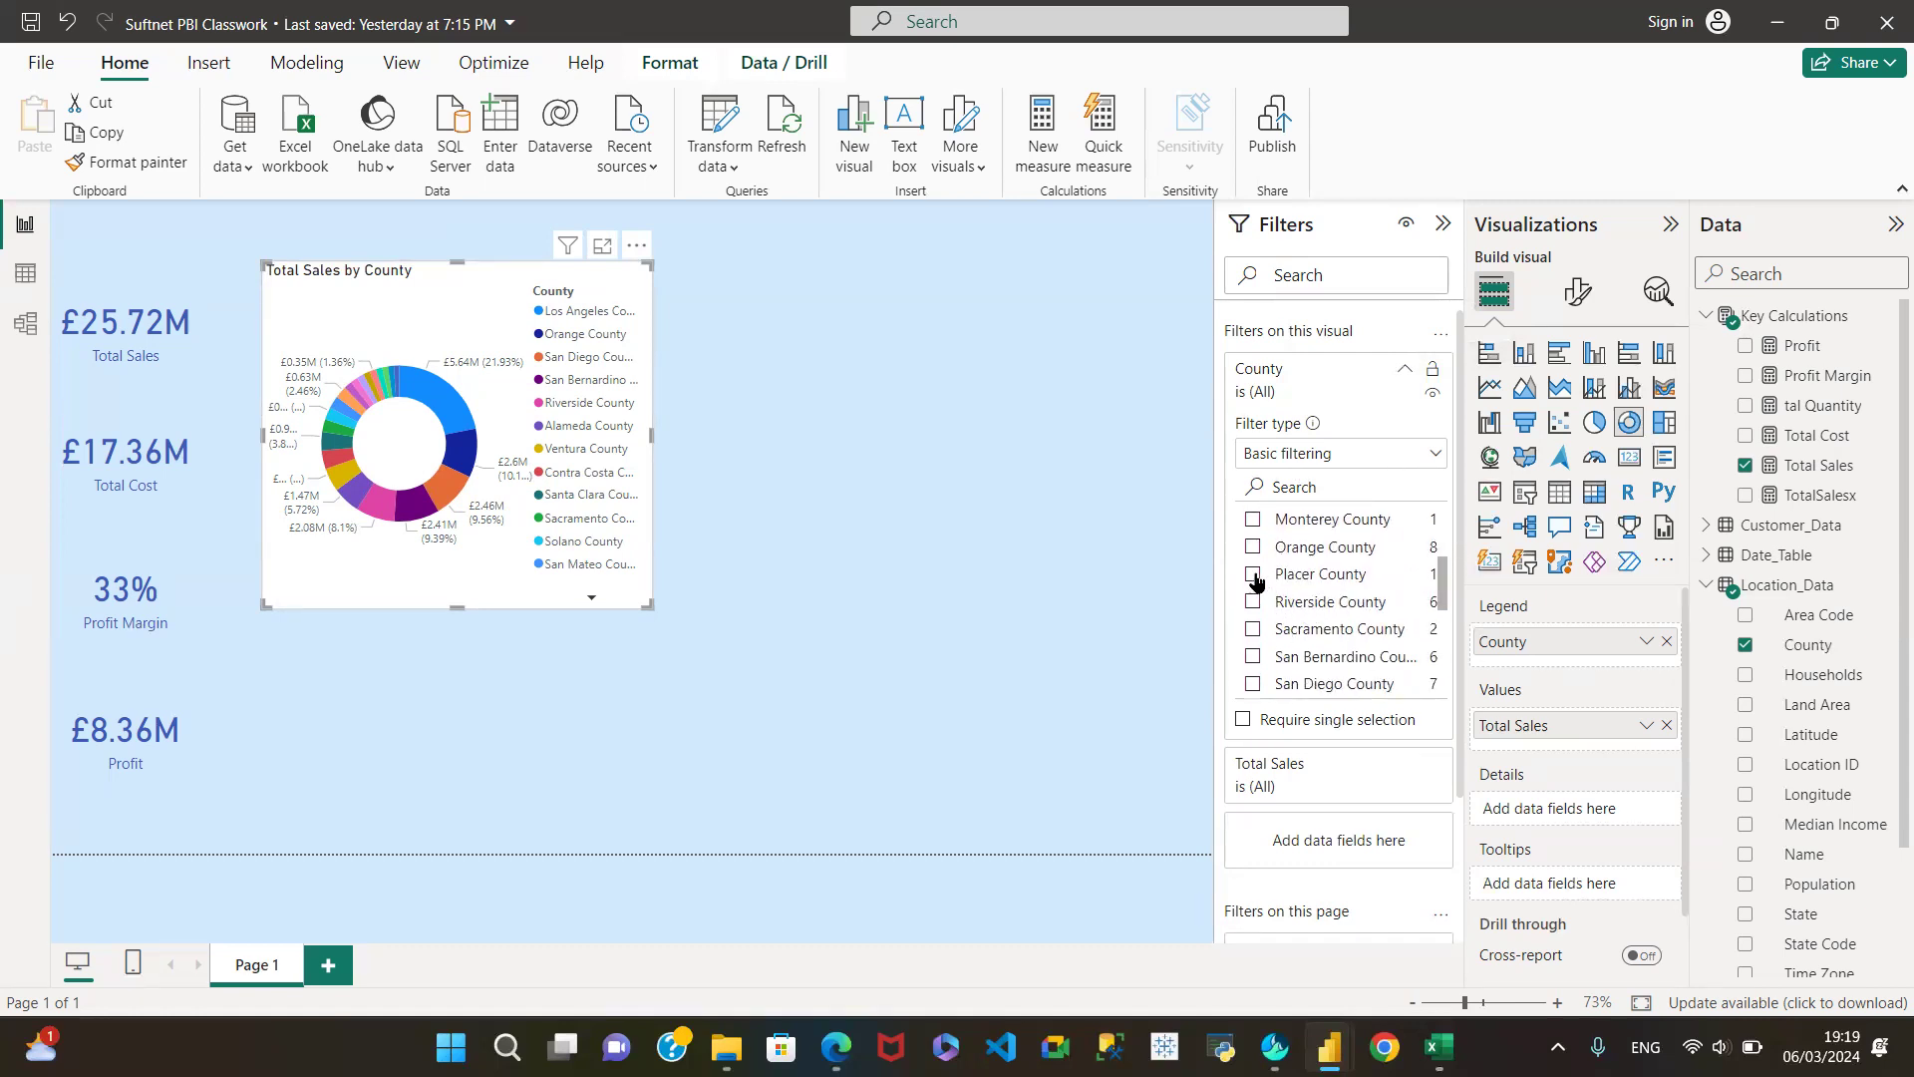
left_click(1253, 575)
left_click(1253, 602)
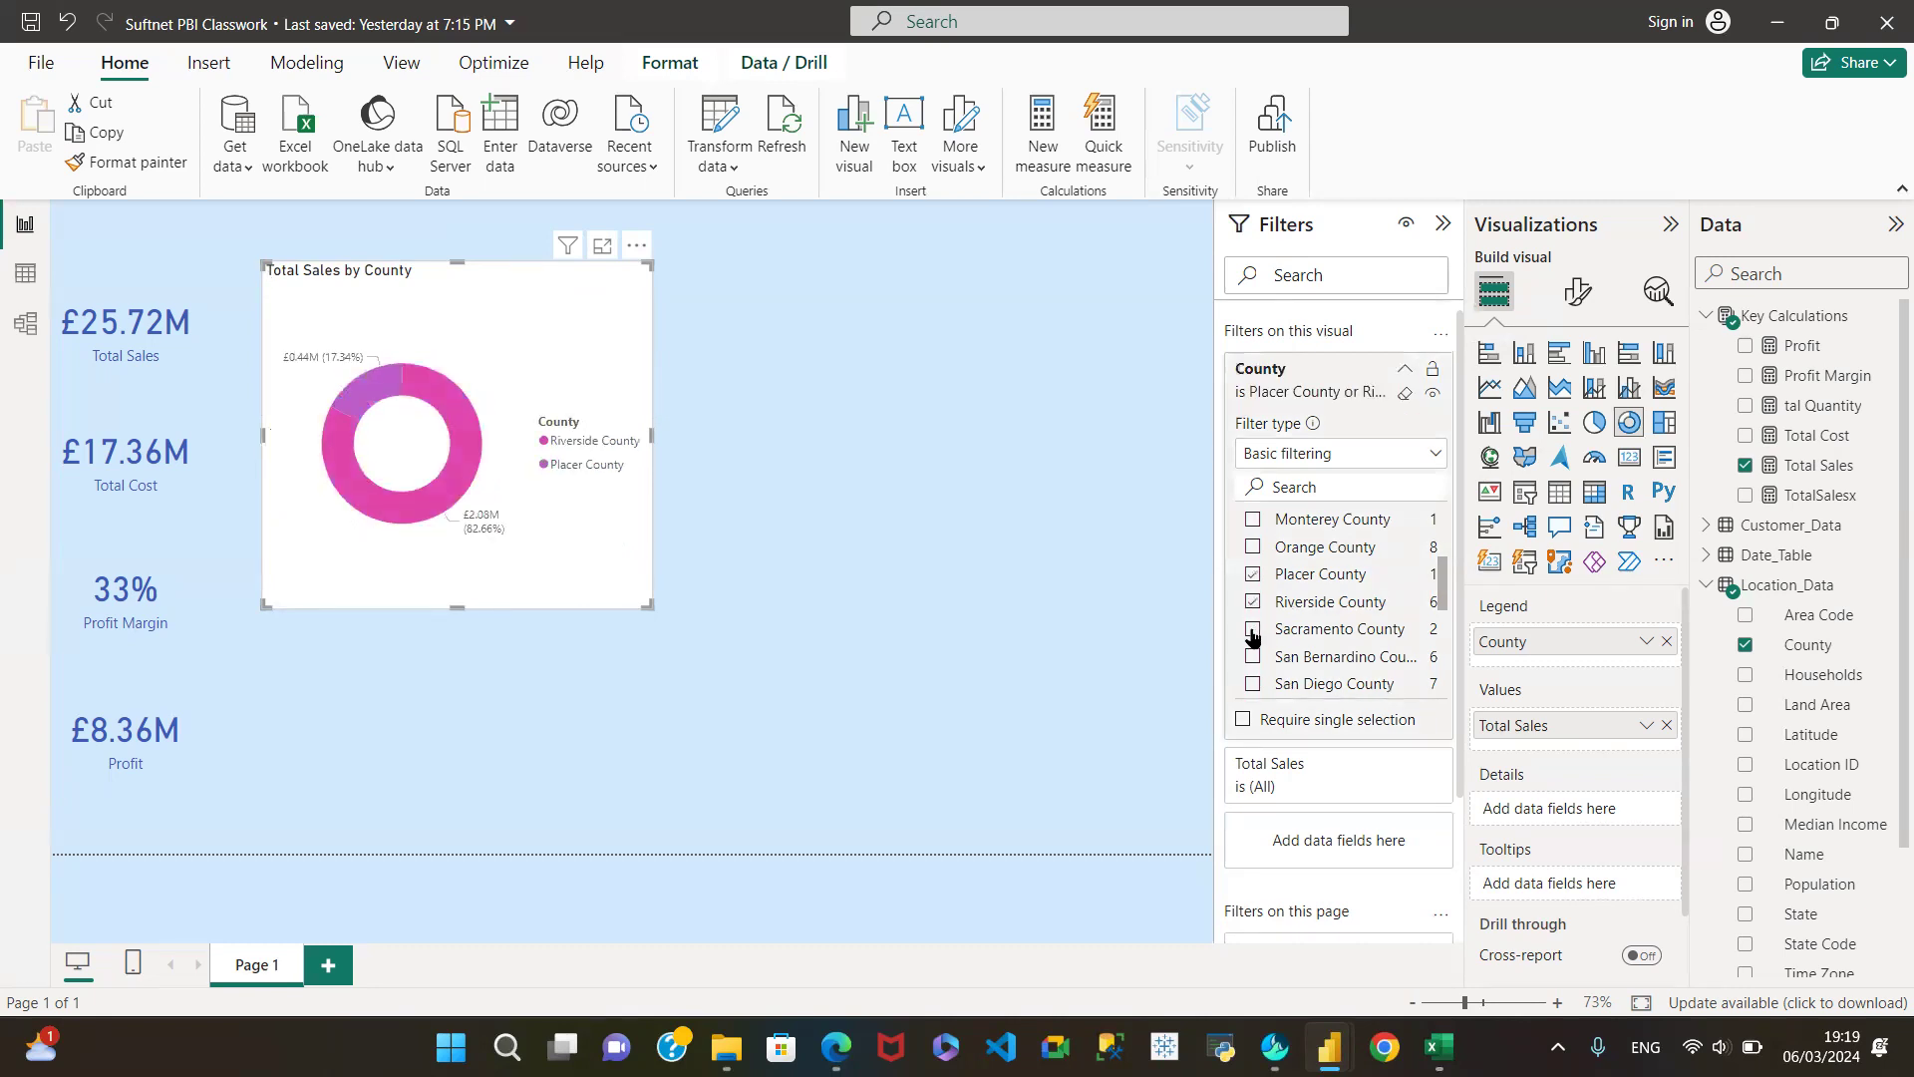
left_click(1253, 630)
left_click(1252, 684)
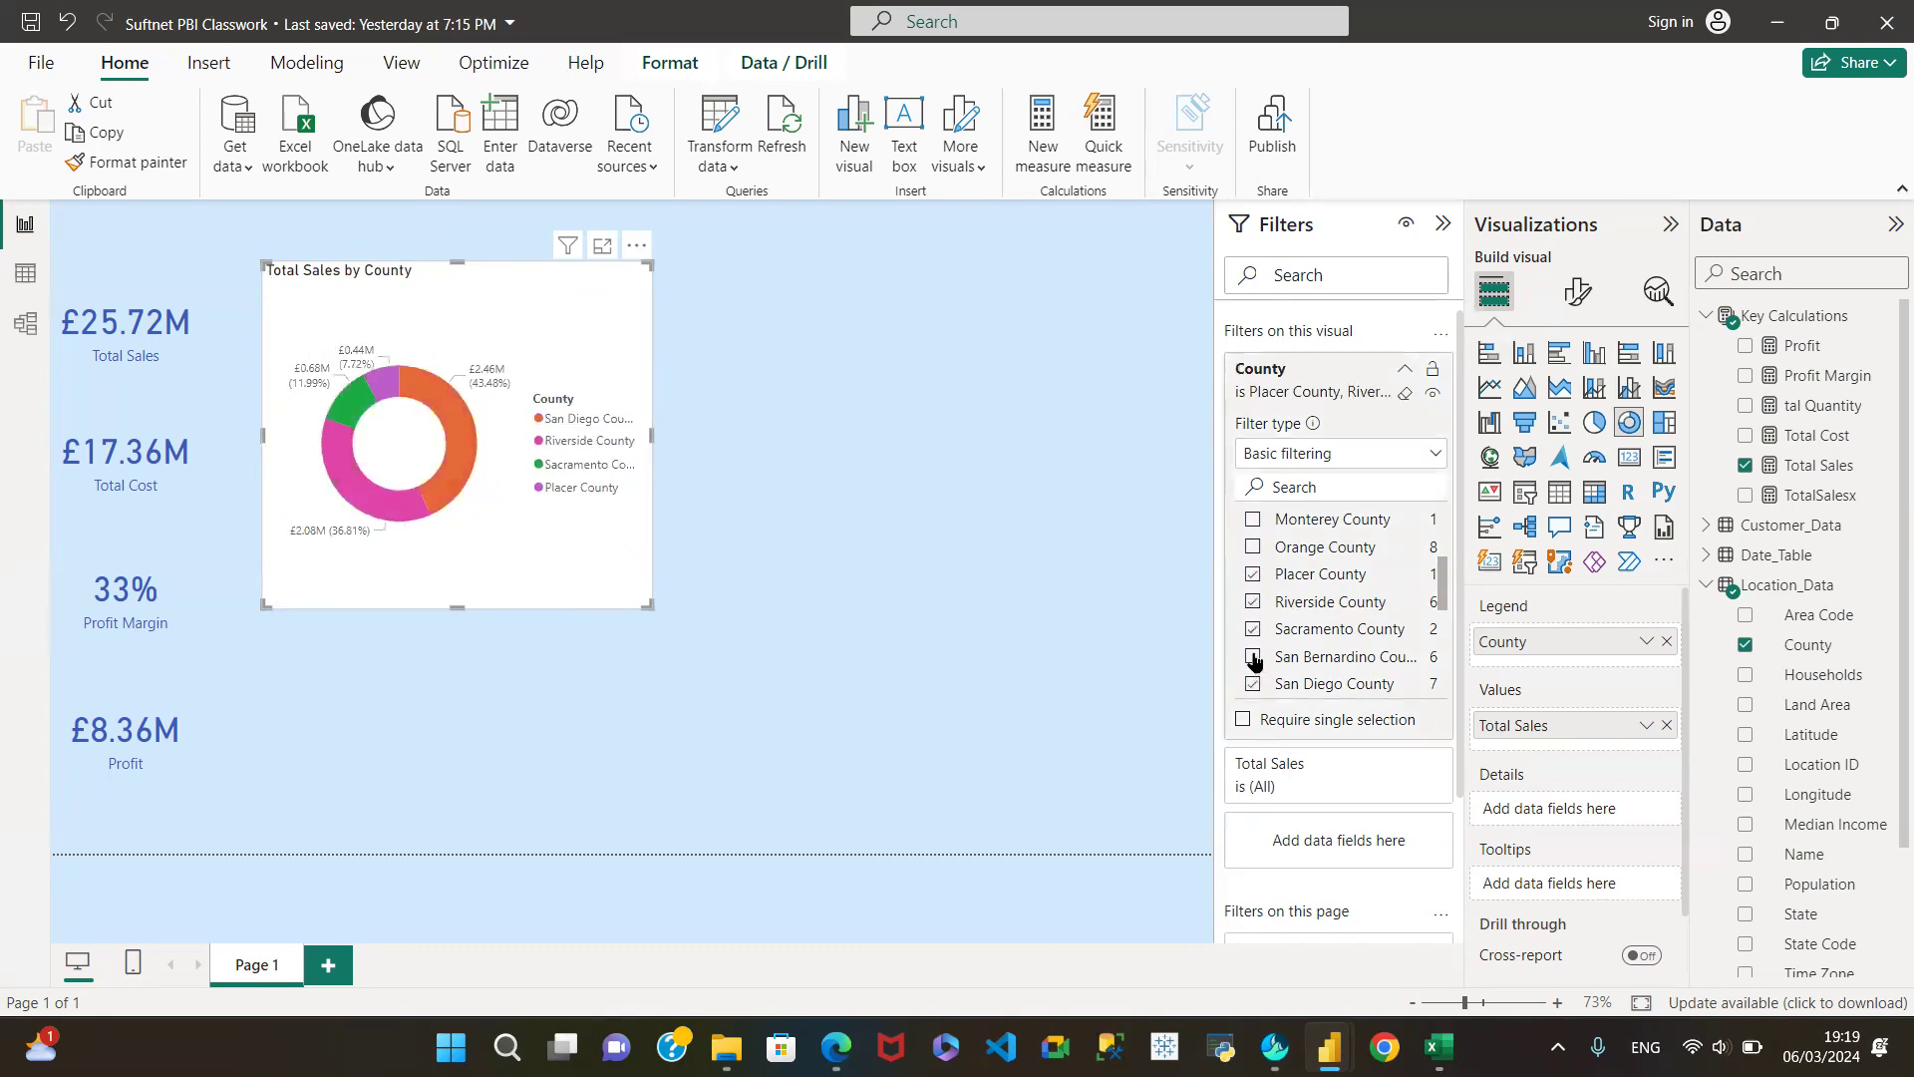
left_click(1253, 657)
left_click(1252, 546)
scroll(1266, 590, "up", 3)
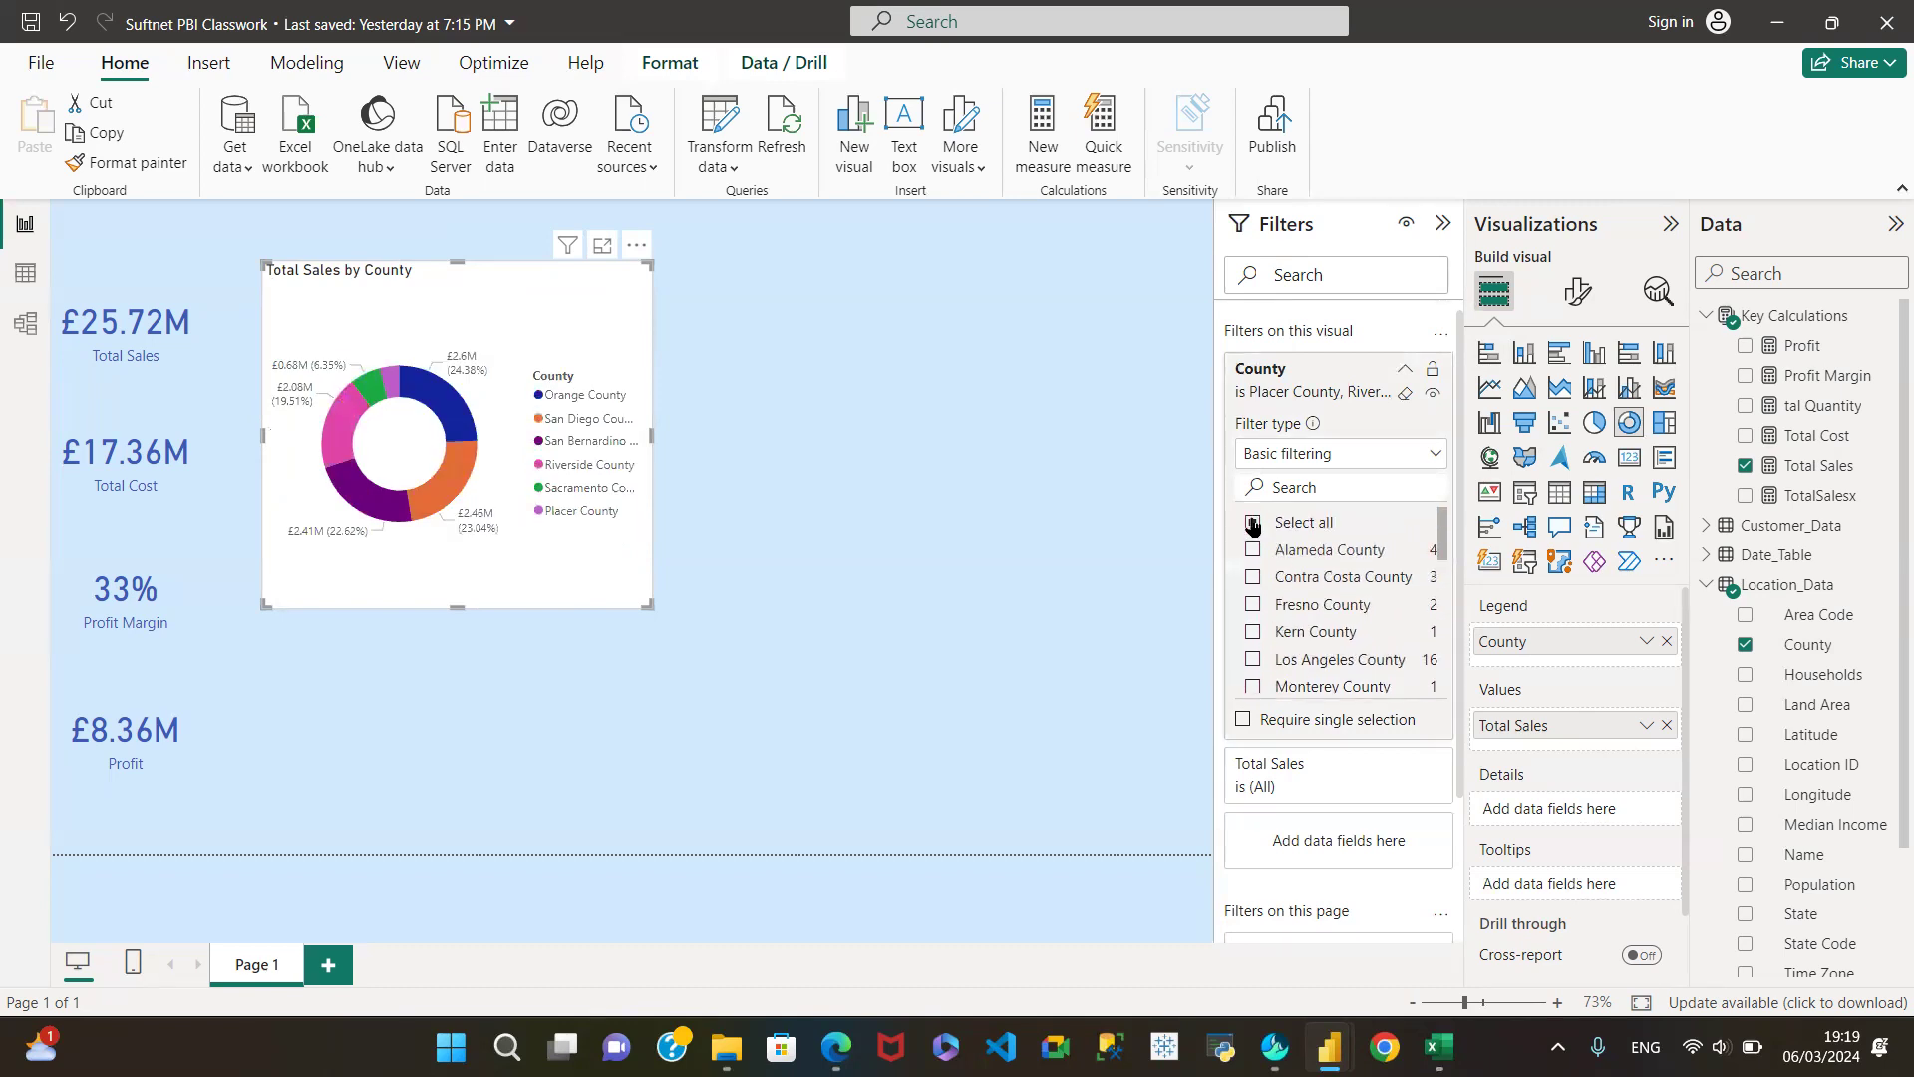
left_click(1253, 523)
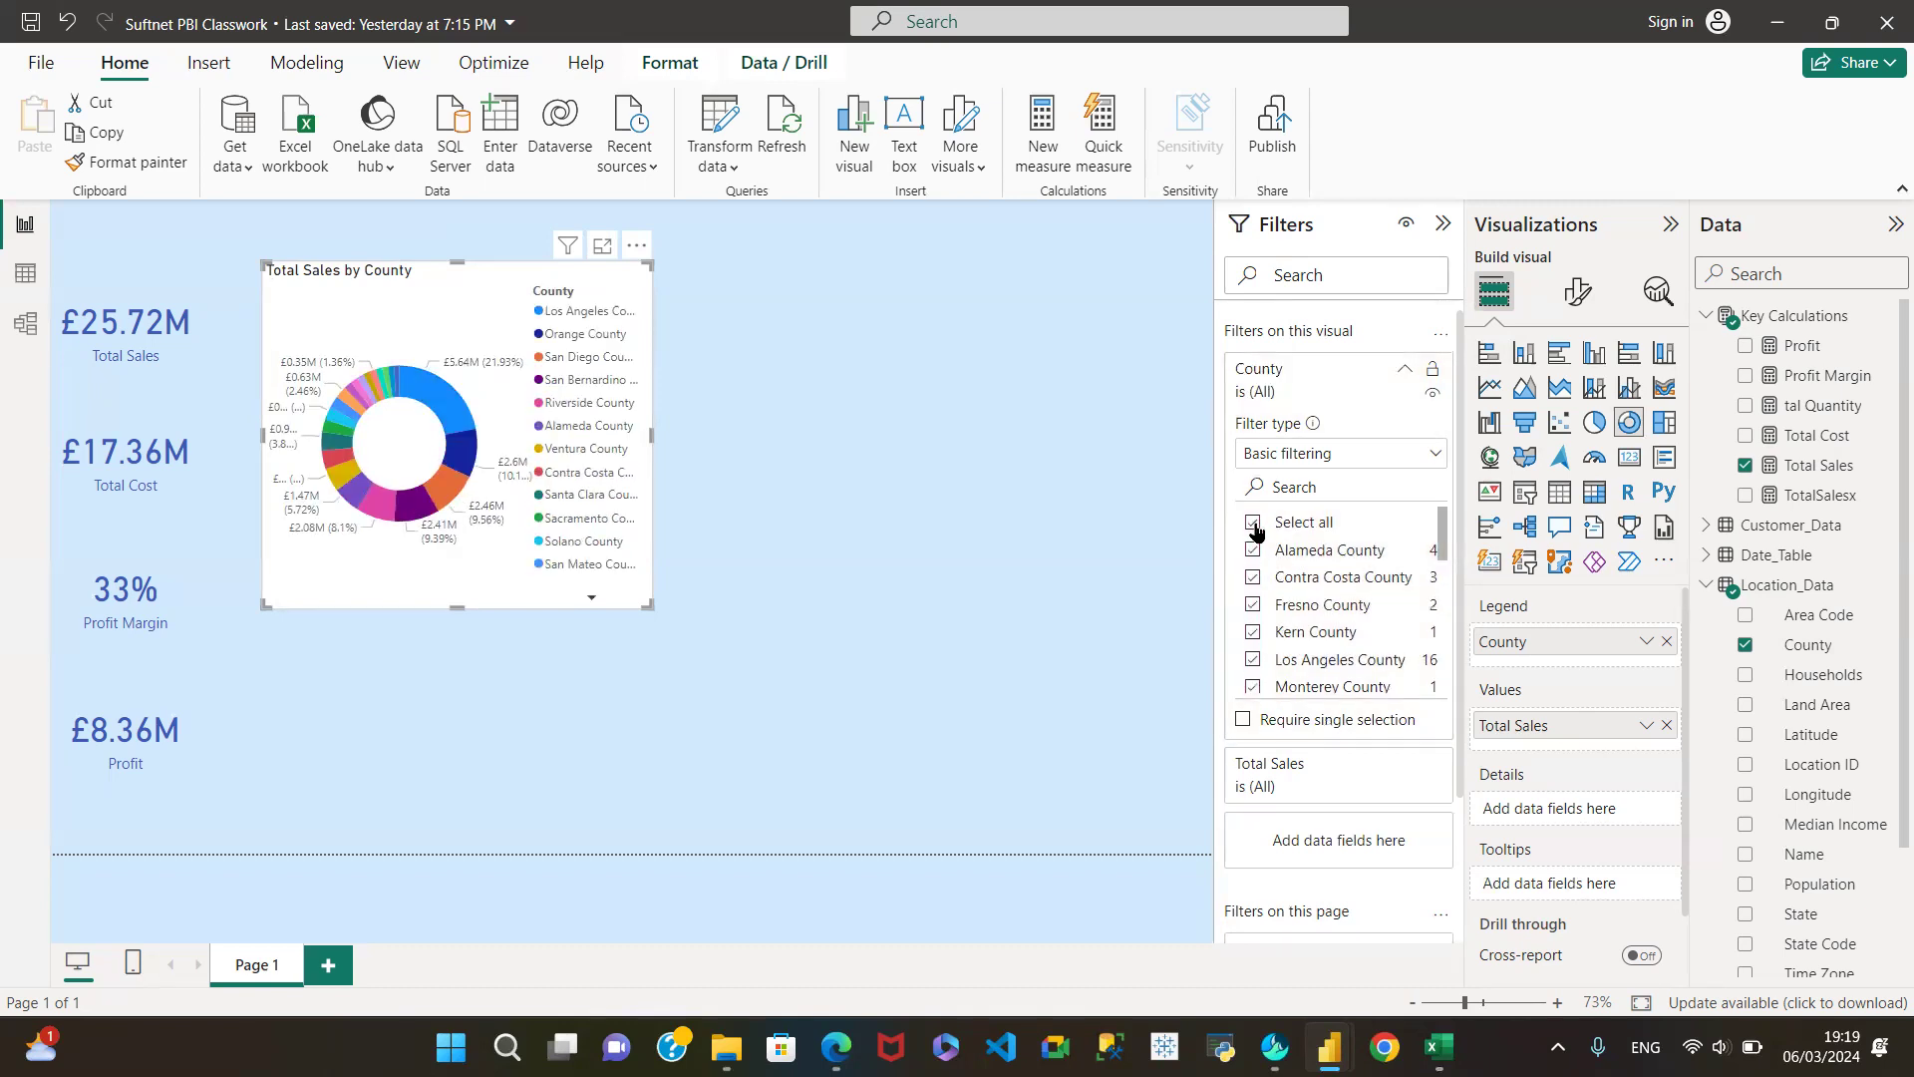
Step: Switch the County filter type to Advanced filtering and review its available value conditions
left_click(1432, 454)
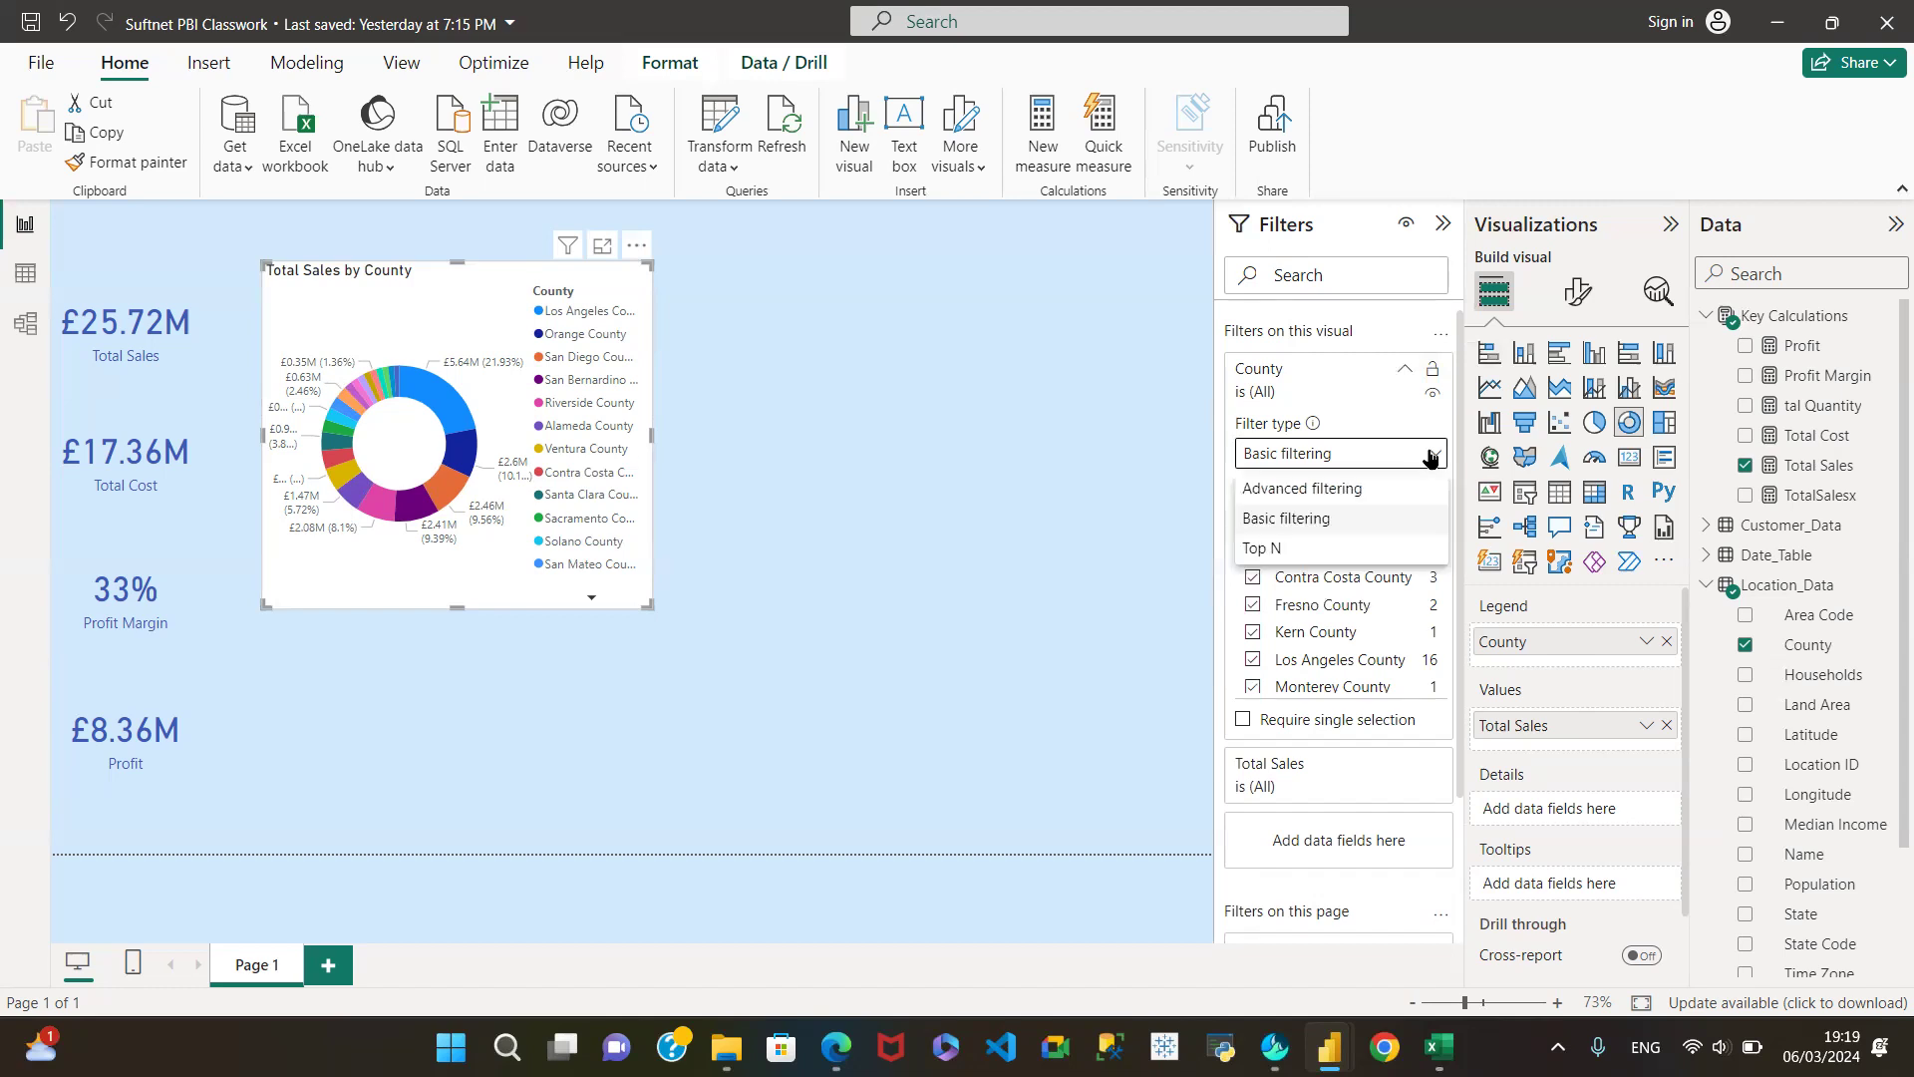
left_click(1311, 490)
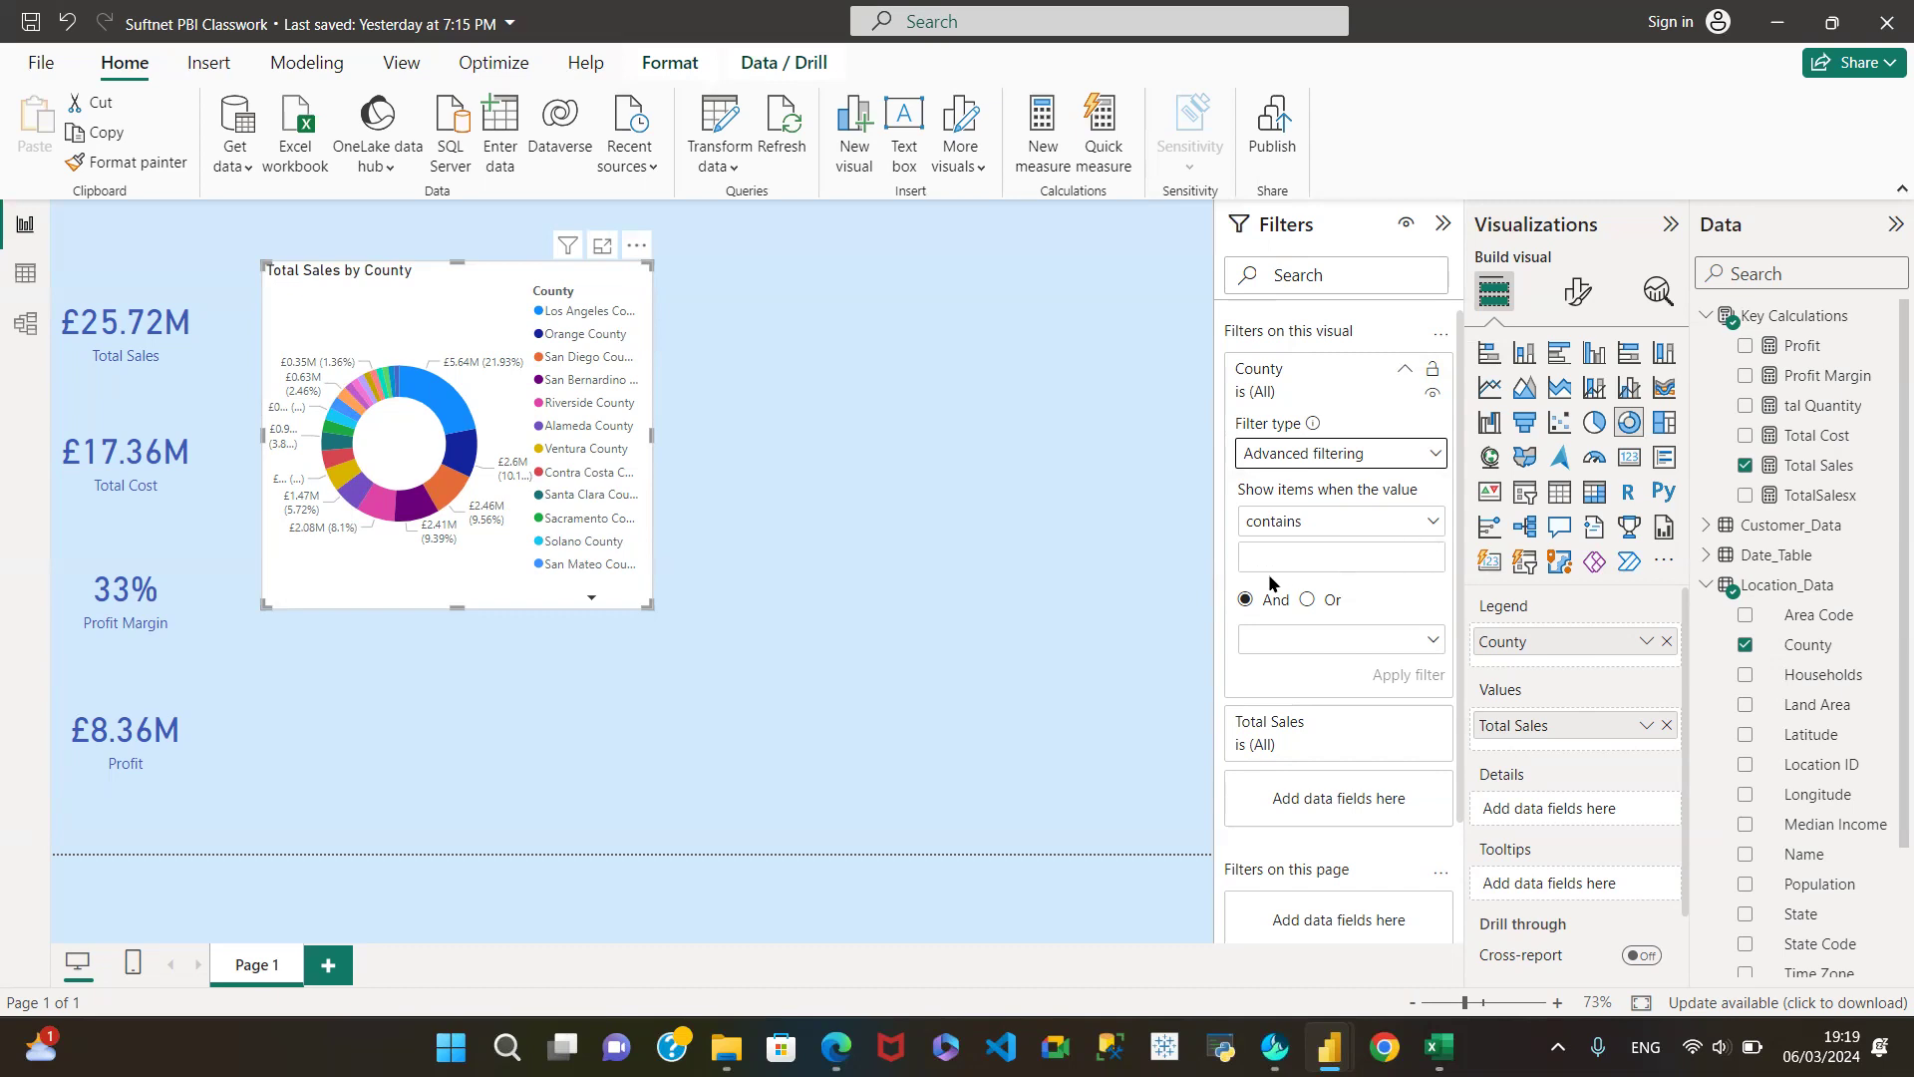
left_click(1425, 529)
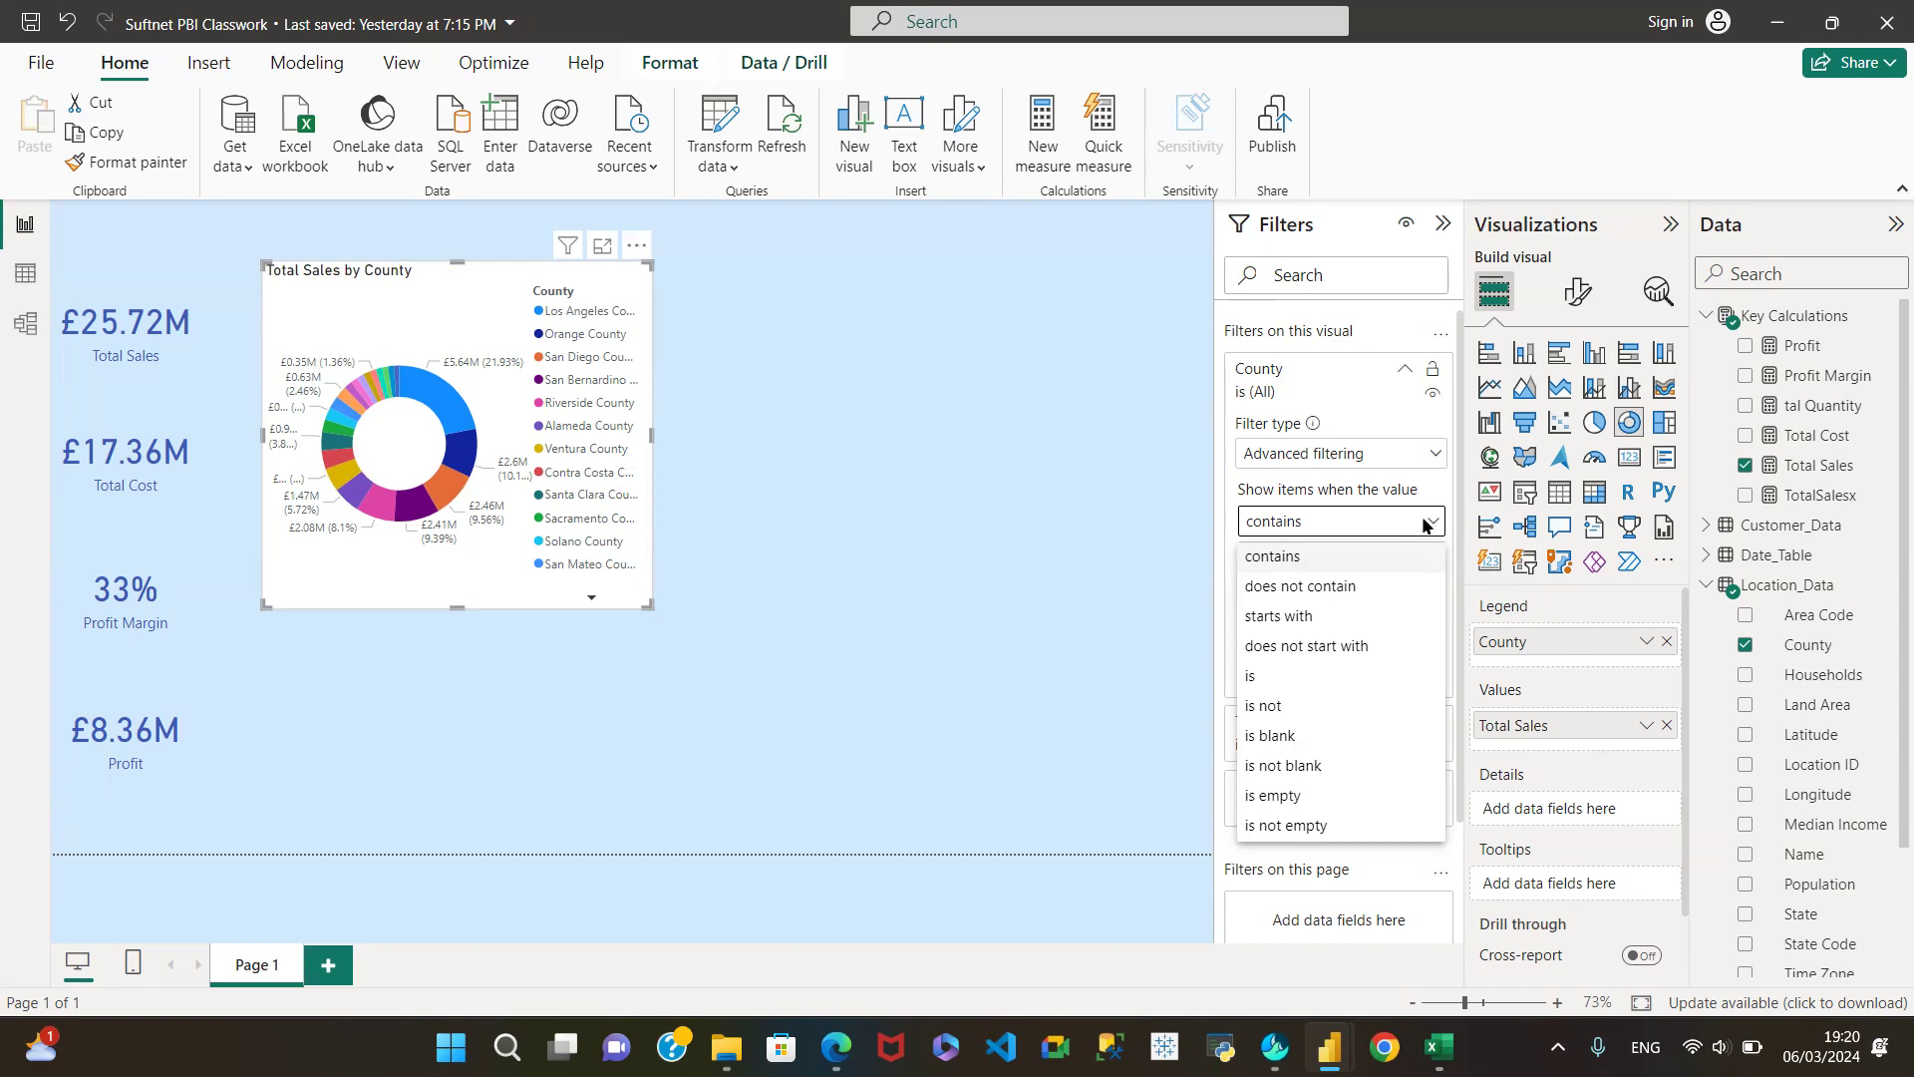
left_click(1403, 468)
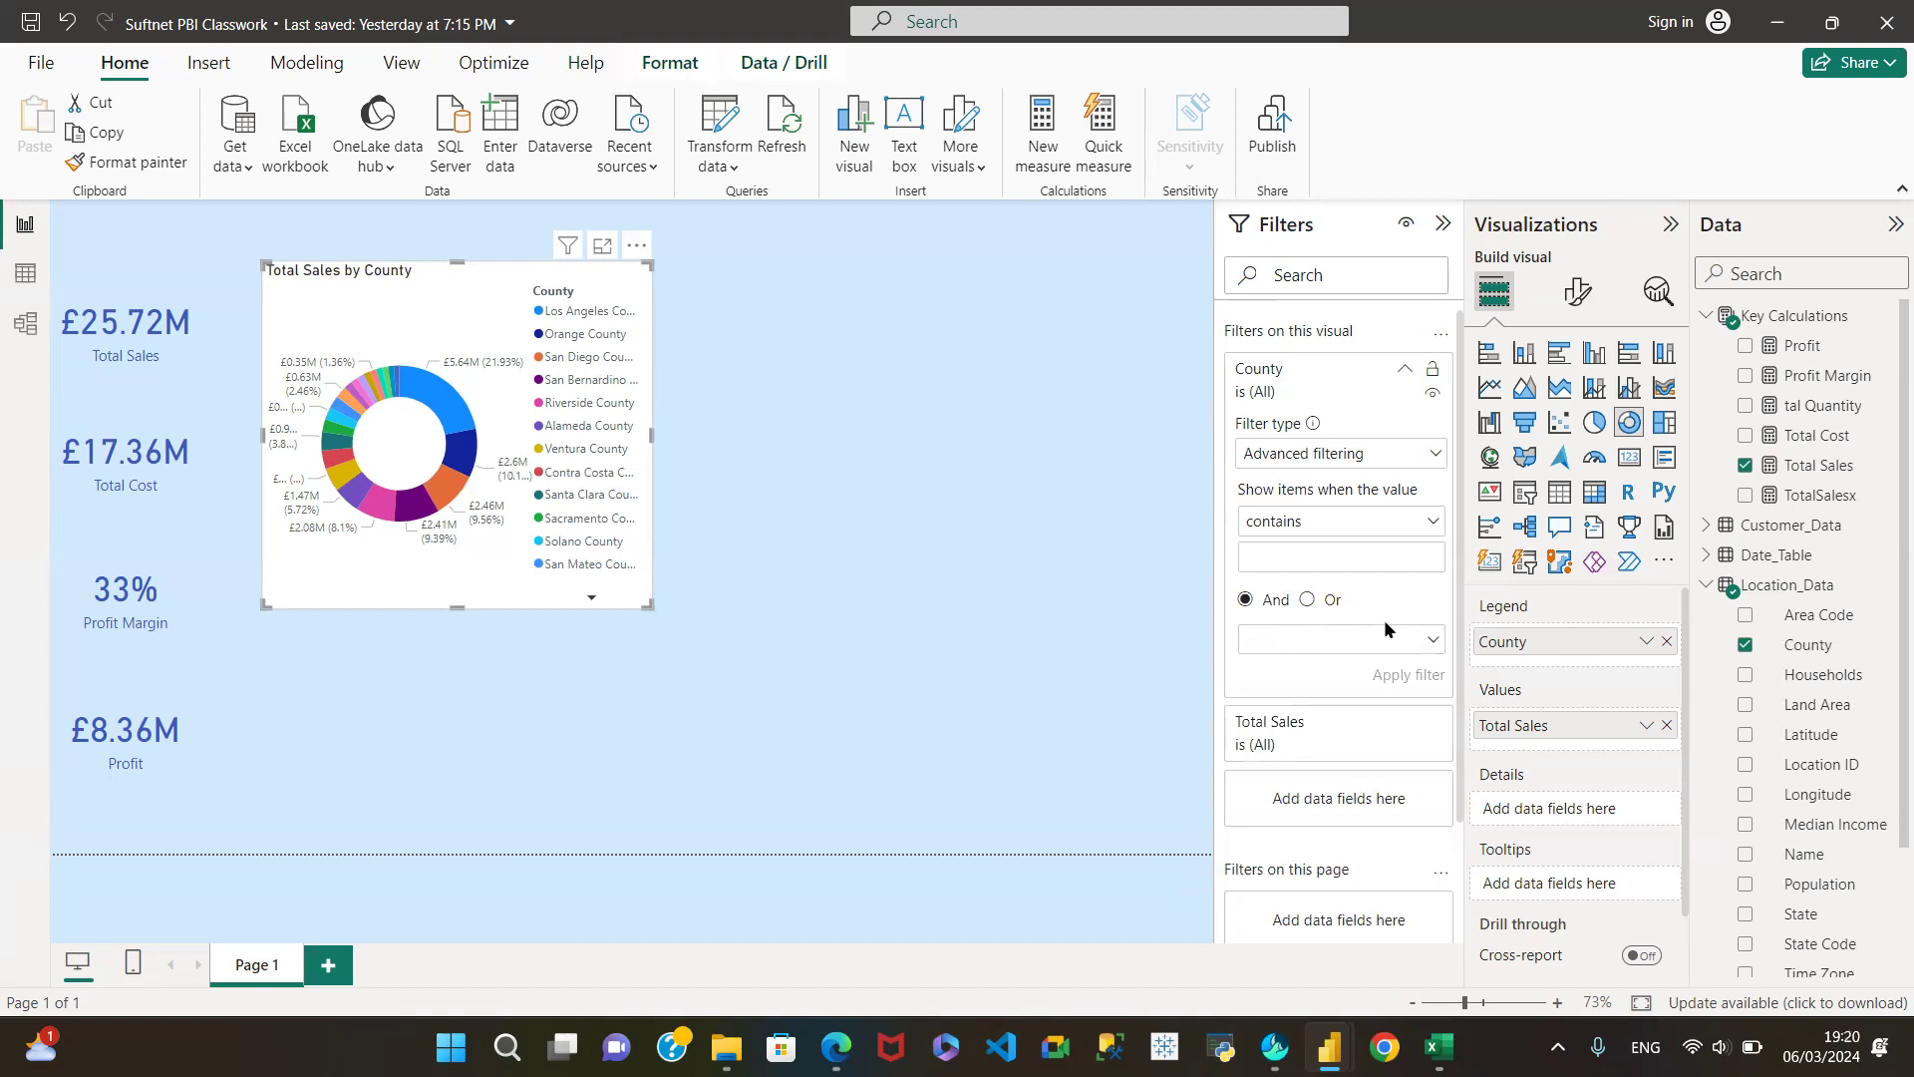
Step: Apply a Top N filter showing the top 10 counties by First County, and shrink the donut chart
left_click(1430, 458)
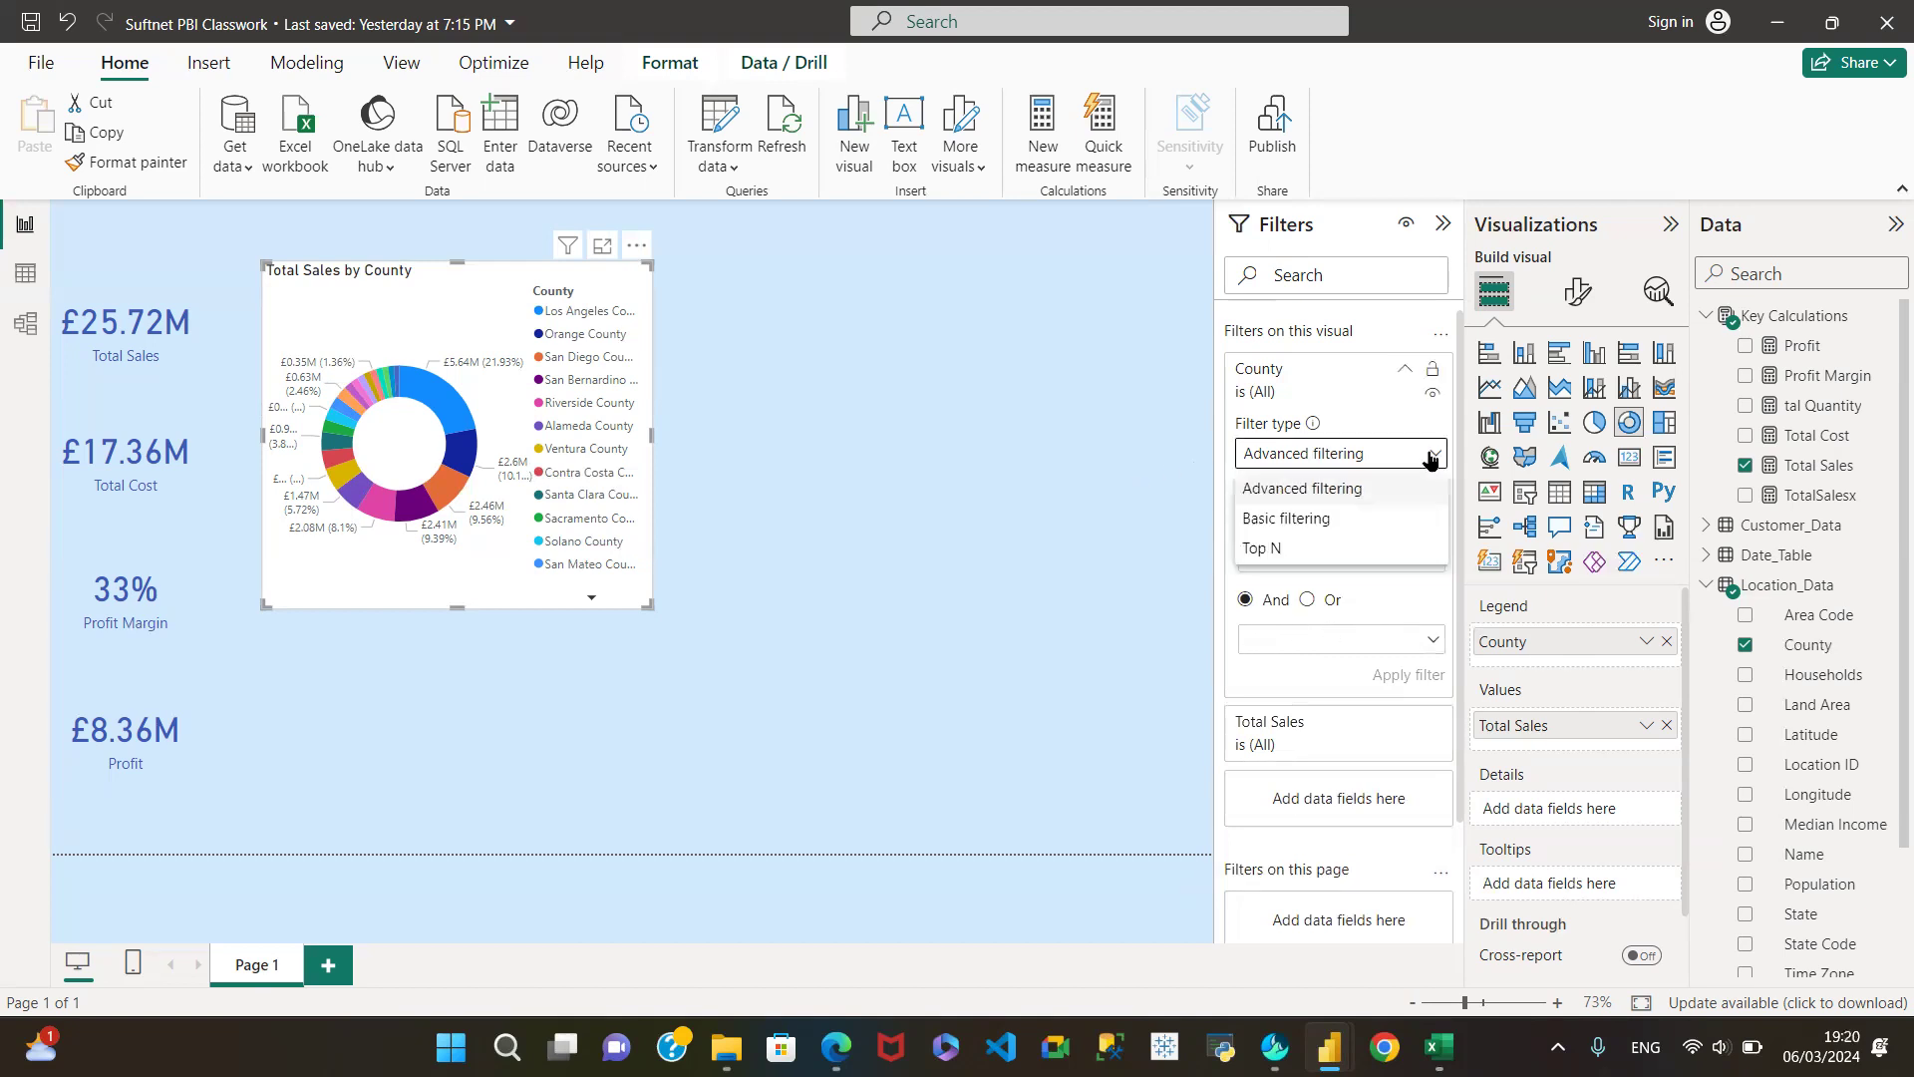
left_click(1270, 550)
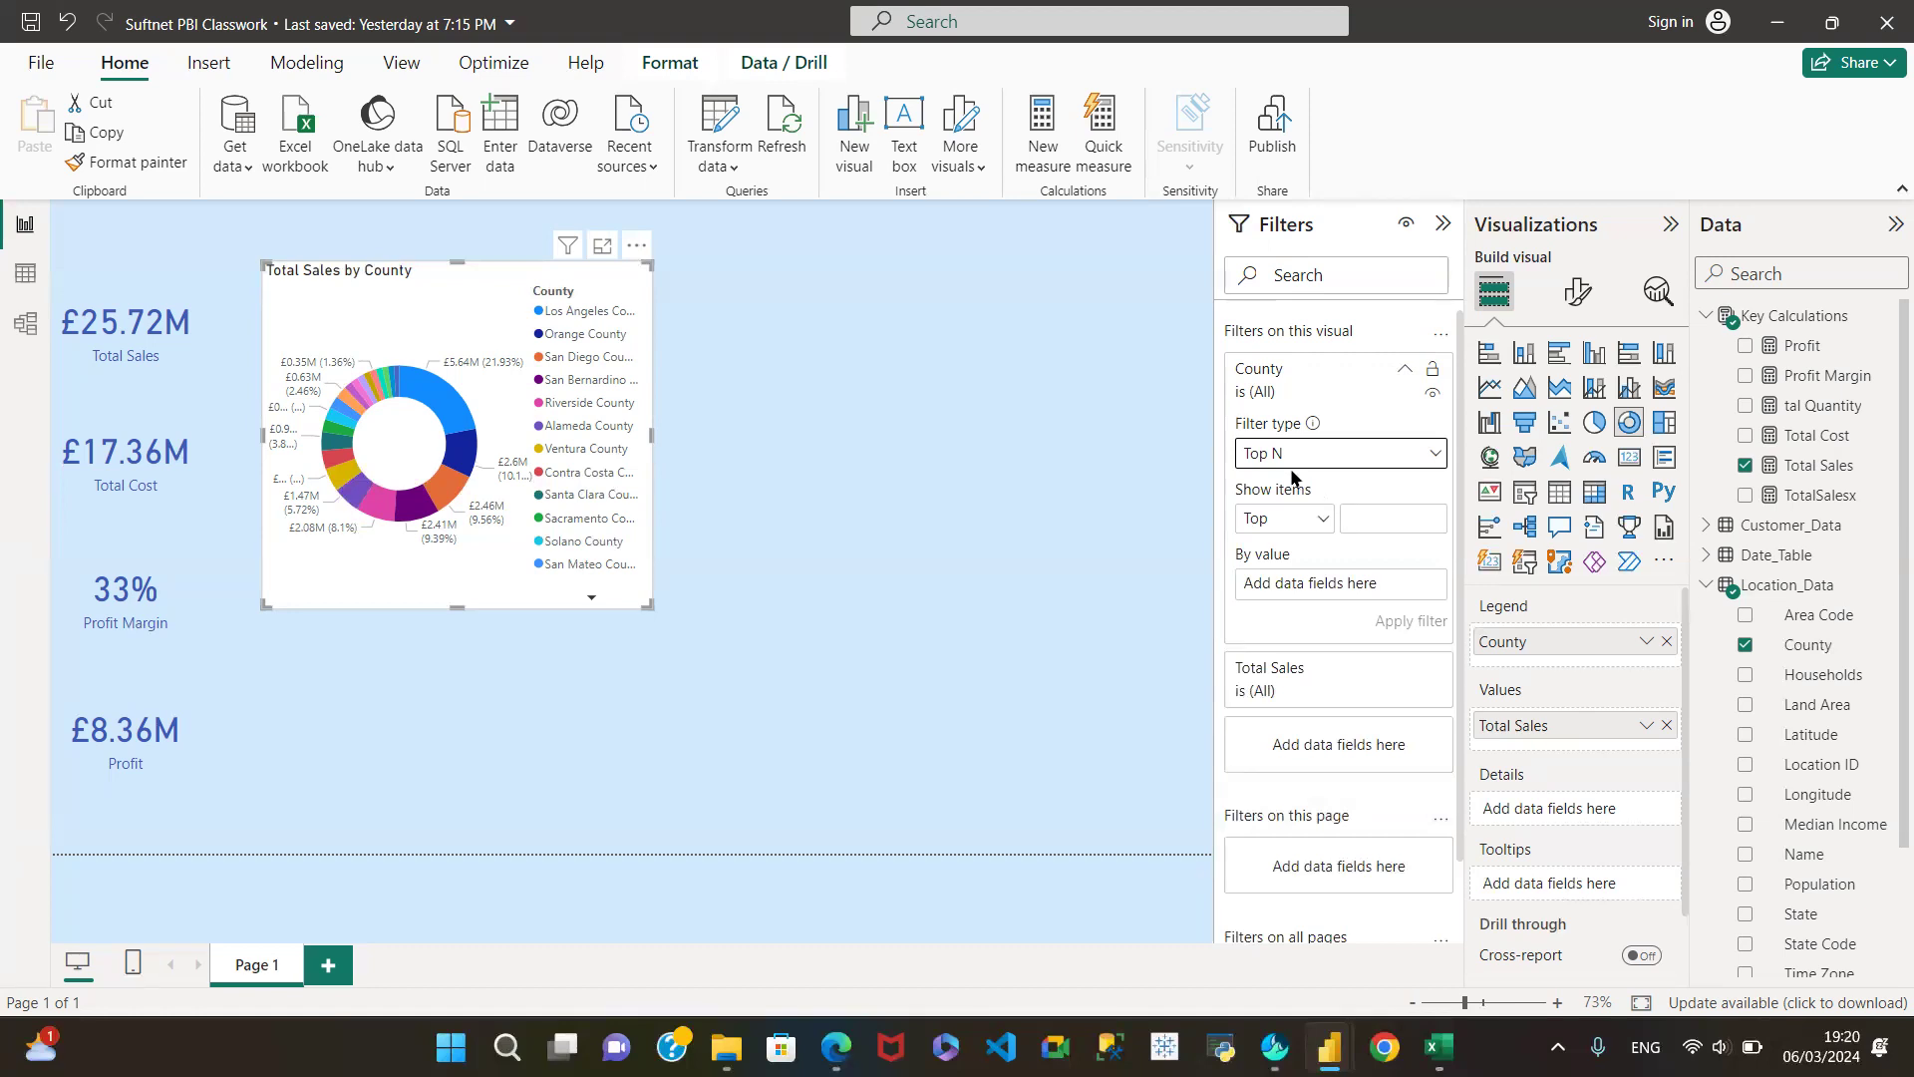
left_click(1366, 524)
left_click(1819, 648)
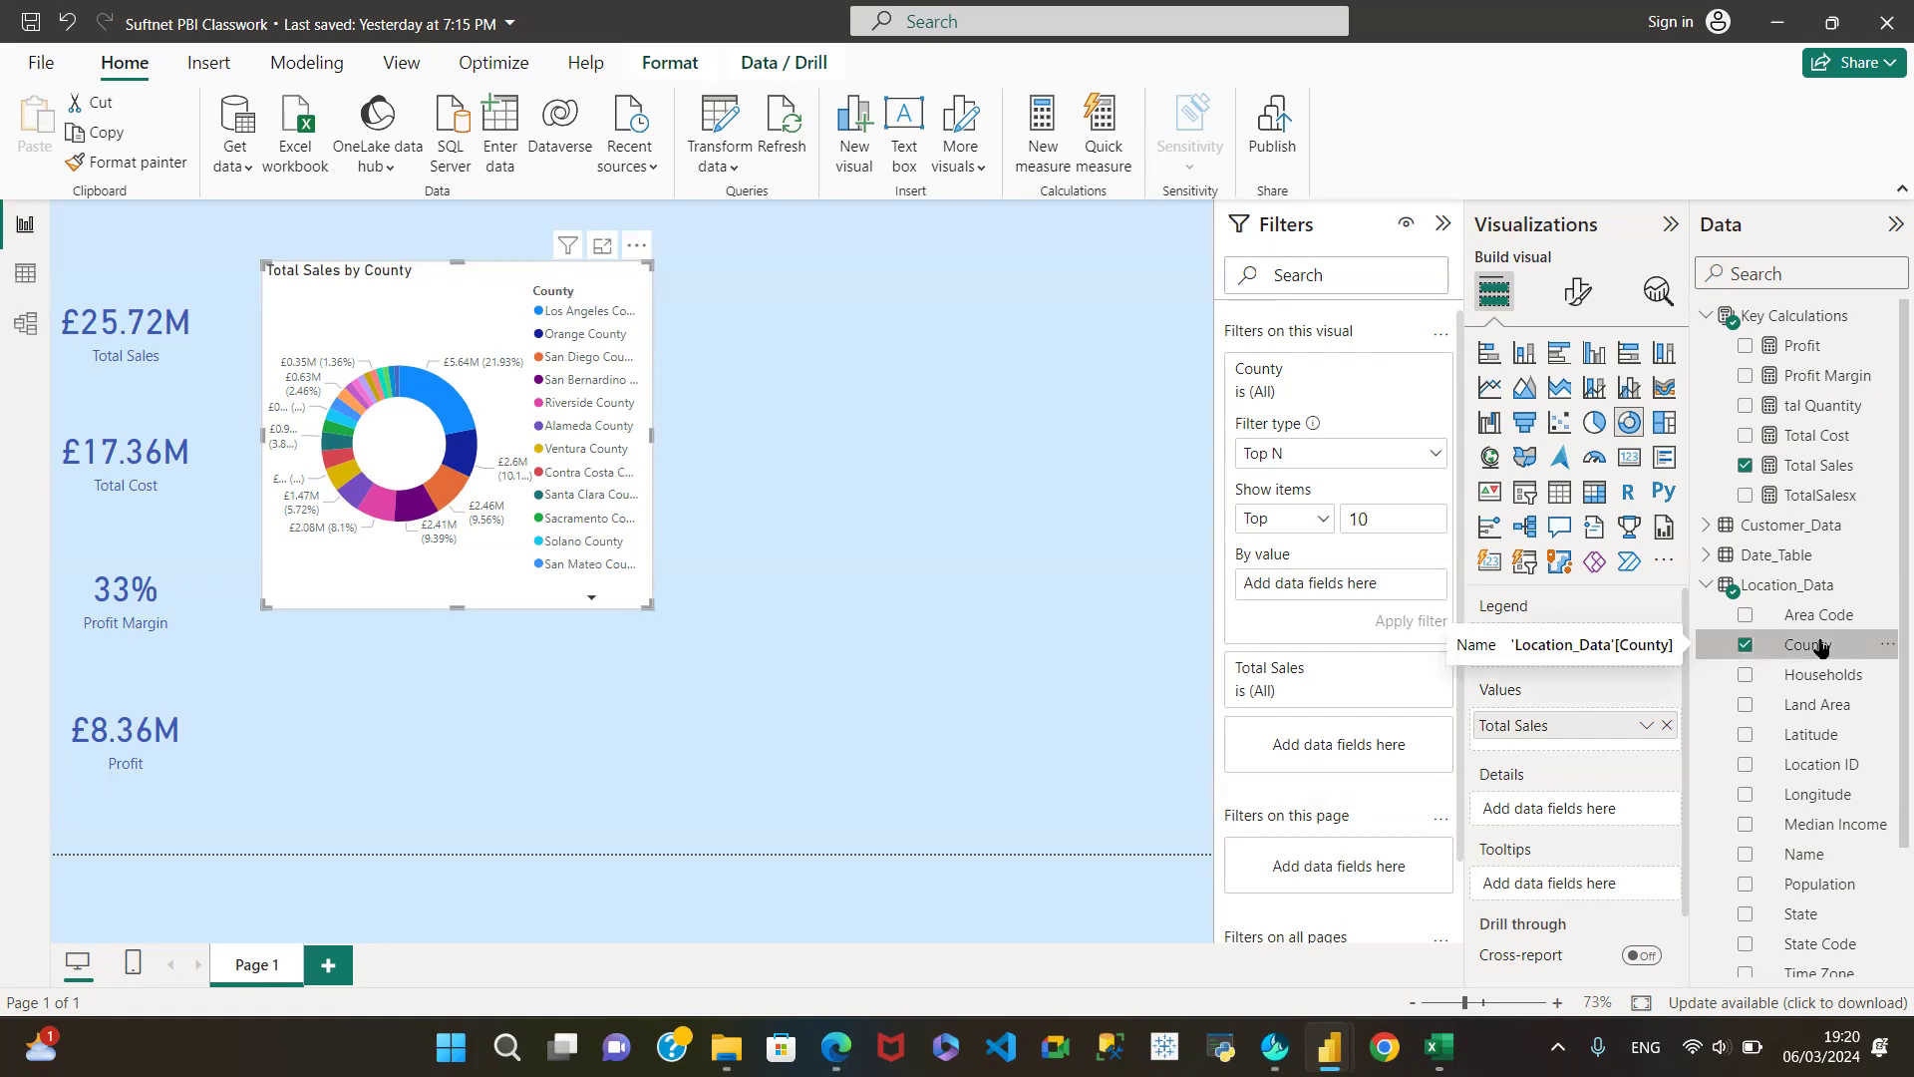
left_click_drag(1819, 646, 1343, 578)
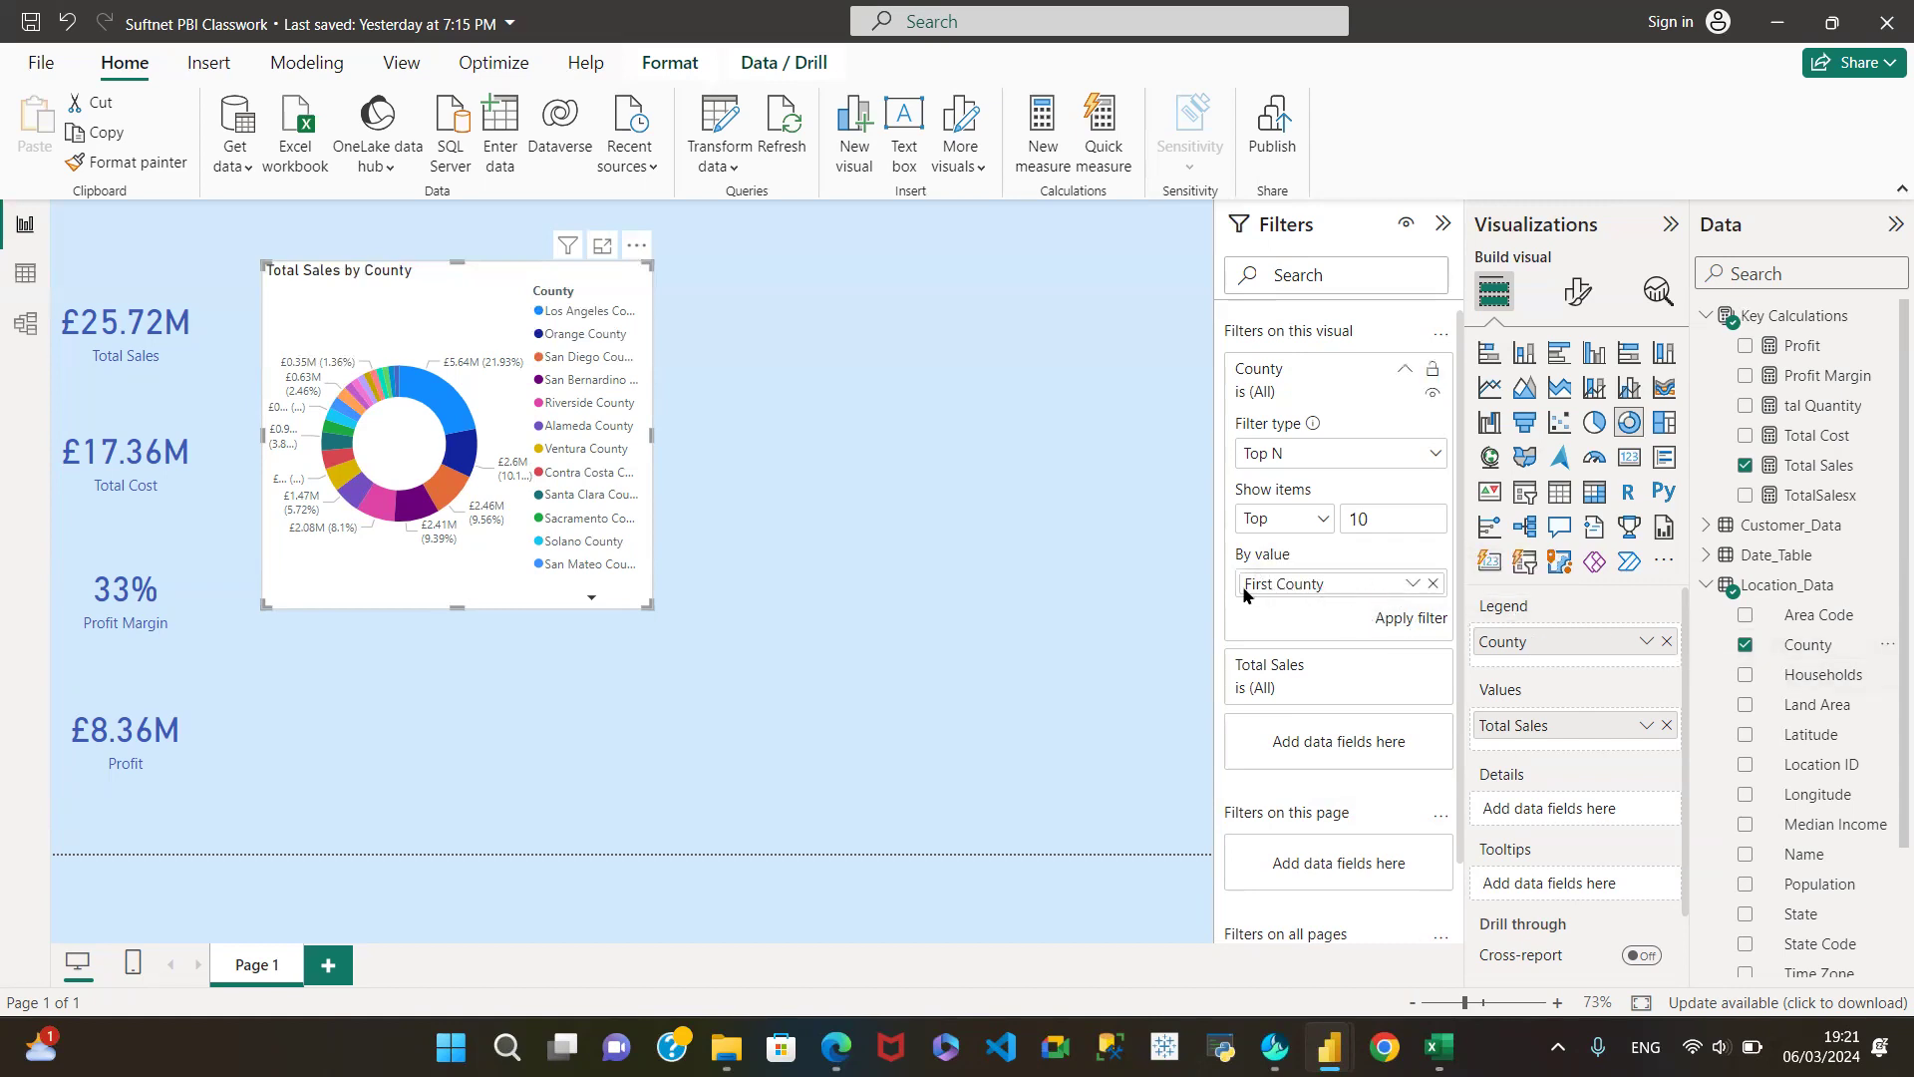
left_click(1412, 583)
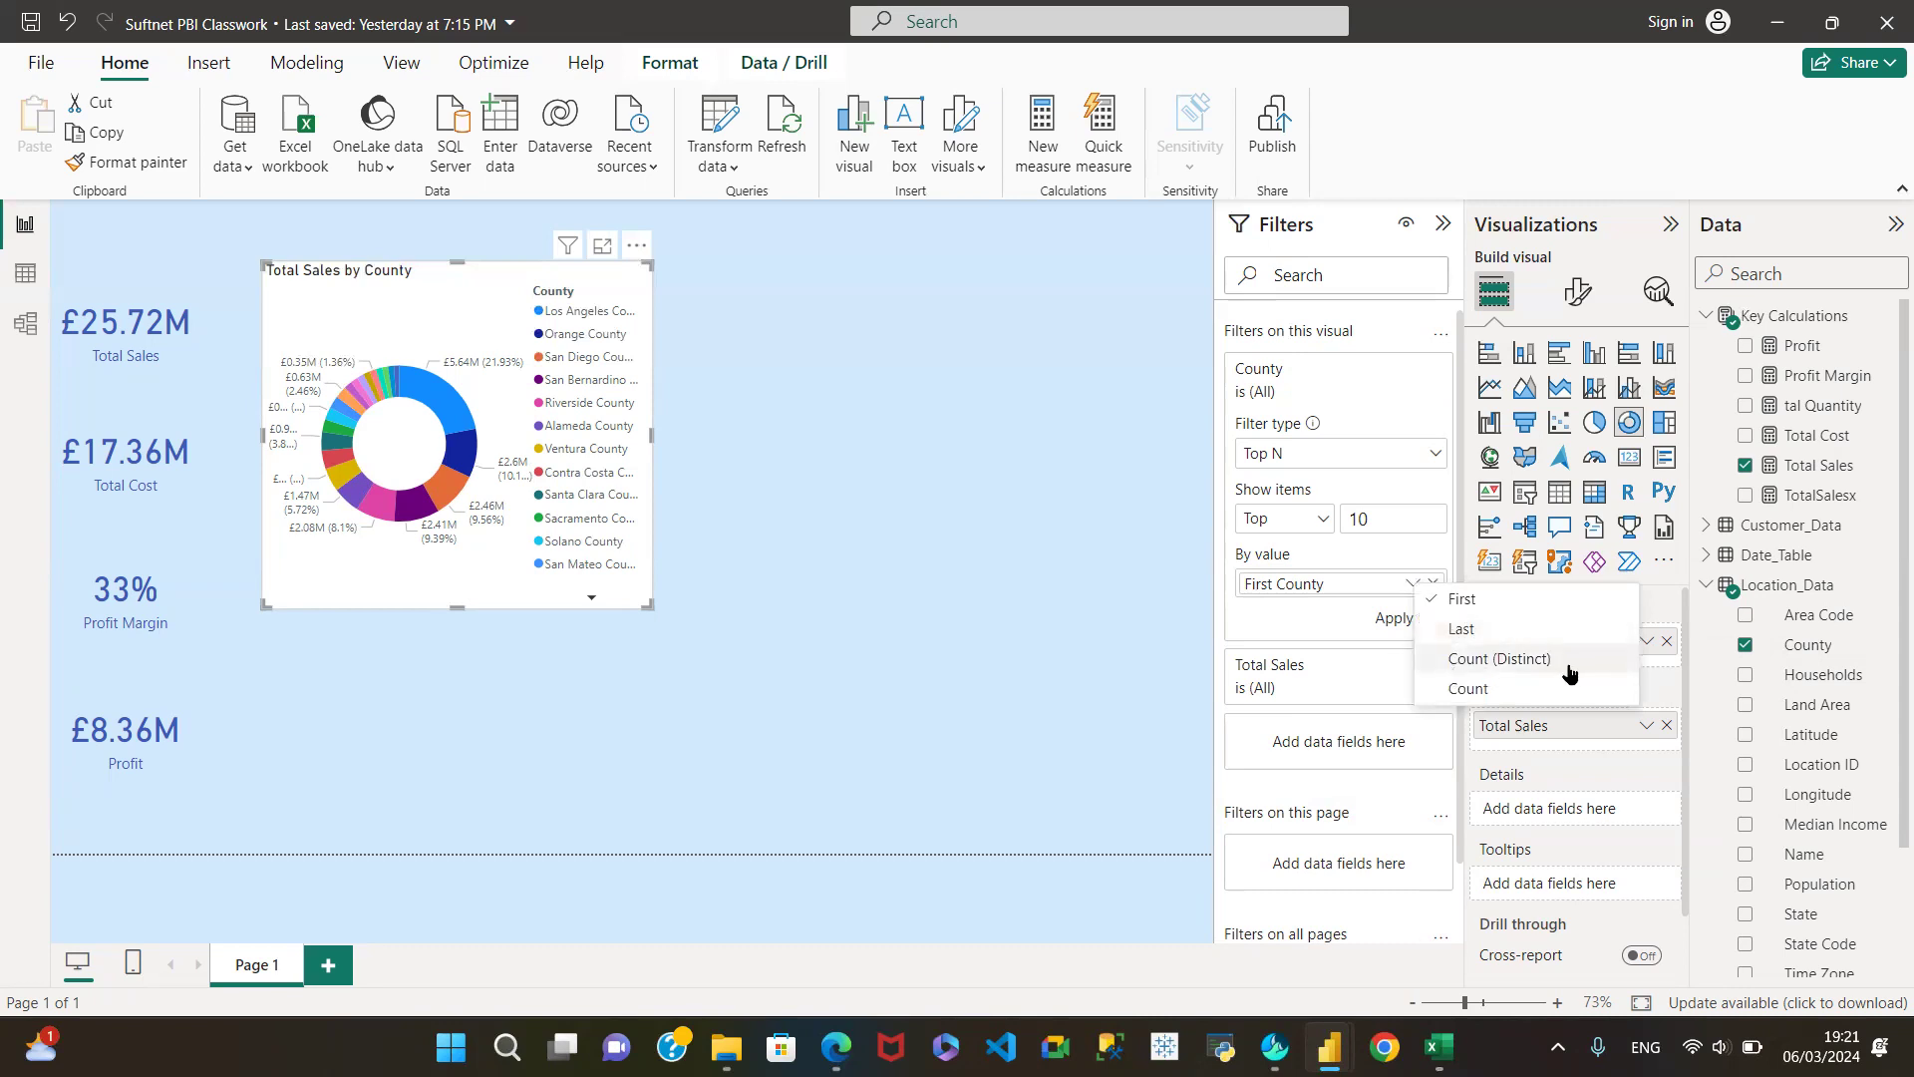
left_click(1333, 578)
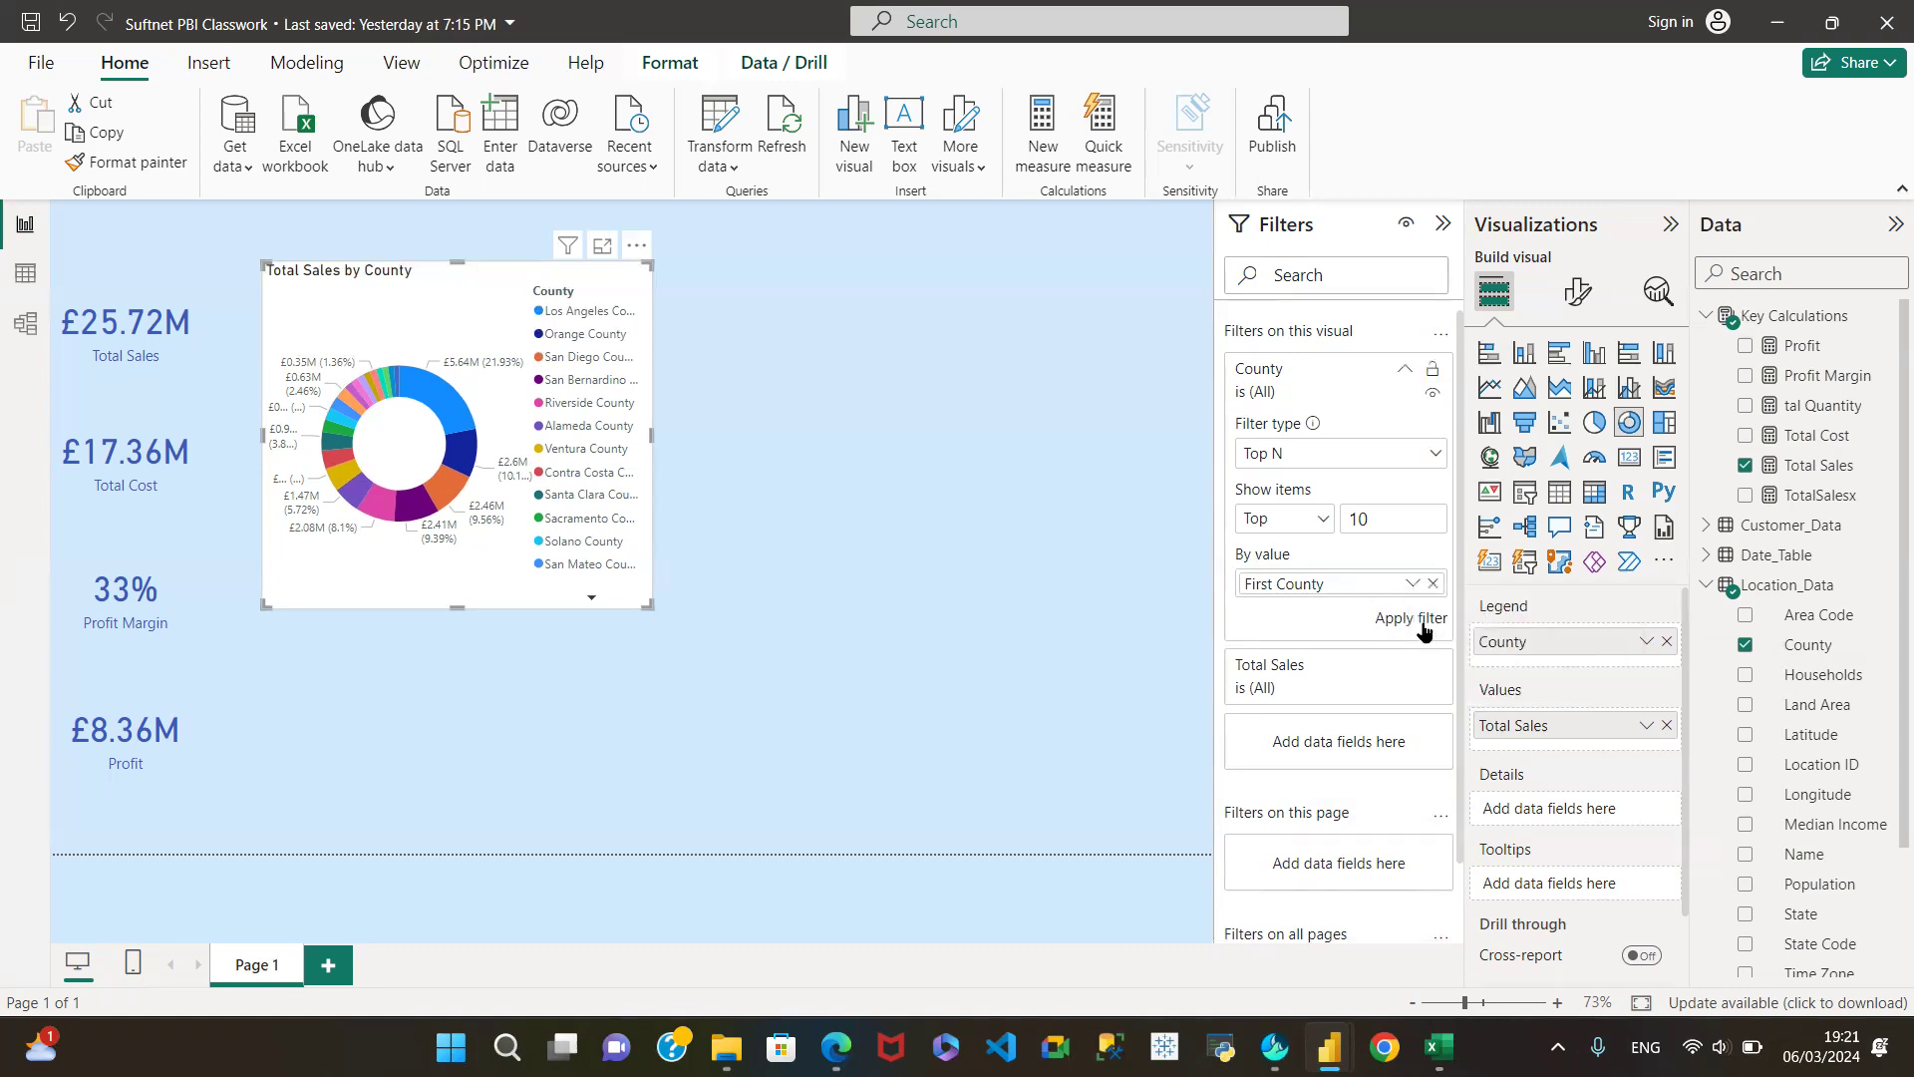
left_click(1418, 620)
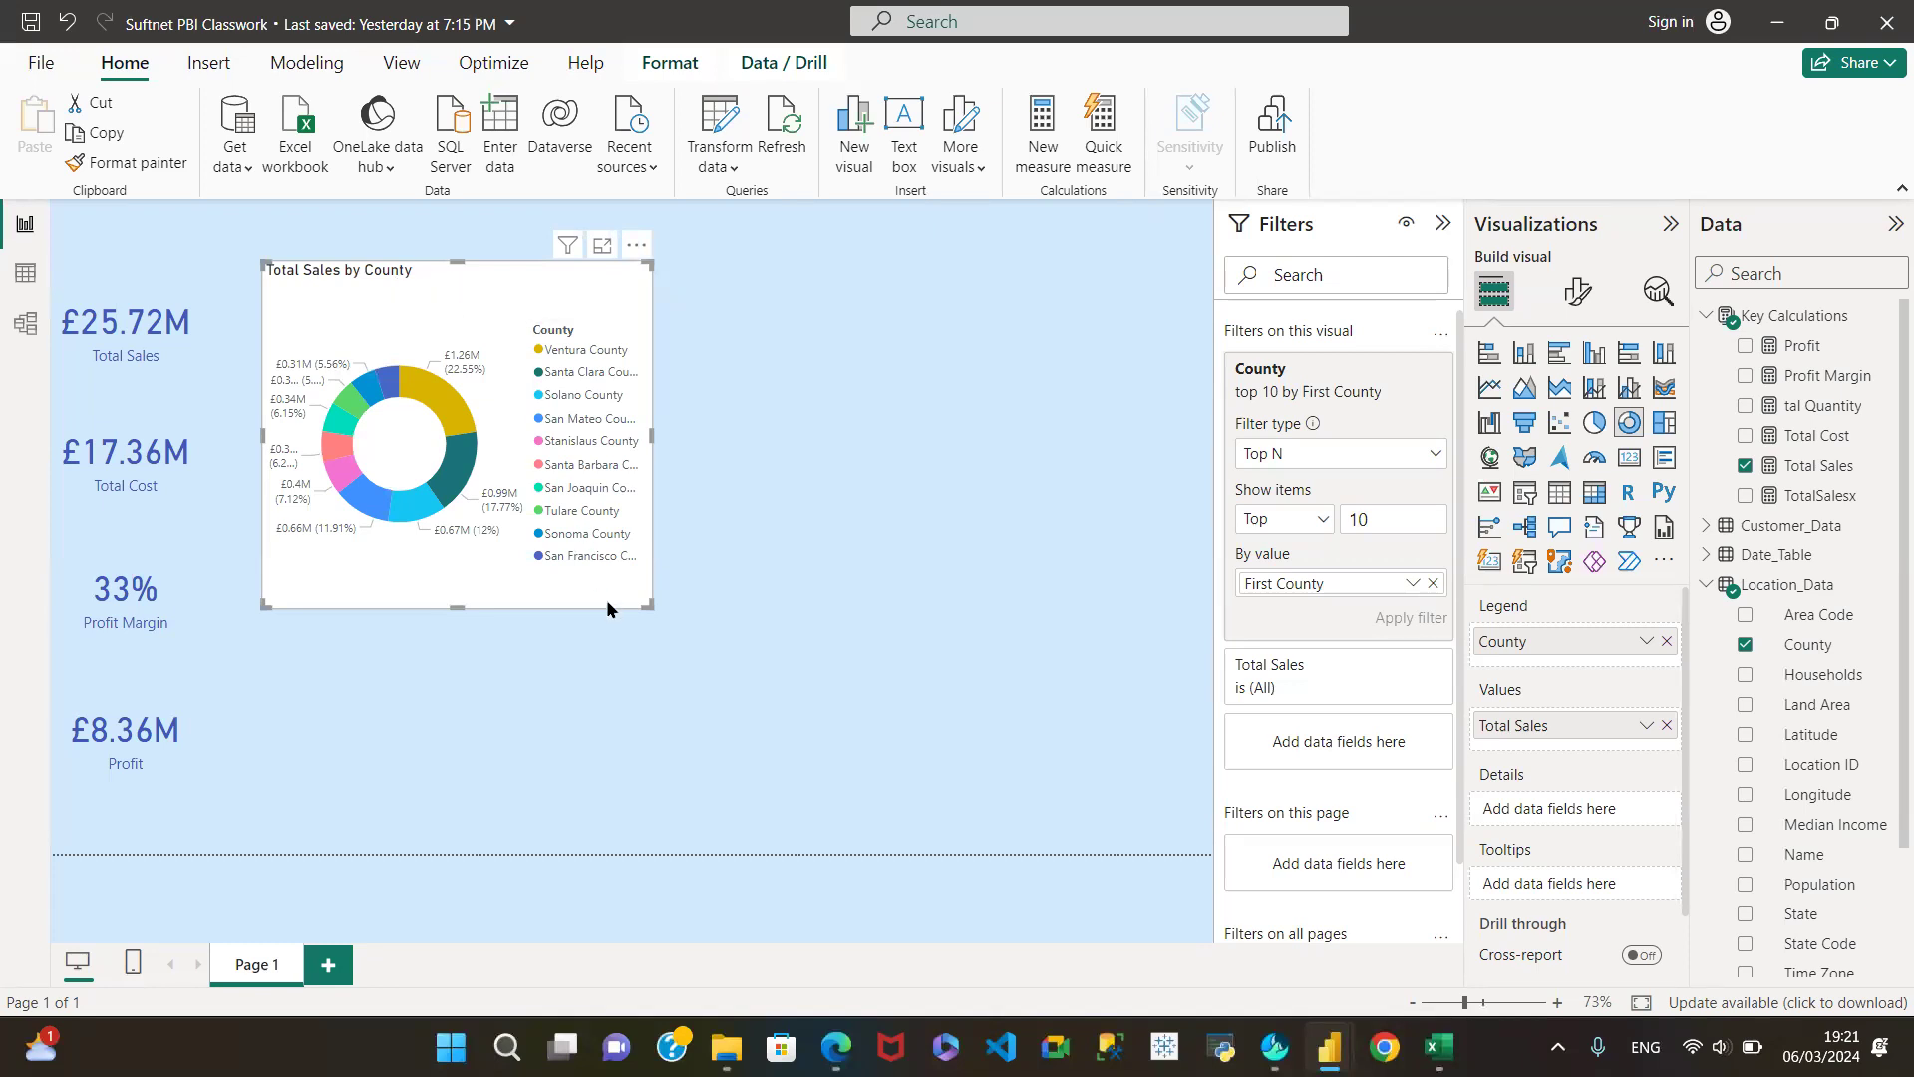
left_click_drag(643, 599, 563, 531)
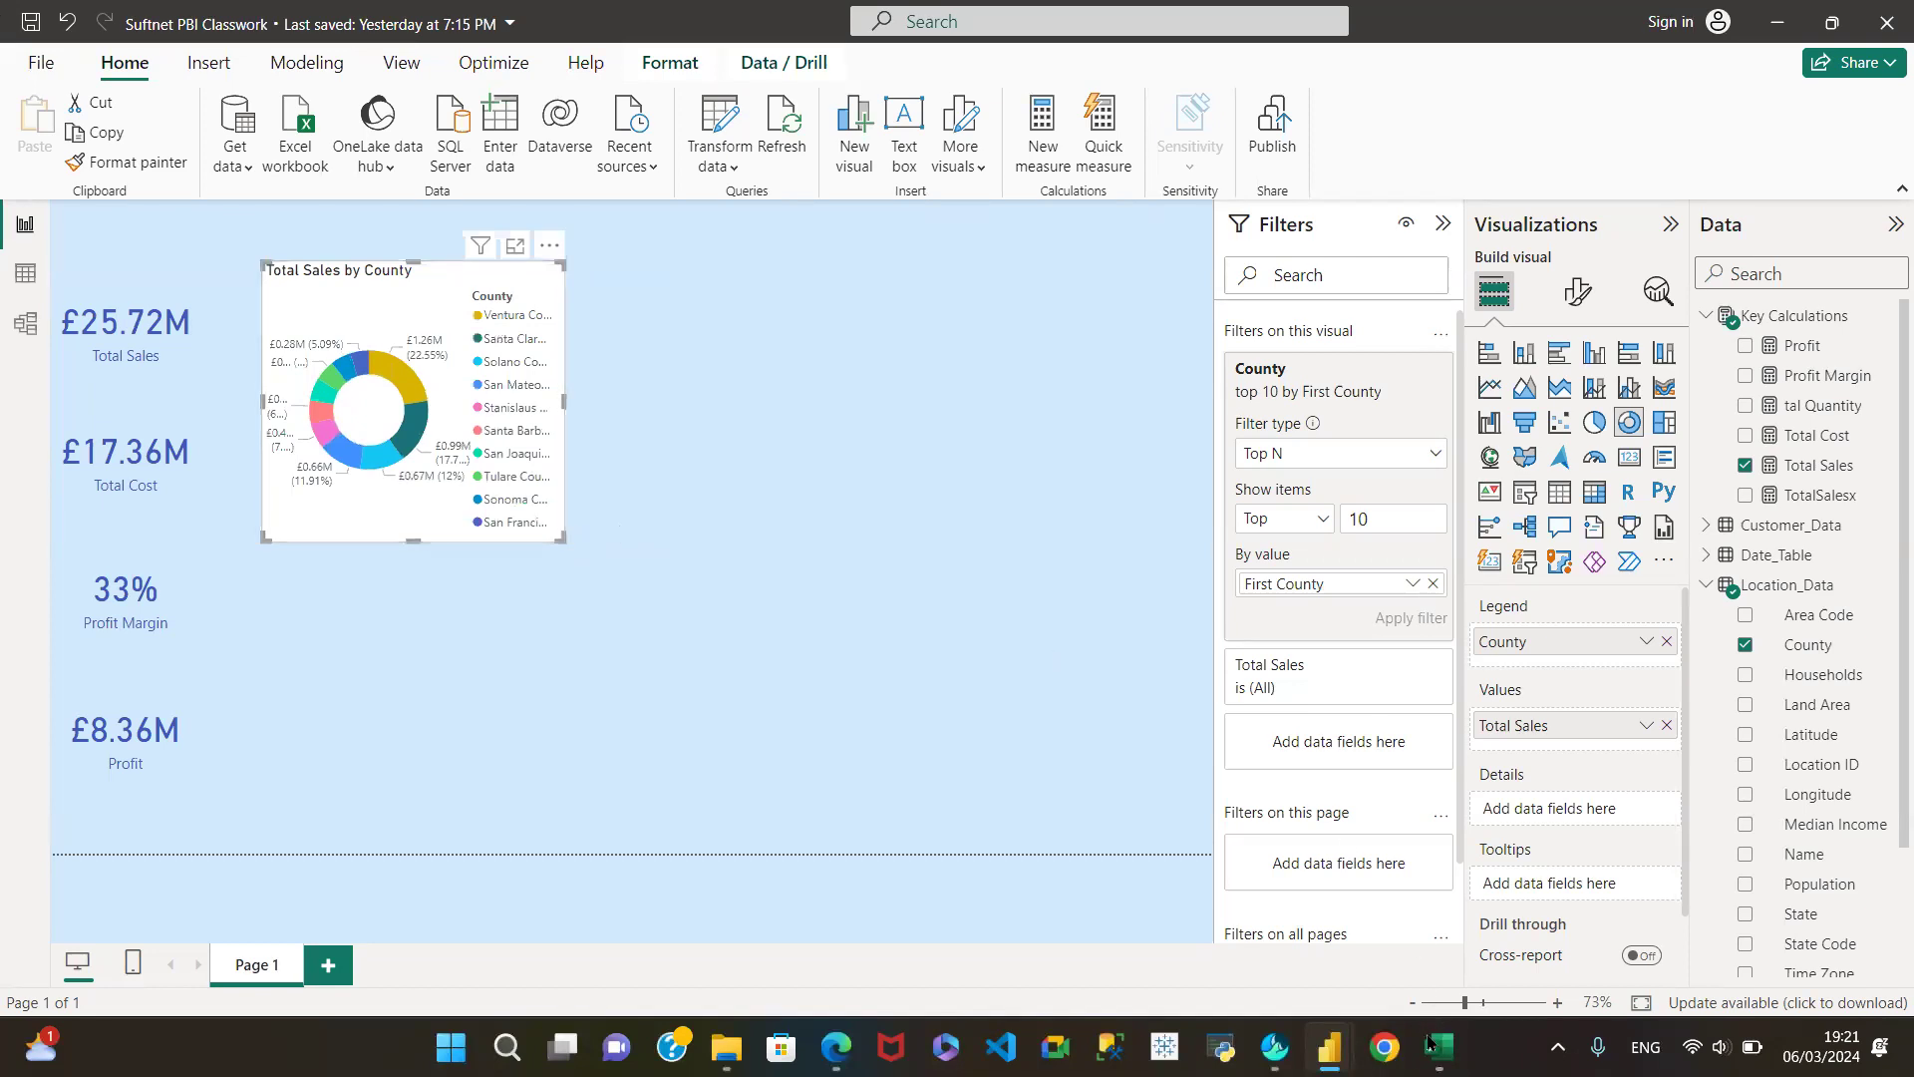
Step: Switch to the MY UBG powerbi work report and examine the Total Sales by County chart's size and position properties
mouse_move(1306, 1027)
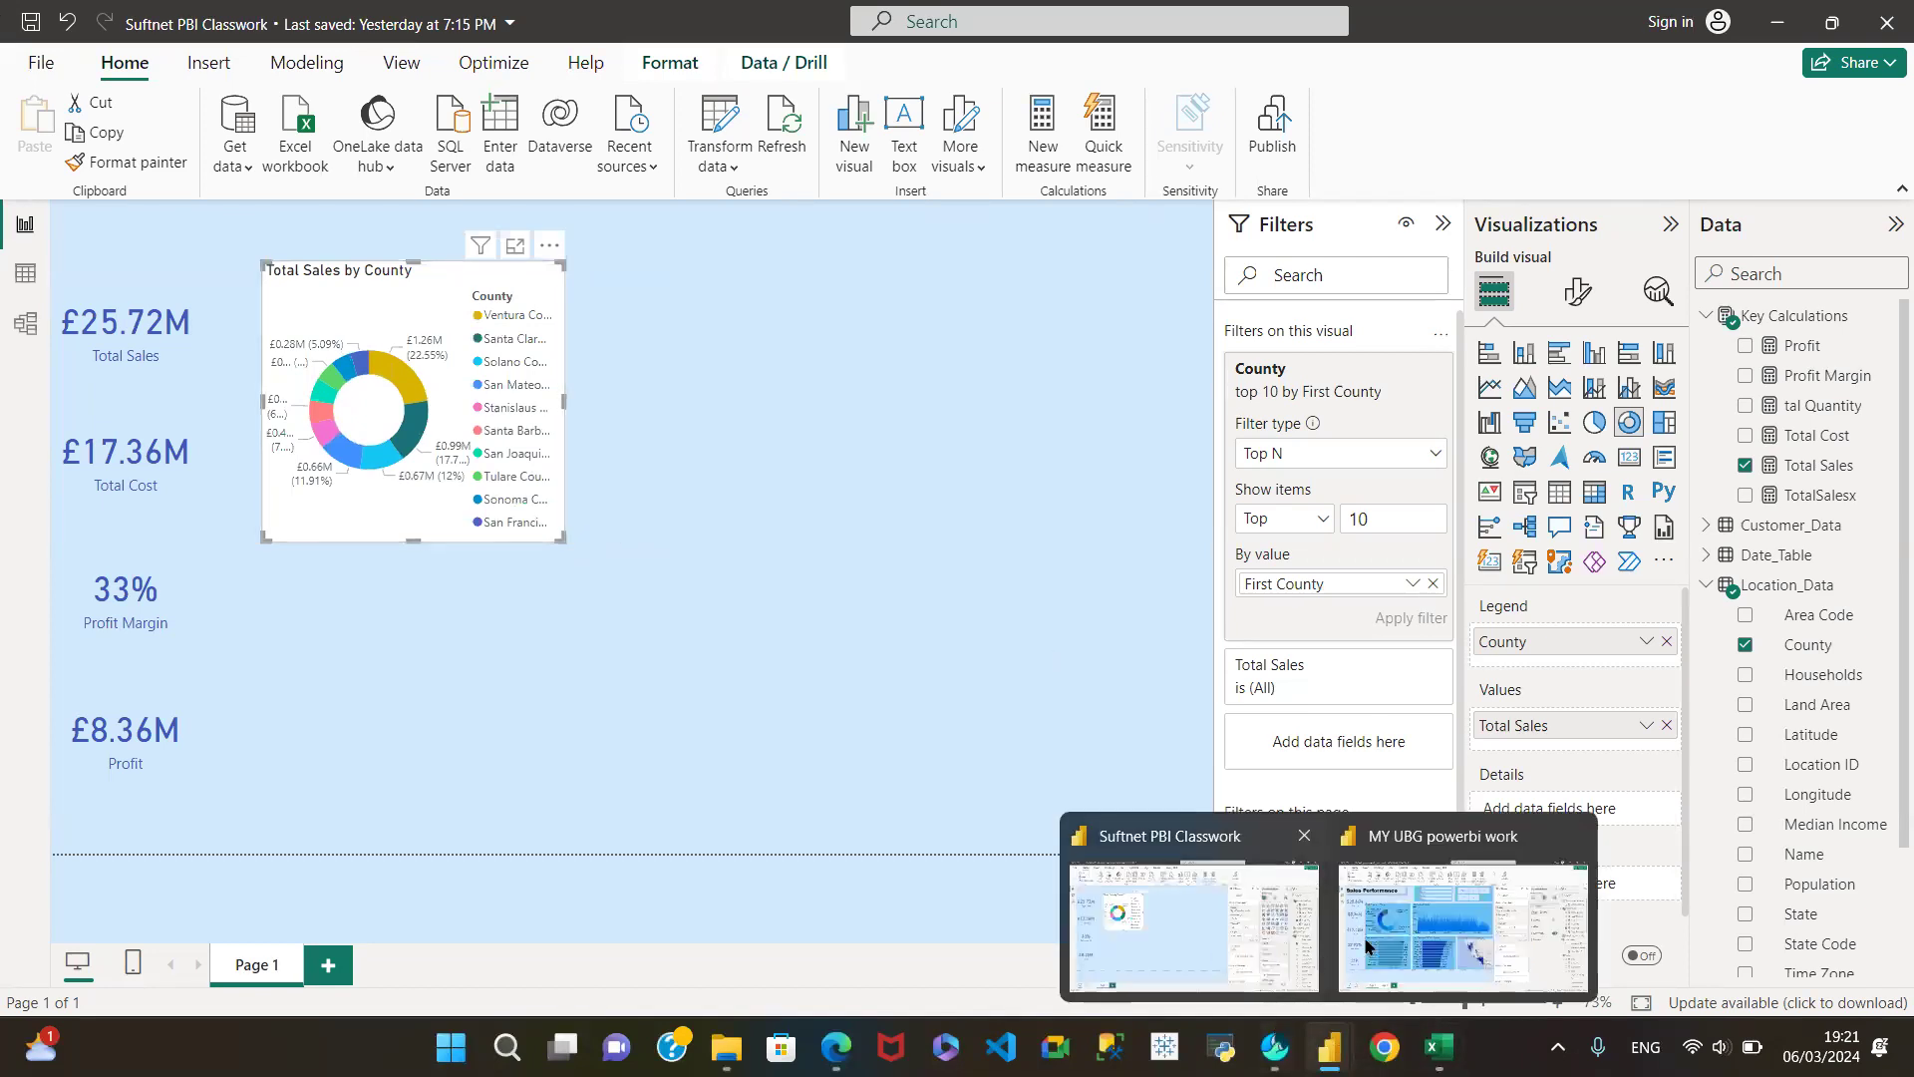
left_click(1460, 912)
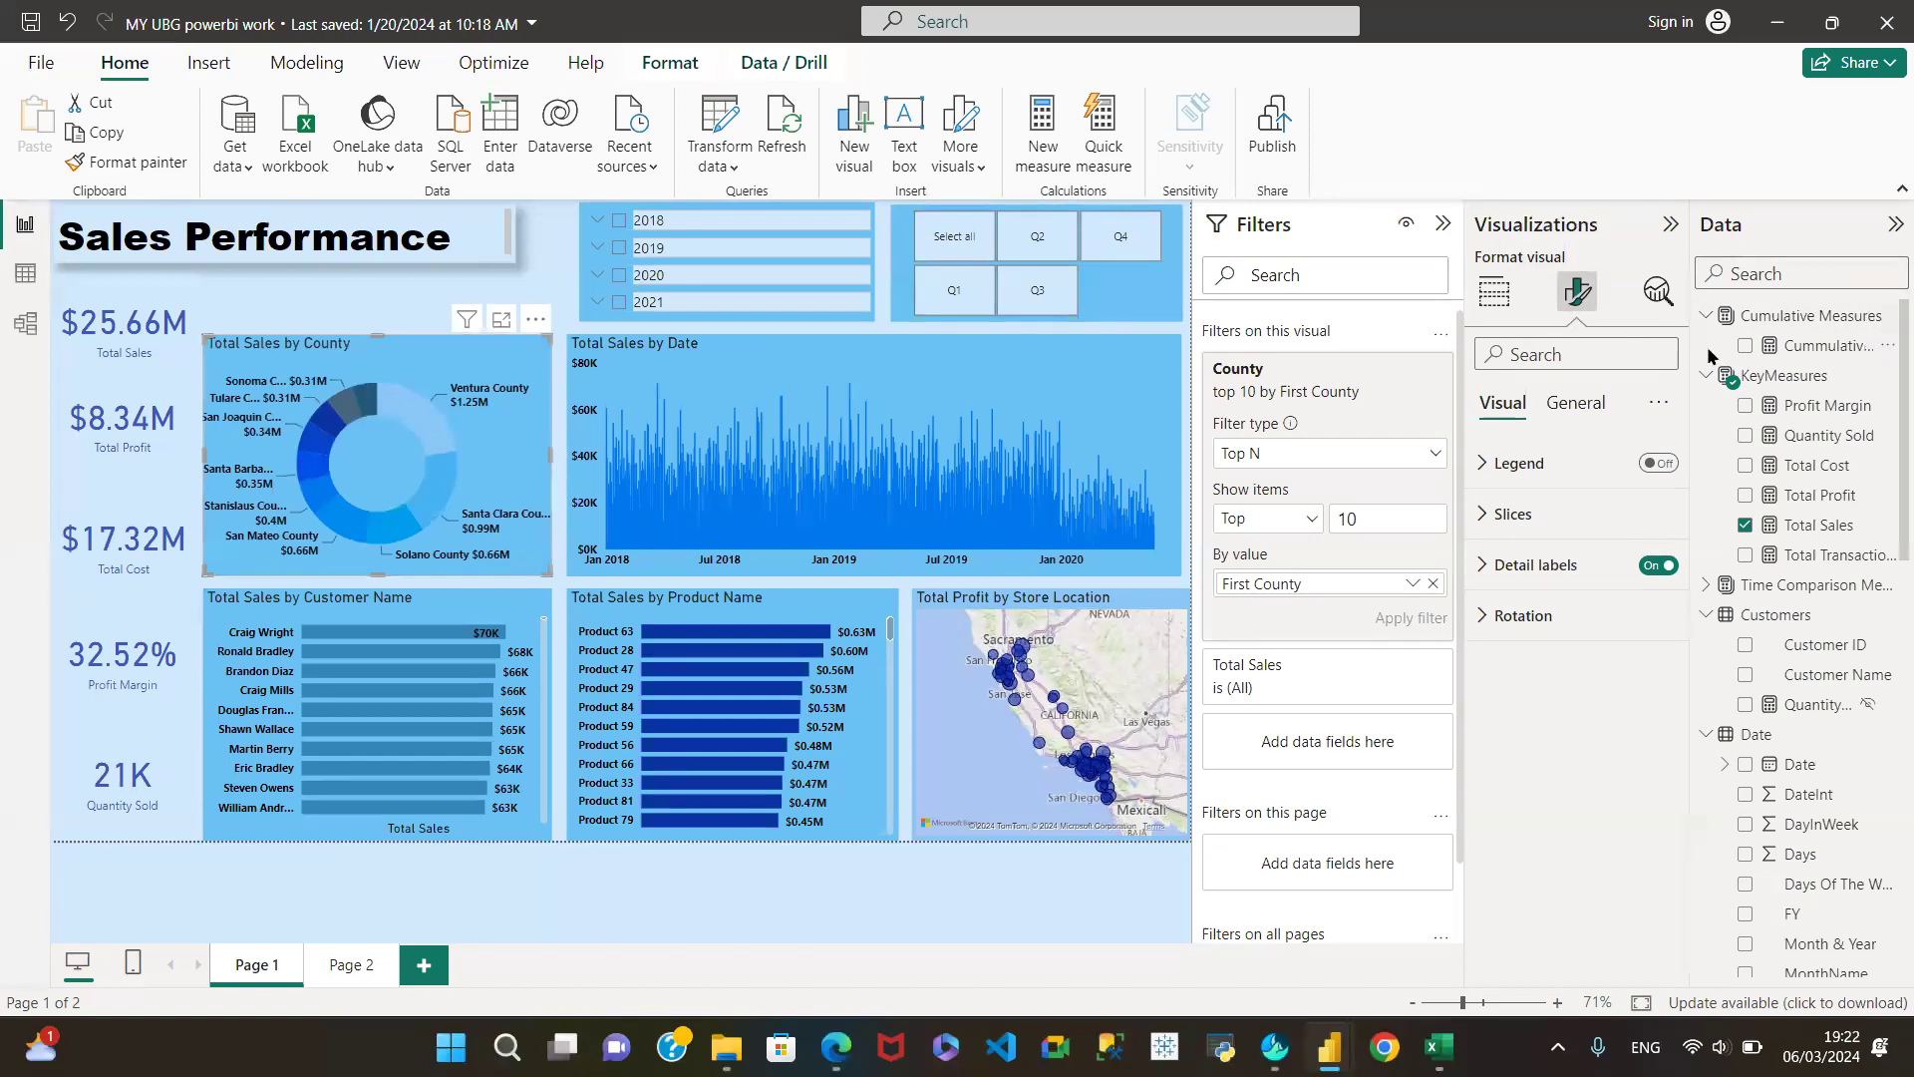
left_click(1573, 401)
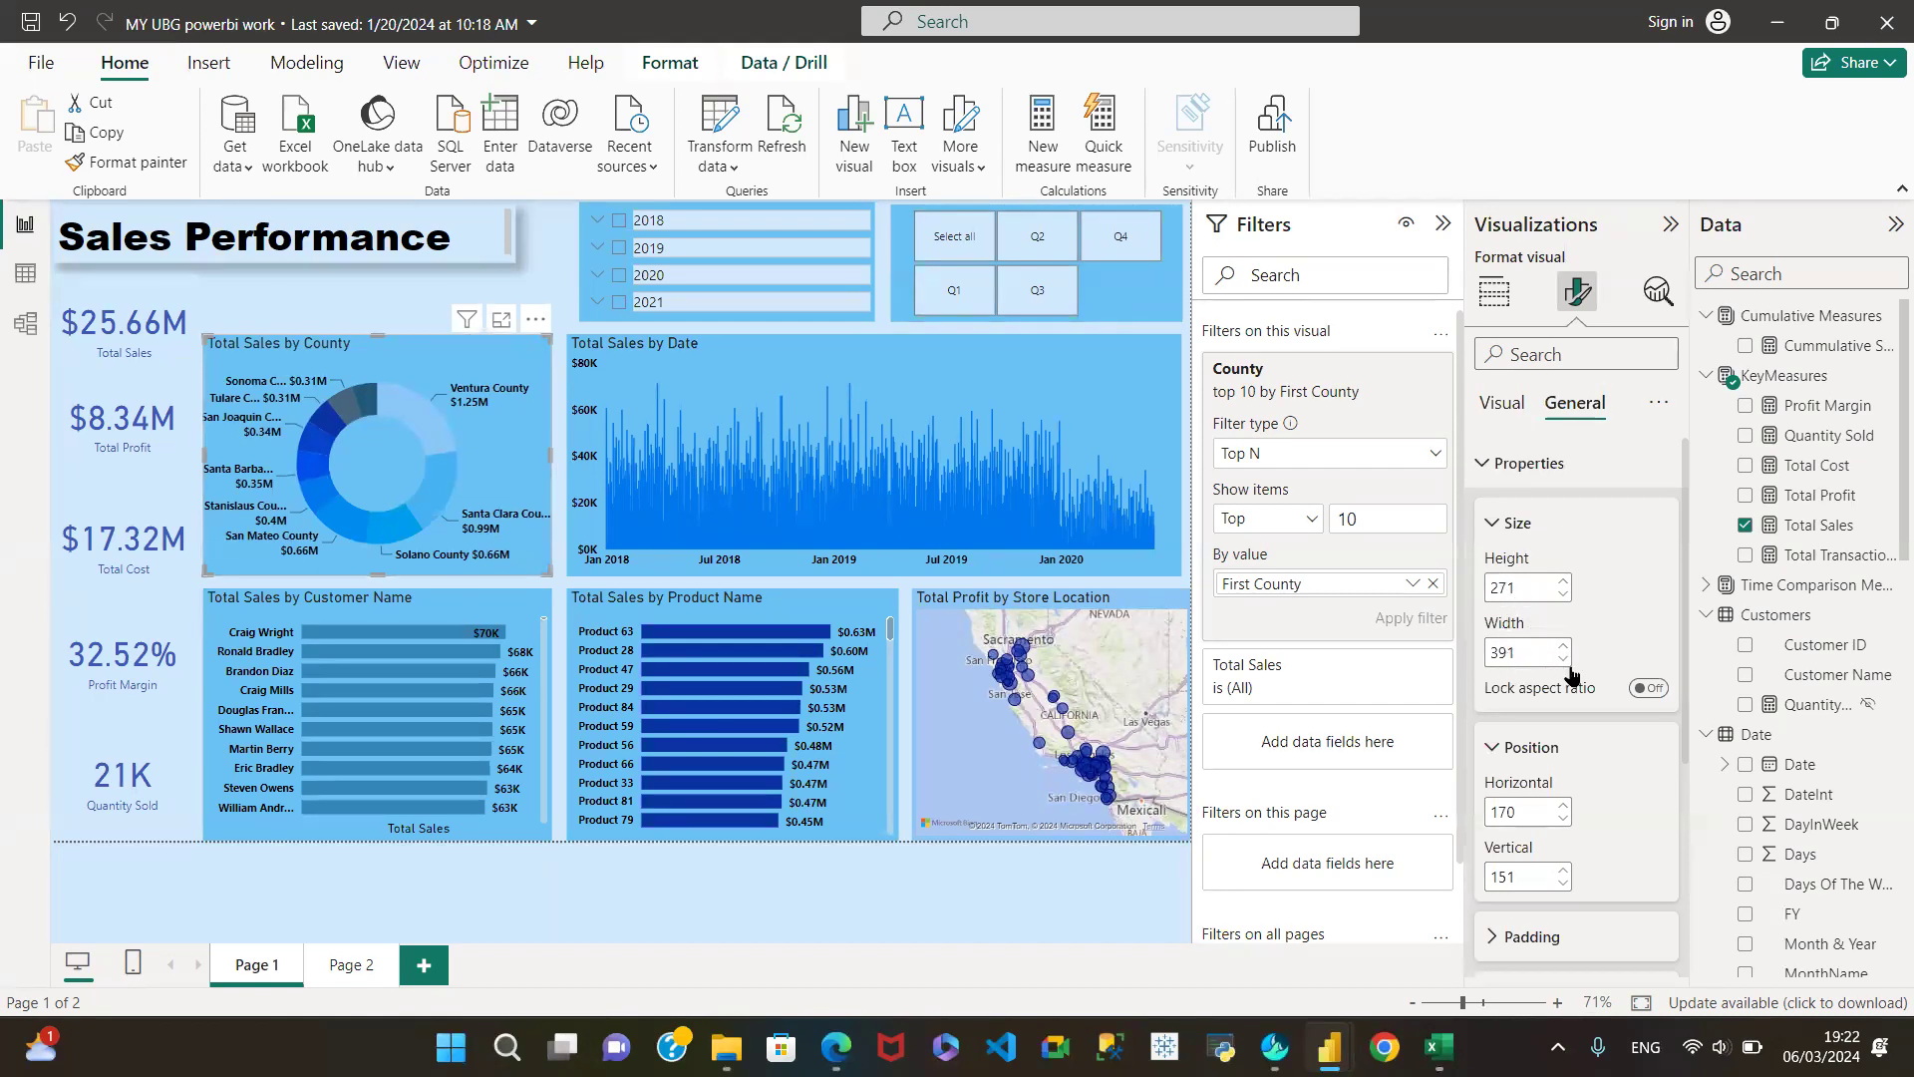
Step: Return to the Suftnet PBI Classwork report and set the donut chart's height to 271 and width to 391
mouse_move(1341, 1045)
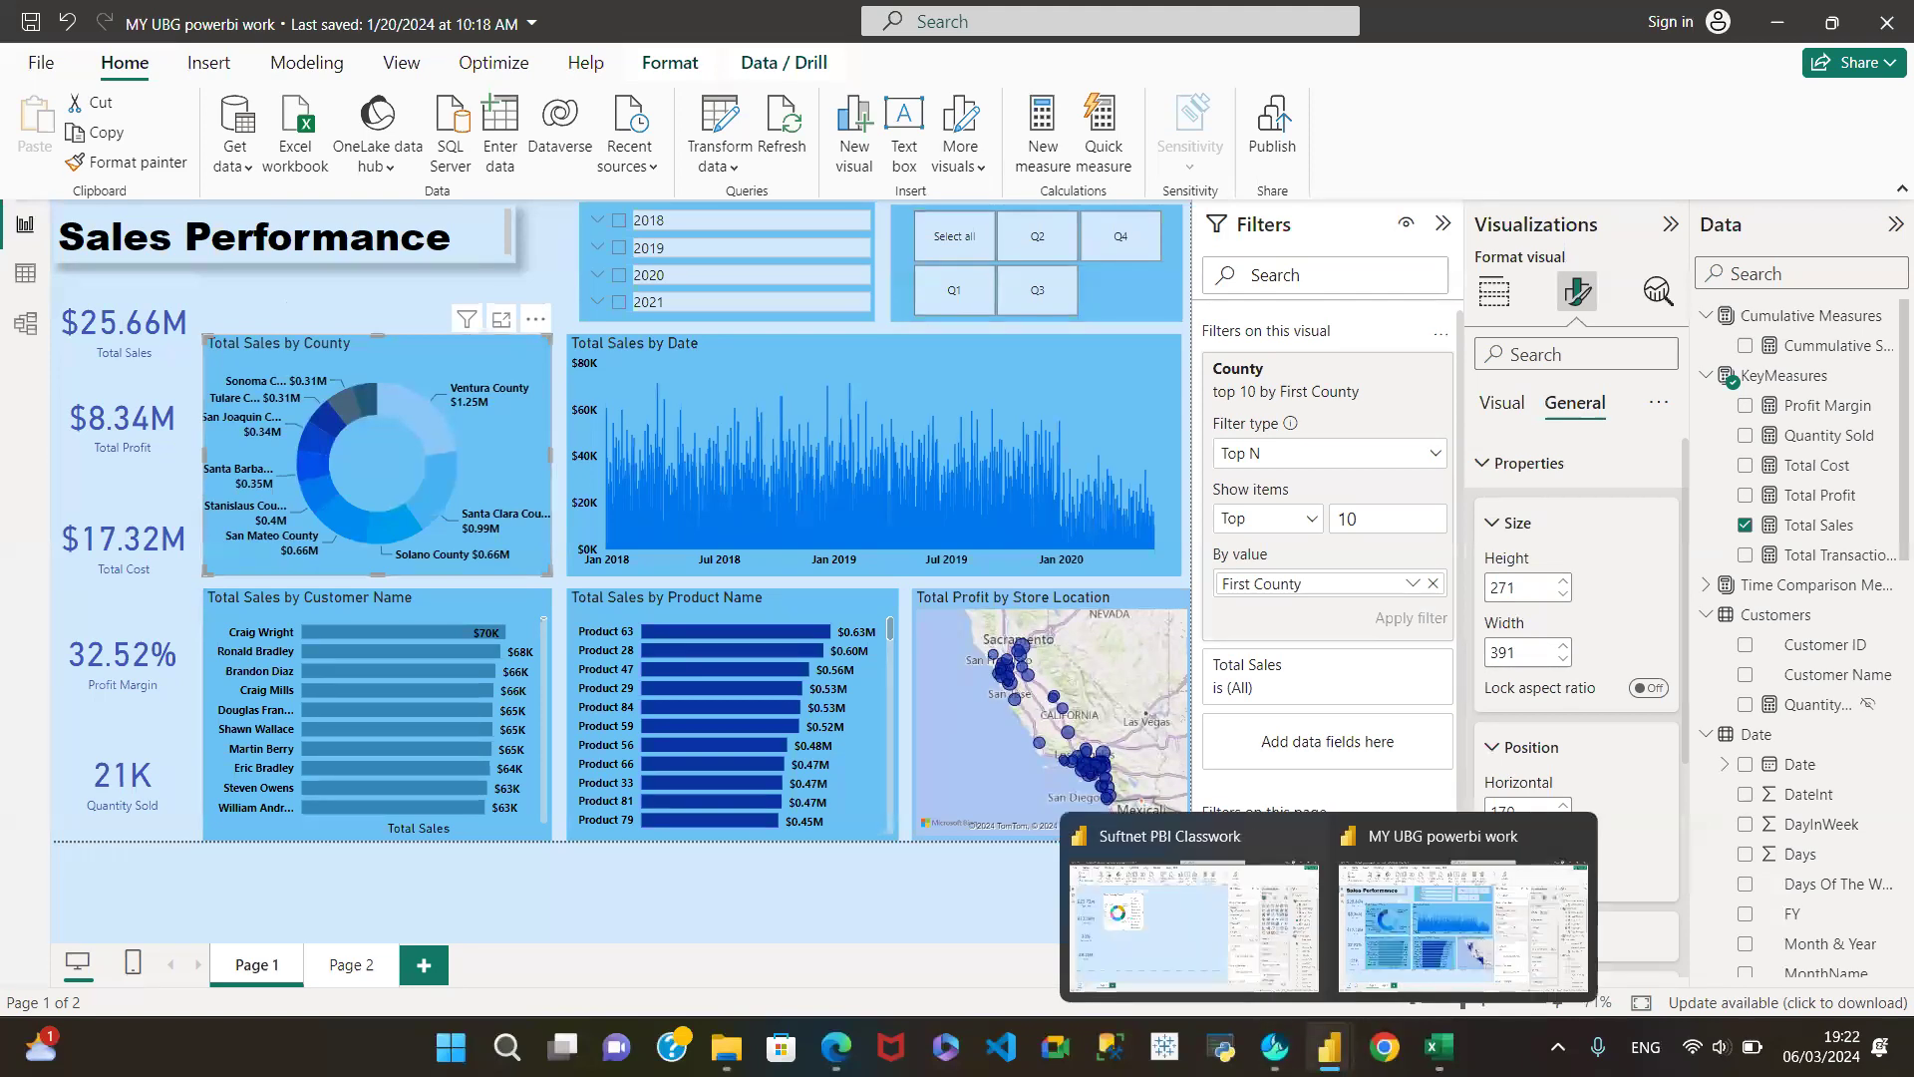
left_click(1193, 912)
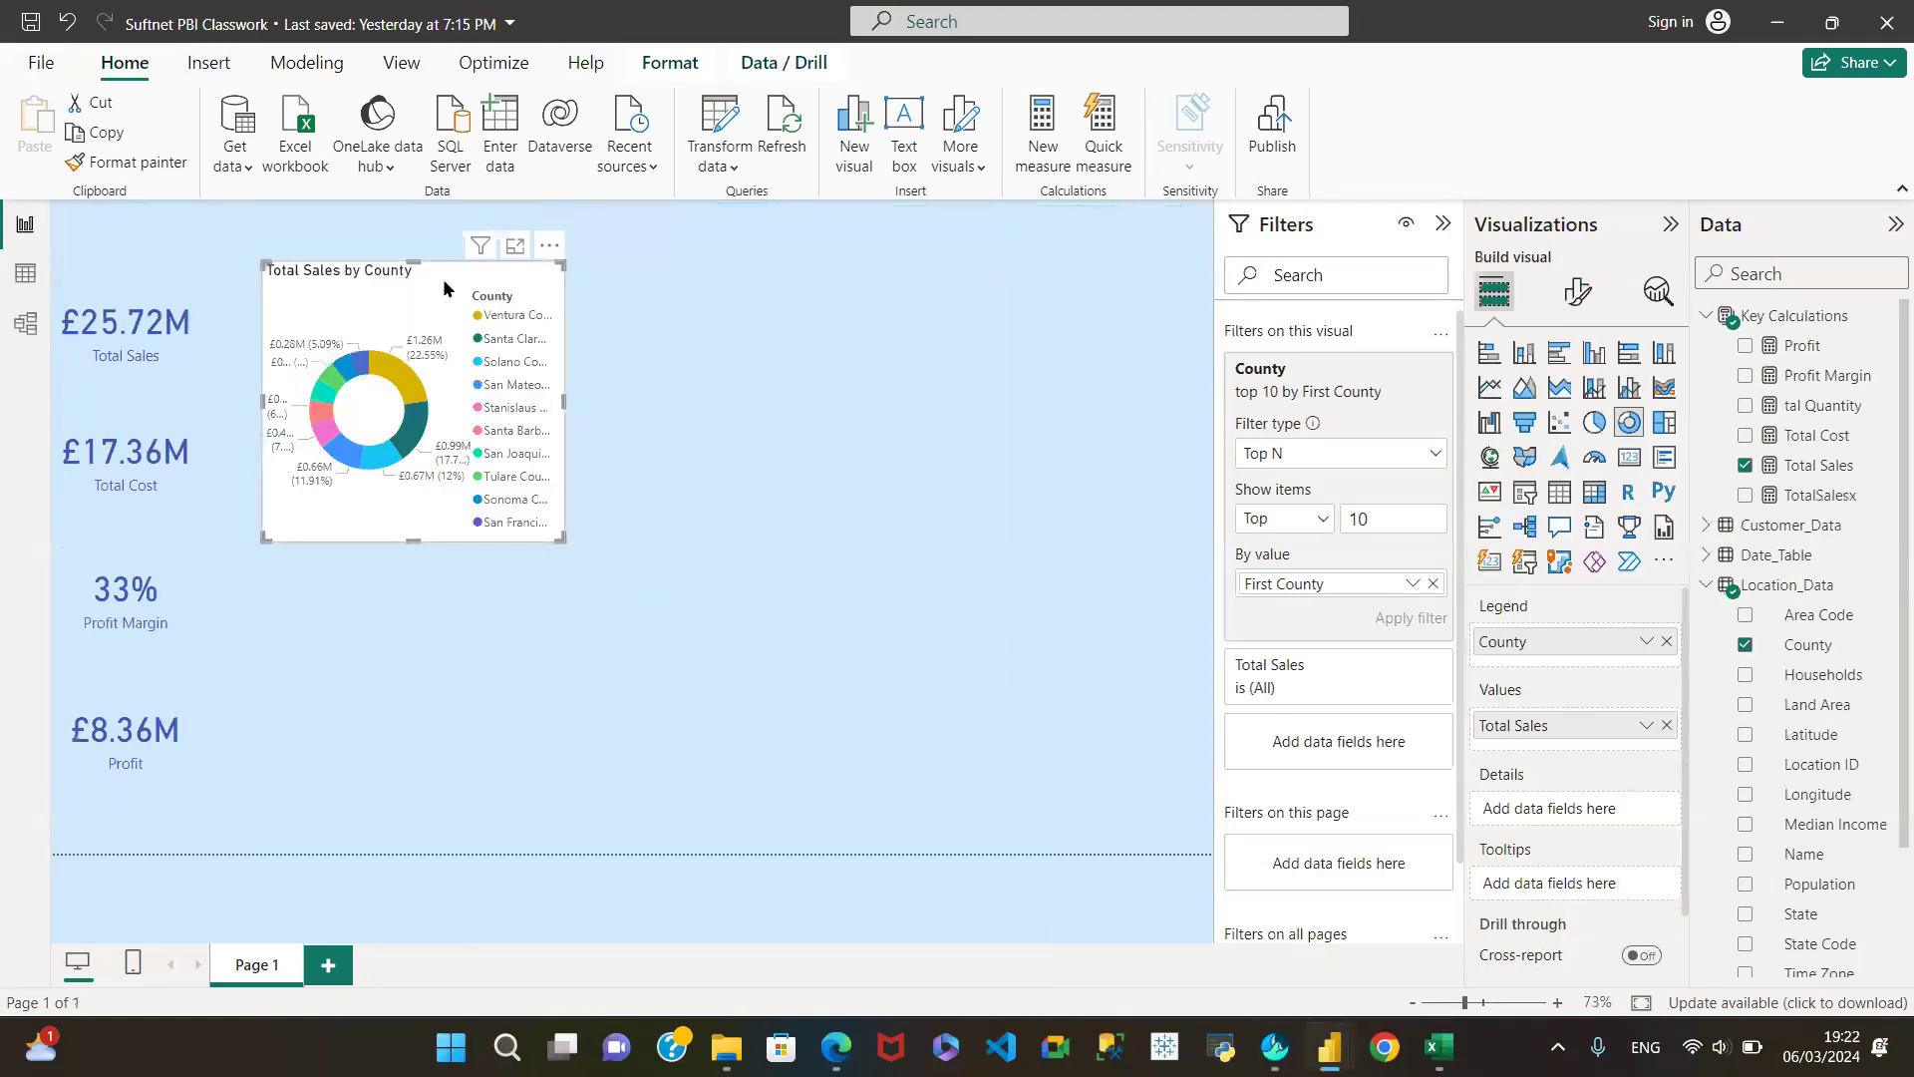
left_click(1577, 291)
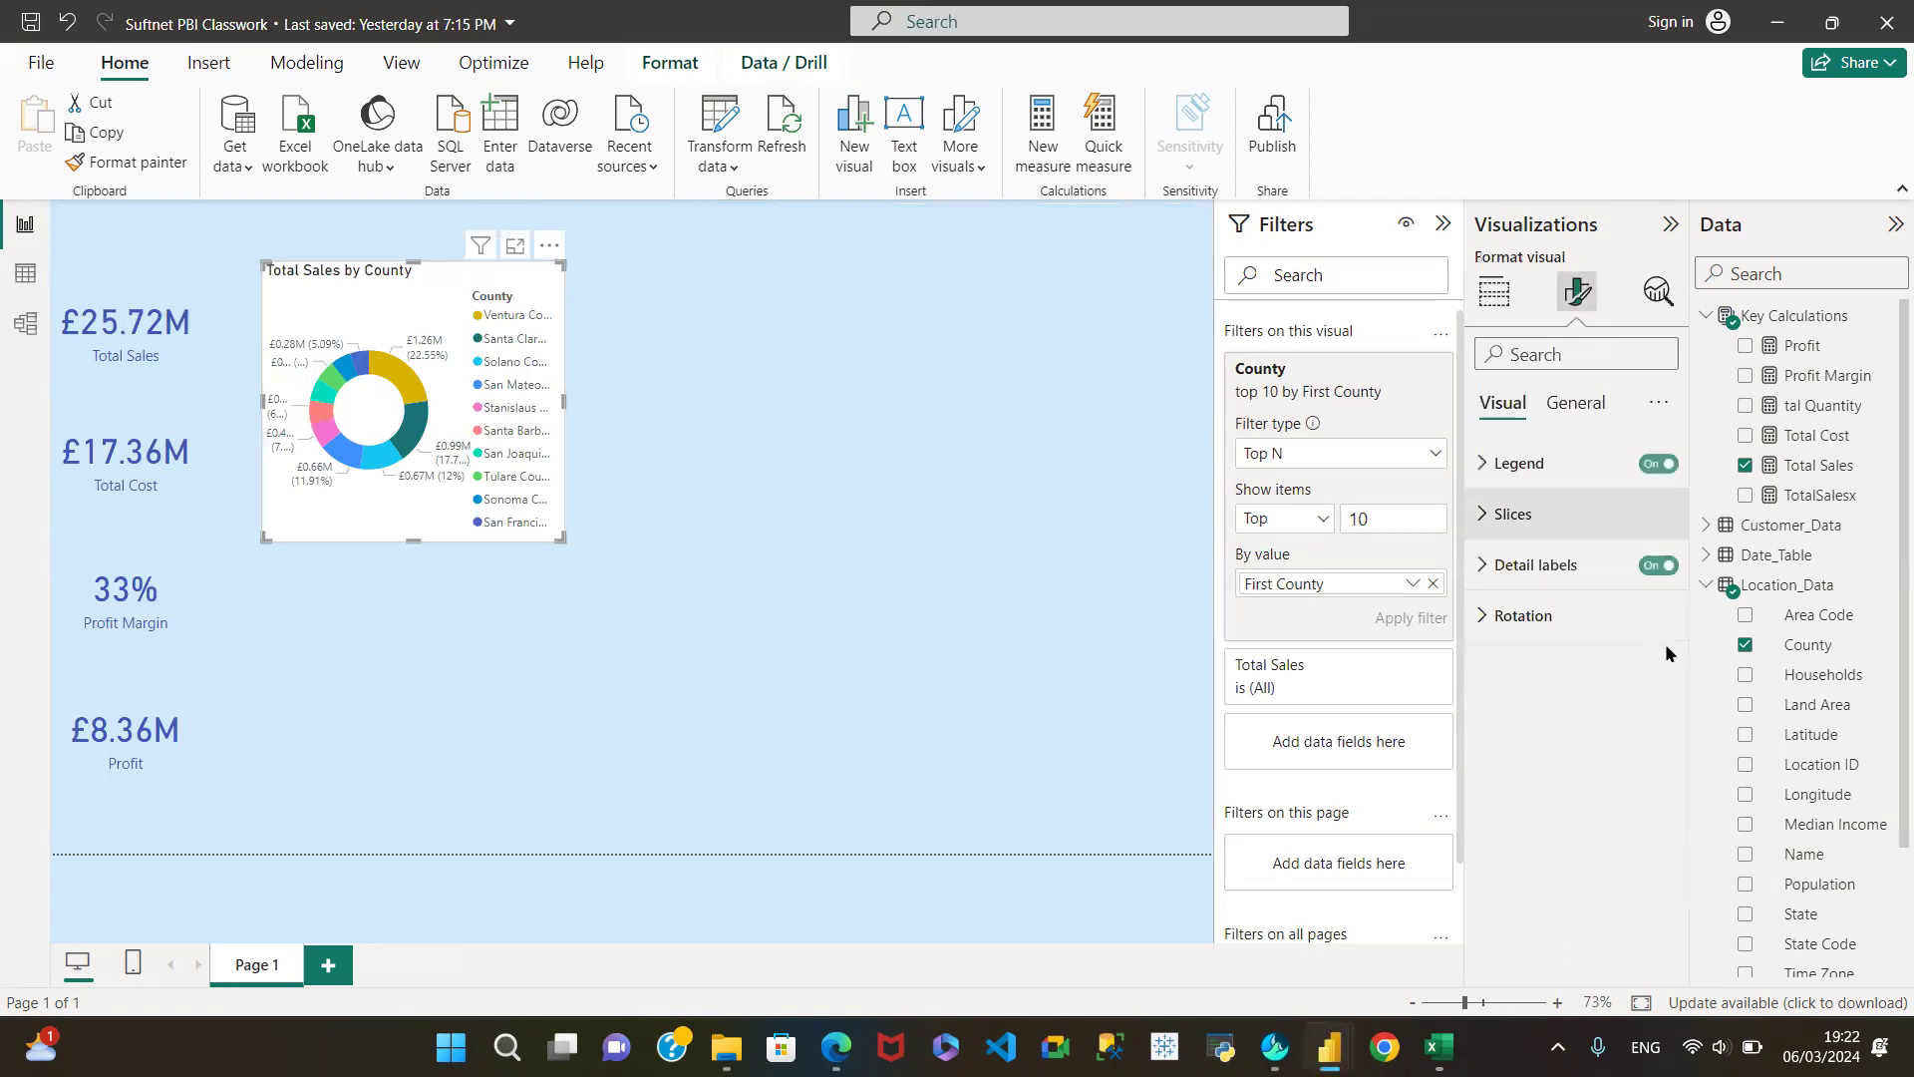
left_click(1576, 405)
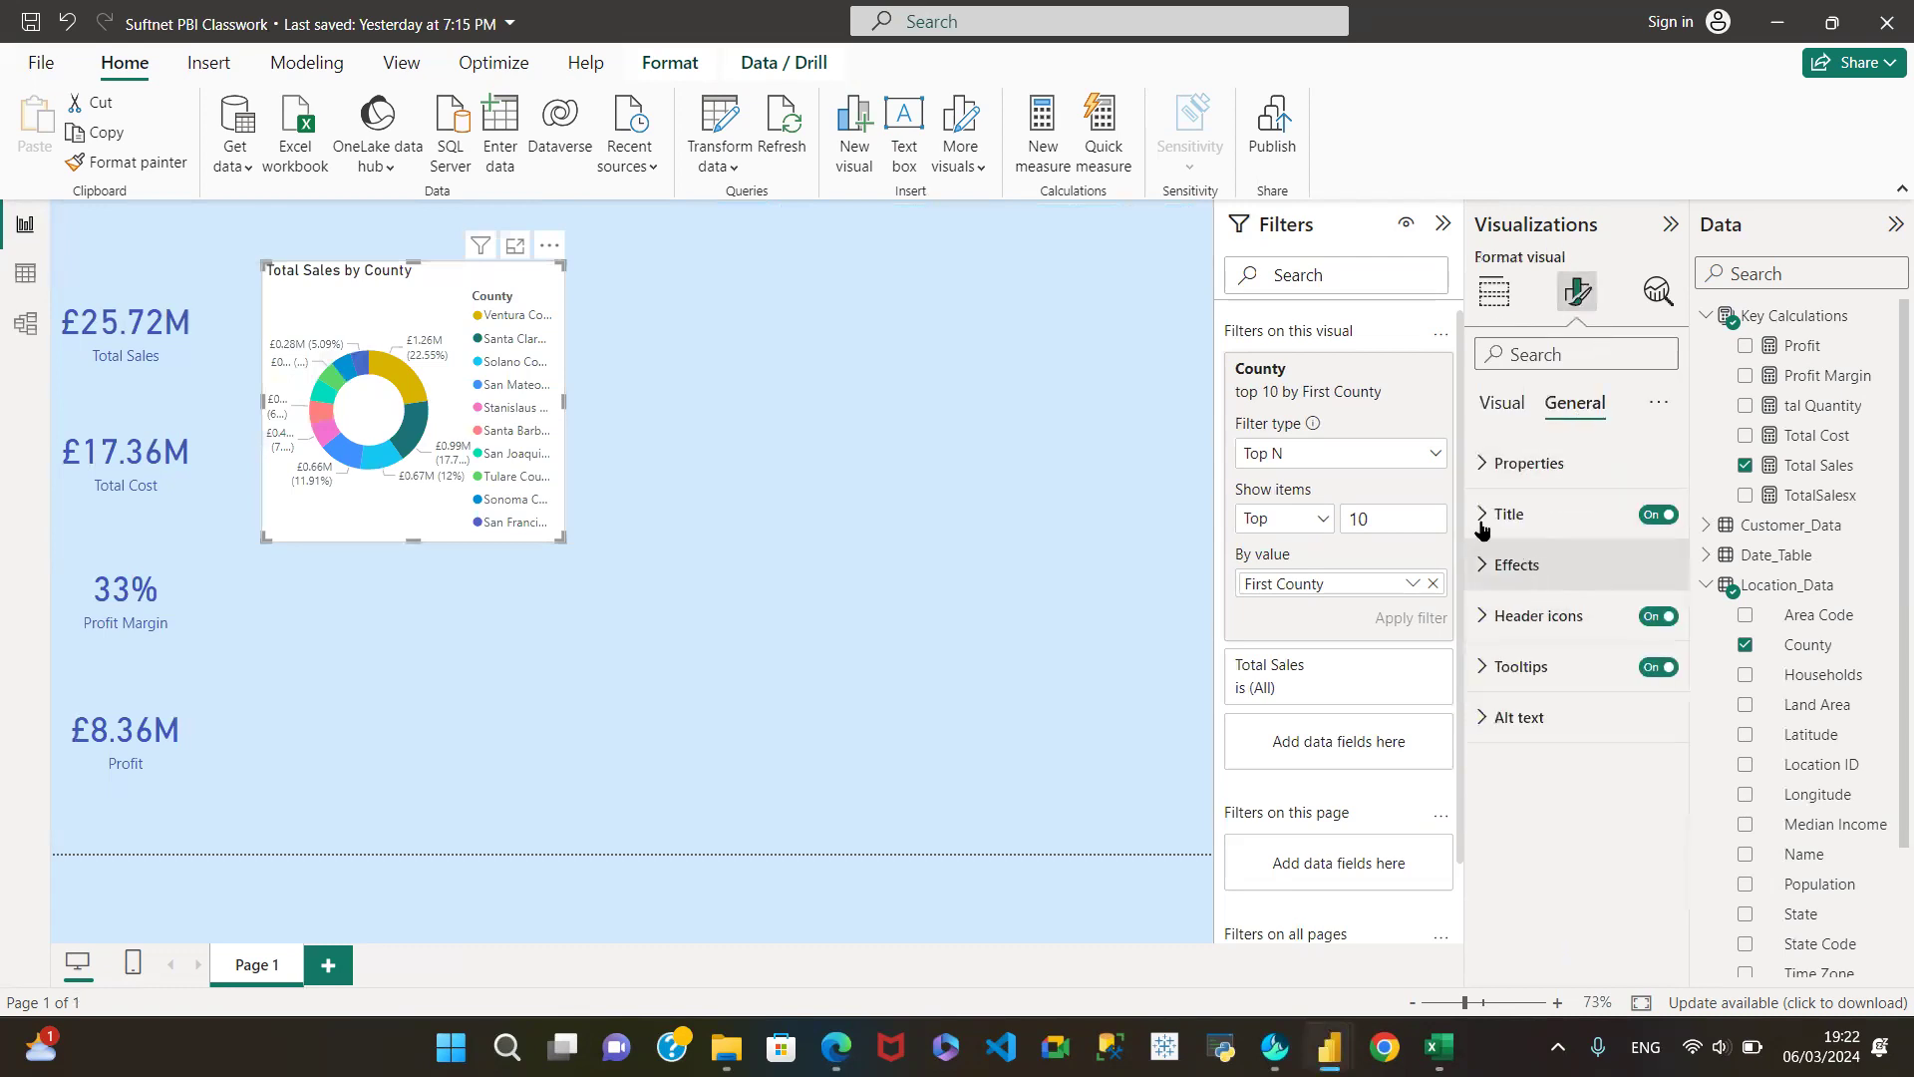
left_click(1479, 463)
double_click(1535, 590)
type("271")
double_click(1524, 649)
type("3")
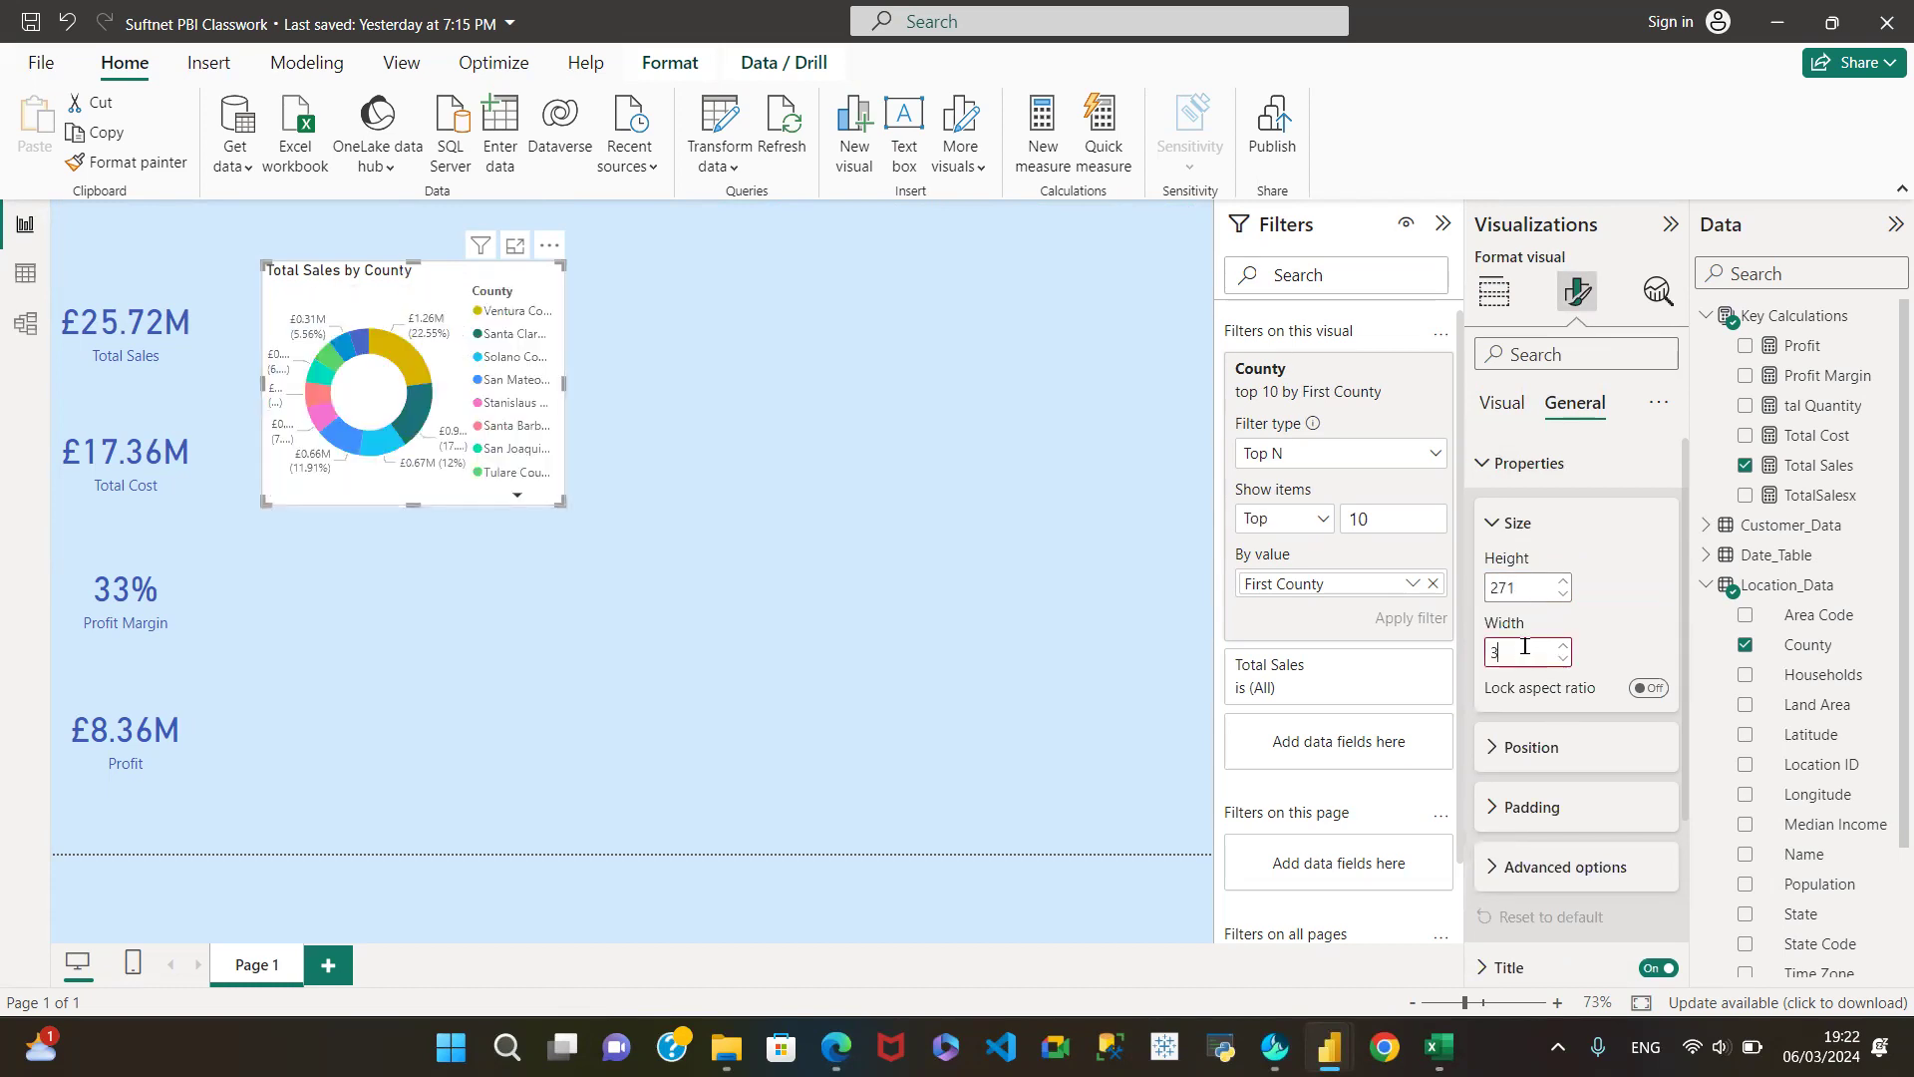
type("91")
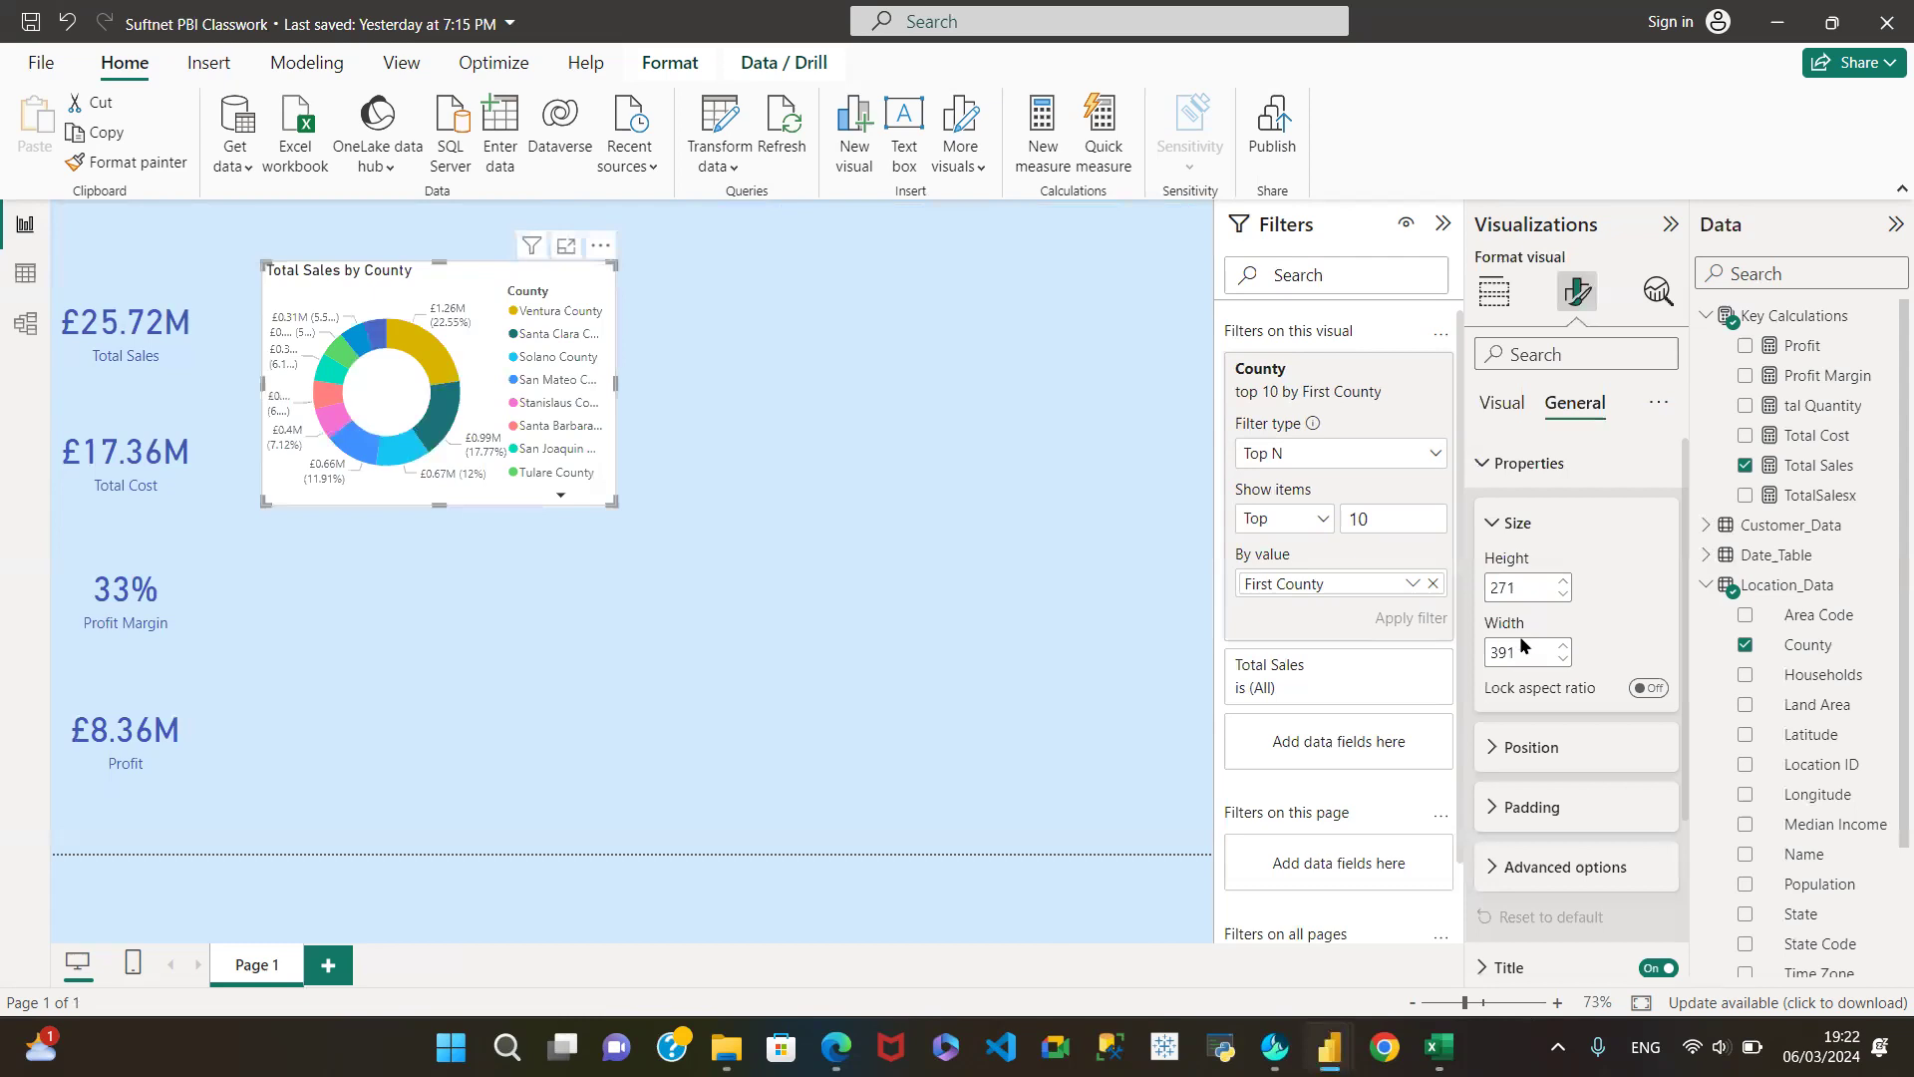
Step: Check the donut chart's position settings in the MY UBG powerbi work report, and return to the Suftnet PBI Classwork chart's properties
mouse_move(1341, 1043)
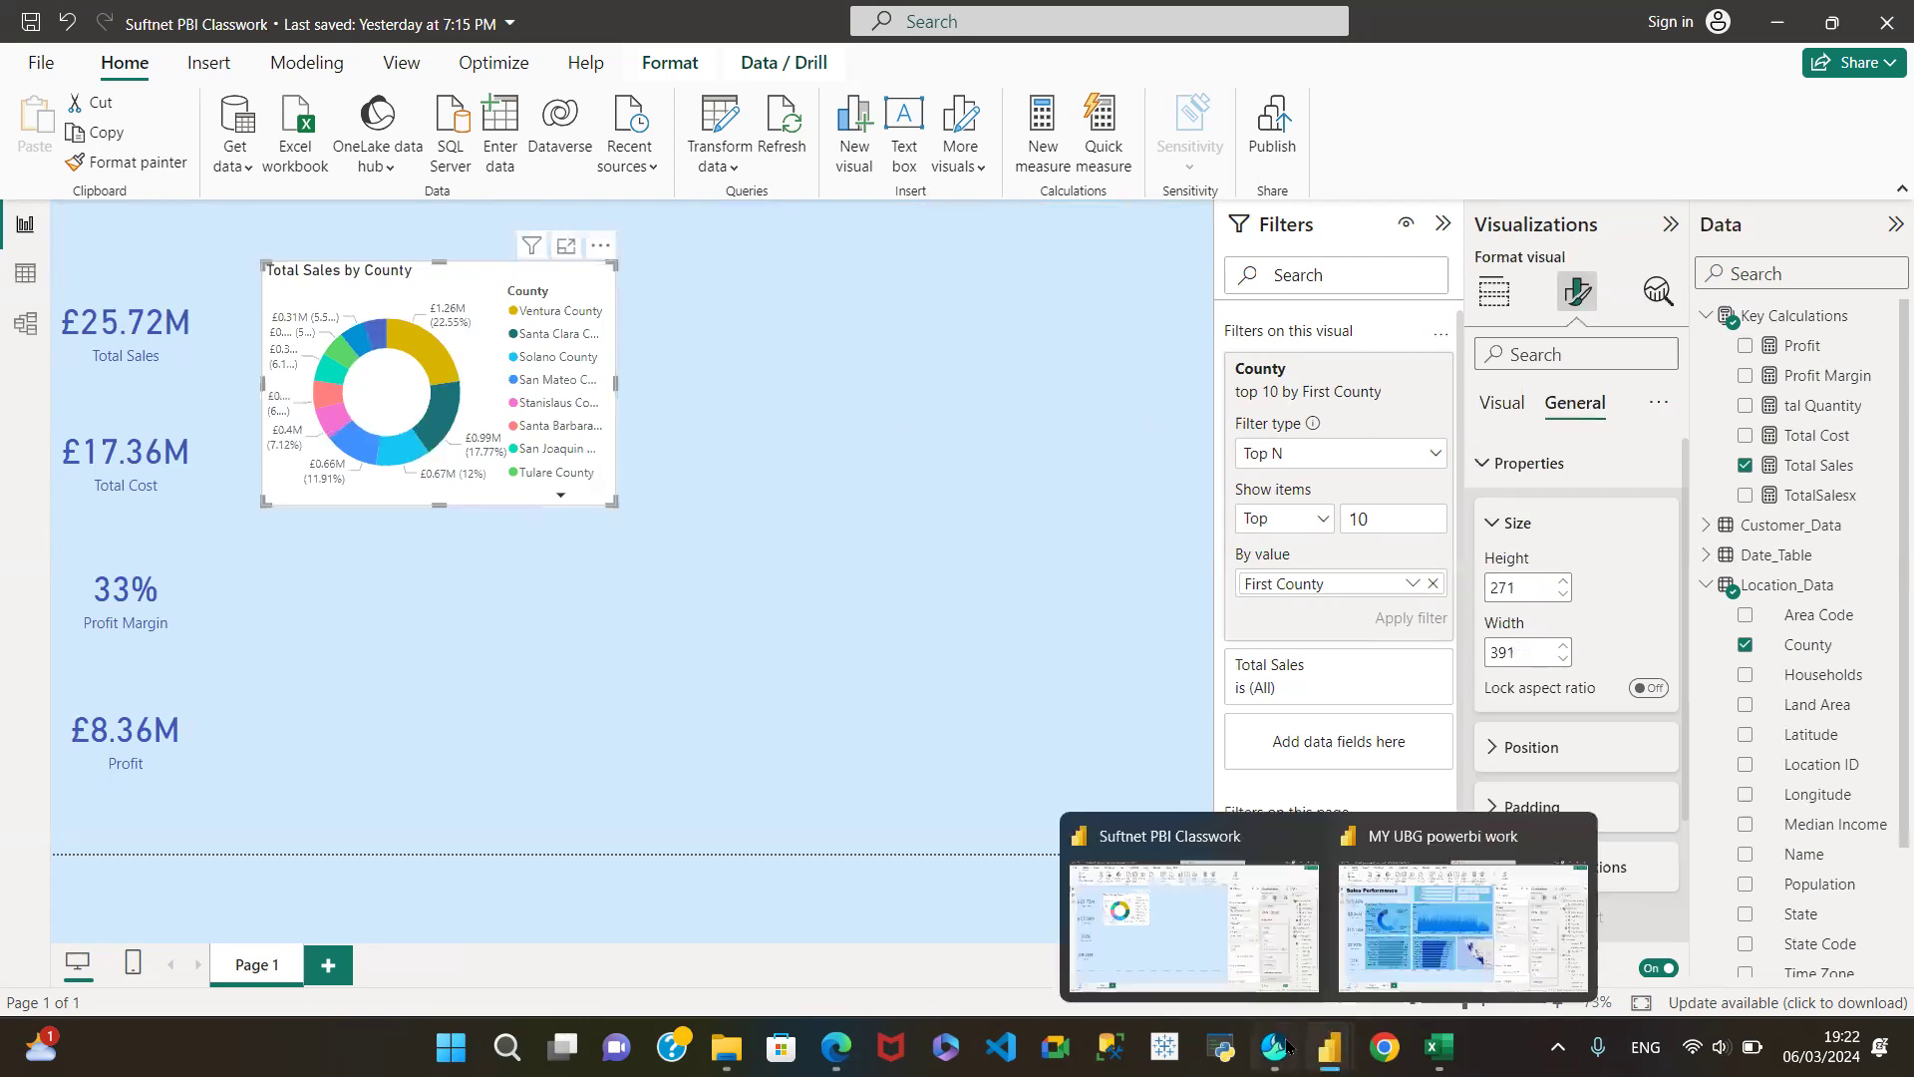
left_click(1425, 858)
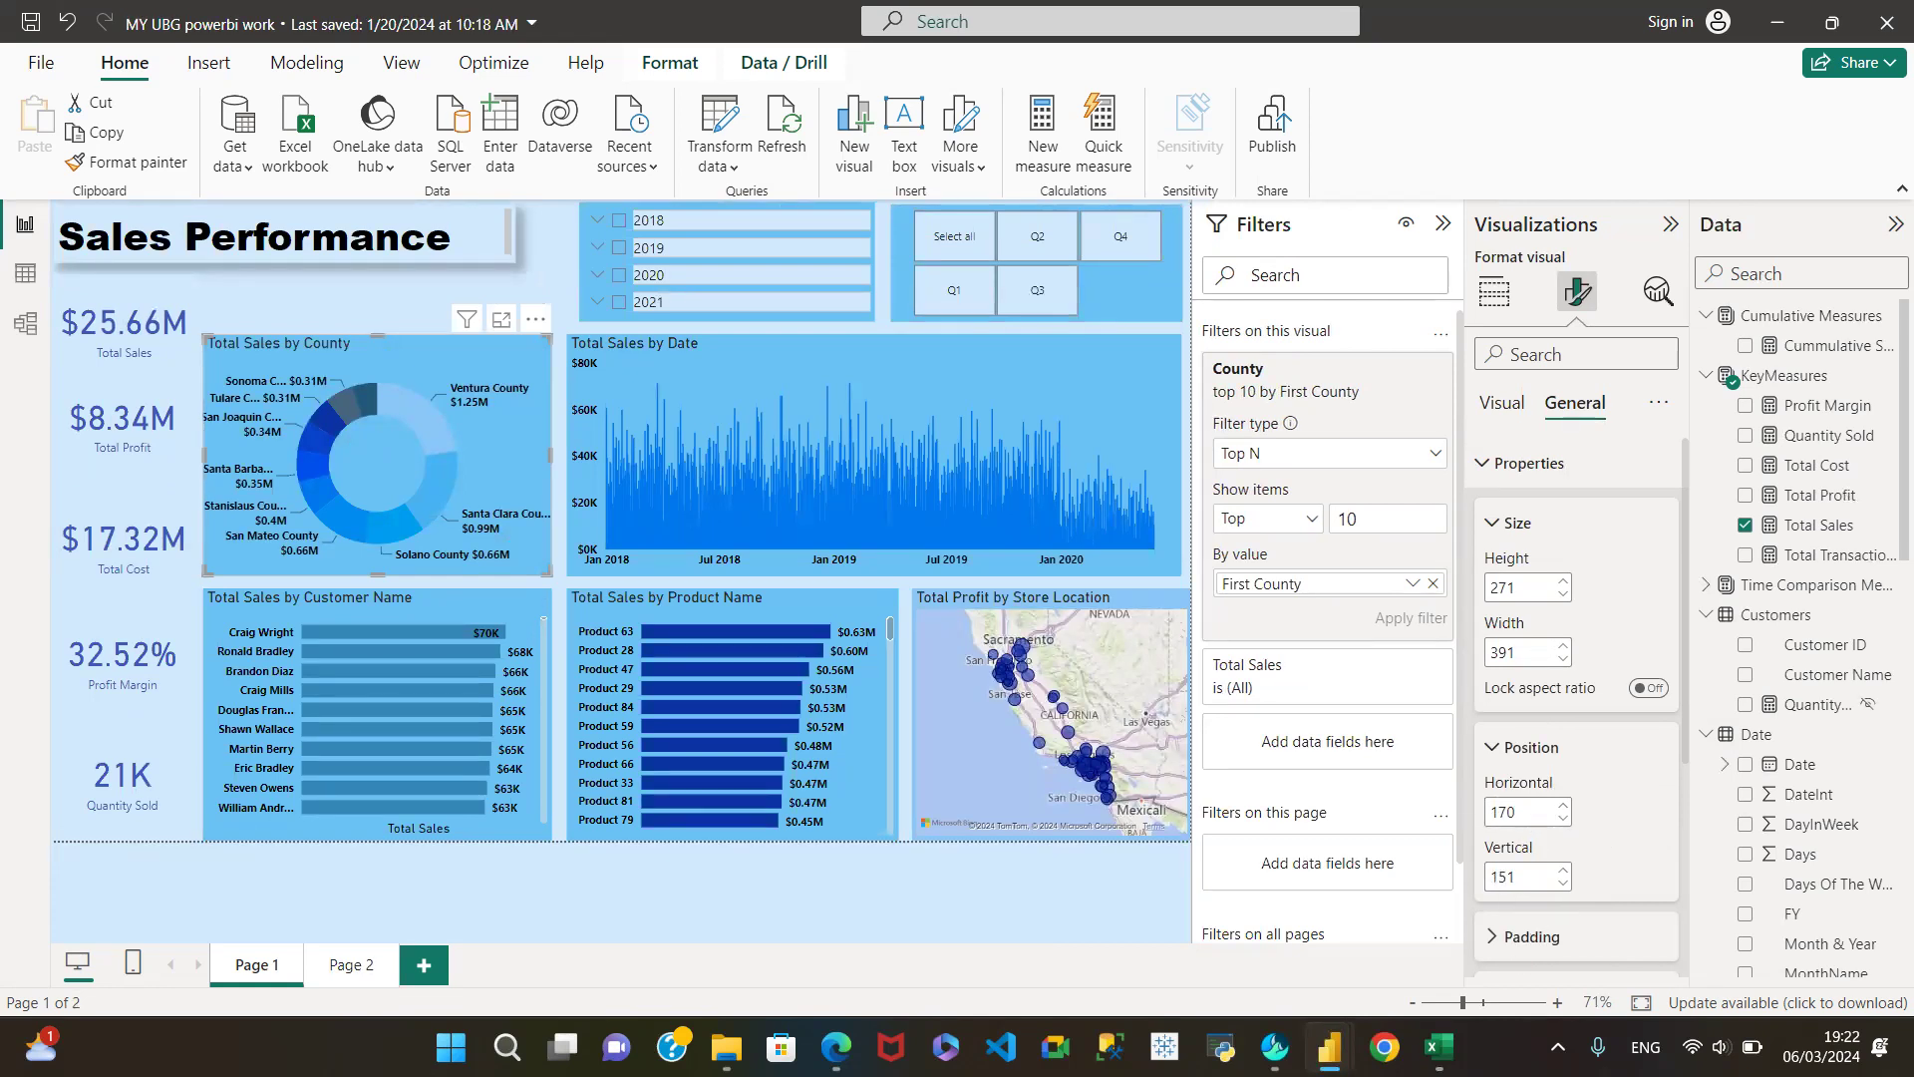
mouse_move(1331, 1045)
left_click(1384, 970)
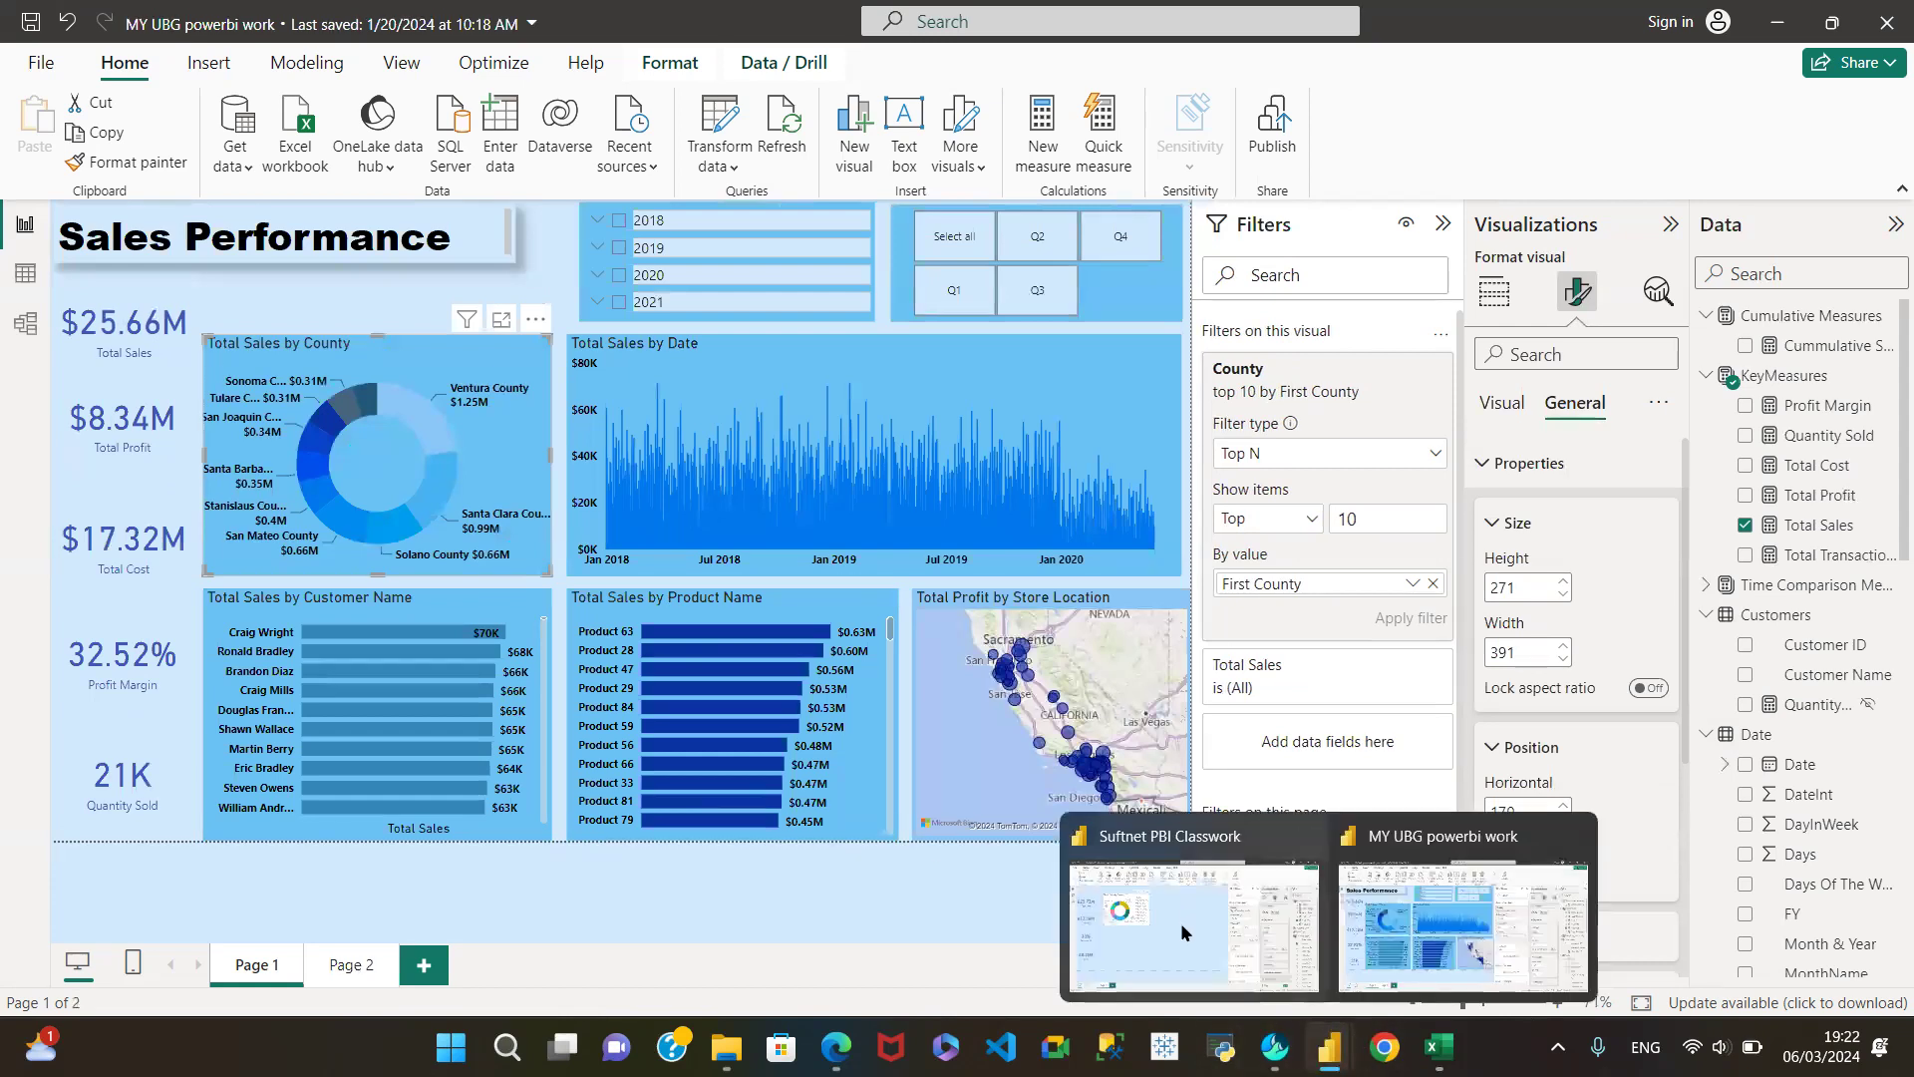
left_click(1187, 932)
left_click(1507, 652)
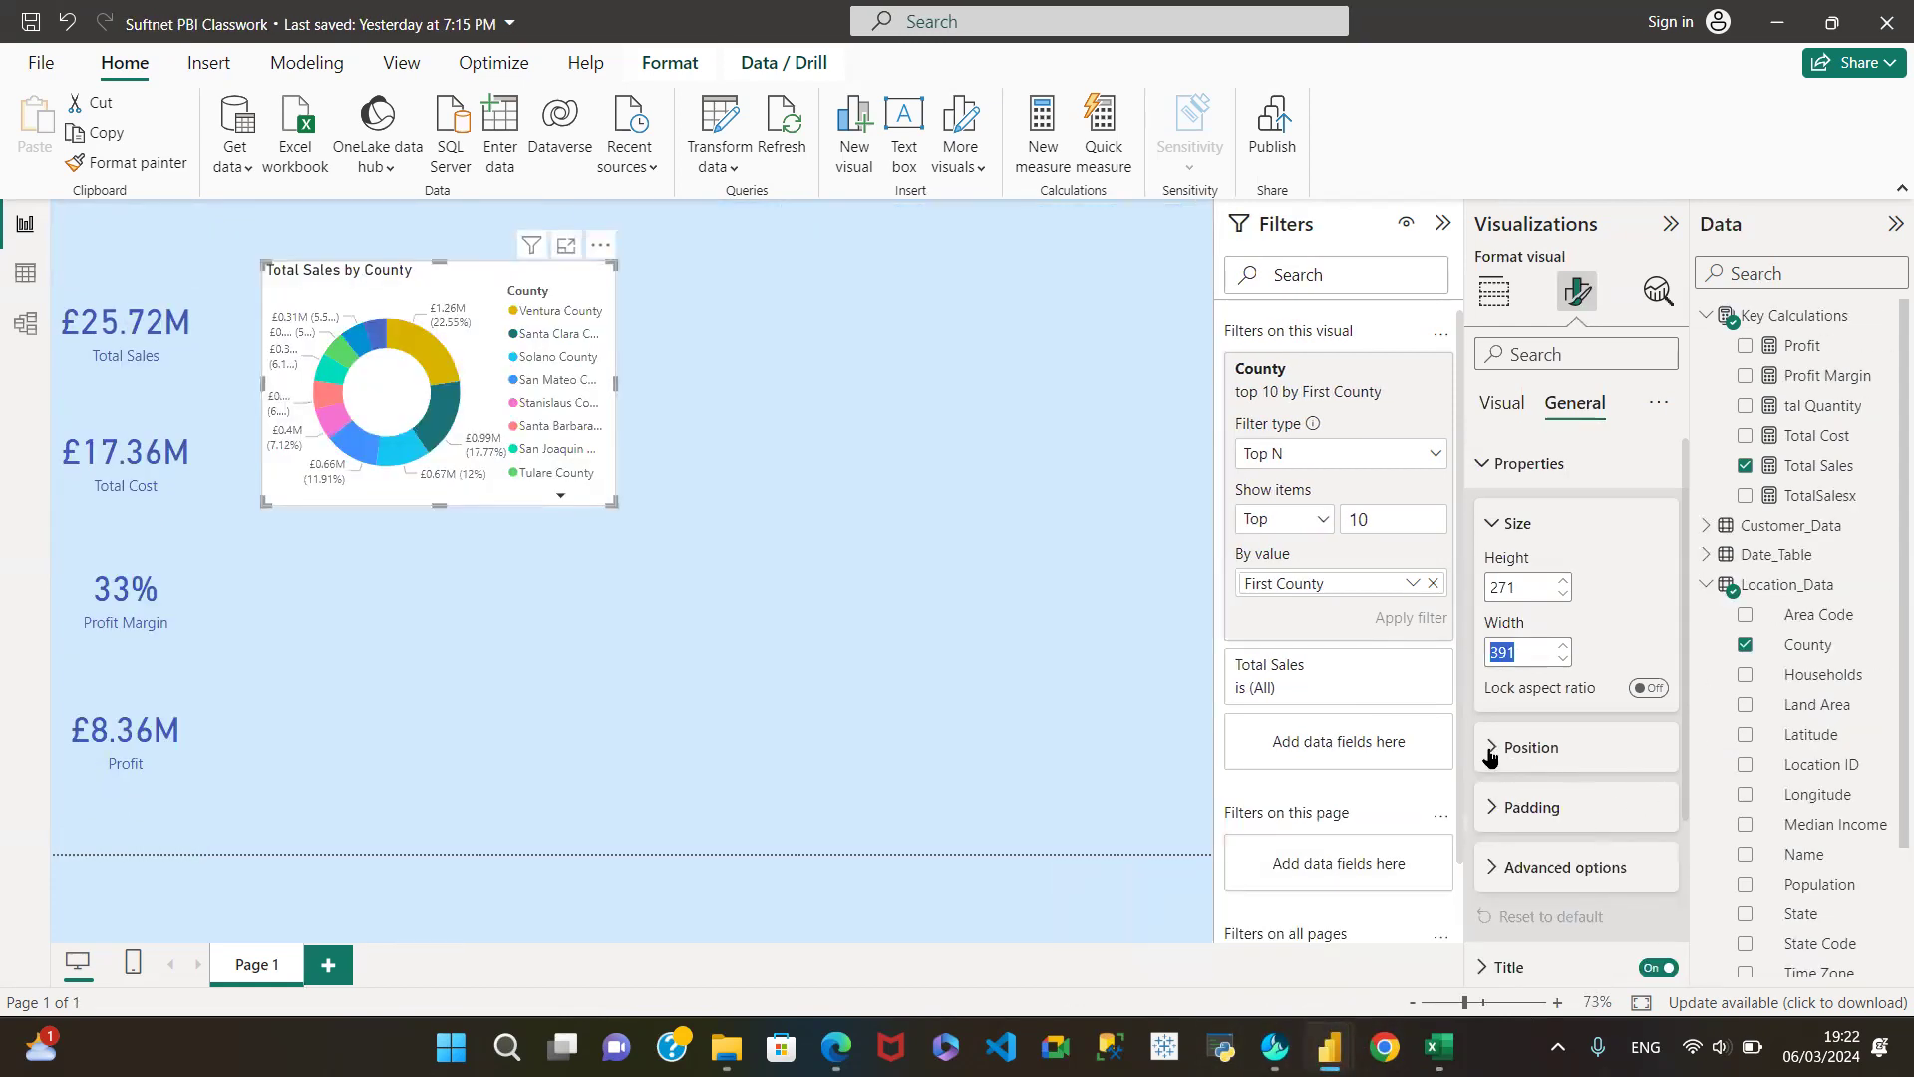
Step: Set the donut chart's horizontal position to 170 and vertical position to 151
left_click(1524, 763)
left_click(1516, 812)
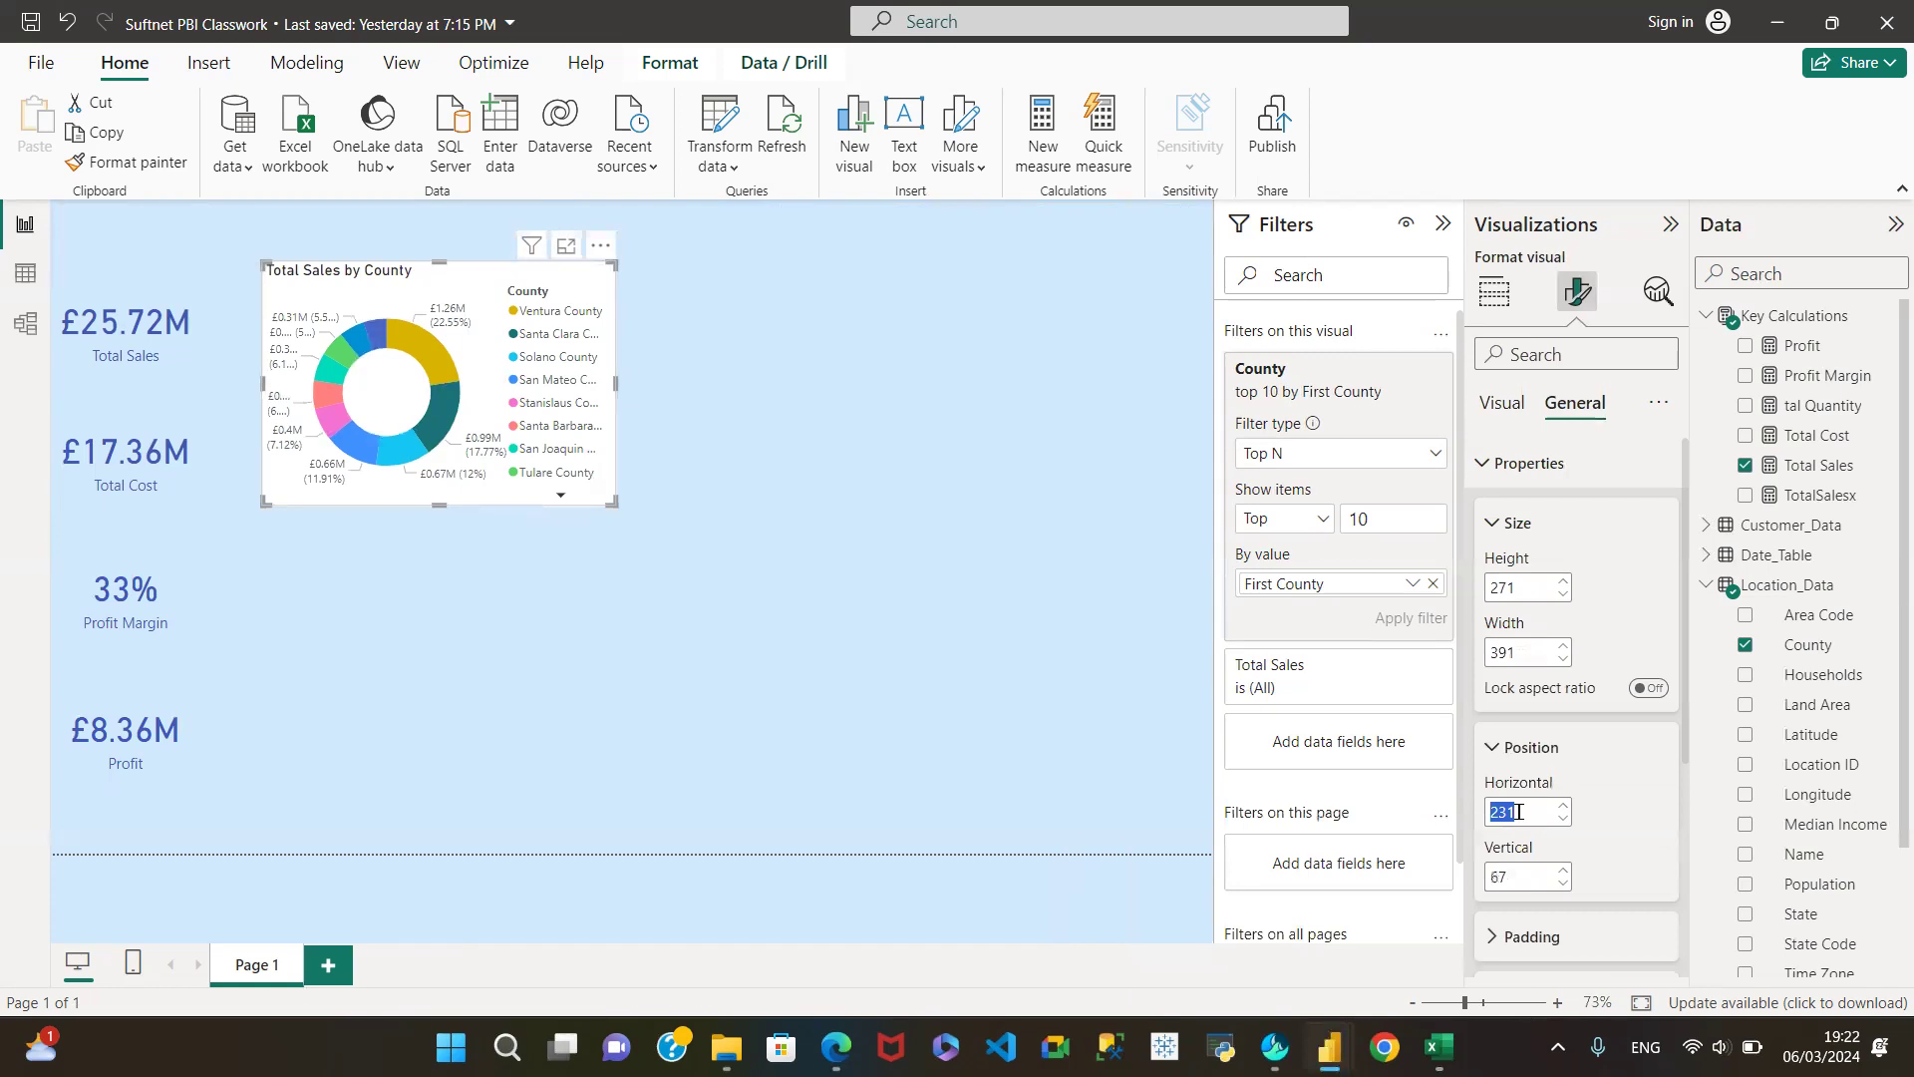
type("170")
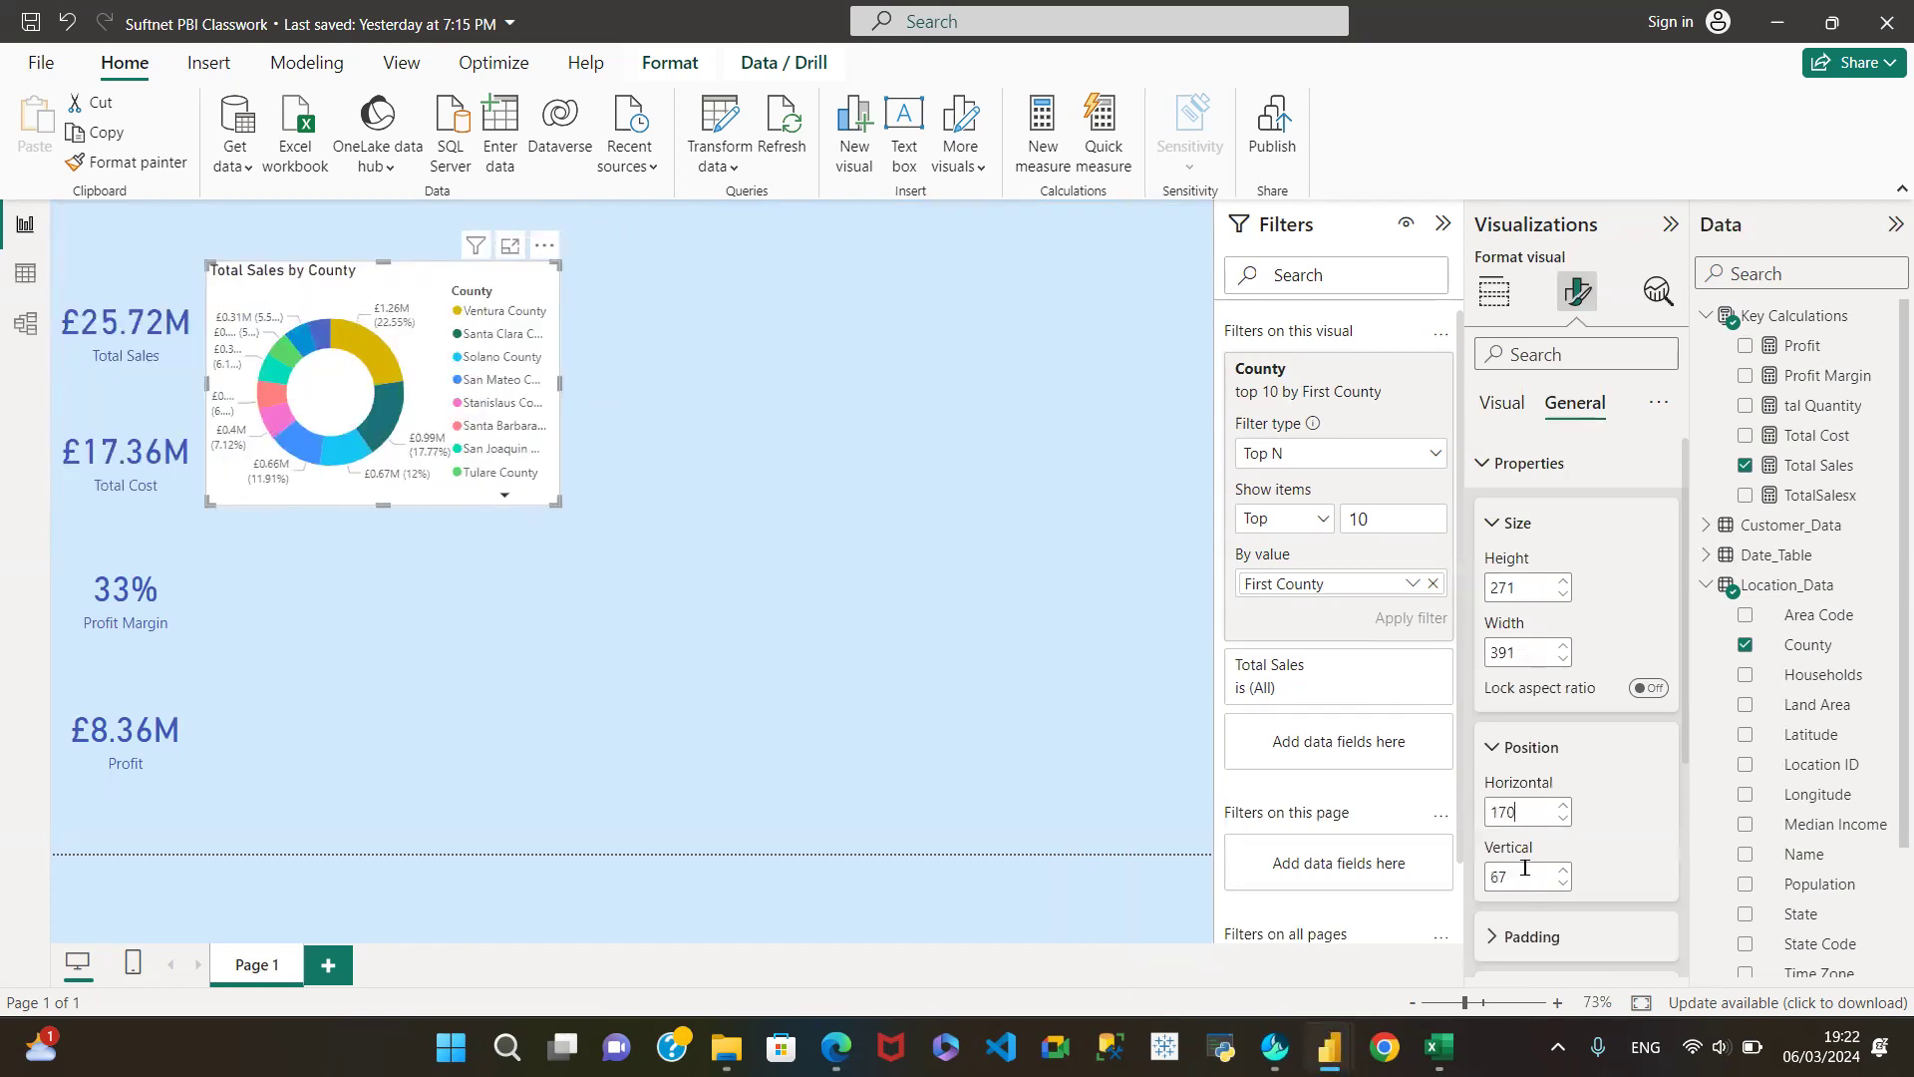
left_click(1512, 875)
type("151")
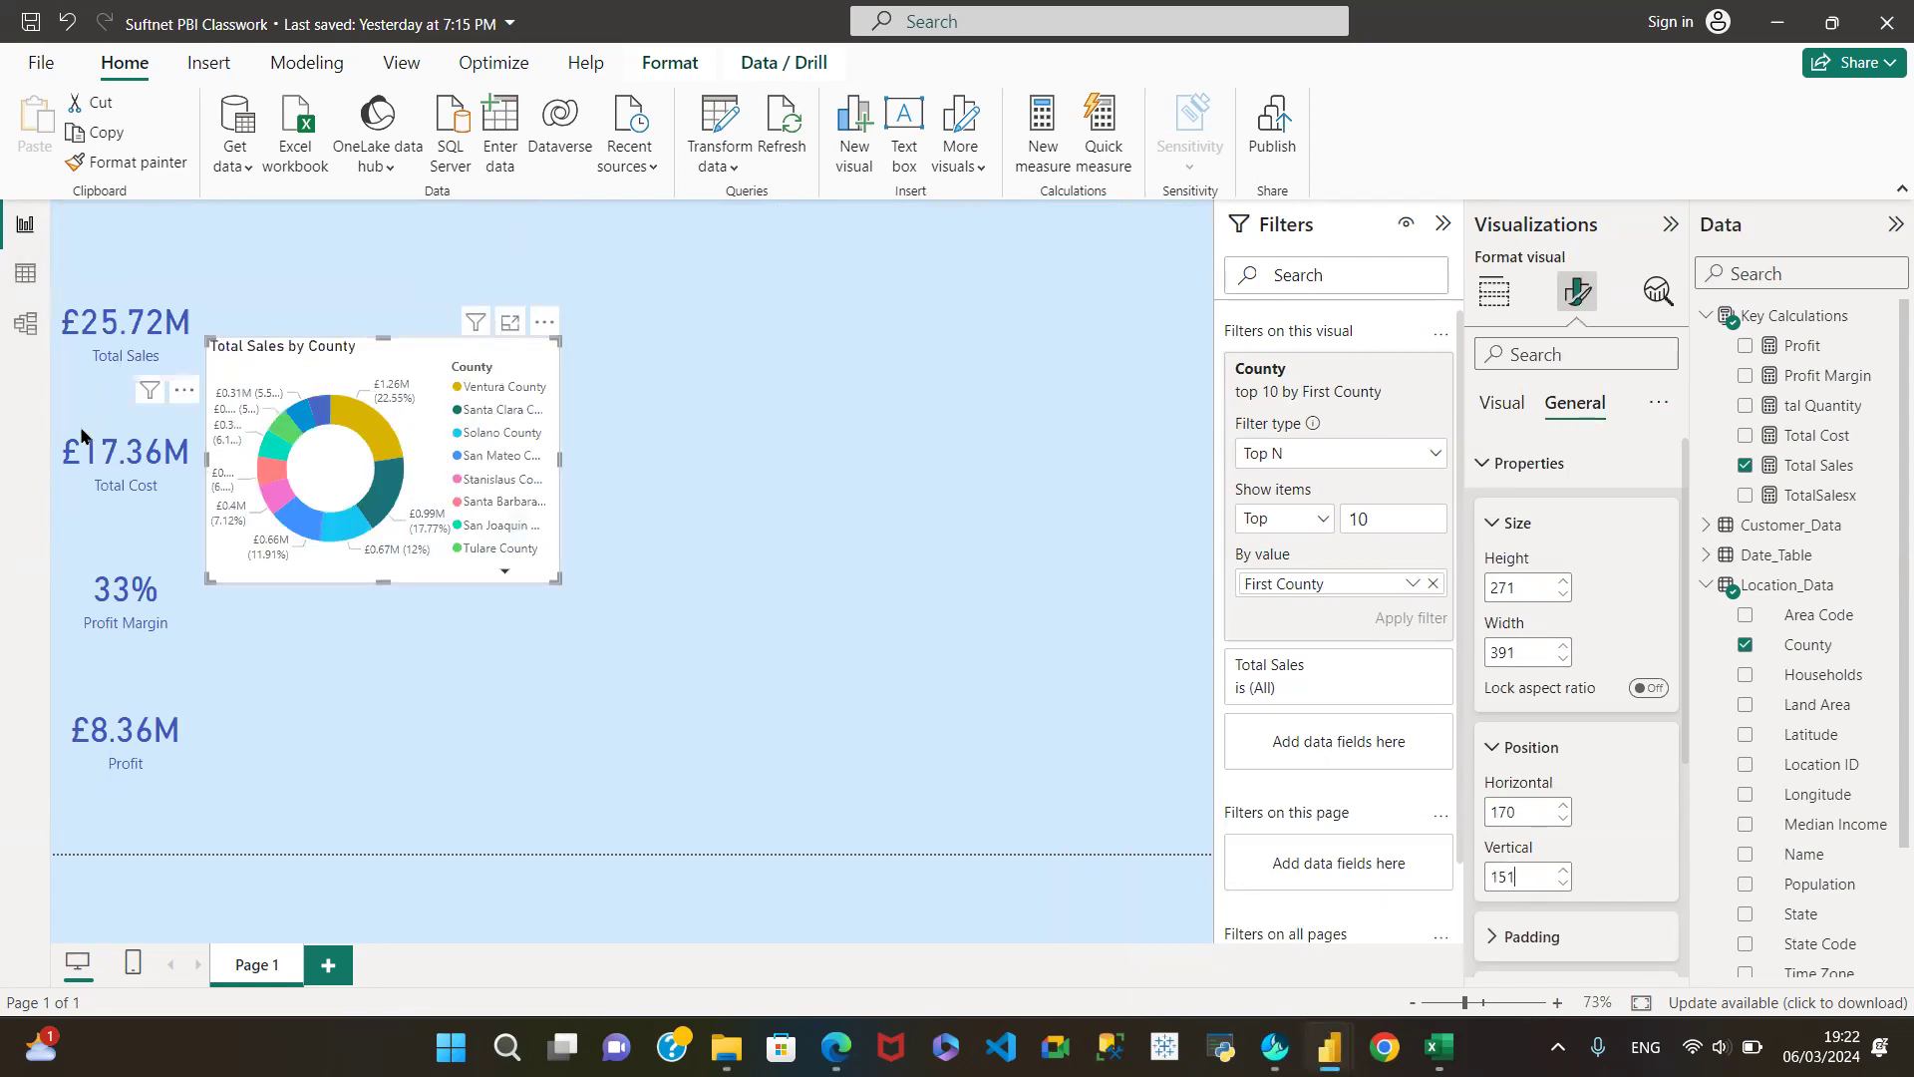
Step: Compare the donut chart's size and position properties with those of the Total Sales by County chart in the MY UBG powerbi work report
left_click(107, 445)
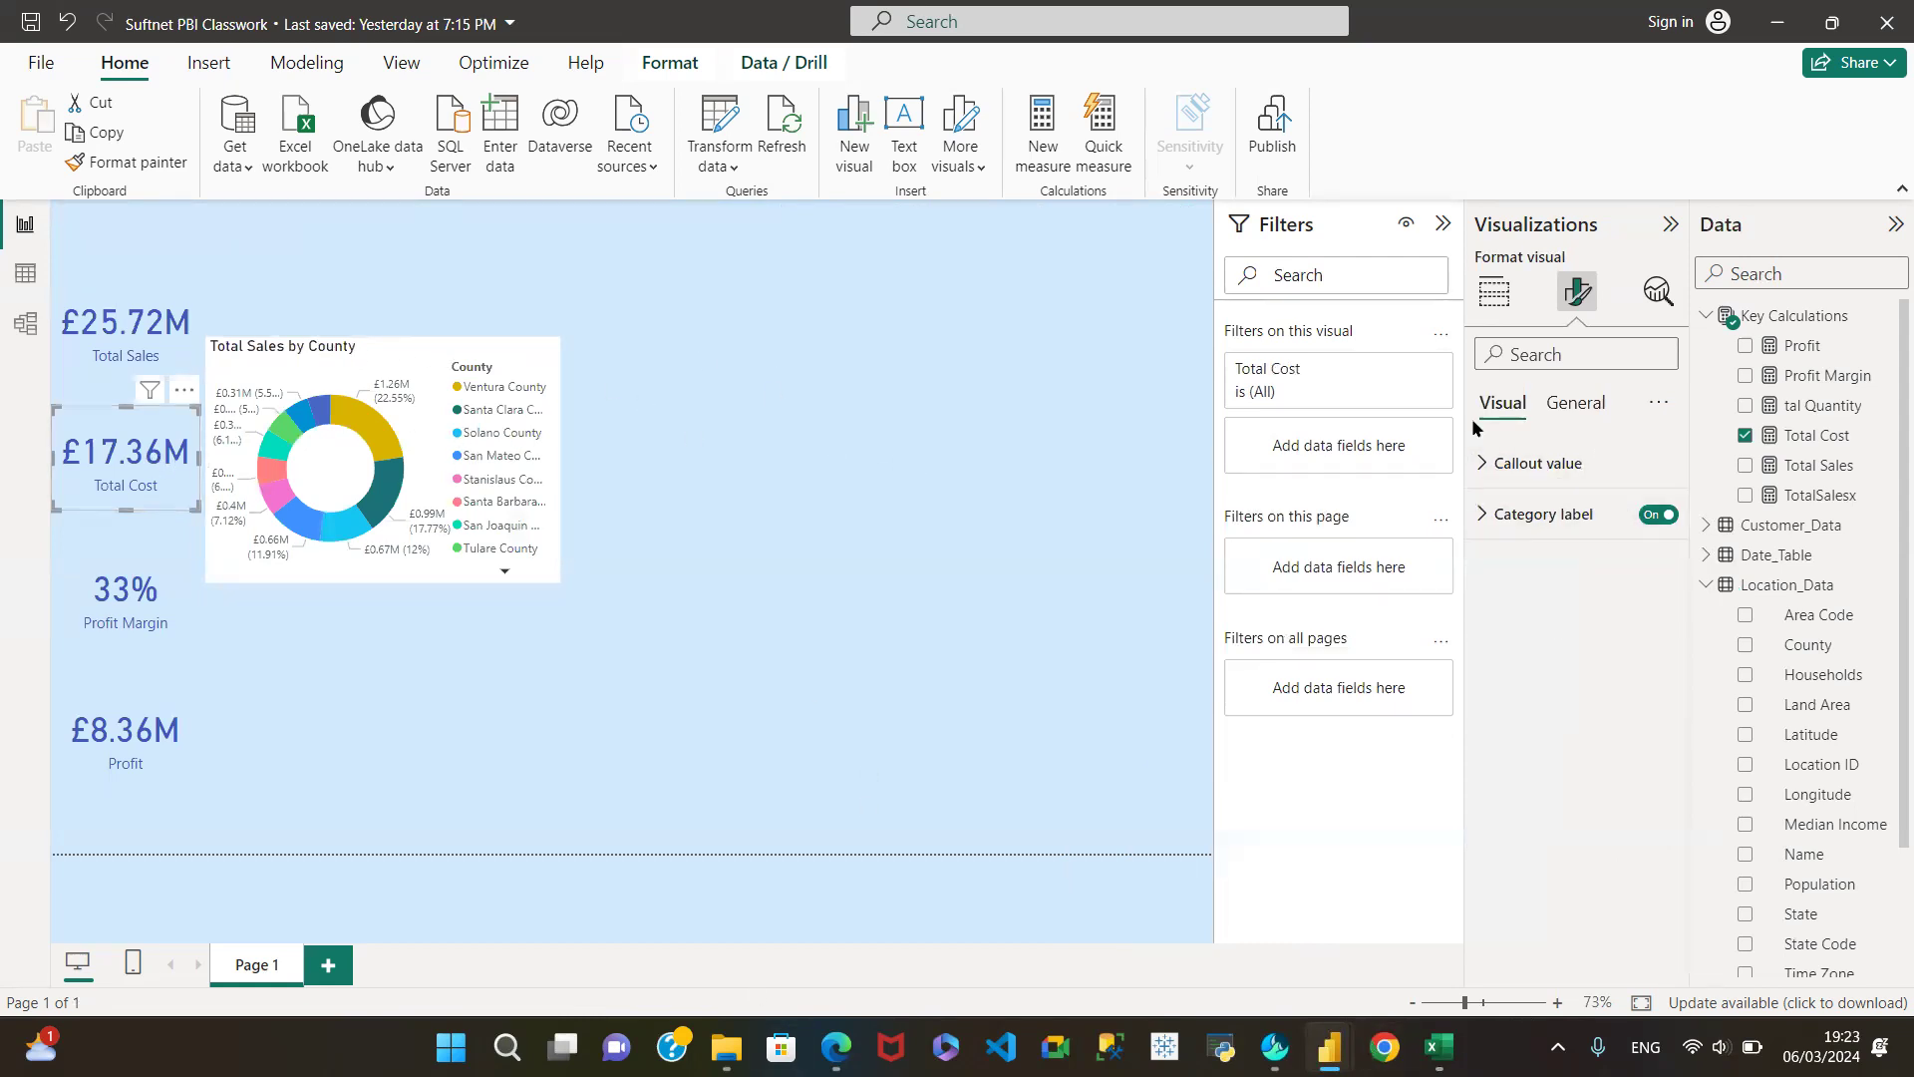
left_click(380, 343)
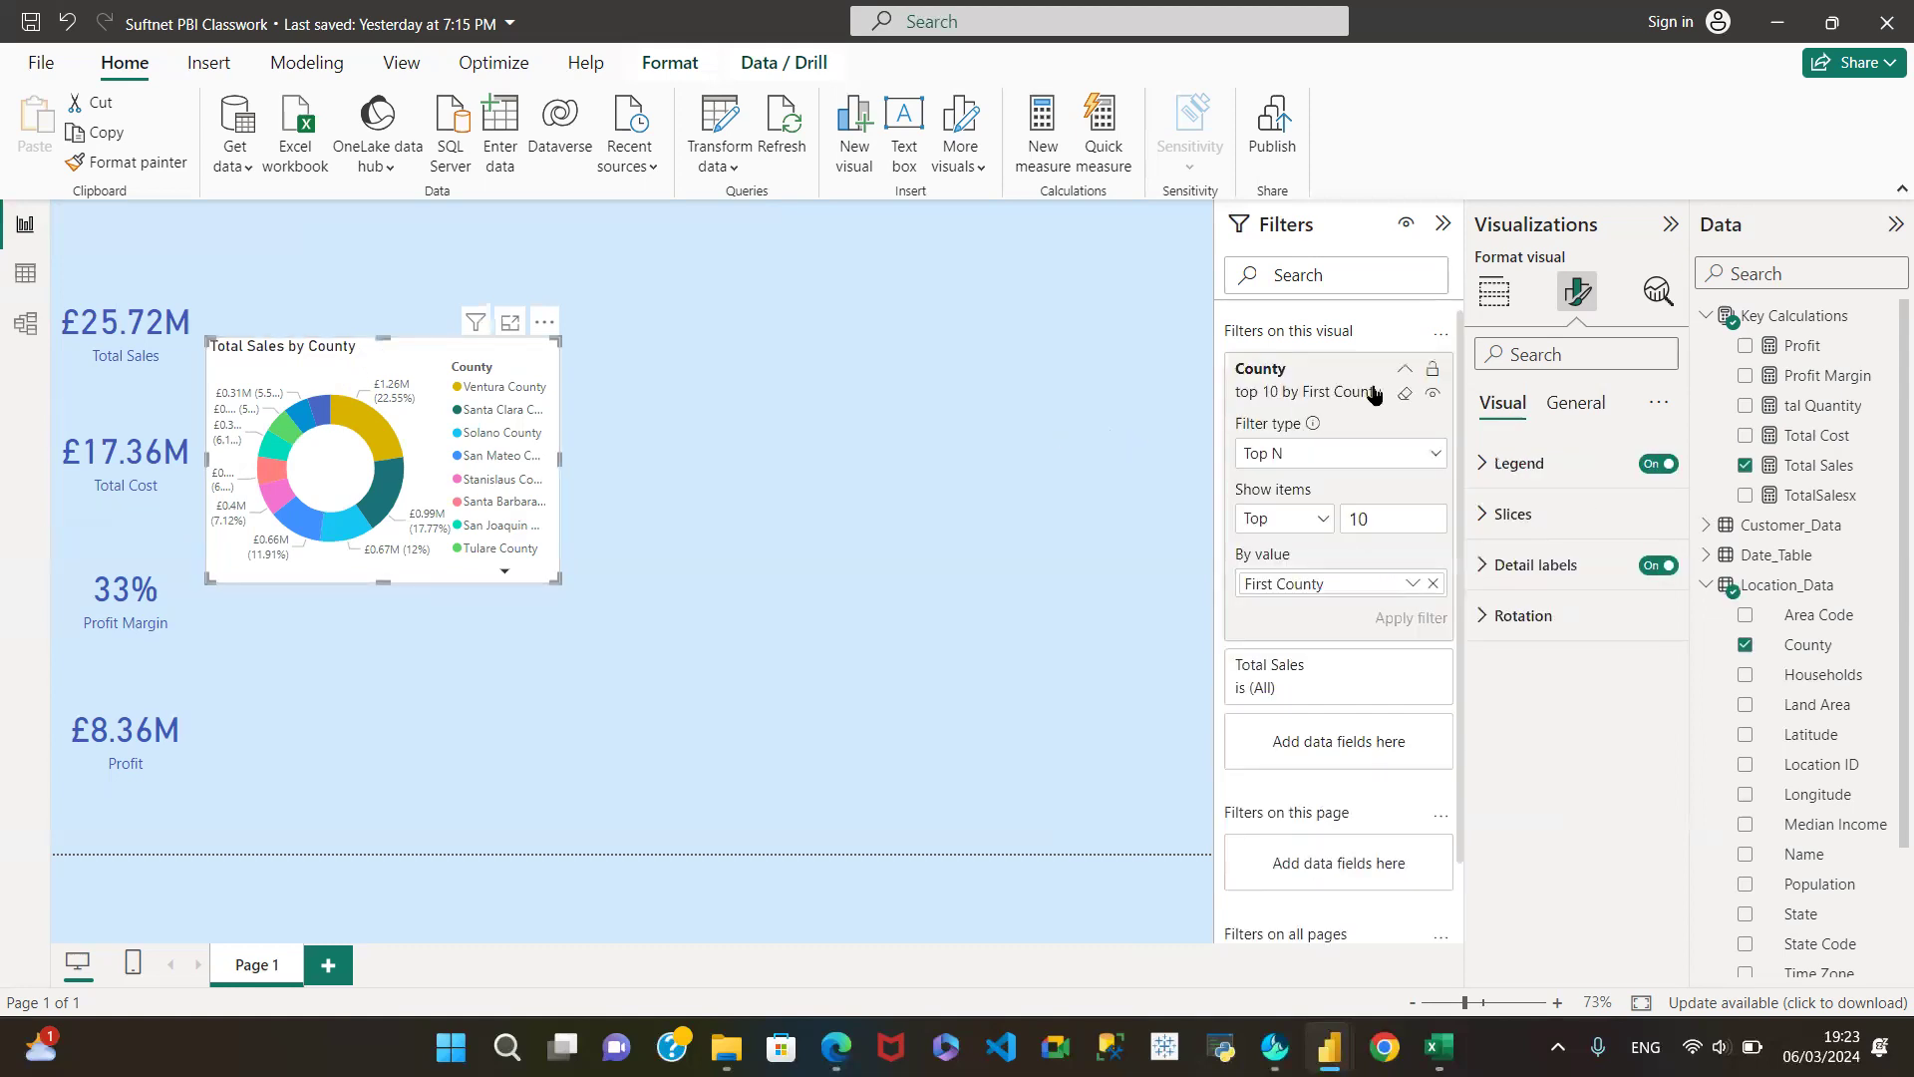
left_click(1576, 405)
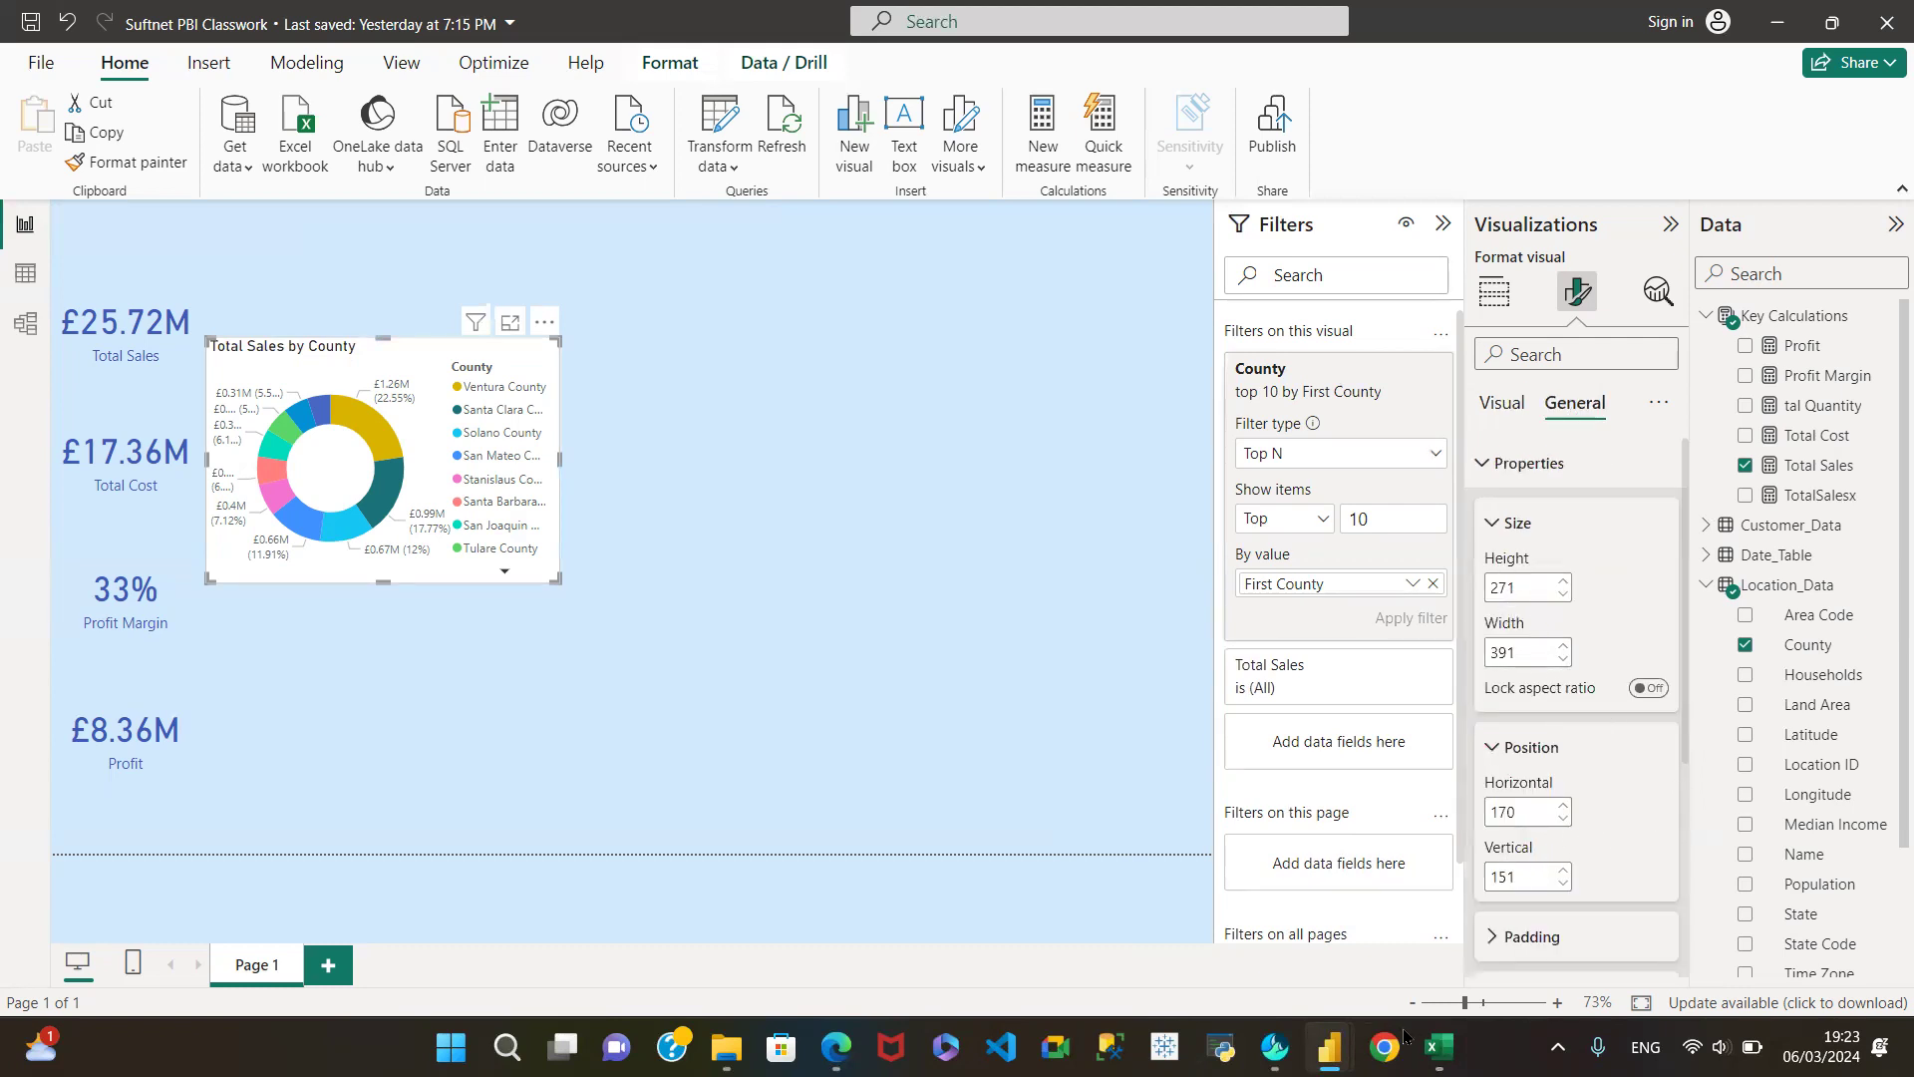
mouse_move(1335, 1042)
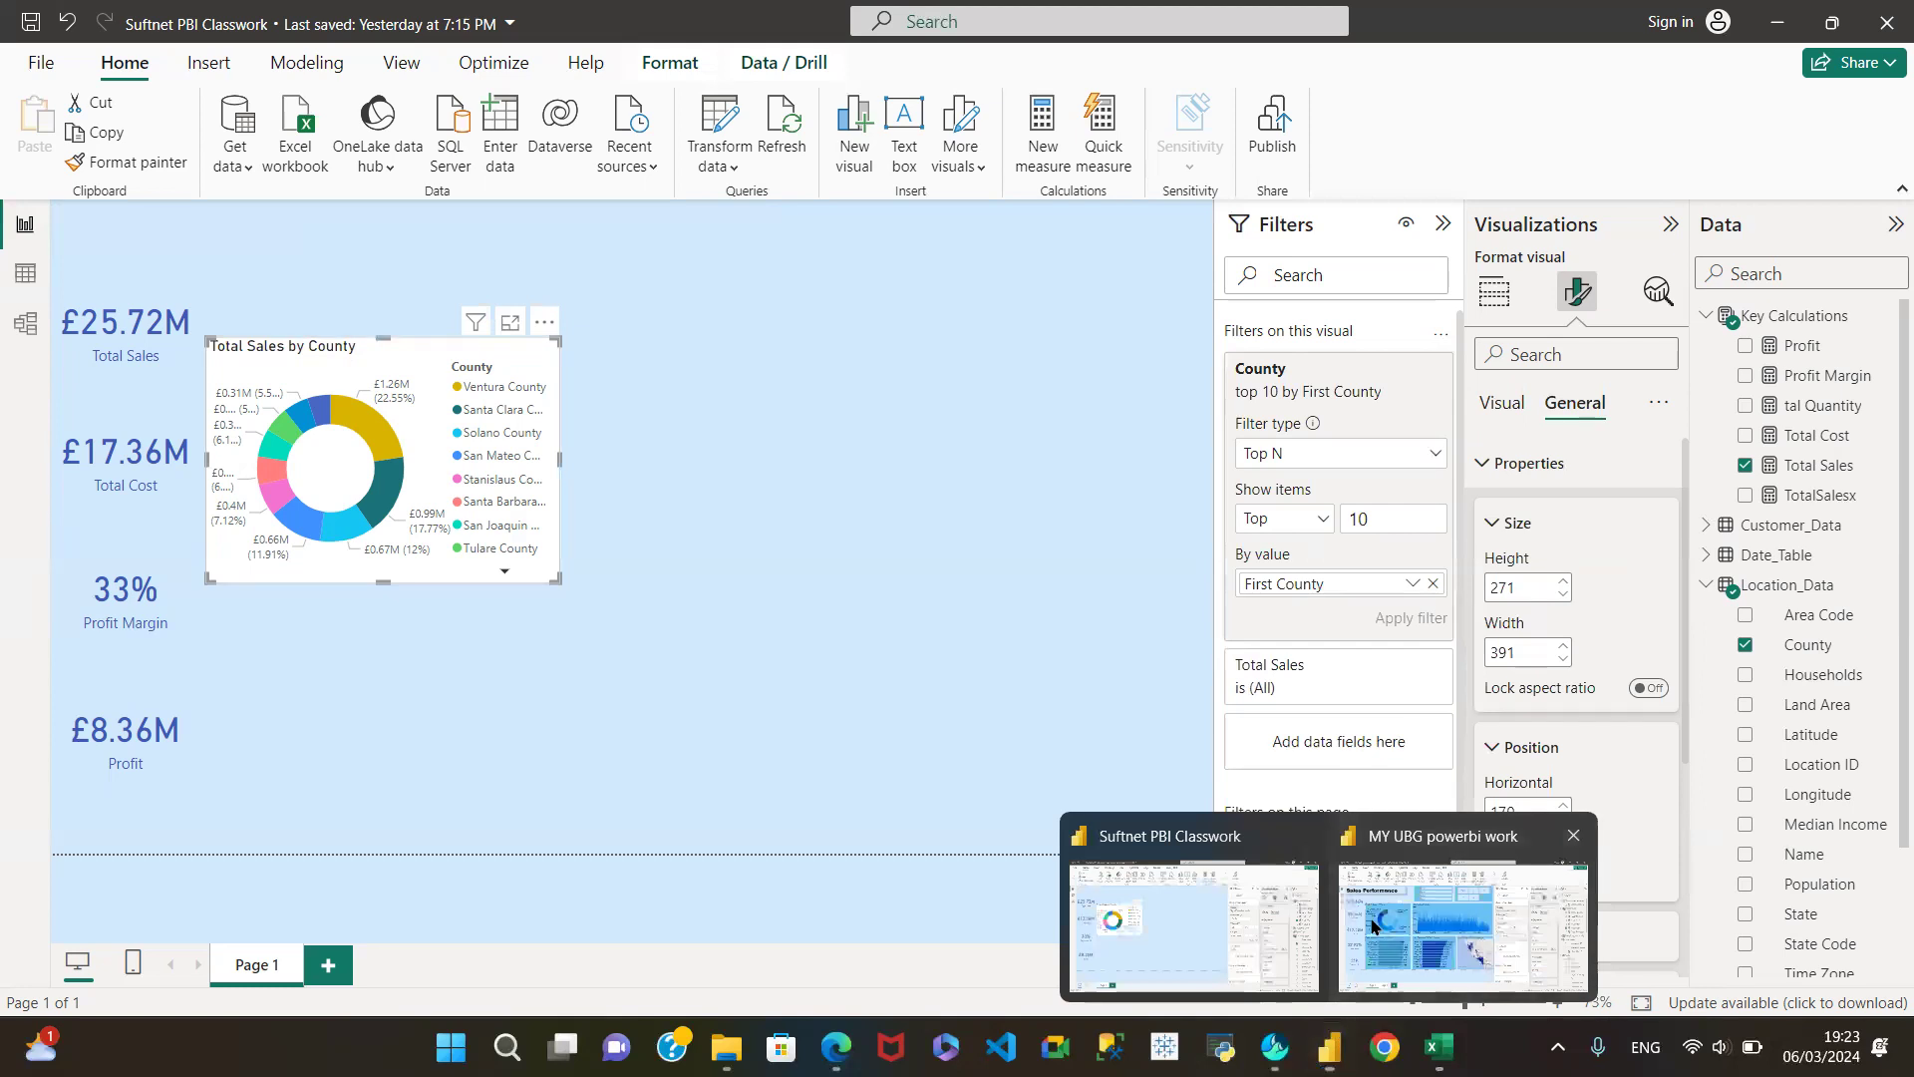
left_click(1475, 887)
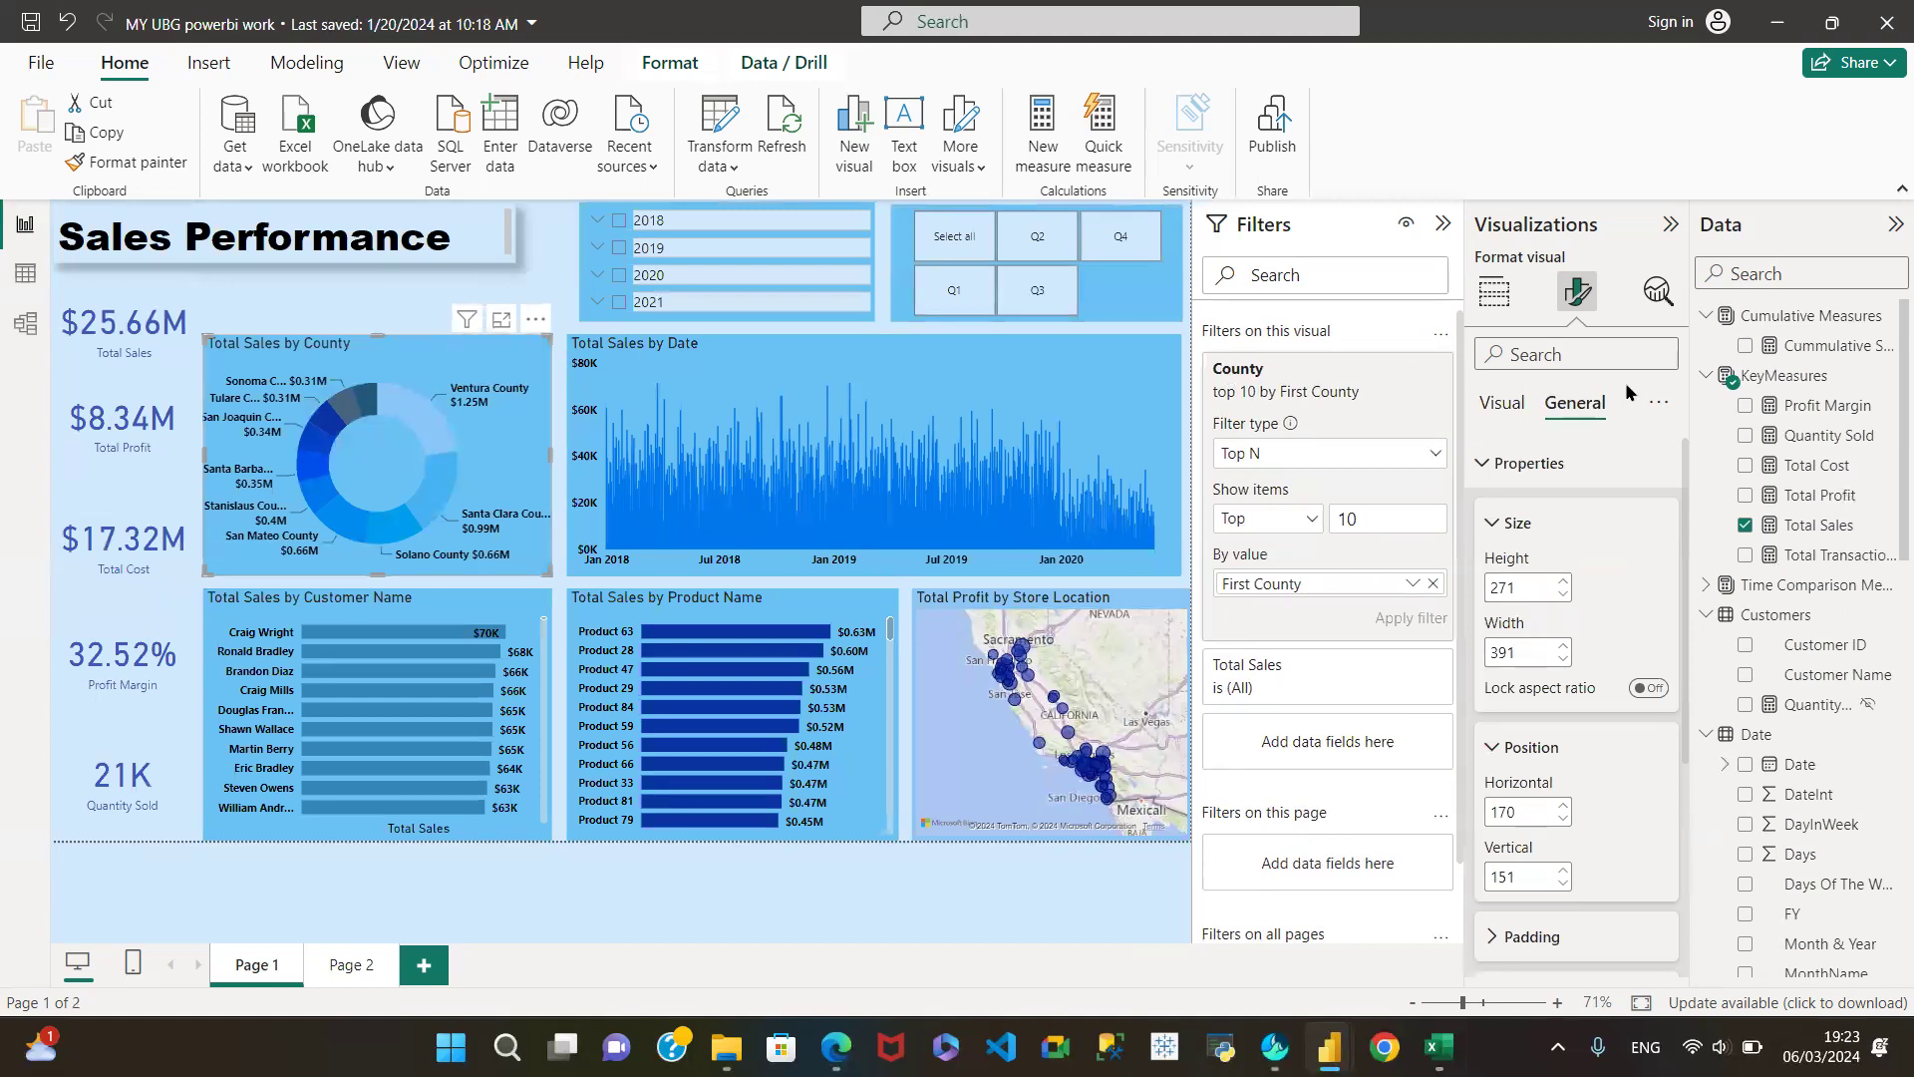
left_click(1500, 526)
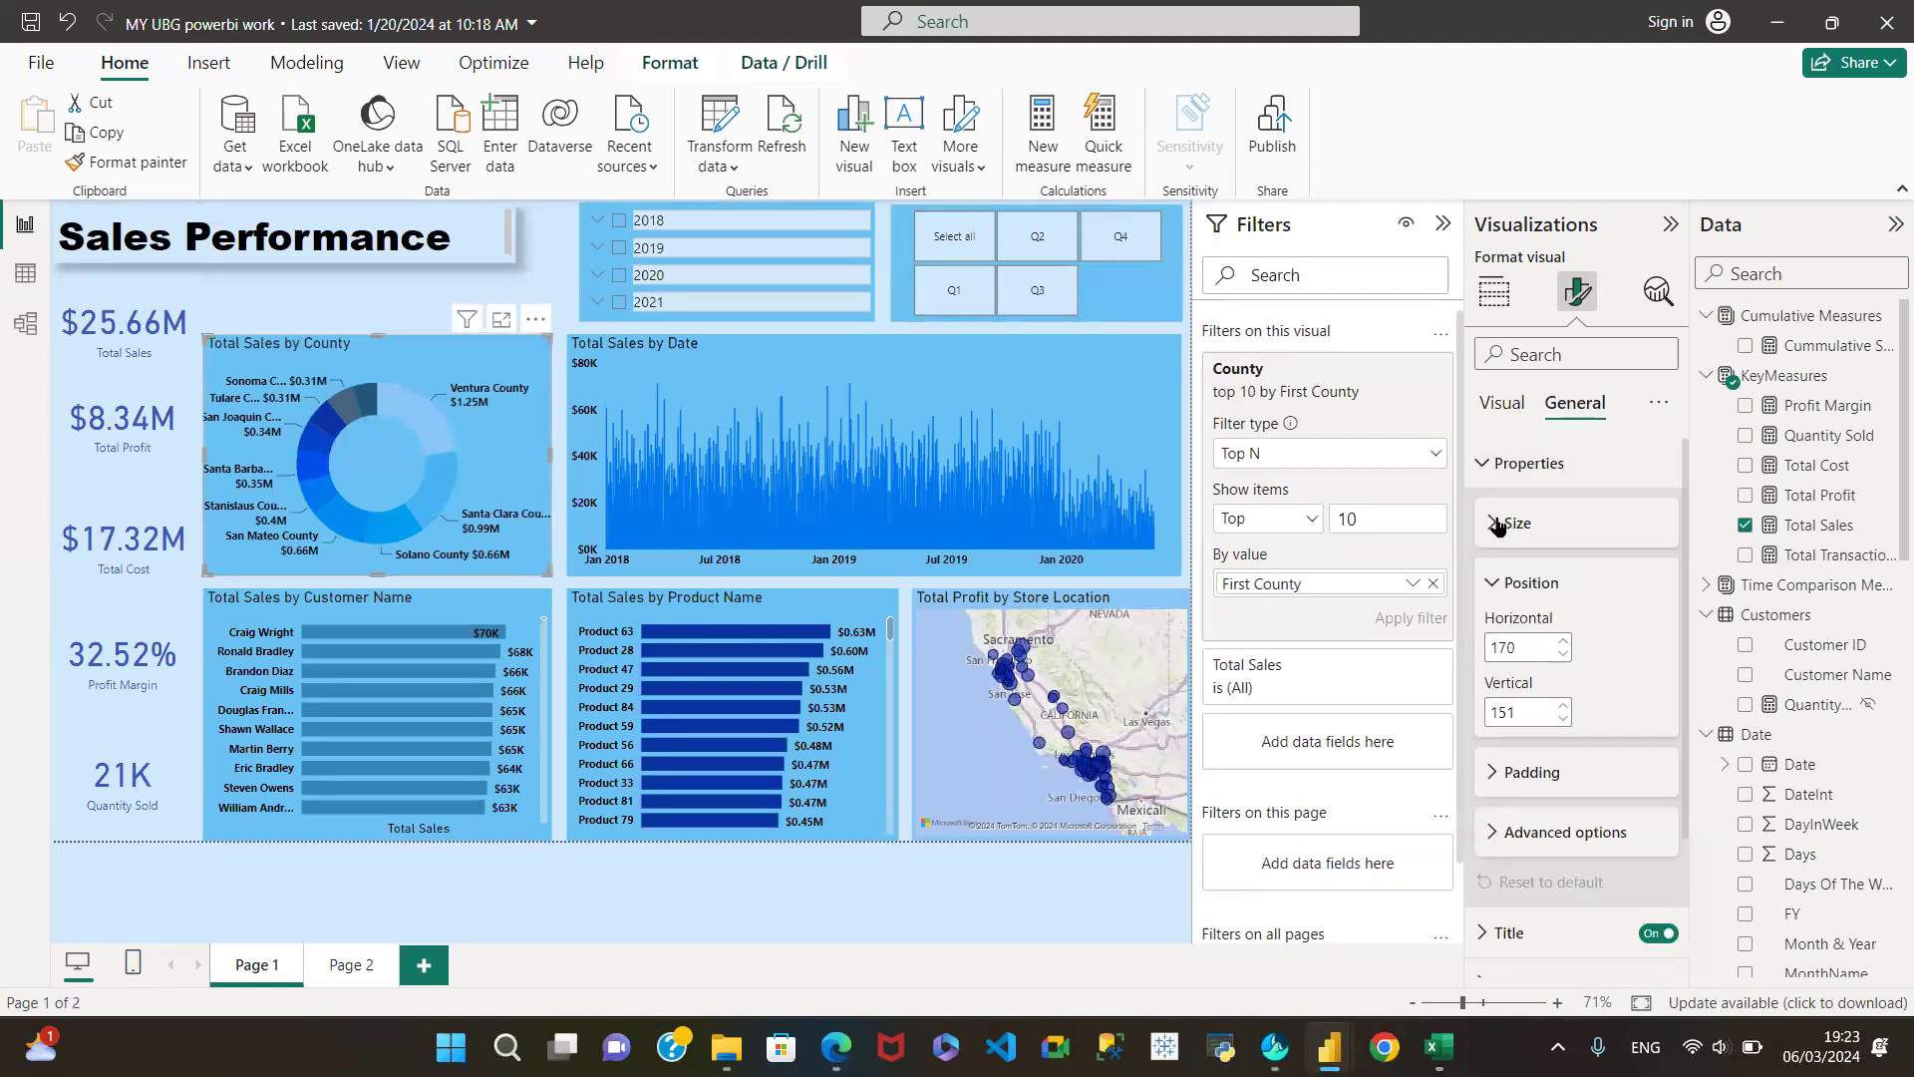
Step: Examine the reference donut's slice colors for each county, and return to the Suftnet PBI Classwork report
left_click(1520, 405)
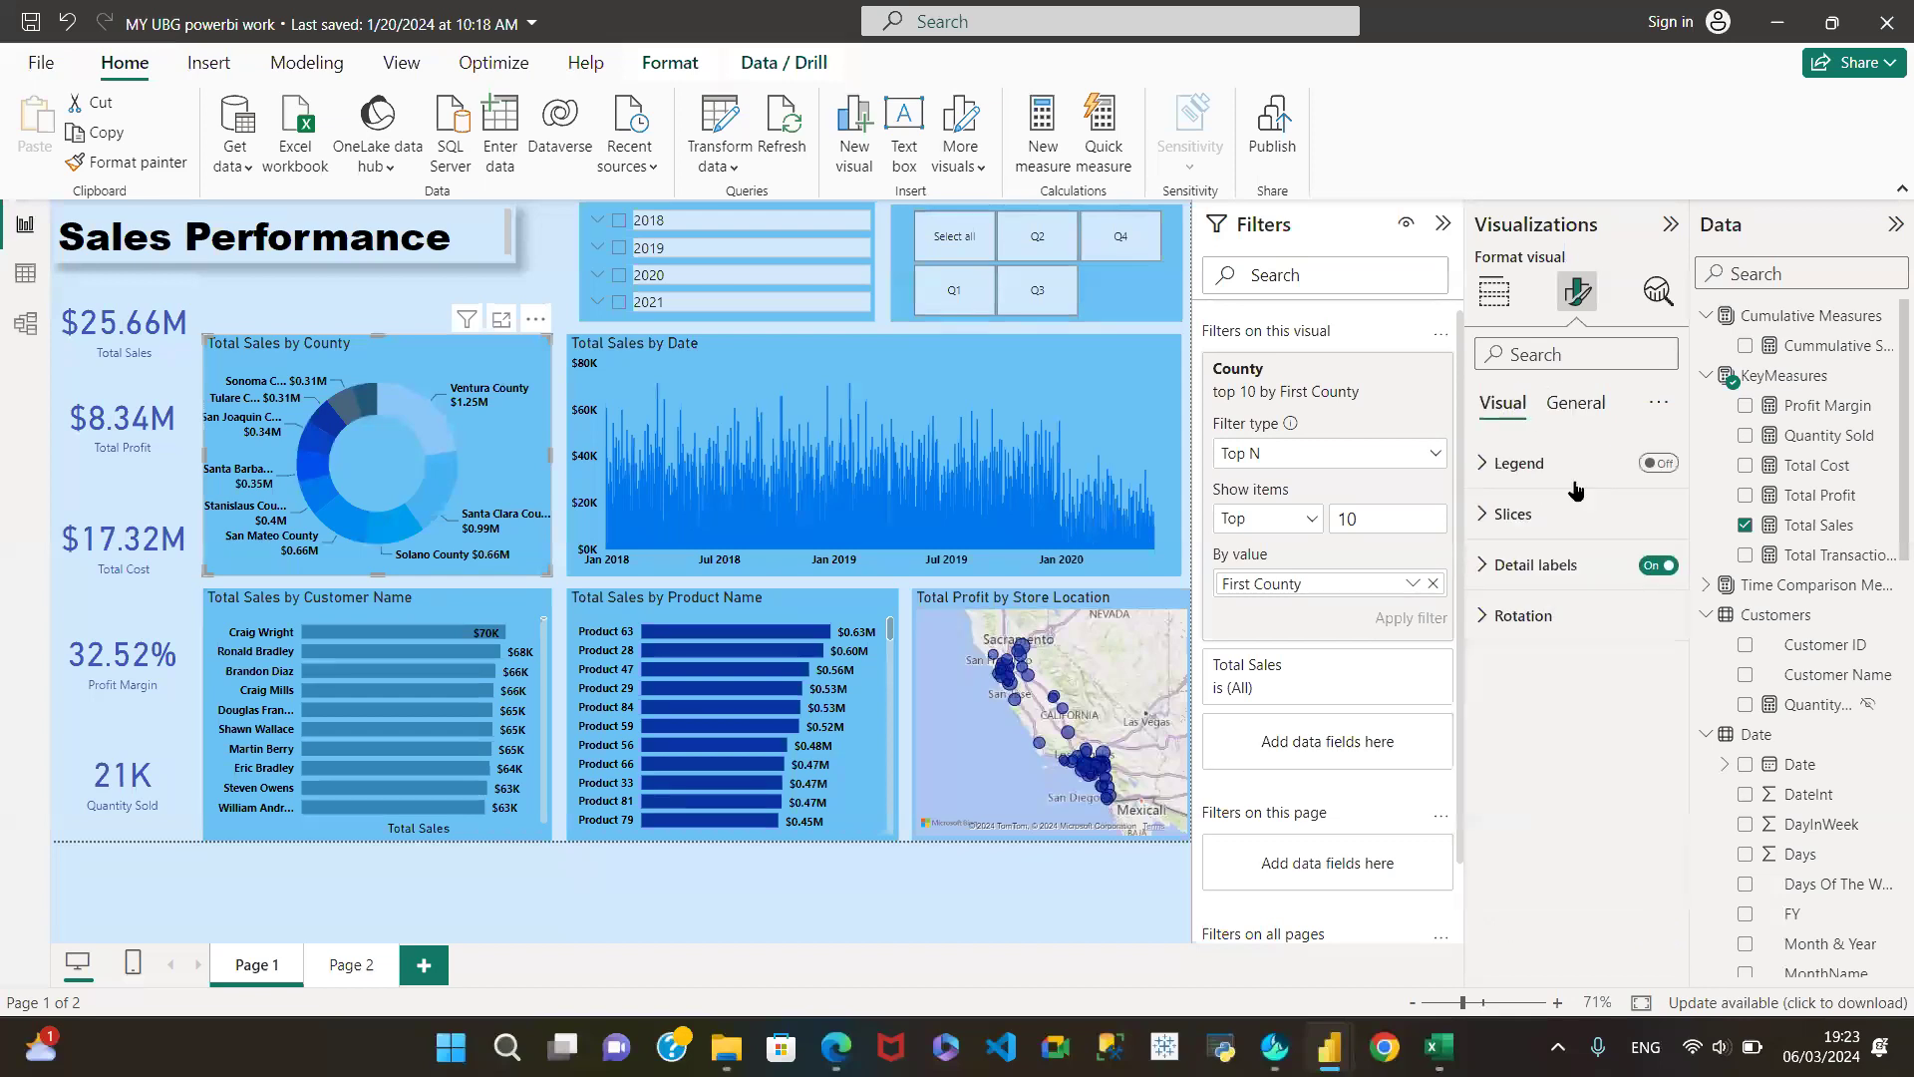
left_click(1482, 518)
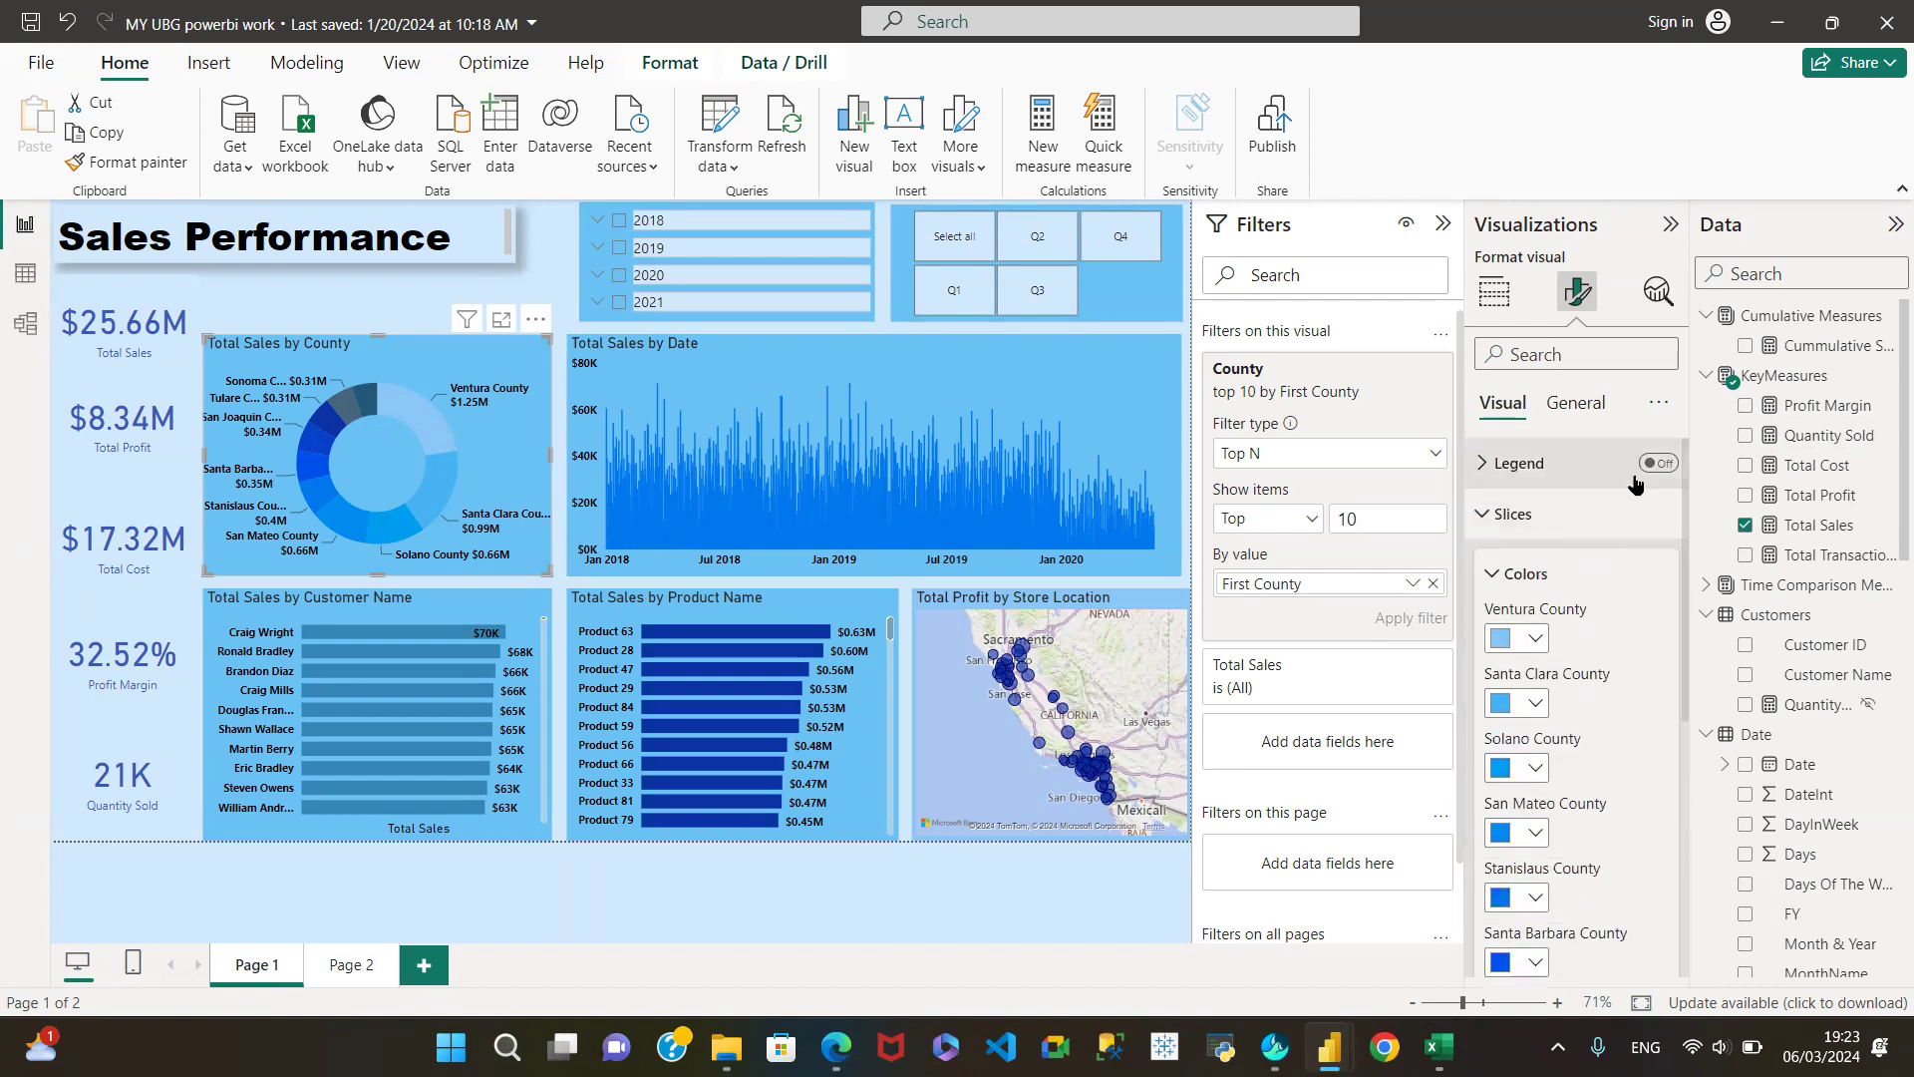
scroll(1609, 648, "down", 3)
scroll(1588, 835, "down", 3)
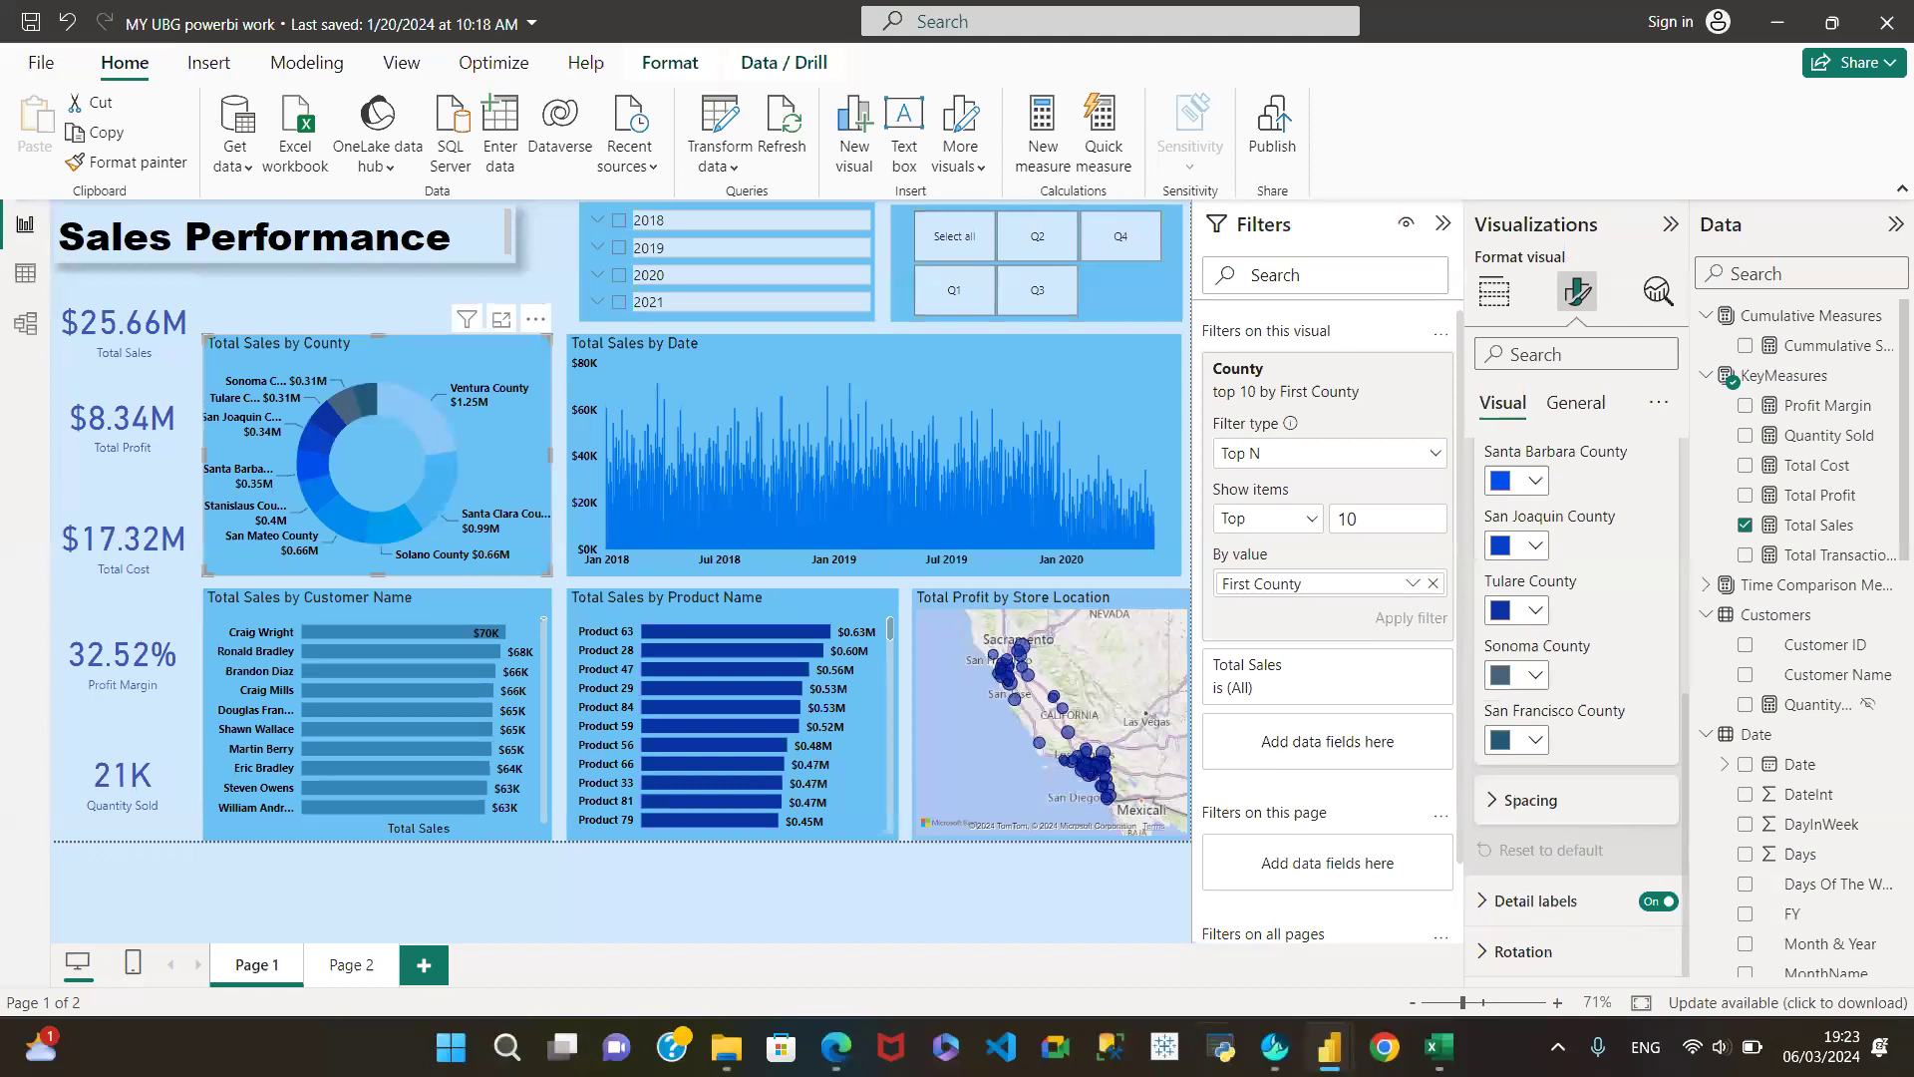
mouse_move(1317, 1036)
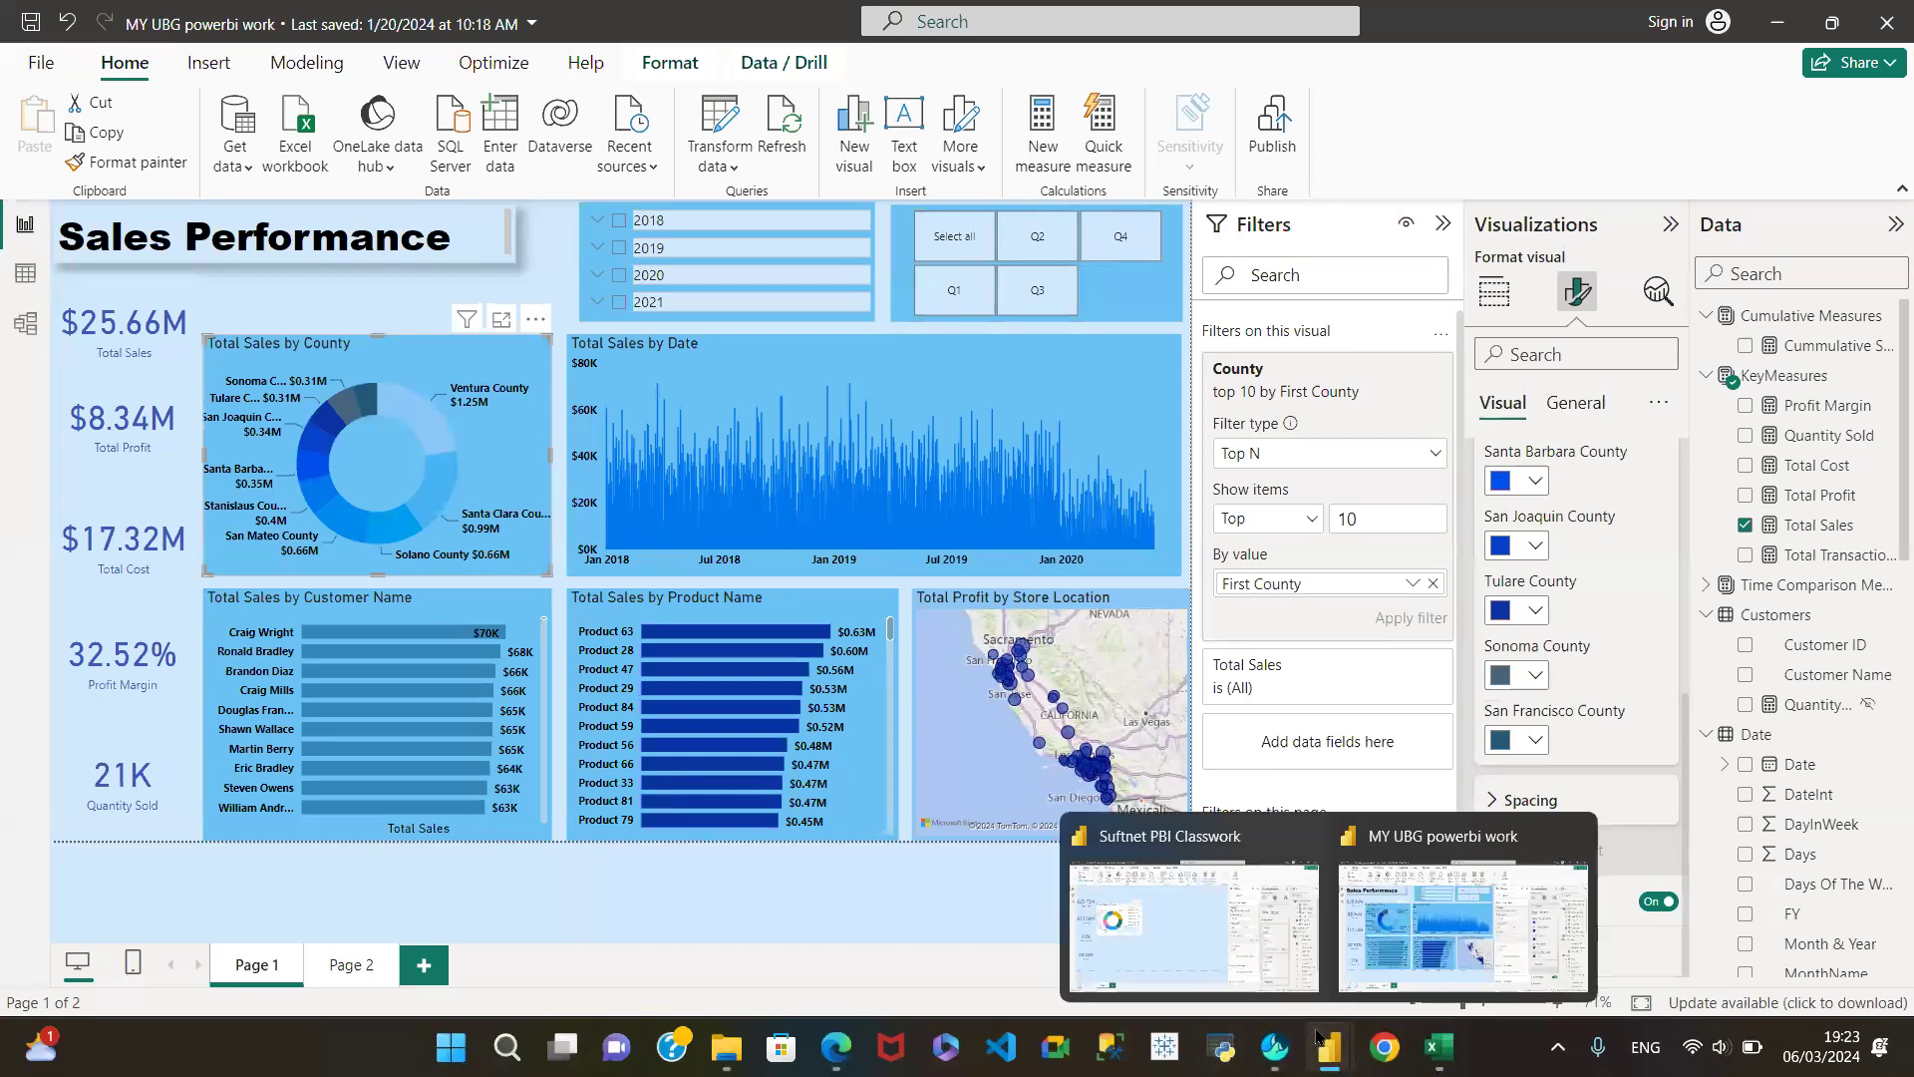
left_click(1186, 937)
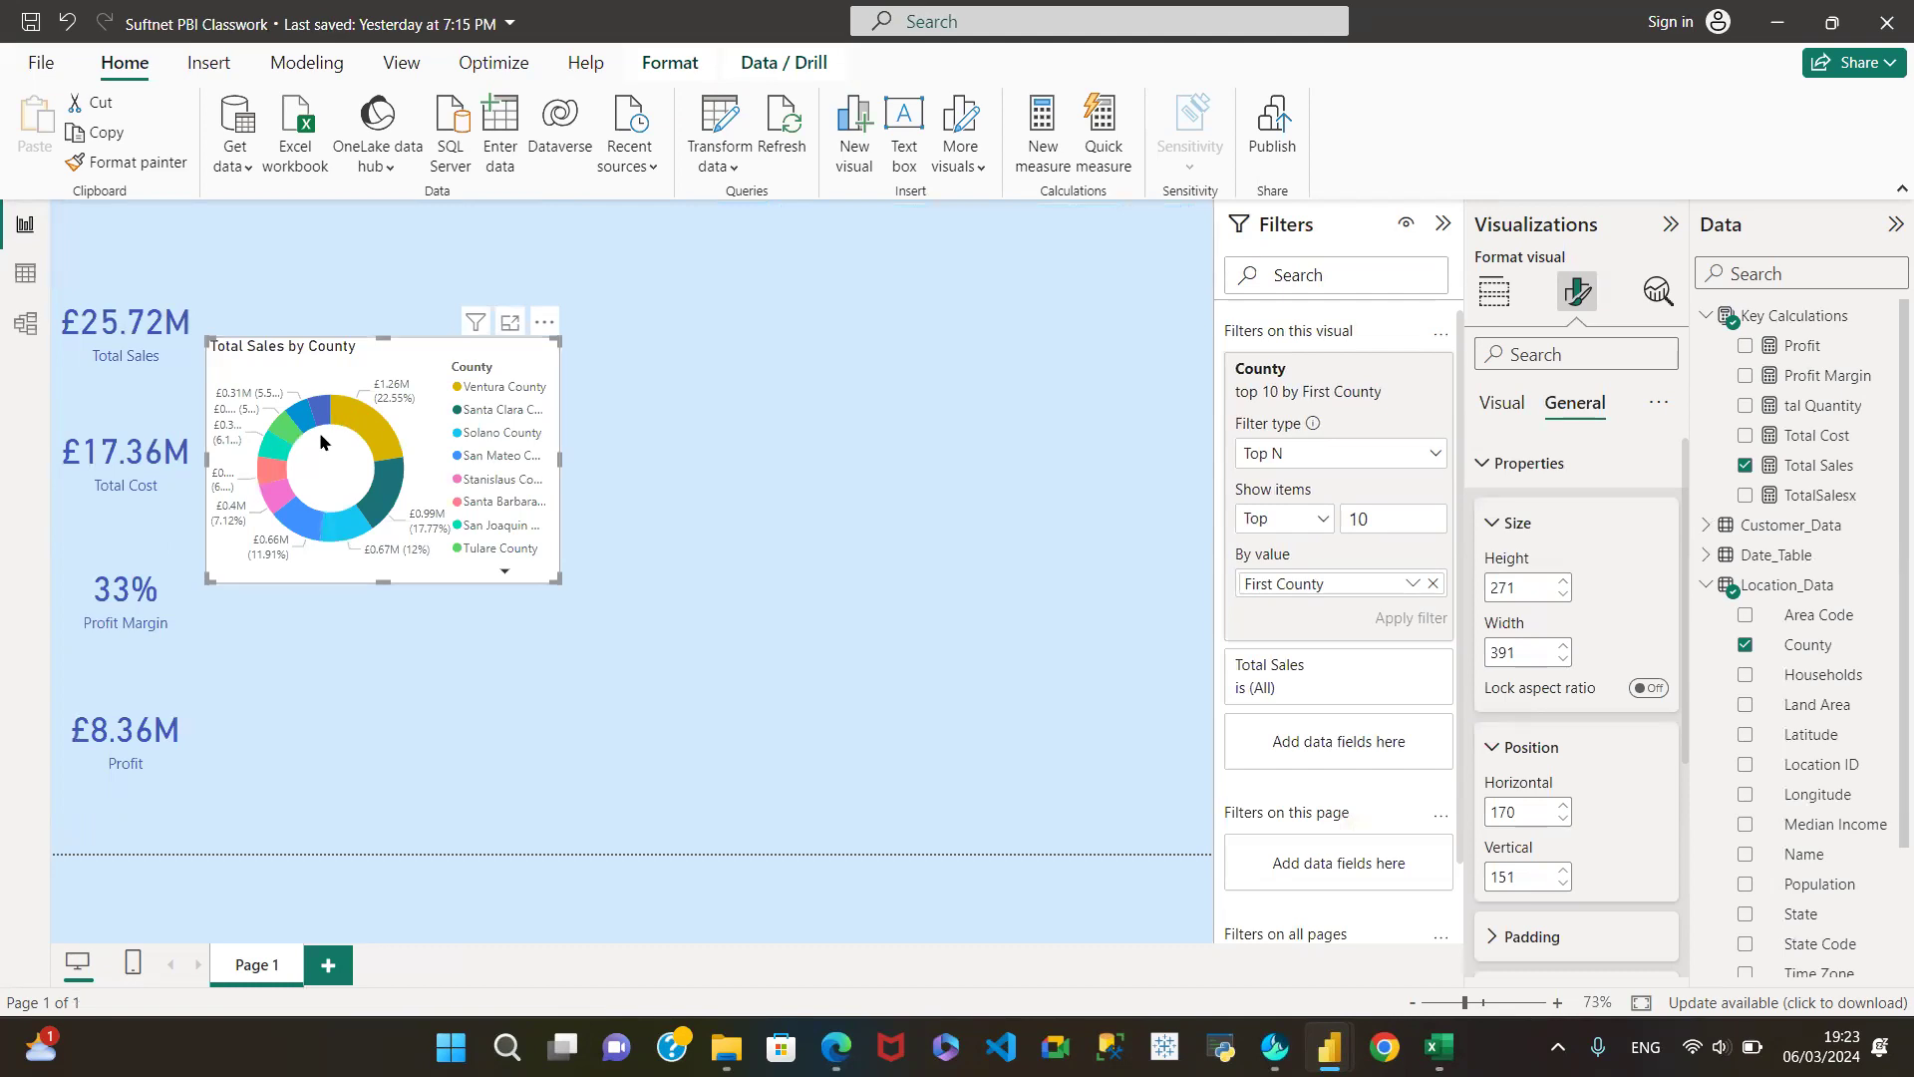
mouse_move(381, 426)
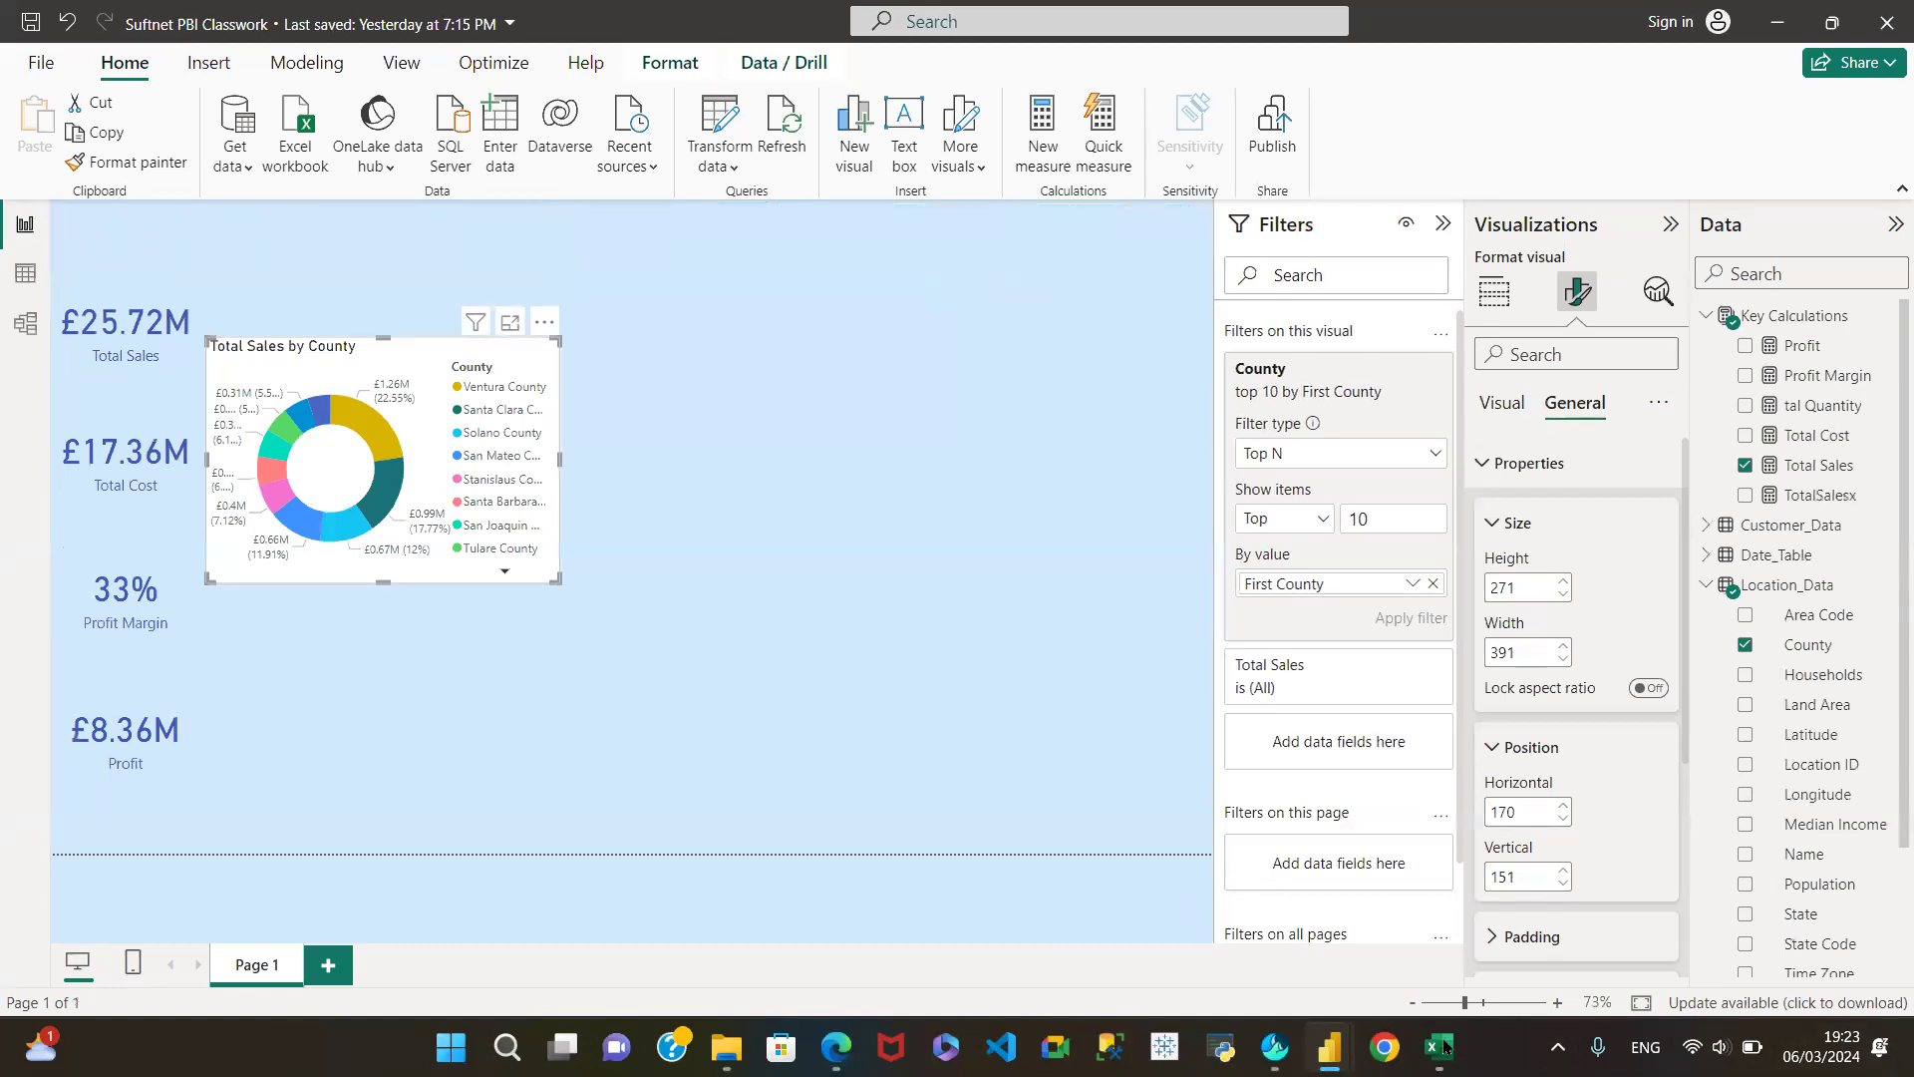
Step: Switch to the MY UBG powerbi work report and examine the reference donut's detail label options and value formatting
mouse_move(1329, 1047)
left_click(1460, 912)
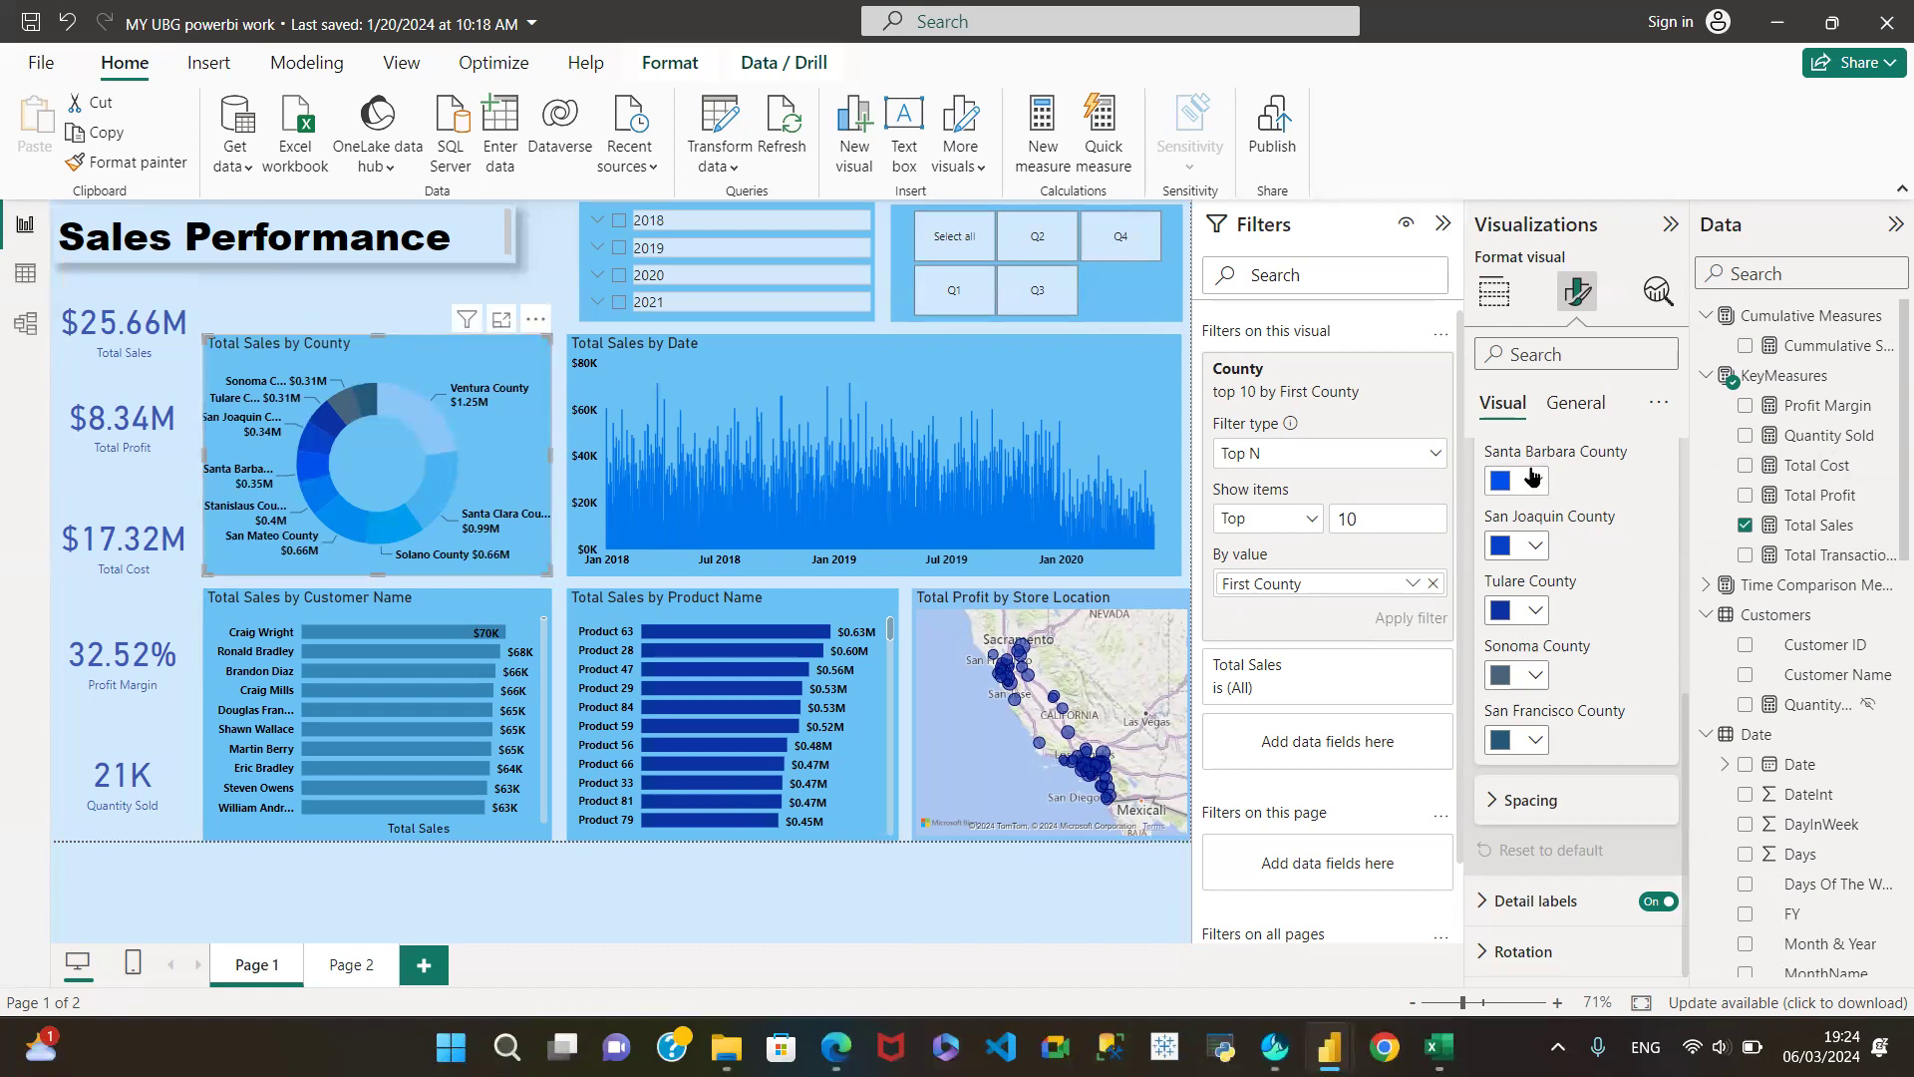
scroll(1685, 493, "up", 5)
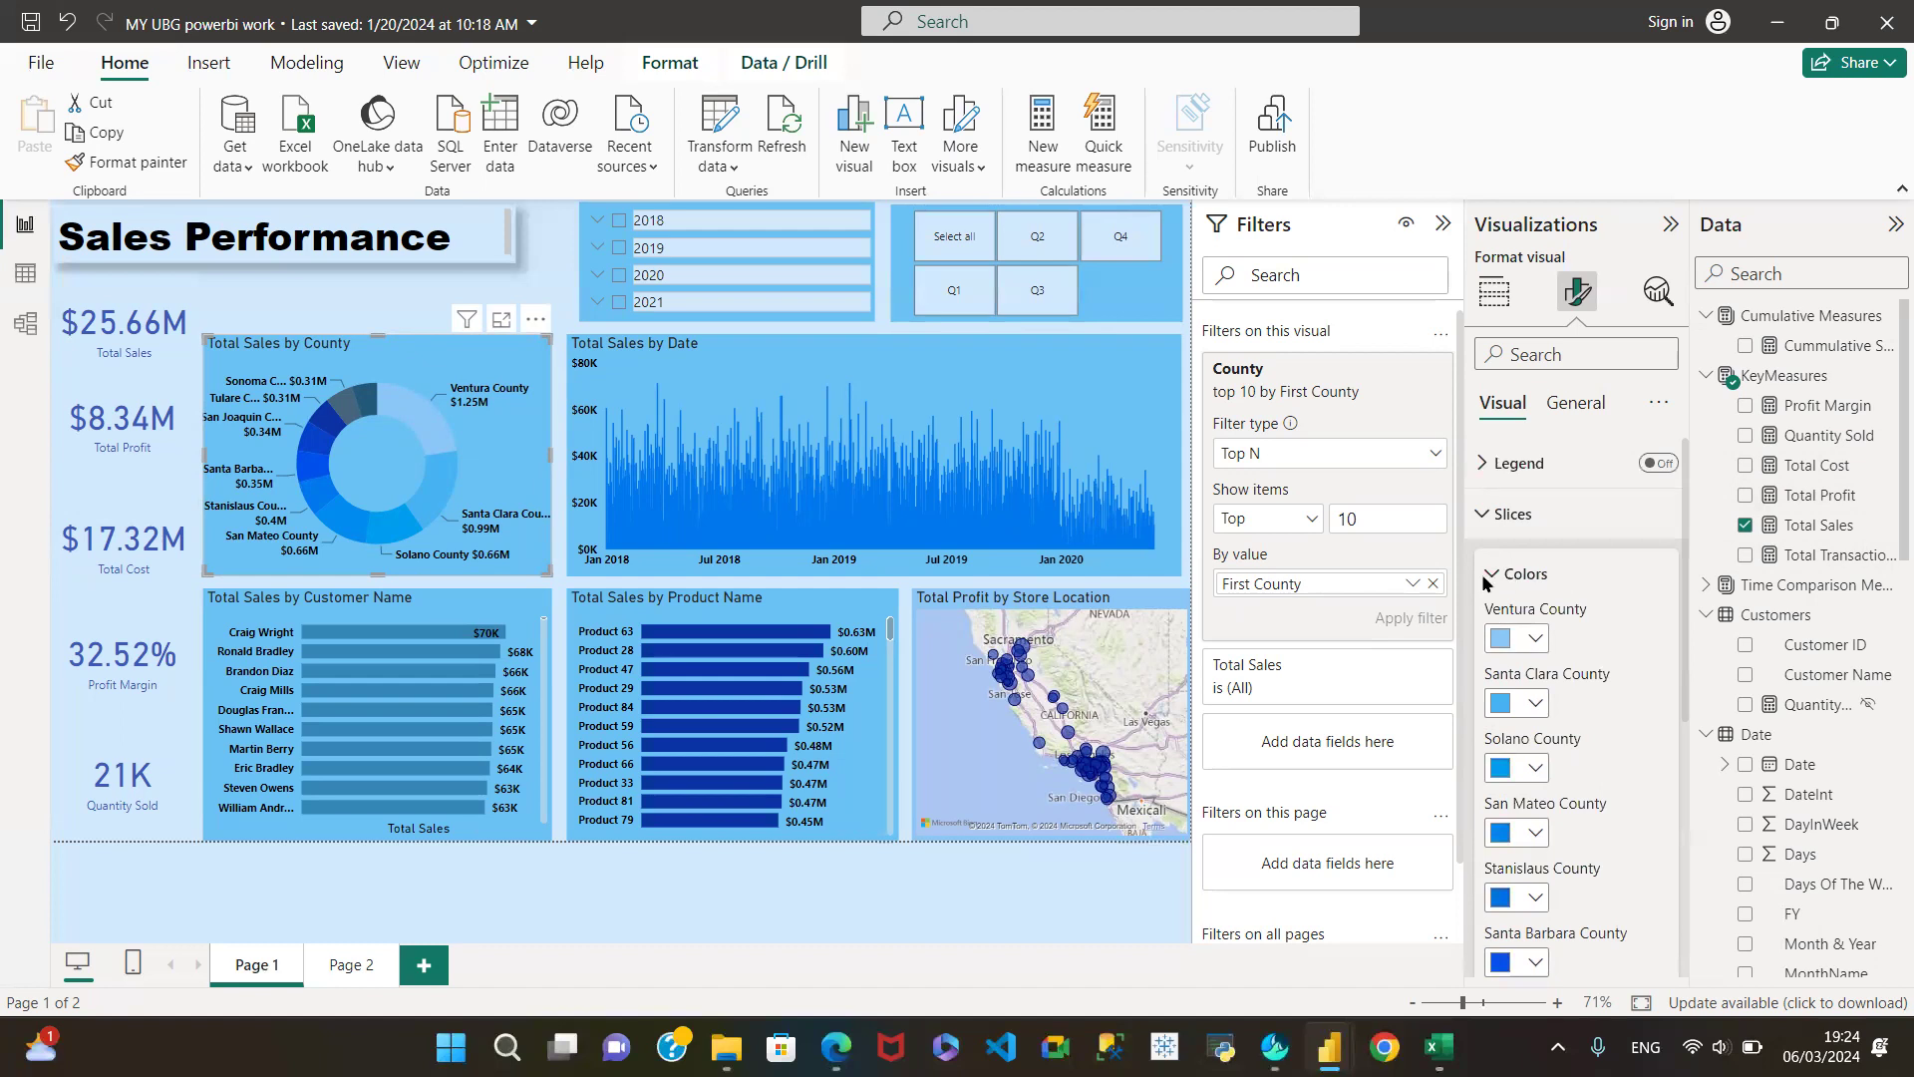
left_click(1484, 516)
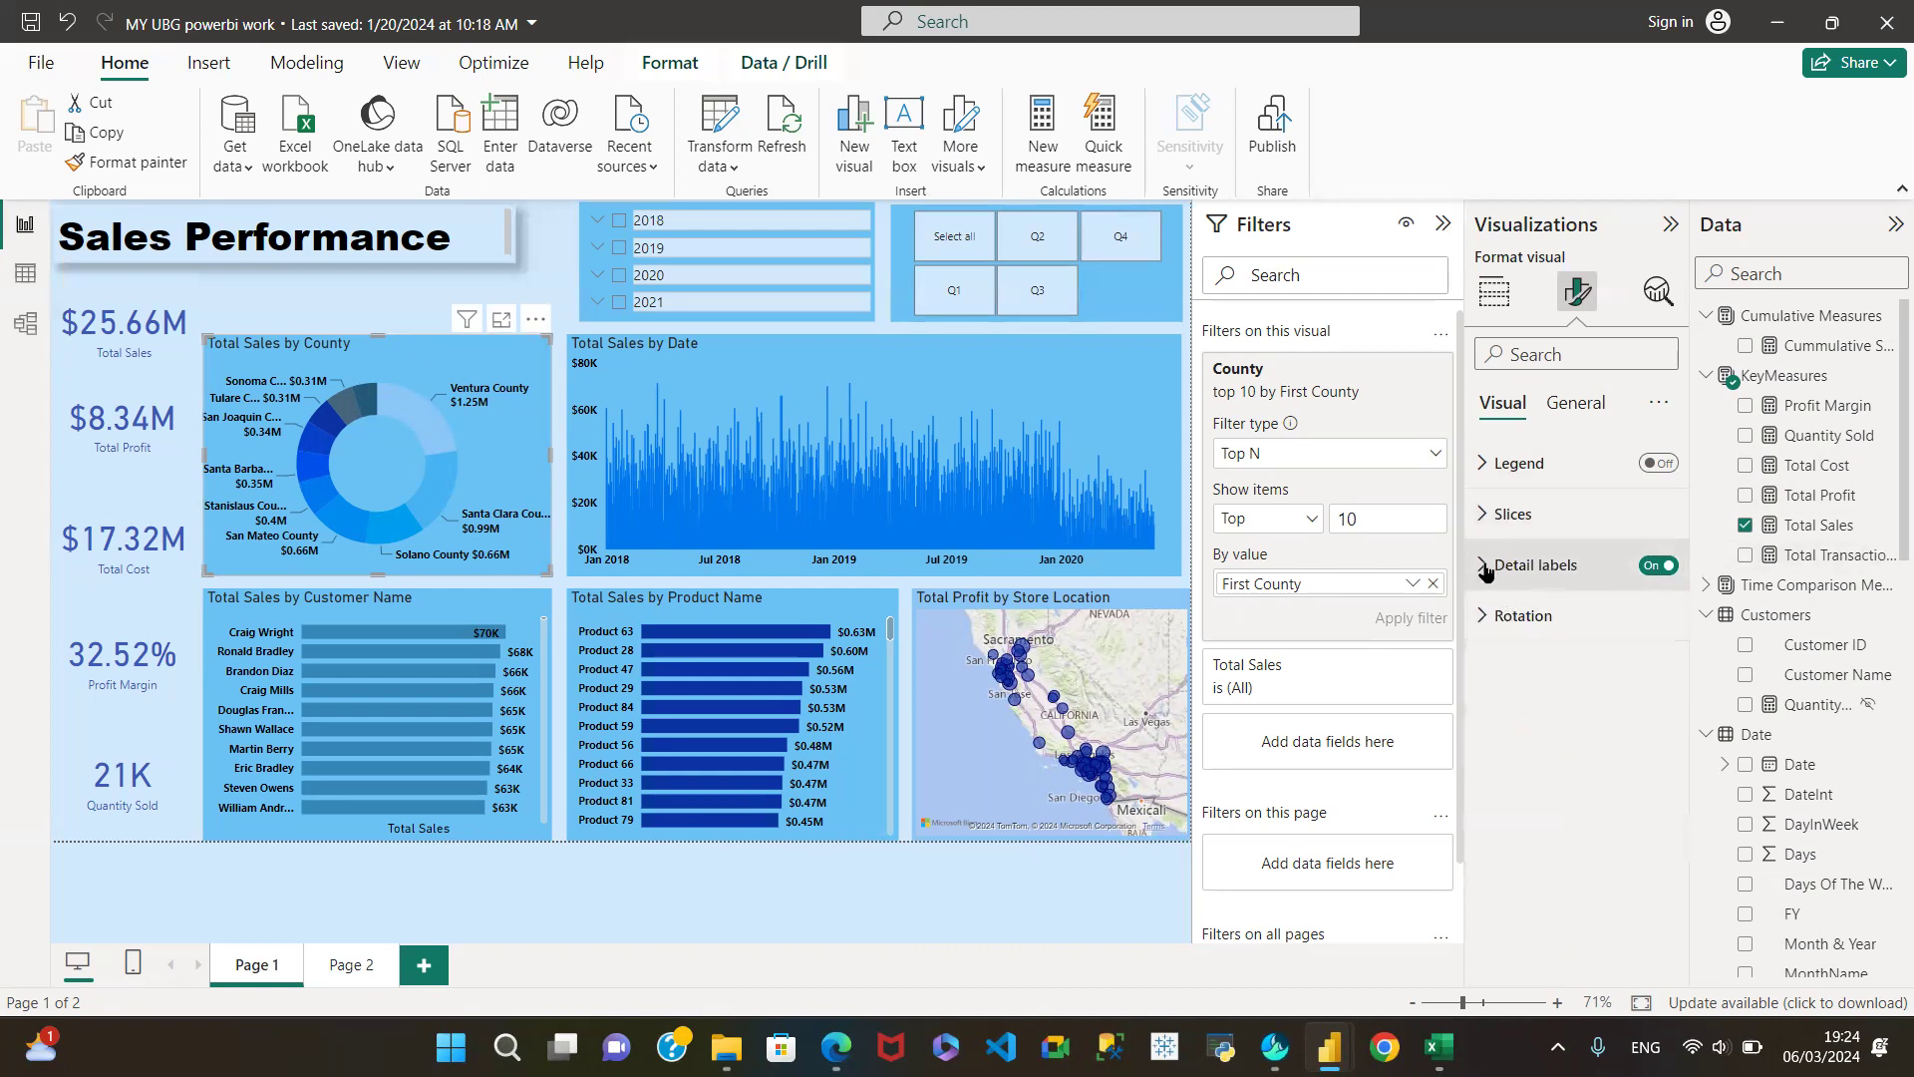
left_click(1486, 568)
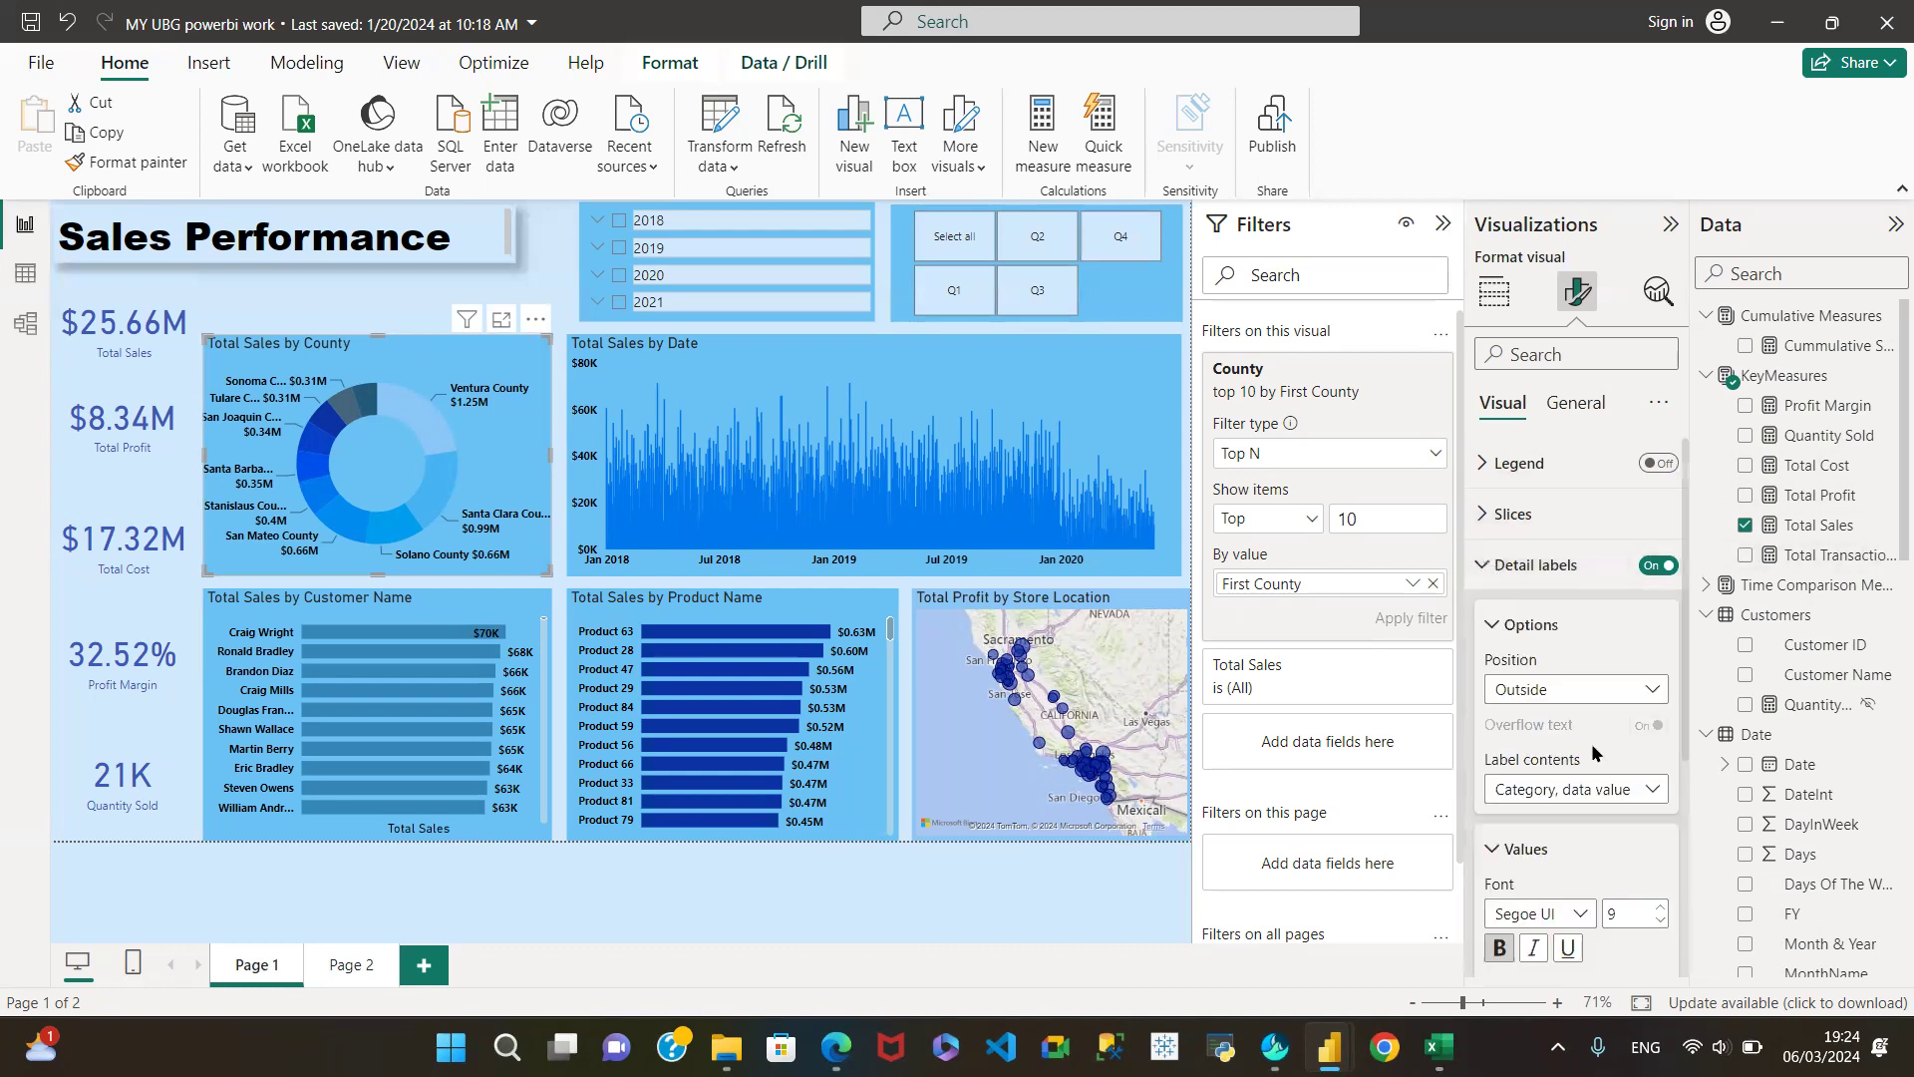
scroll(1600, 750, "down", 3)
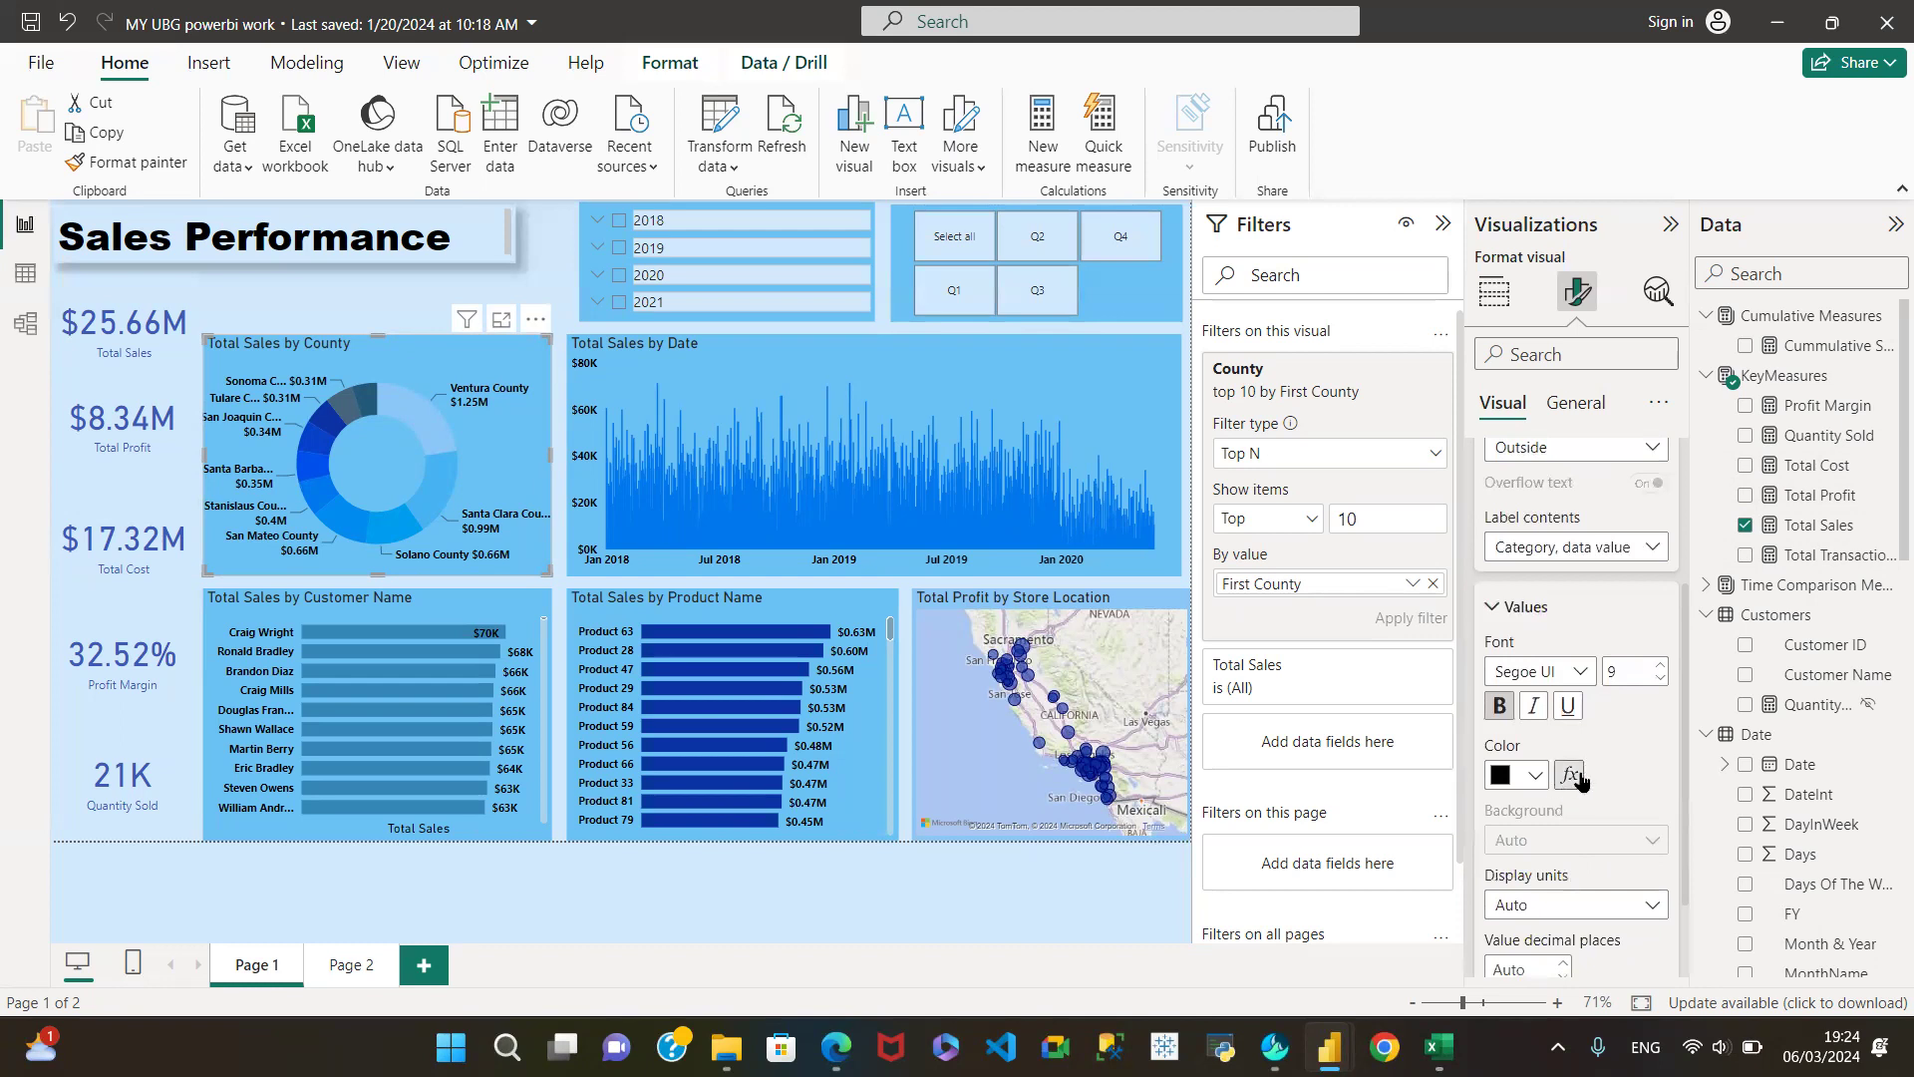
scroll(1590, 758, "up", 2)
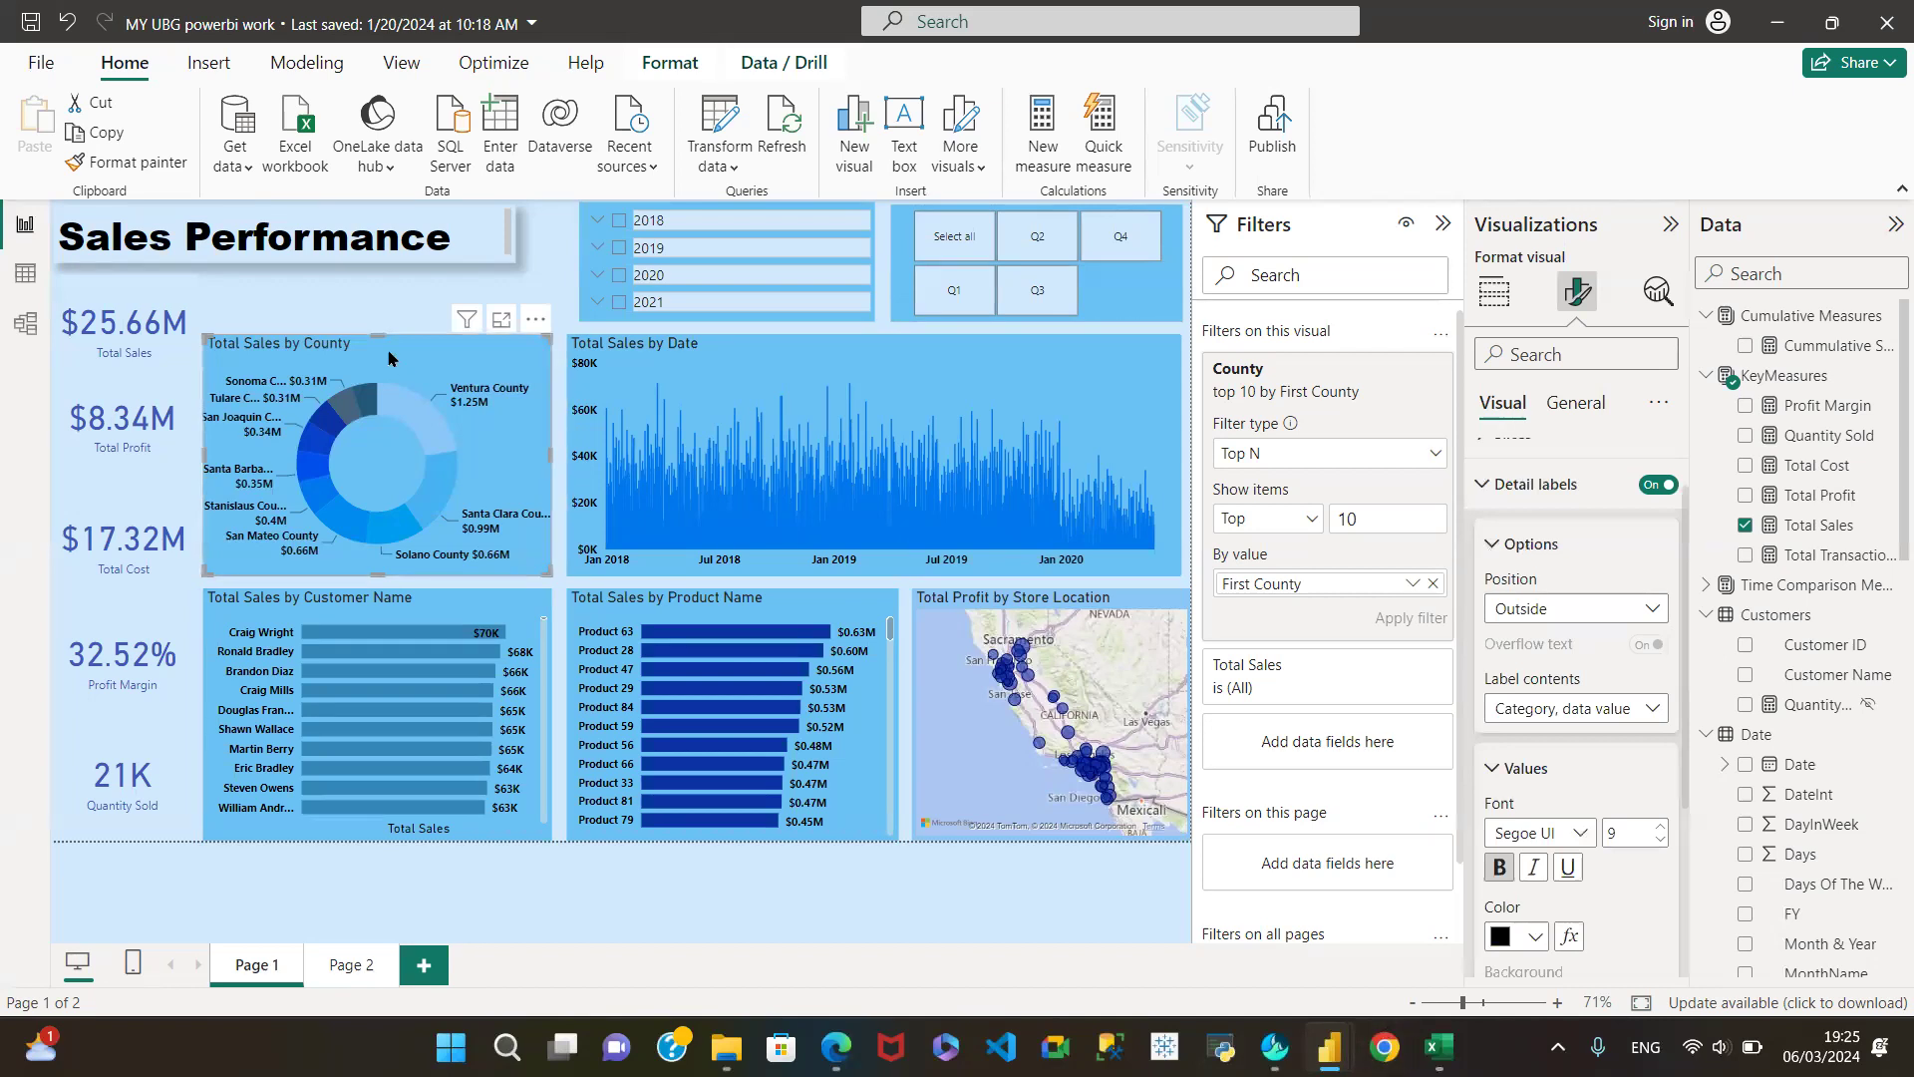
Step: Copy the hex code #6BC2F5 from the reference donut's background color
left_click(1575, 405)
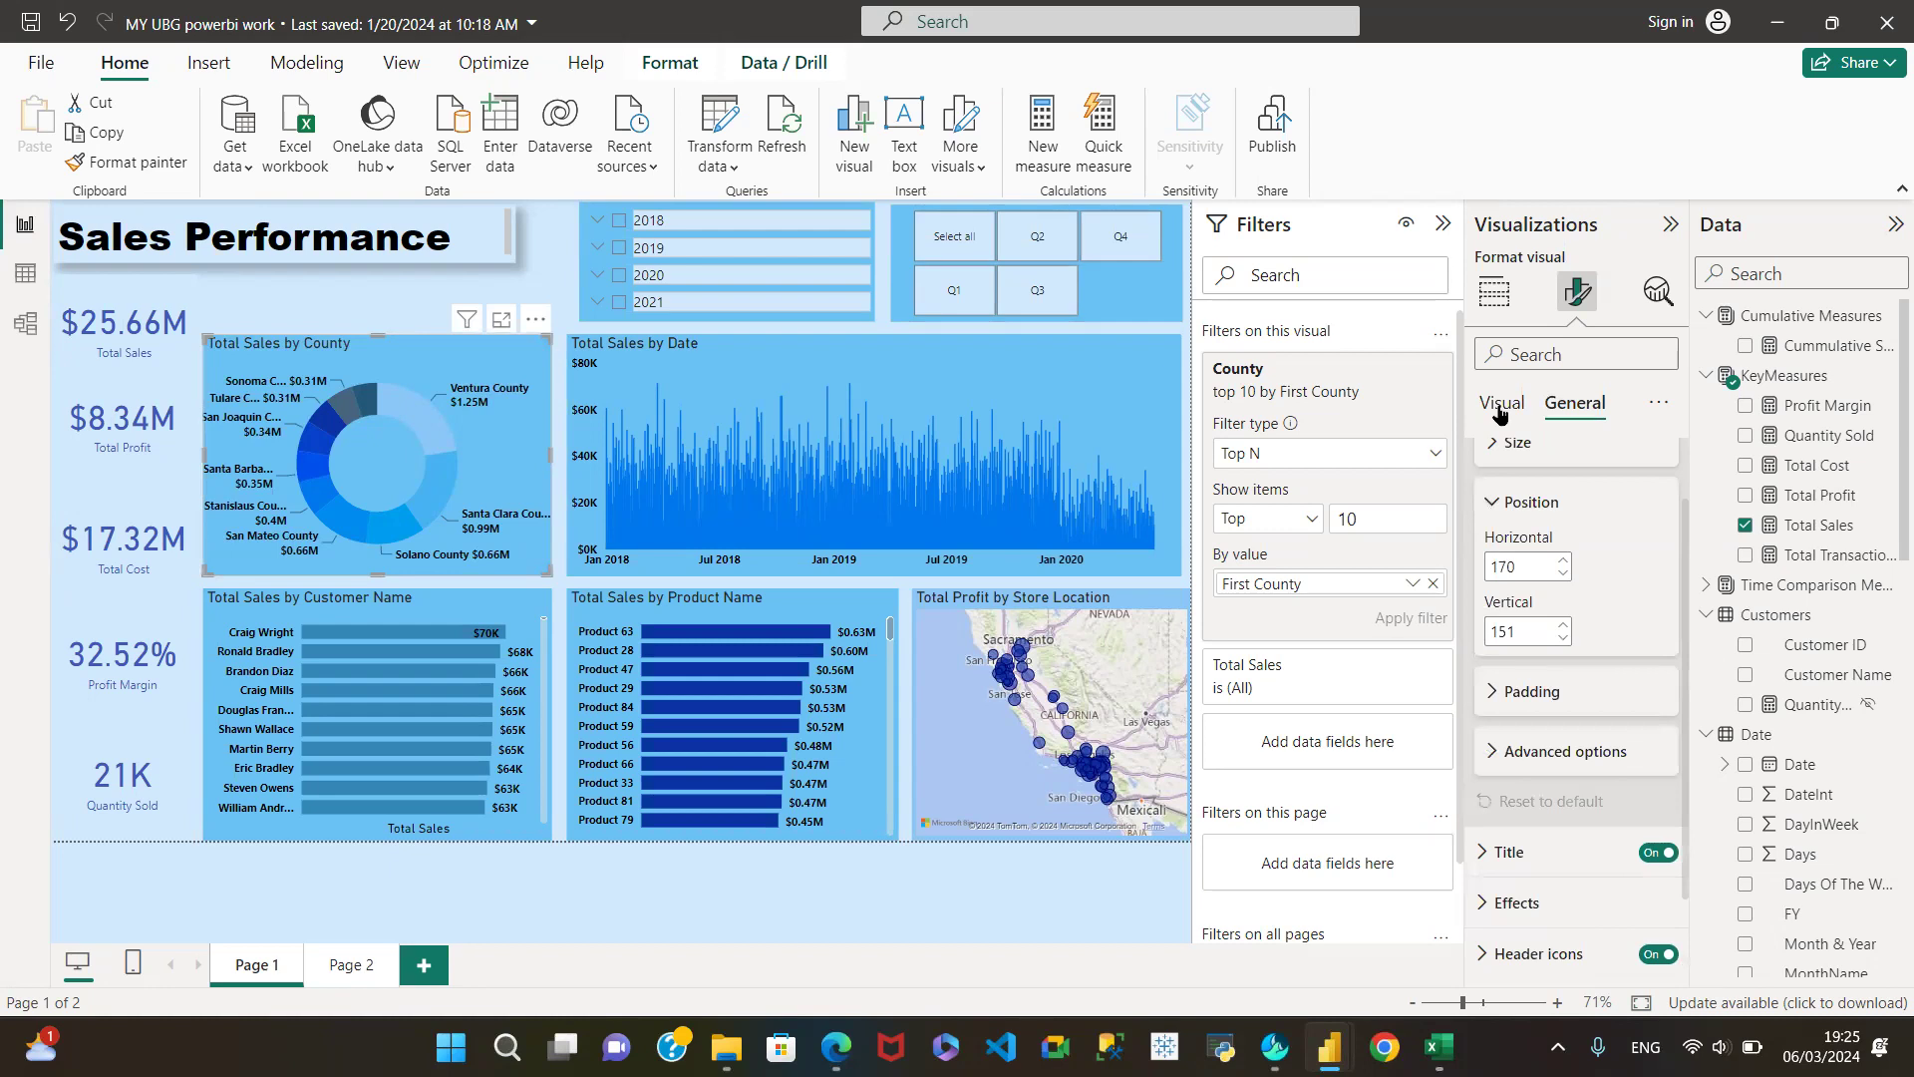
left_click(1516, 902)
scroll(1620, 730, "down", 3)
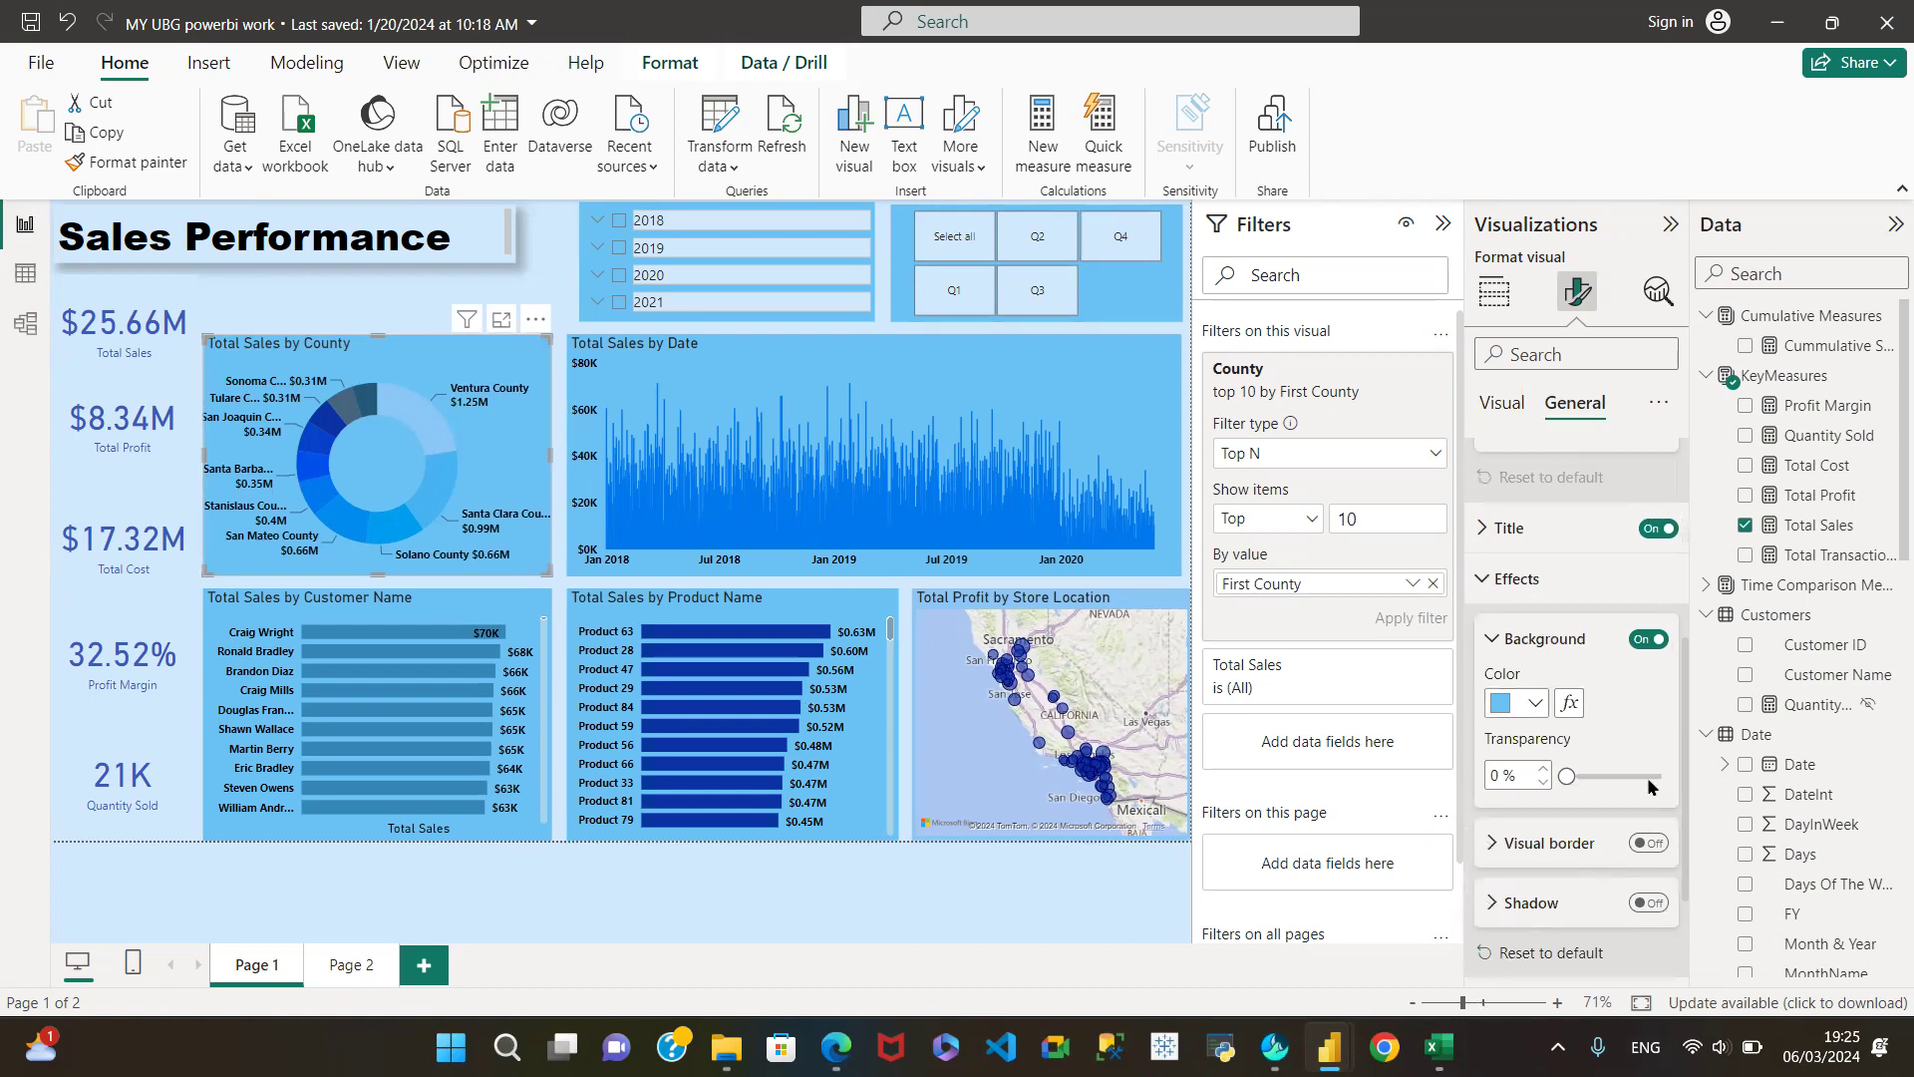
left_click(1525, 703)
left_click(1580, 646)
key("ctrl+c")
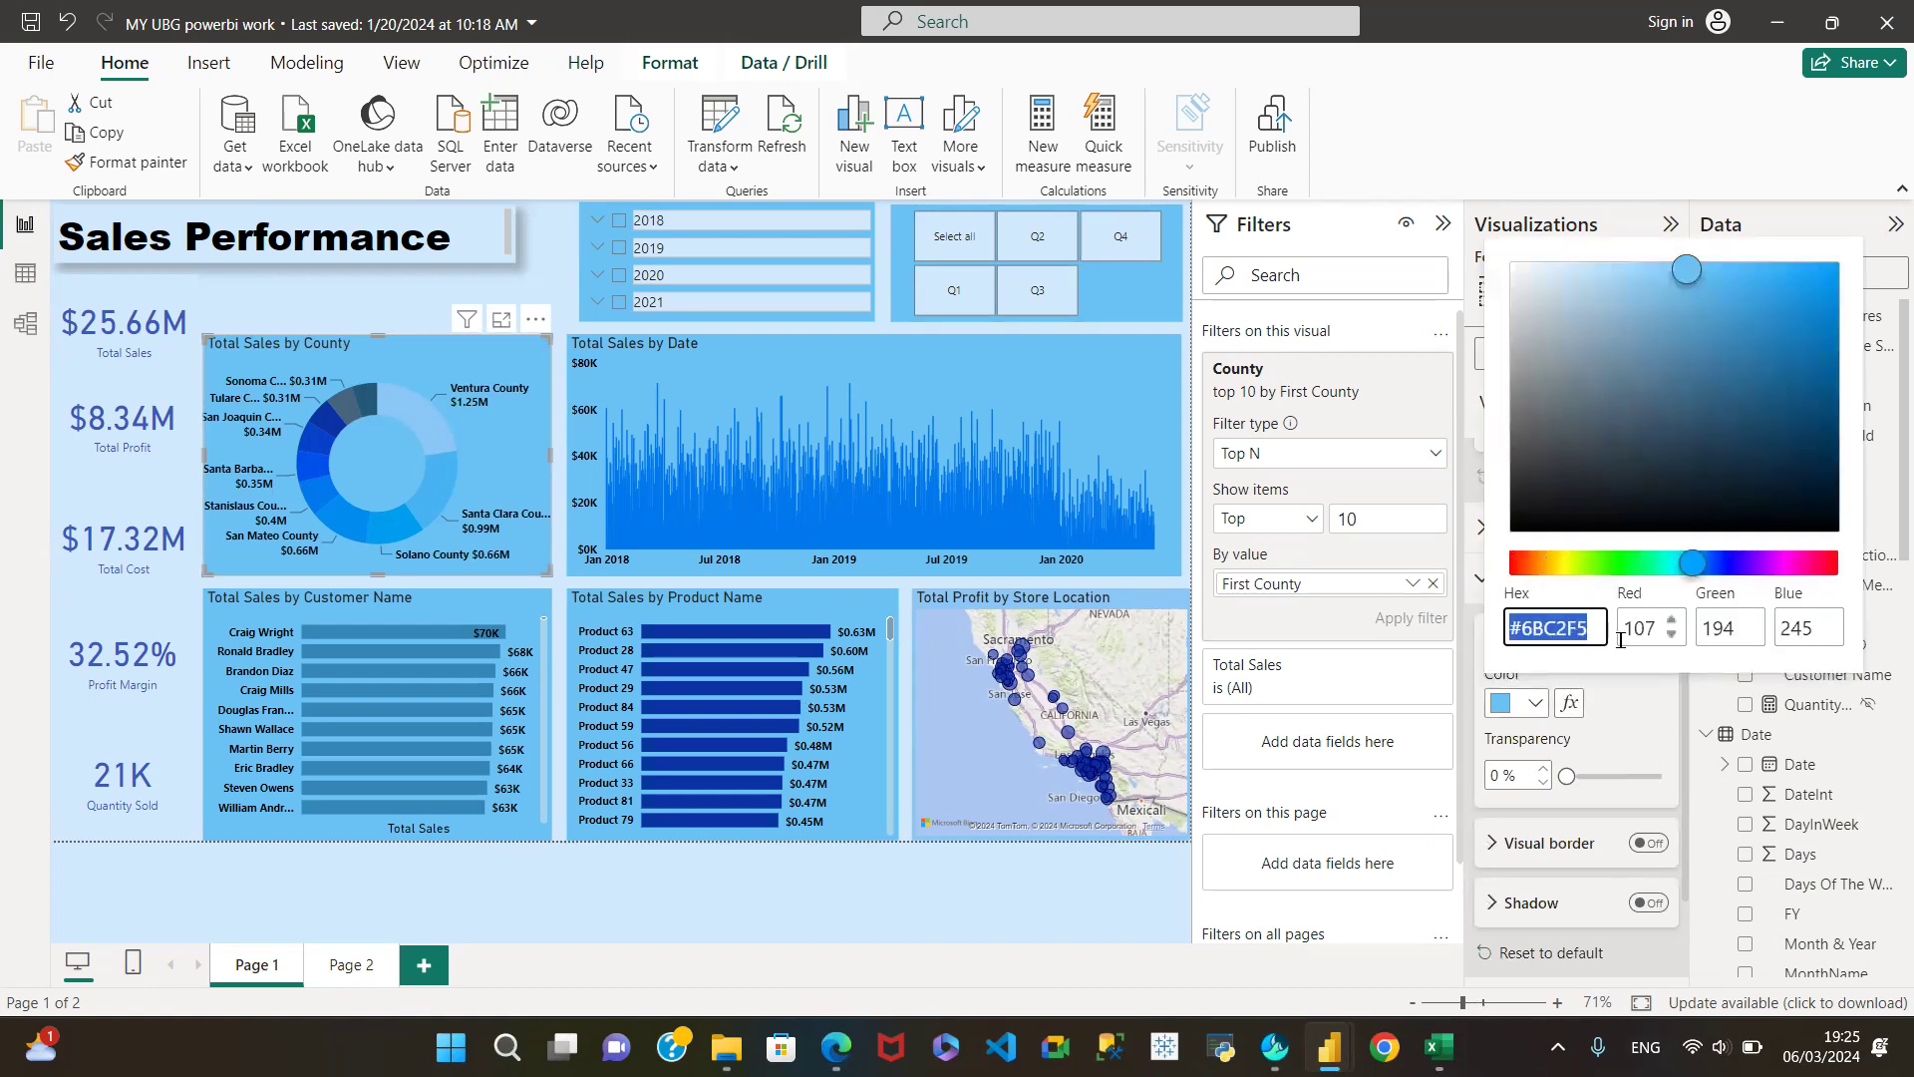
Step: Switch to the Suftnet PBI Classwork report and set the donut chart's background color to the copied #6BC2F5
mouse_move(1343, 1042)
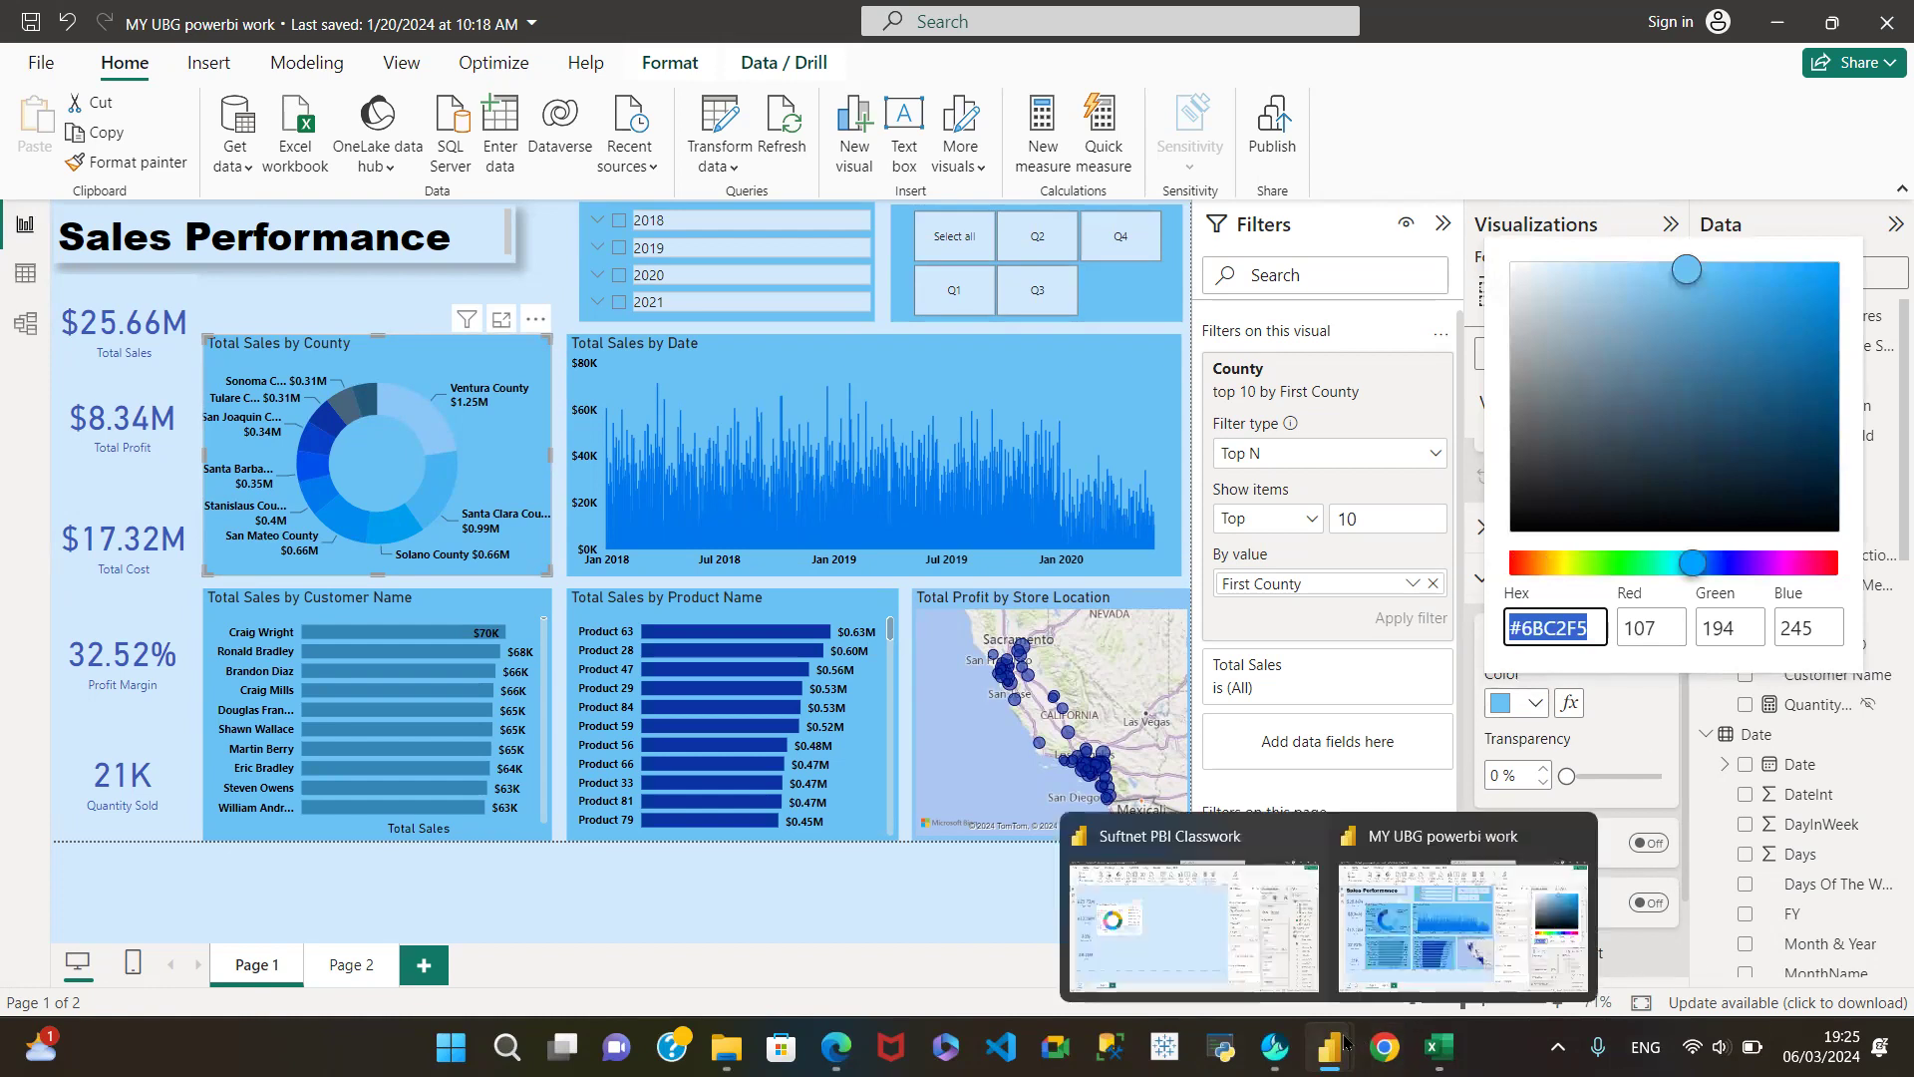
left_click(1146, 917)
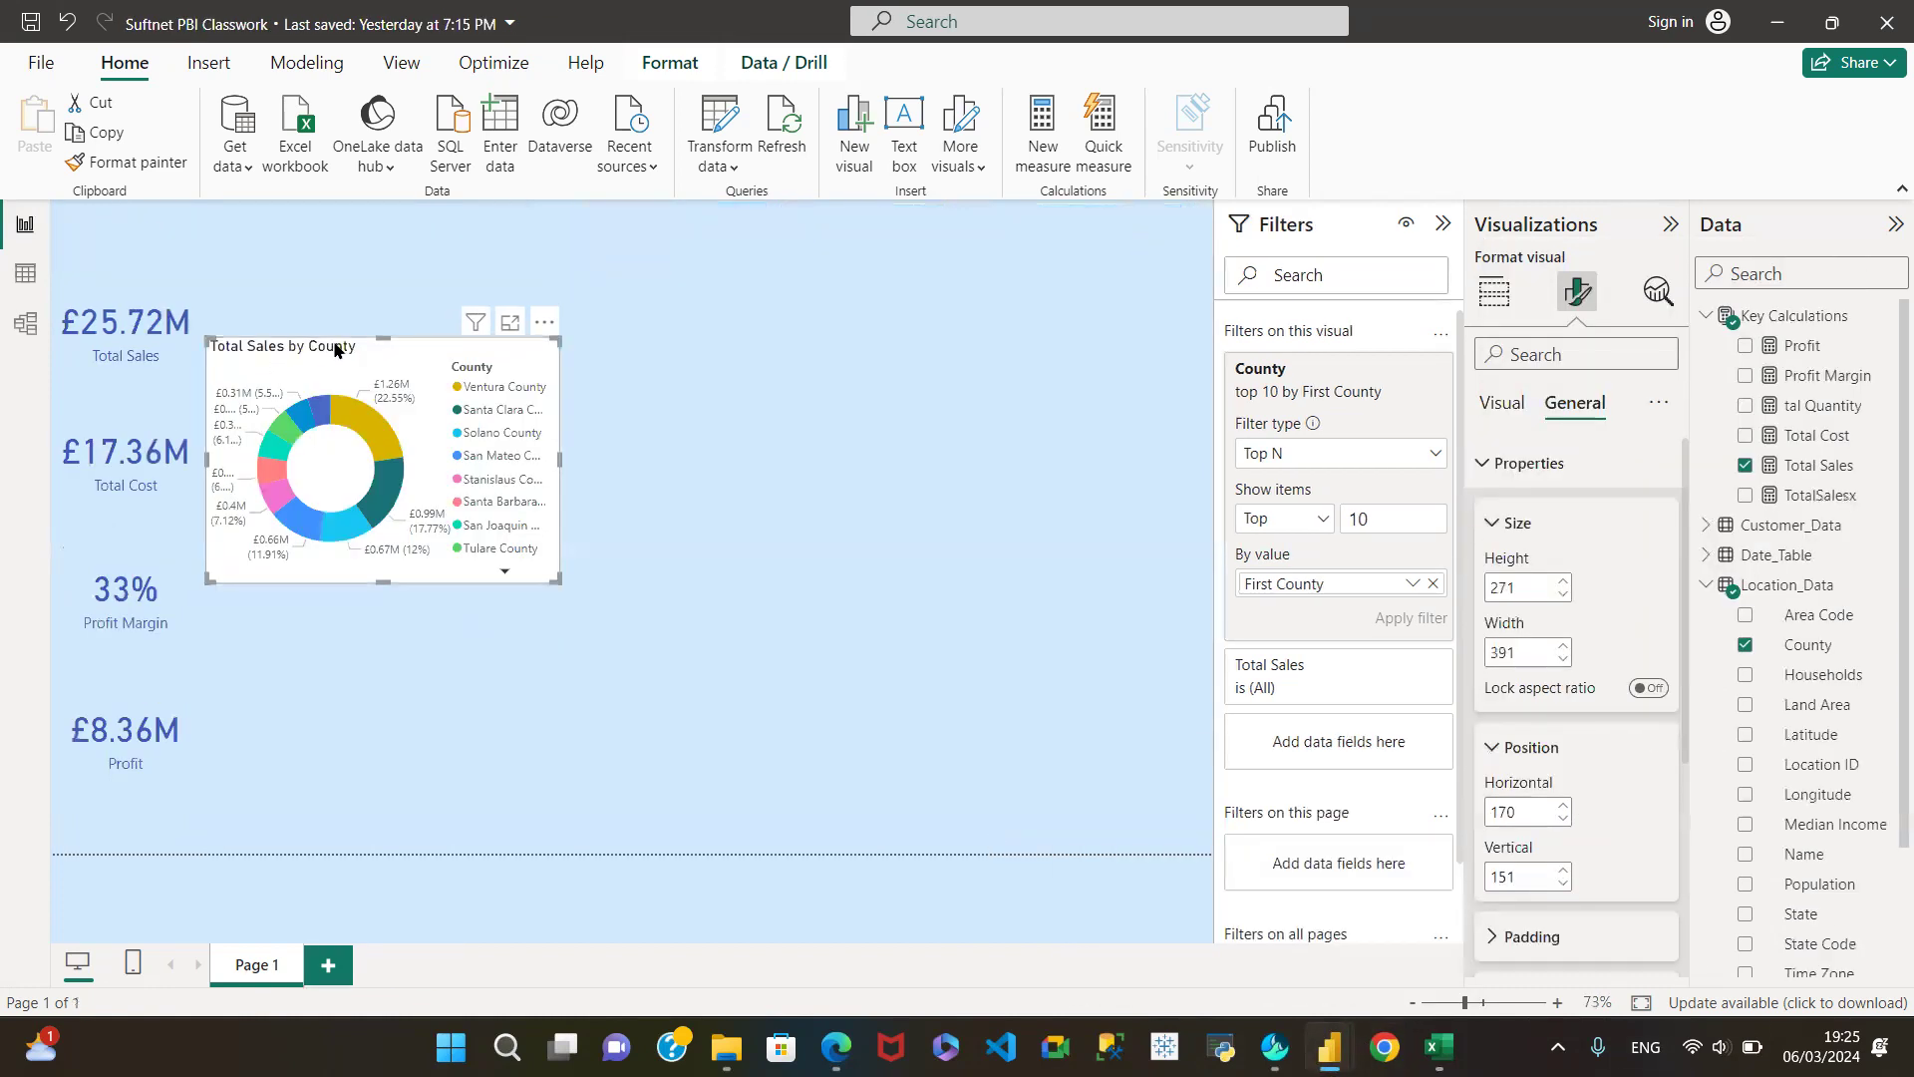
left_click(1495, 469)
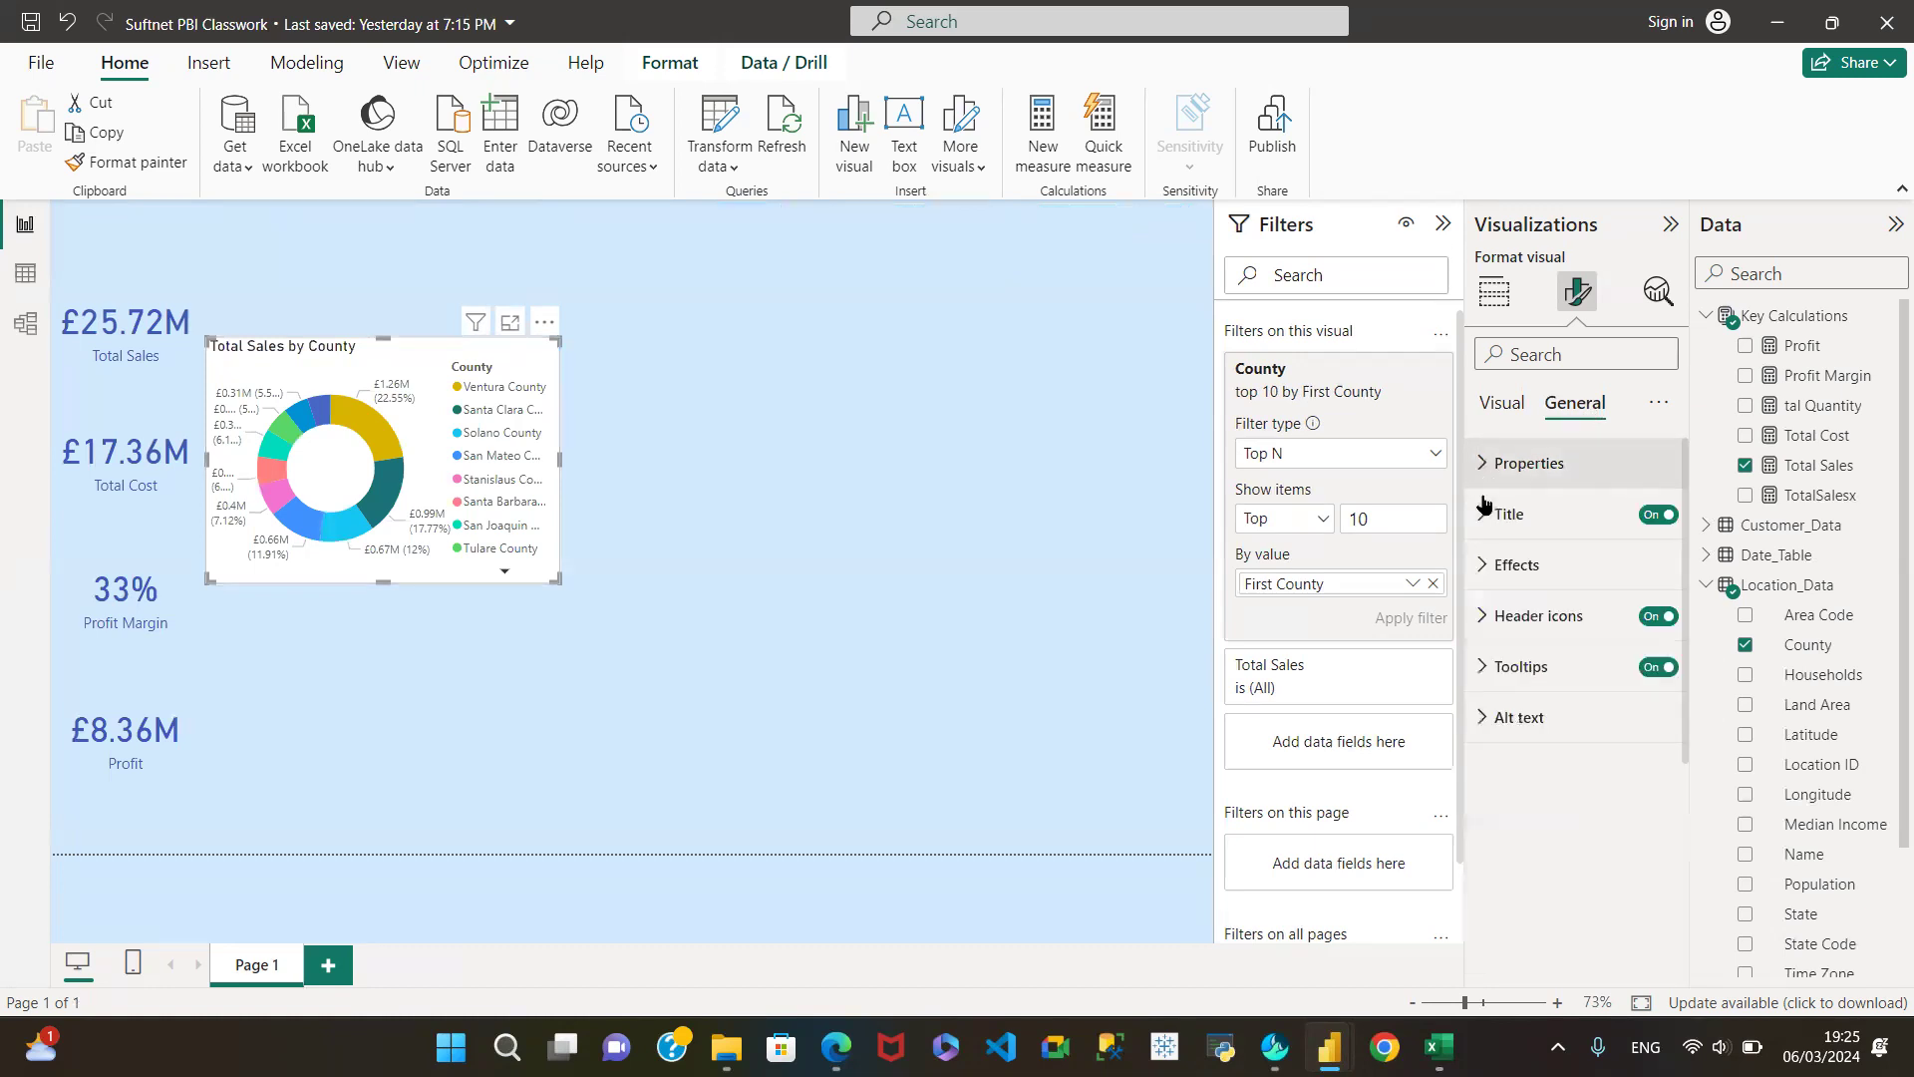
left_click(1486, 567)
left_click(1531, 685)
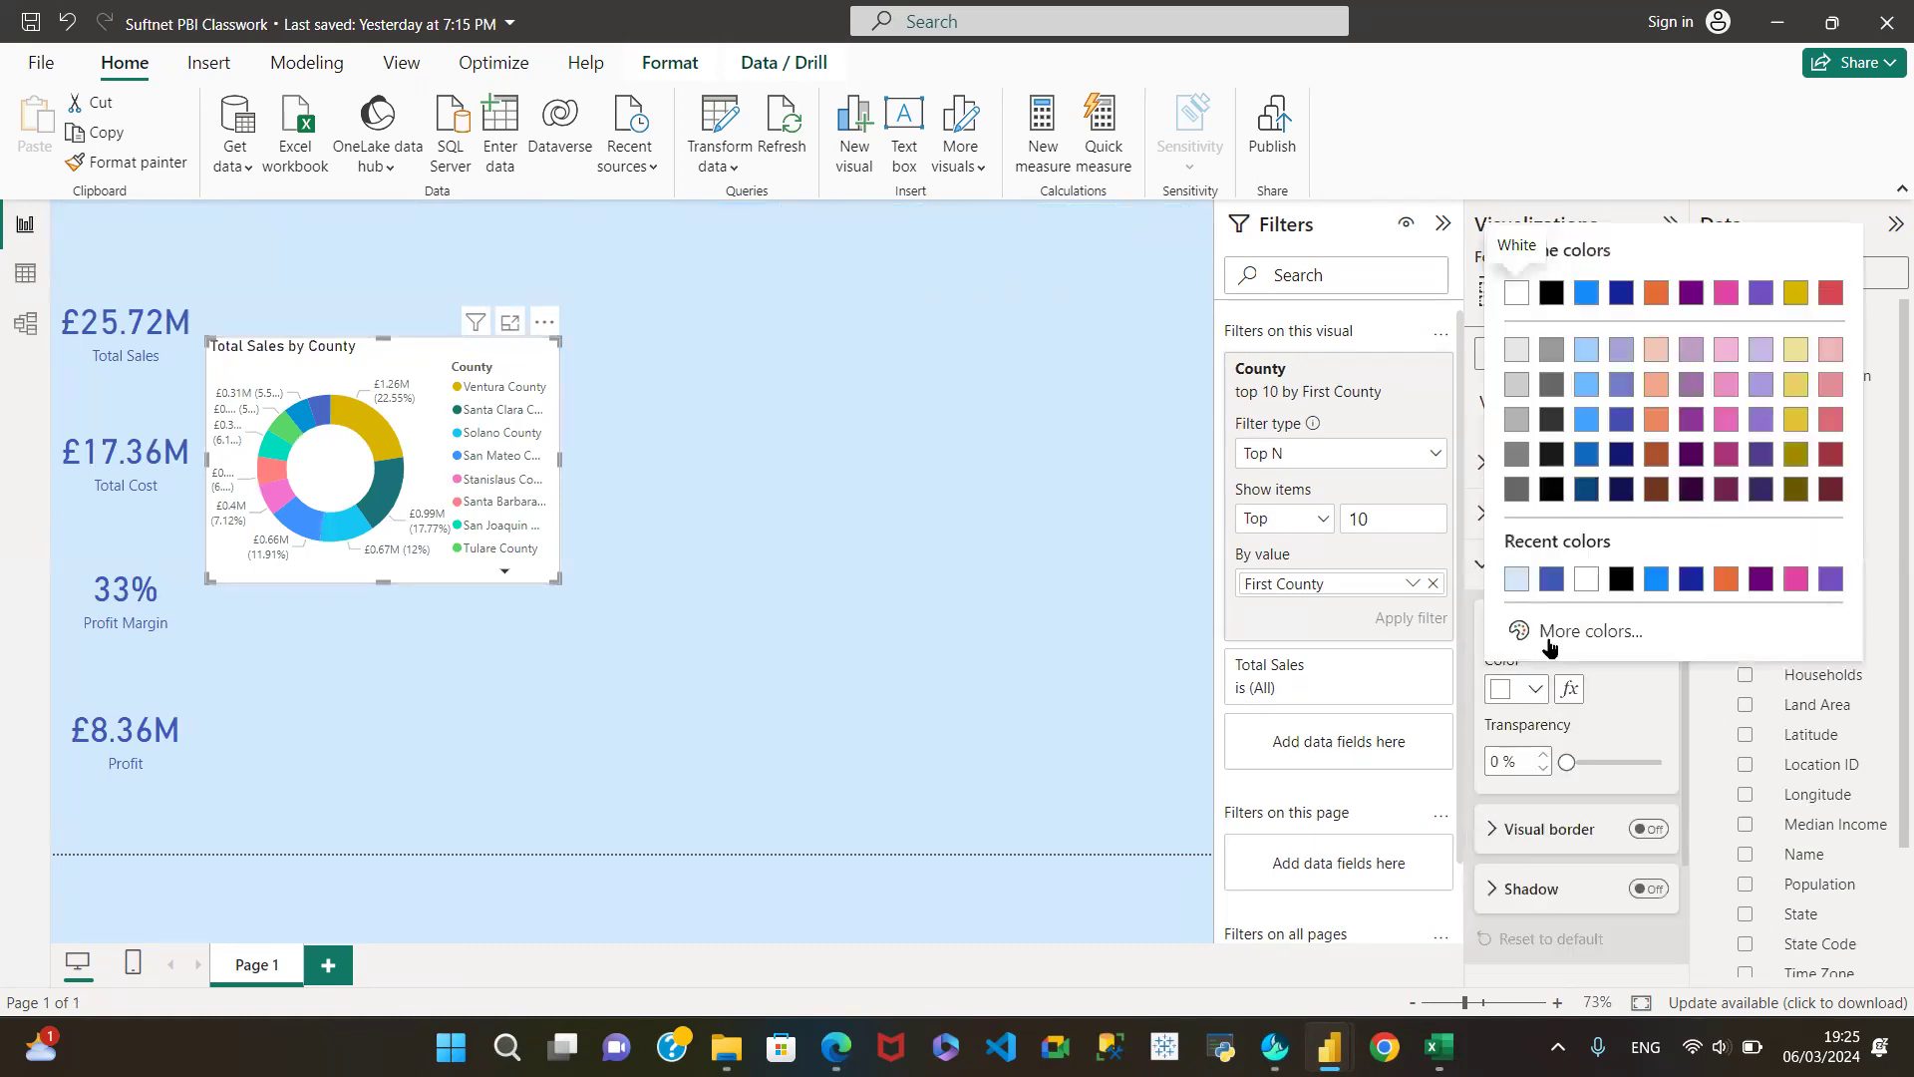
left_click(1561, 629)
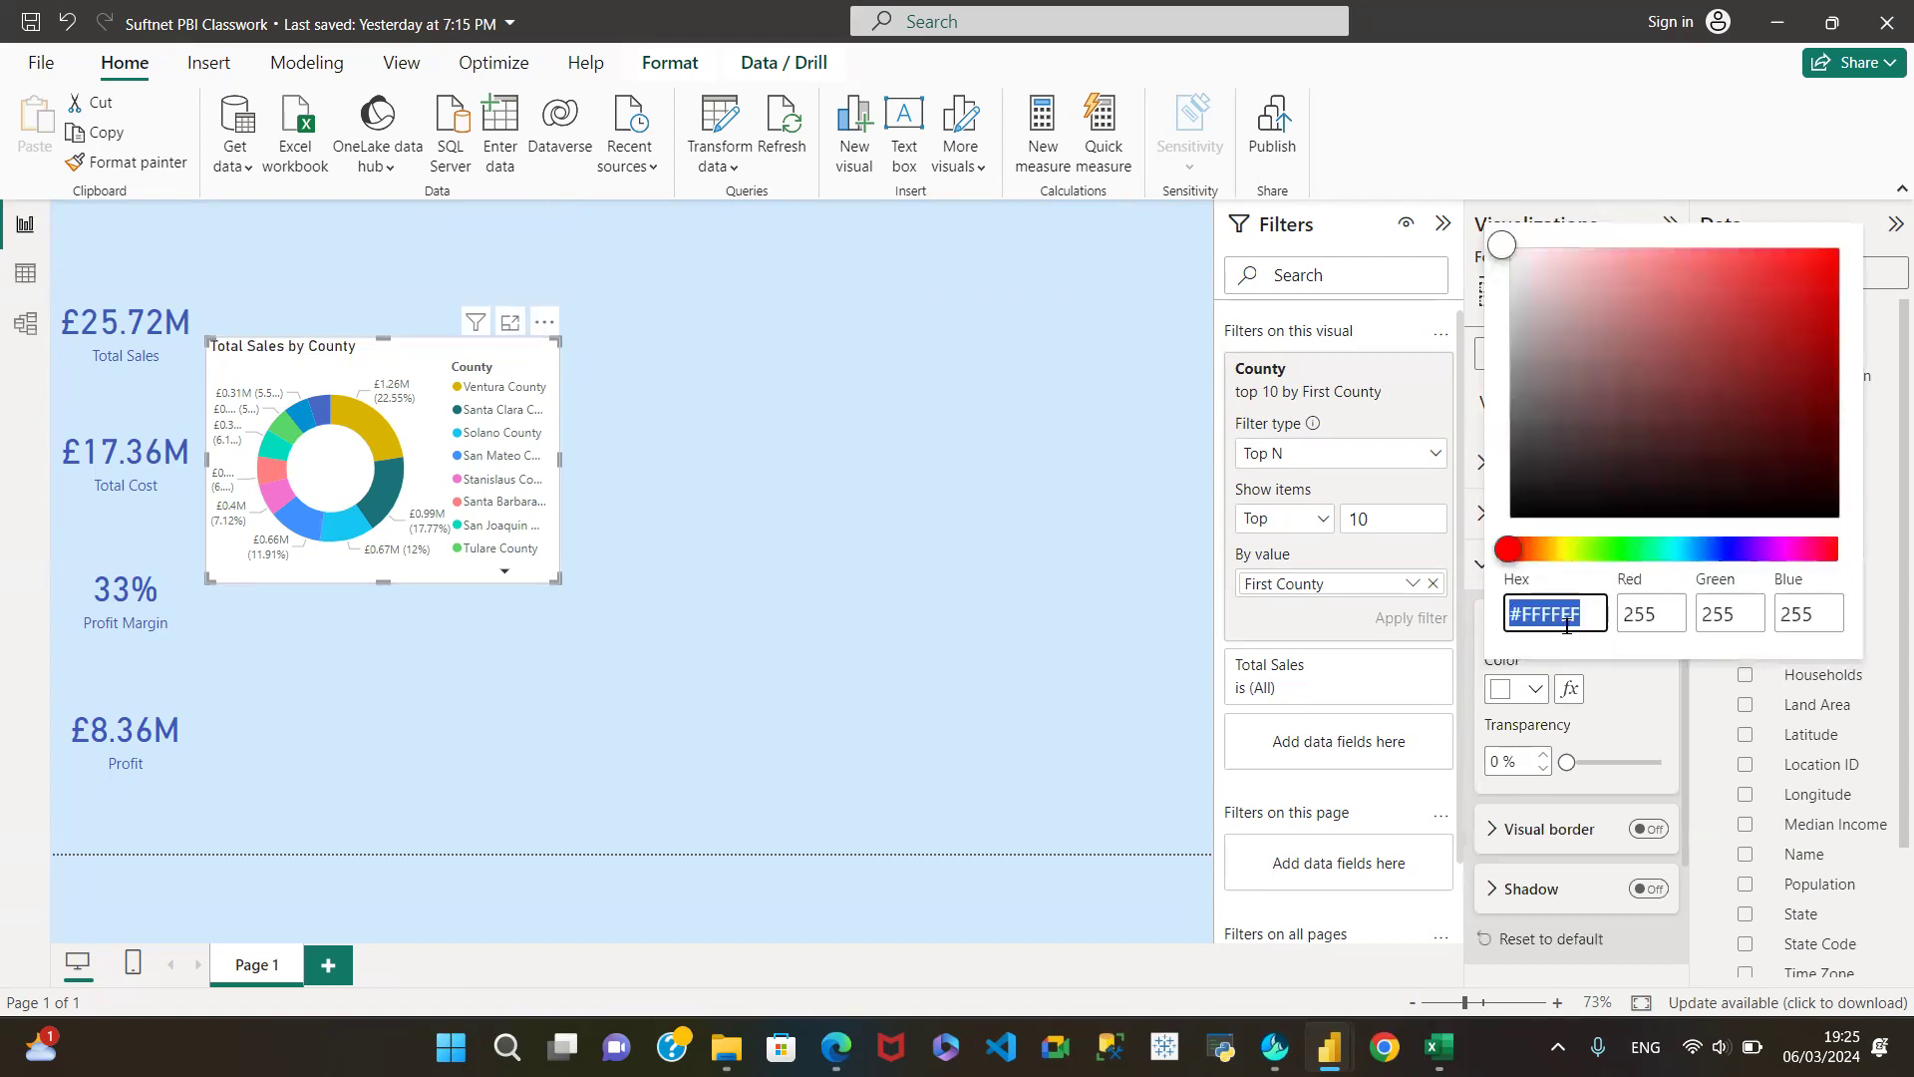
key("ctrl+v")
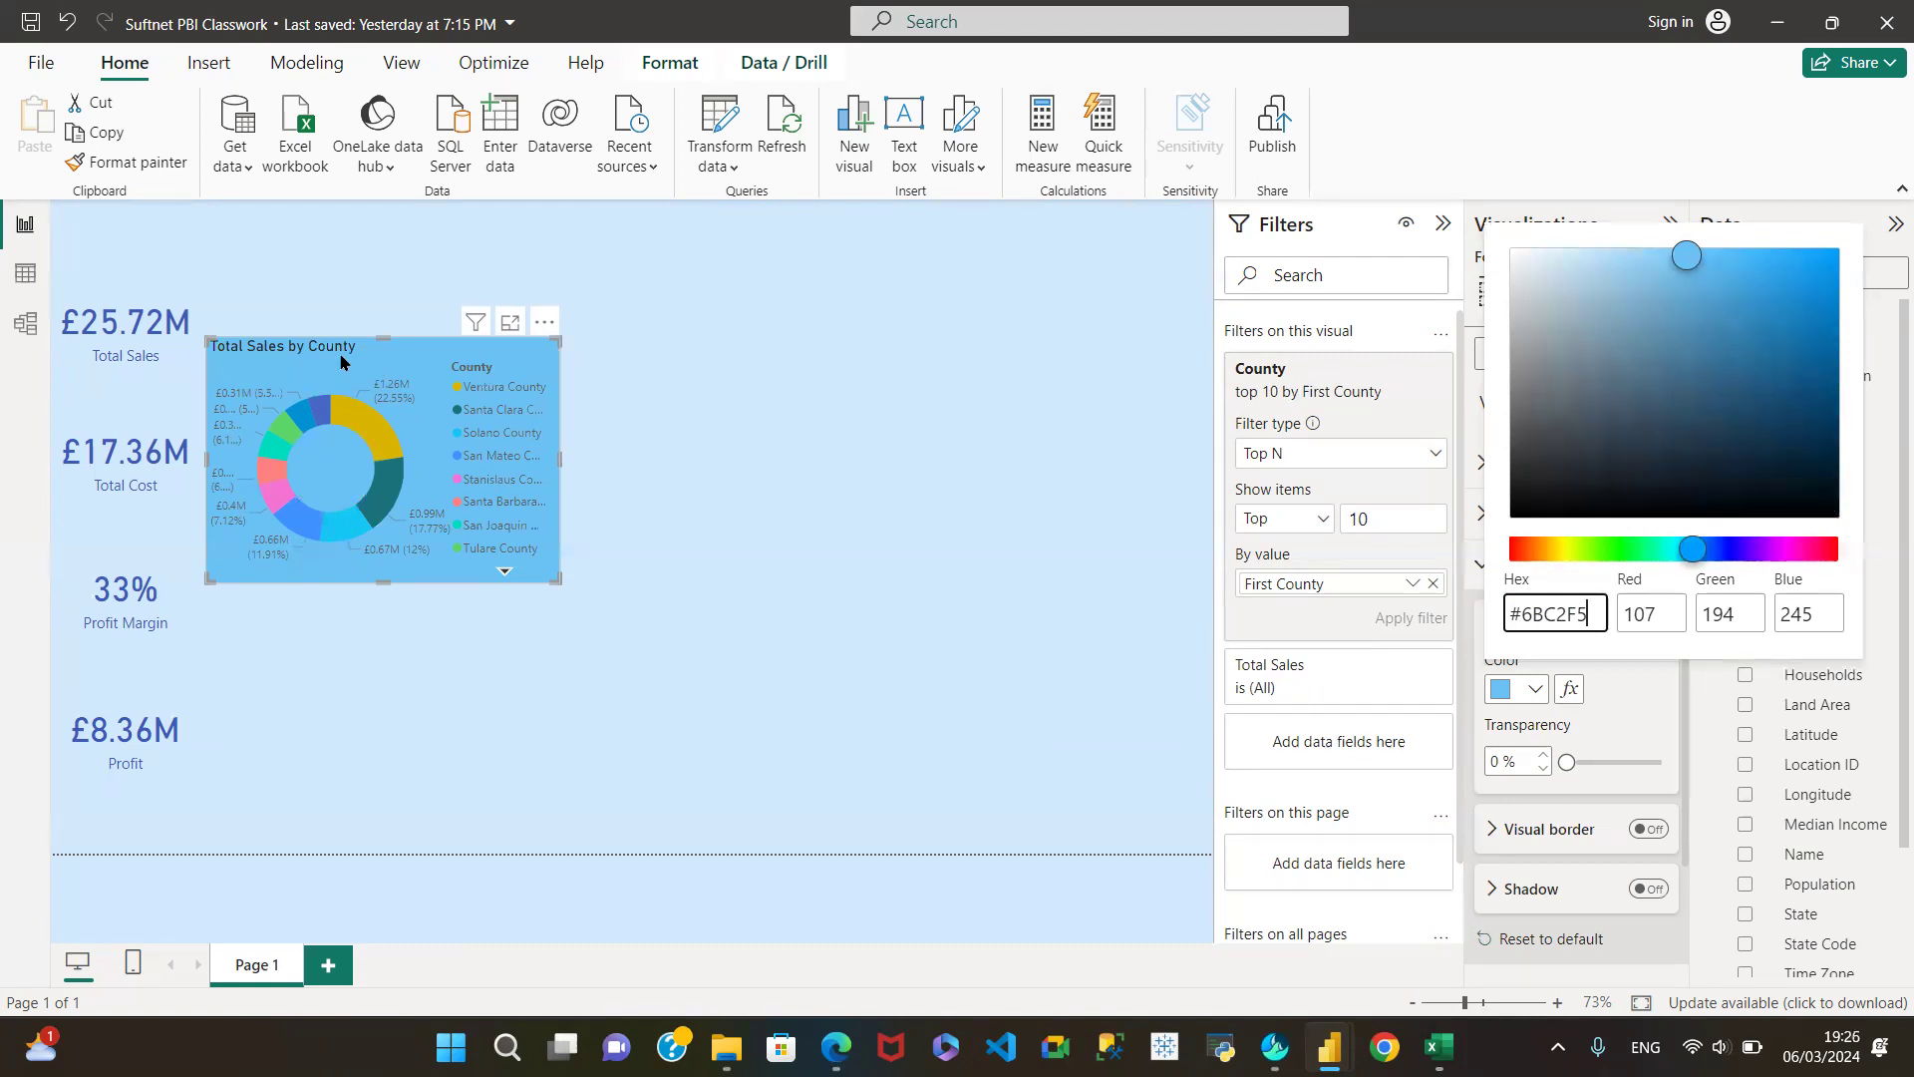
Step: Format the donut chart's detail label values as bold black text
left_click(401, 349)
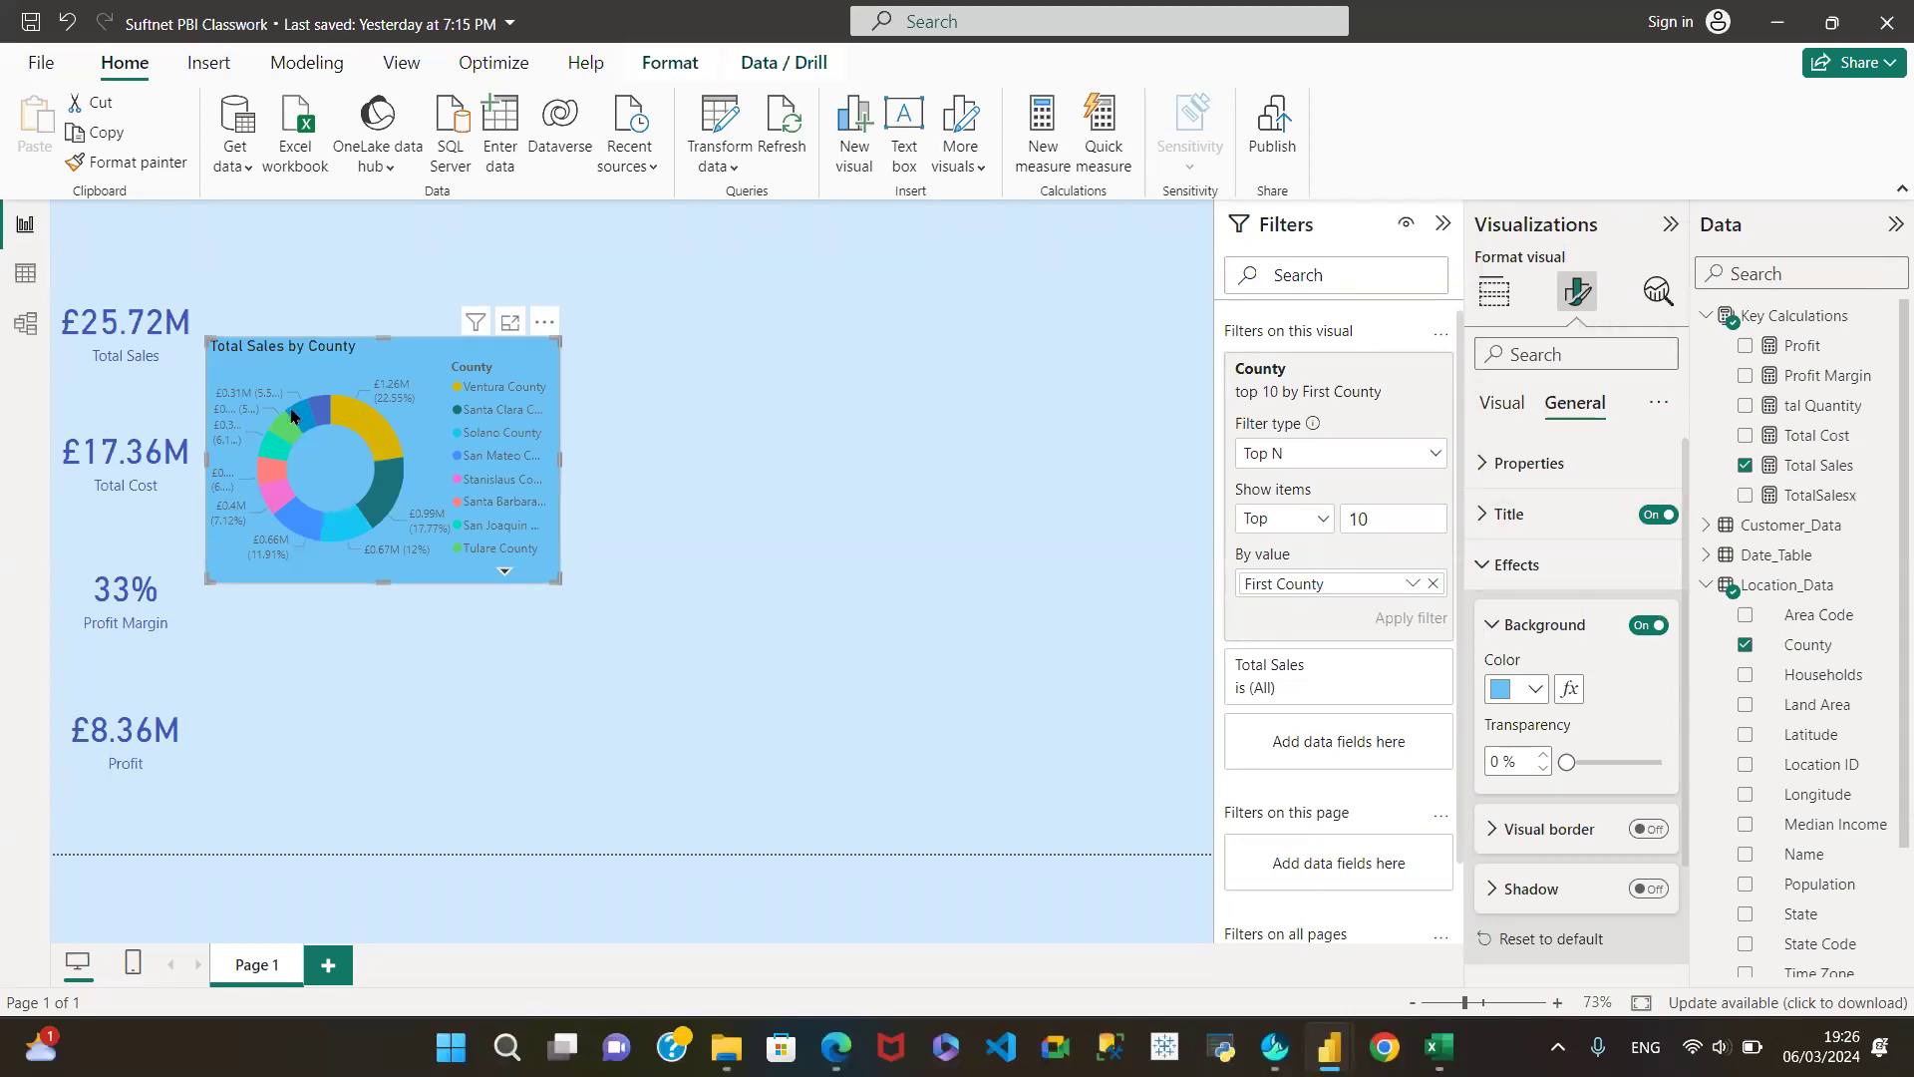
left_click(1494, 414)
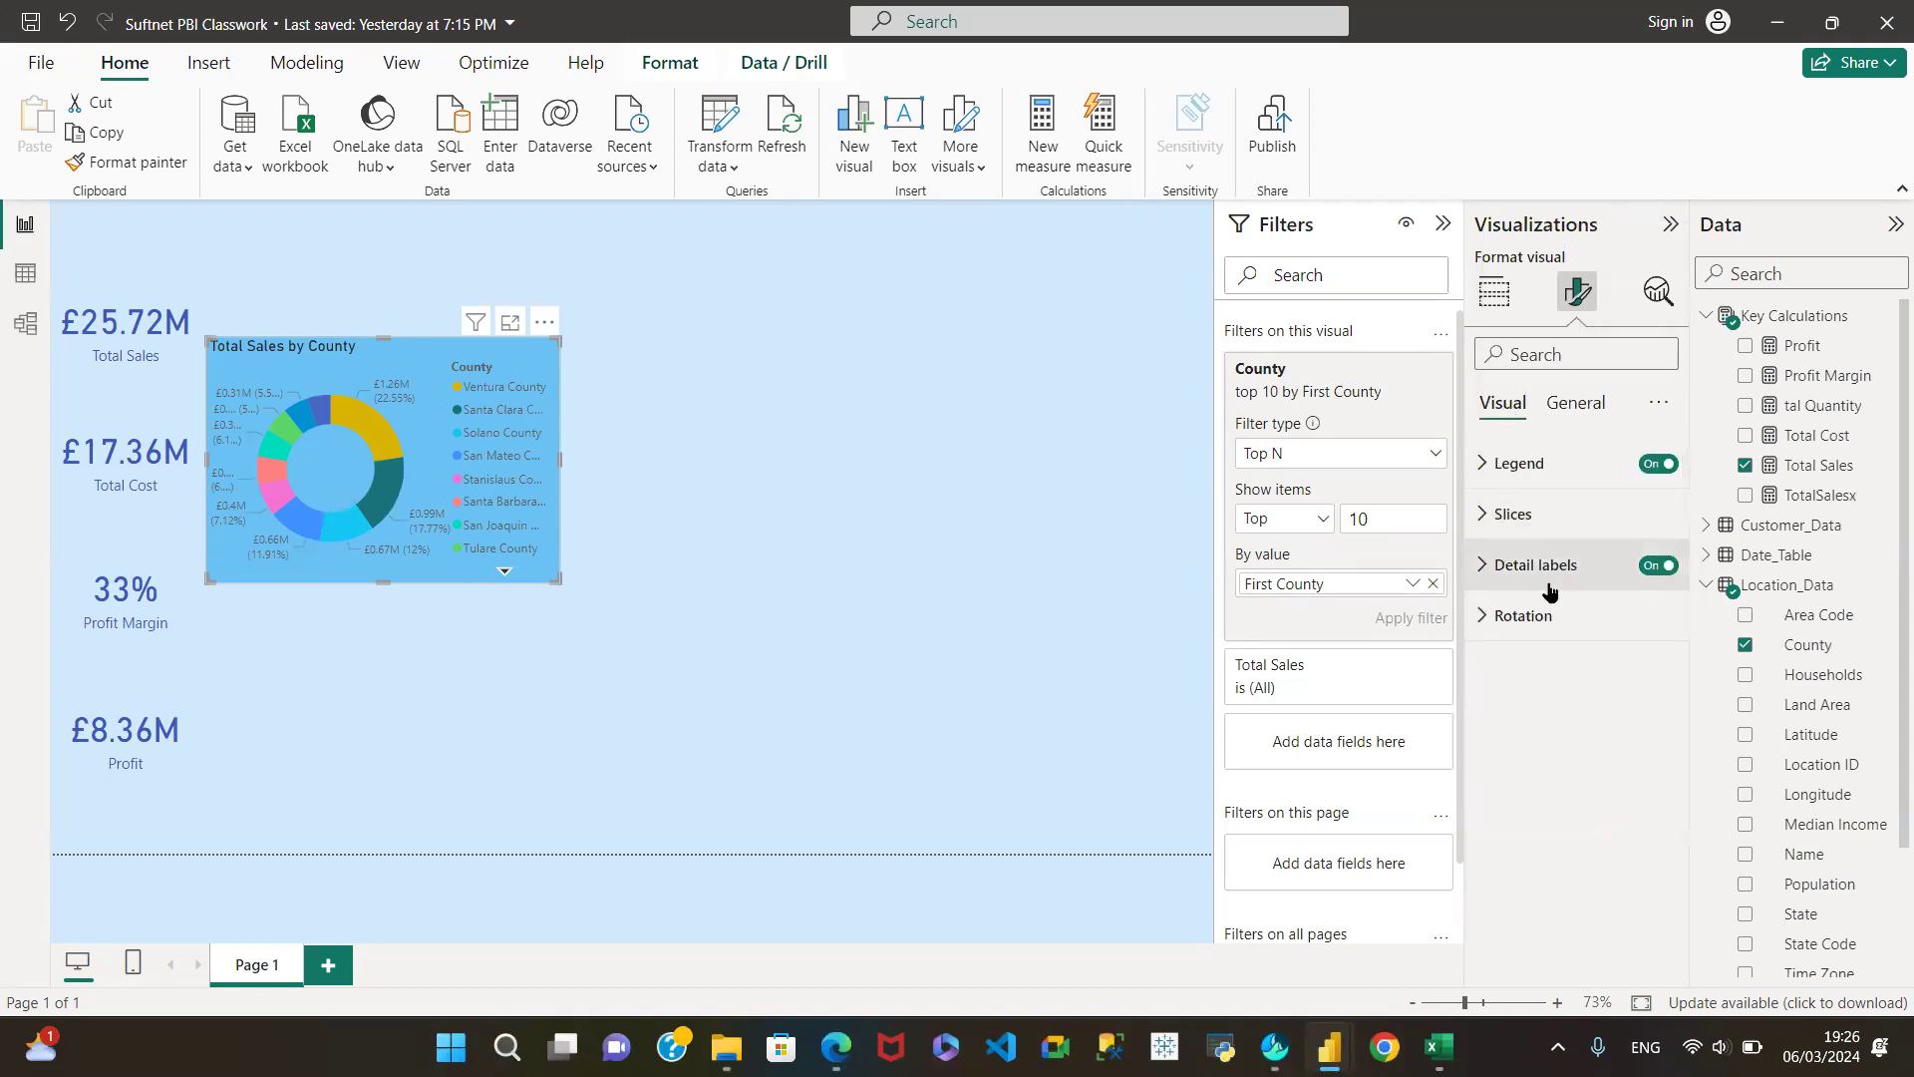
left_click(1480, 564)
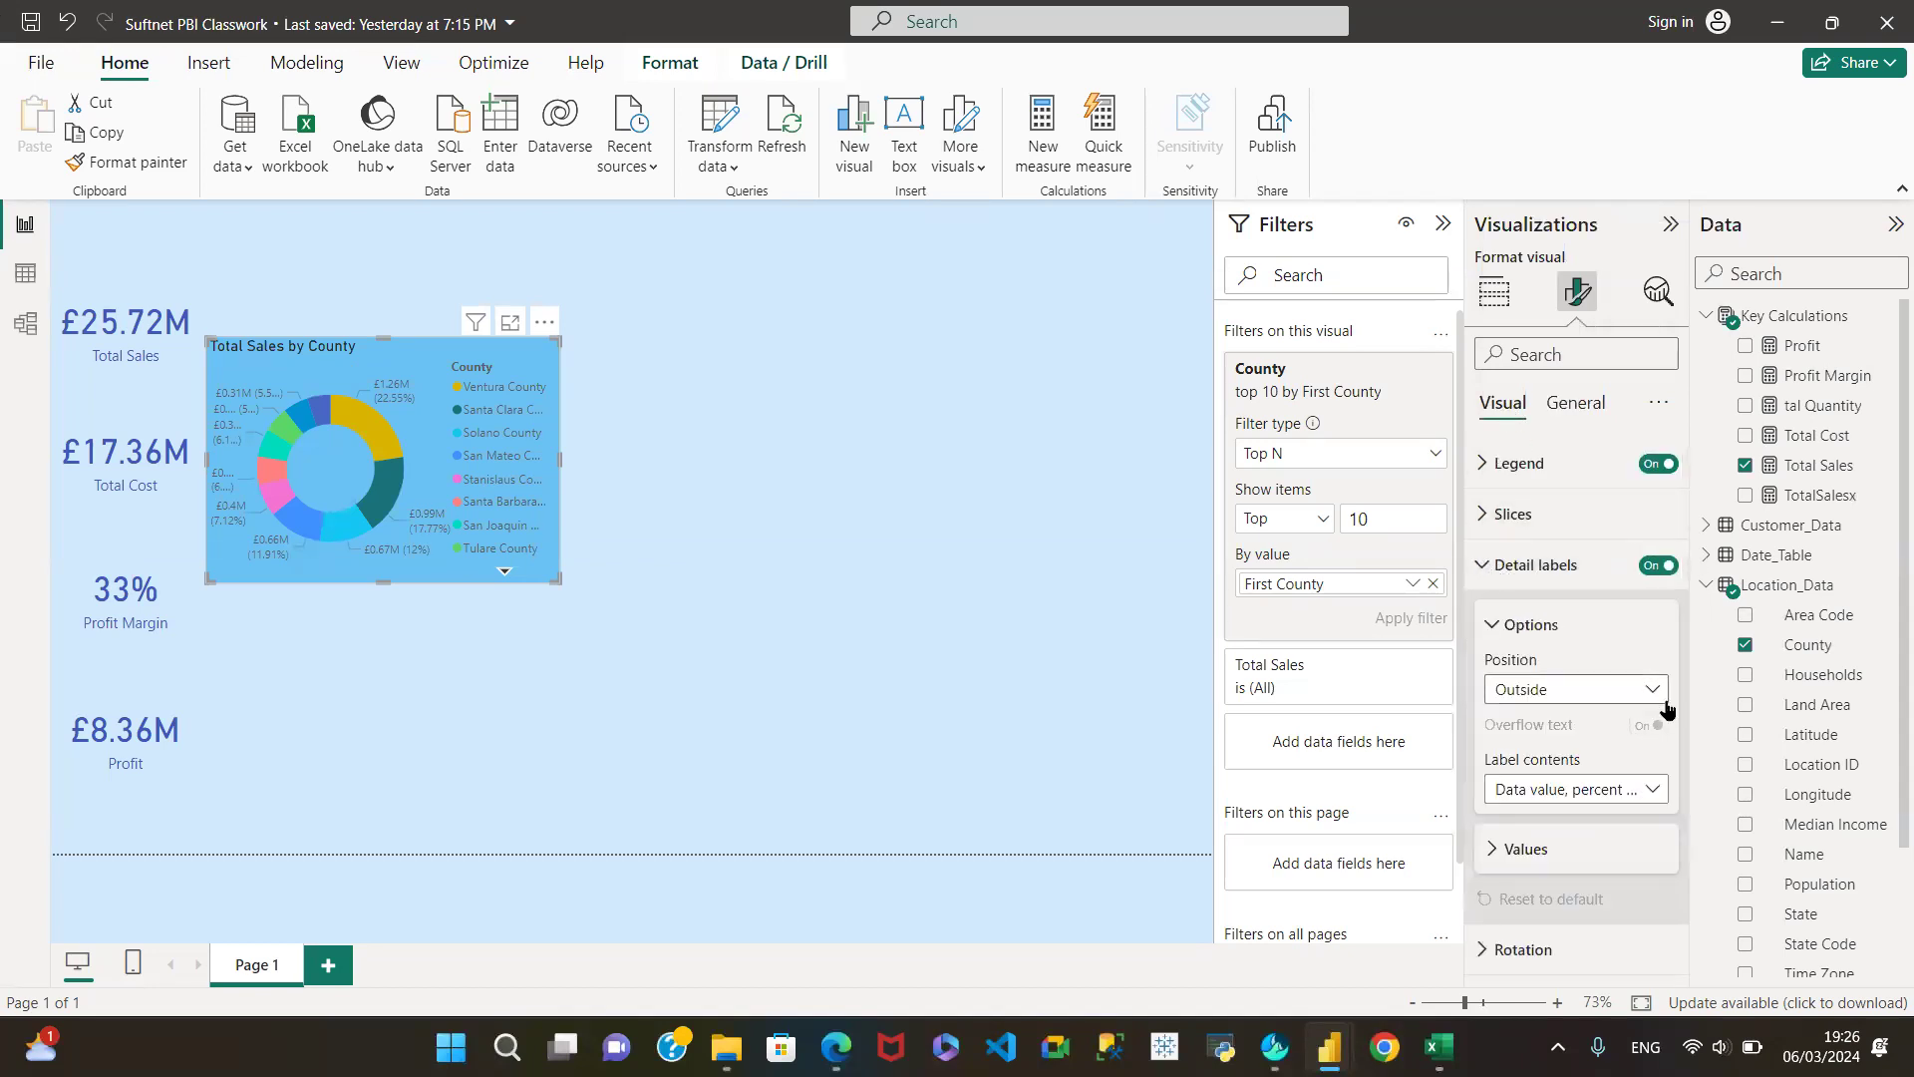
left_click(1570, 852)
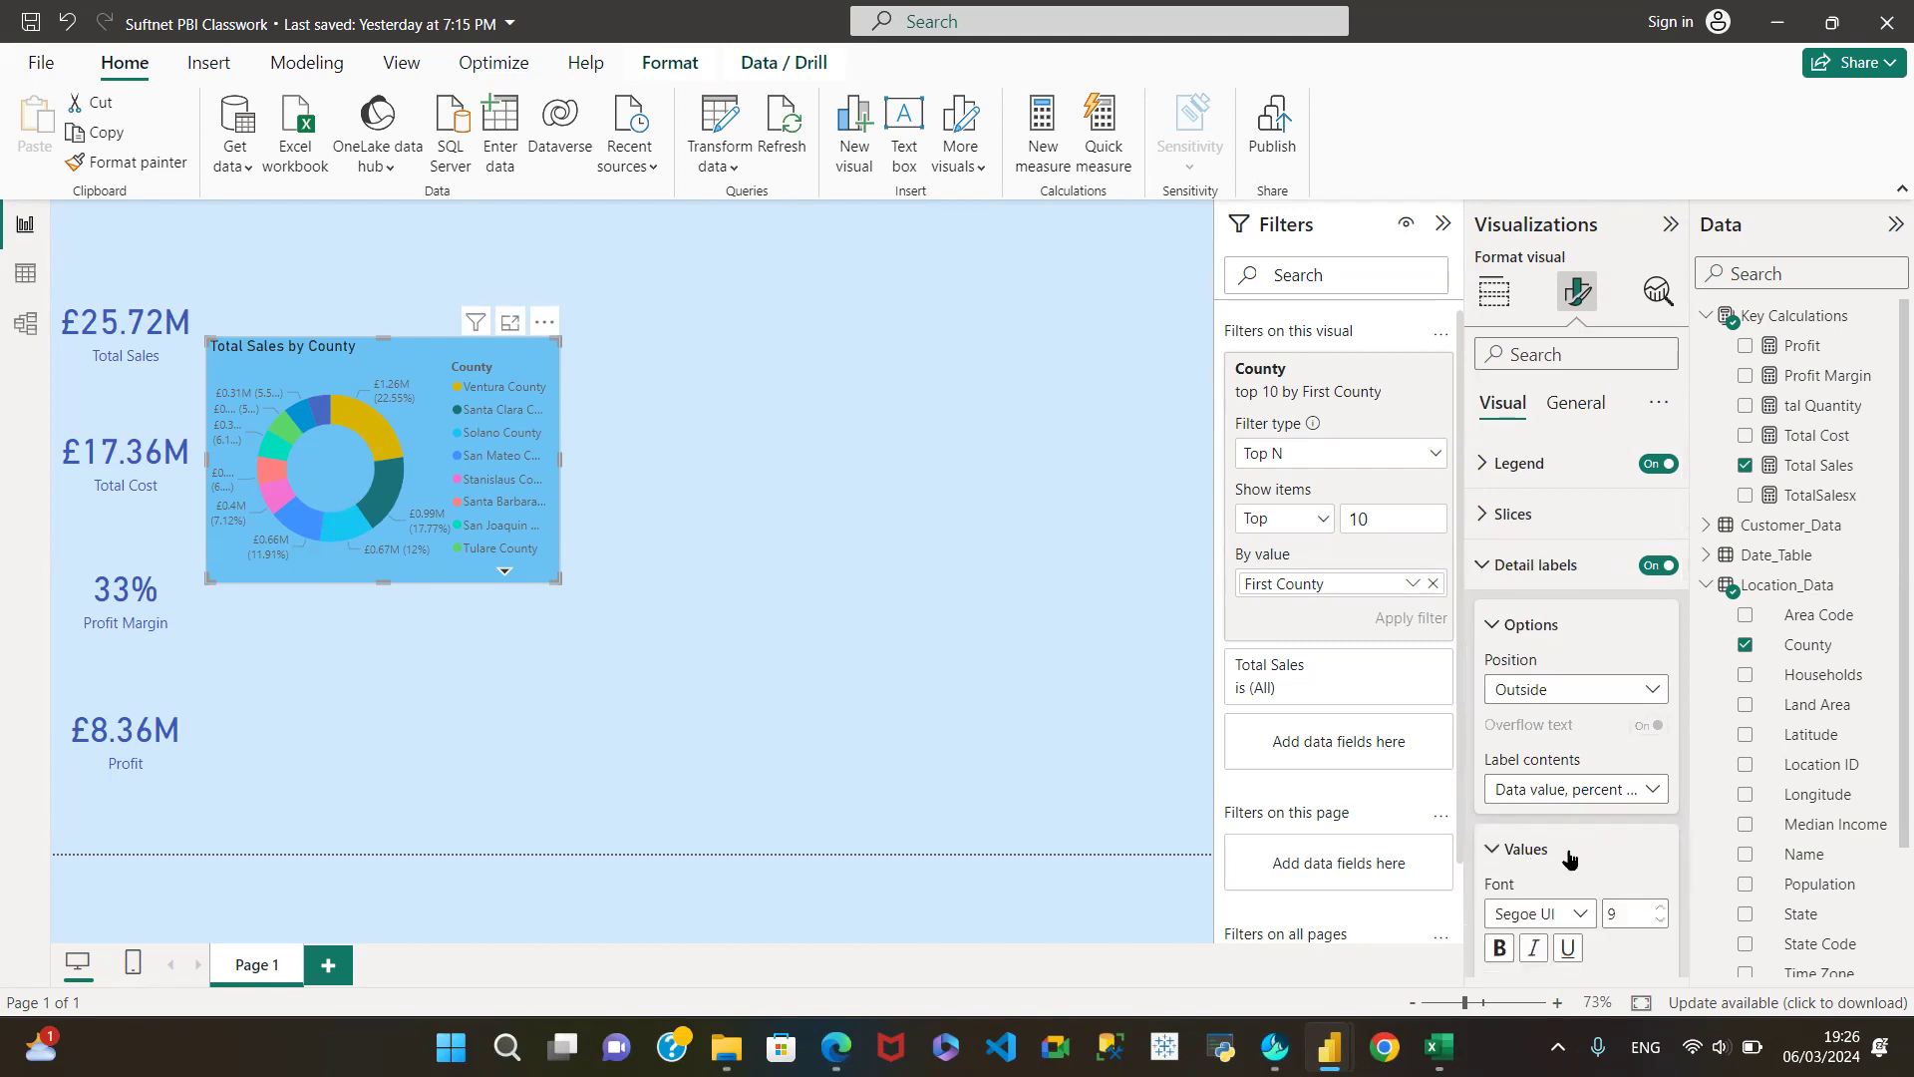
scroll(1570, 859, "down", 3)
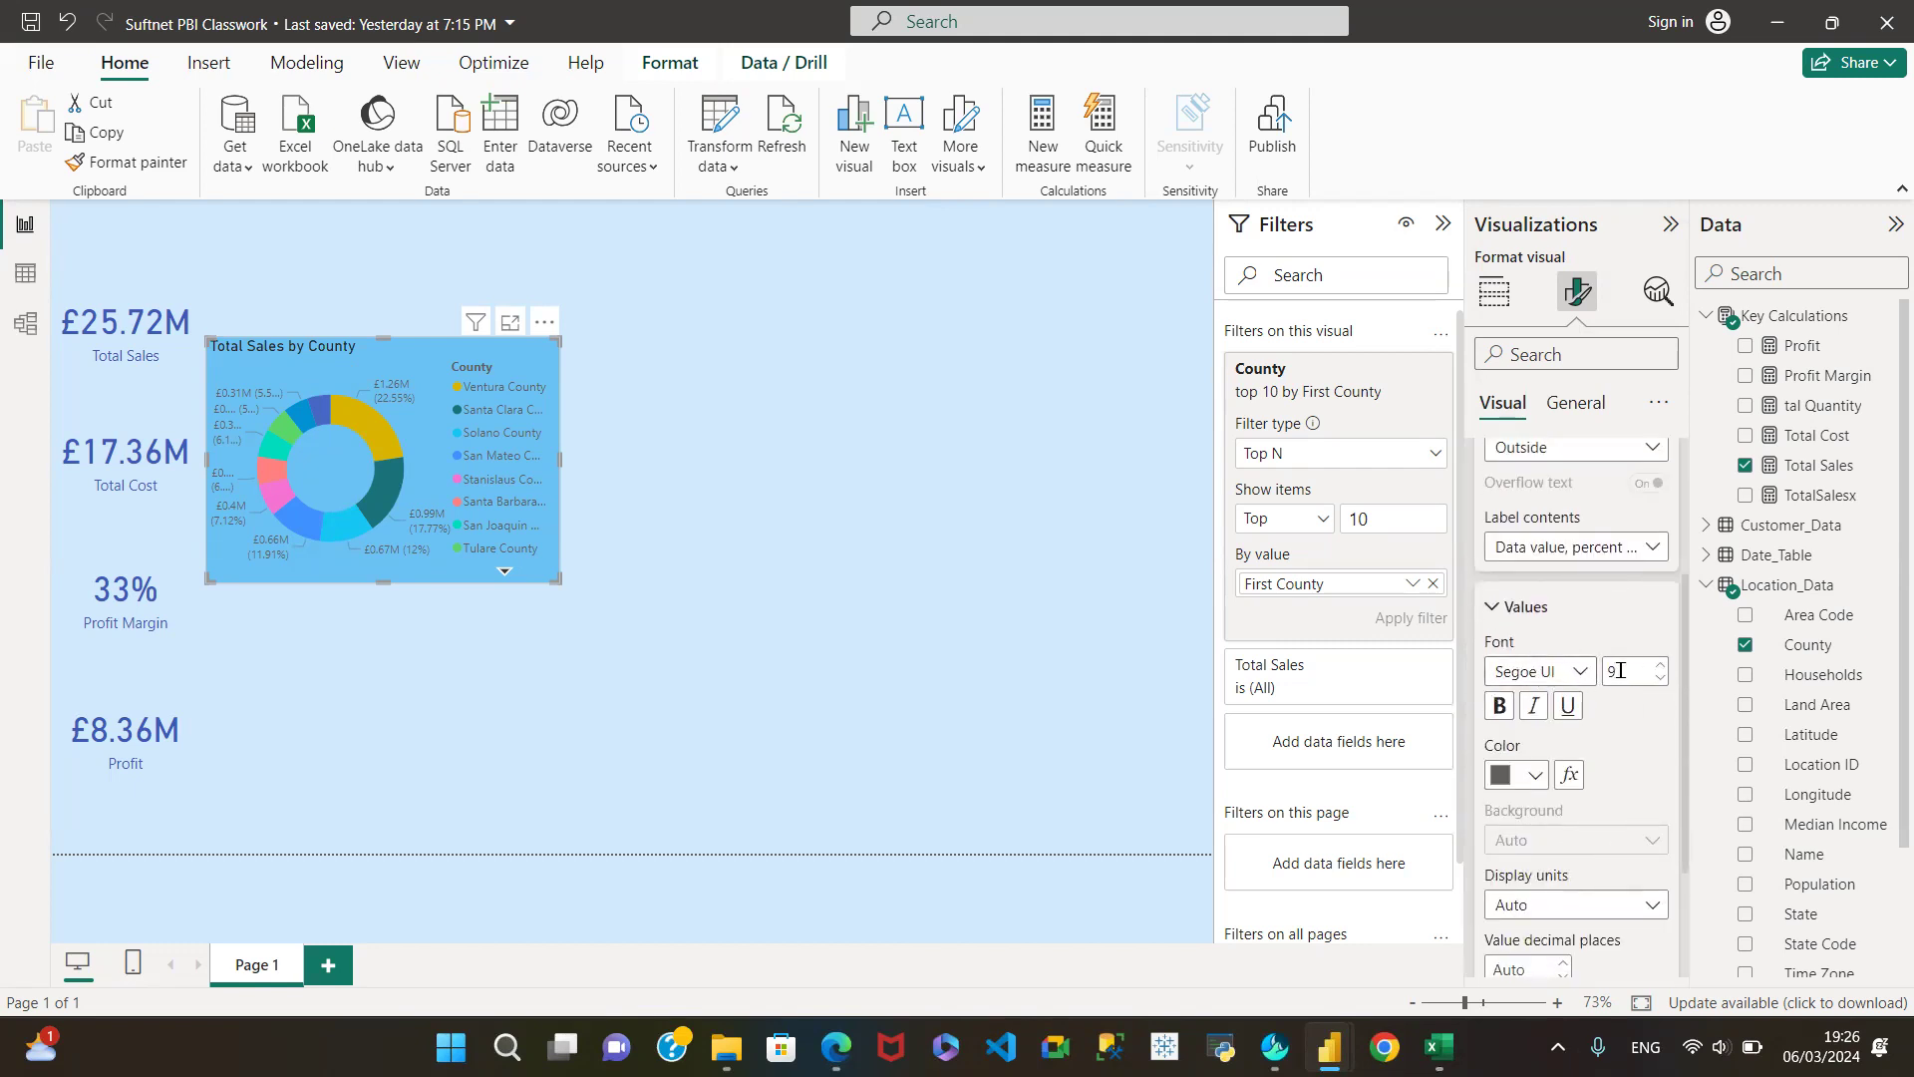
left_click(1535, 775)
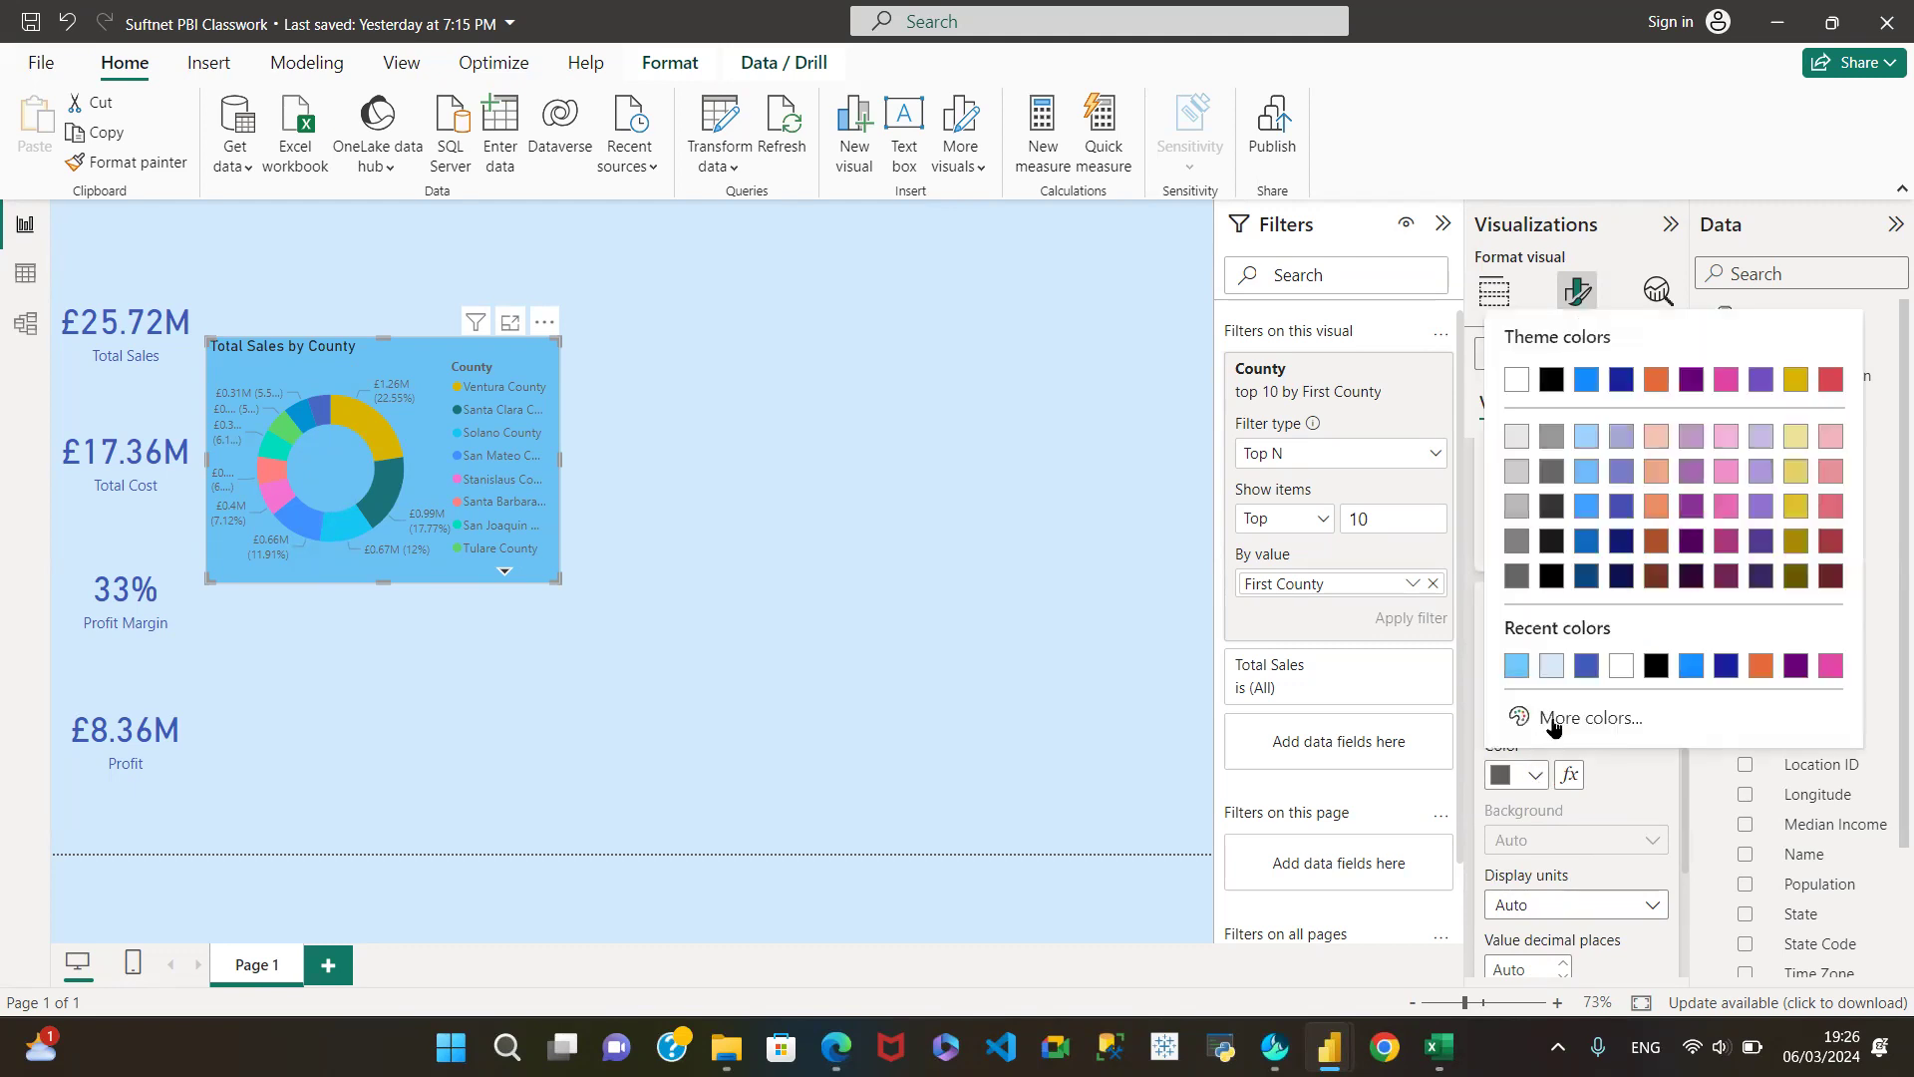
left_click(1551, 379)
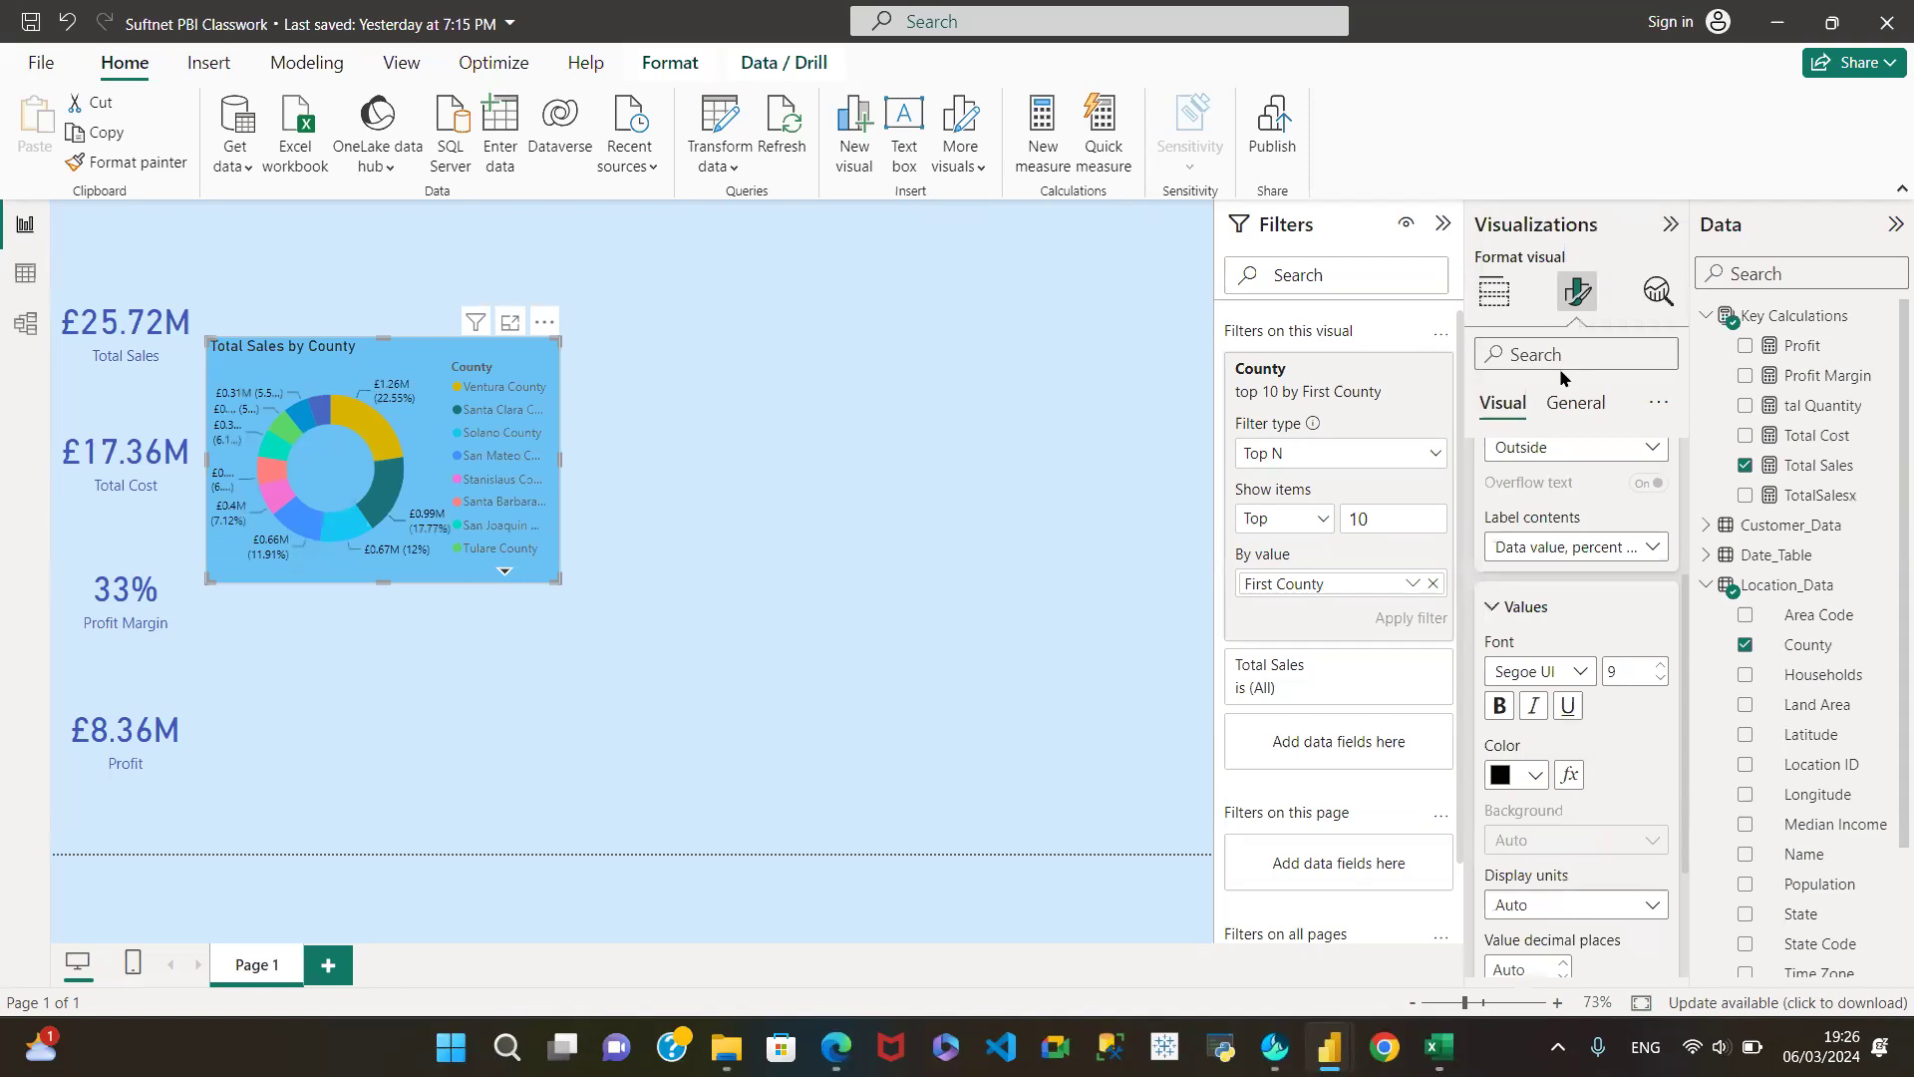
left_click(1498, 707)
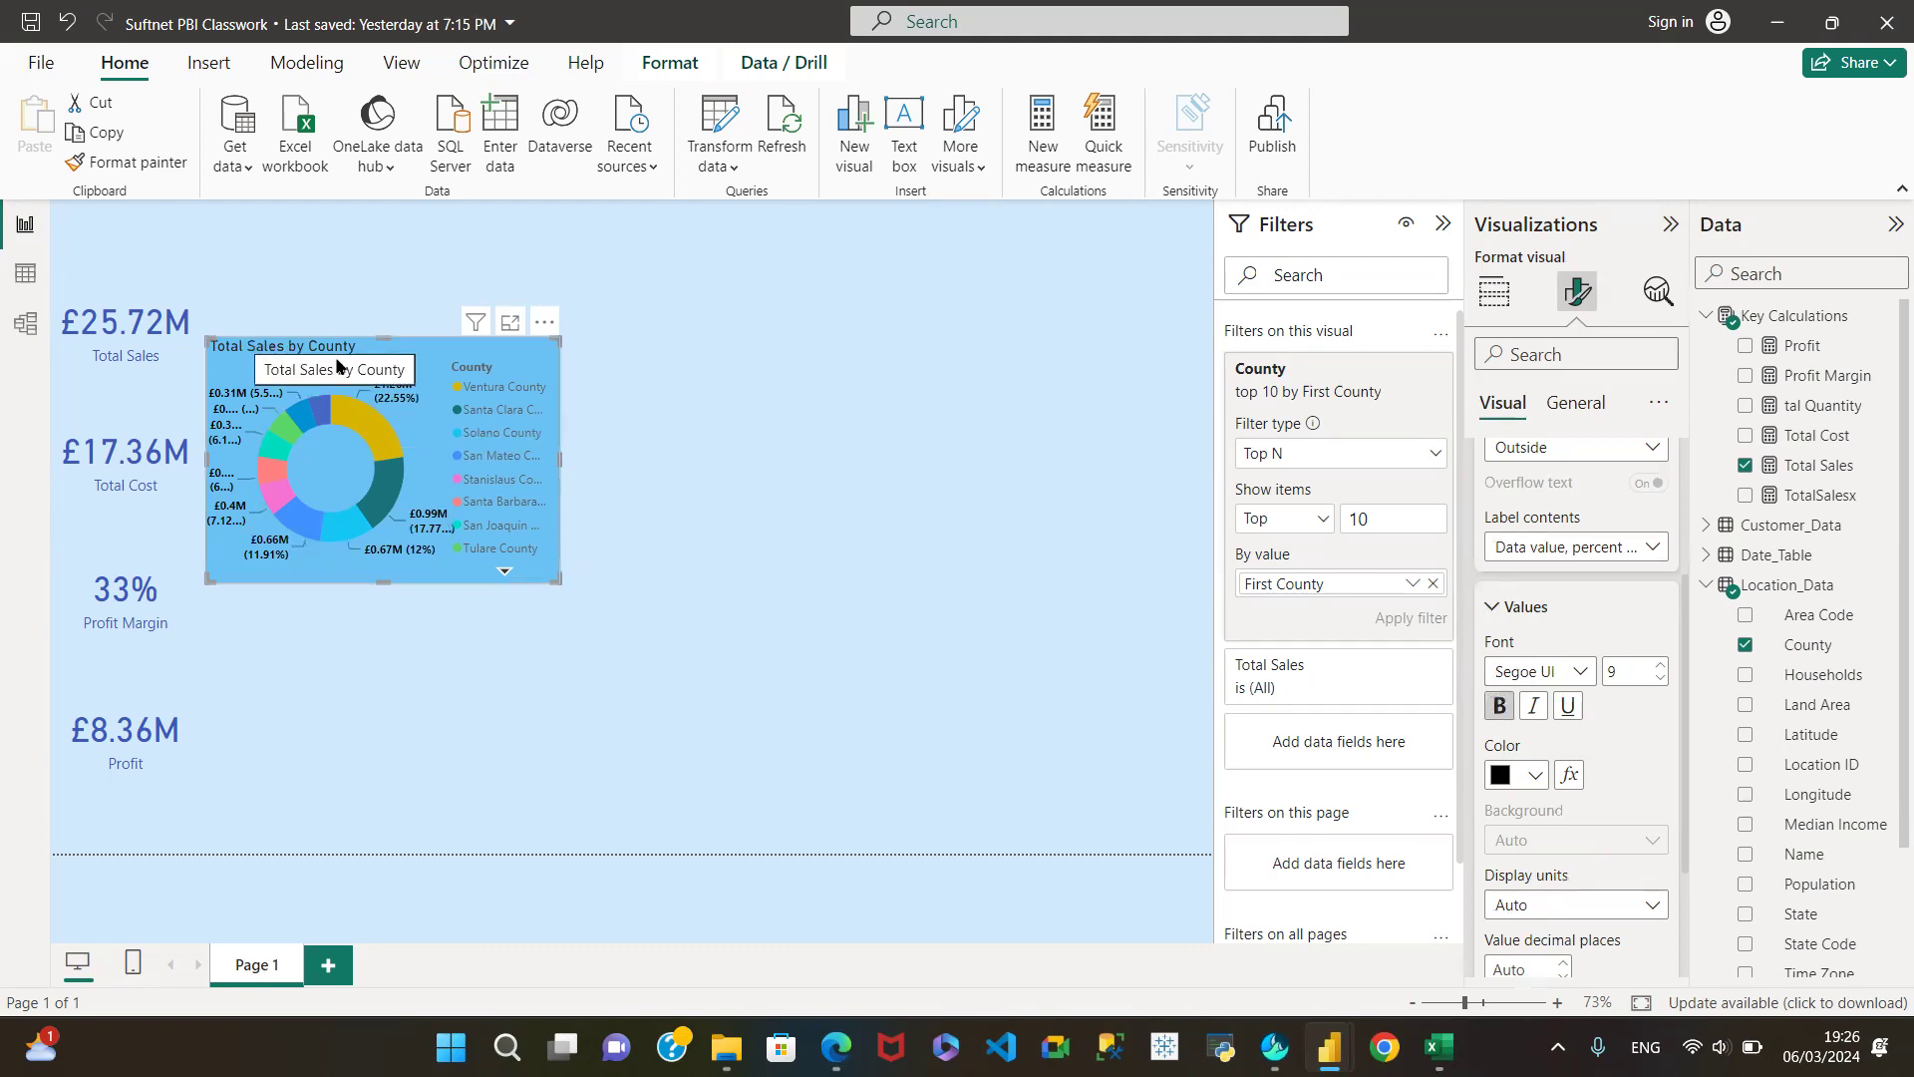
Step: Center the donut chart's title horizontally
left_click(1567, 408)
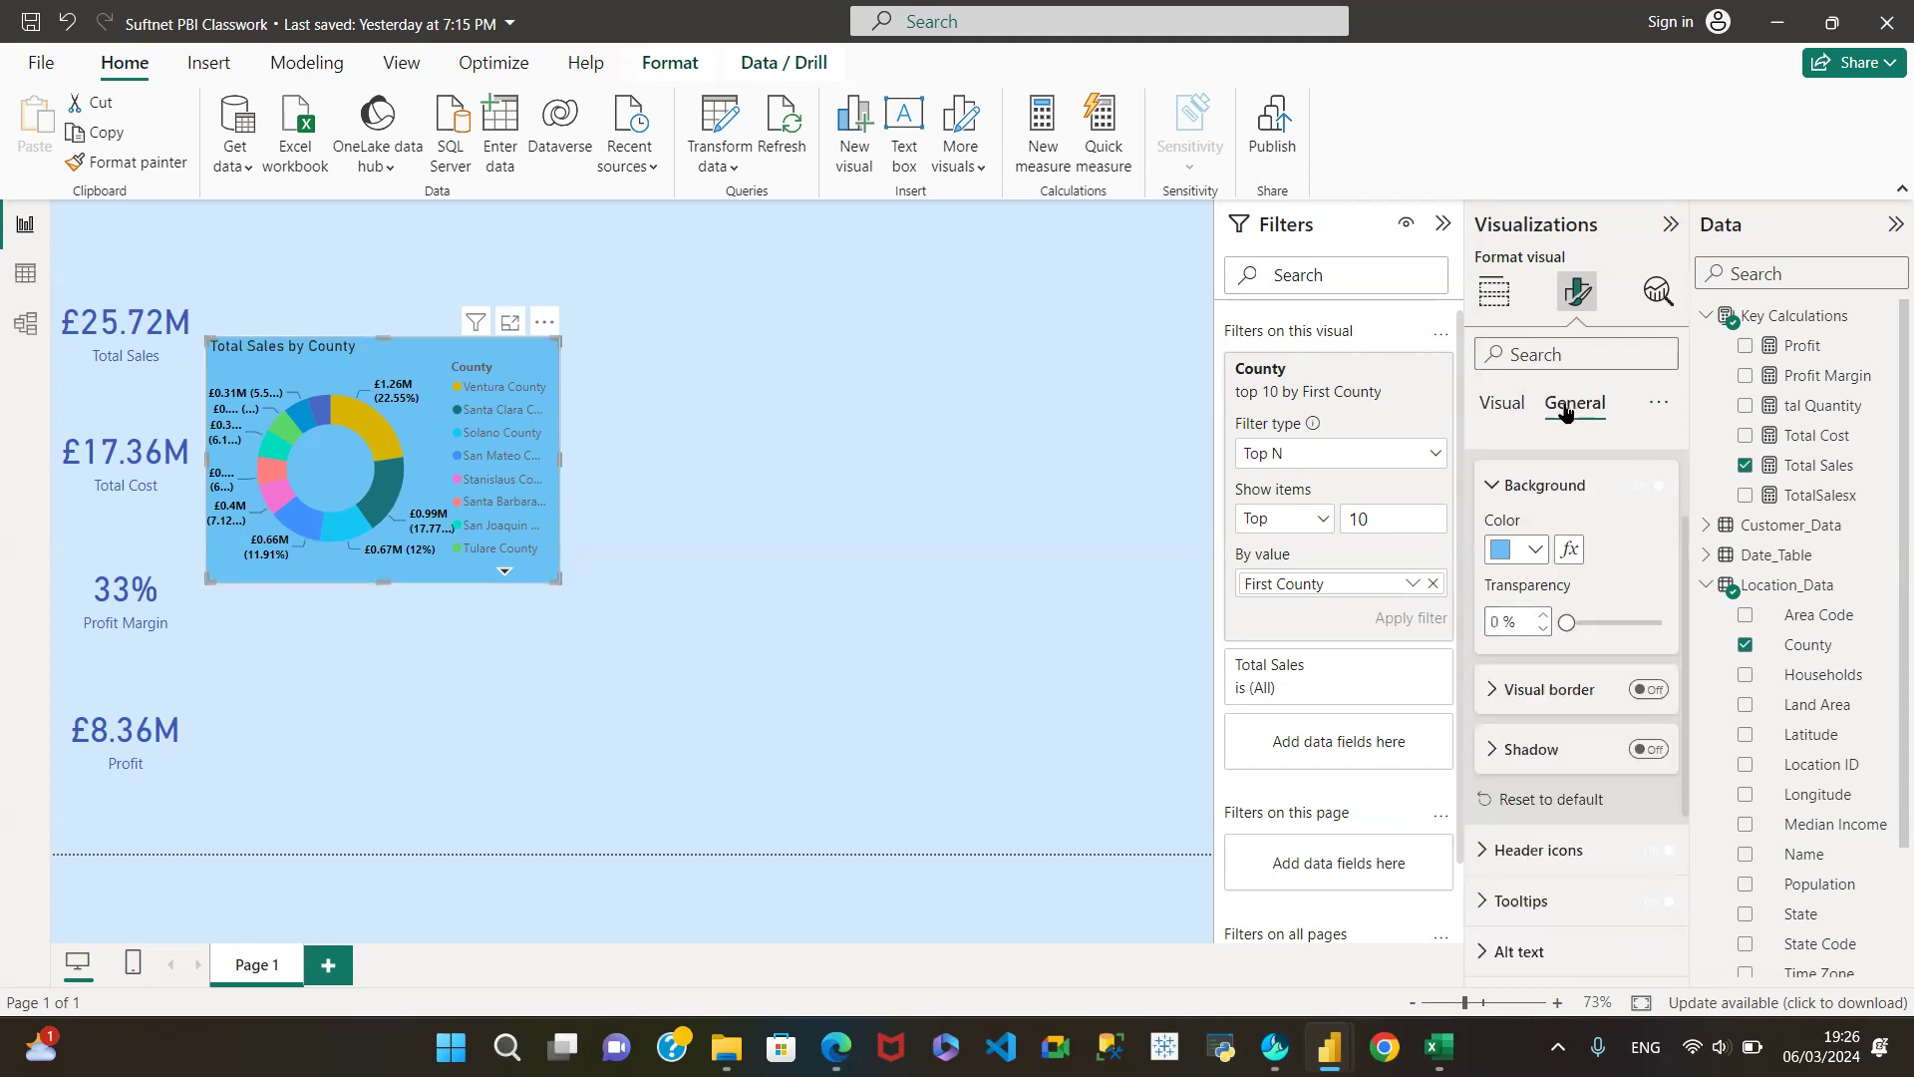
left_click(1490, 489)
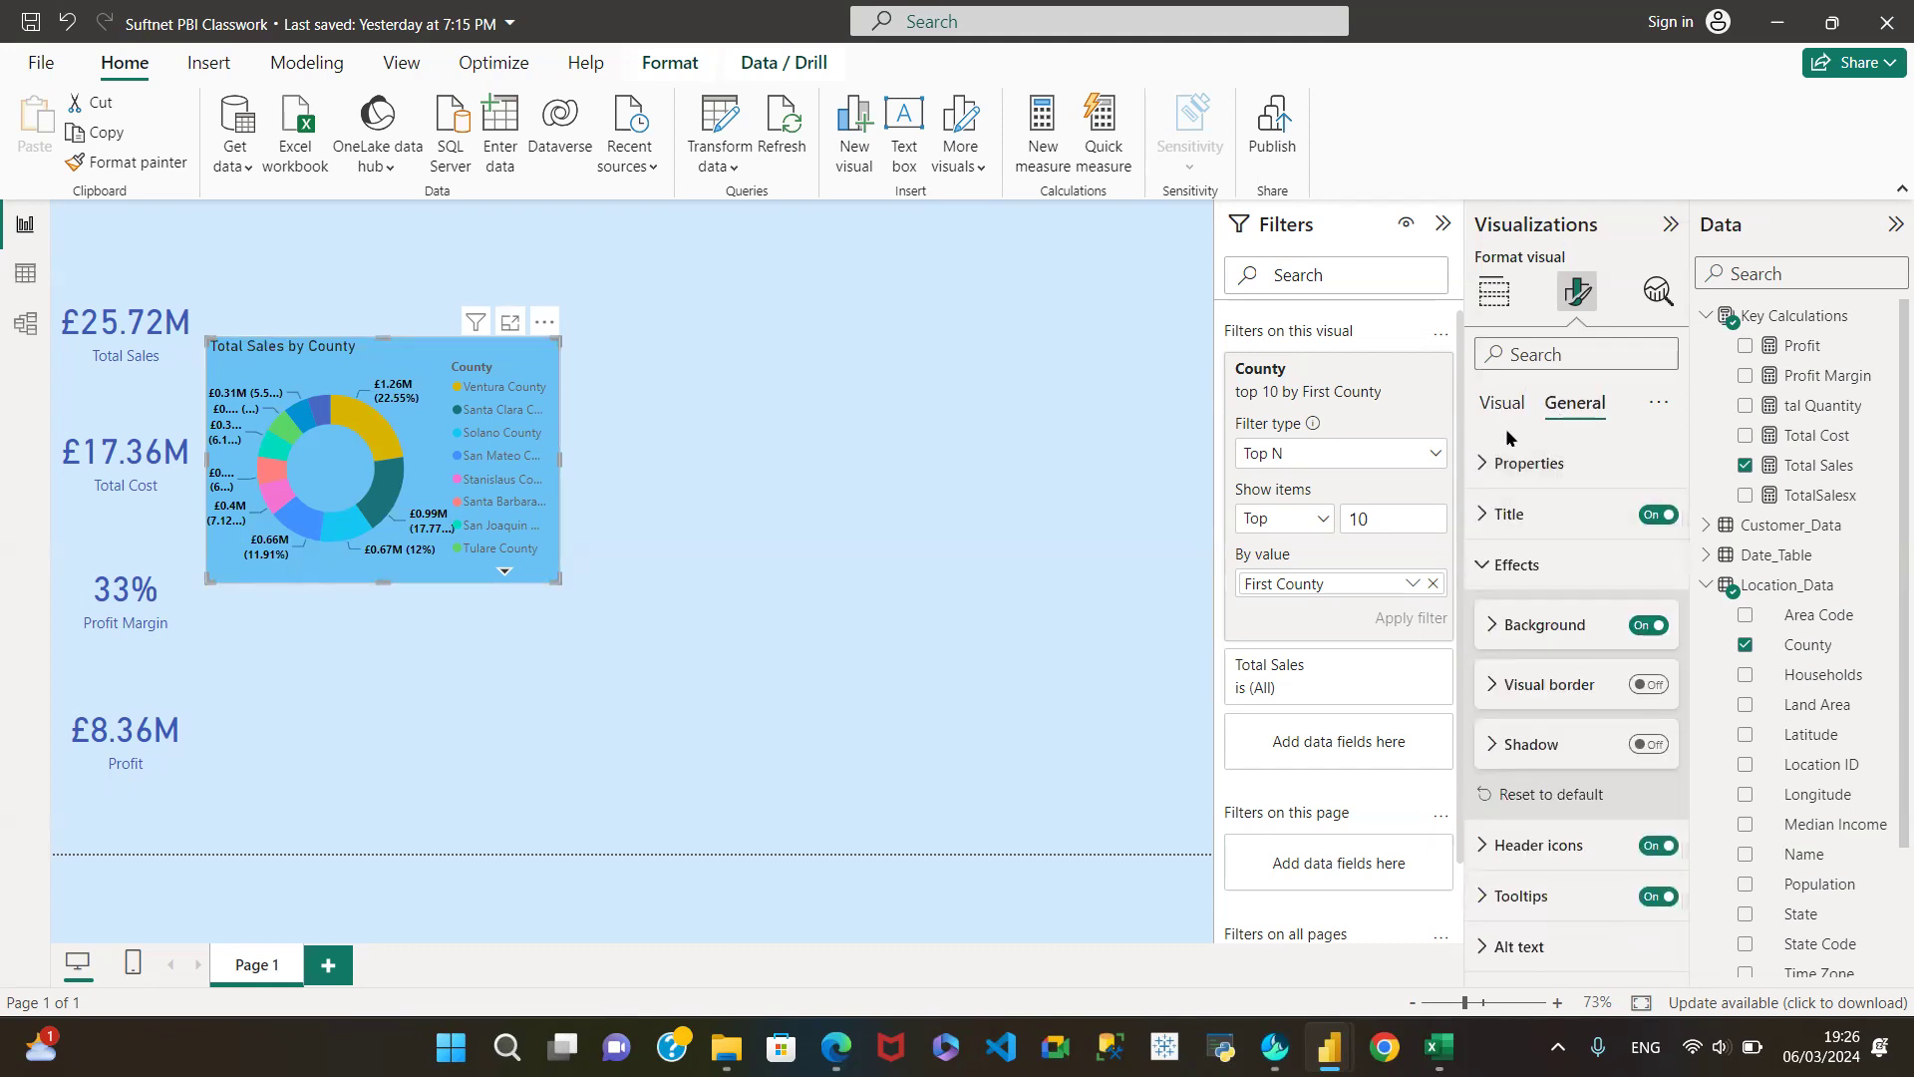
left_click(1495, 526)
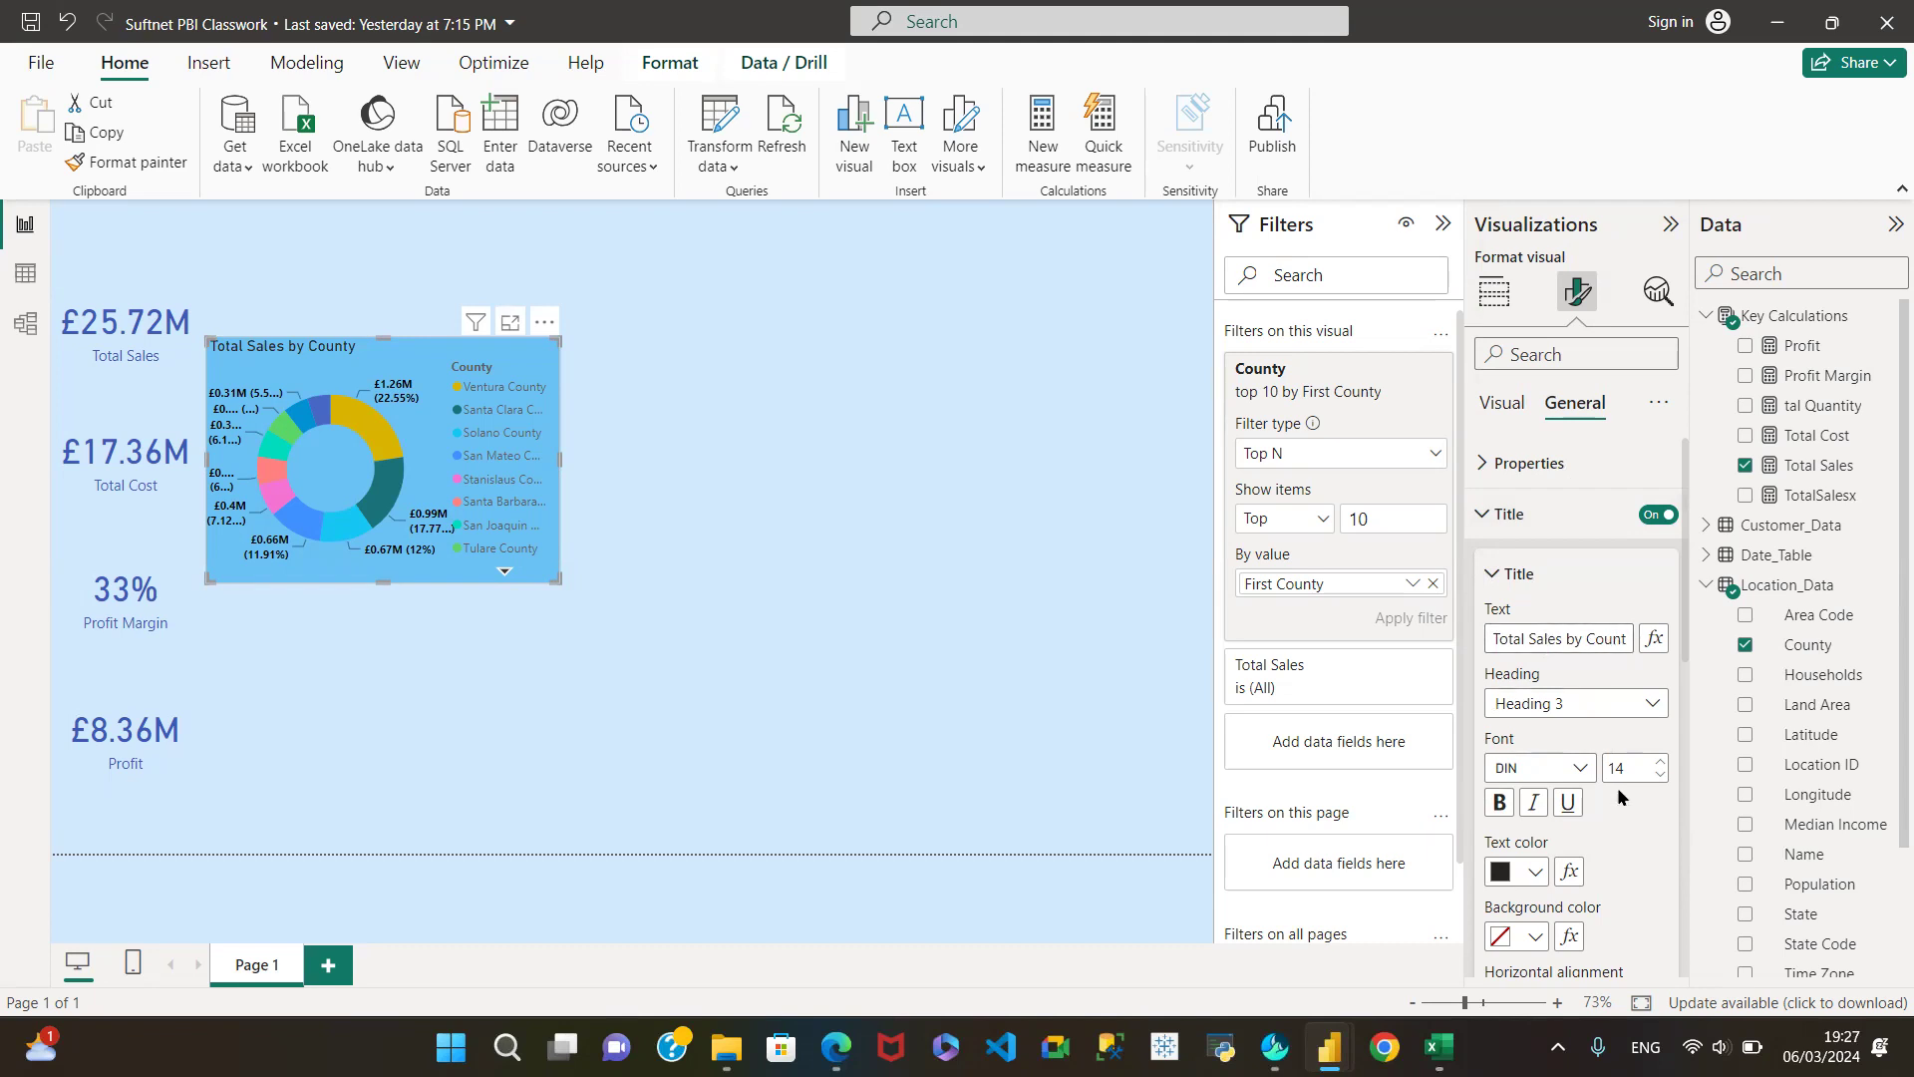
scroll(1625, 775, "down", 4)
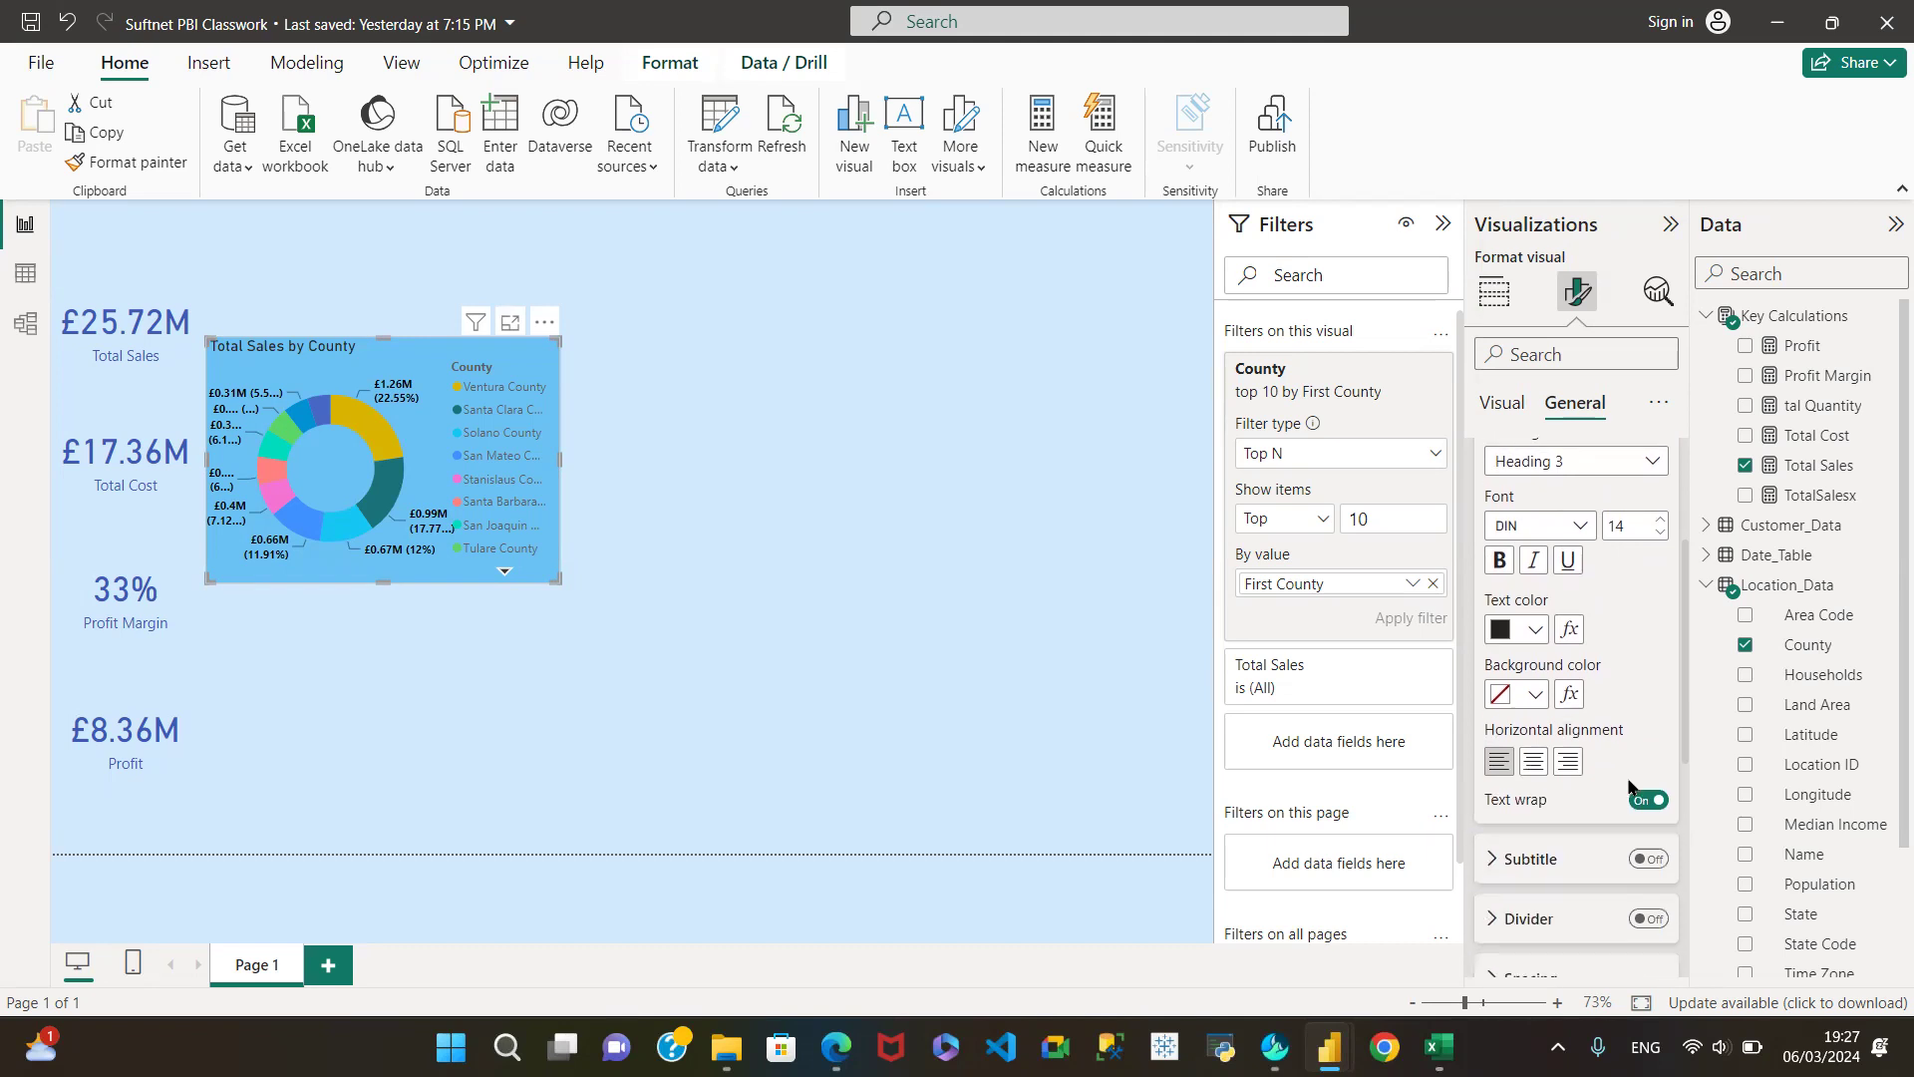
left_click(1532, 768)
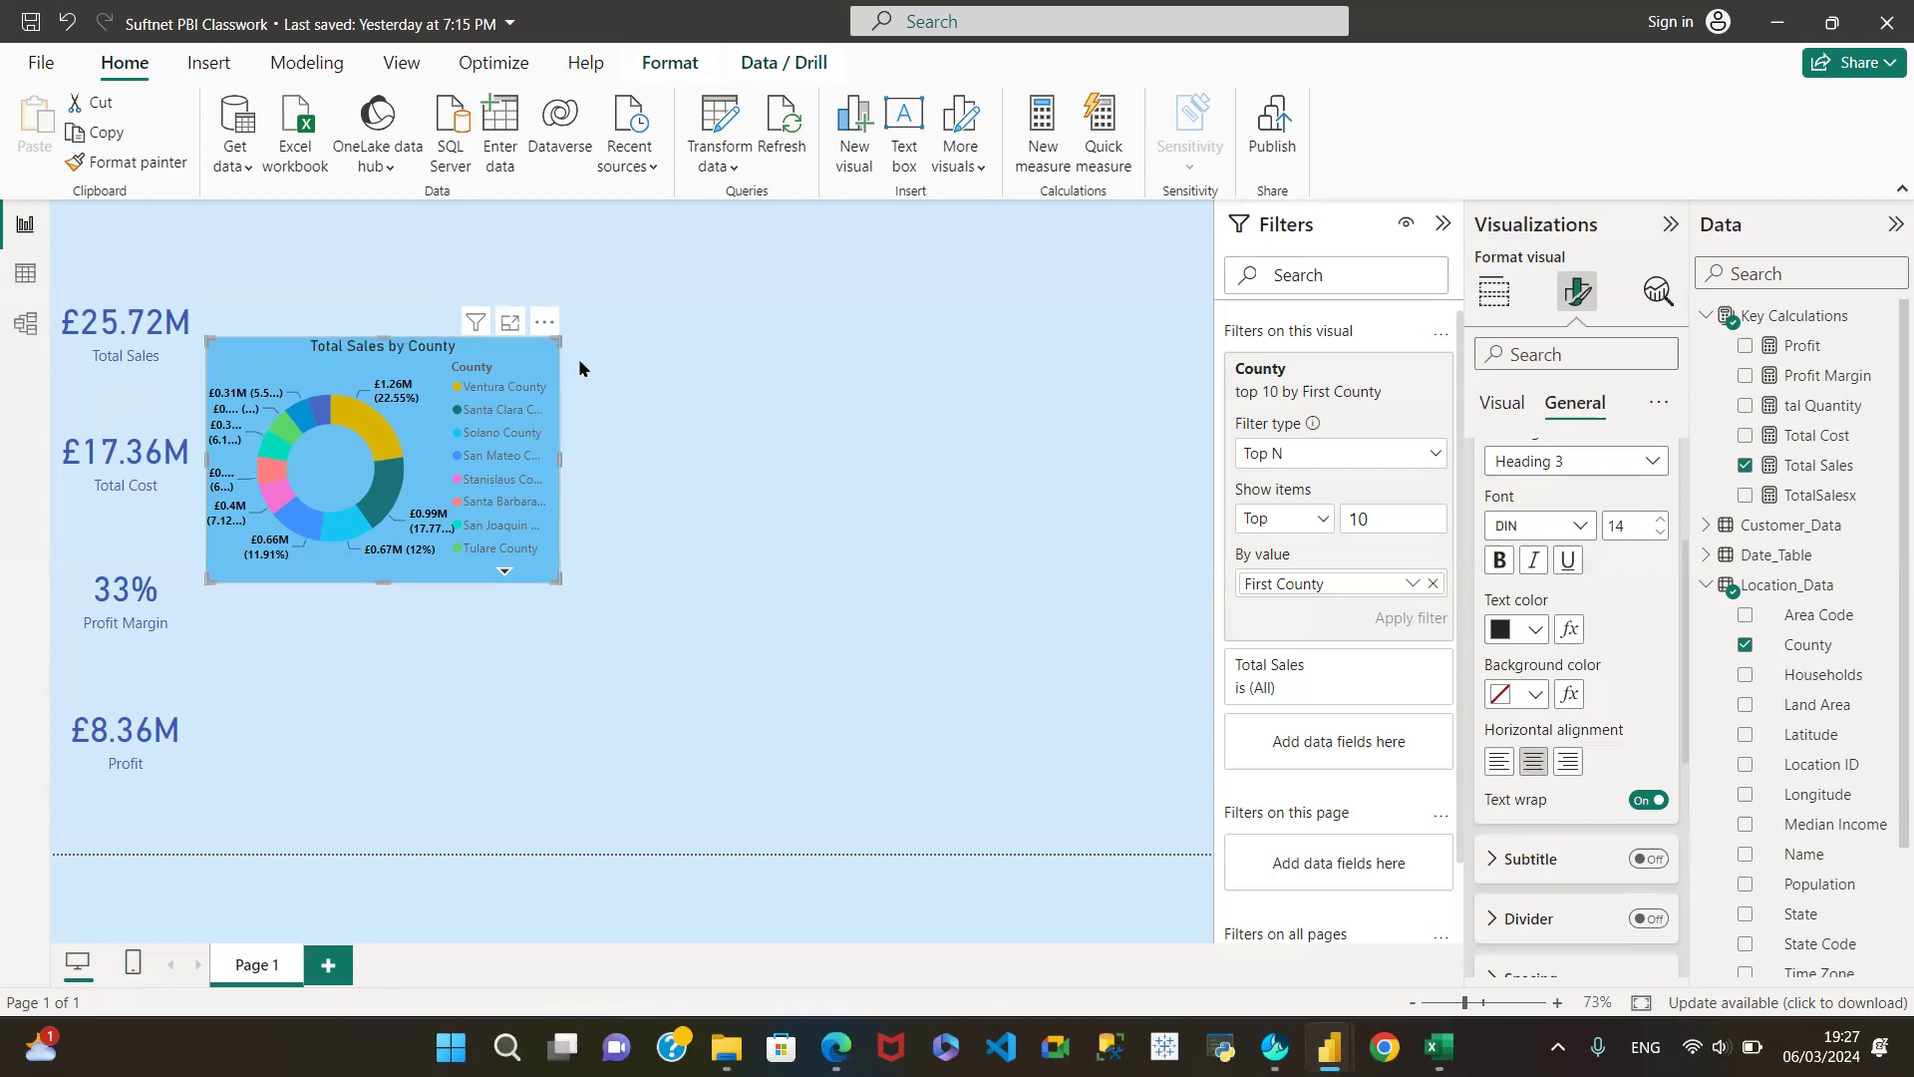
left_click(1501, 402)
scroll(1607, 778, "down", 2)
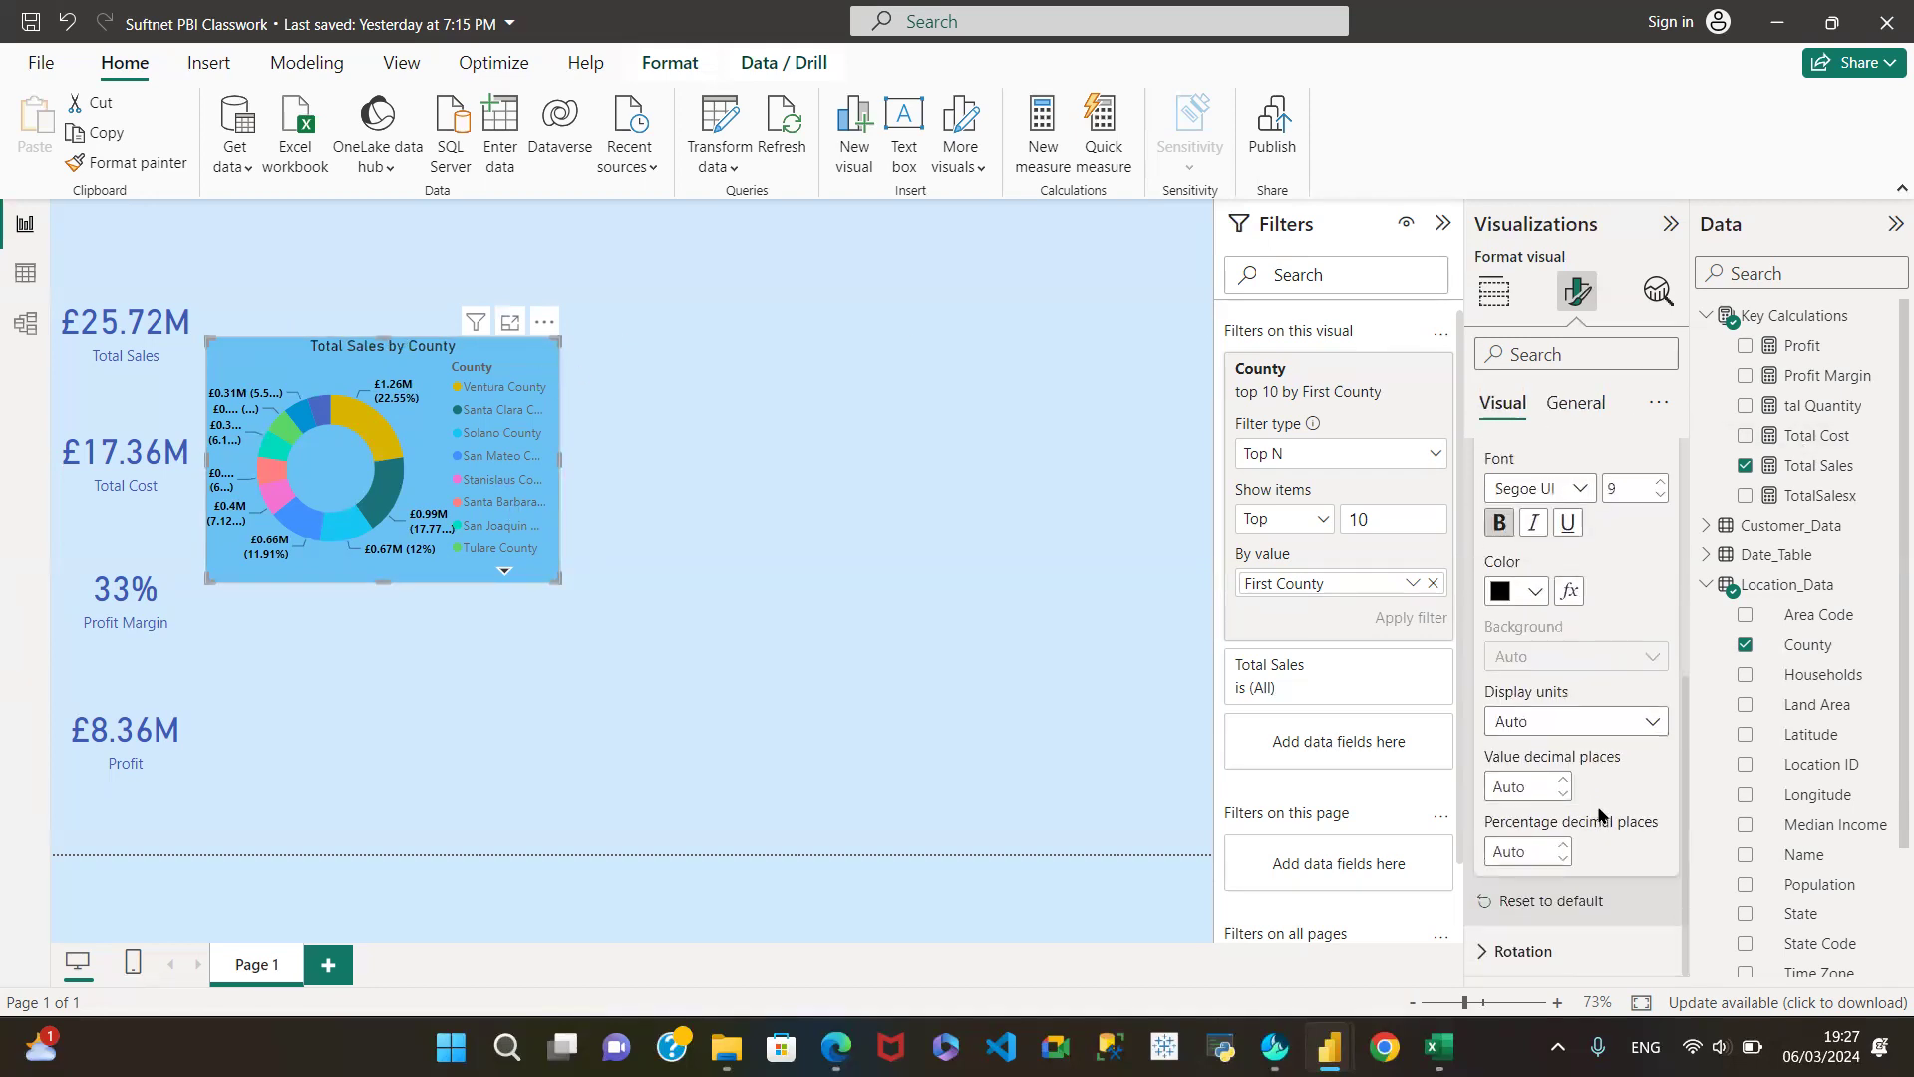
left_click(1592, 411)
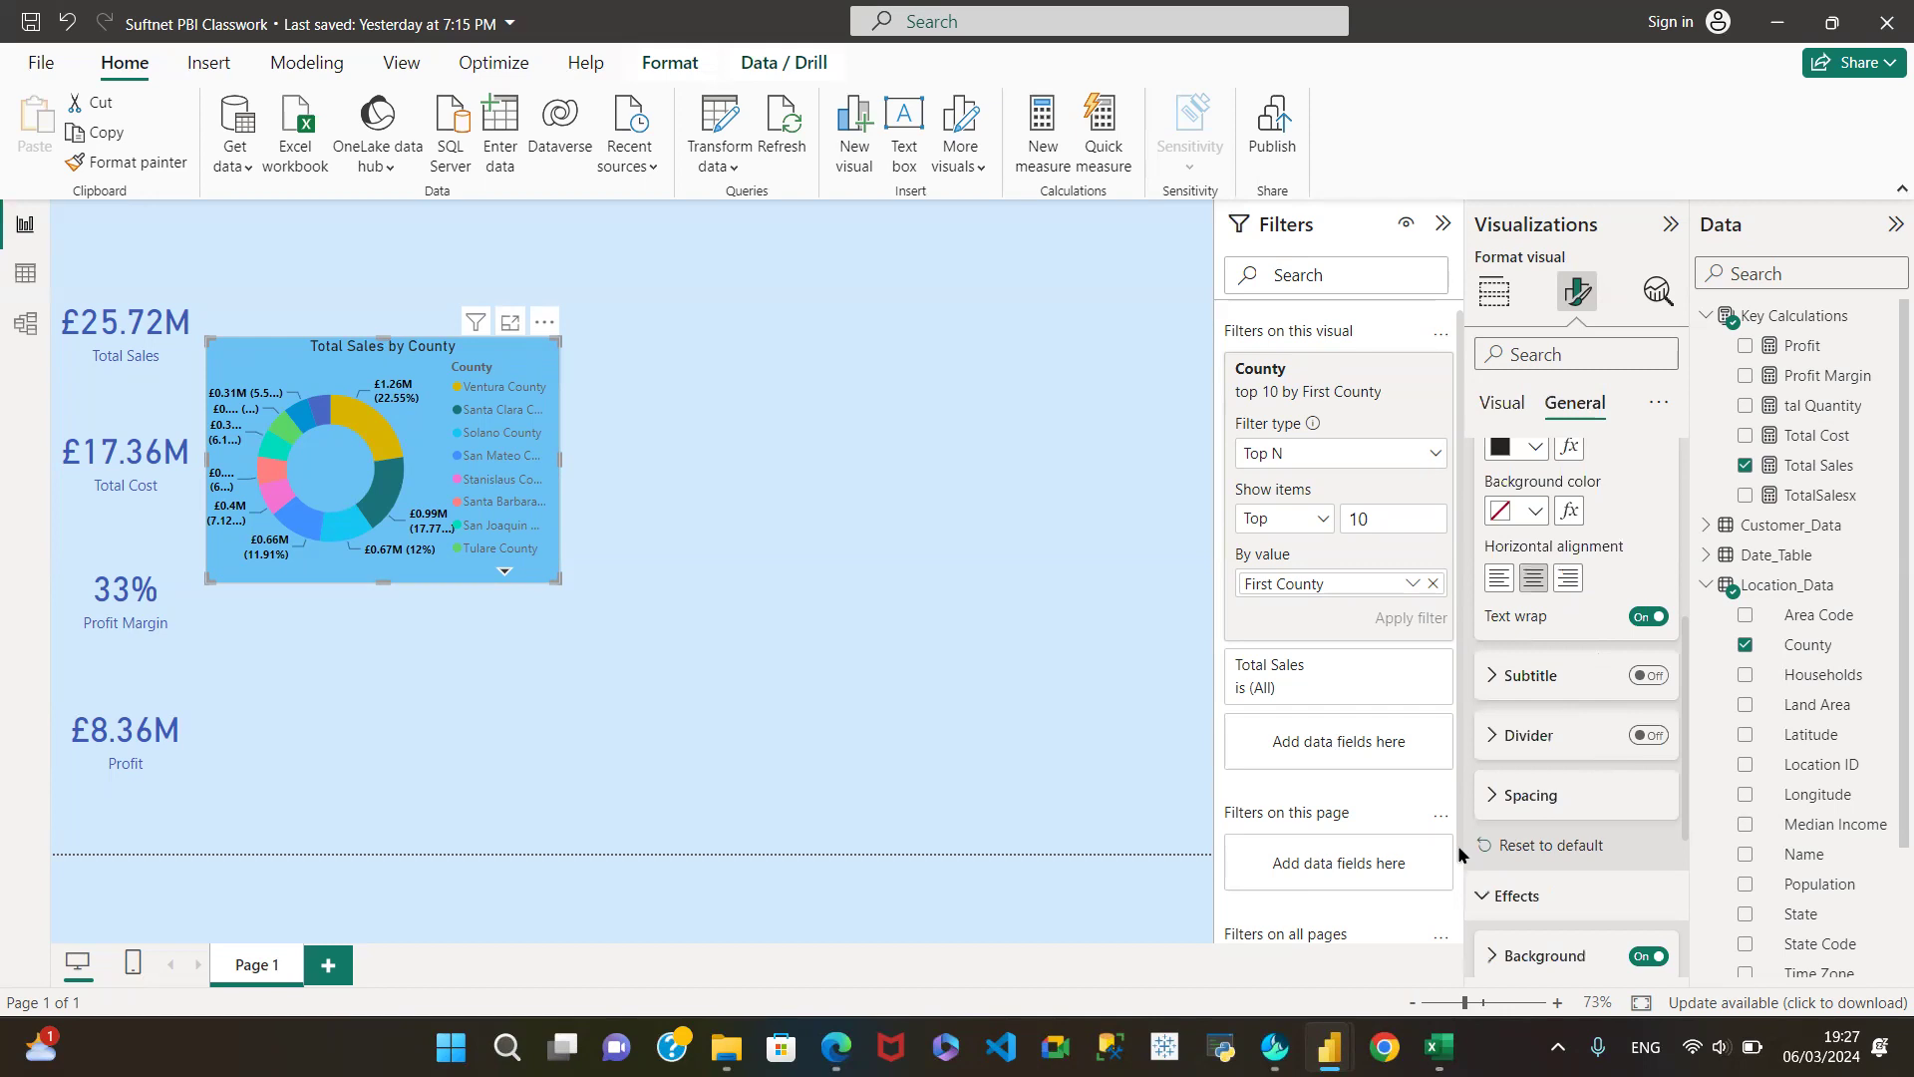
scroll(1561, 858, "down", 3)
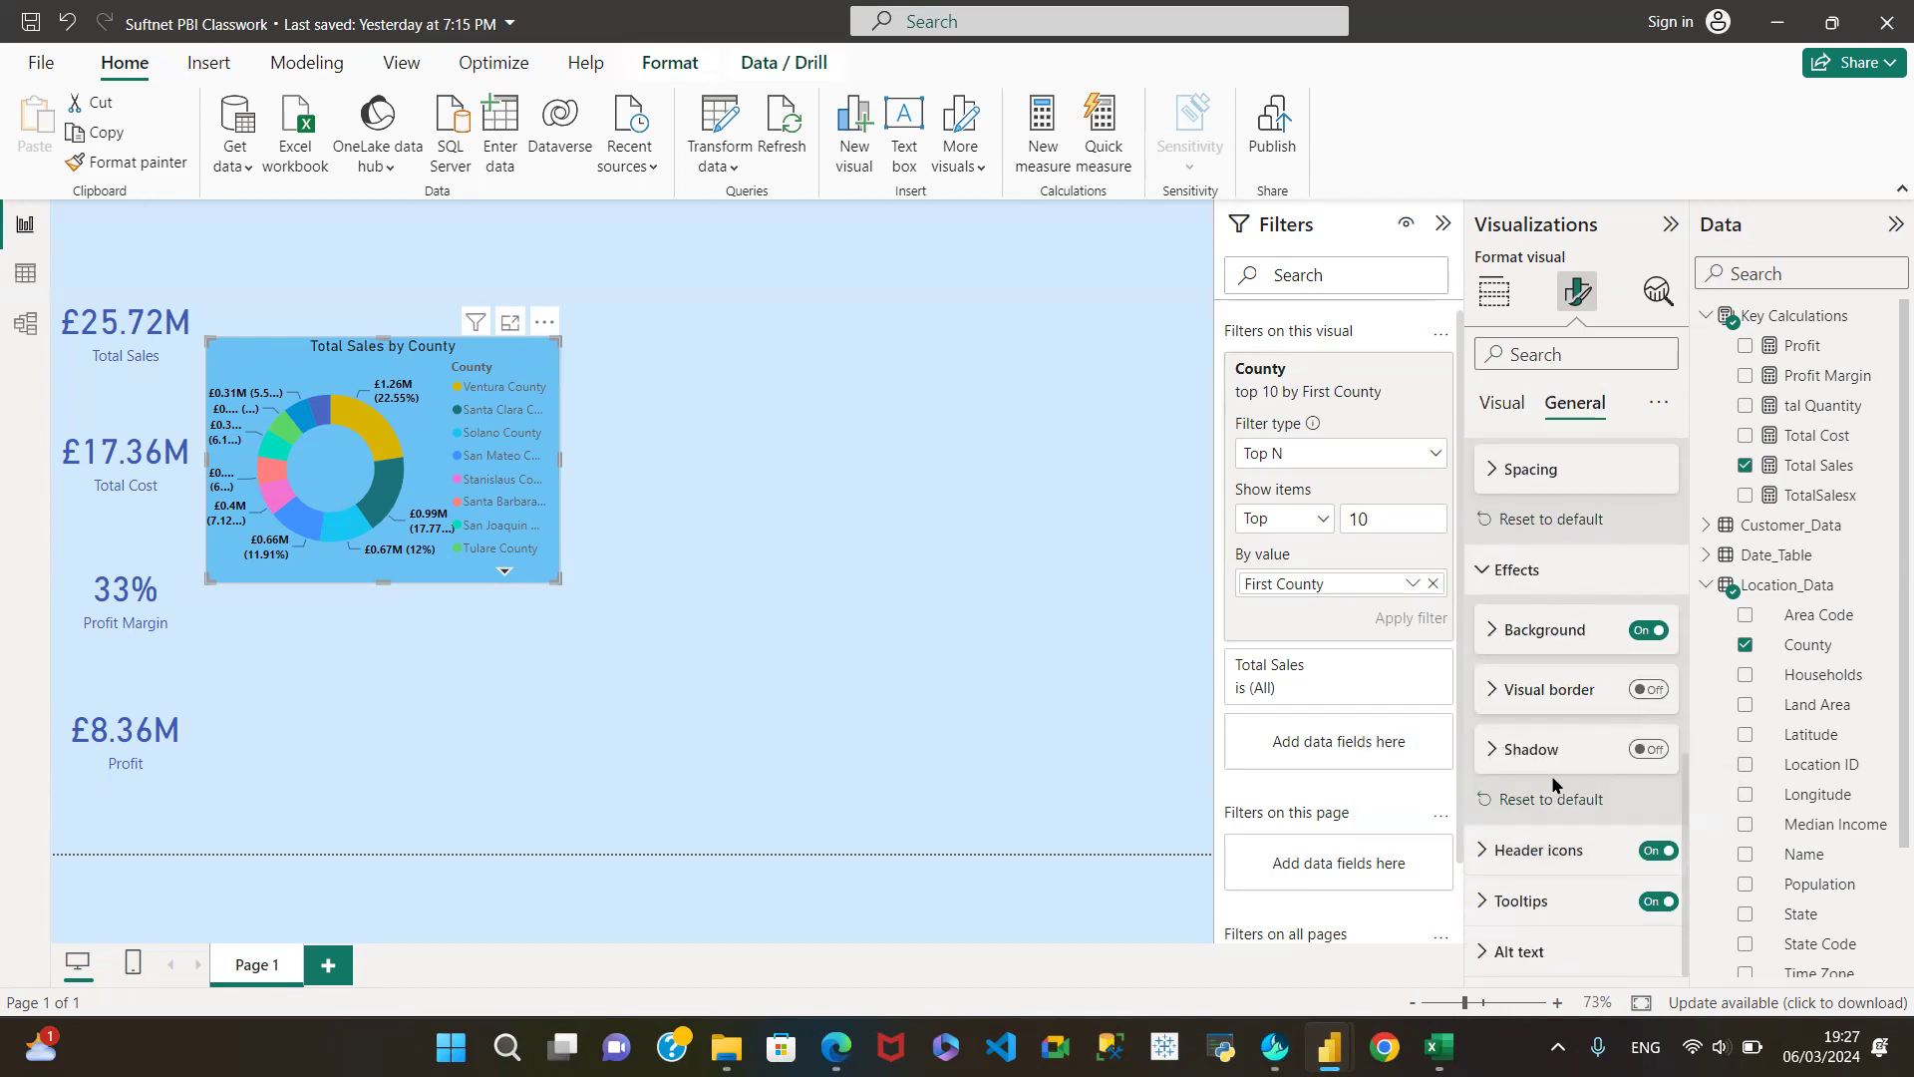
scroll(1553, 782, "up", 5)
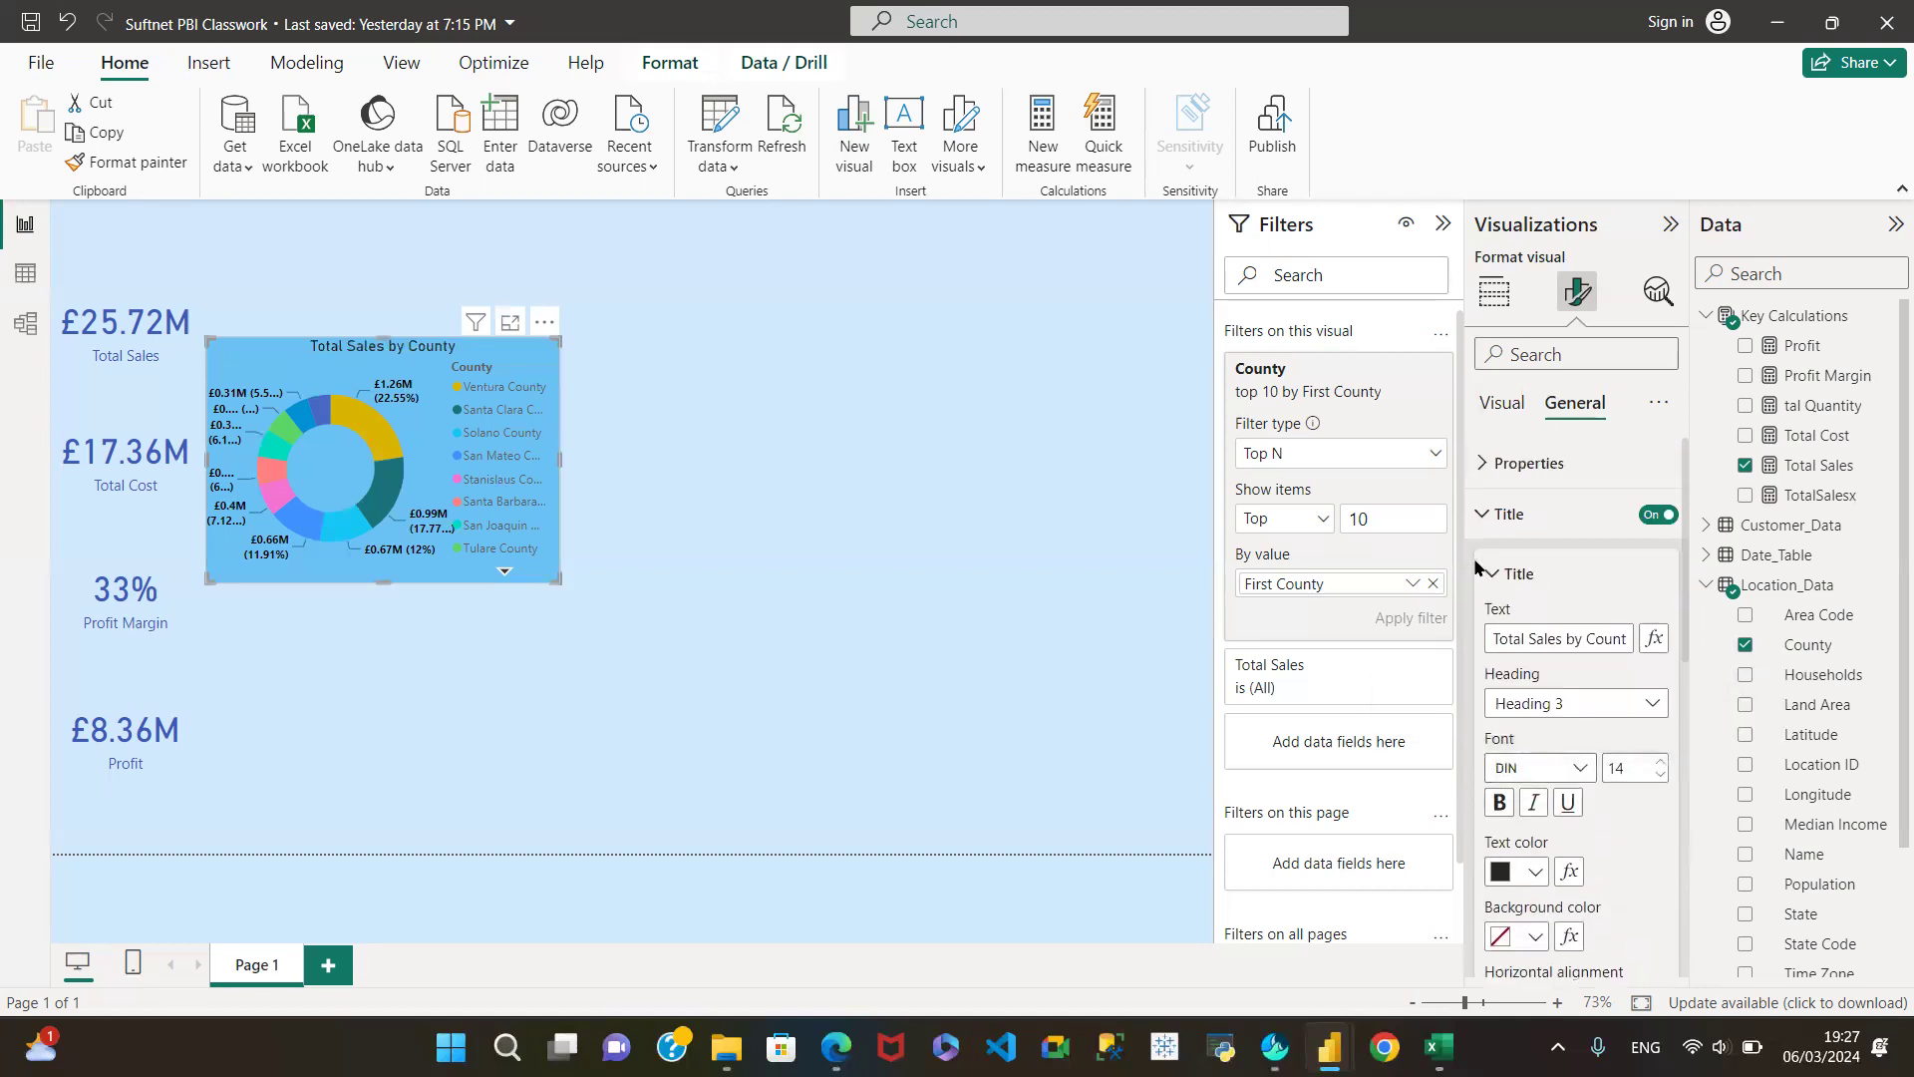
left_click(1483, 513)
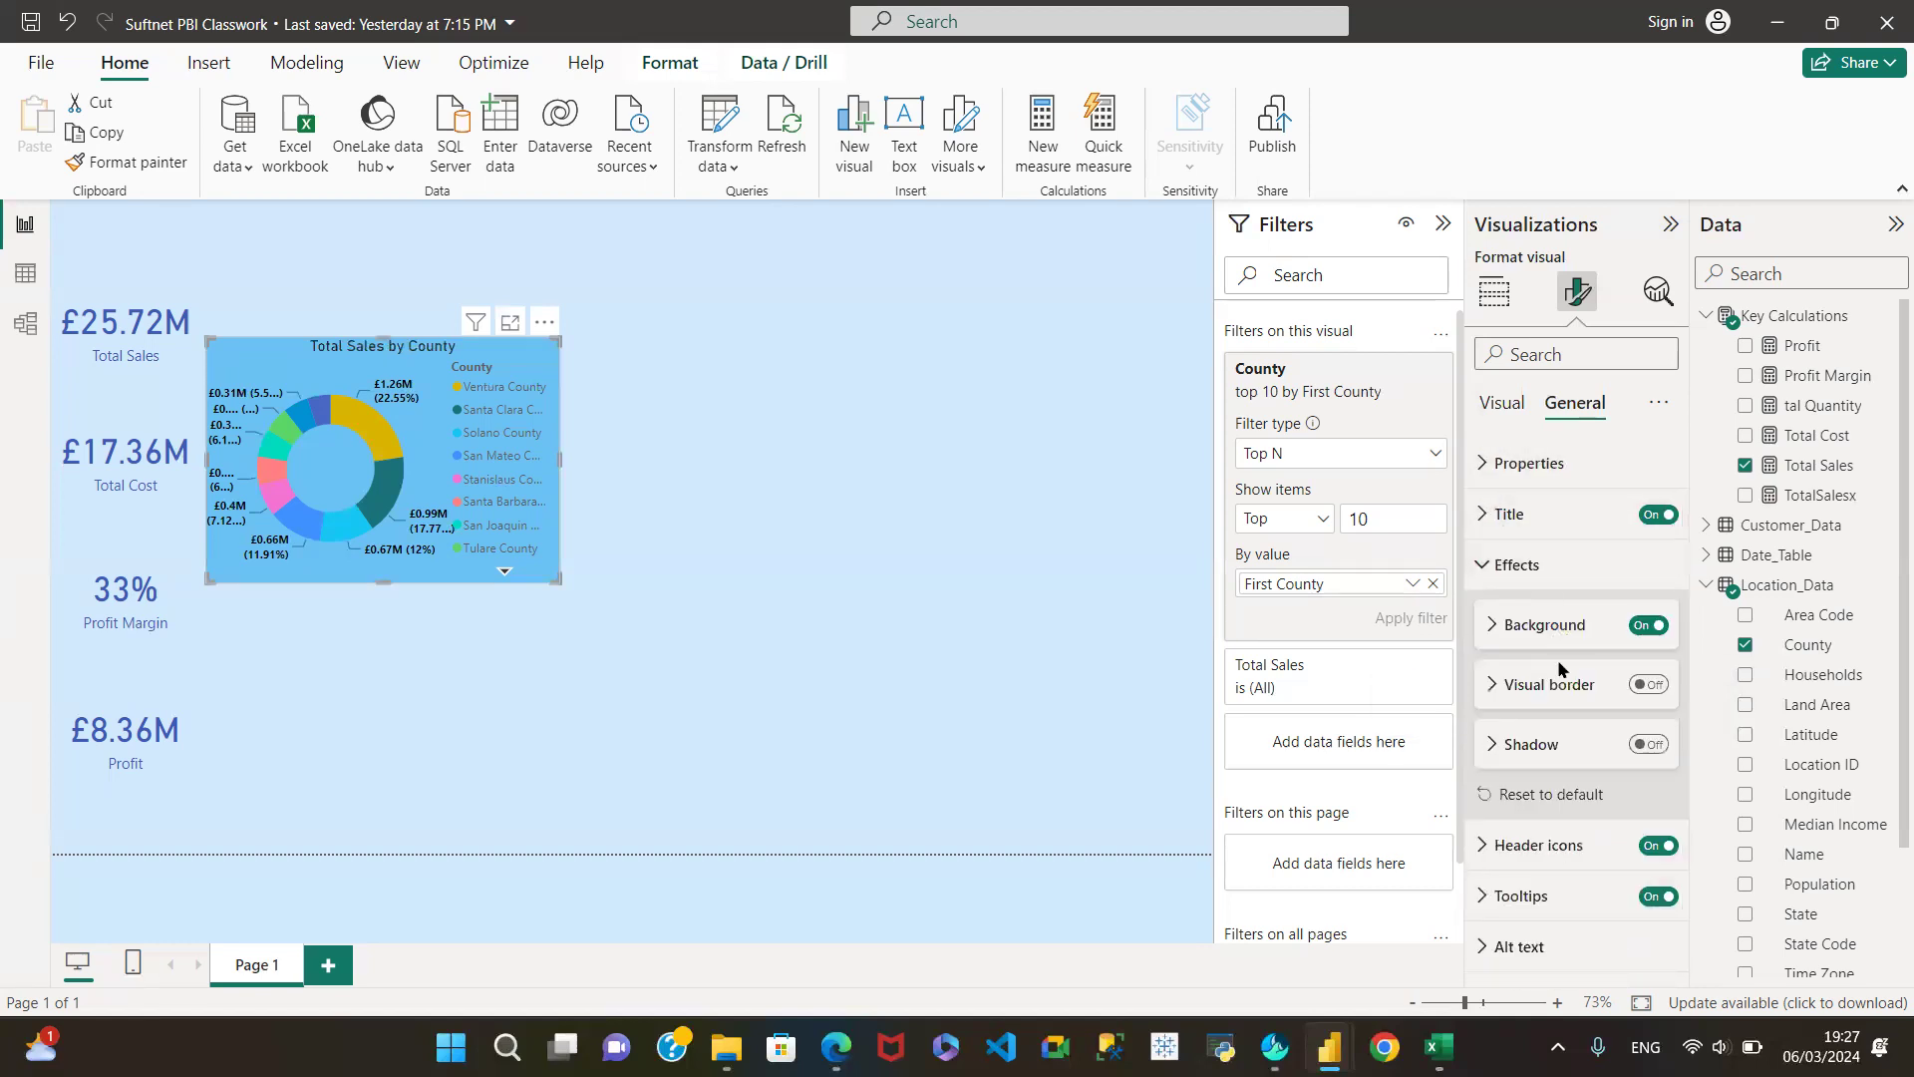
left_click(1481, 567)
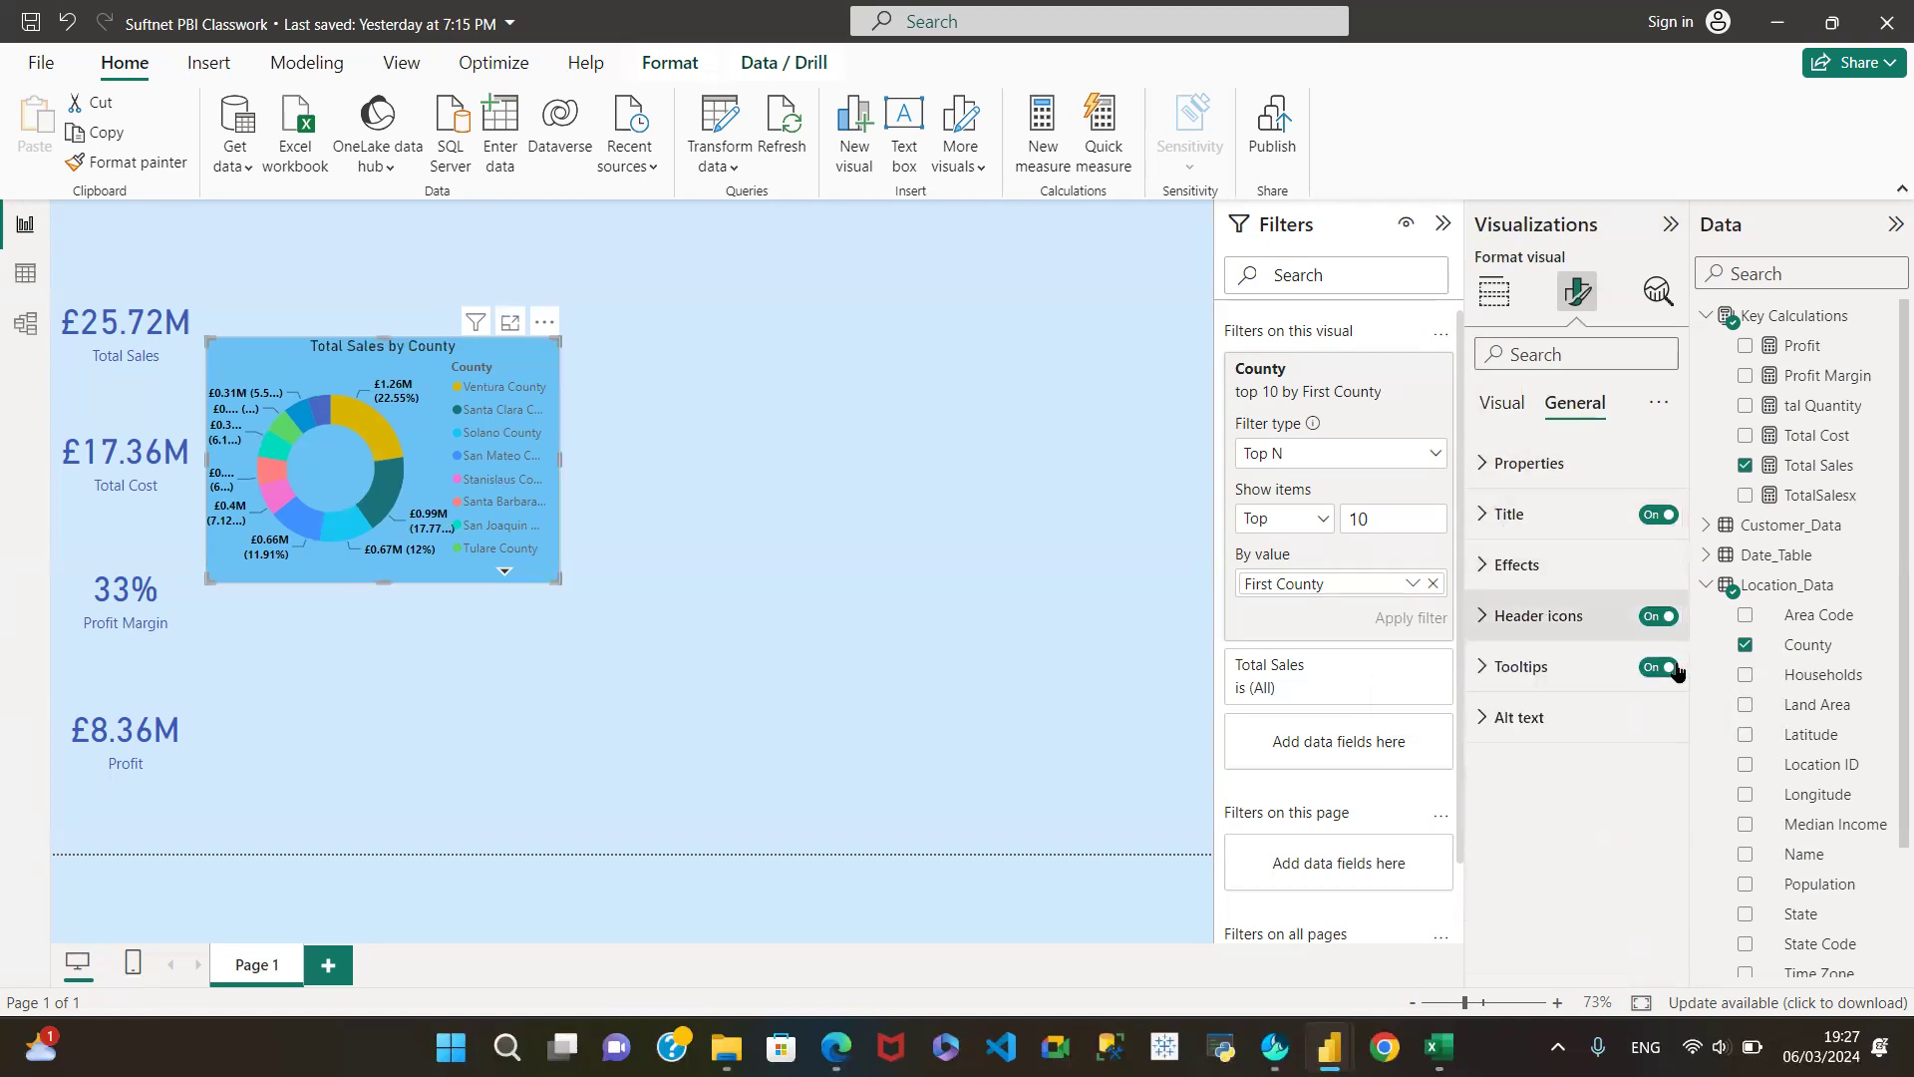
Step: Format the donut's legend text as black, bold and size 9, and turn off the legend title
left_click(1498, 405)
left_click(1491, 564)
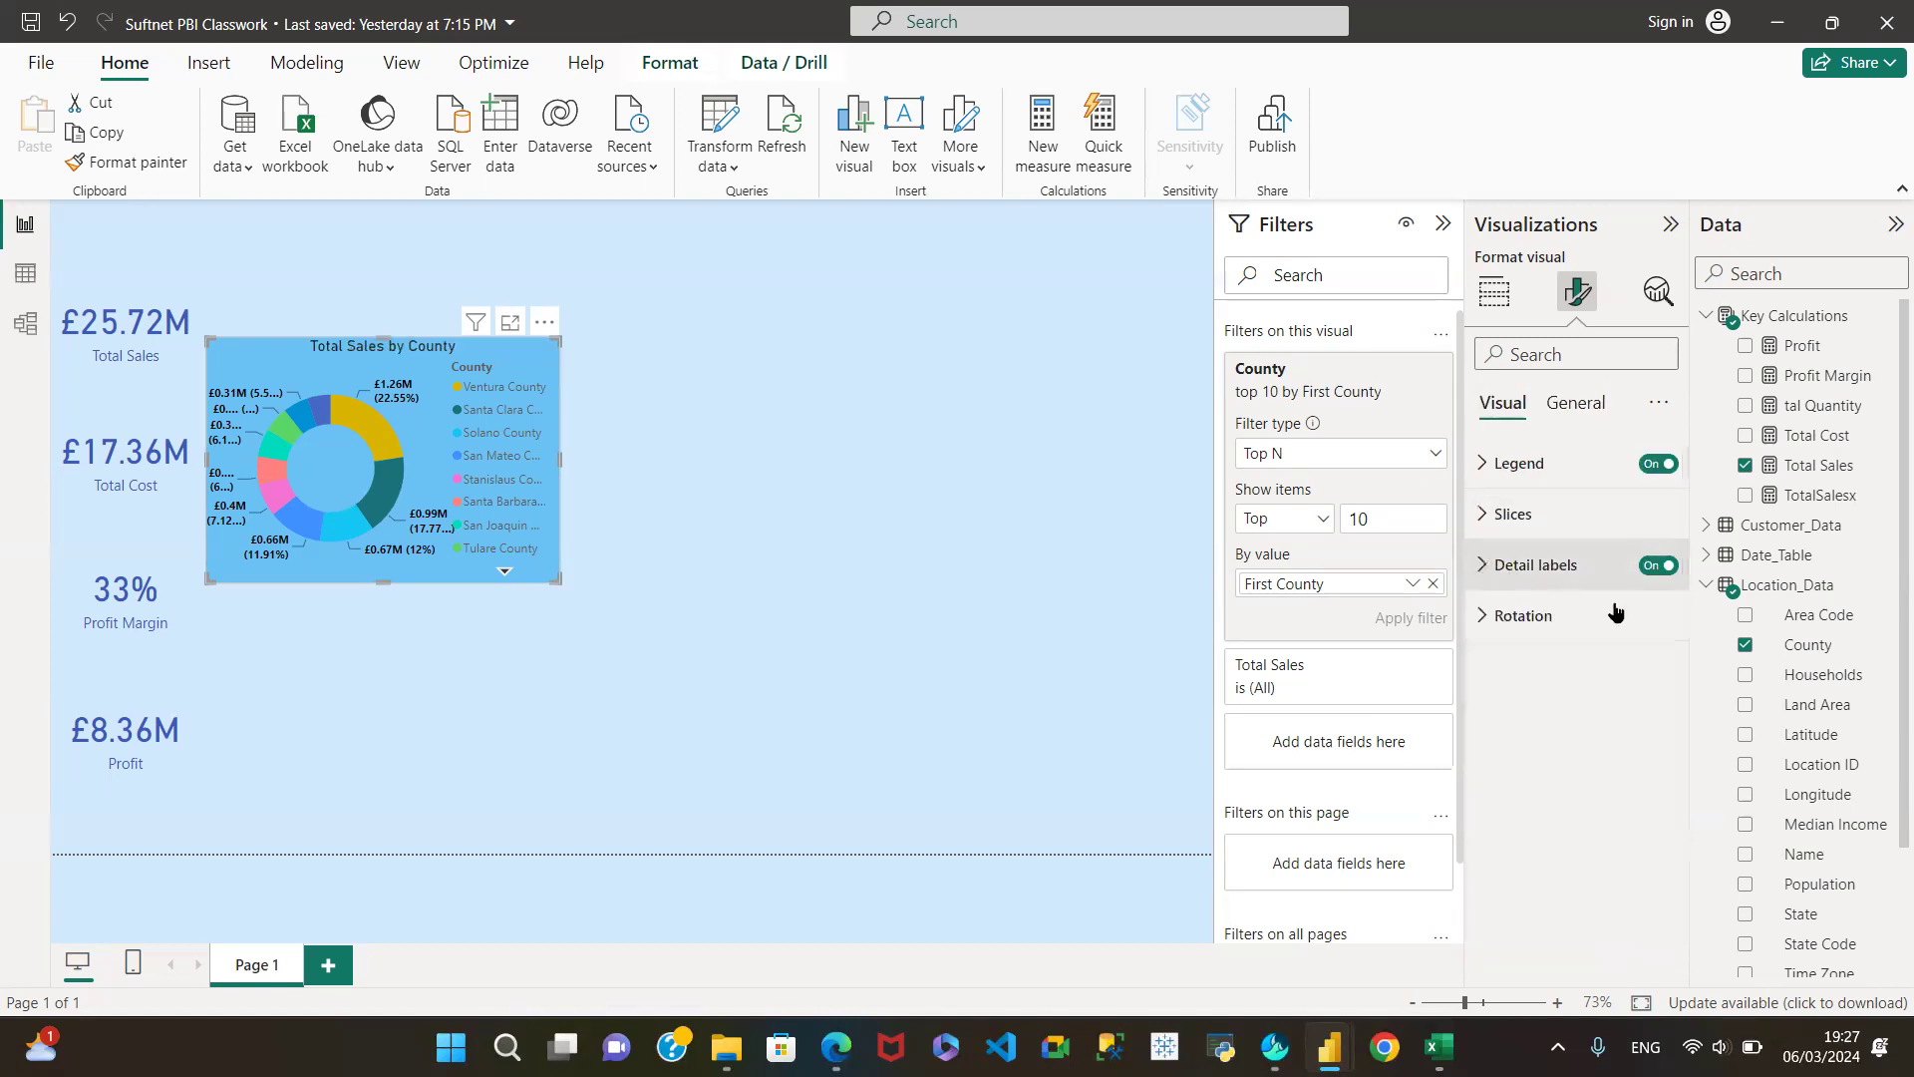
left_click(1479, 463)
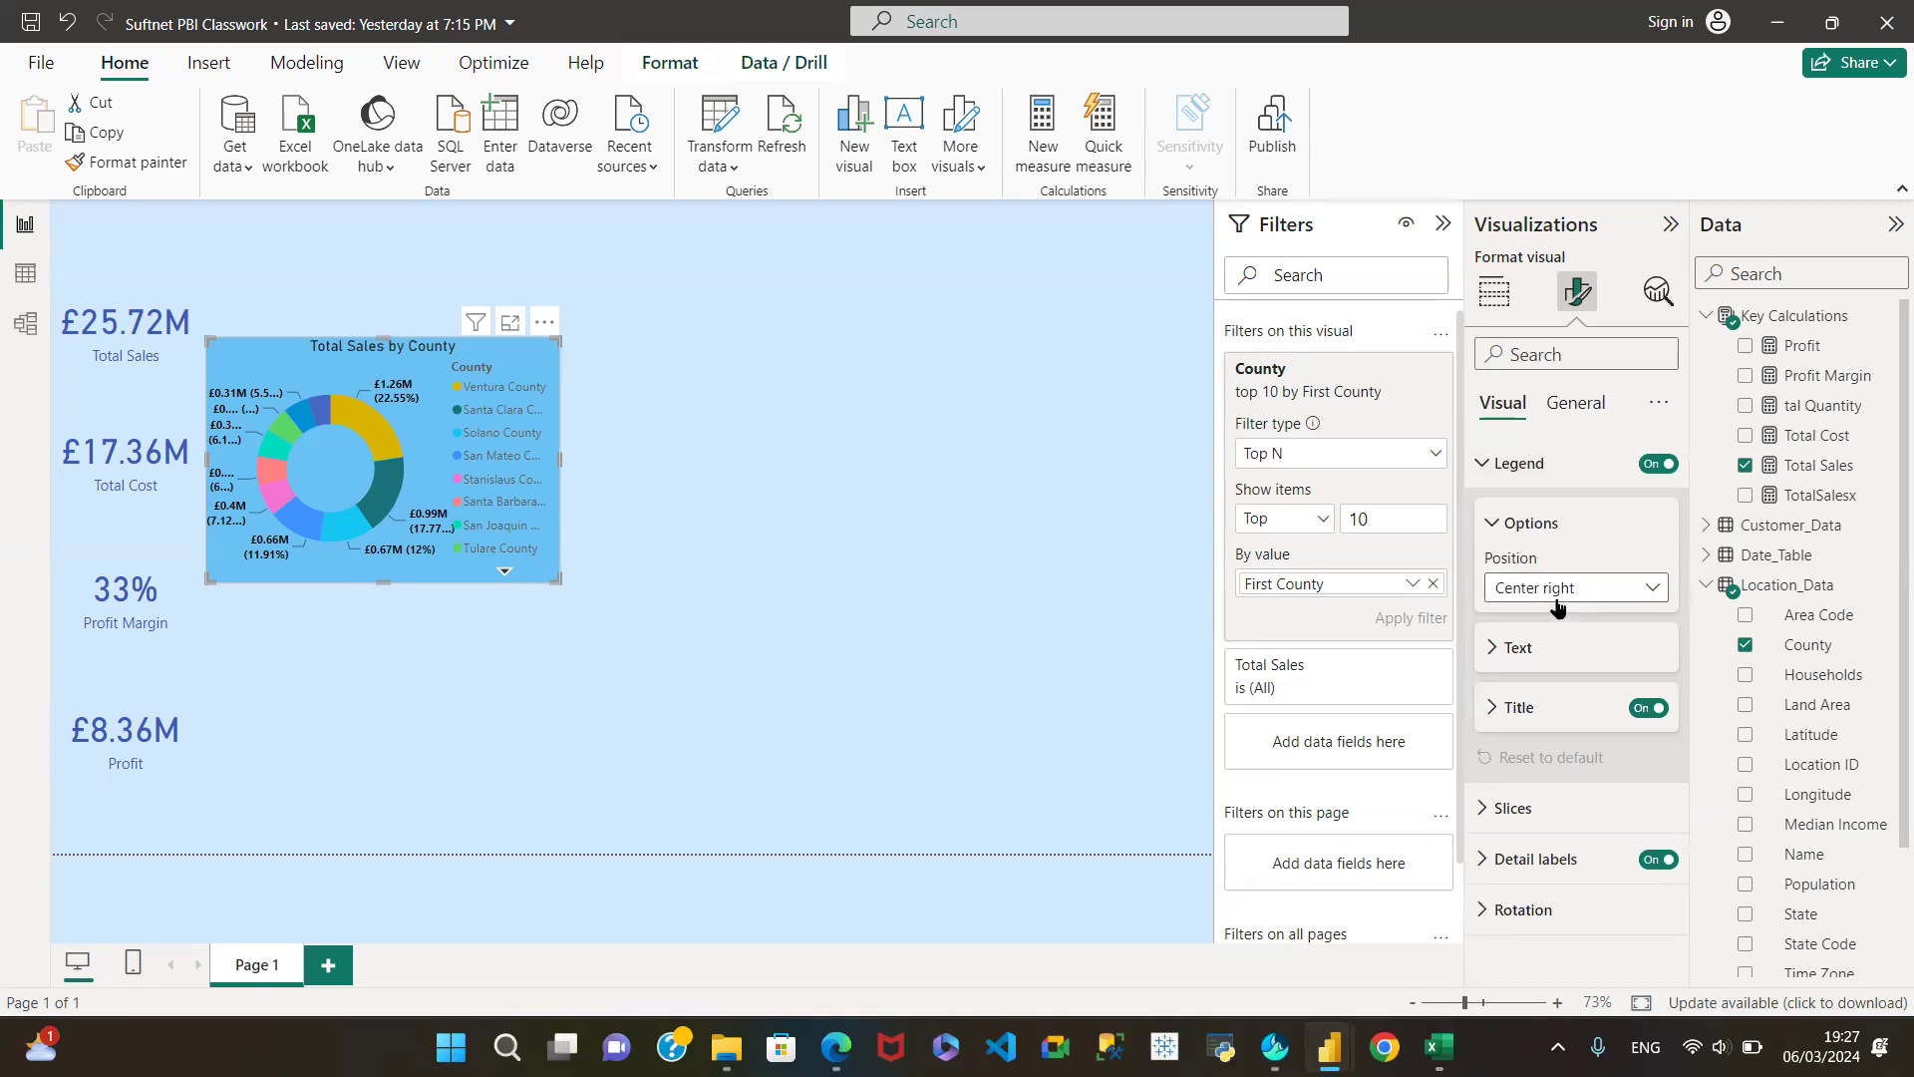
left_click(1492, 653)
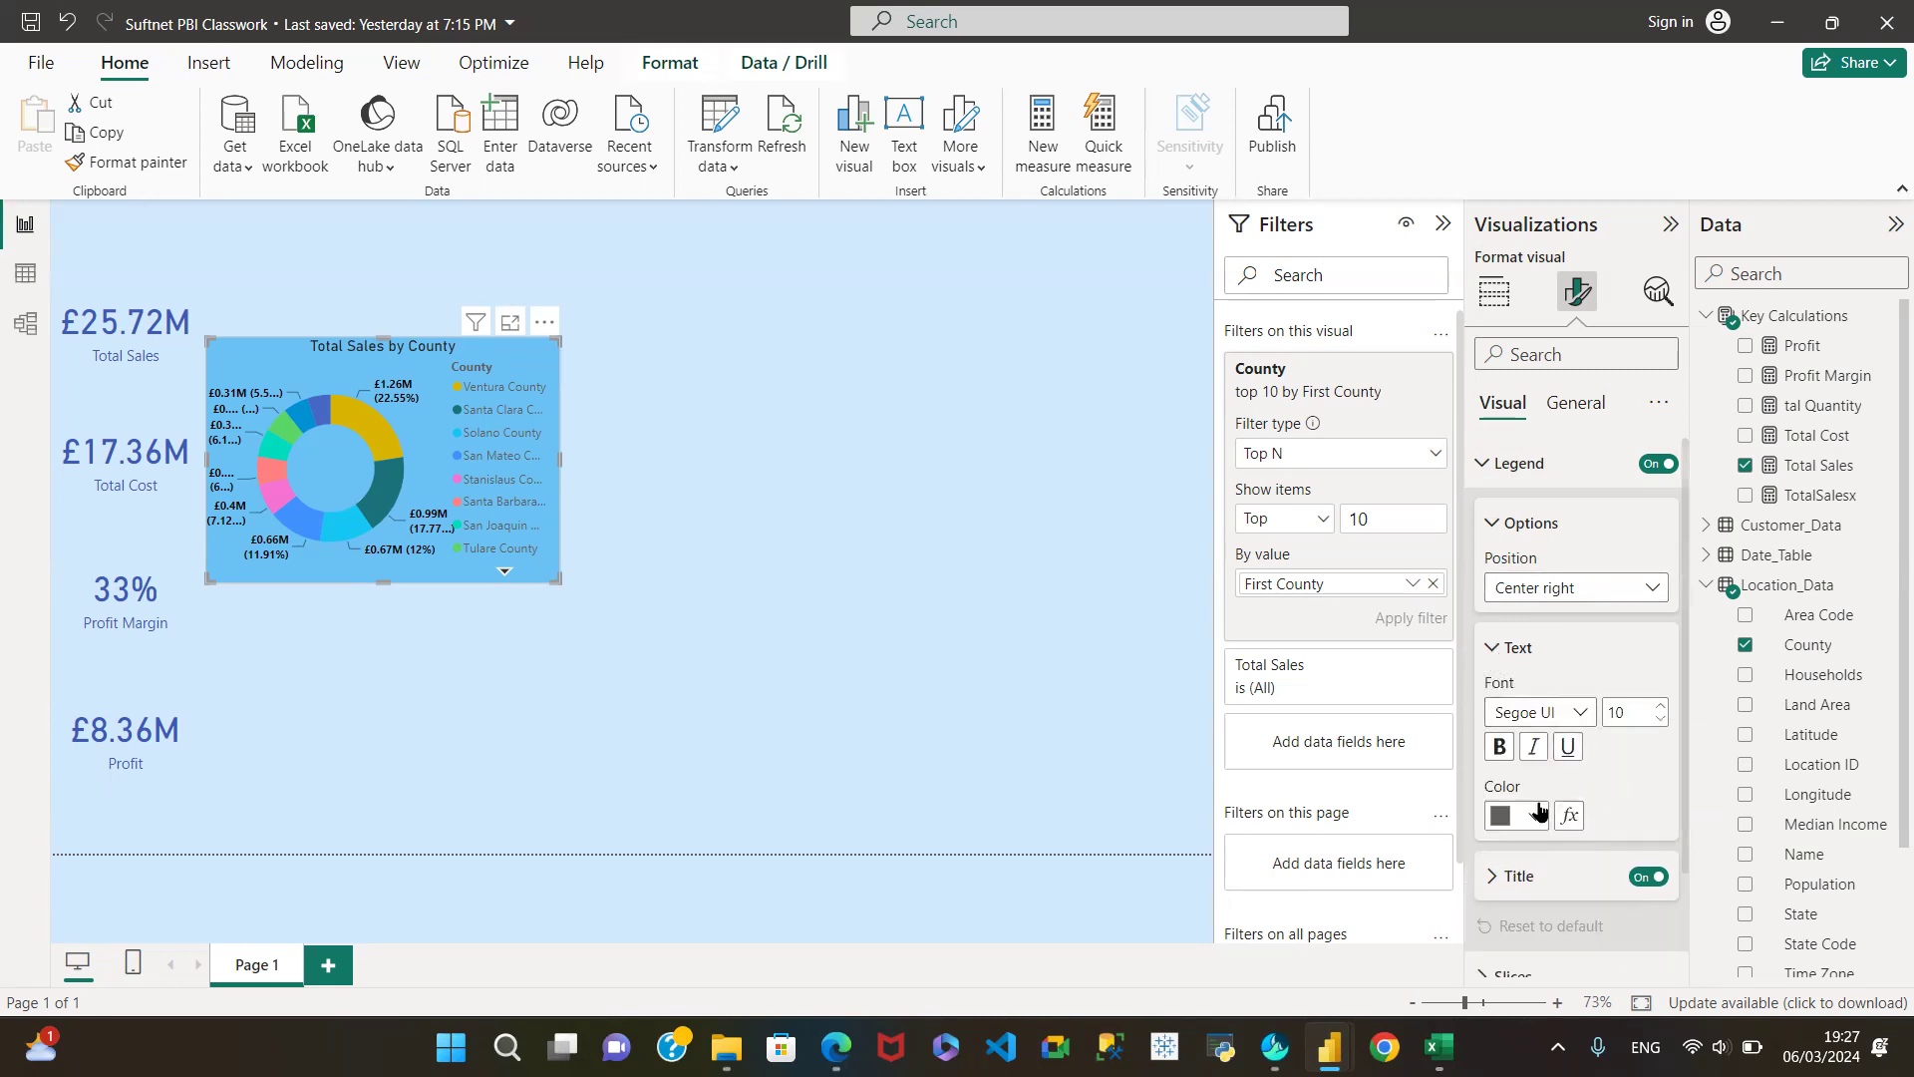
left_click(1536, 812)
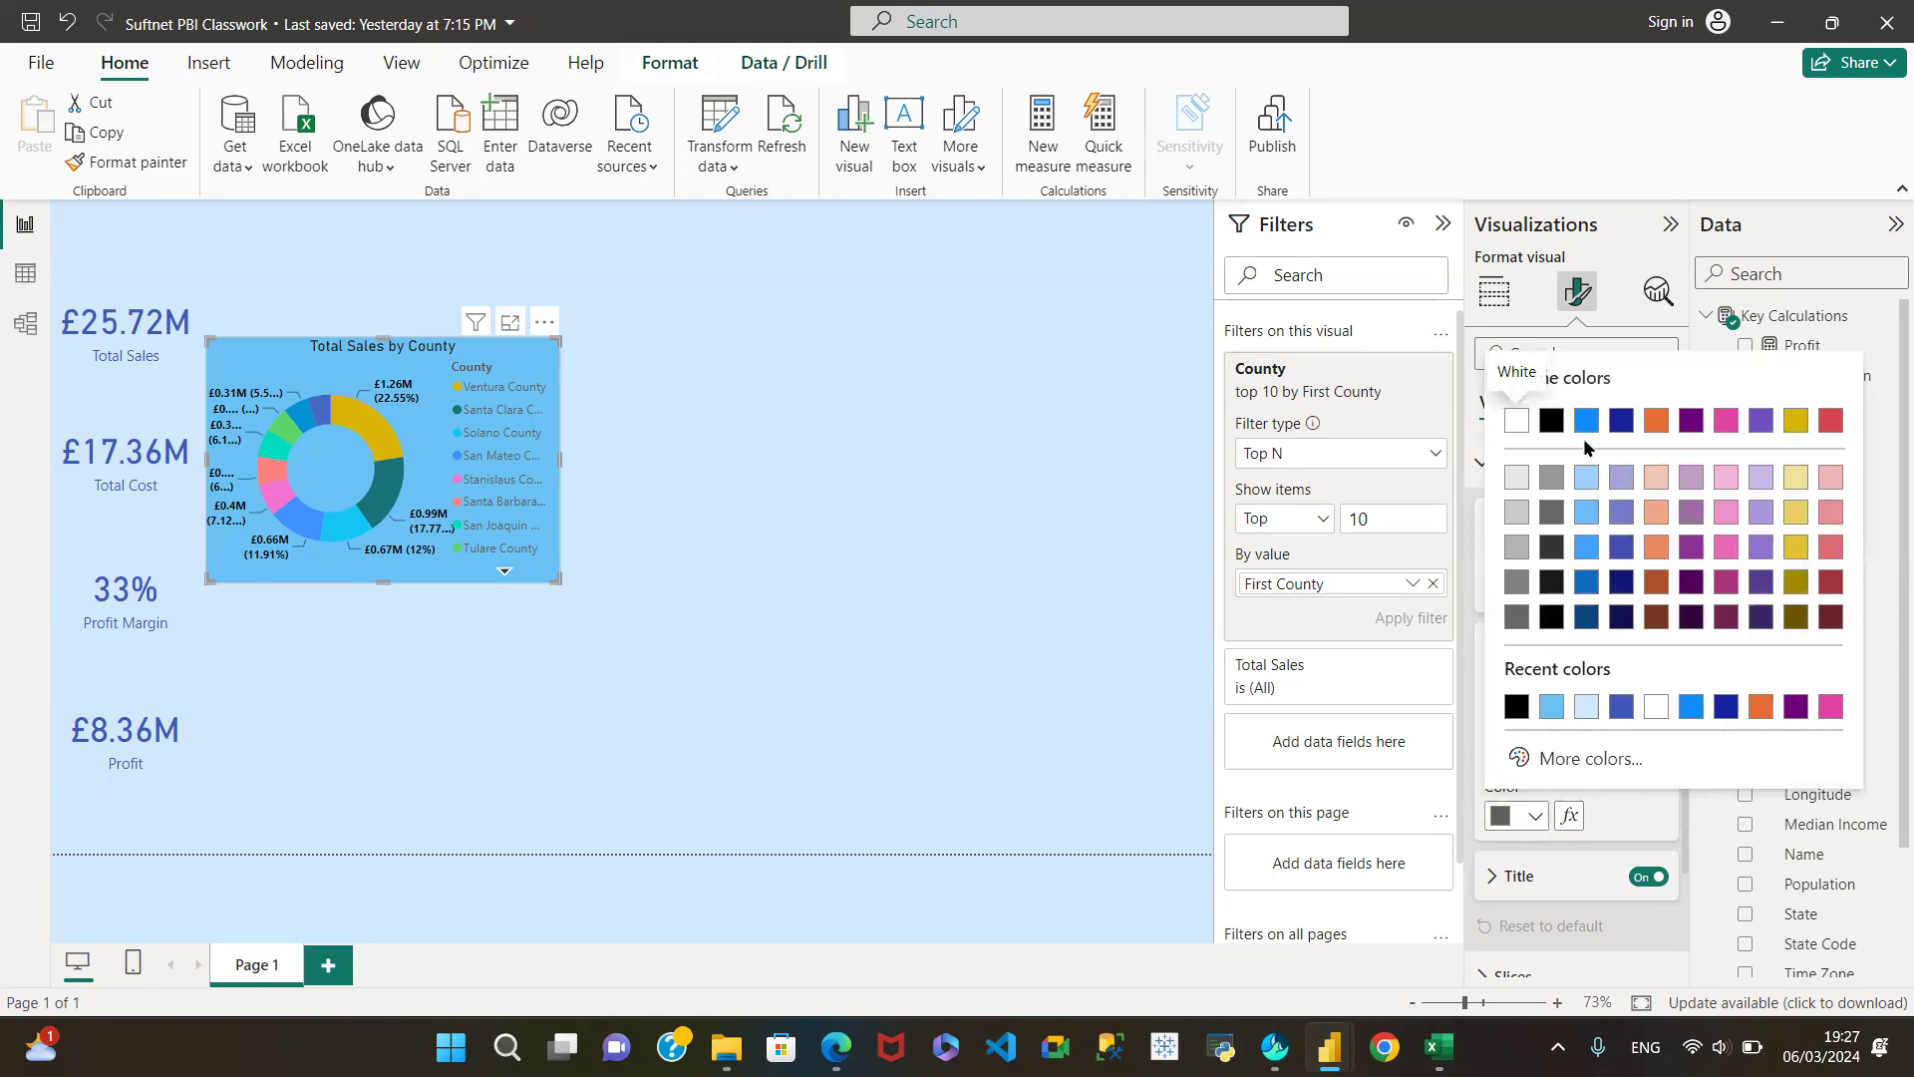
left_click(1552, 423)
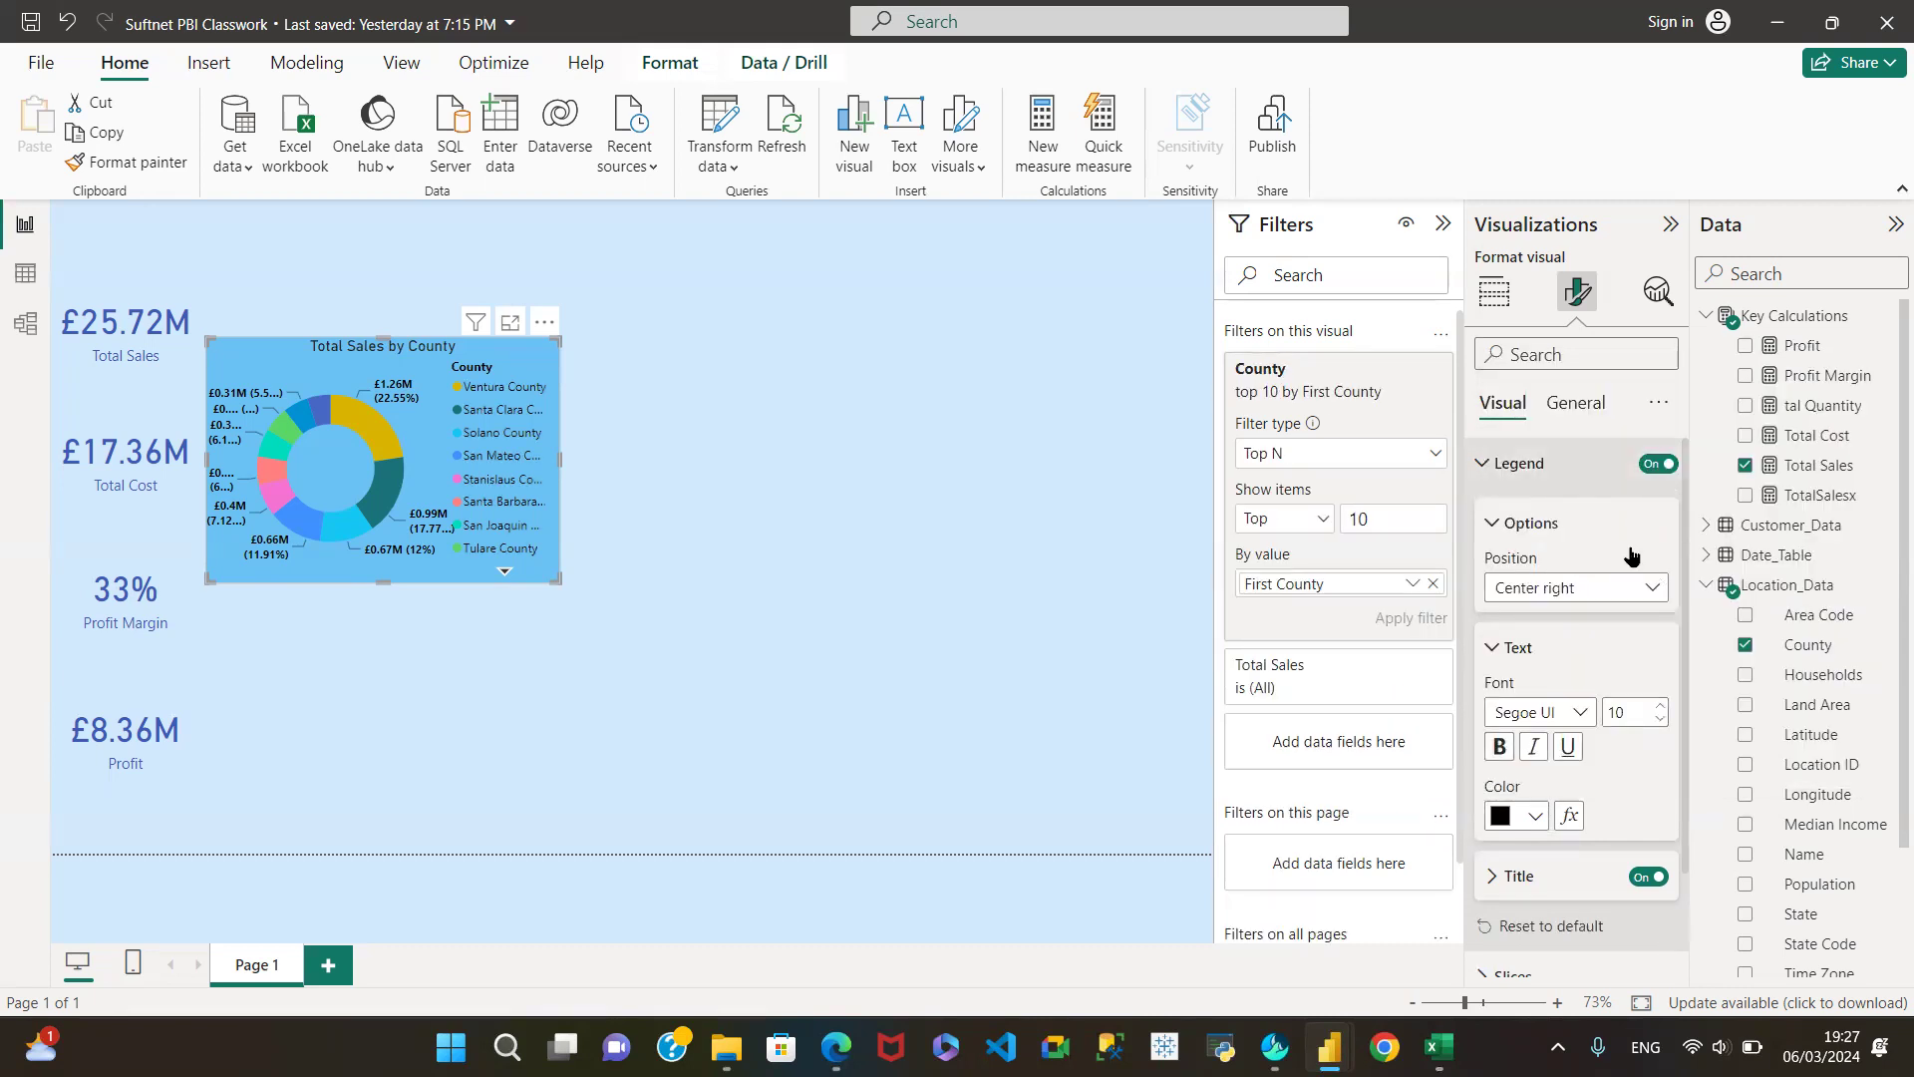
left_click(1498, 746)
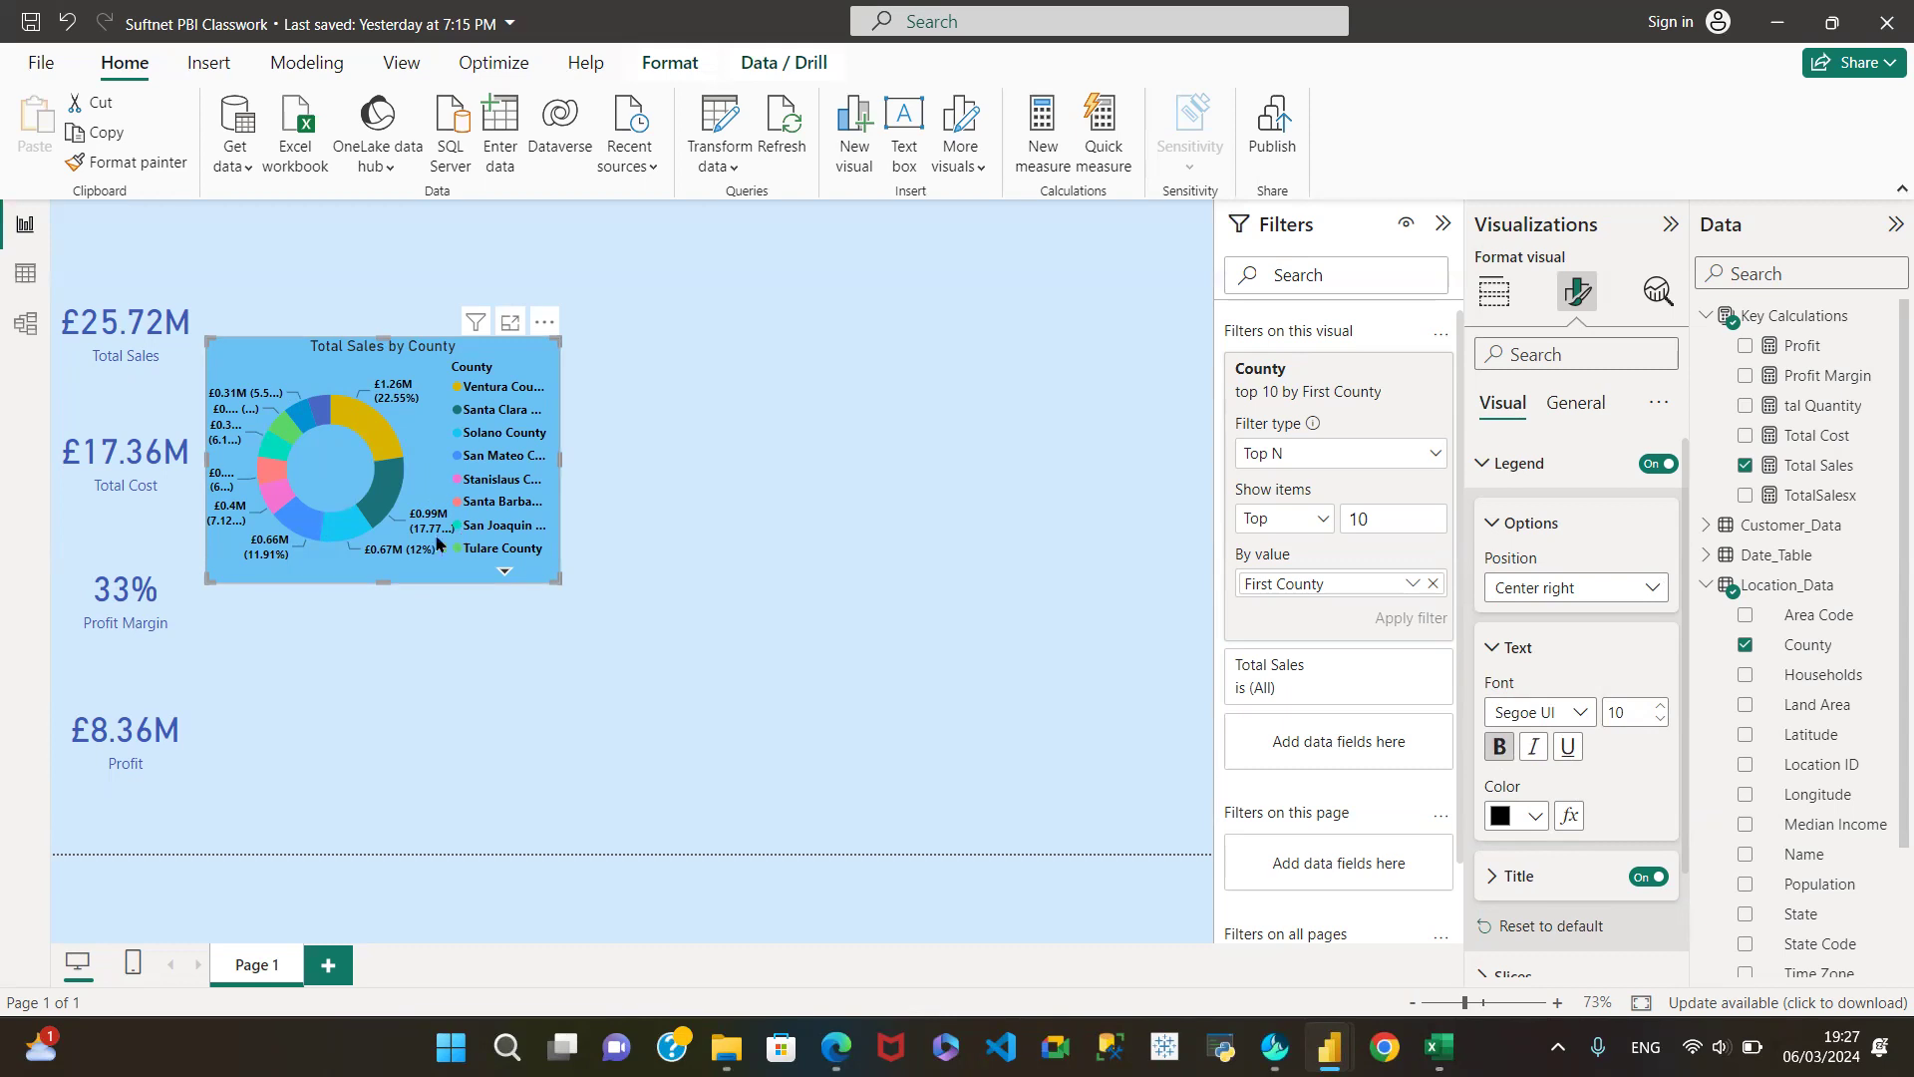
left_click(1659, 718)
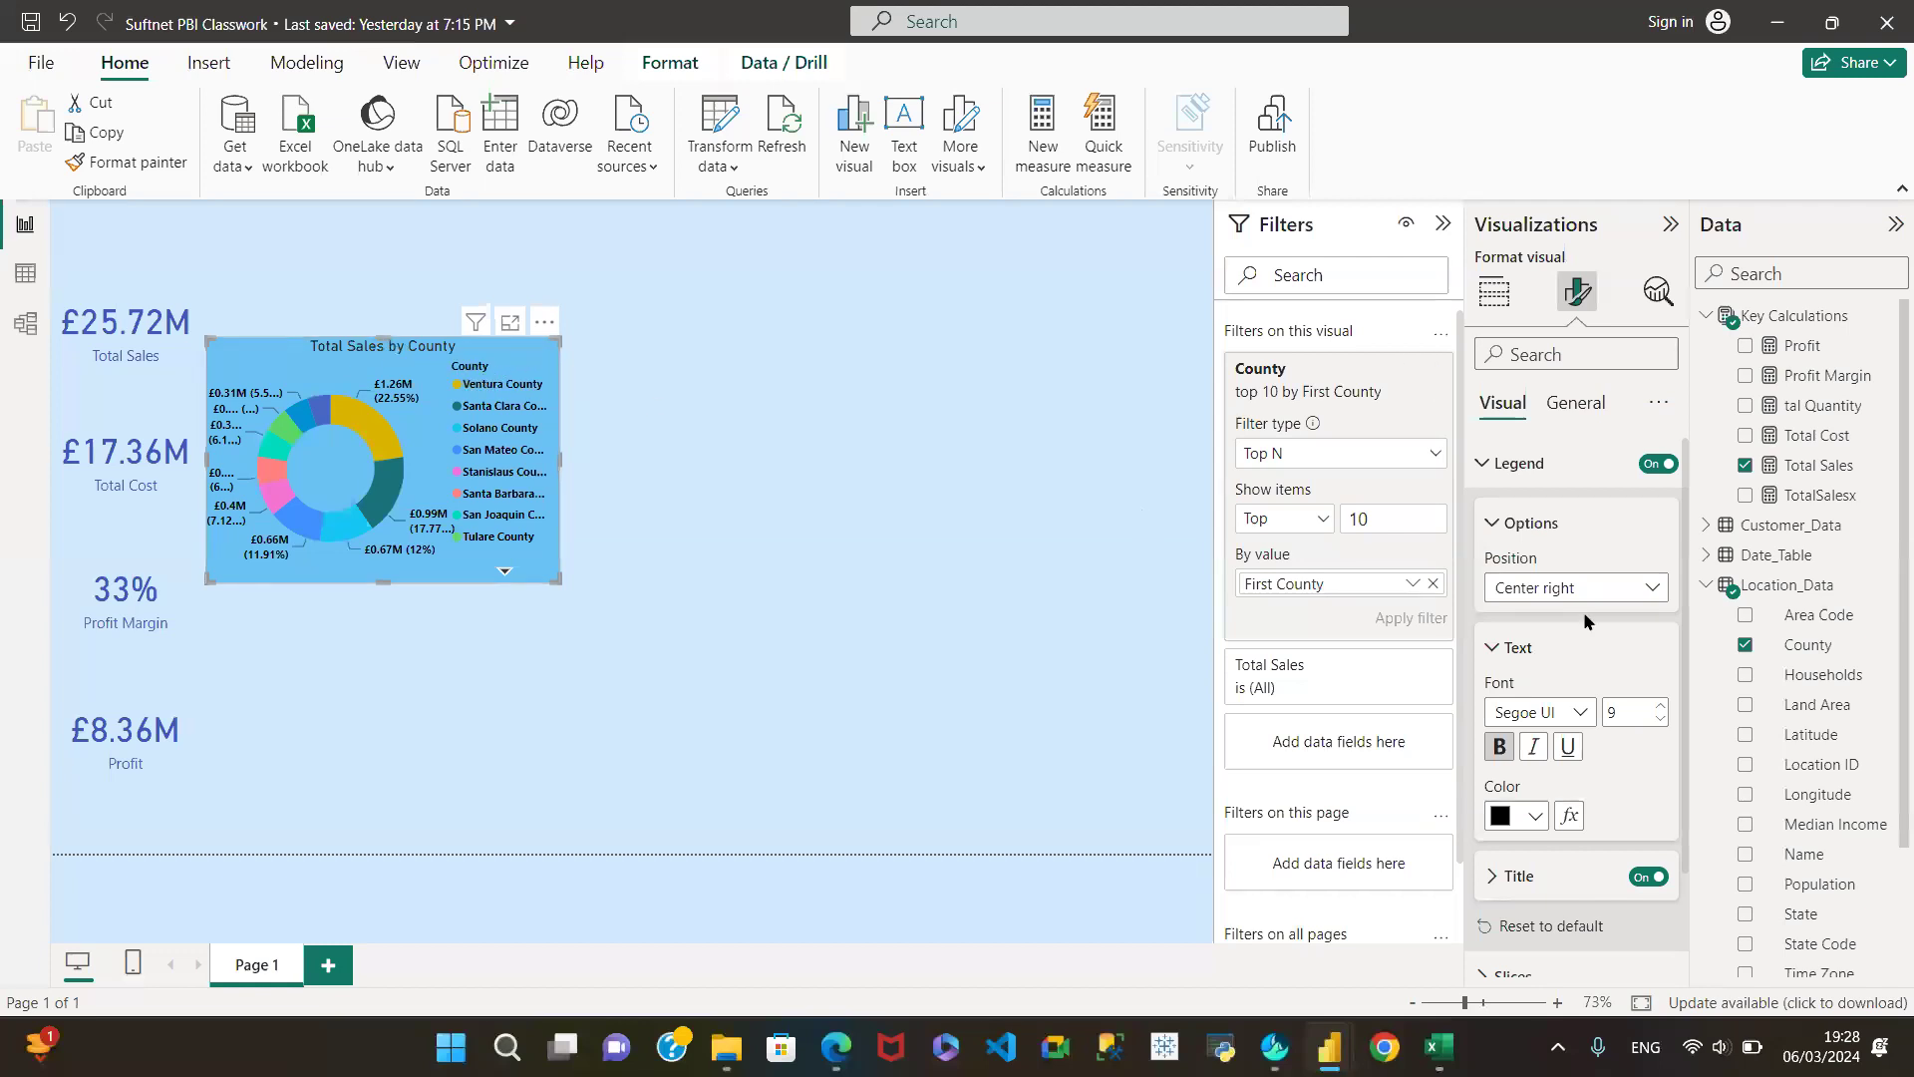
left_click(1491, 521)
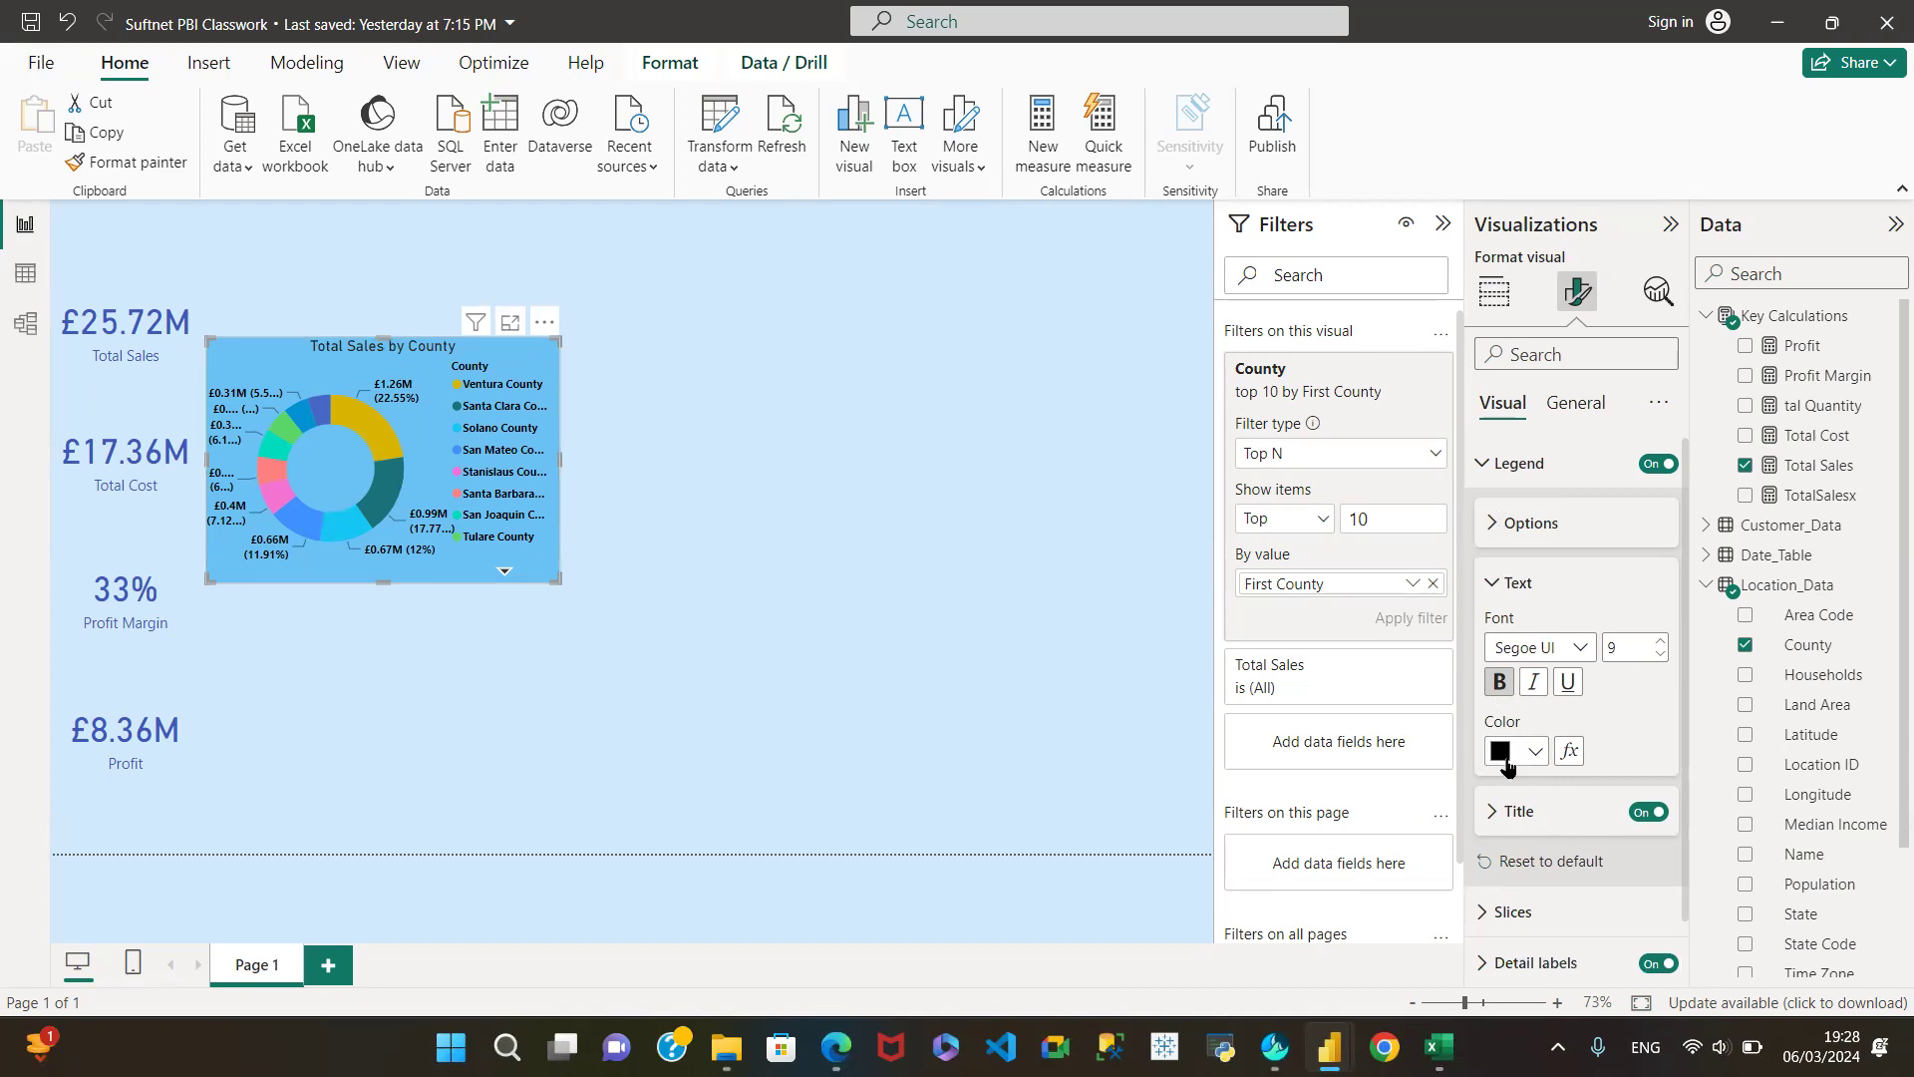
left_click(1647, 811)
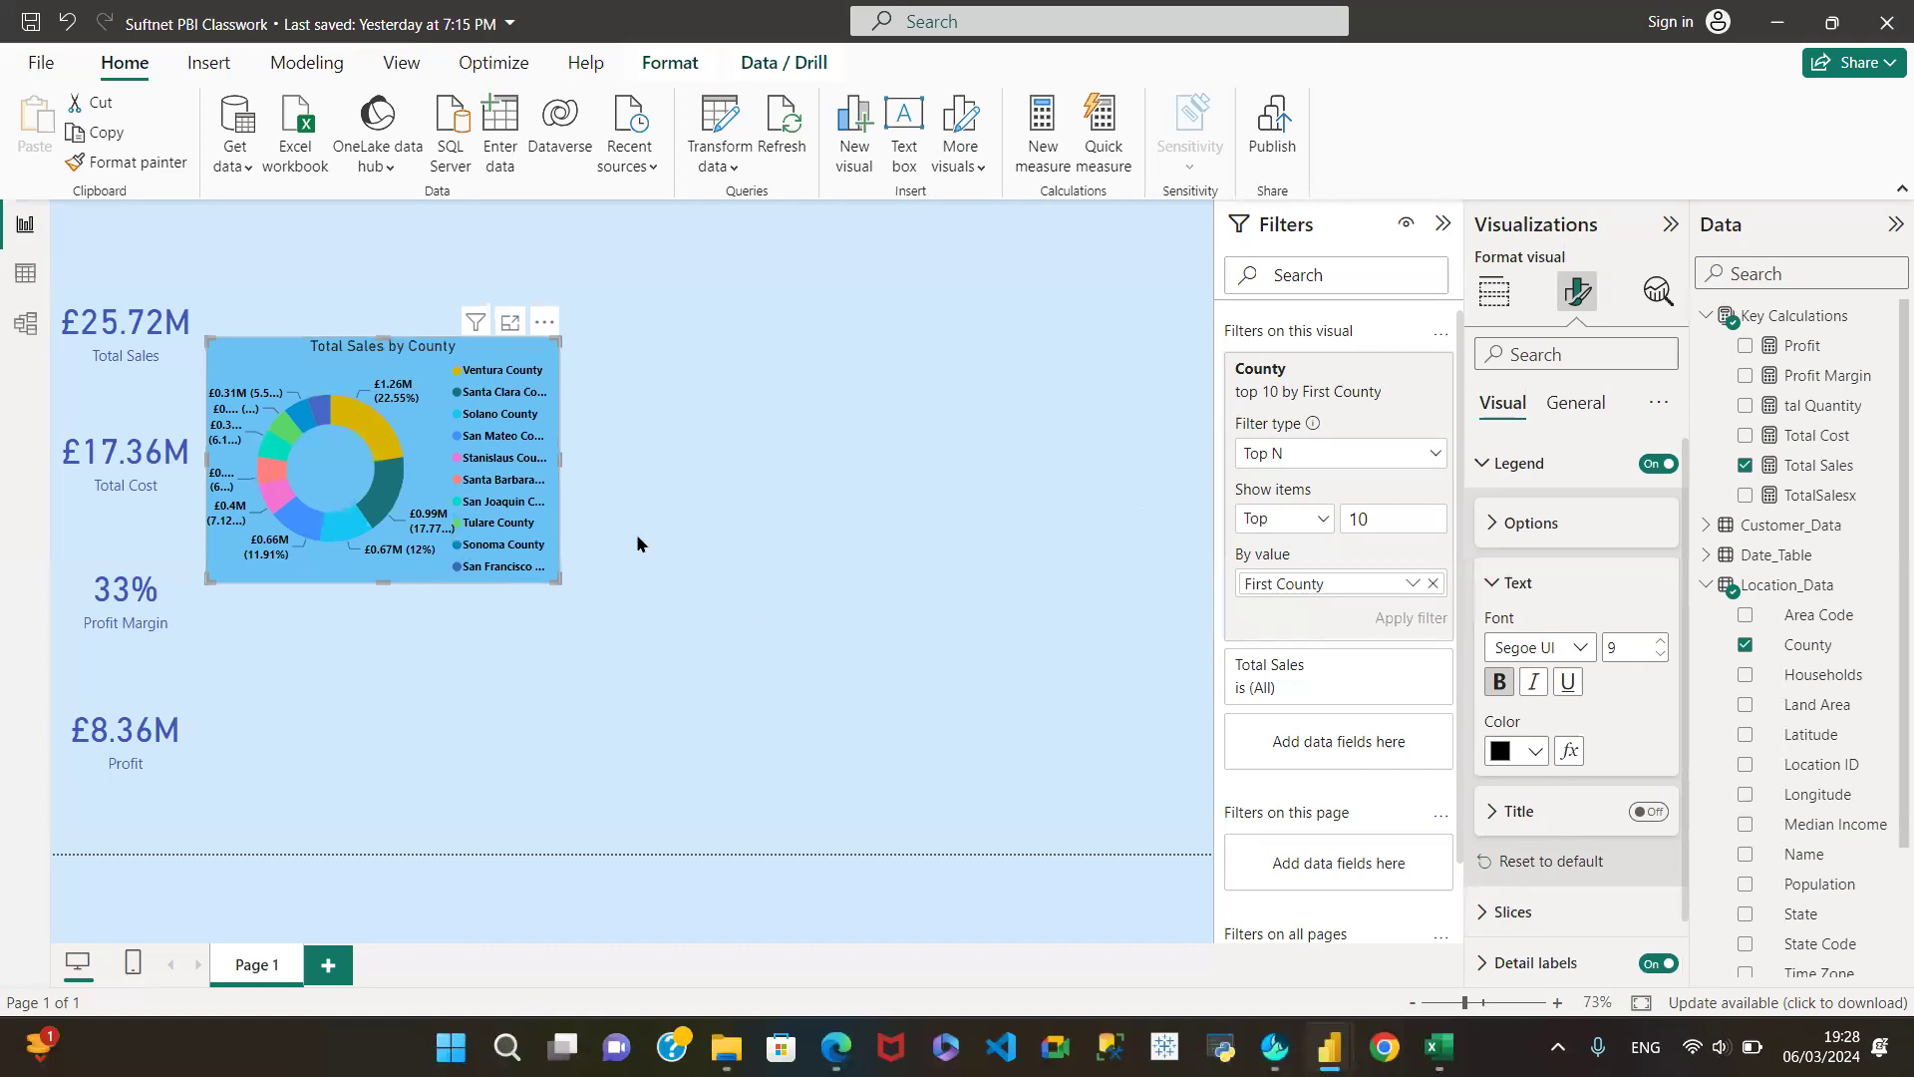
Step: Insert a slicer on the blank canvas beside the donut, widen it, and populate it with Year from Date_Table
left_click(794, 396)
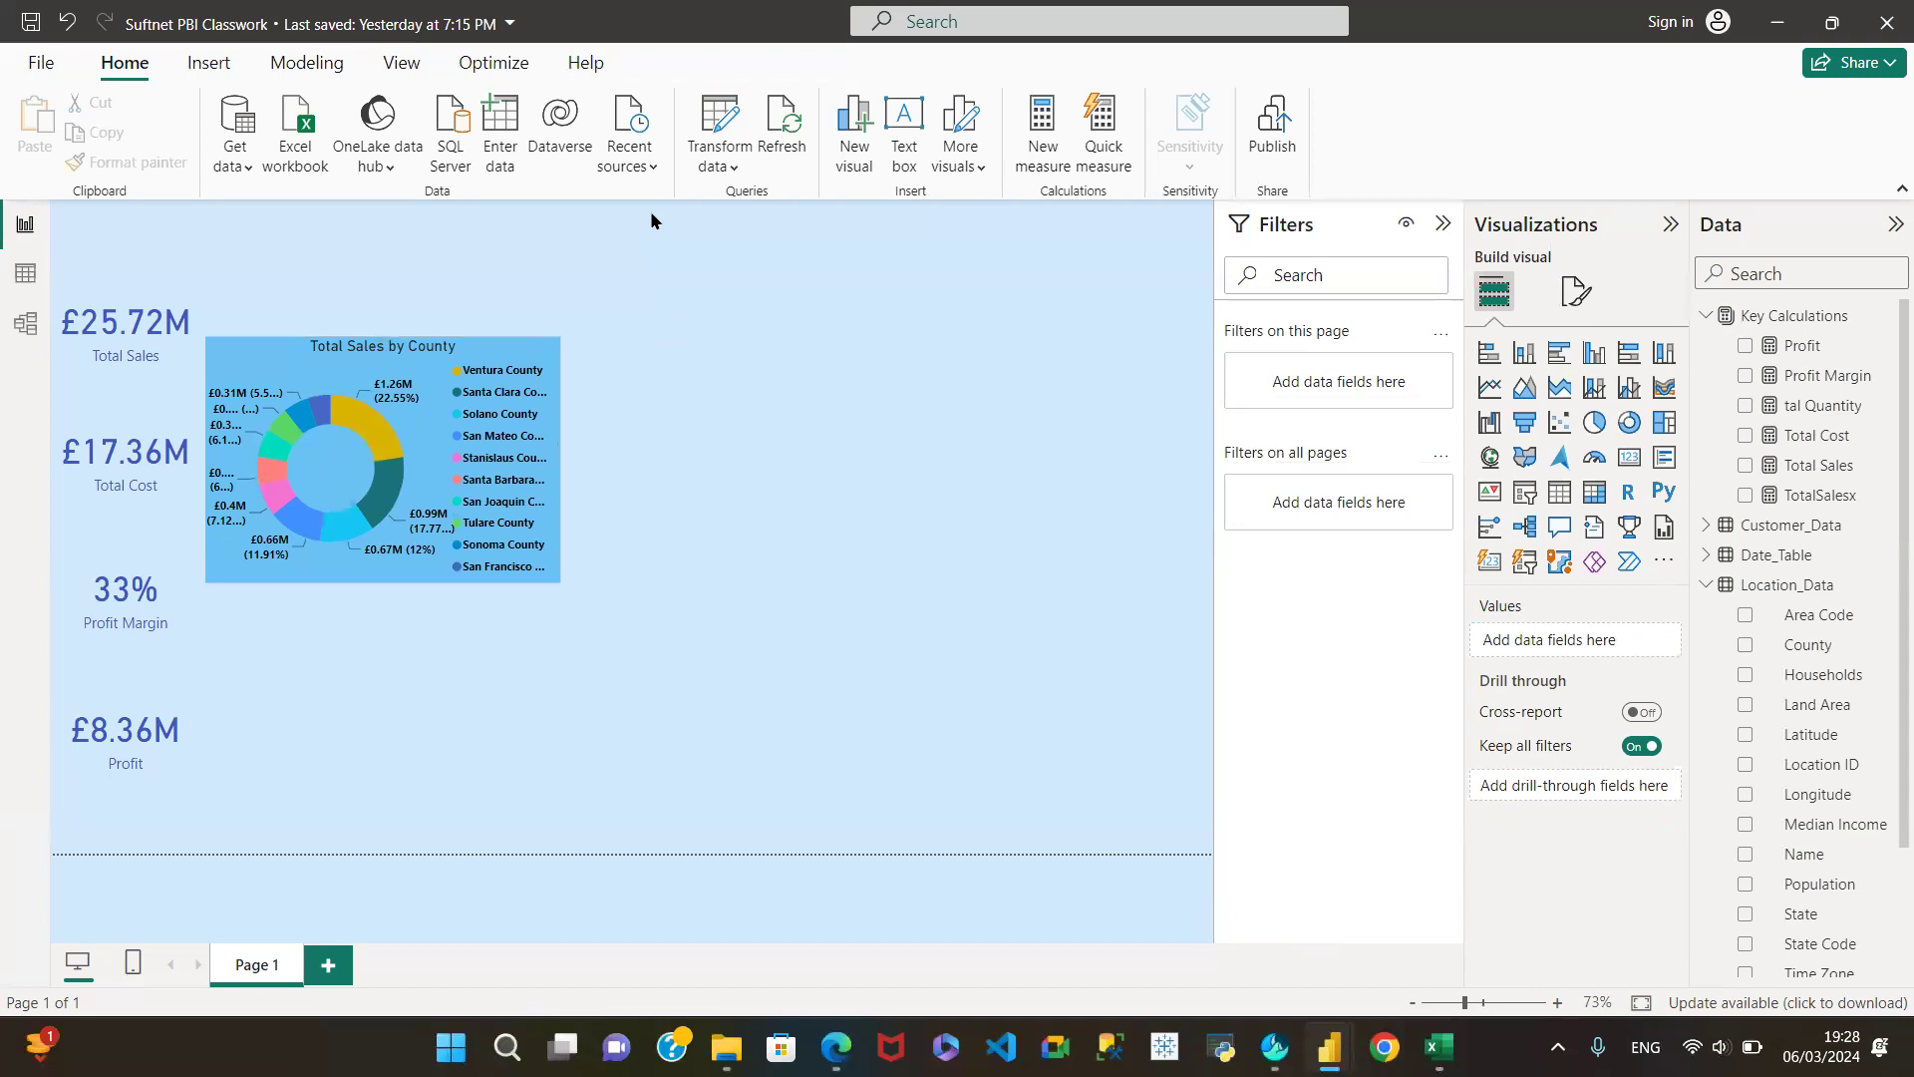
left_click(1526, 493)
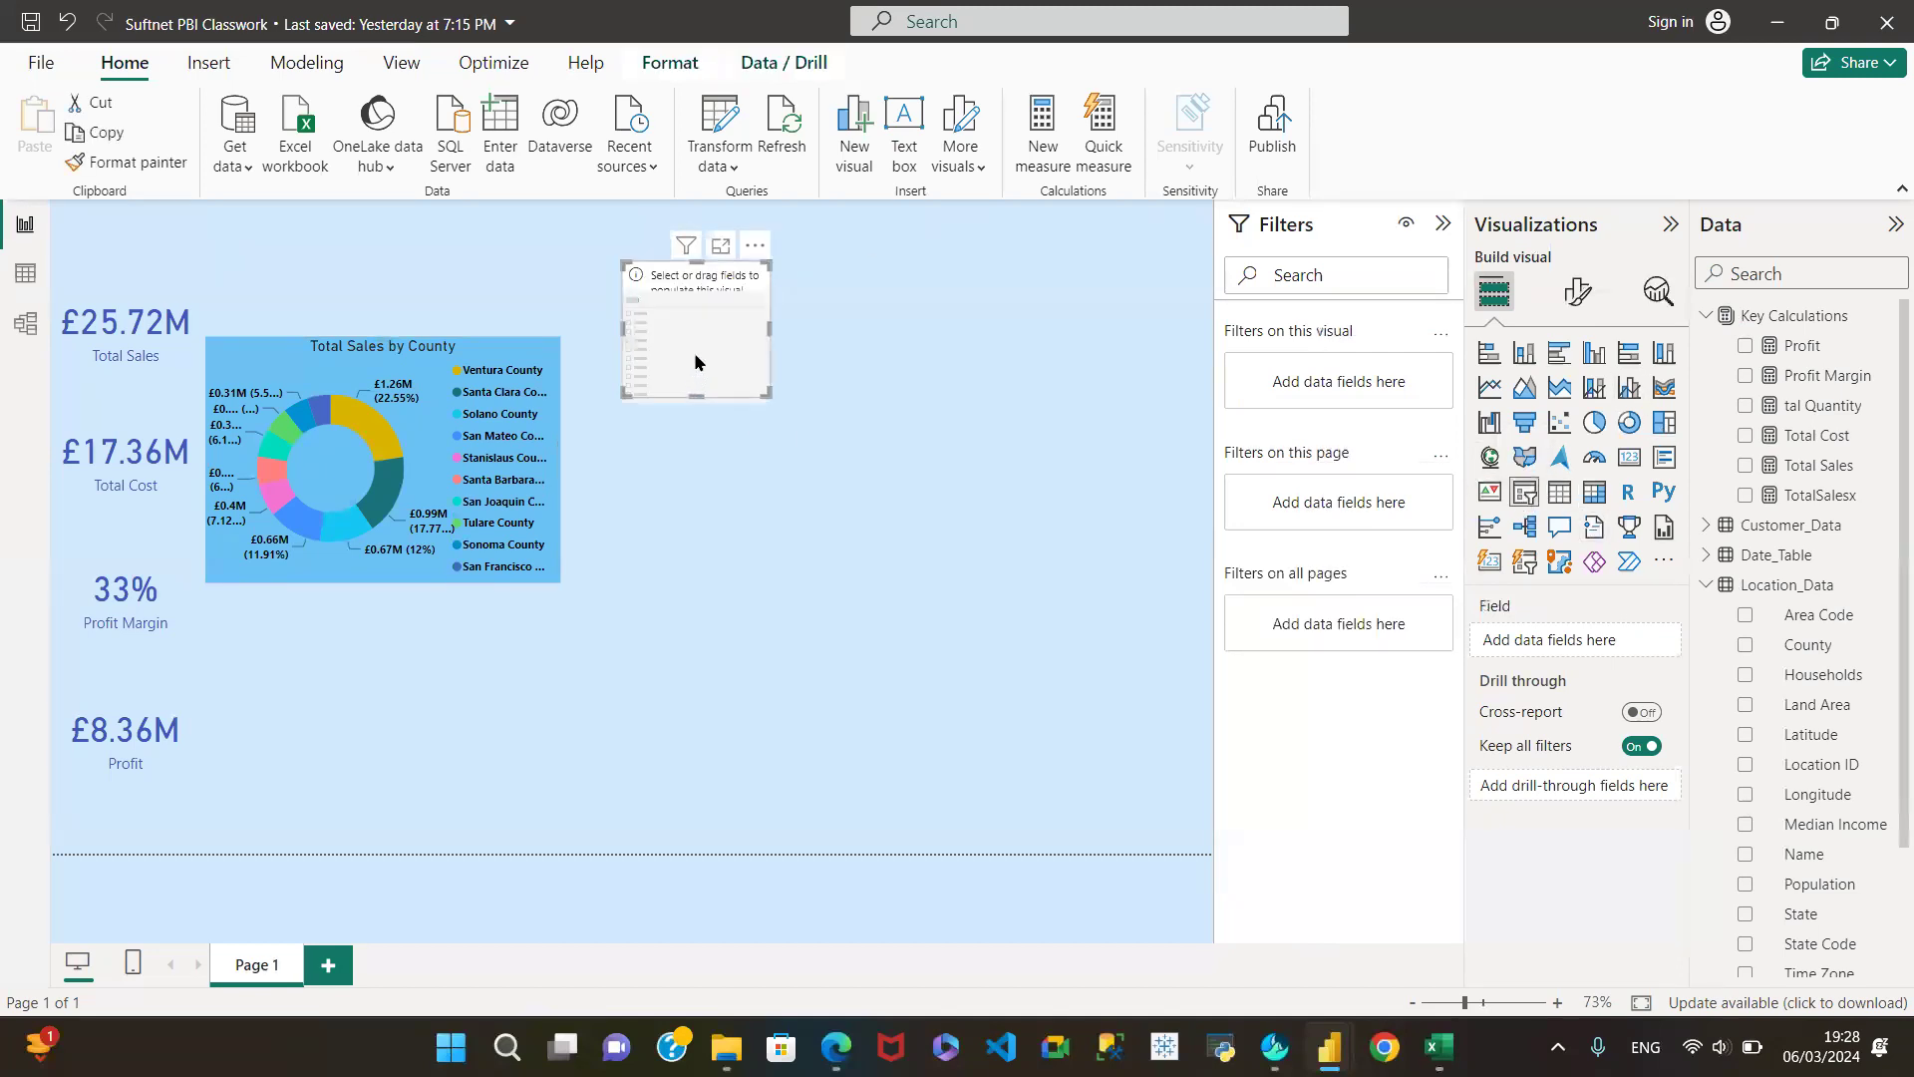
left_click_drag(768, 325, 927, 325)
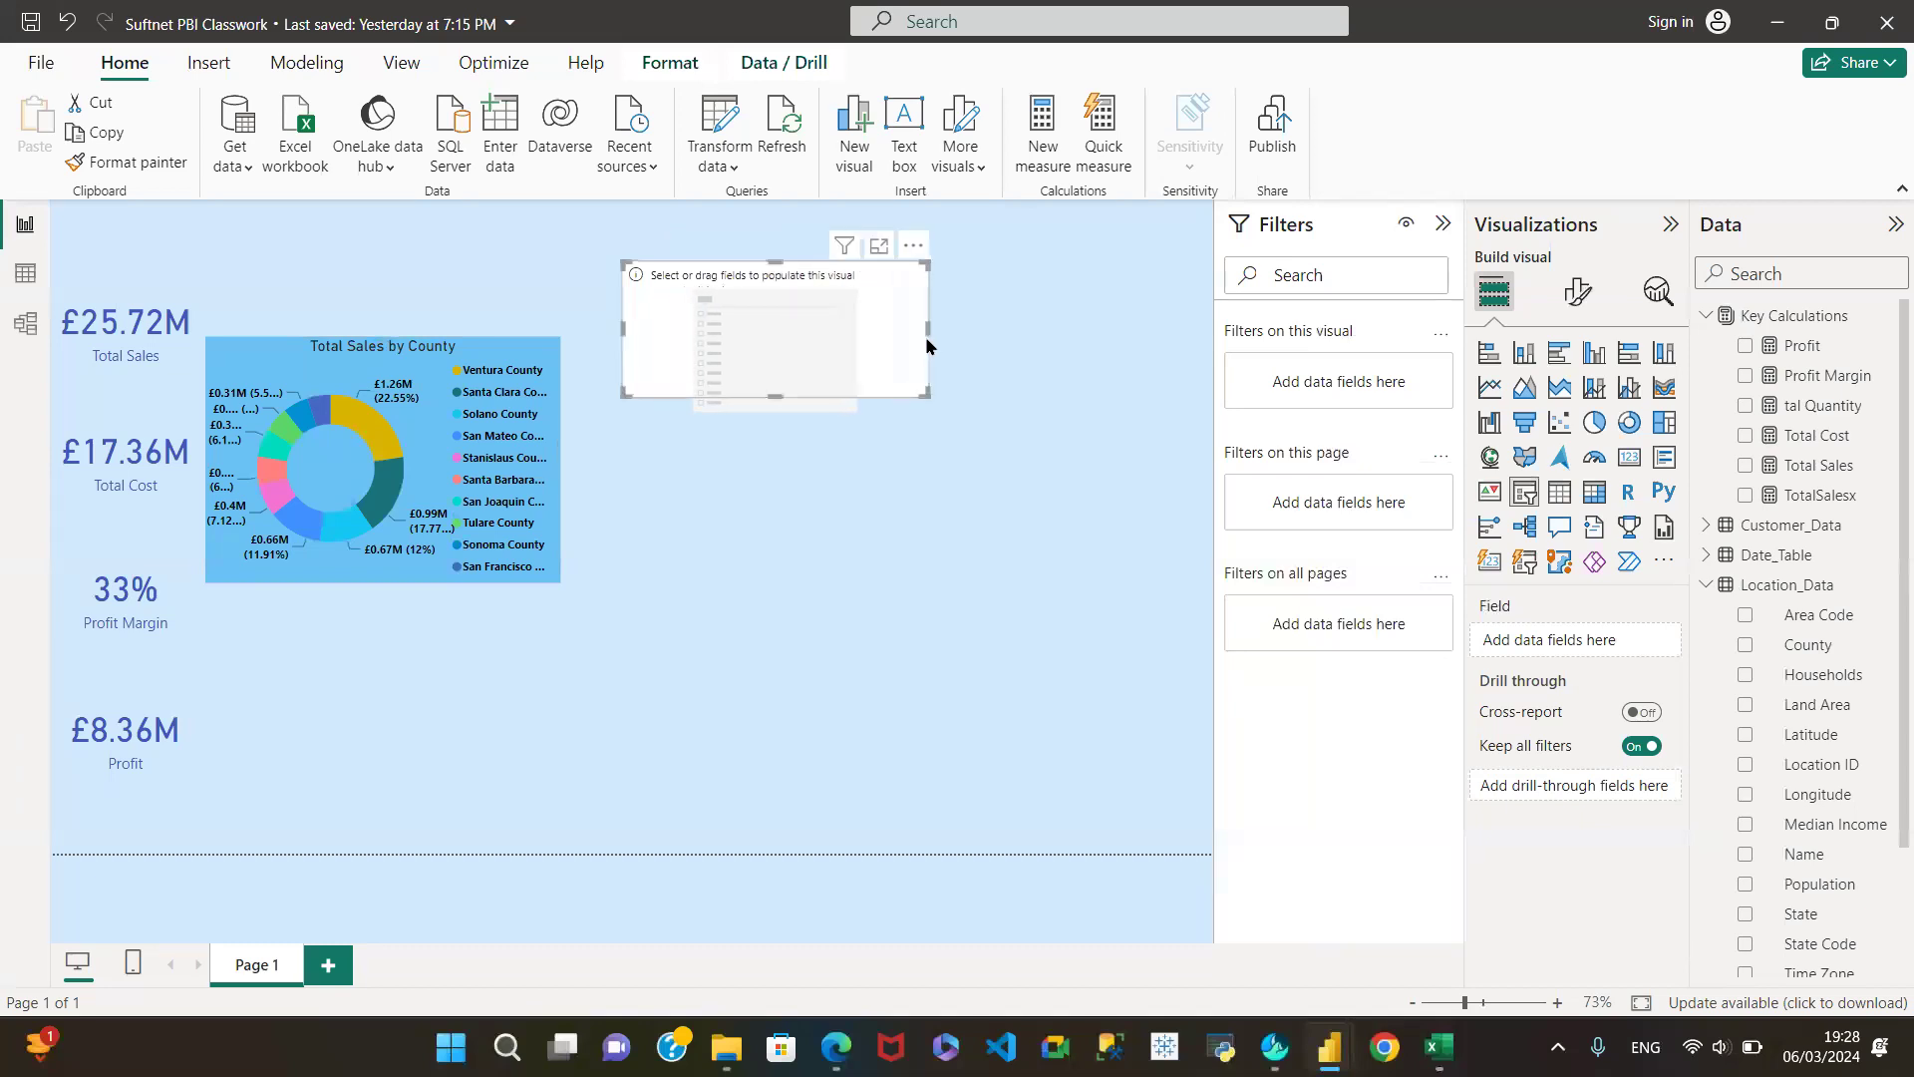
left_click(1707, 585)
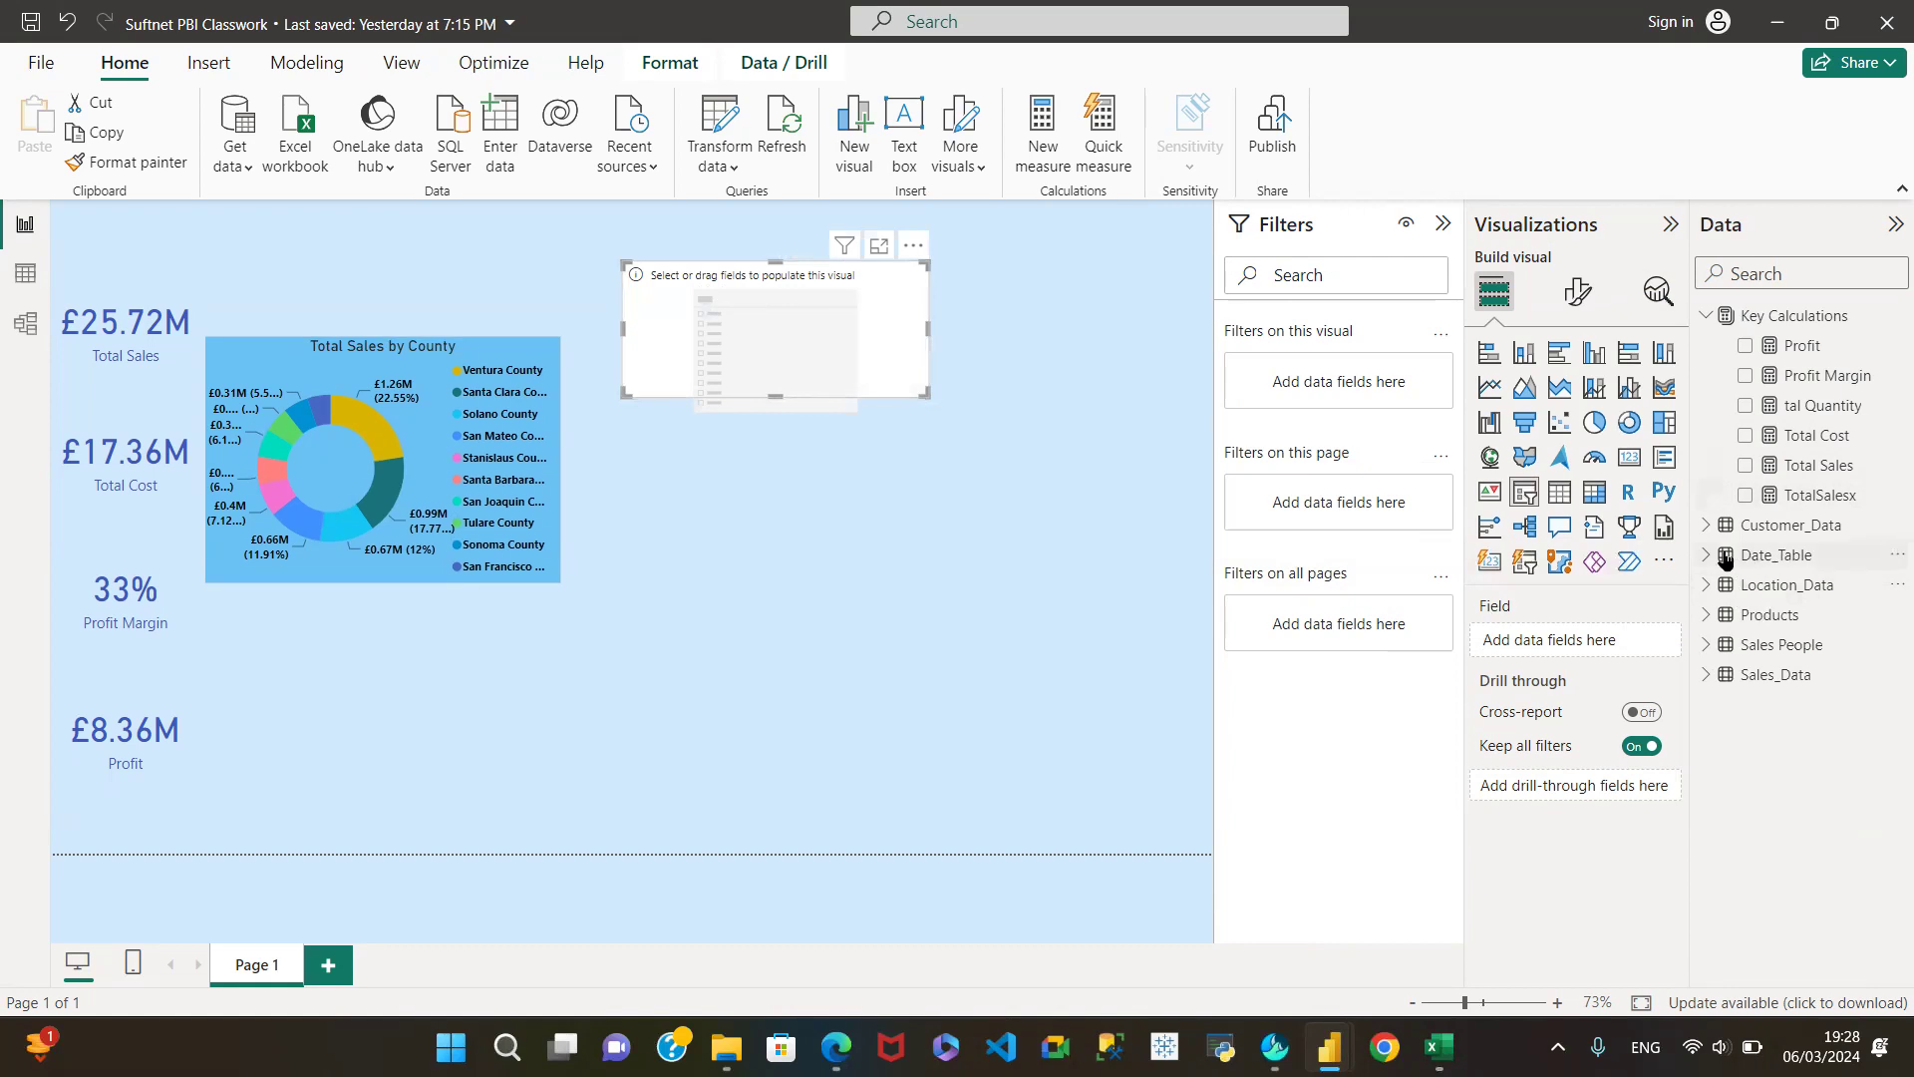
left_click(1707, 556)
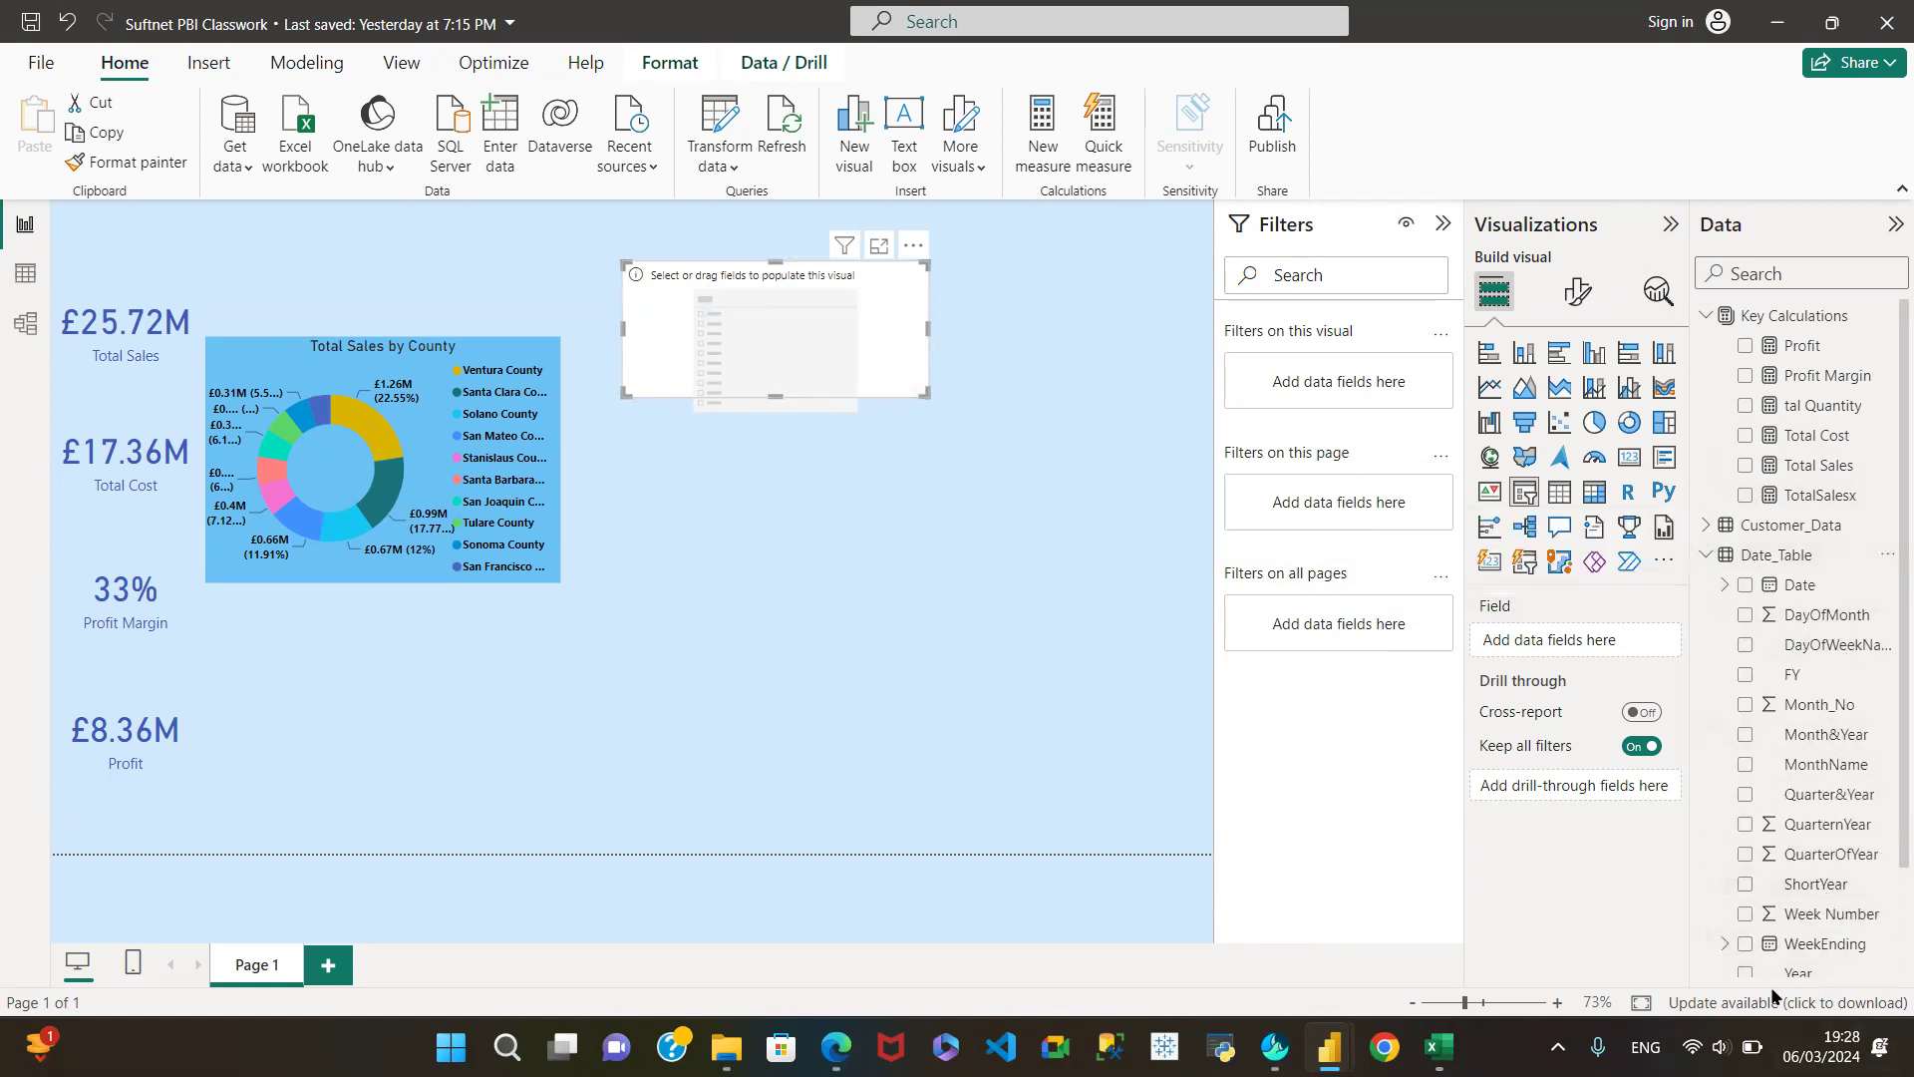
scroll(1768, 952, "down", 3)
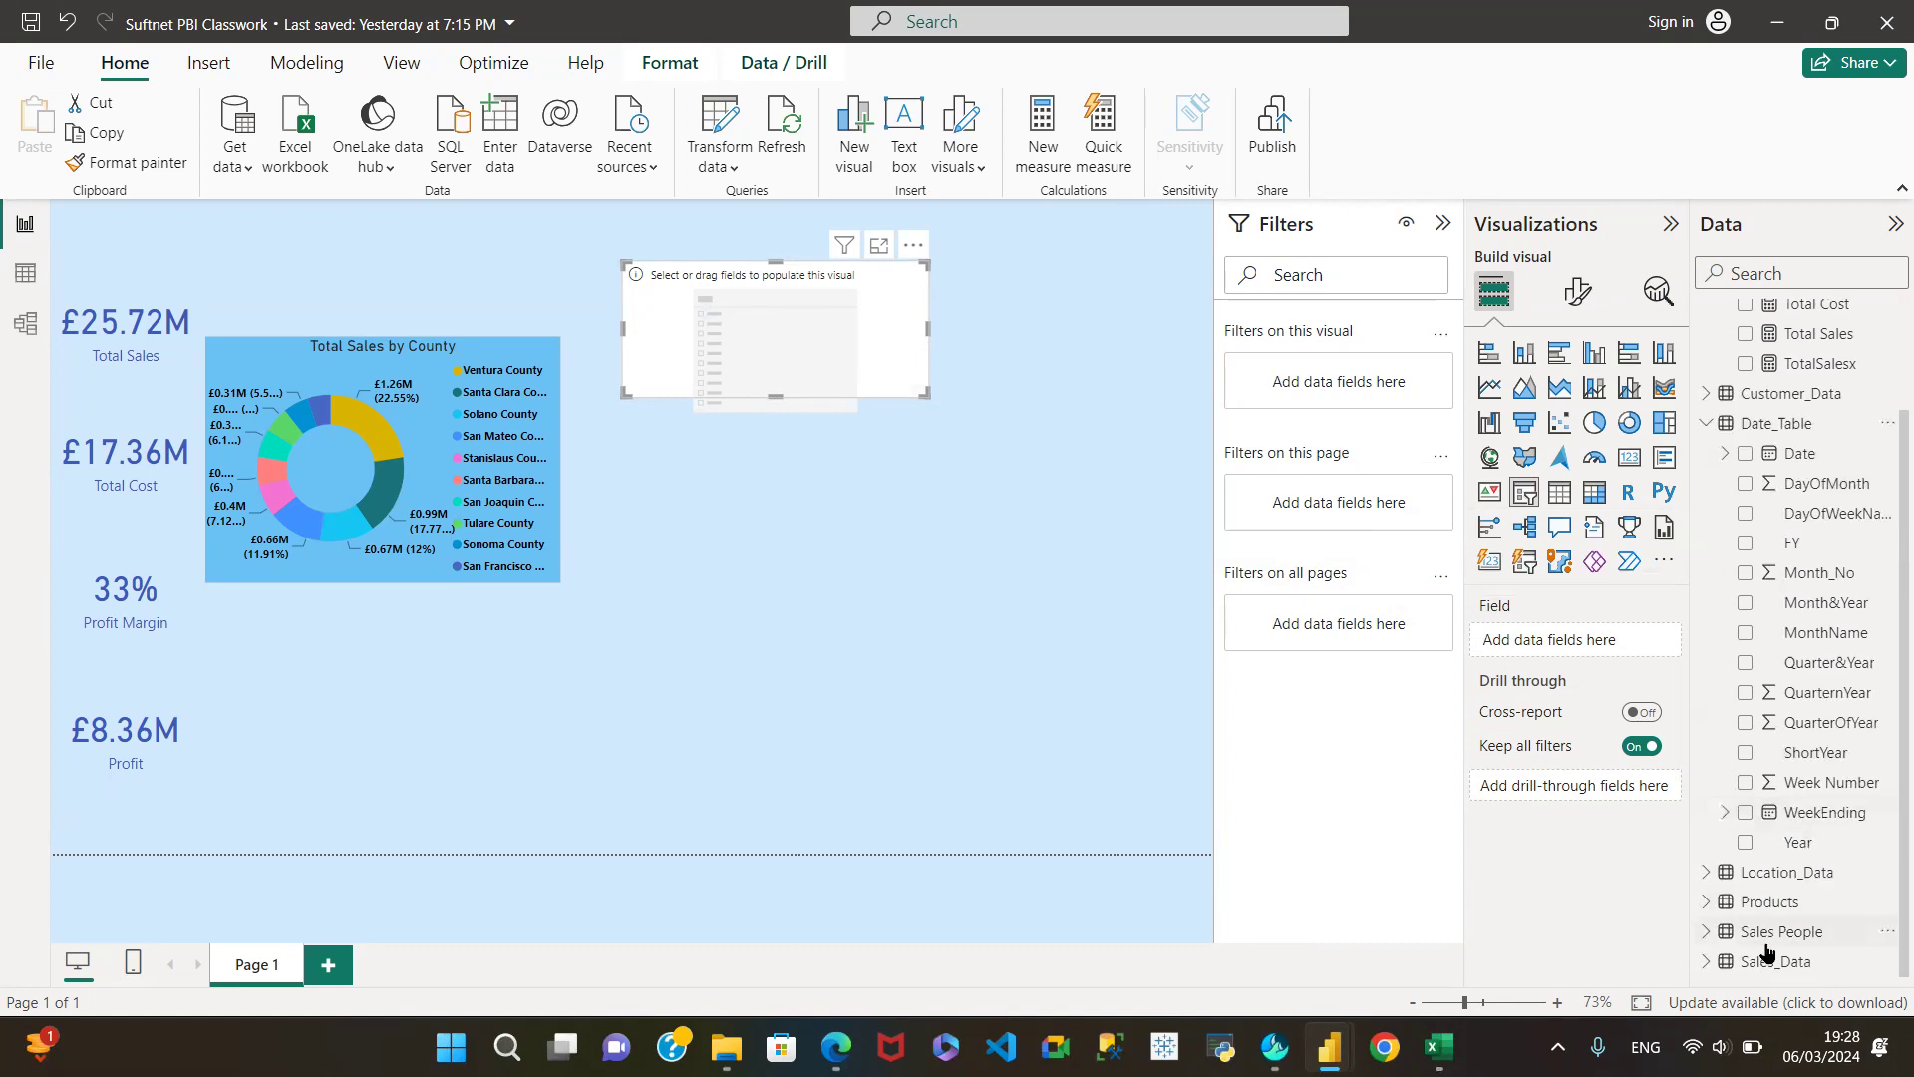
left_click(1744, 843)
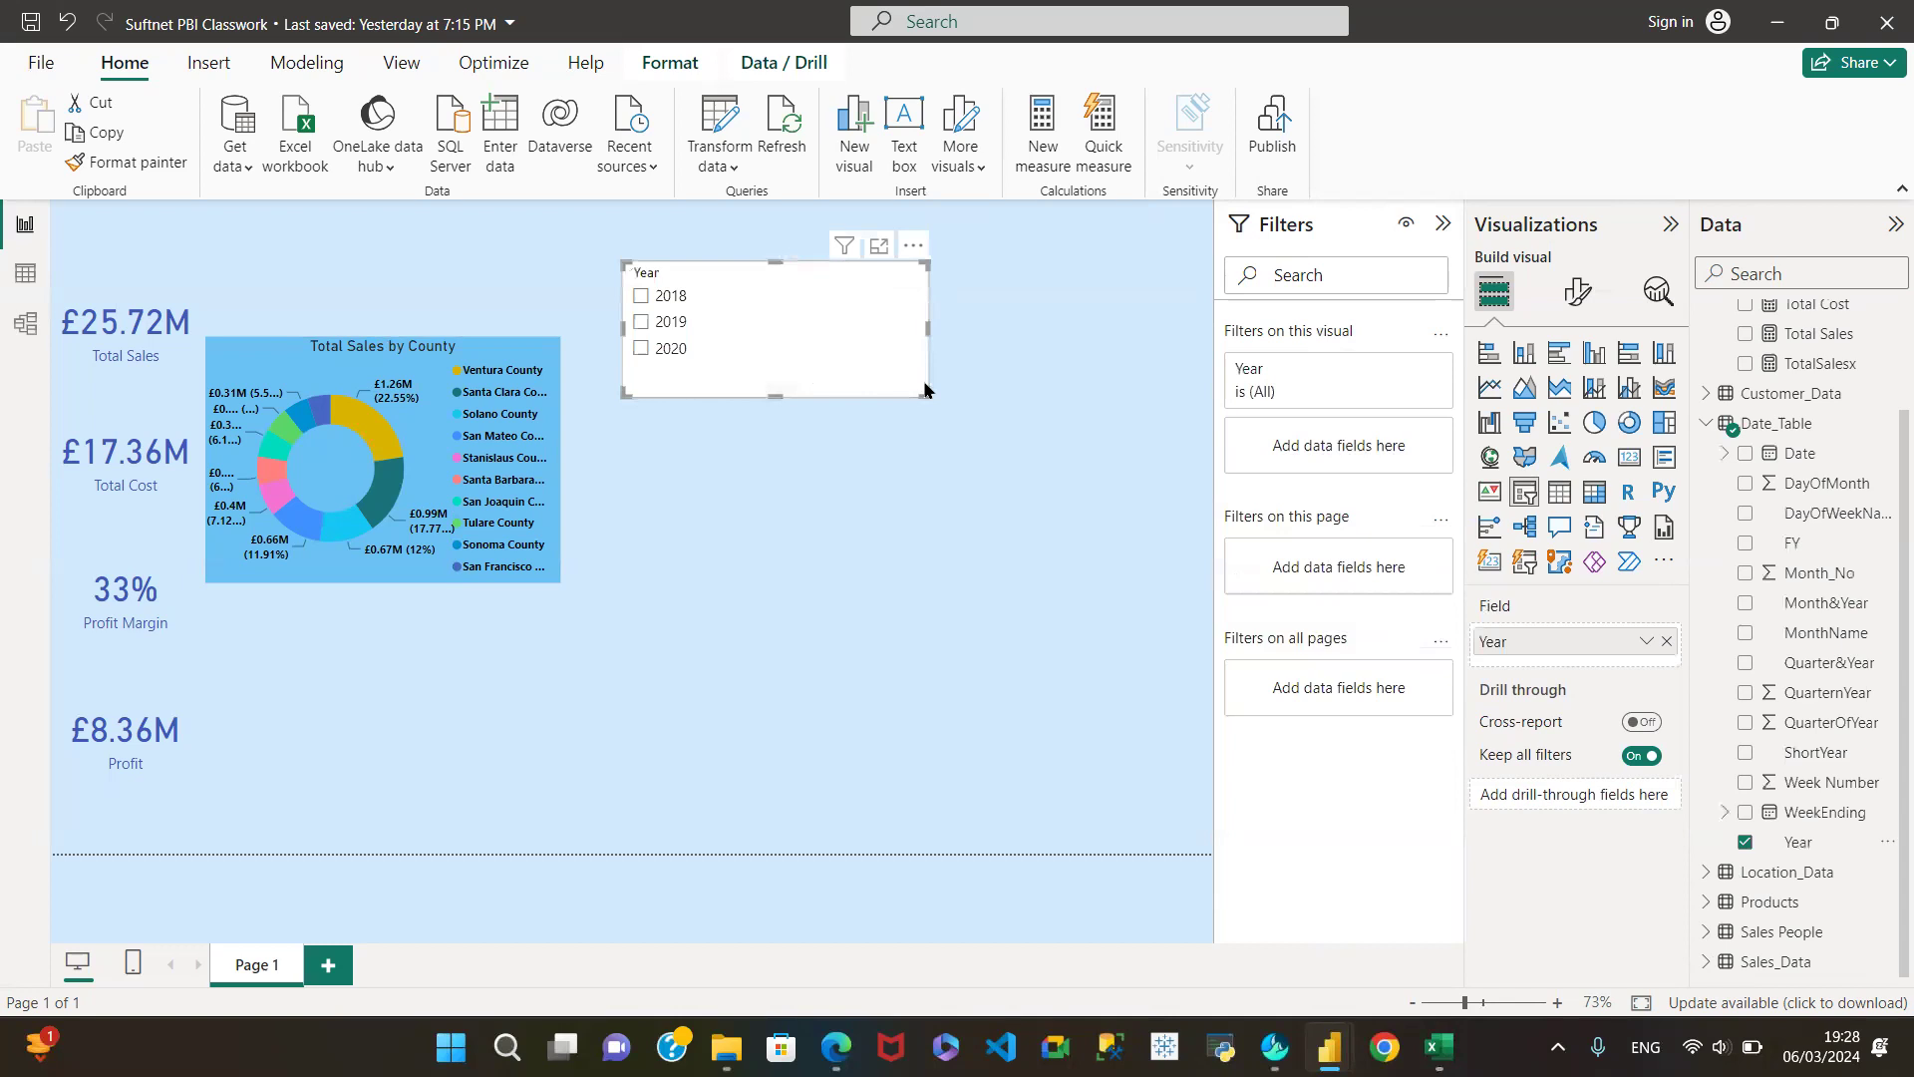
Step: Shrink the Year slicer slightly and place a copy of it on the canvas beside the original
left_click_drag(926, 393, 885, 381)
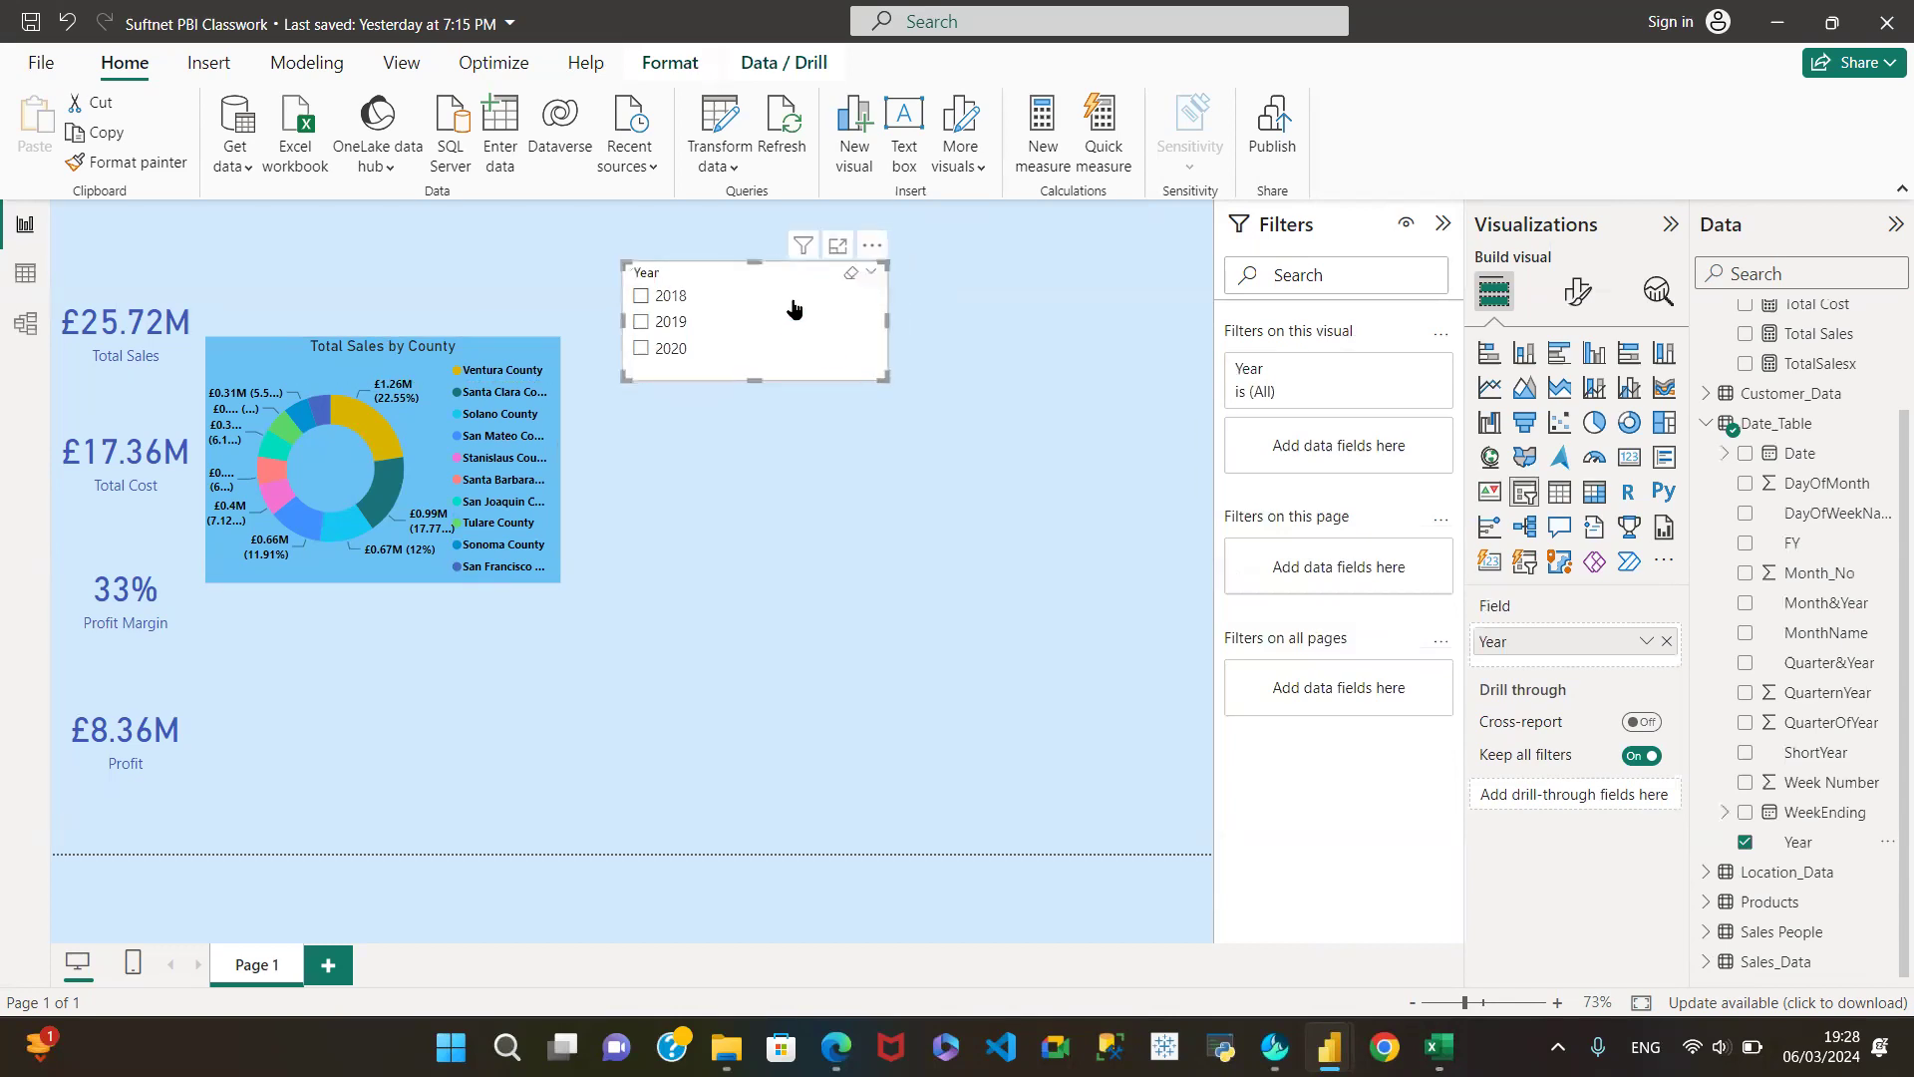
left_click(82, 137)
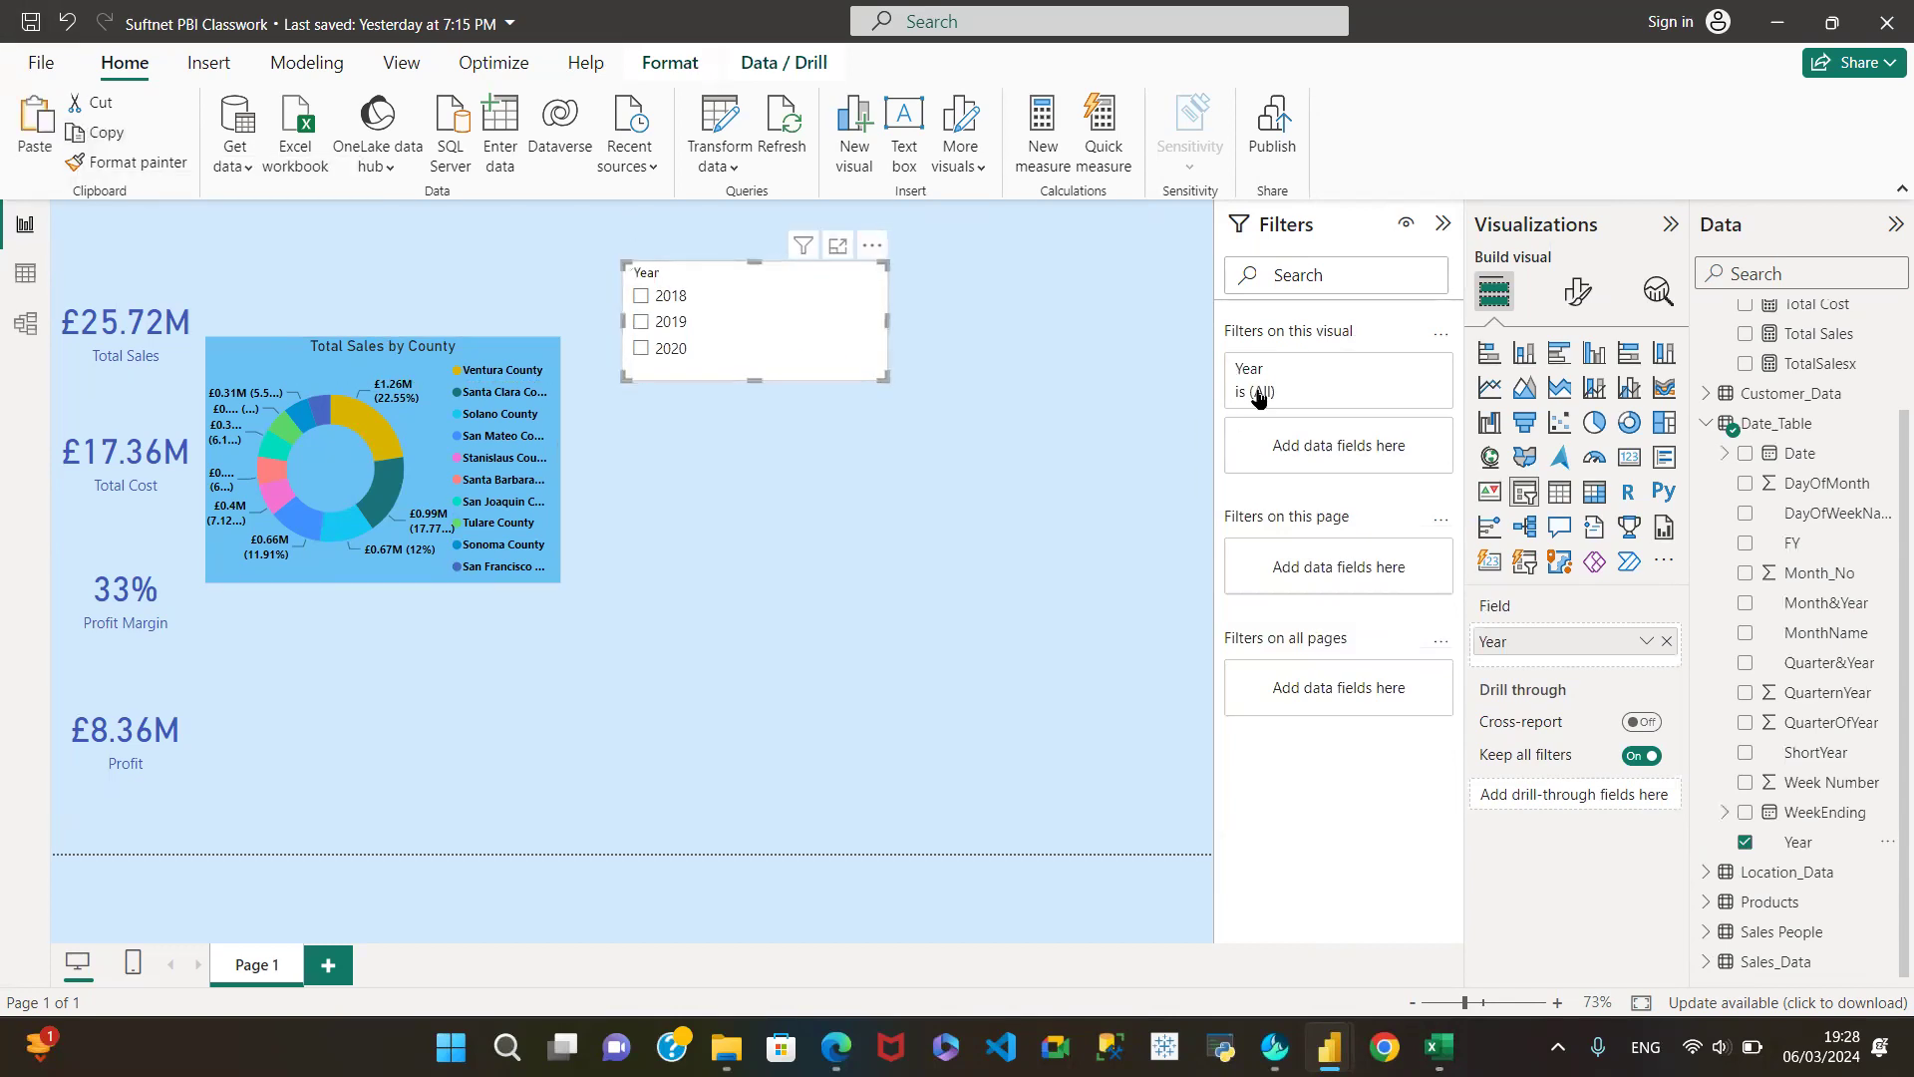
left_click(1022, 305)
left_click(32, 125)
left_click_drag(730, 335, 1021, 327)
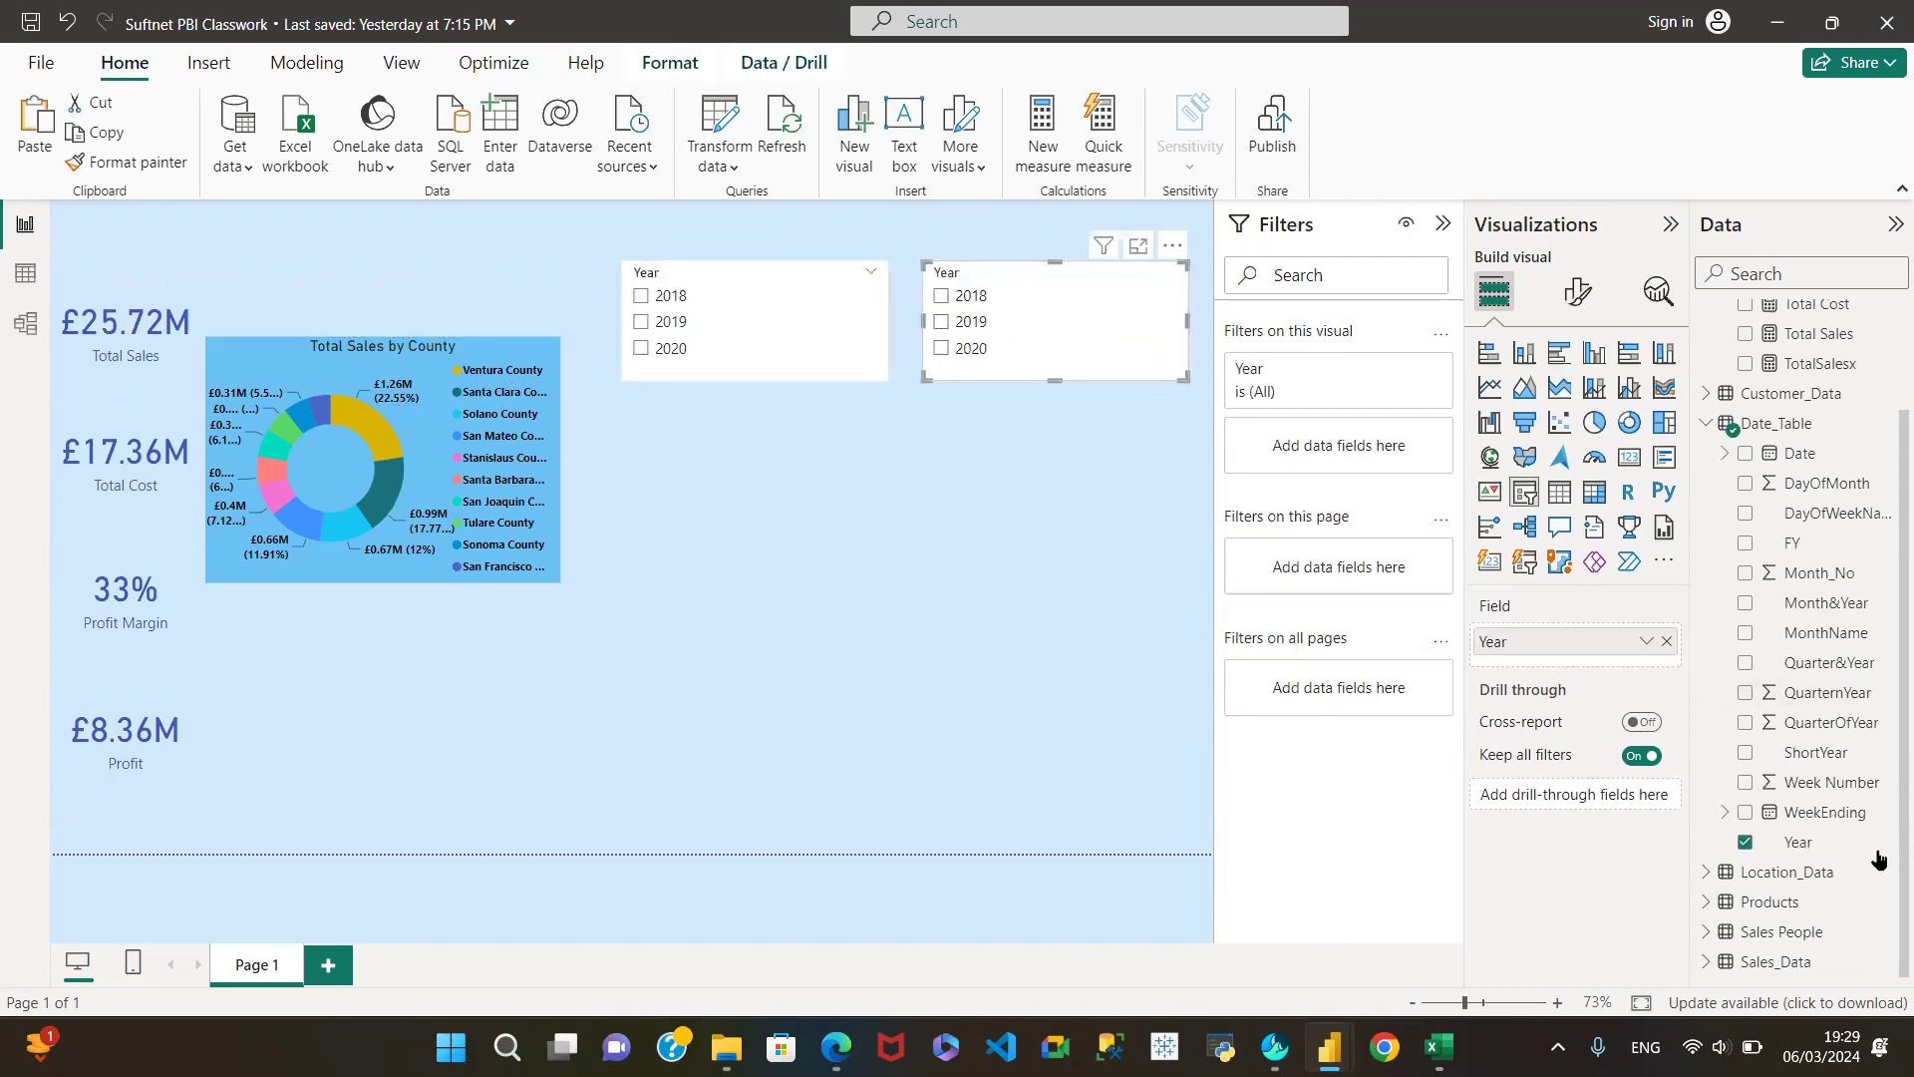
Step: Replace Year with QuarterOfYear from Date_Table as the field of the copied slicer
left_click(1744, 844)
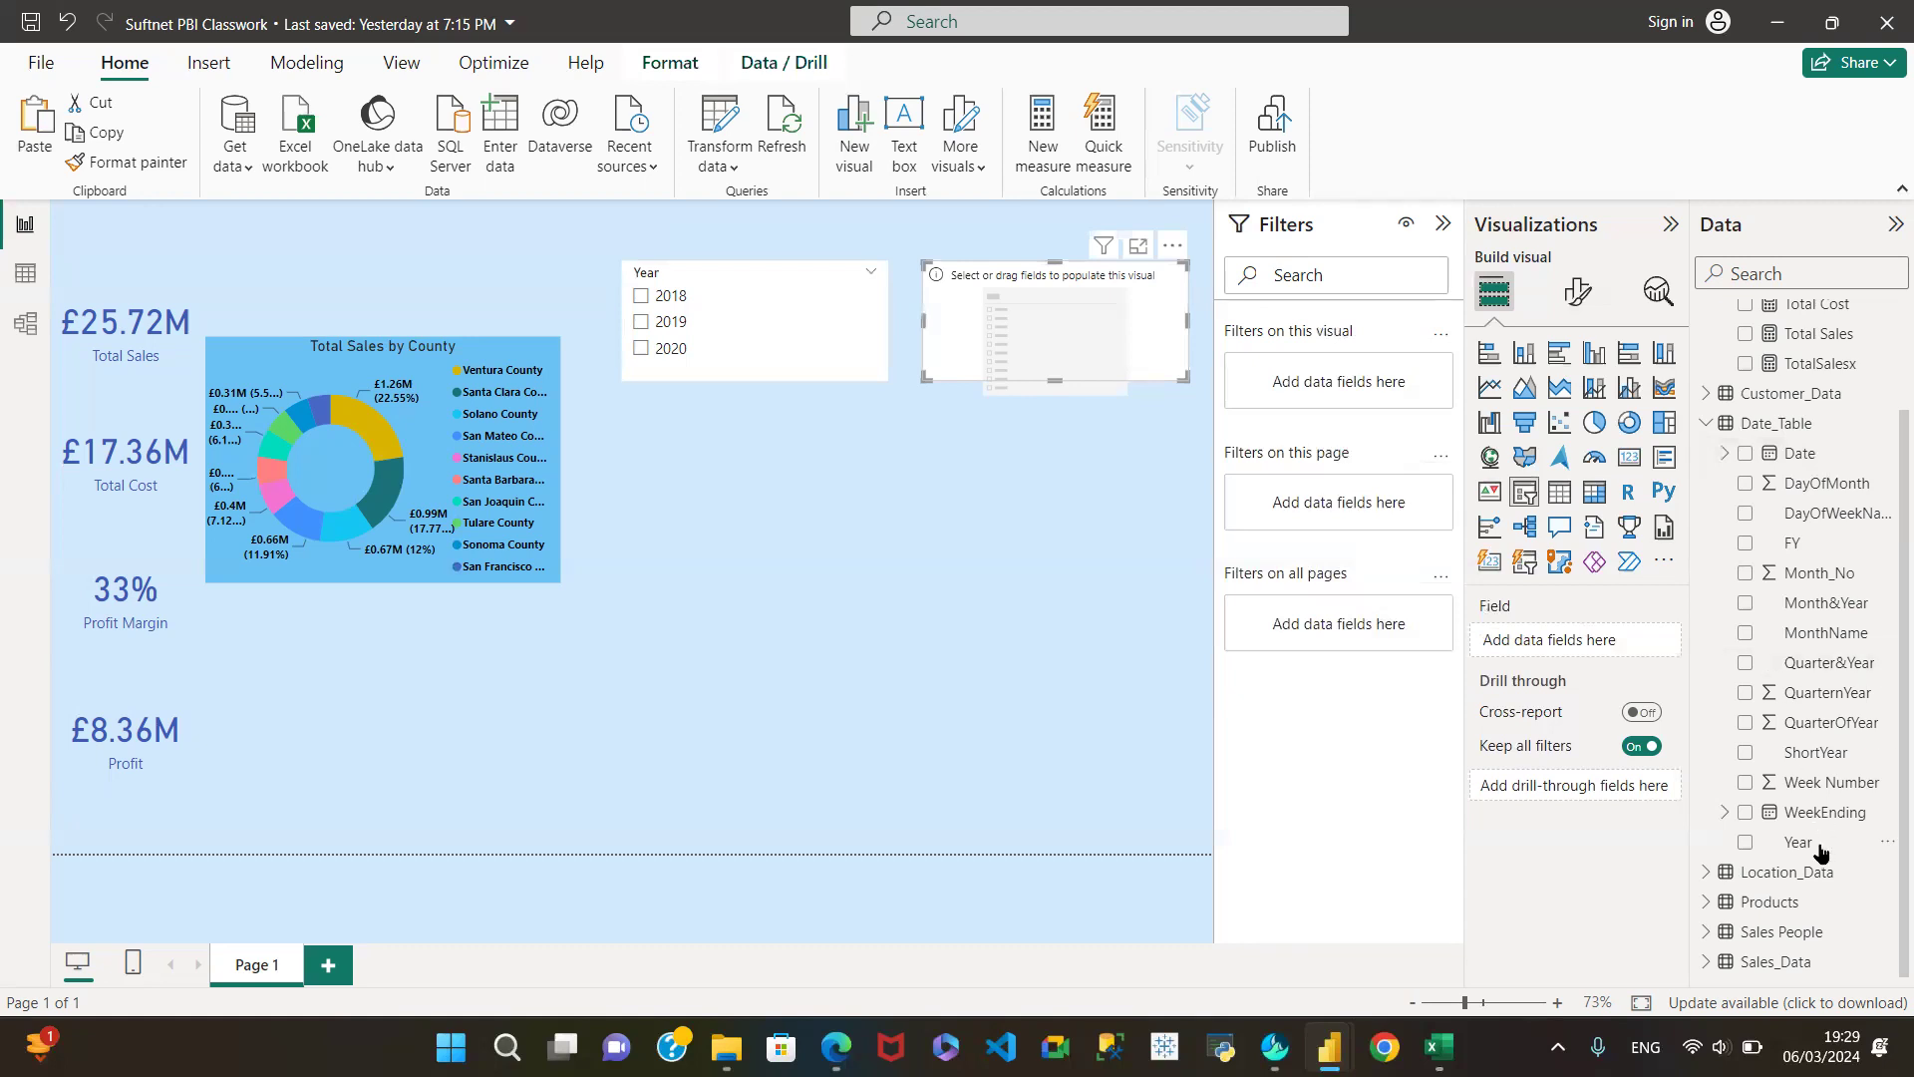
left_click(1744, 723)
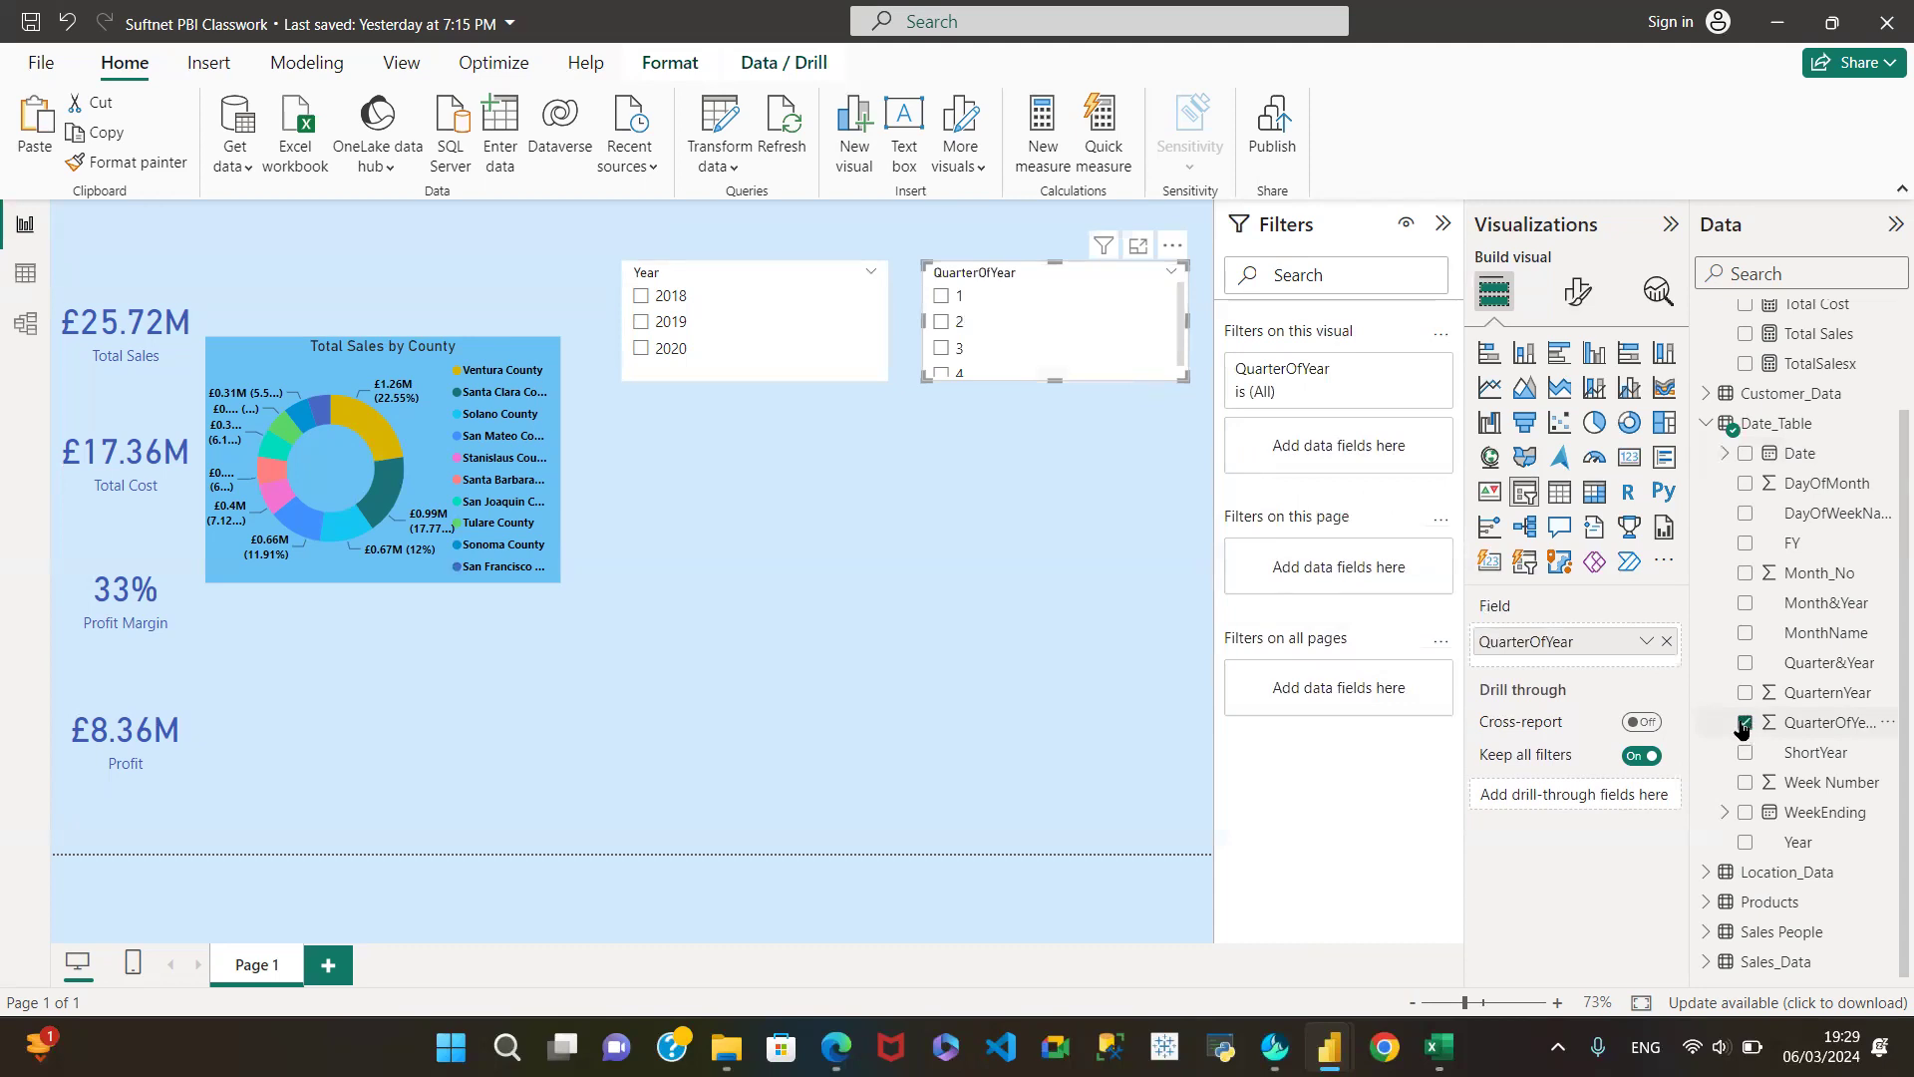
left_click(1743, 723)
left_click(1744, 693)
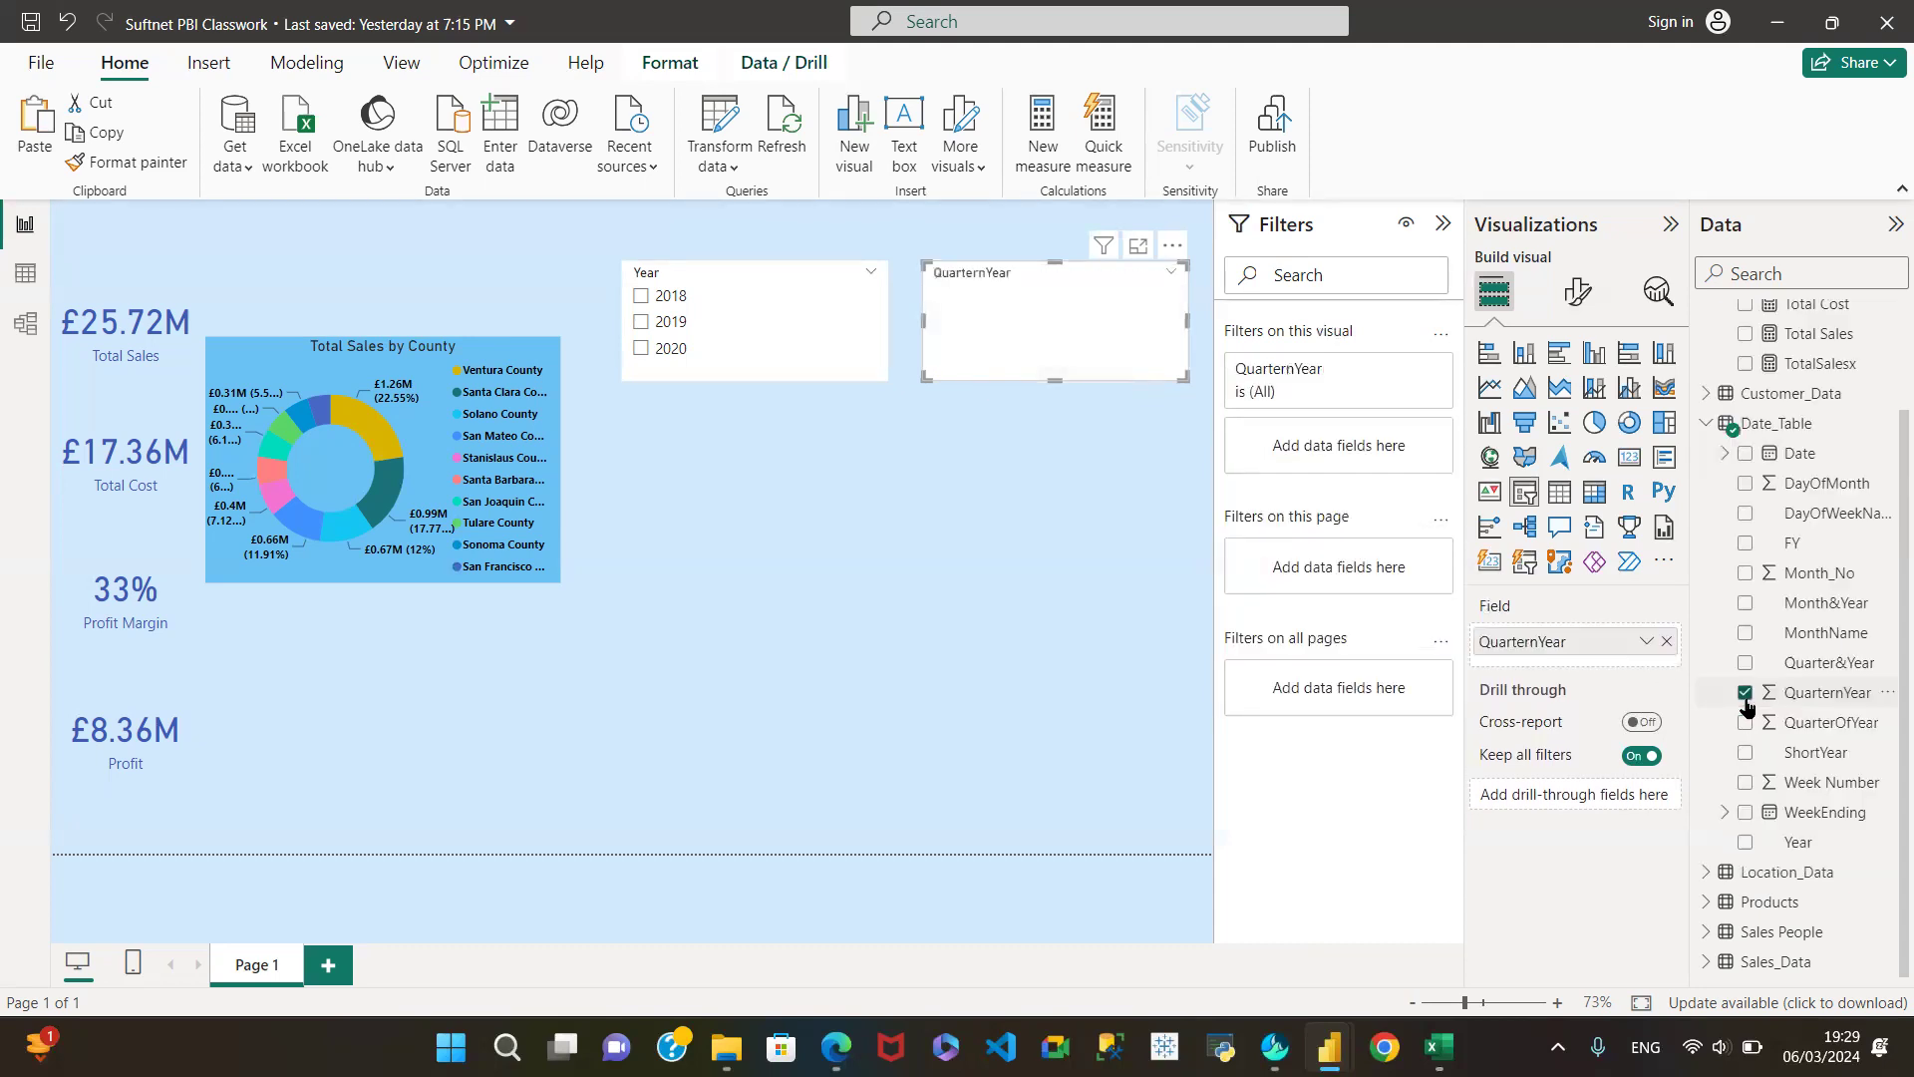
left_click(1744, 696)
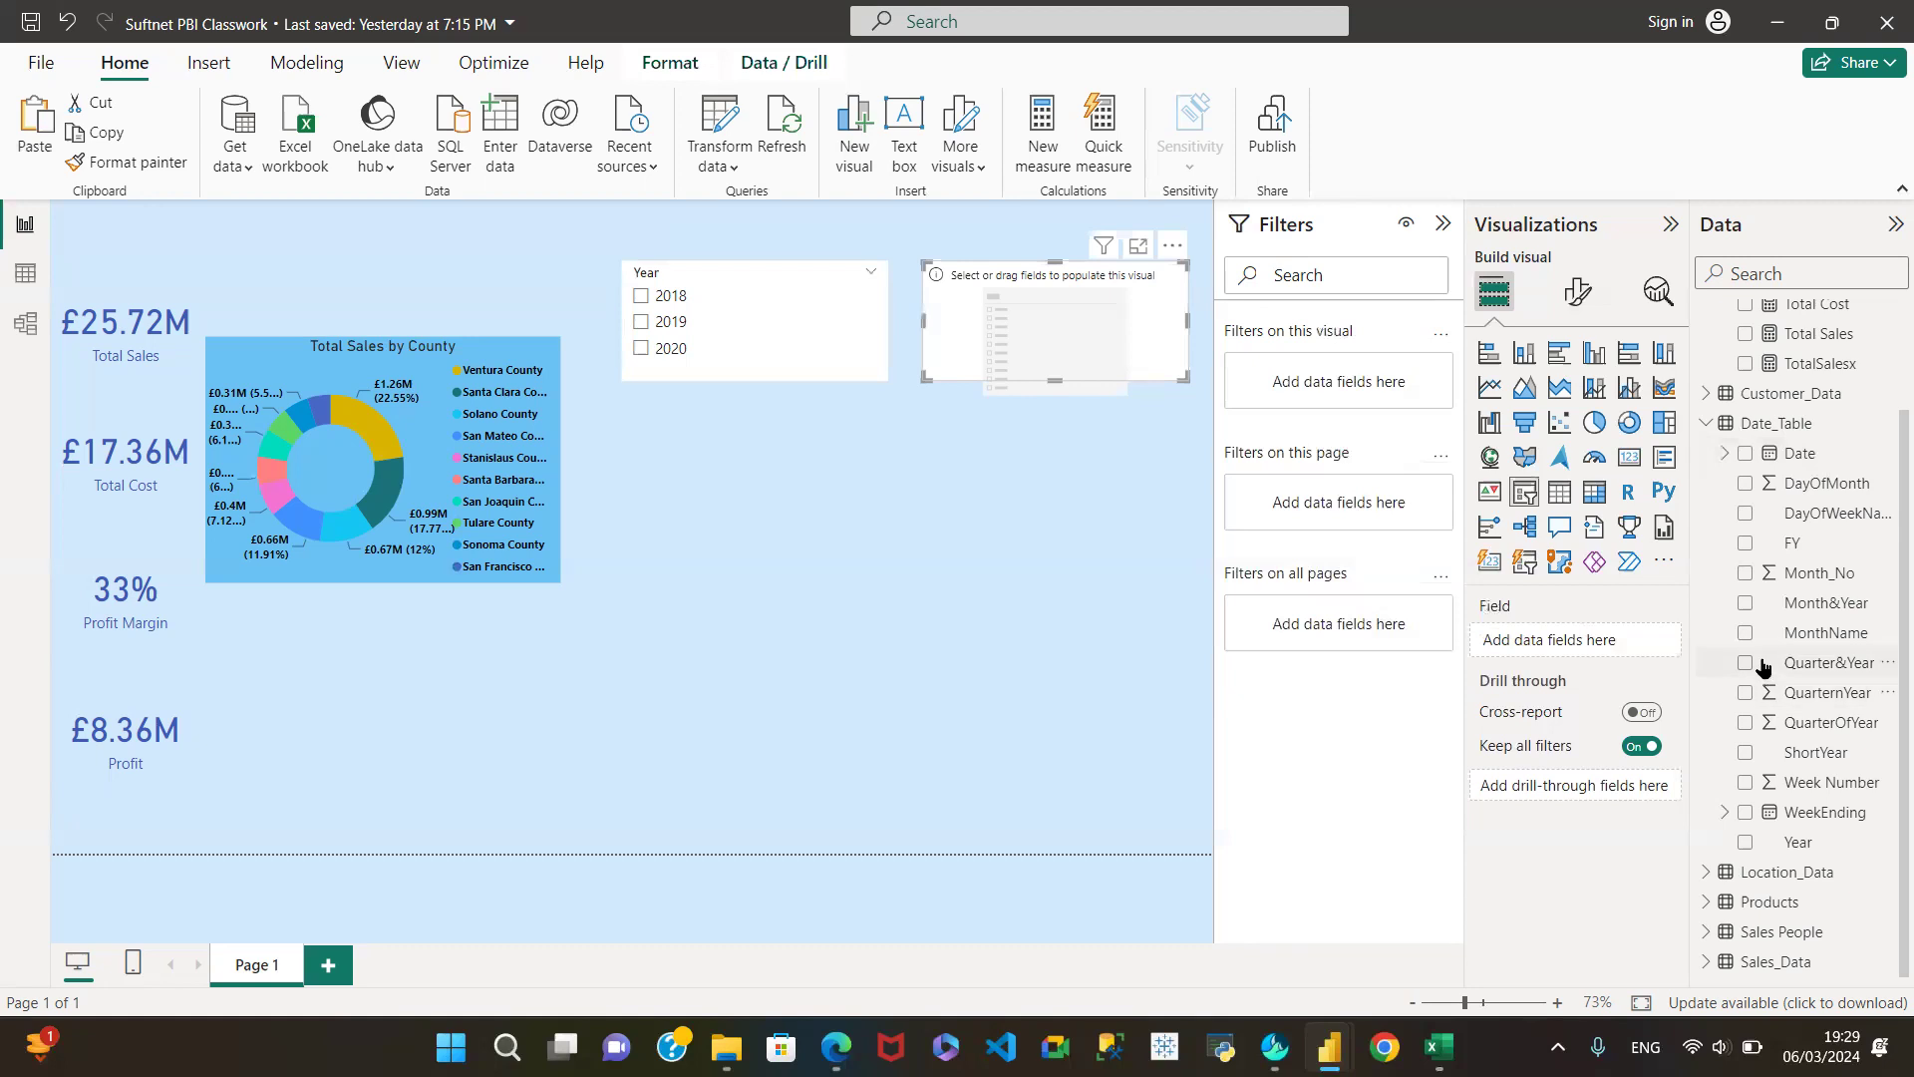
left_click(1744, 724)
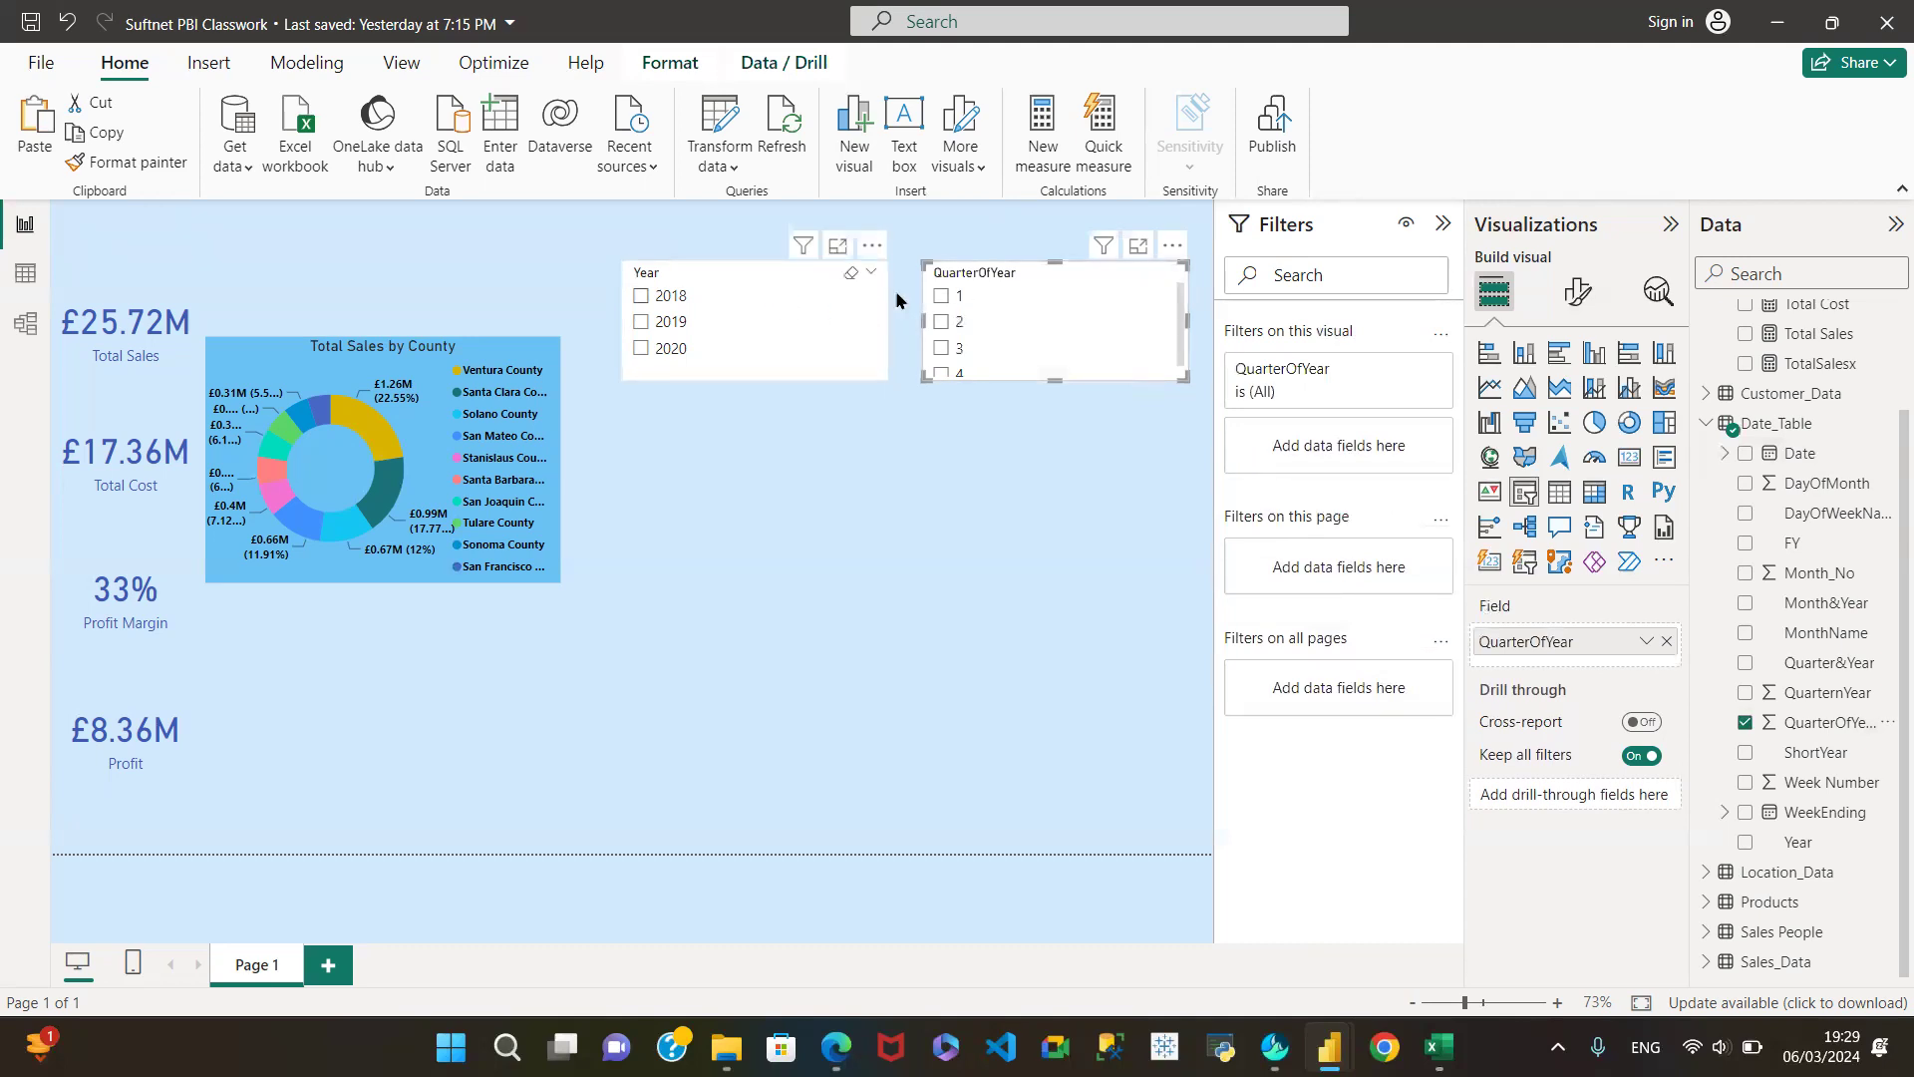
Step: Turn off the slicer header on the Year slicer
left_click(1577, 291)
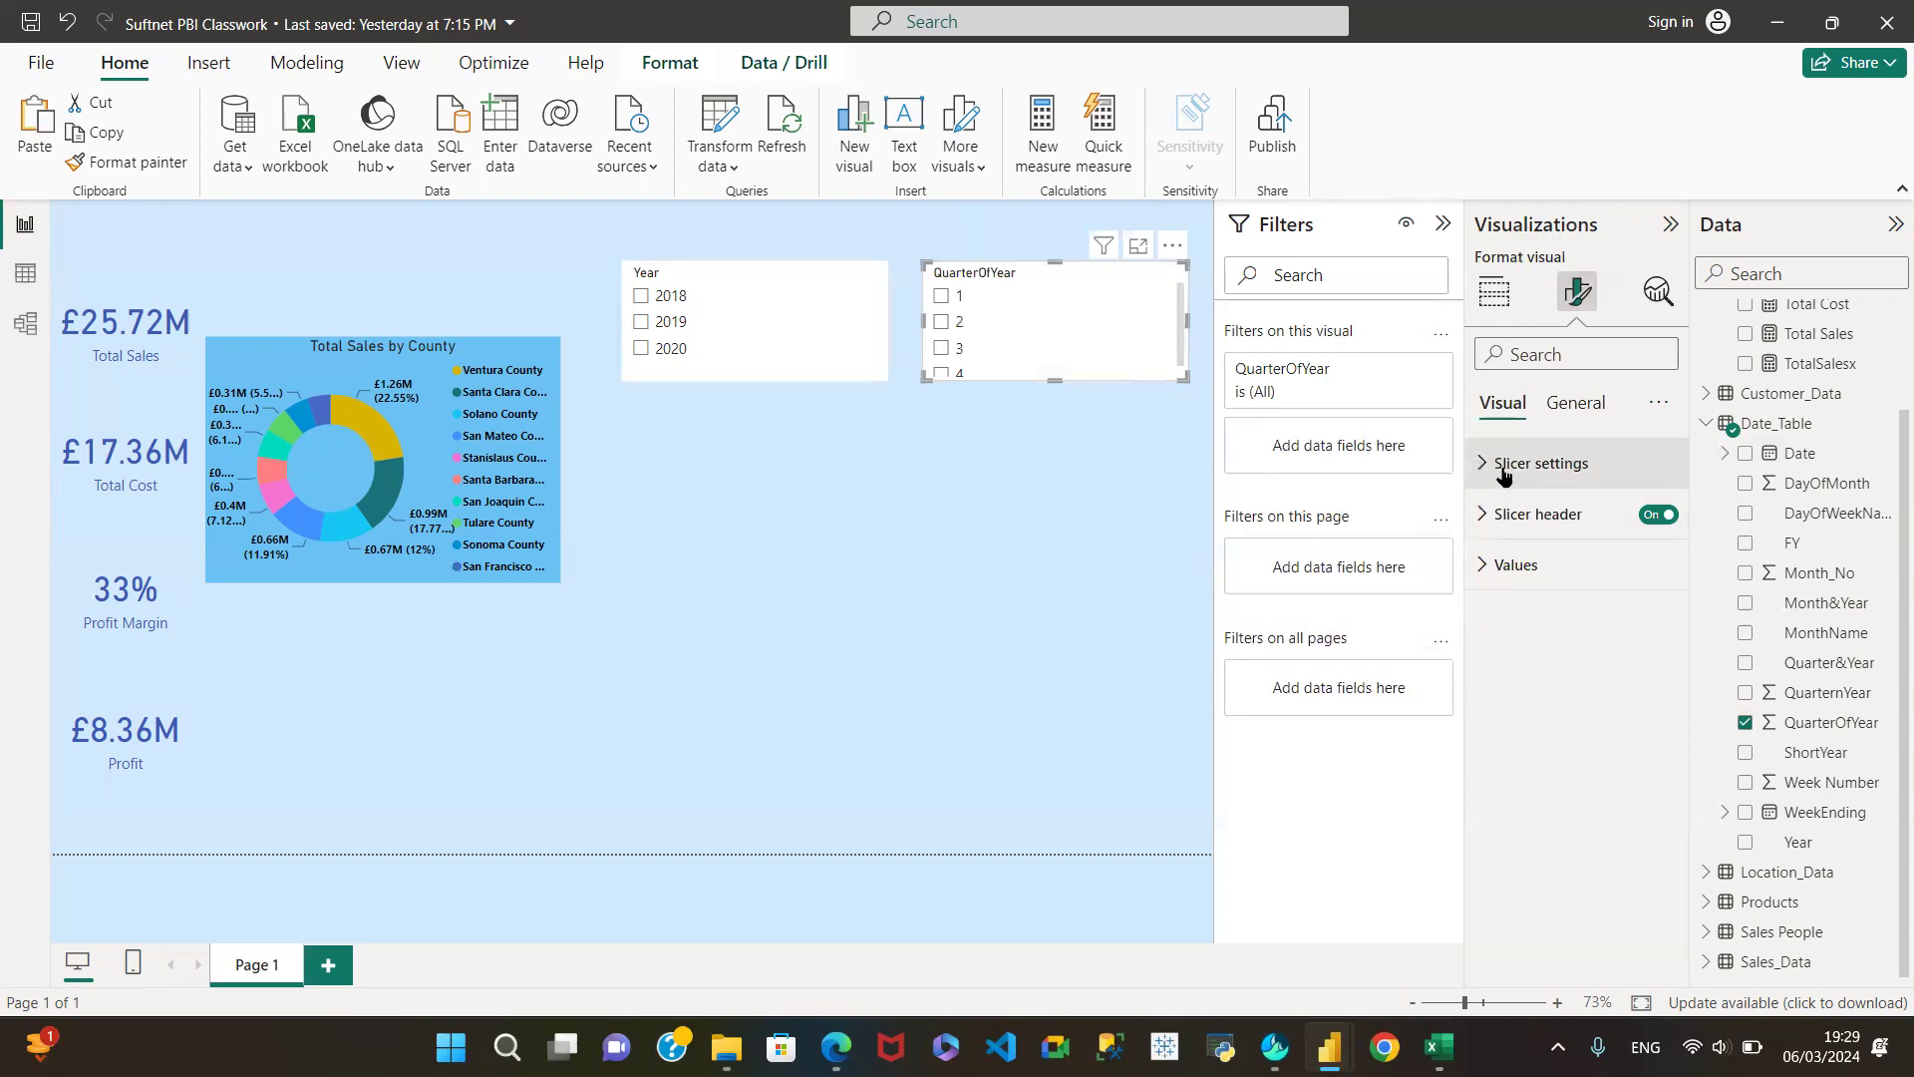
left_click(755, 275)
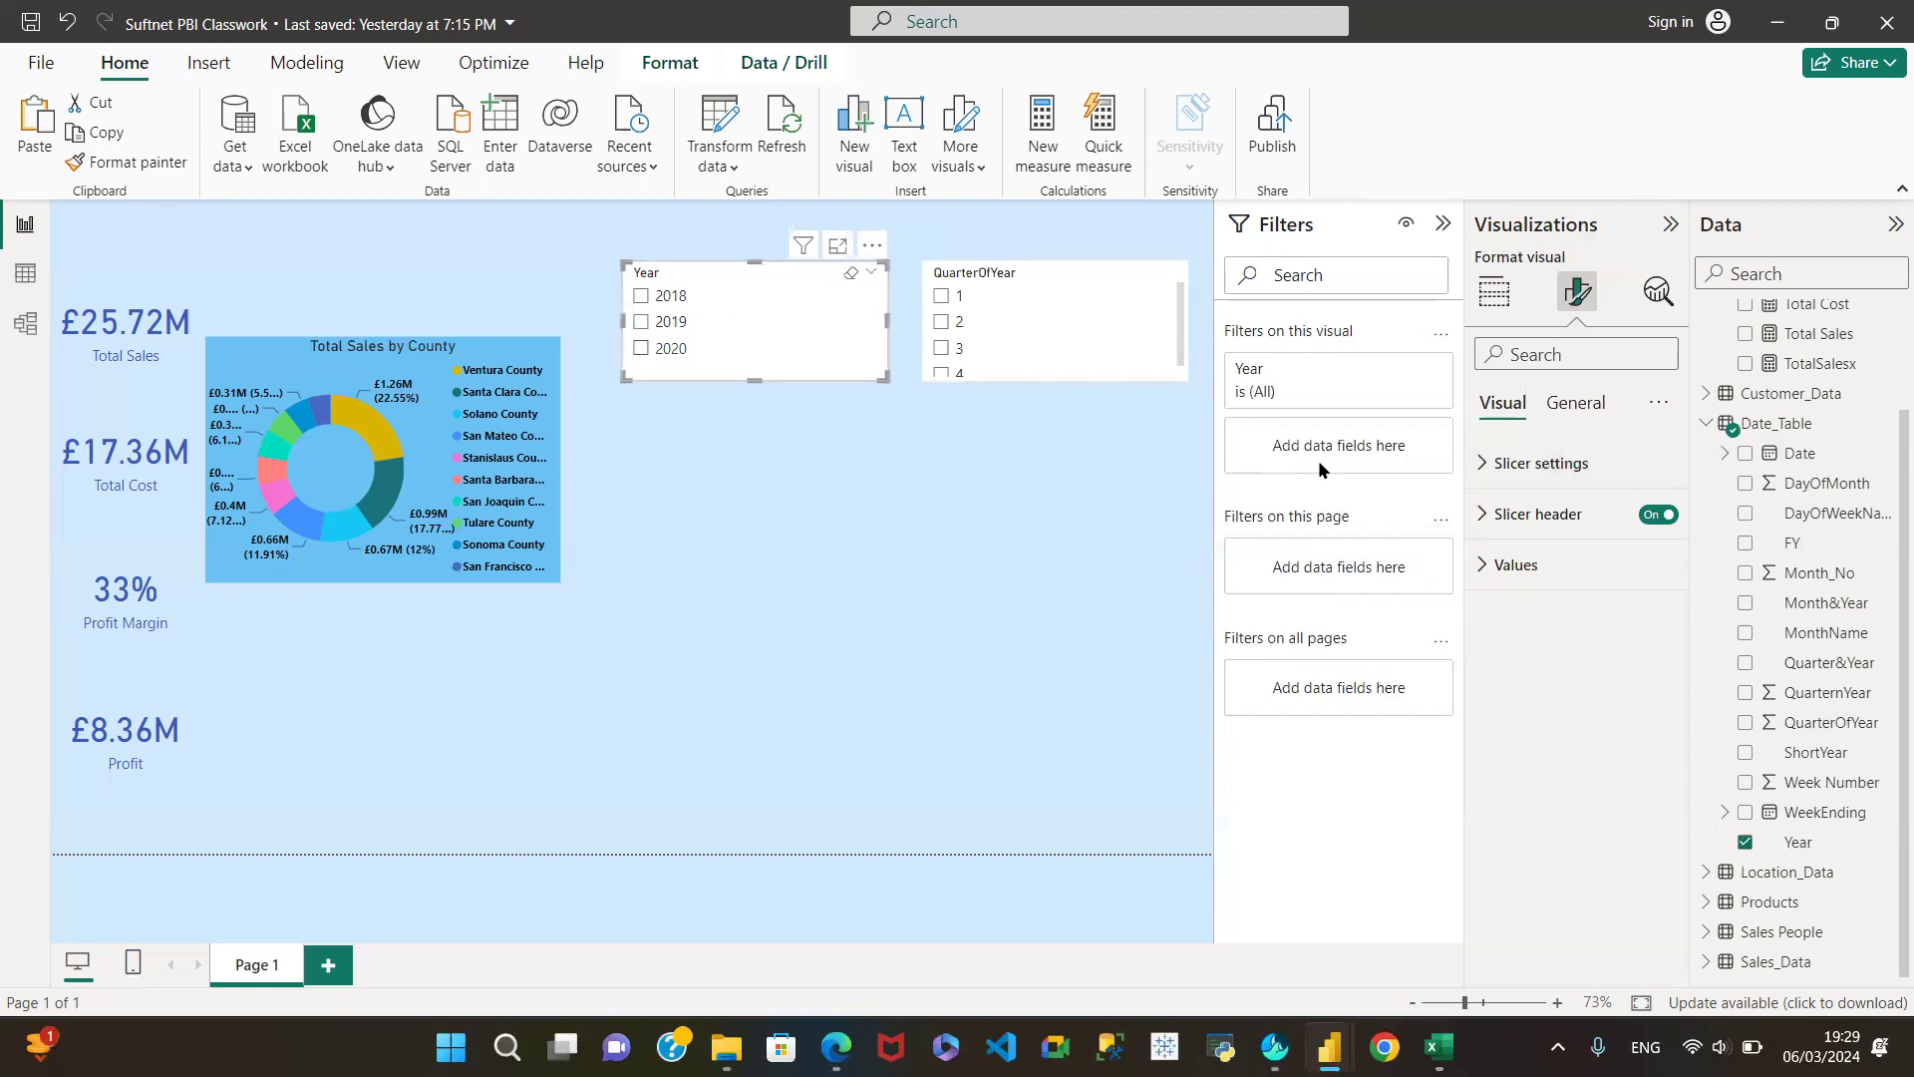
left_click(1656, 516)
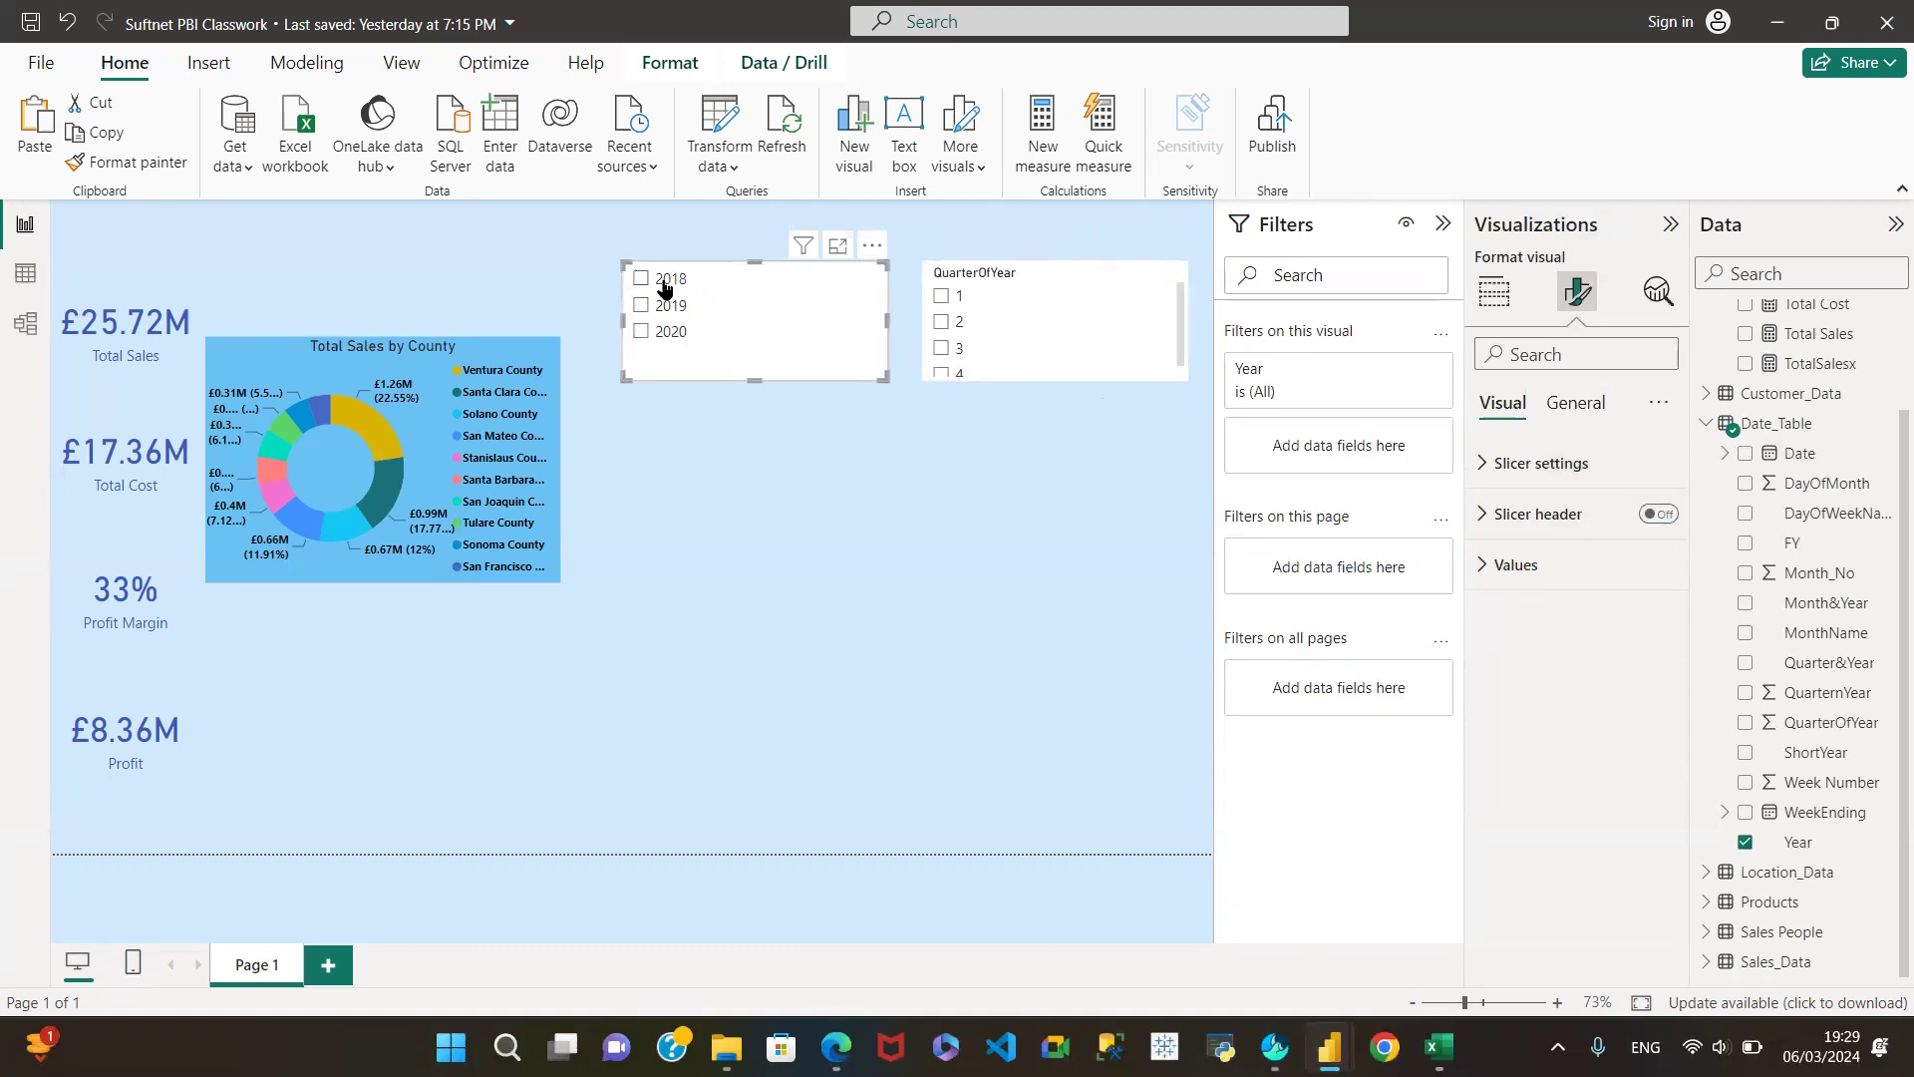
Step: Set the QuarterOfYear slicer's style to Tile
left_click(1496, 462)
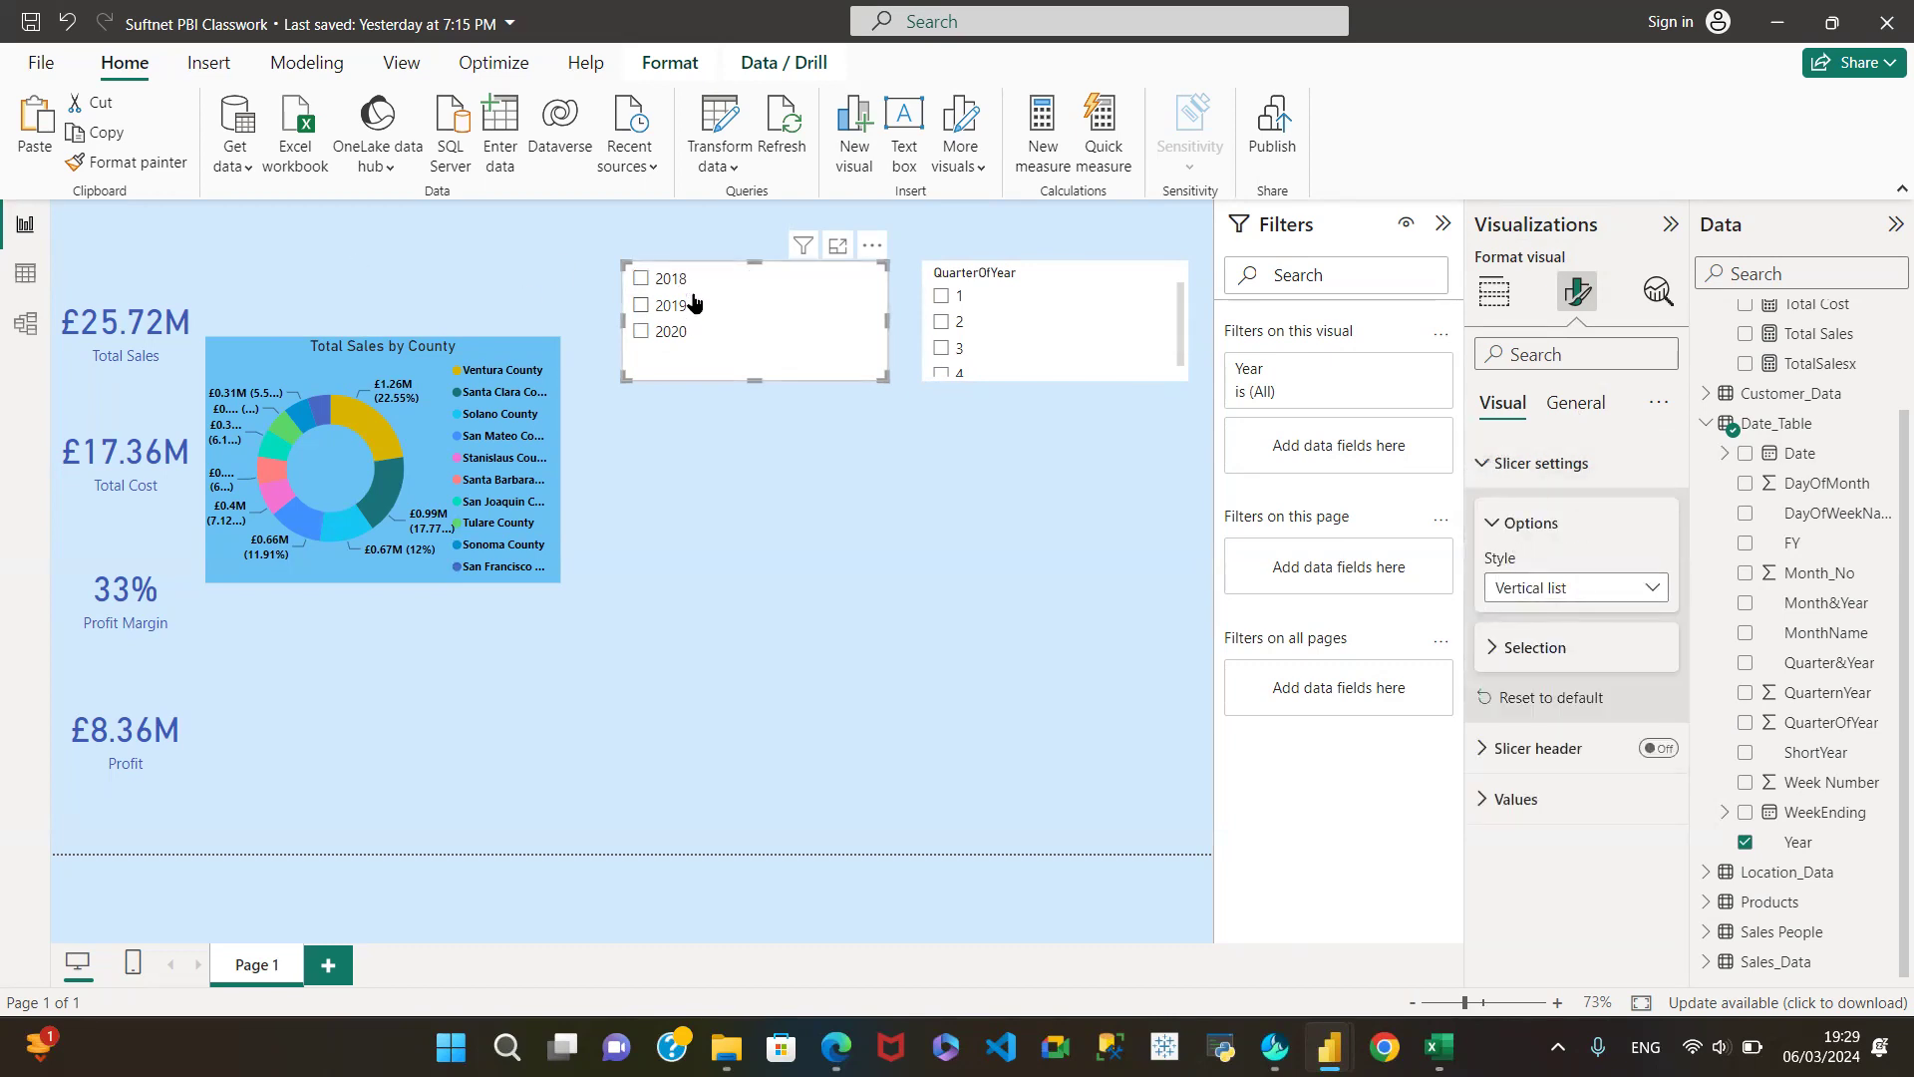
left_click(1073, 271)
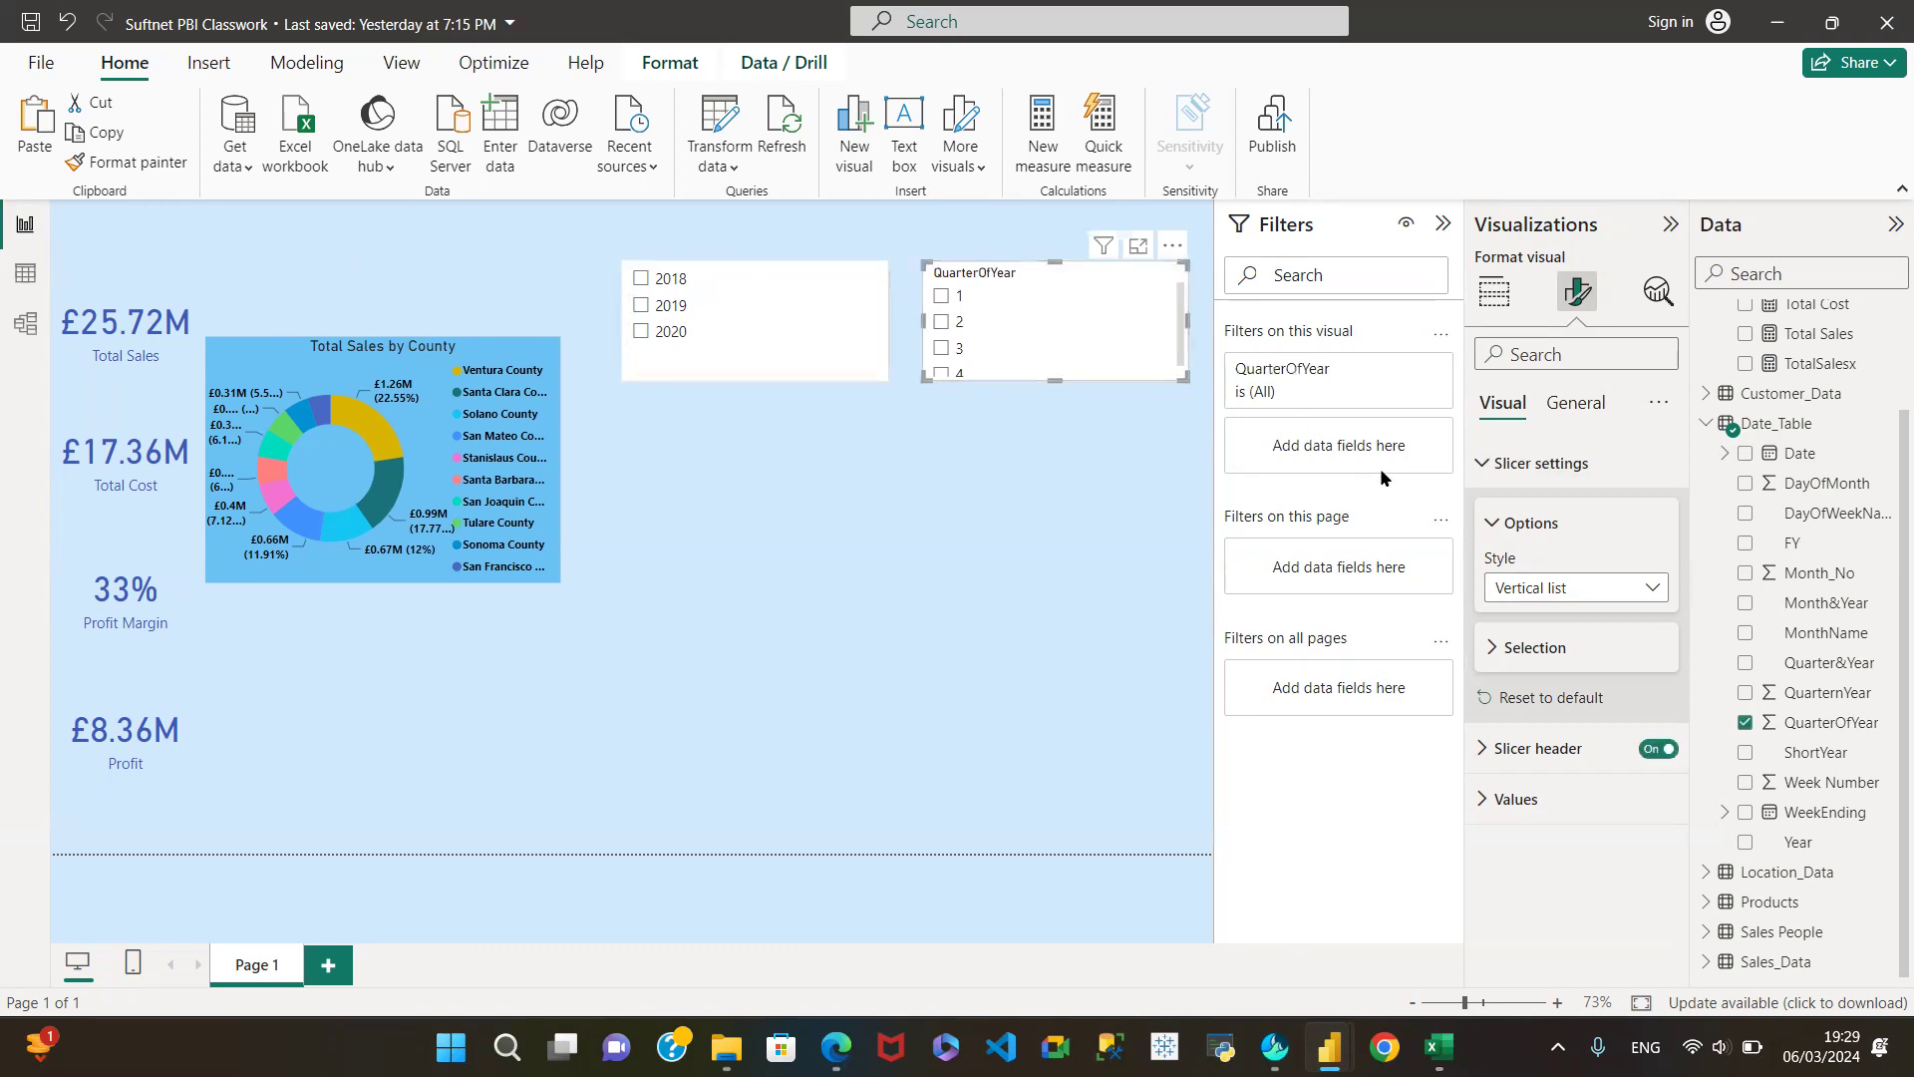
left_click(1654, 588)
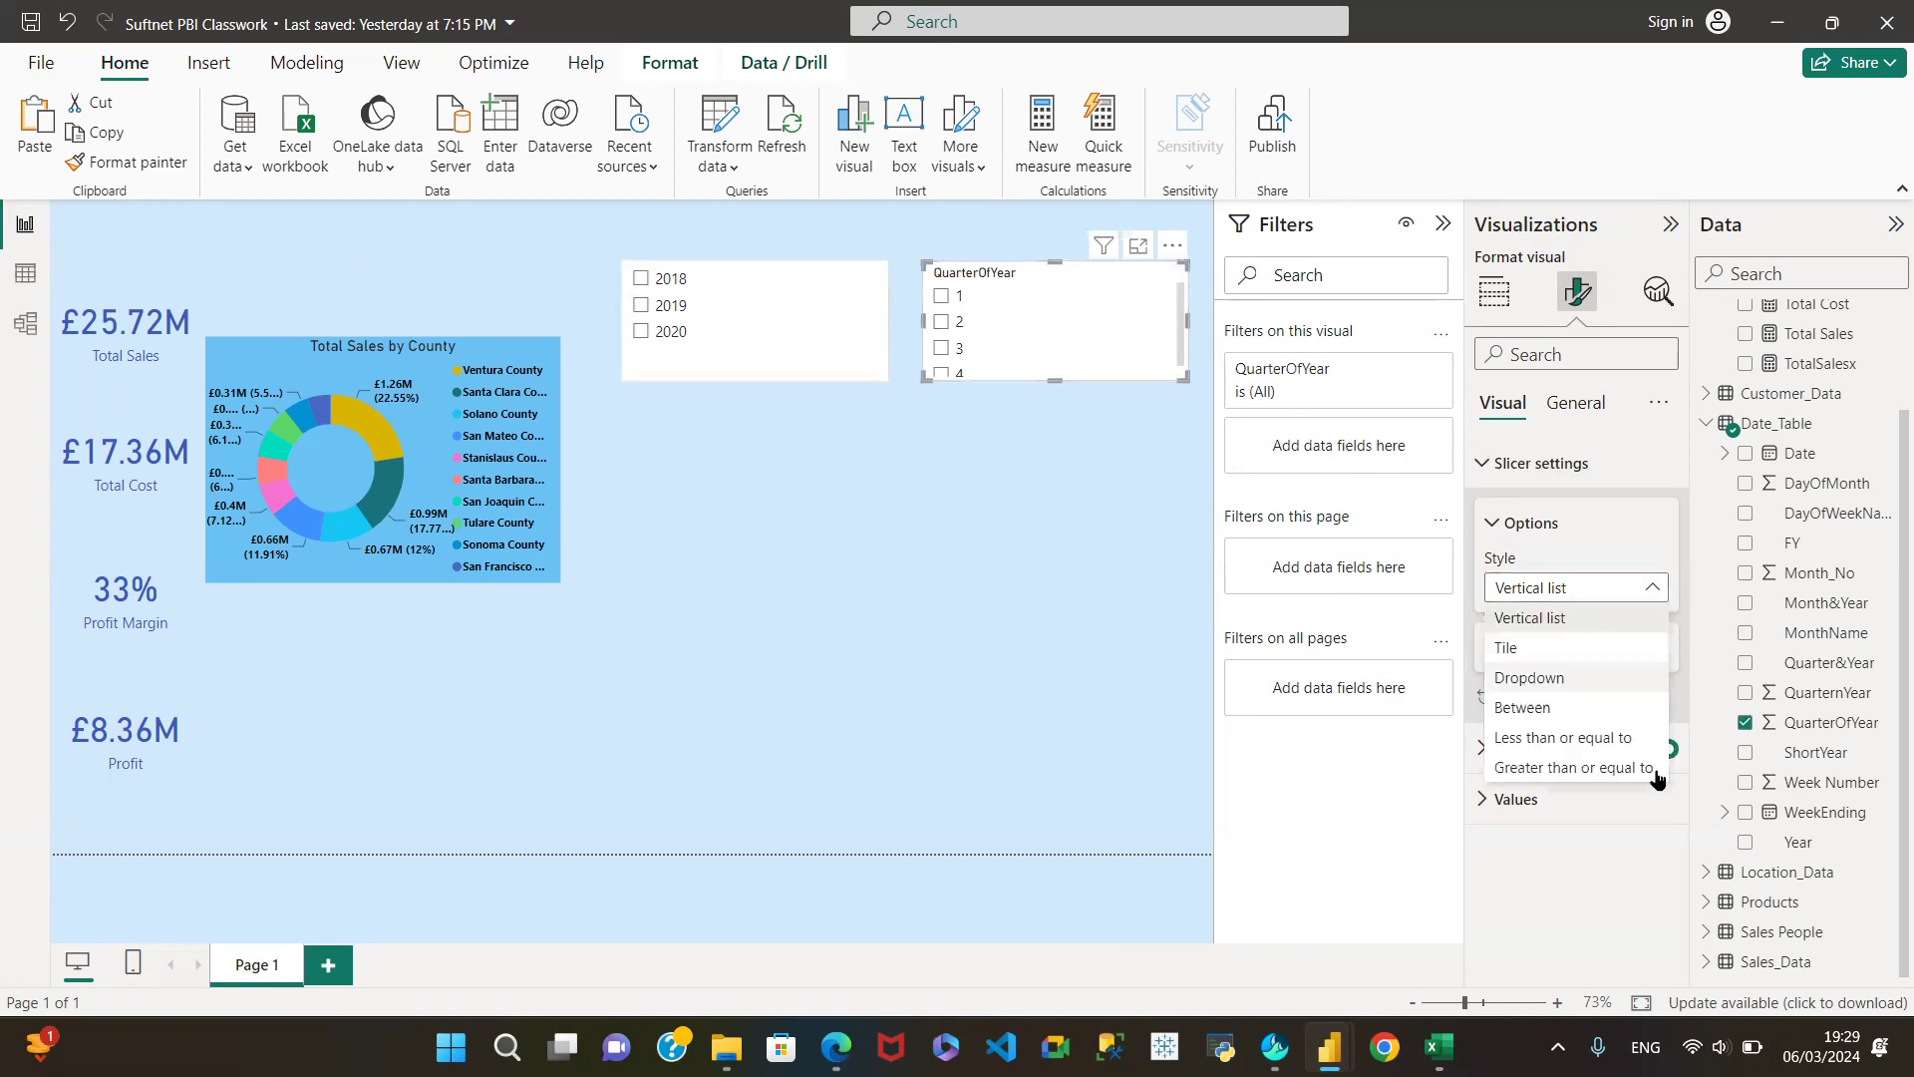
left_click(1517, 649)
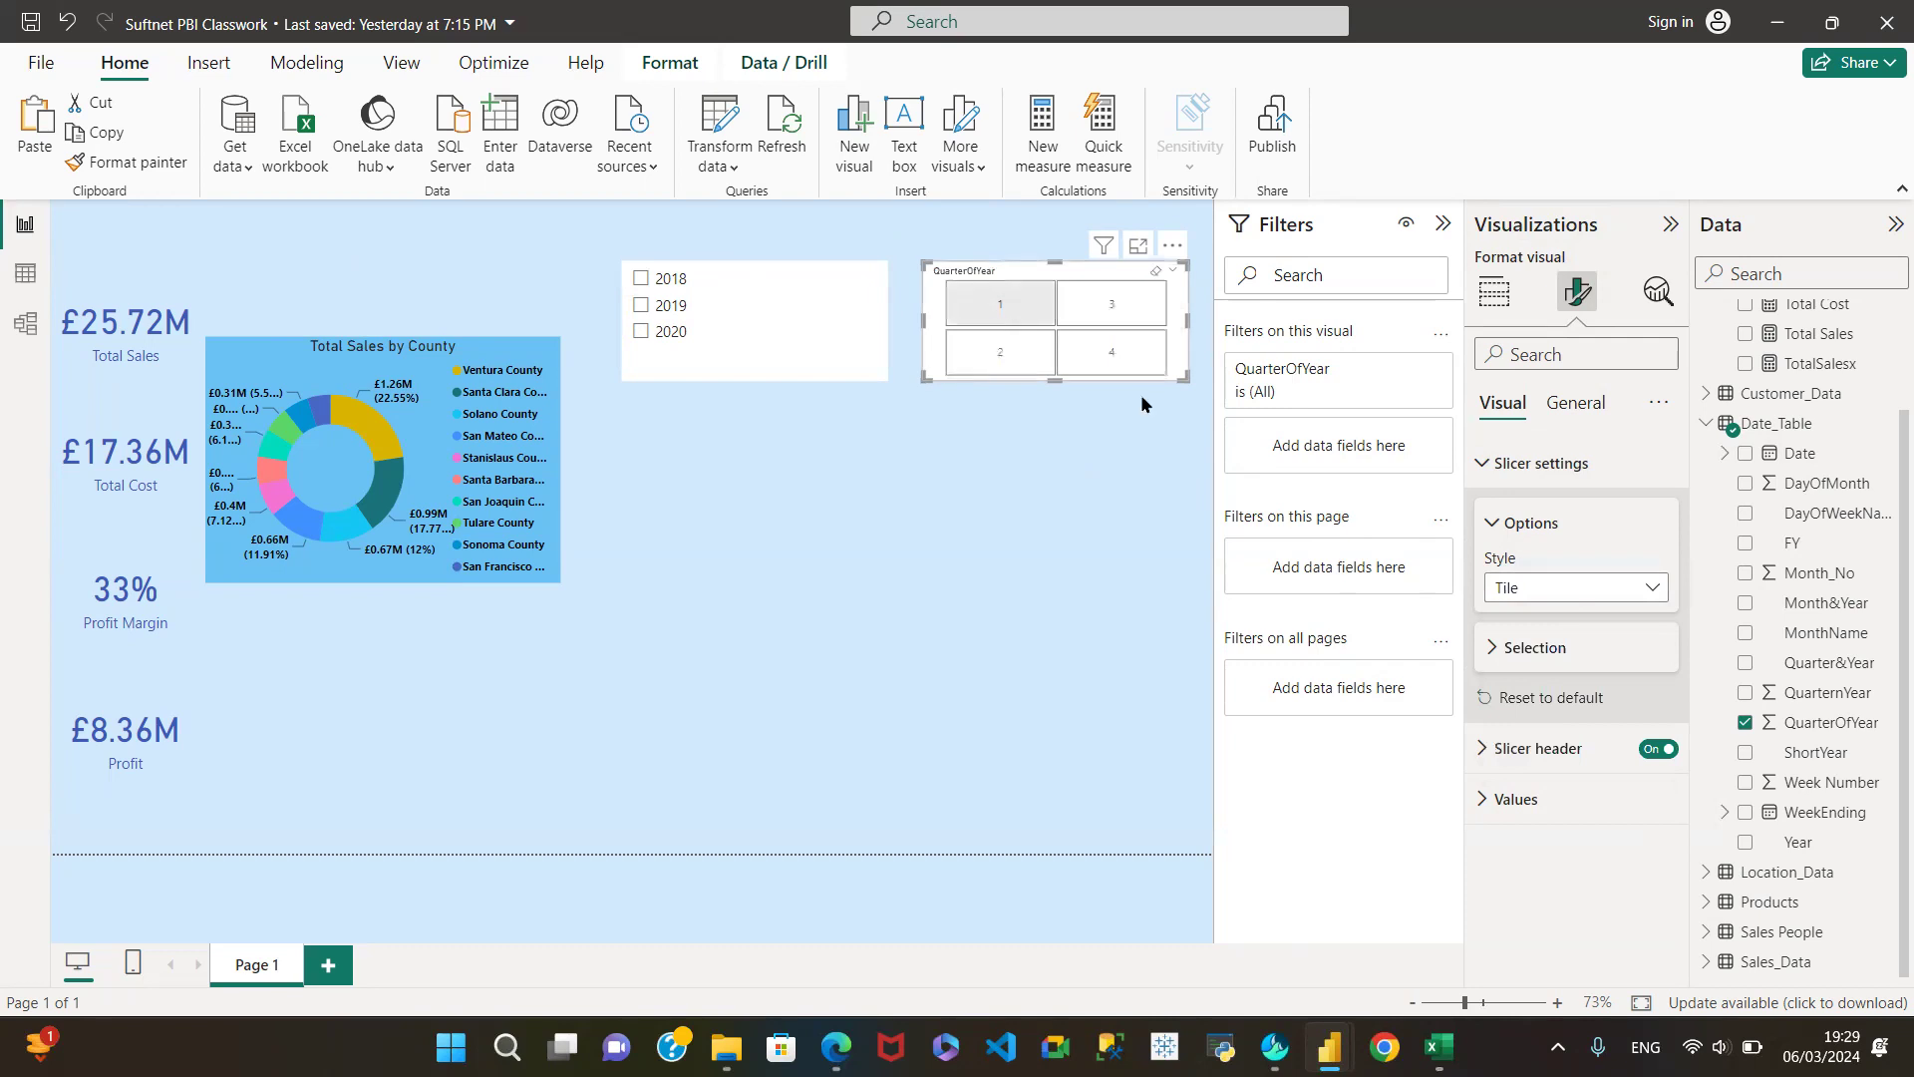
Step: Try the Dropdown style on the QuarterOfYear slicer, expand its list of quarters, and switch the style back to Tile
left_click(1649, 592)
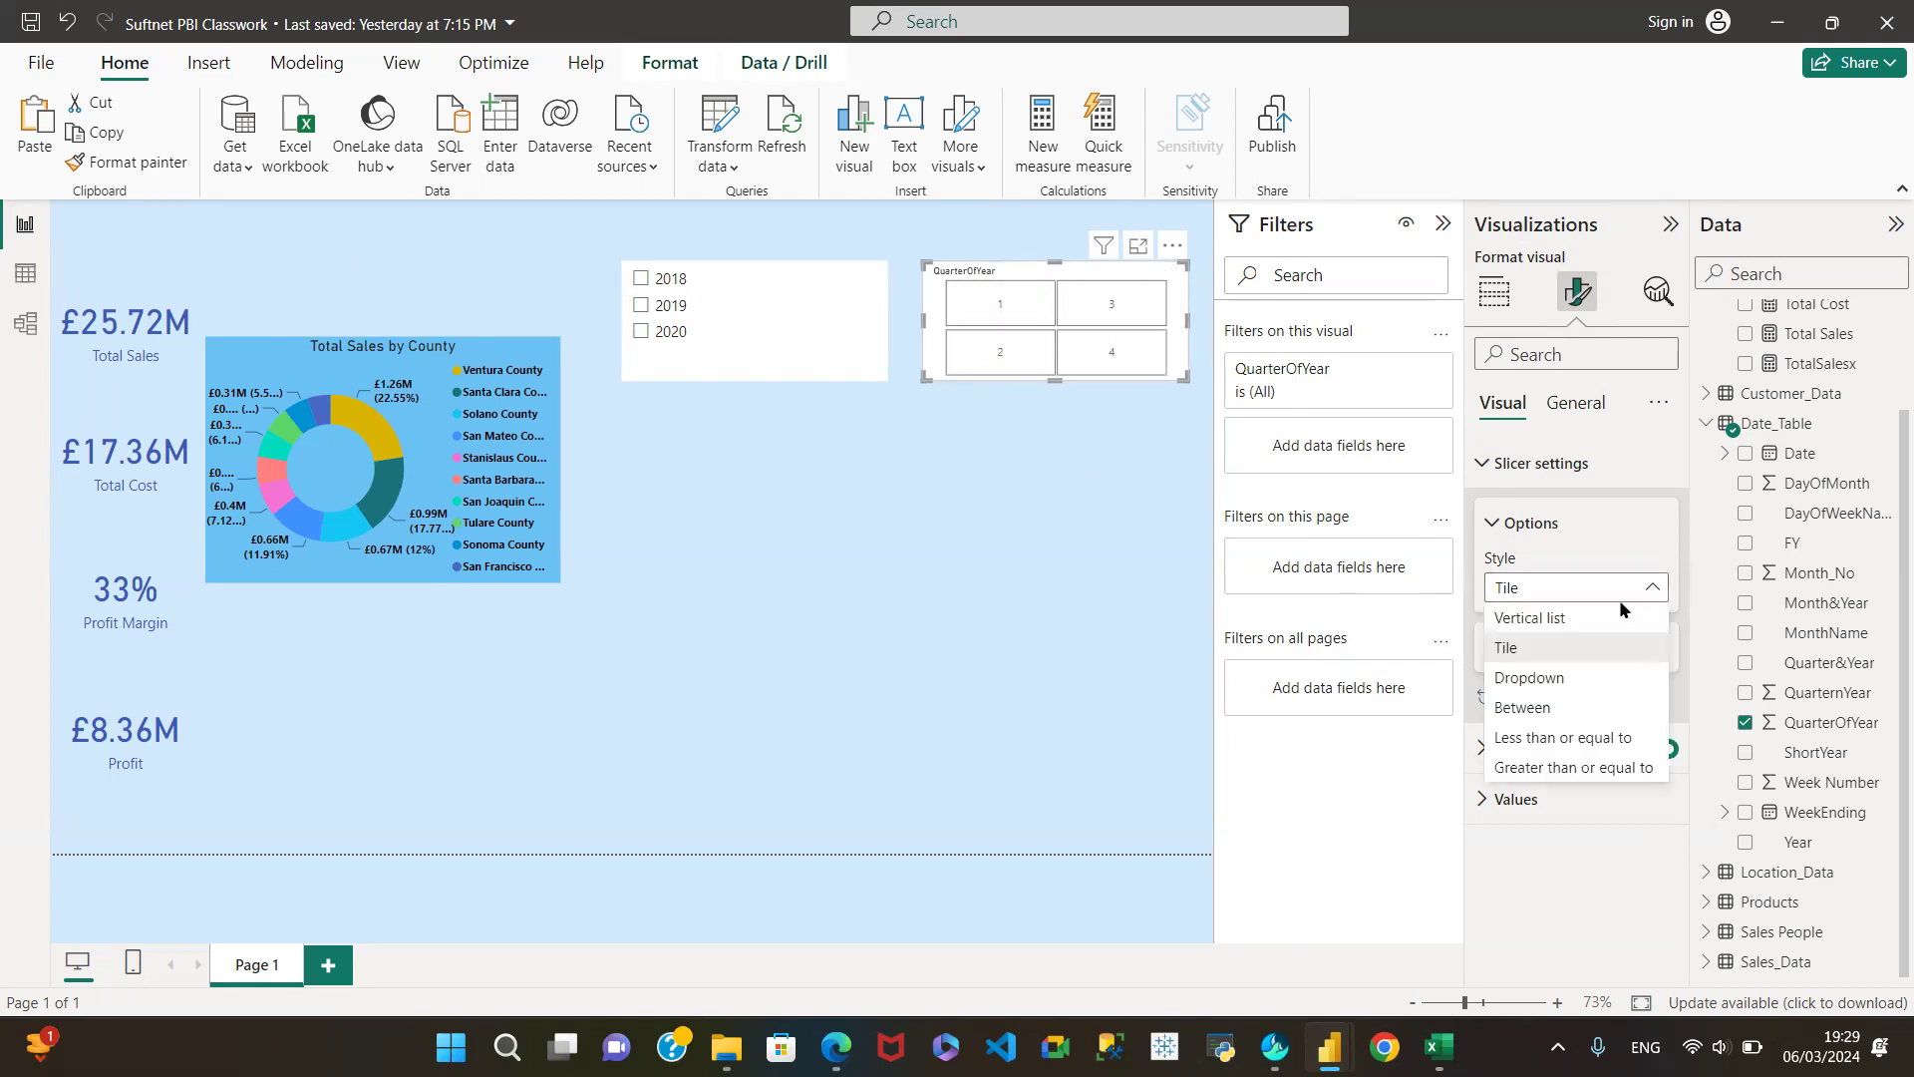
left_click(1525, 677)
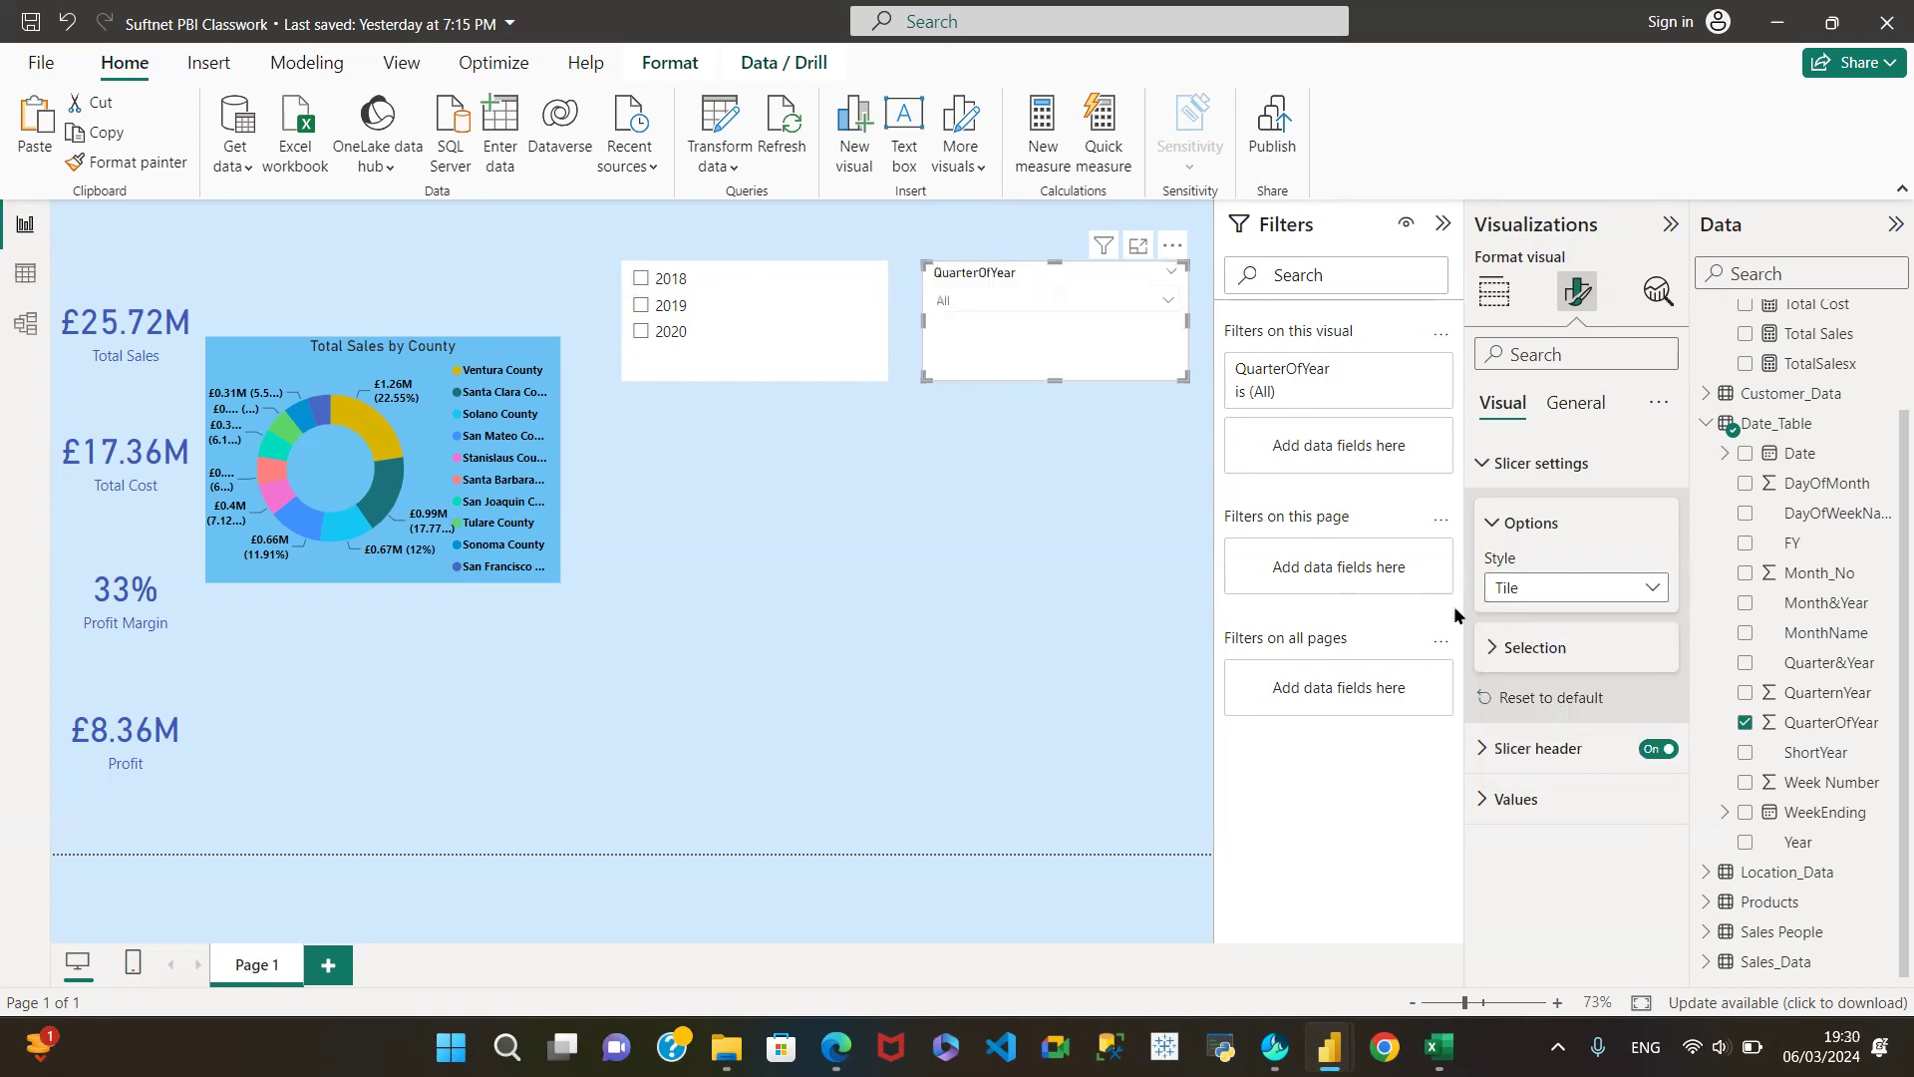
left_click(1165, 301)
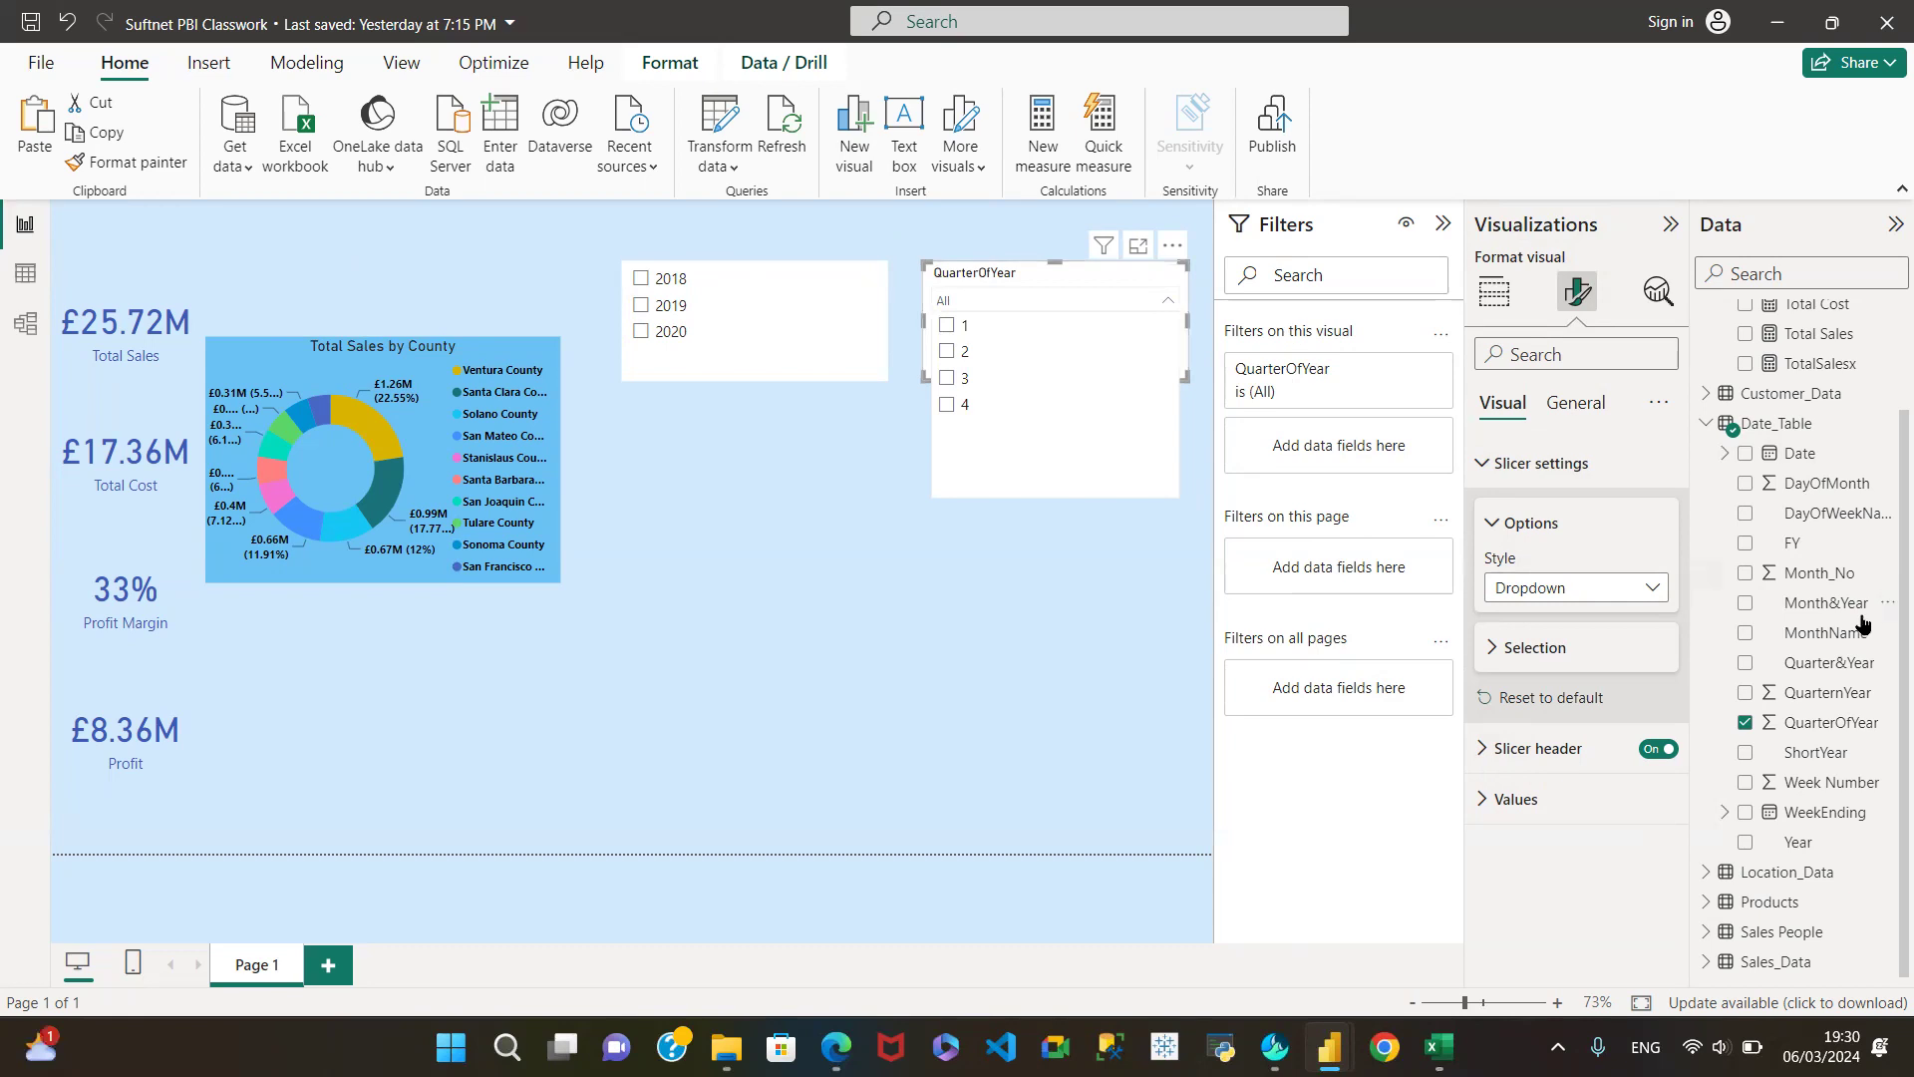
left_click(1647, 590)
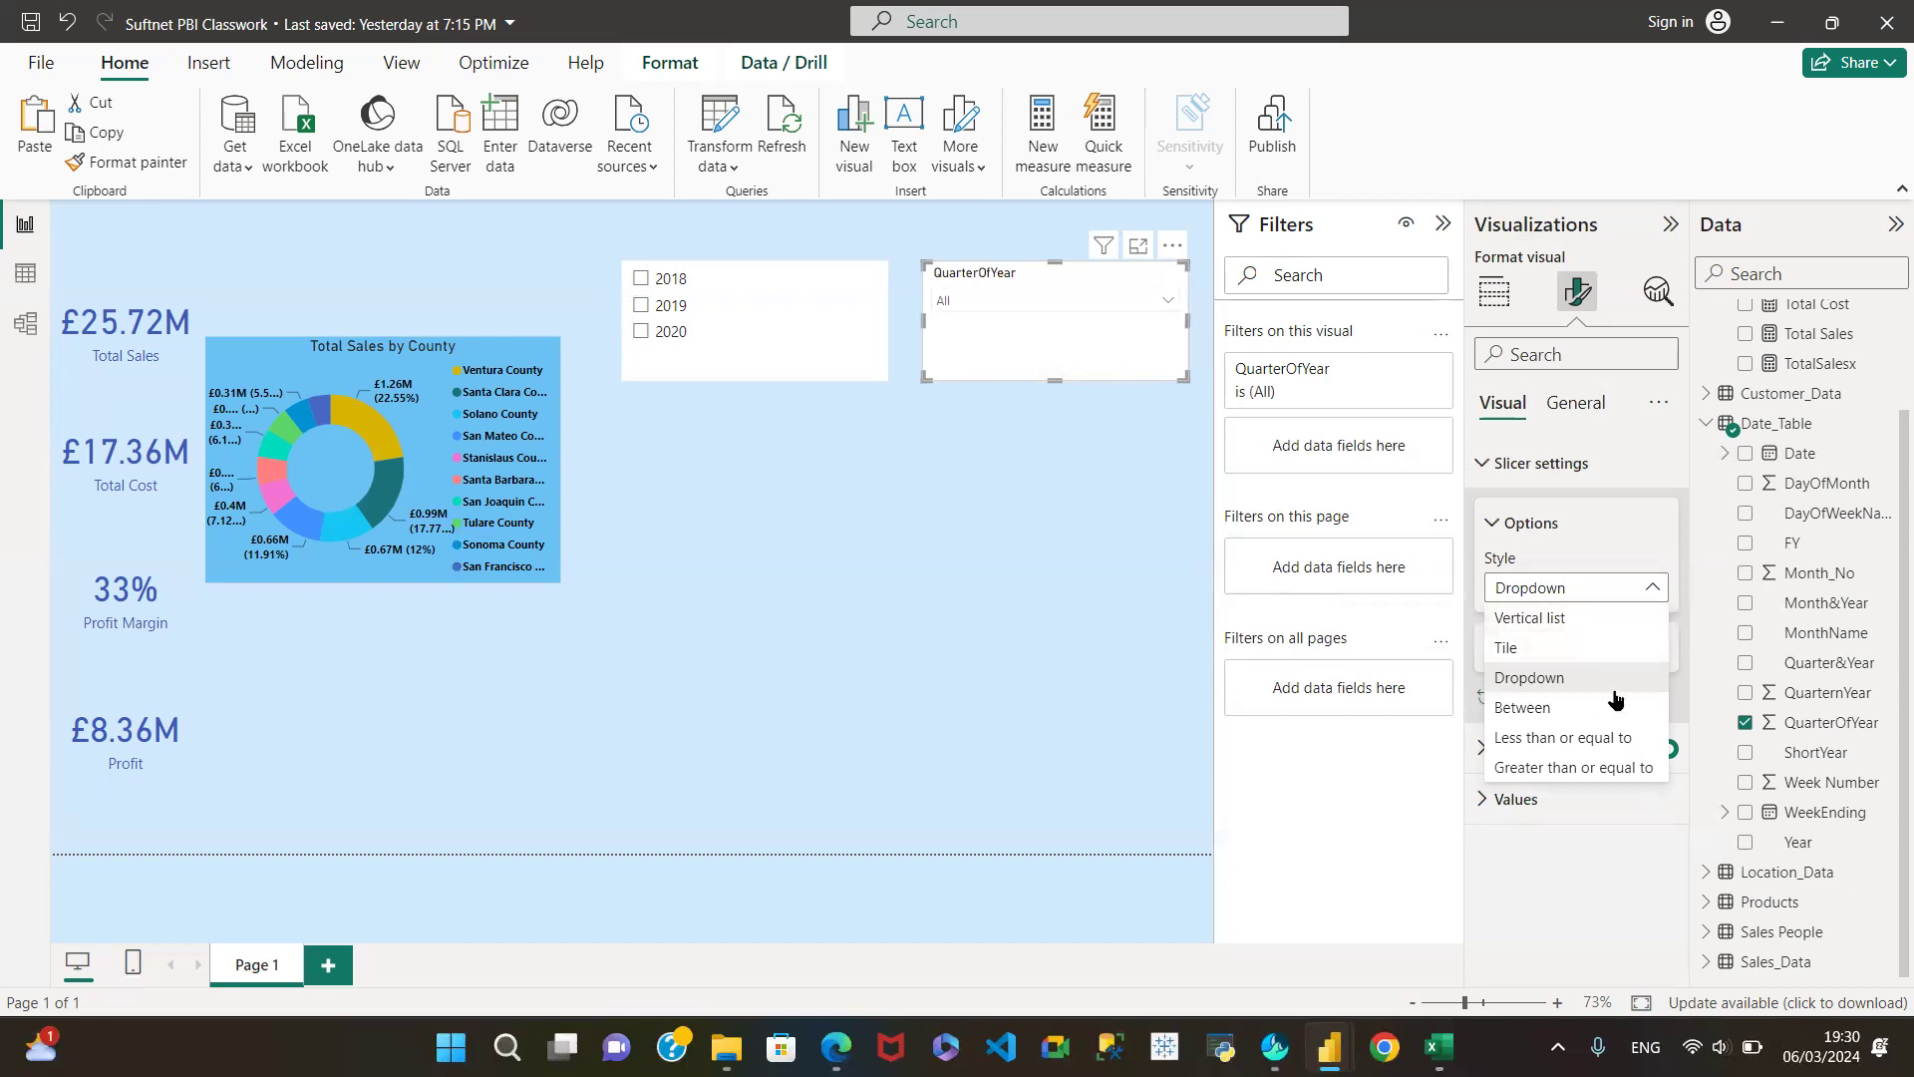
left_click(1505, 648)
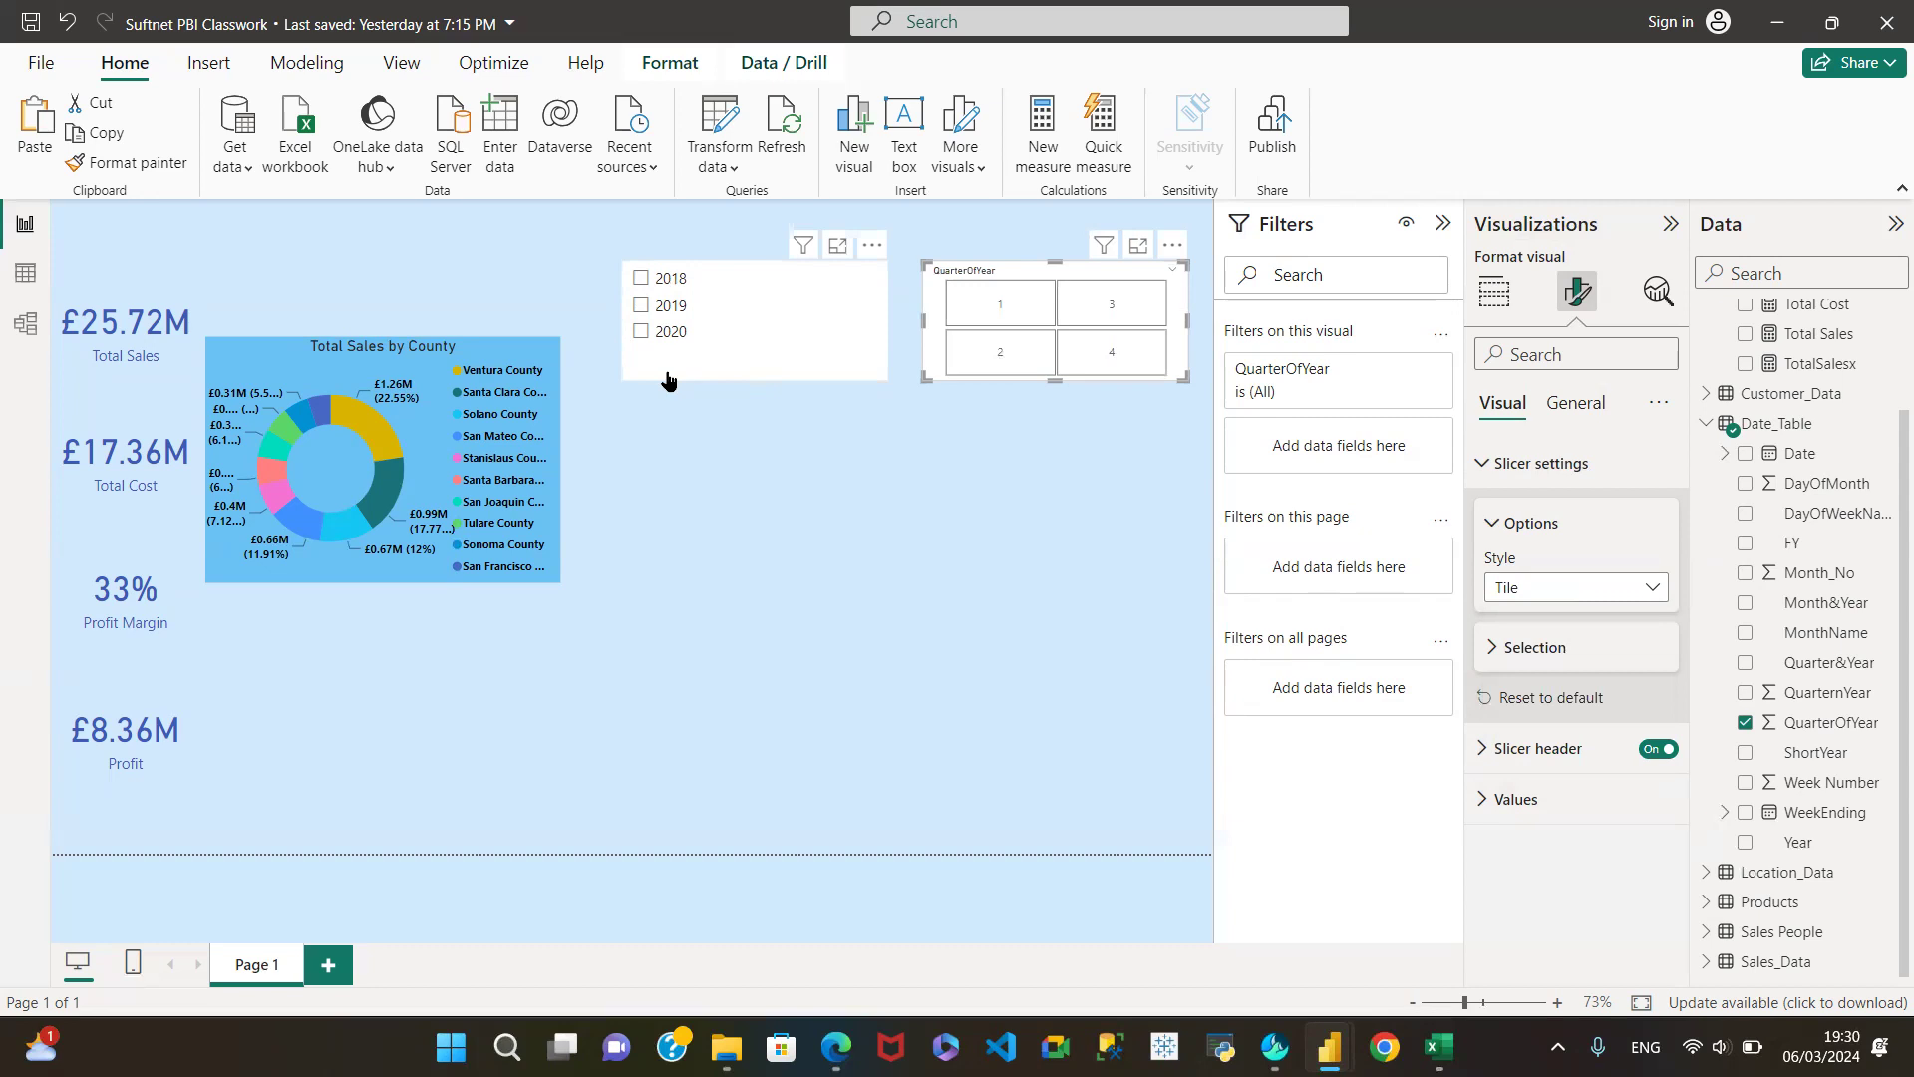
Step: Reduce the height of the Year slicer slightly from its lower edge
left_click(754, 375)
left_click_drag(755, 372, 752, 361)
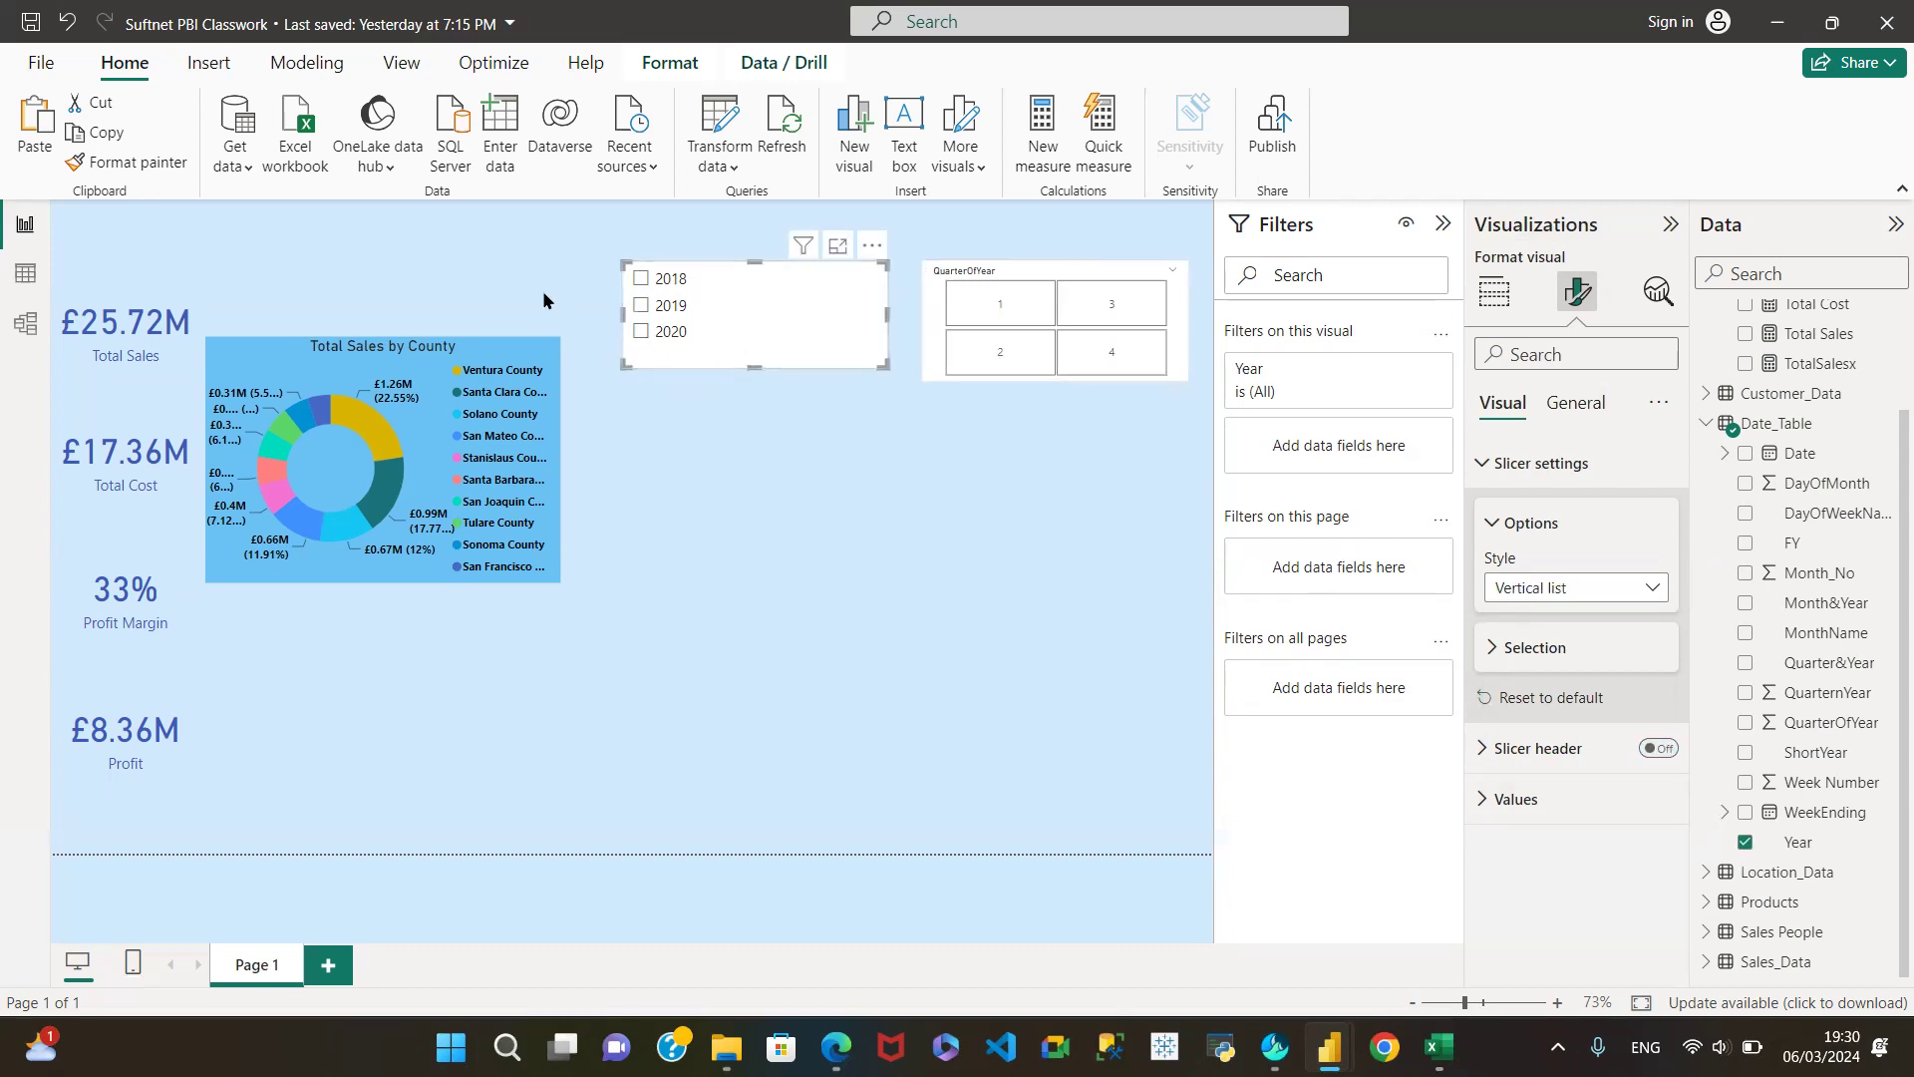